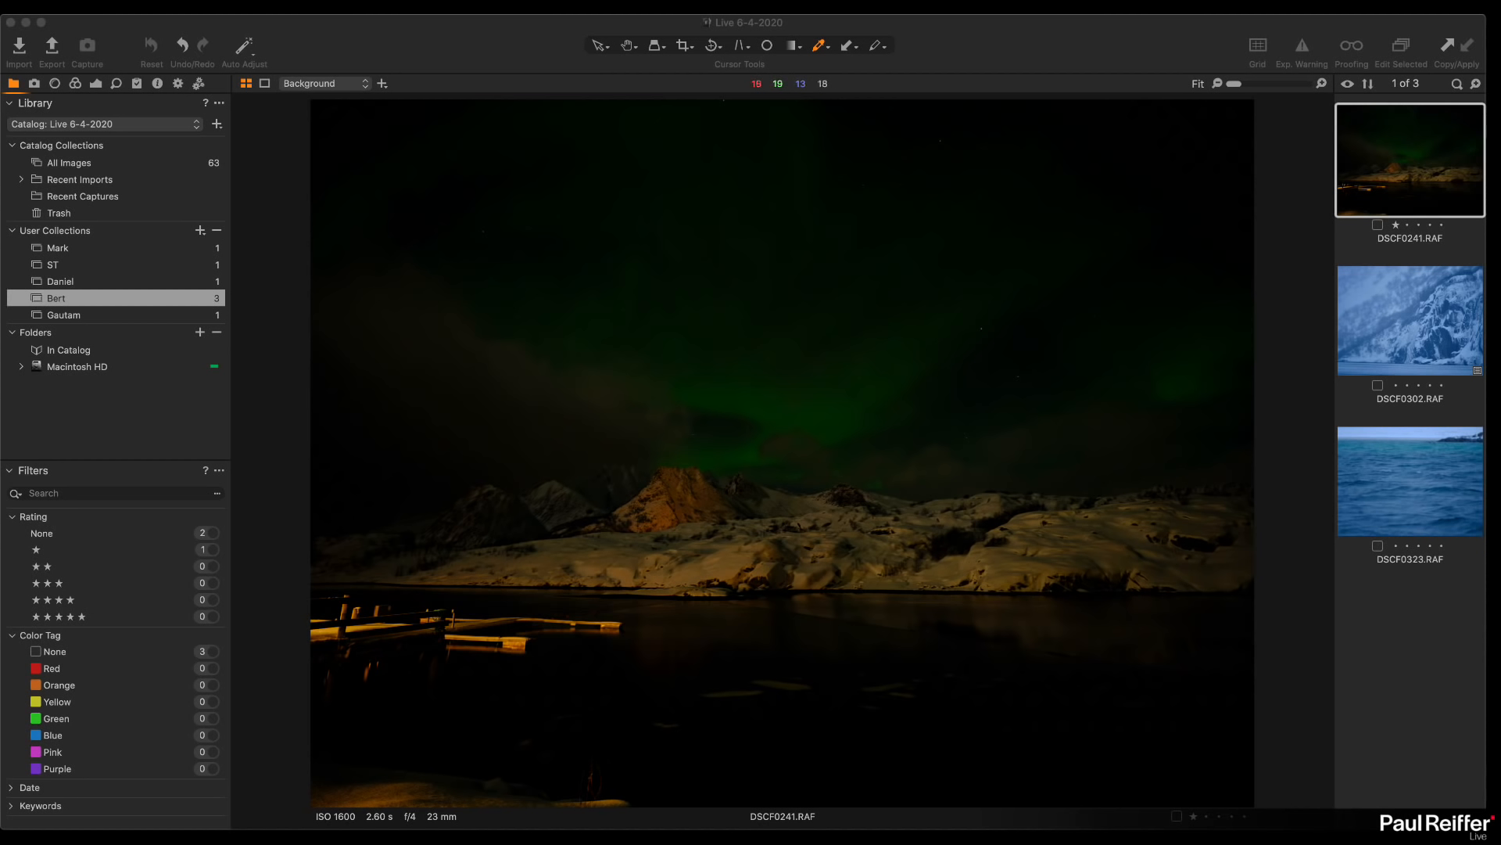
Look through the aurora image's metadata for its lens, camera and exposure details
click(157, 83)
scroll(183, 225, down, 3)
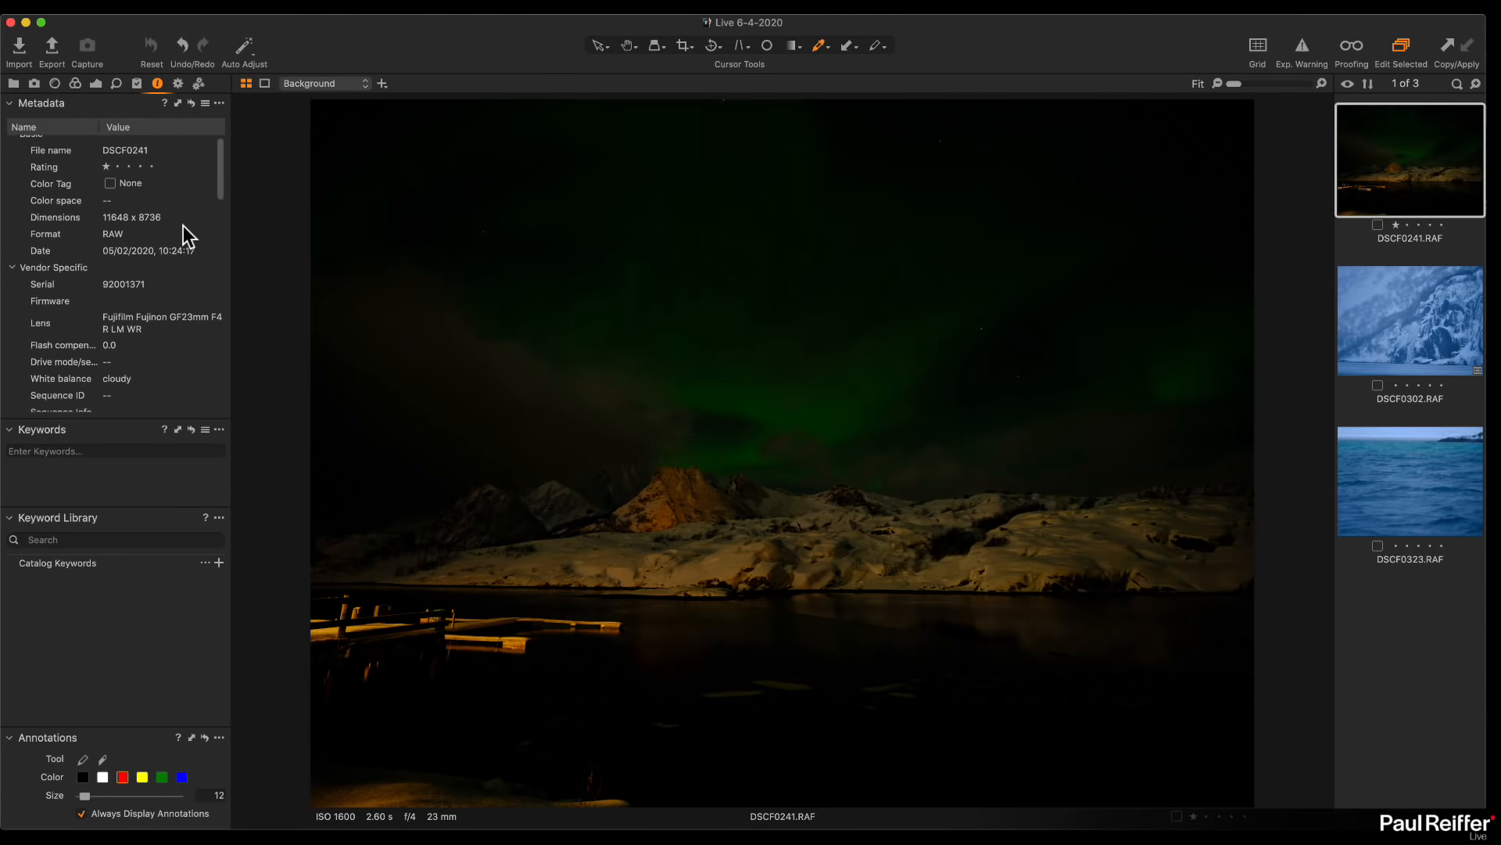
scroll(185, 224, down, 4)
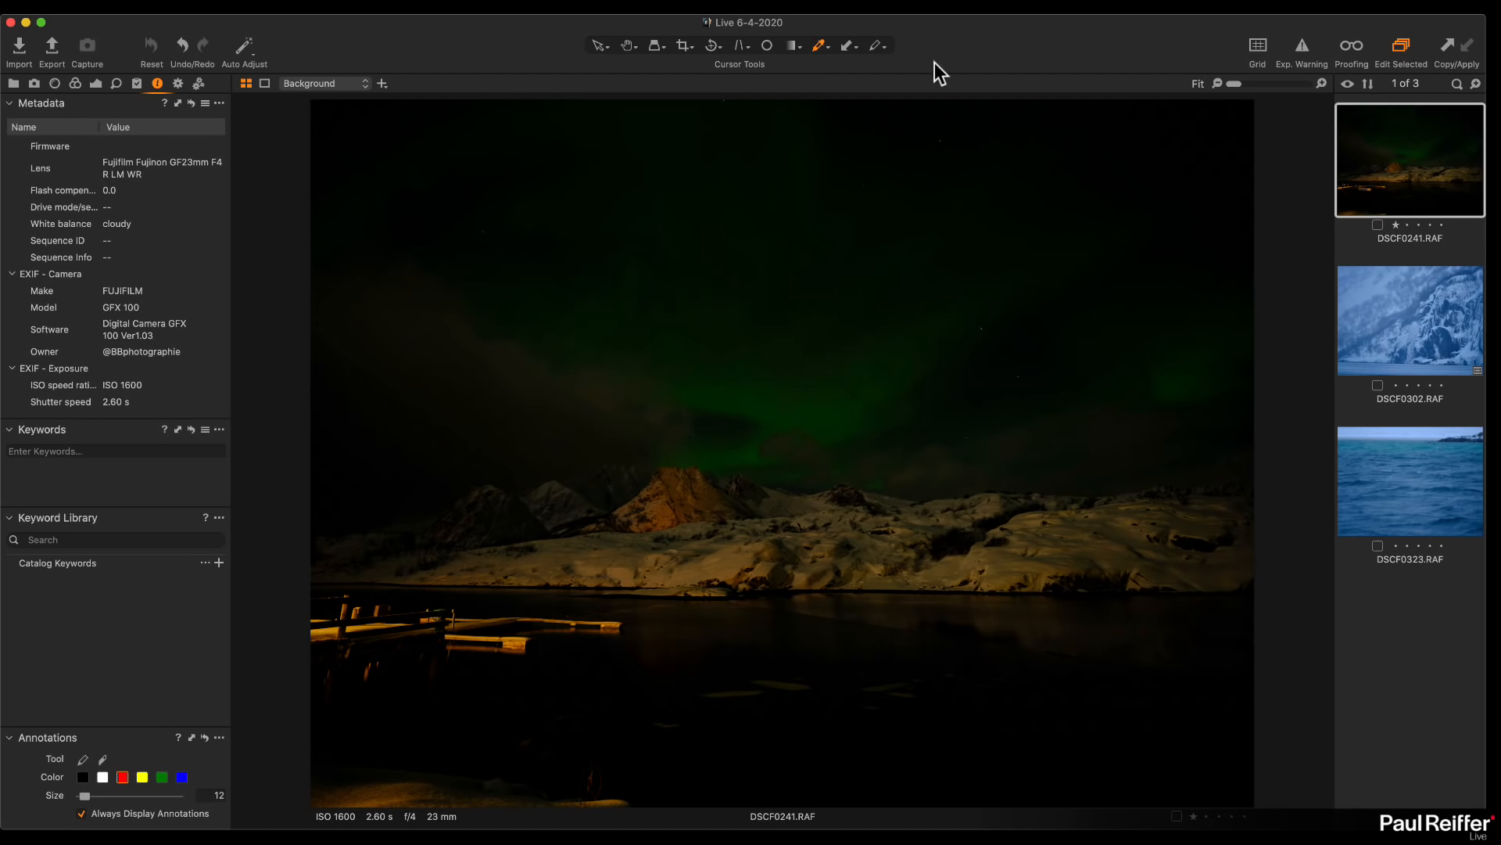
Run the chromatic aberration analysis for the aurora image in its lens correction settings
click(55, 84)
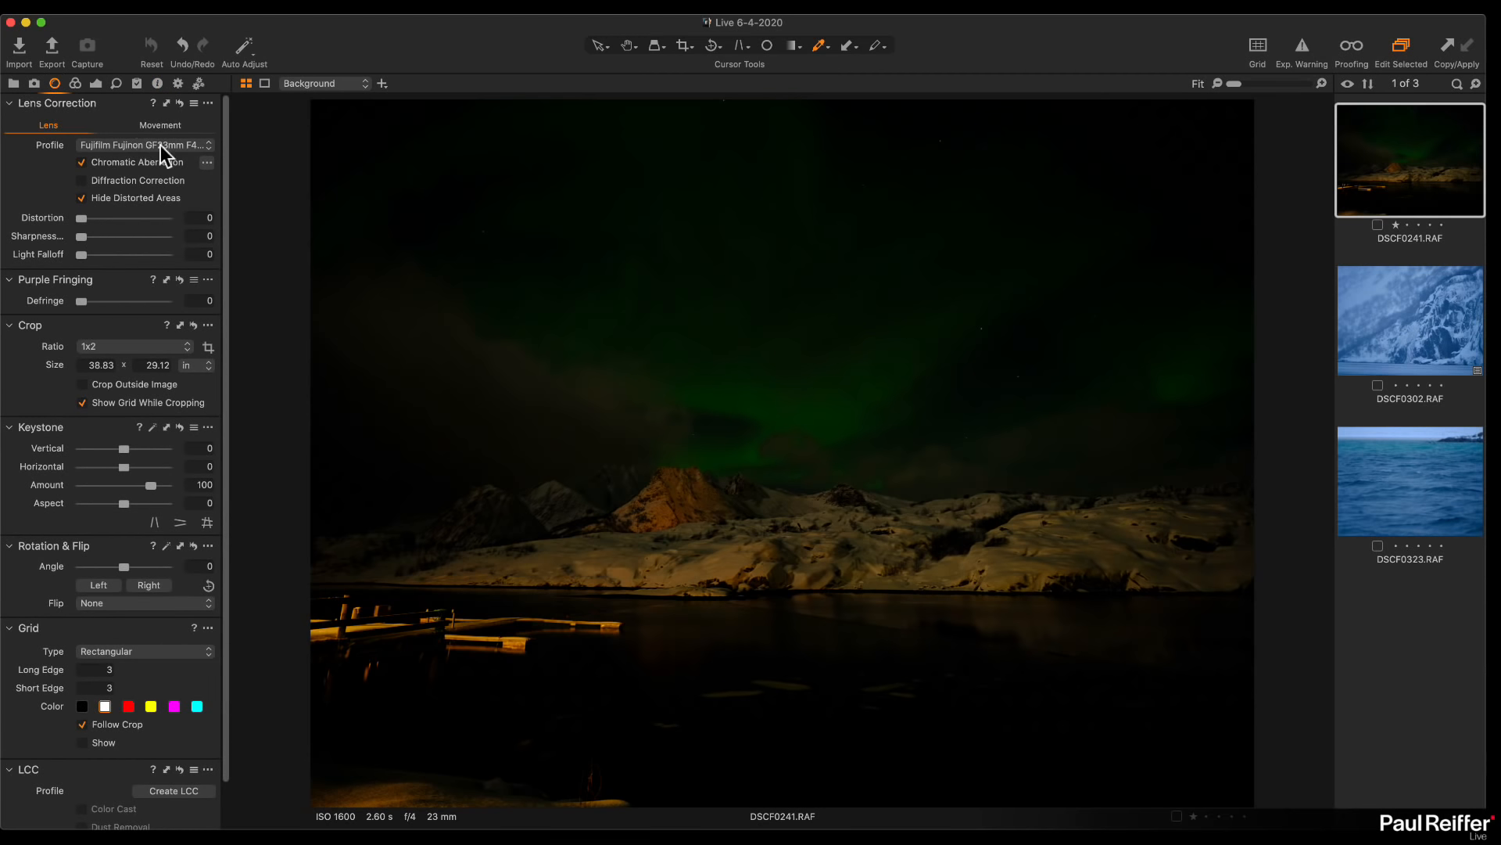
click(206, 163)
click(233, 169)
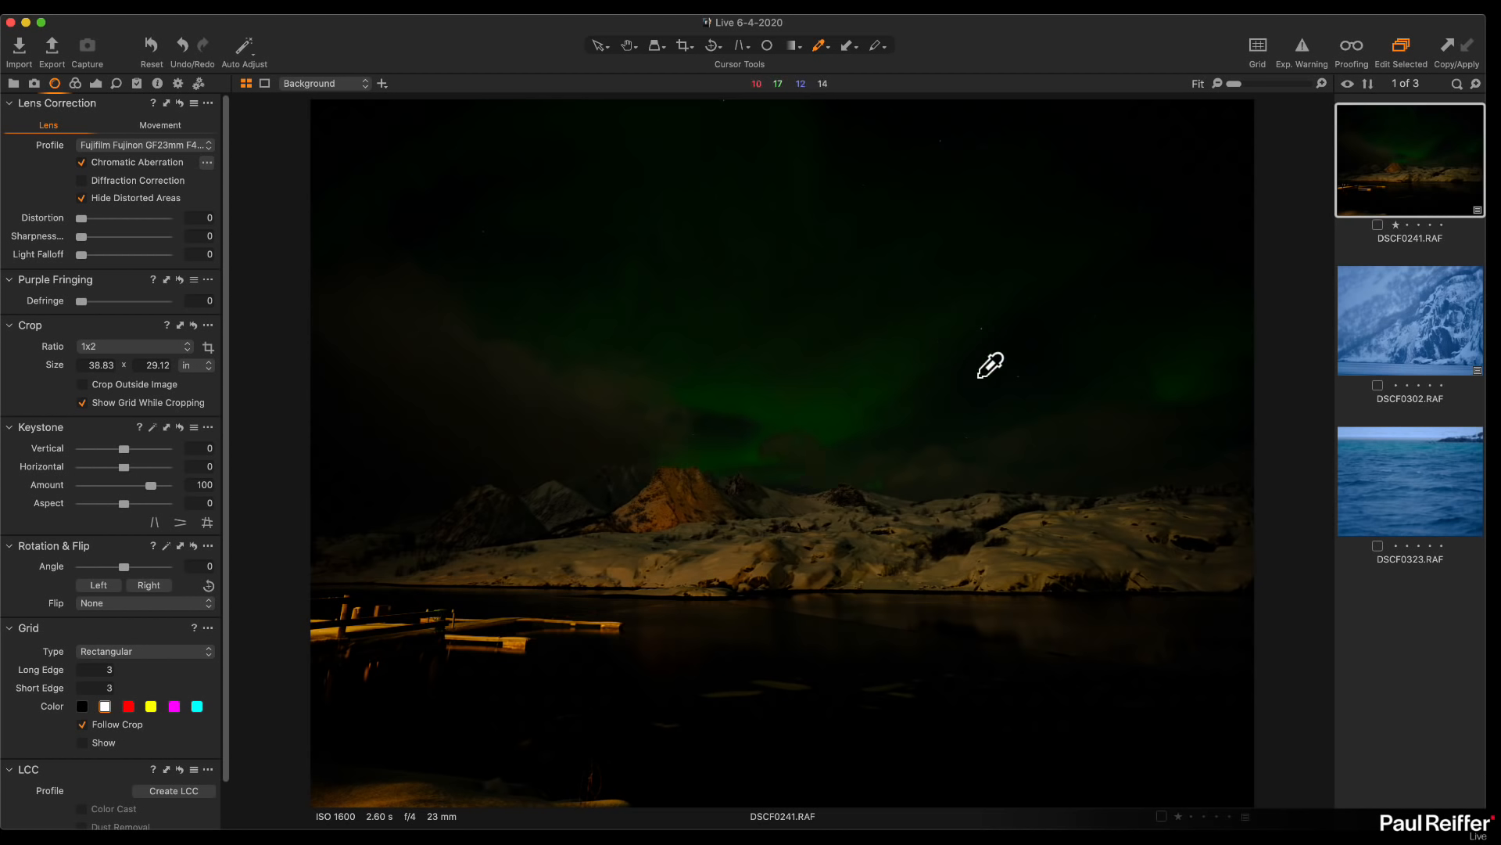
Try an Exposure of 1.64 on the aurora image and restore it to 0
click(96, 83)
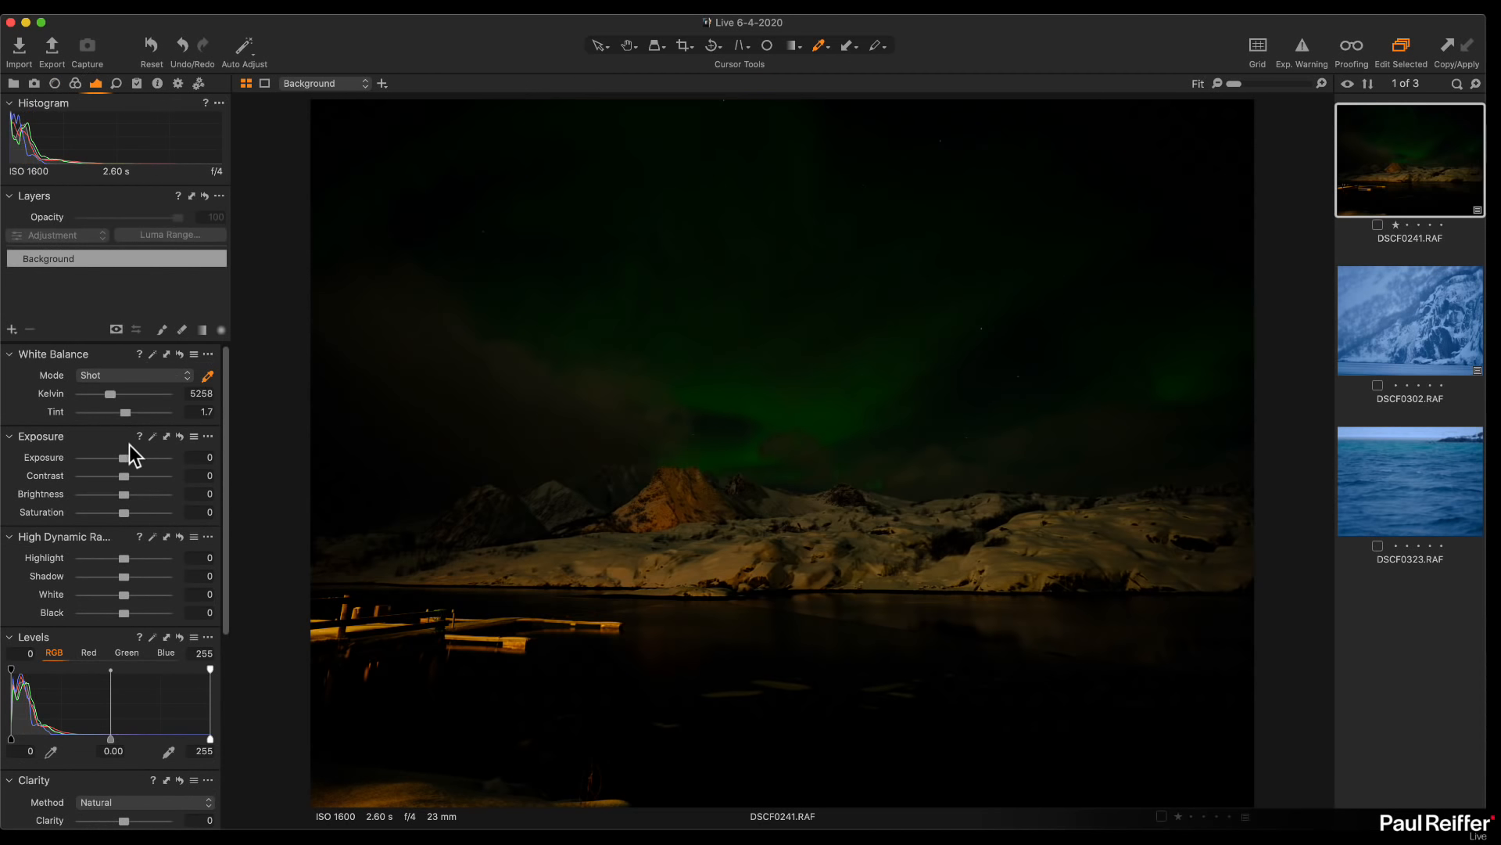
drag(125, 457, 142, 459)
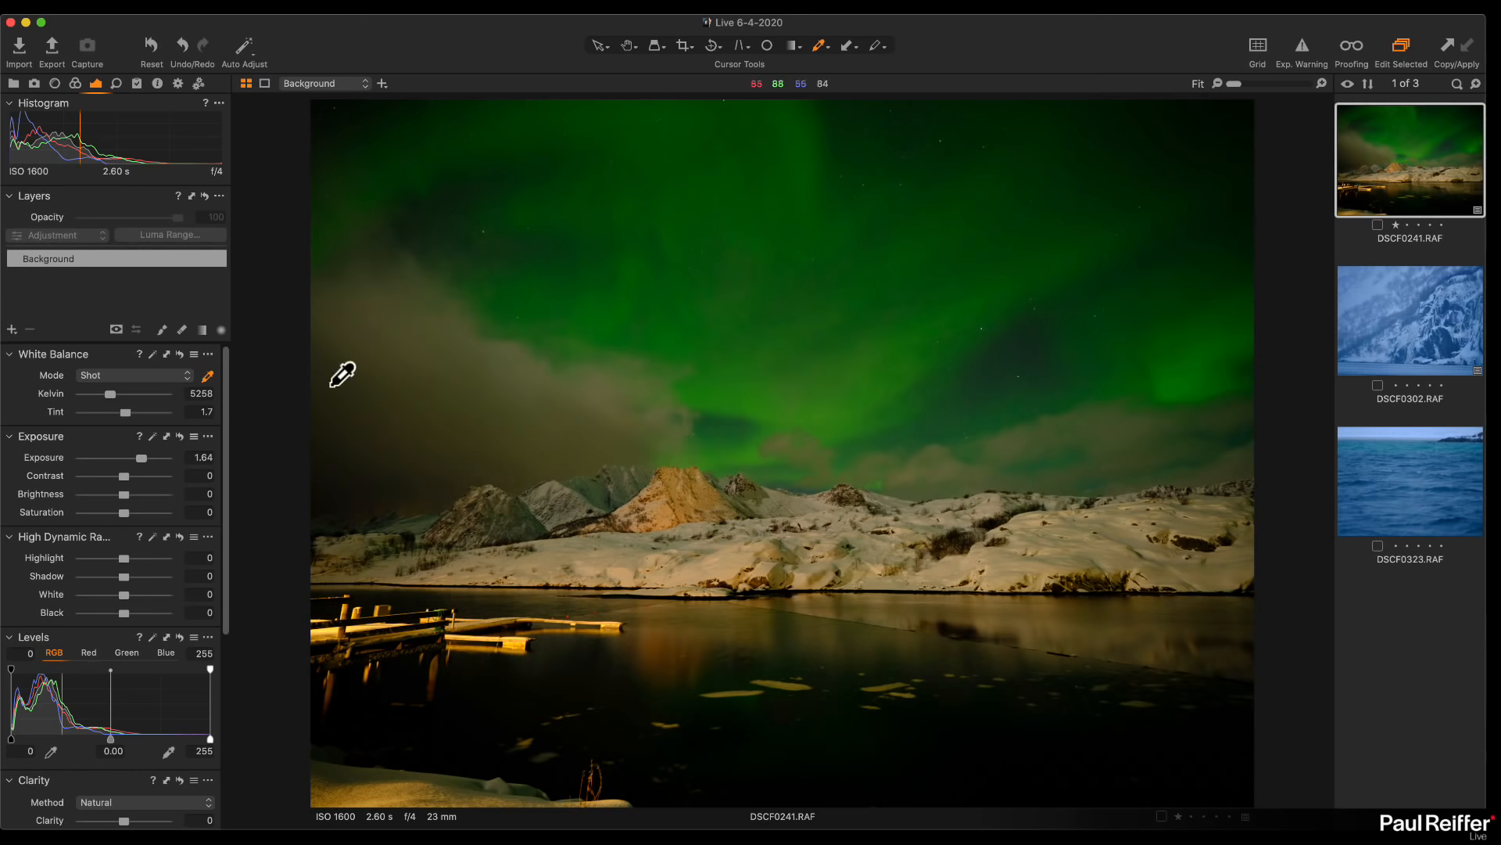
drag(141, 460, 126, 463)
double_click(124, 459)
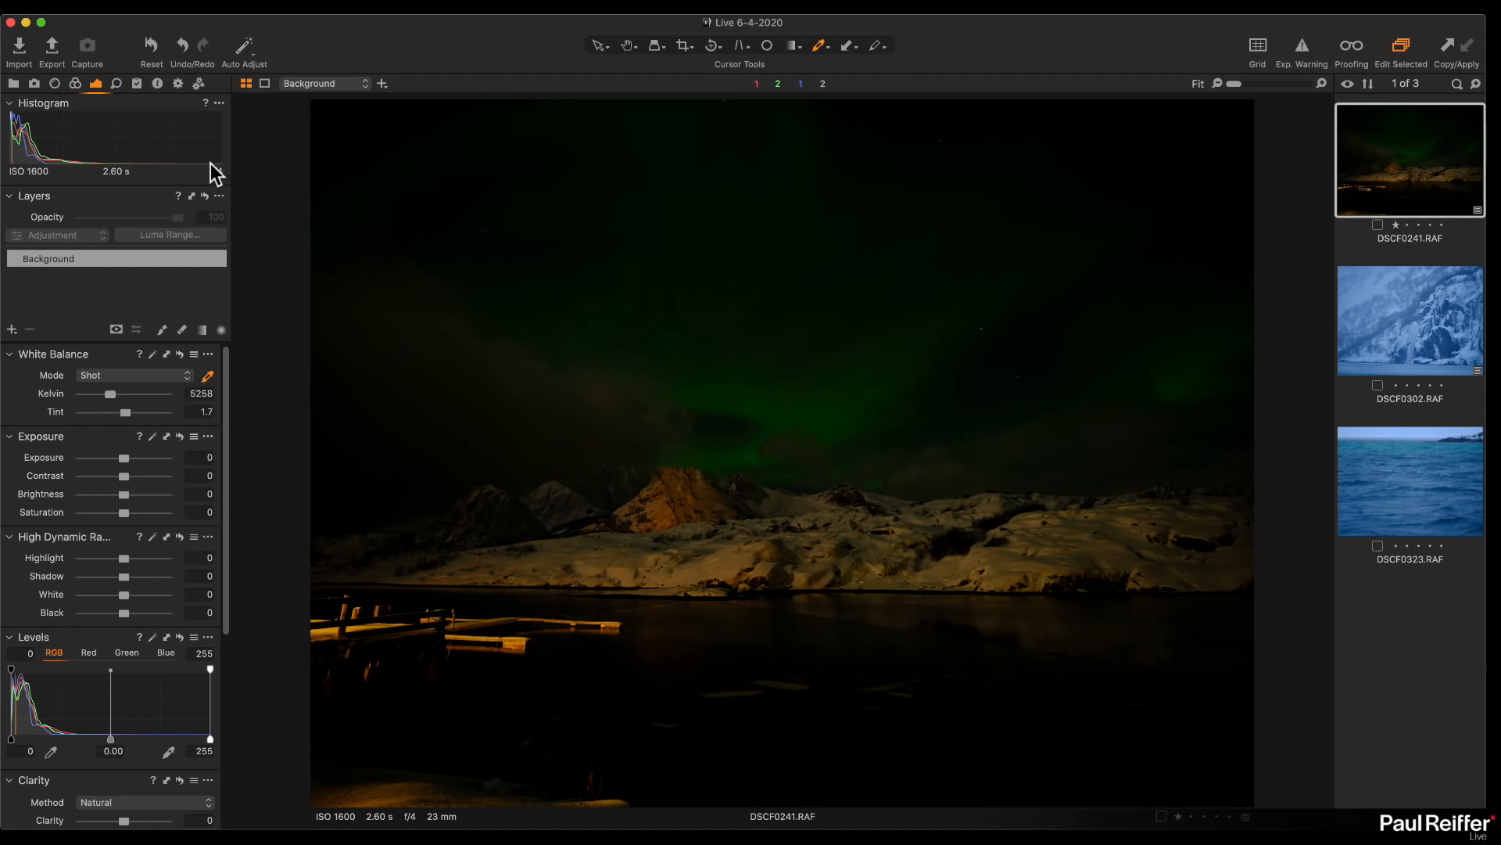
Raise the aurora image's Exposure to 1.26
drag(124, 459, 139, 459)
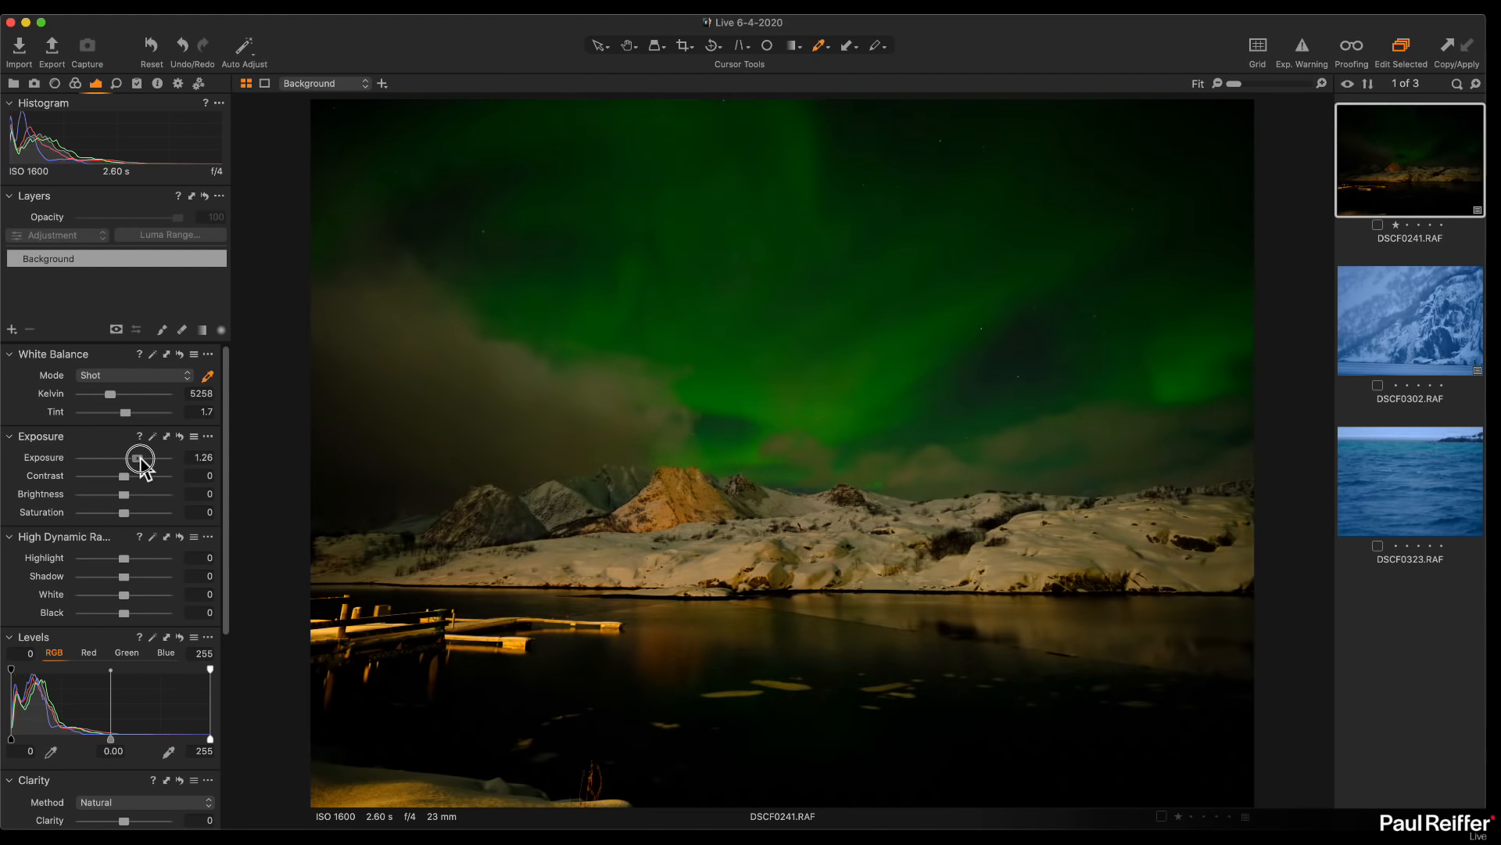
click(14, 84)
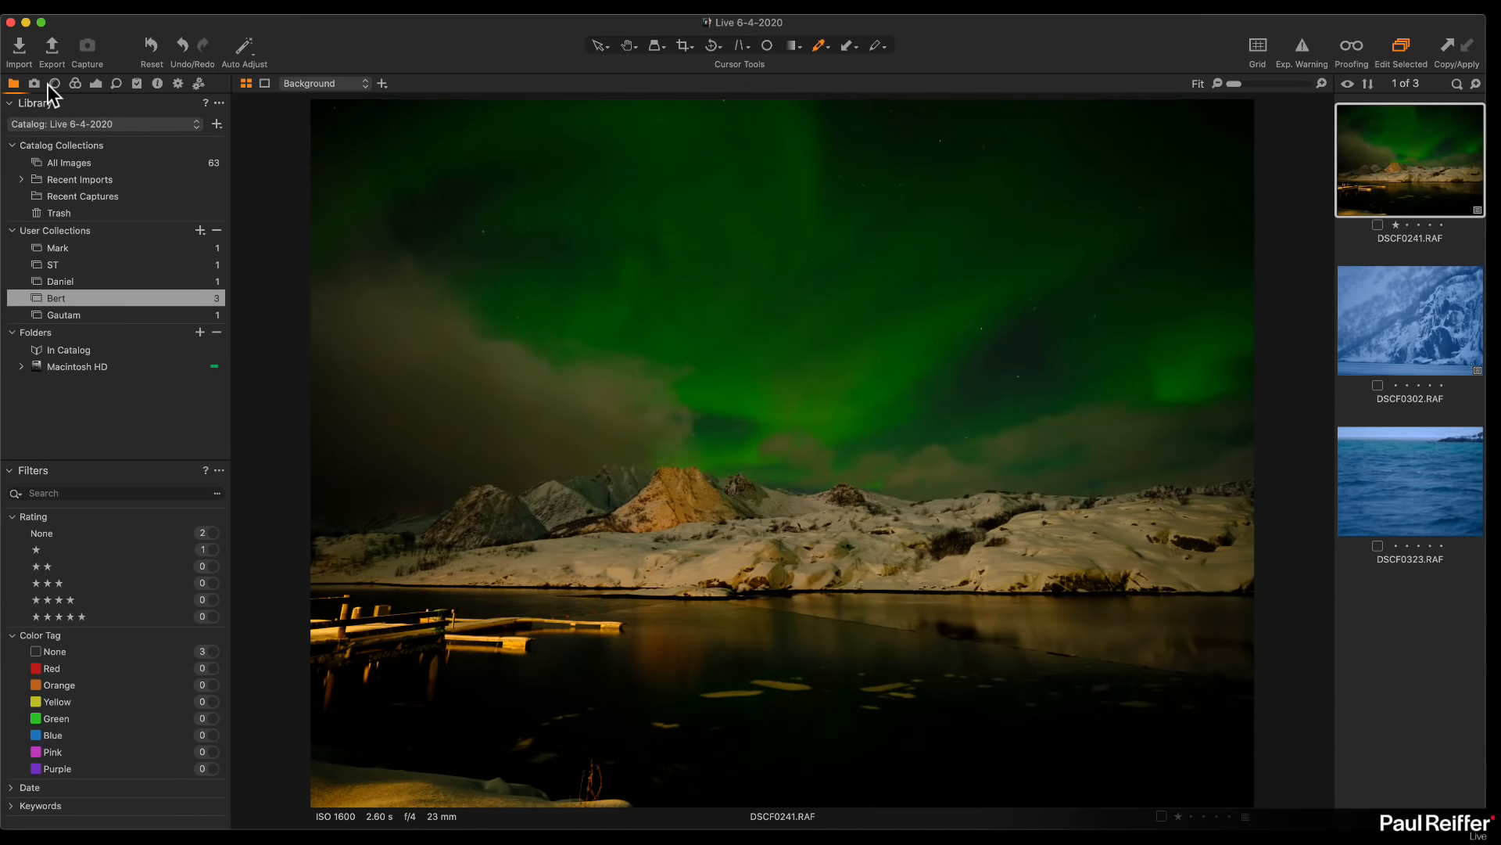
click(96, 83)
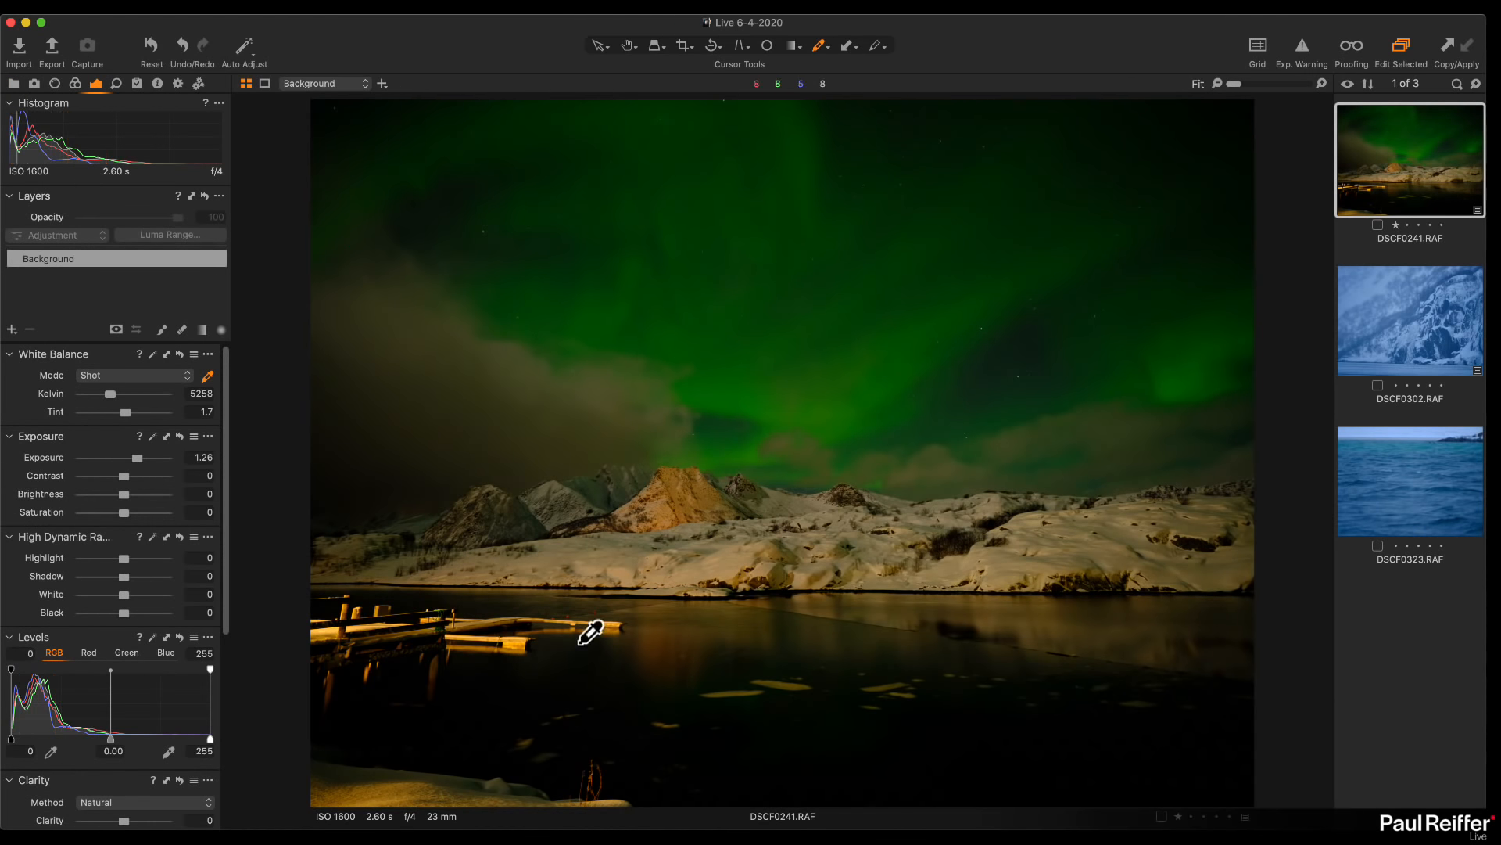
Examine the stars and noise in the green sky at 100% magnification and return to the full image
key(z)
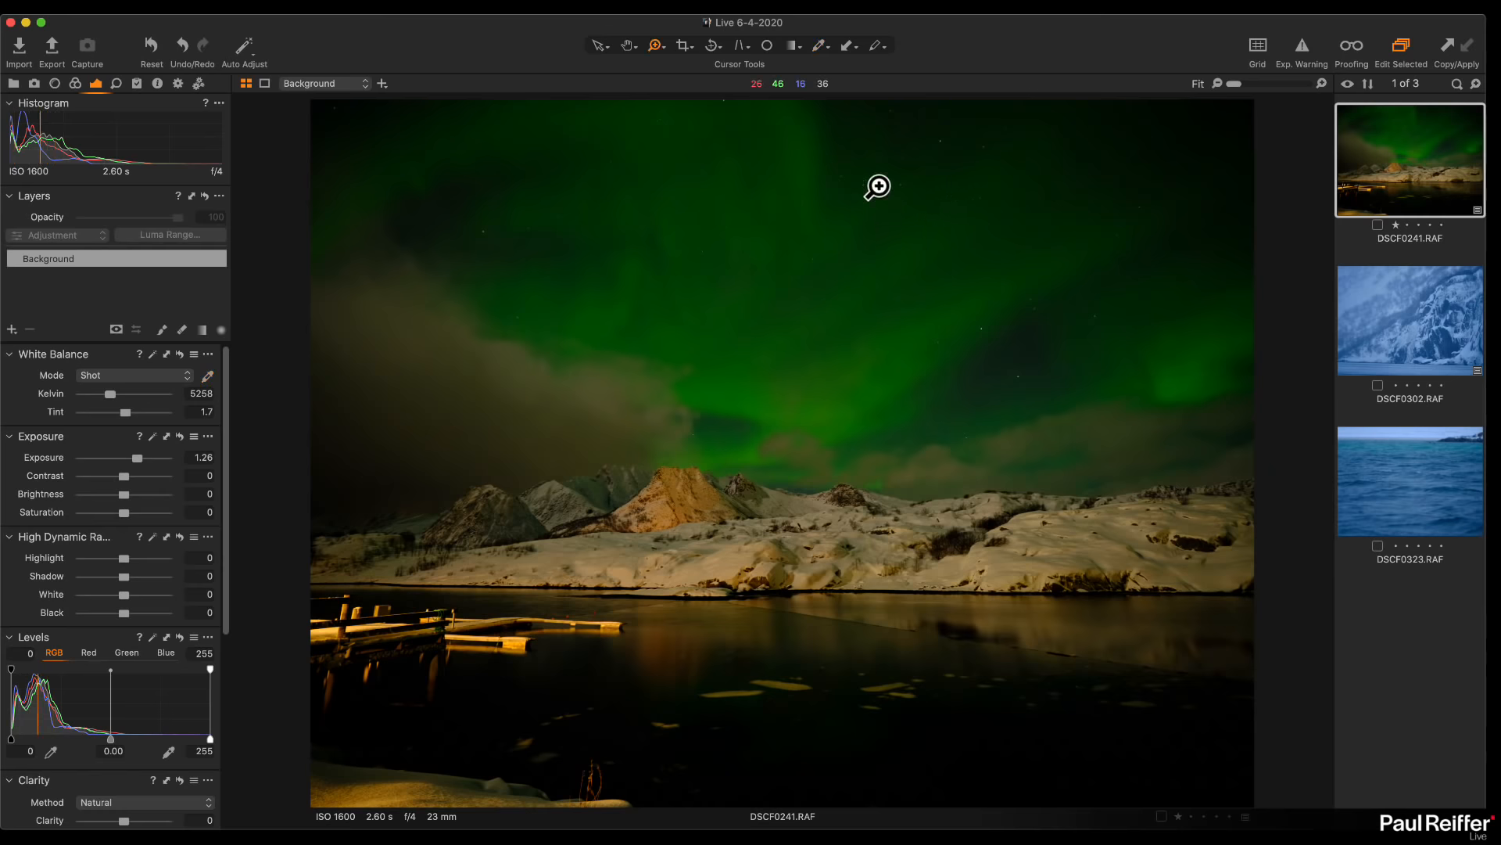
click(878, 187)
click(907, 304)
click(878, 208)
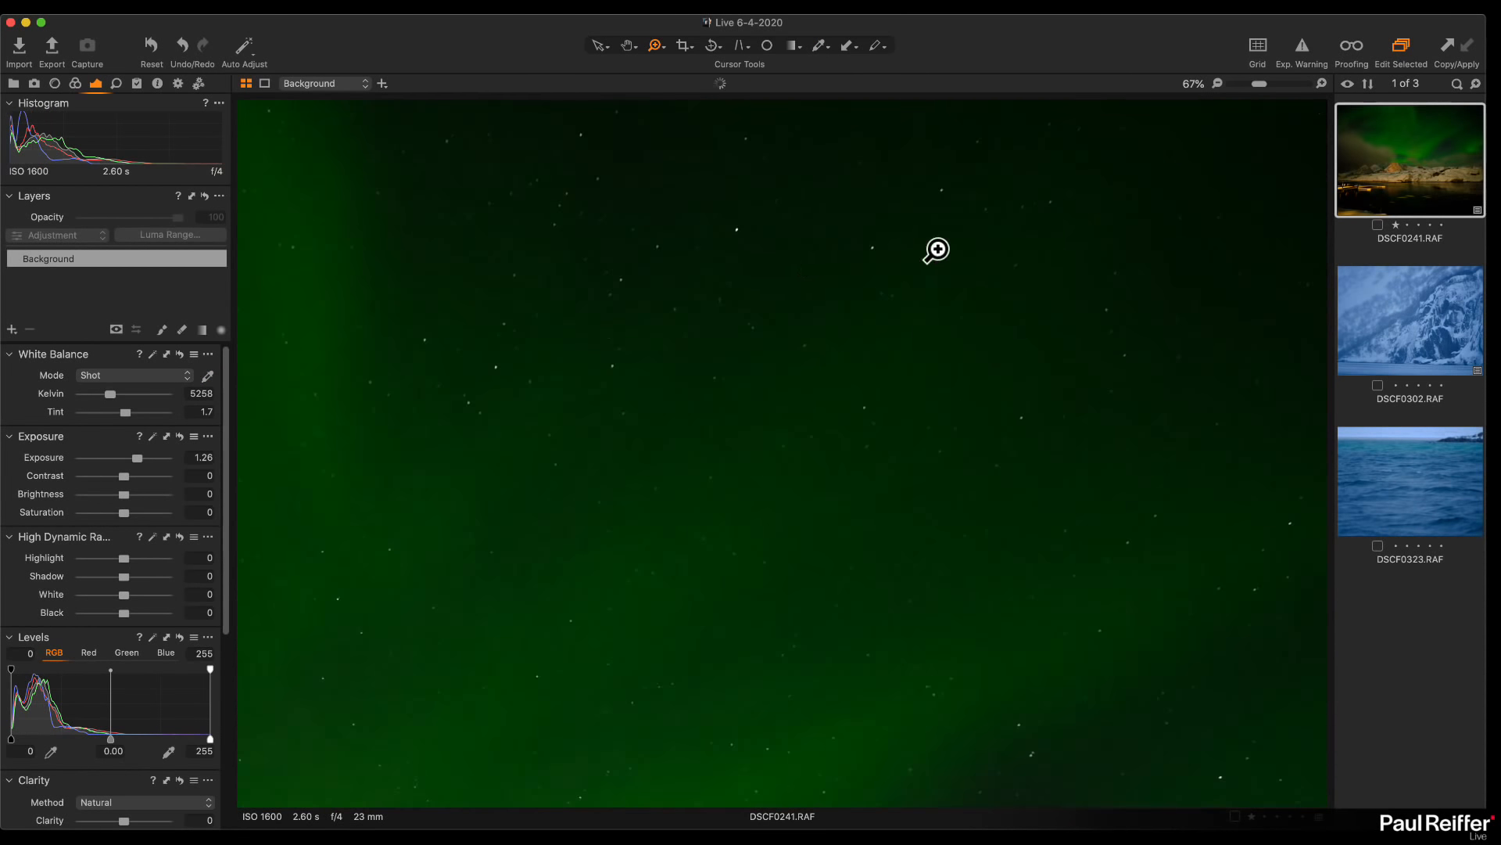
click(807, 265)
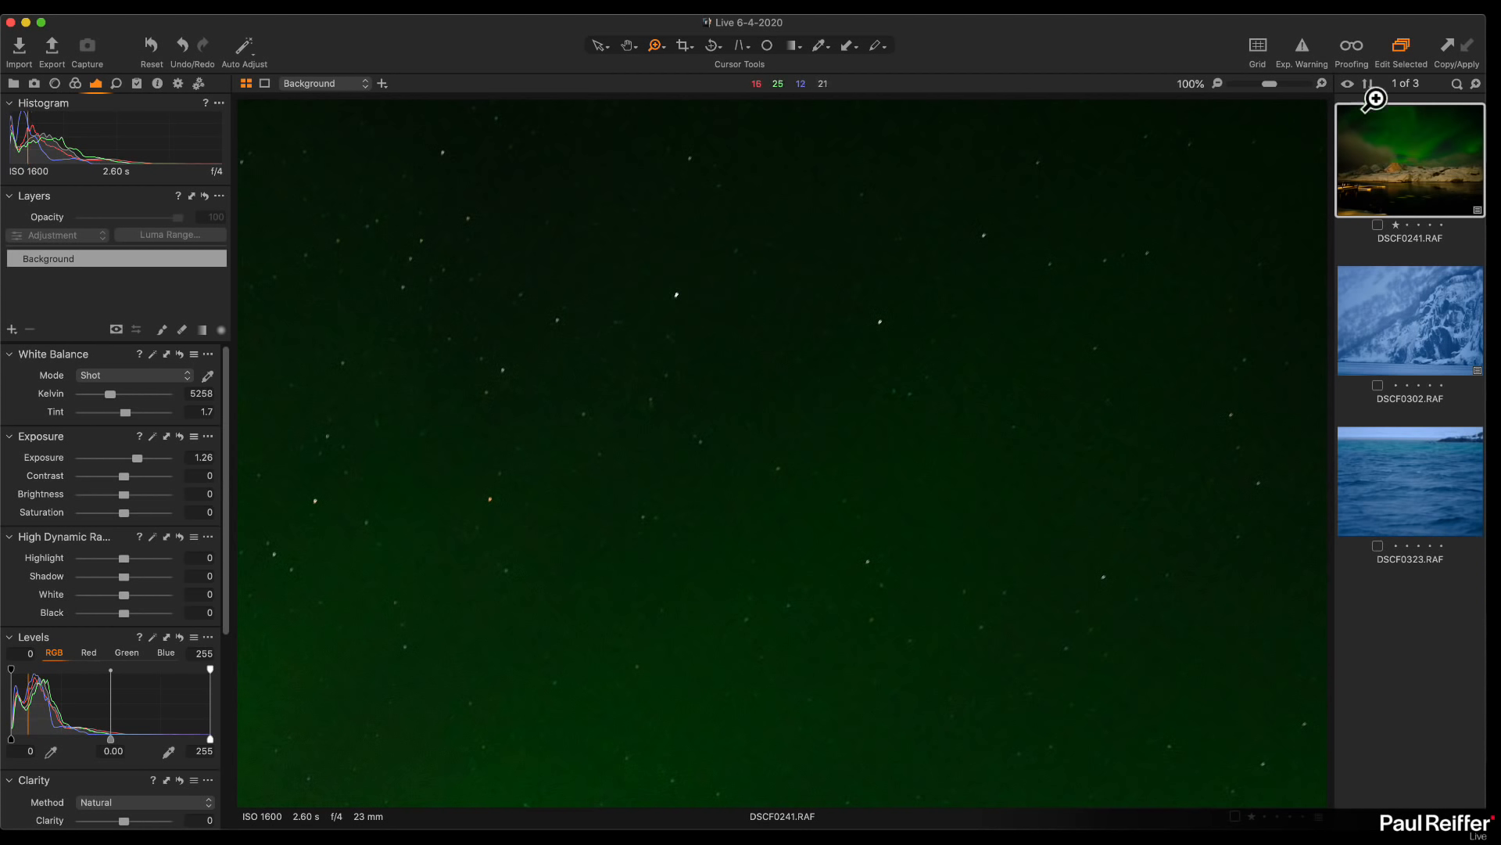
double_click(748, 289)
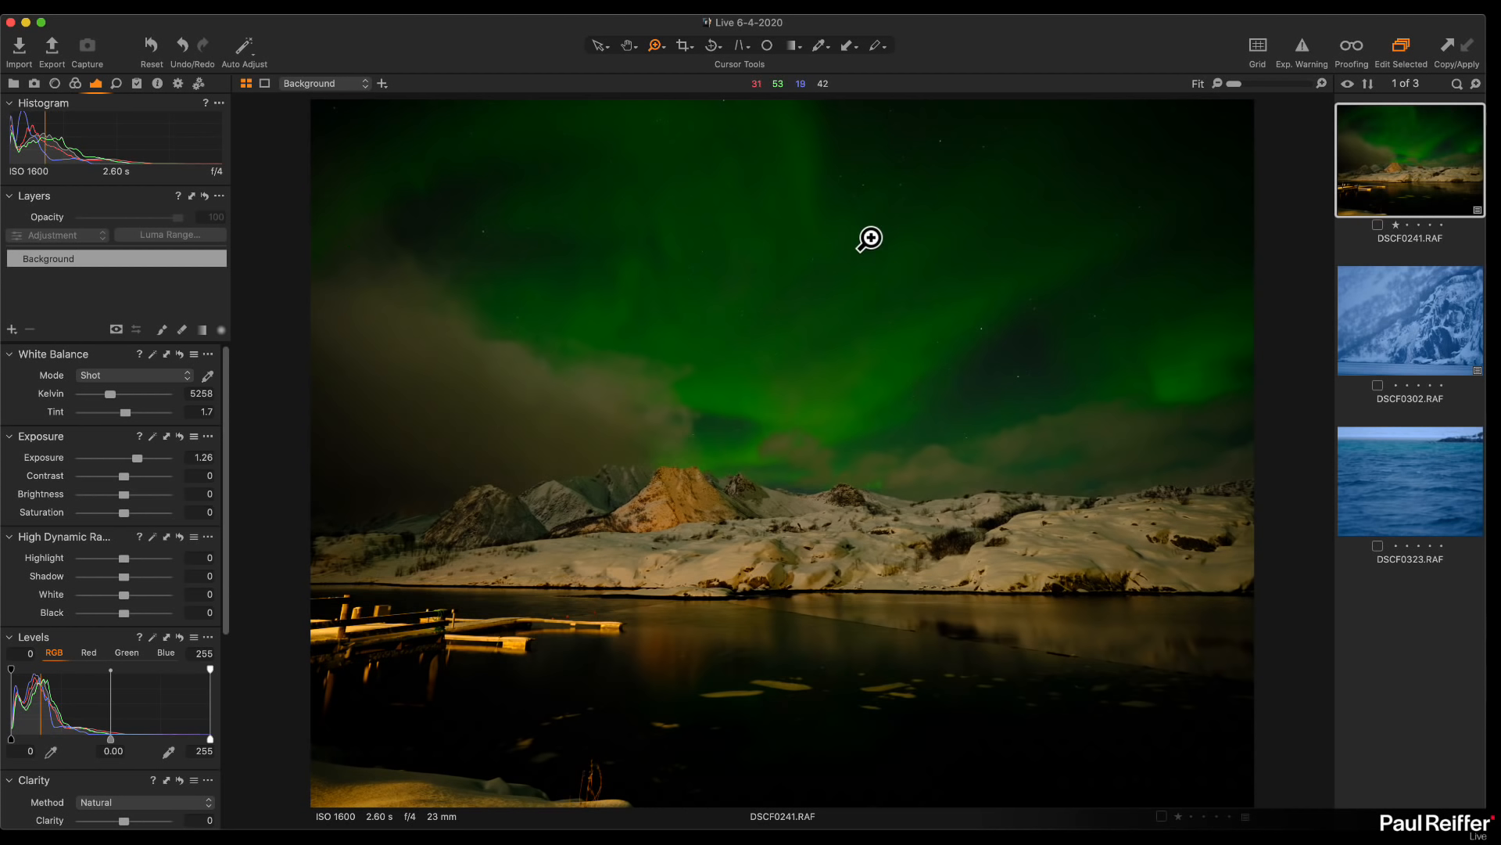
Reset the Exposure and push it to the maximum of 4
click(138, 459)
double_click(139, 458)
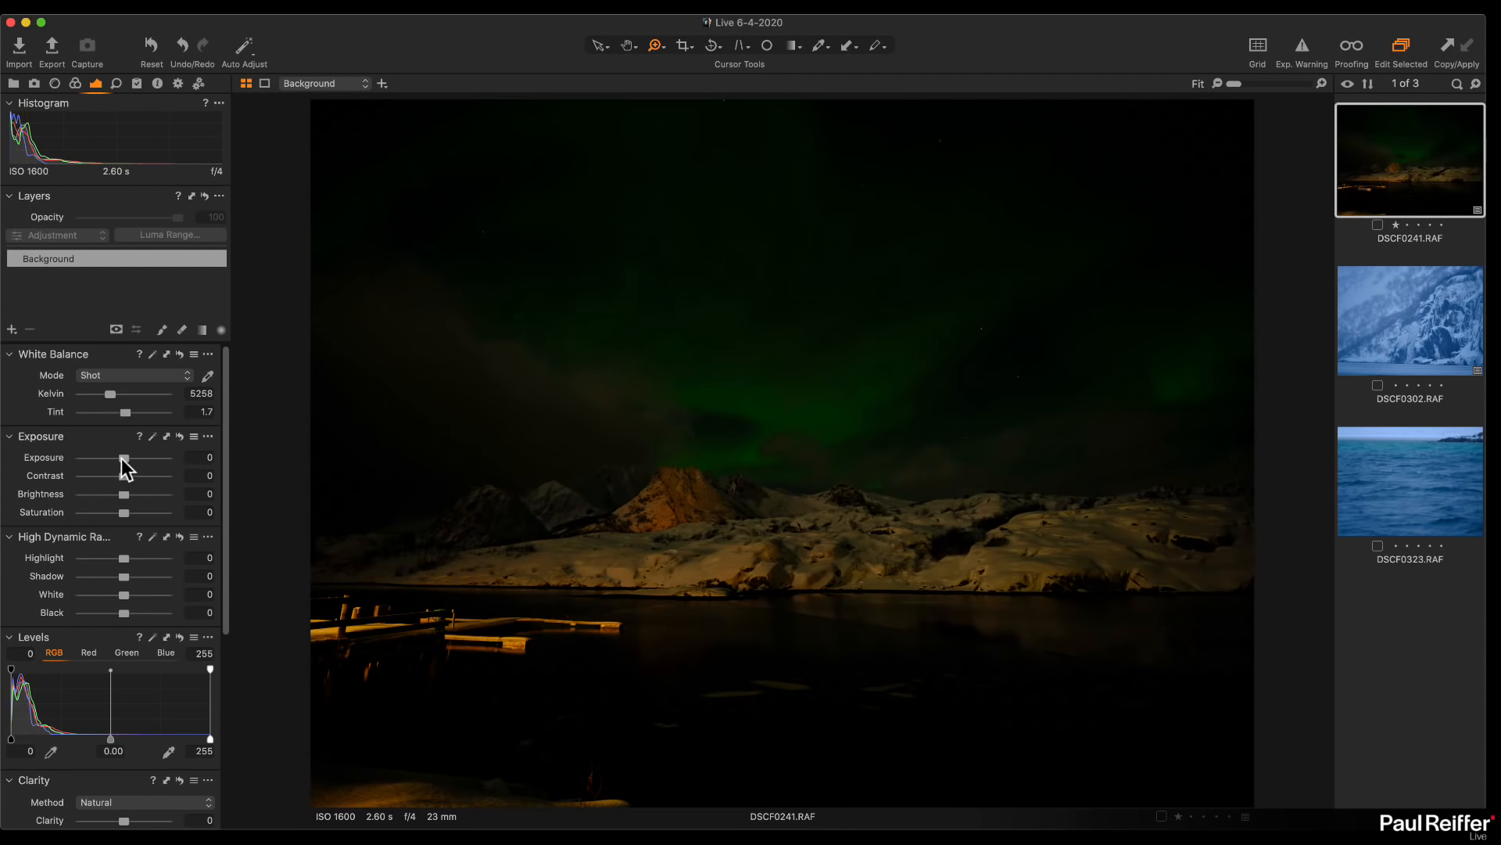
drag(124, 459, 166, 461)
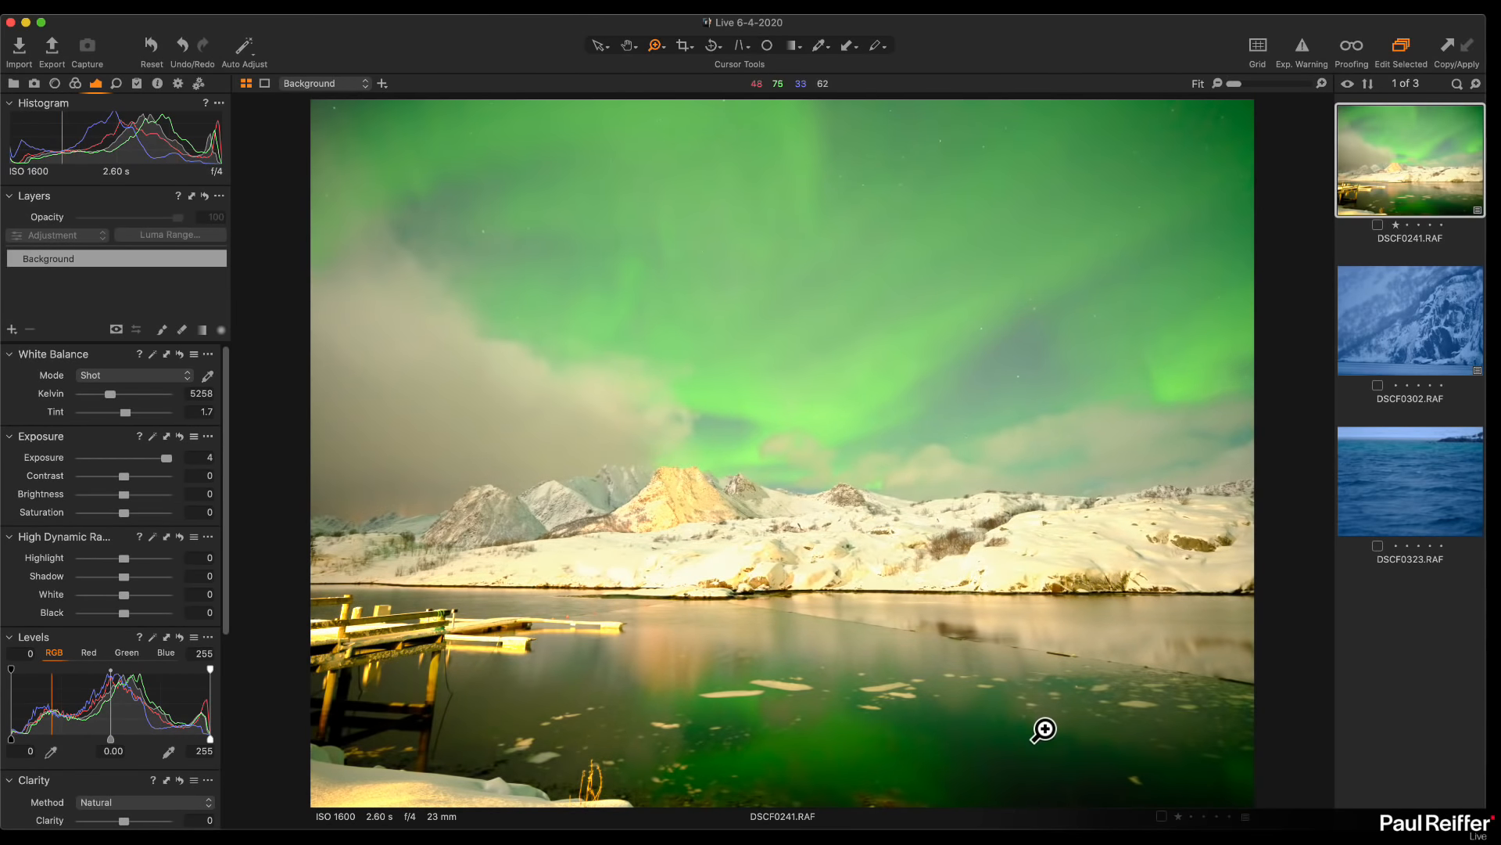
Inspect the dark water and jetty up close for noise, and reset the Exposure to 0
click(991, 753)
click(1087, 720)
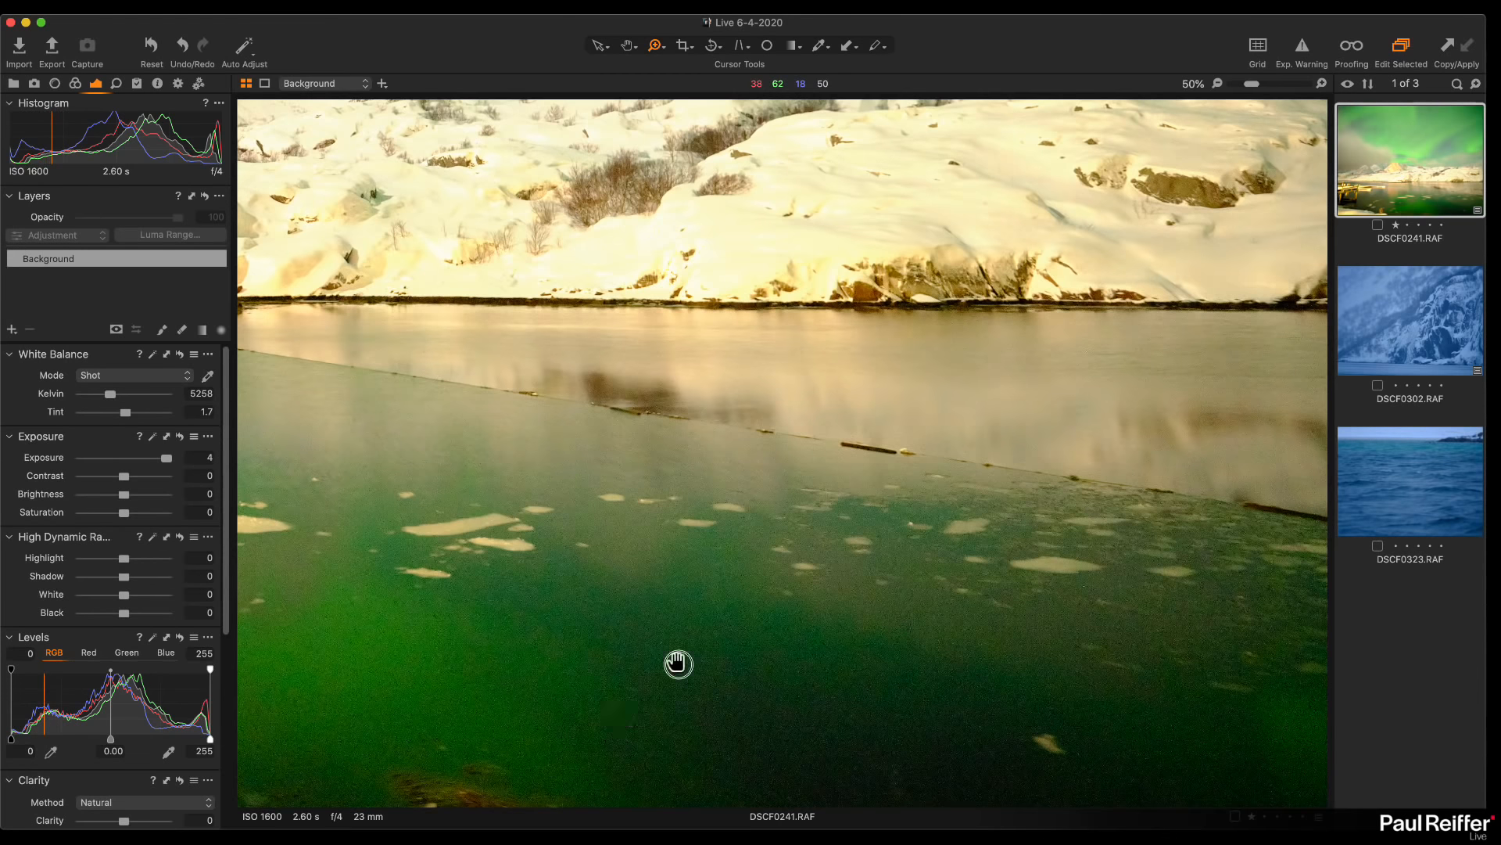
drag(677, 664, 1181, 467)
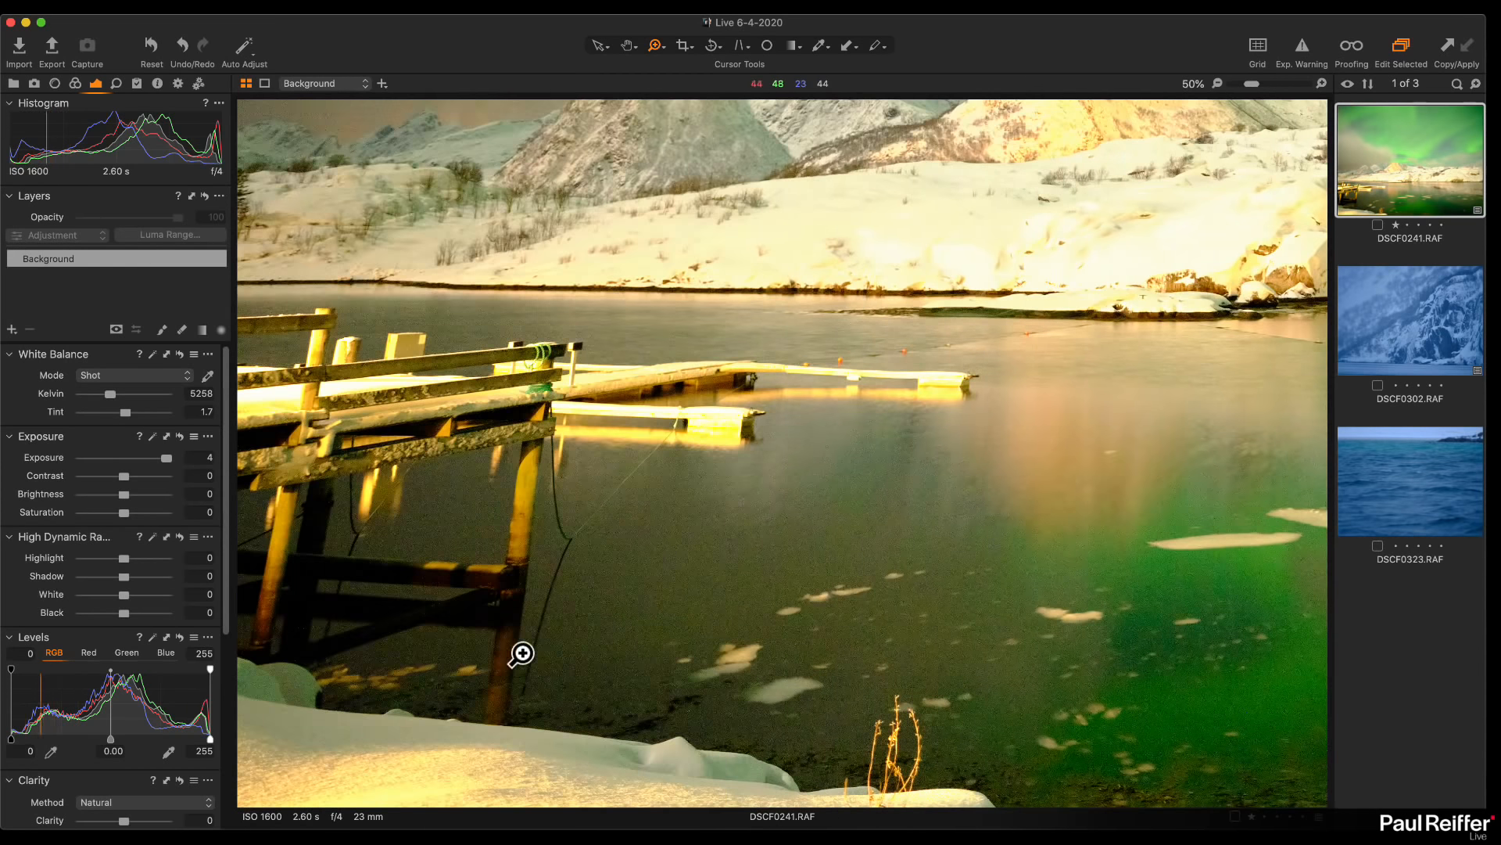
click(440, 627)
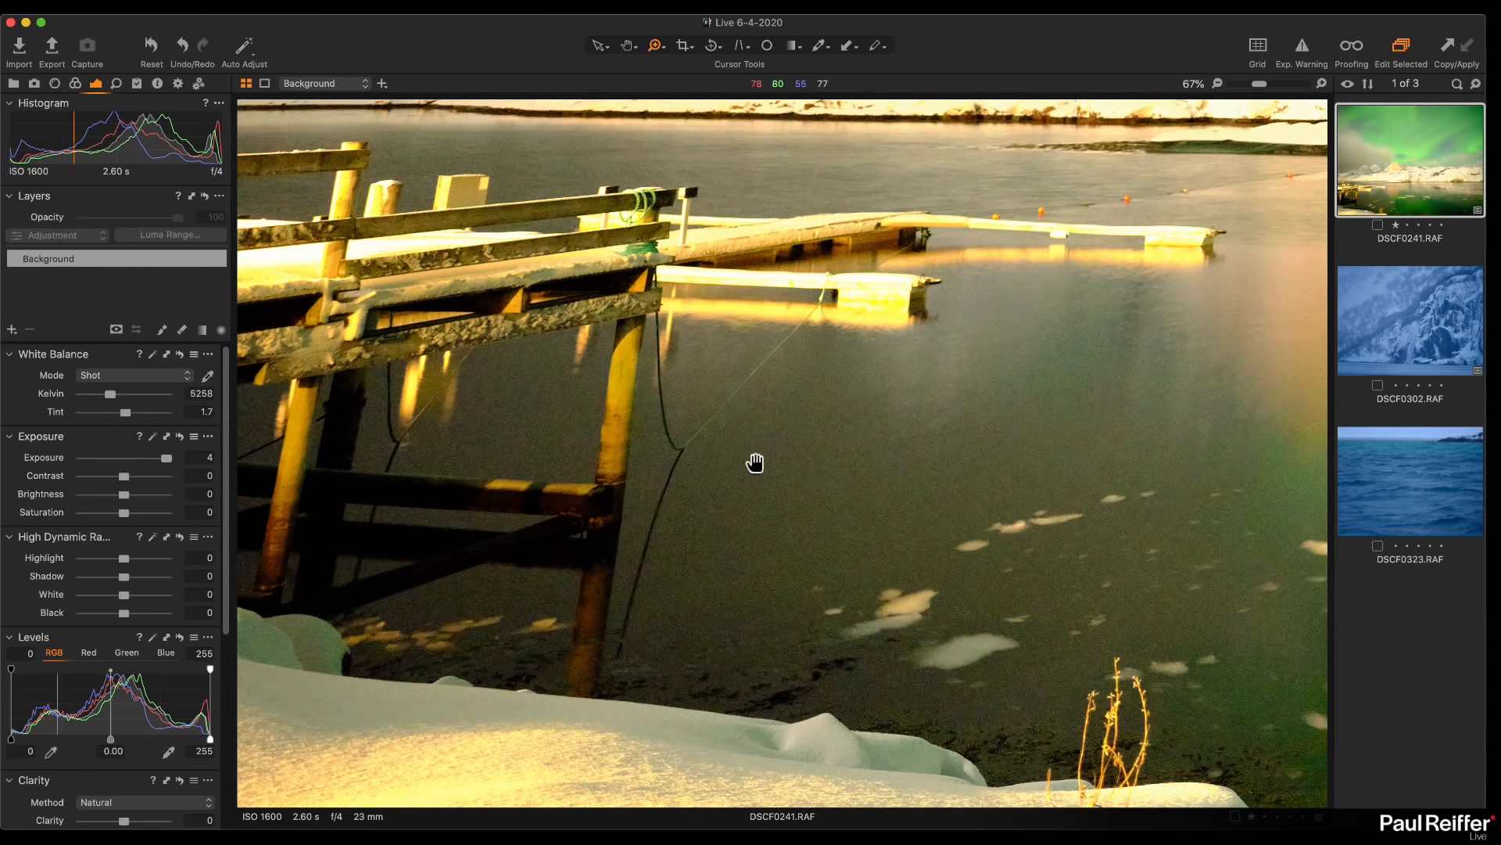
double_click(906, 397)
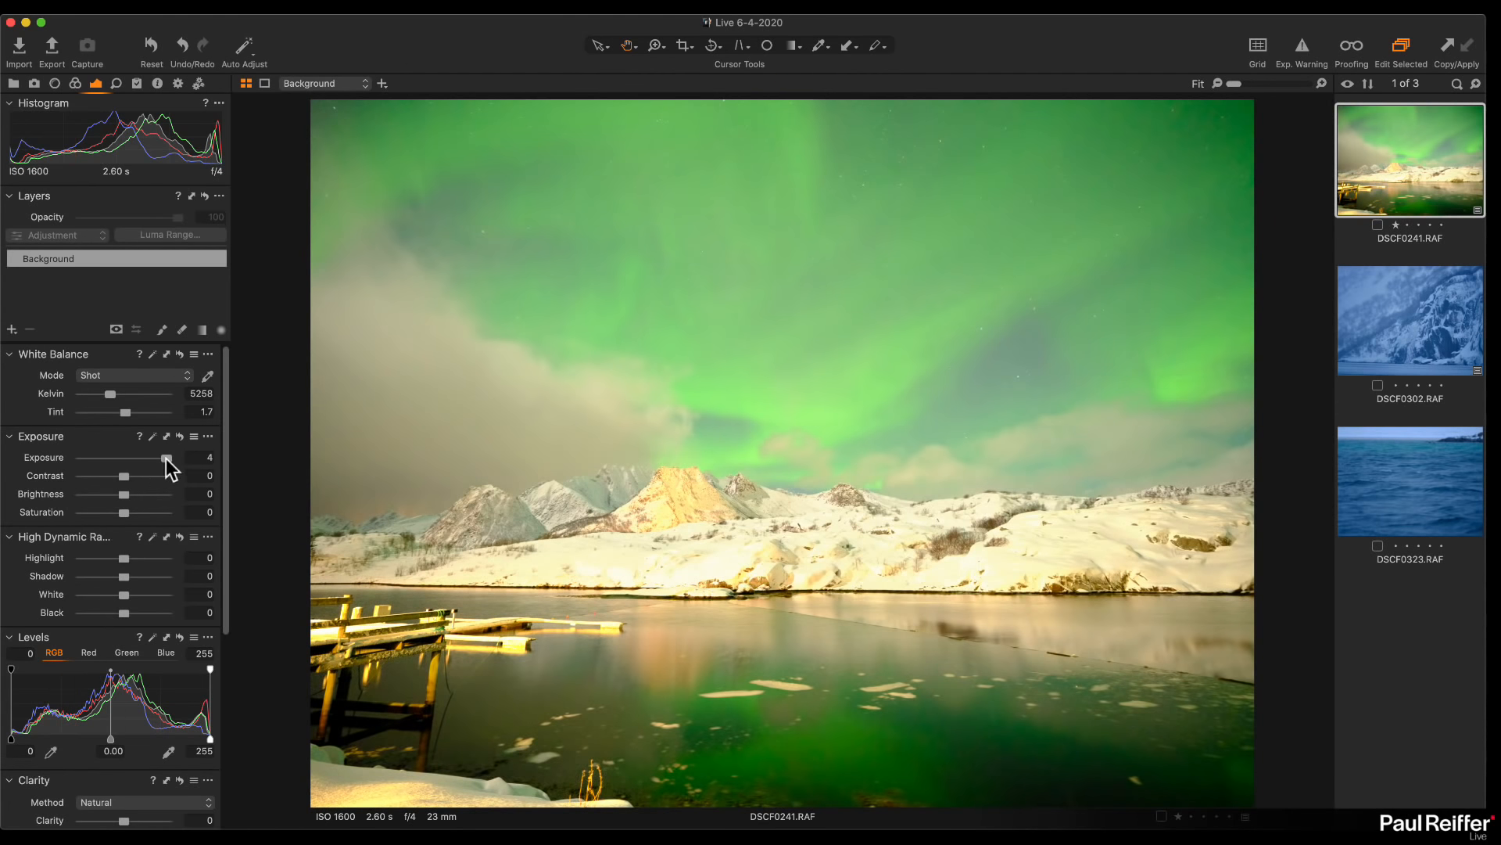
double_click(166, 458)
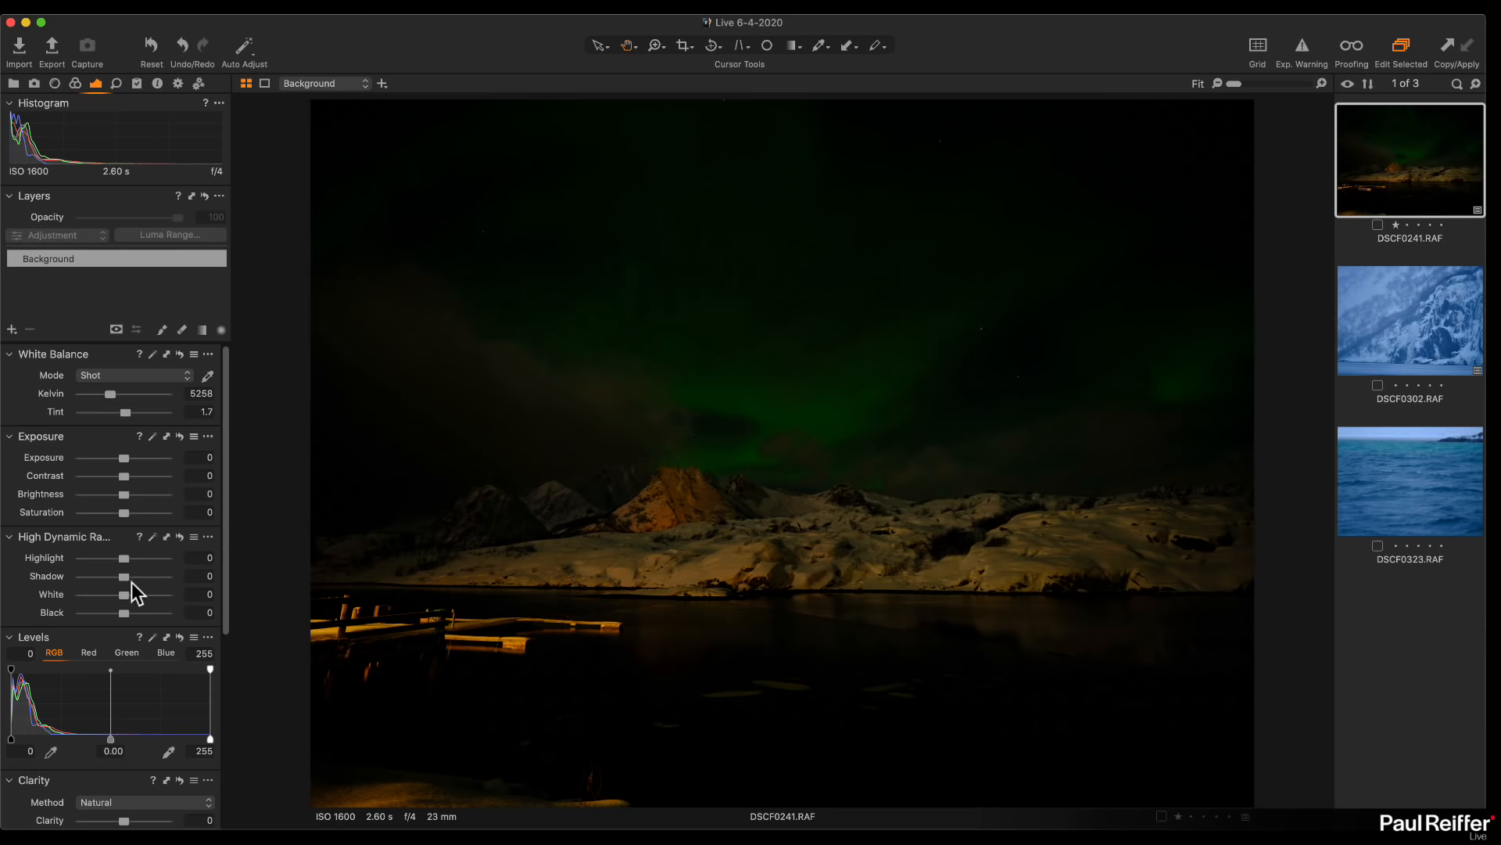
Clone the DSCF0241.RAF variant twice to get three copies of the aurora image
click(1389, 170)
right_click(1388, 170)
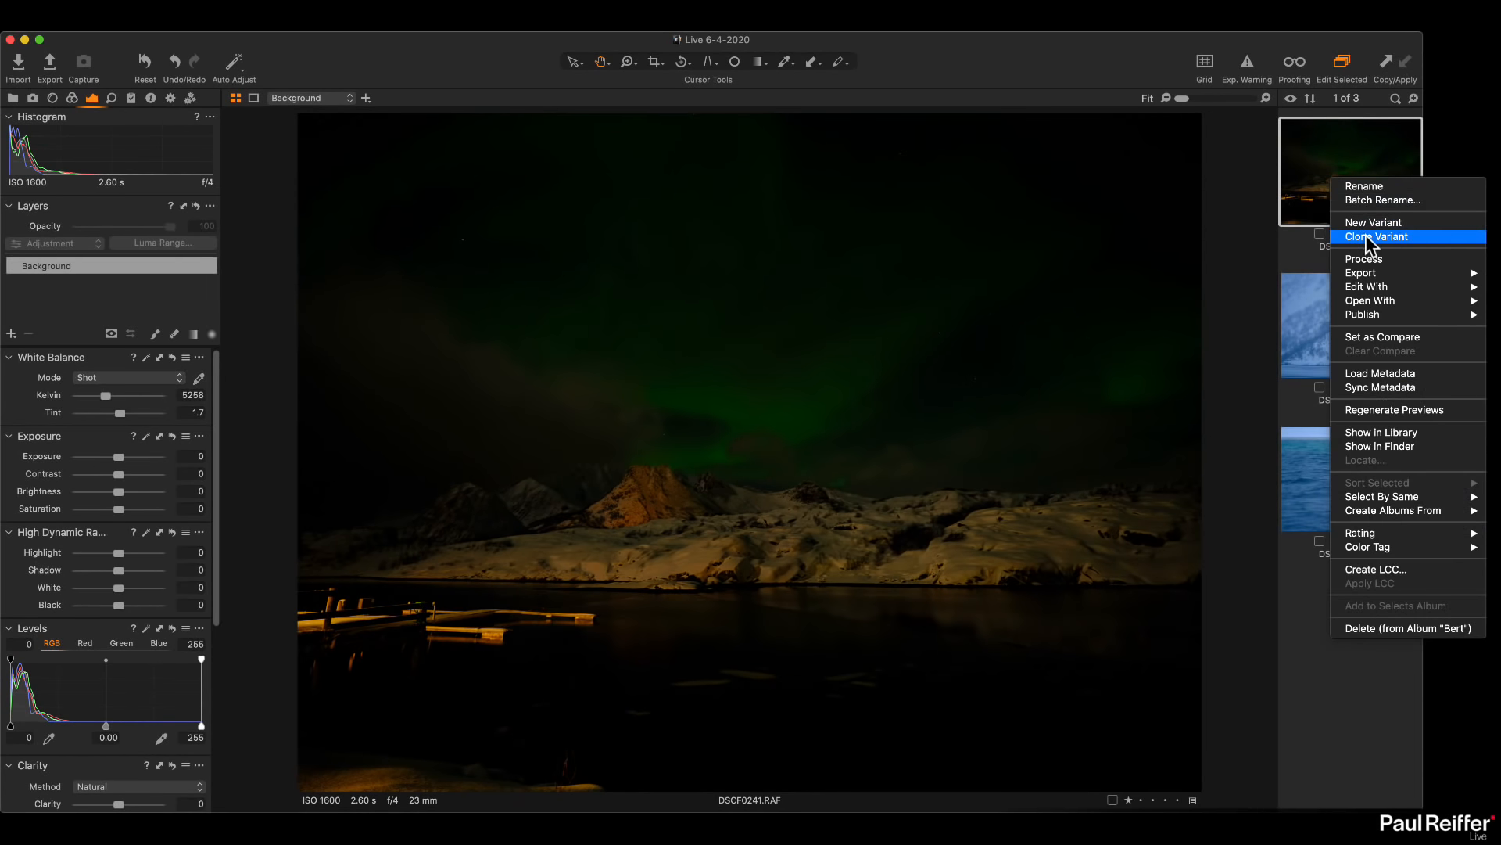
click(1365, 235)
right_click(1392, 317)
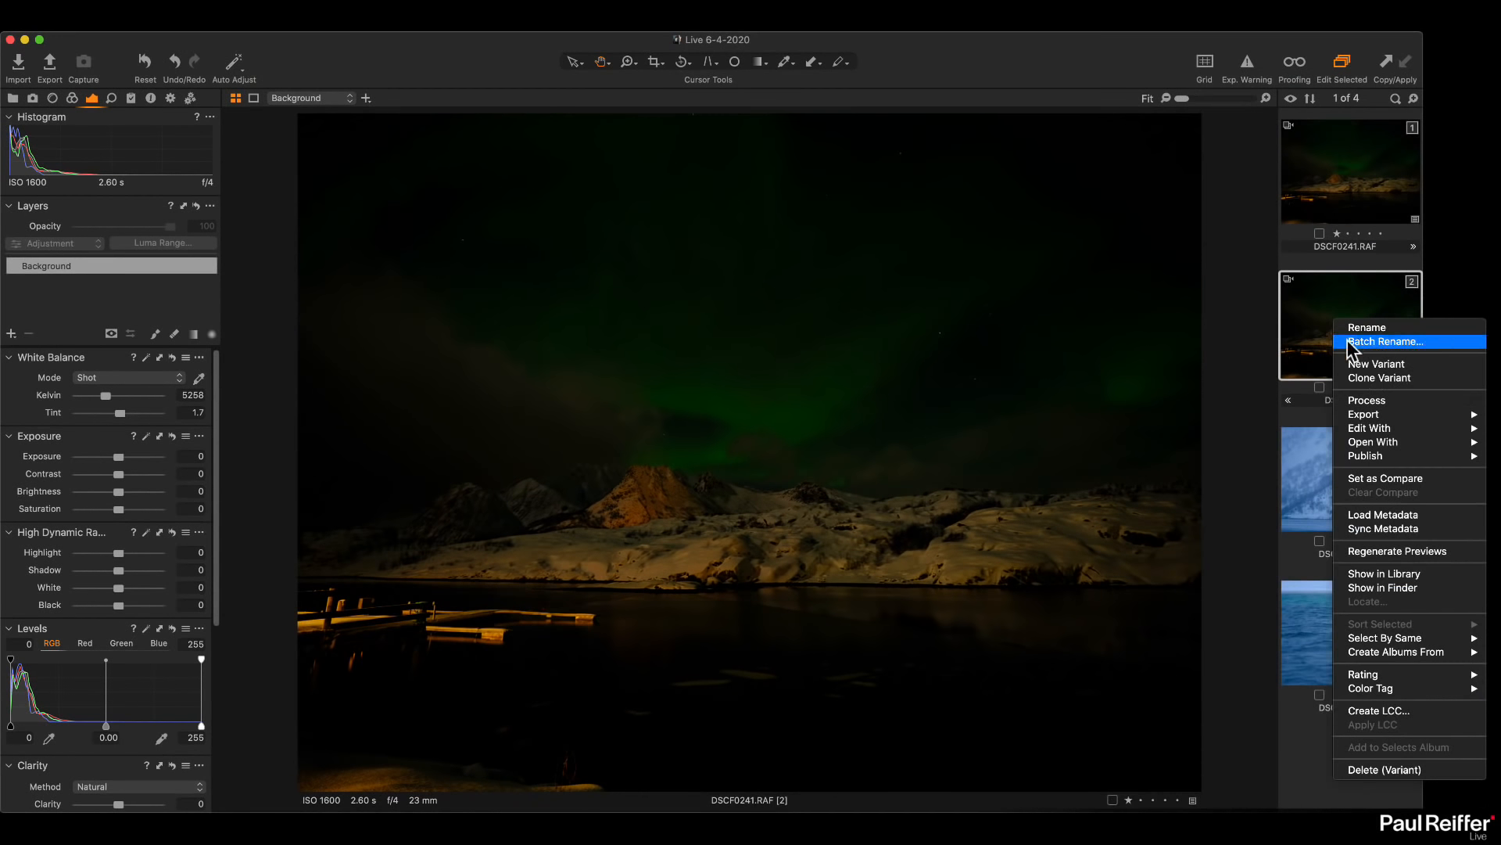
click(1373, 377)
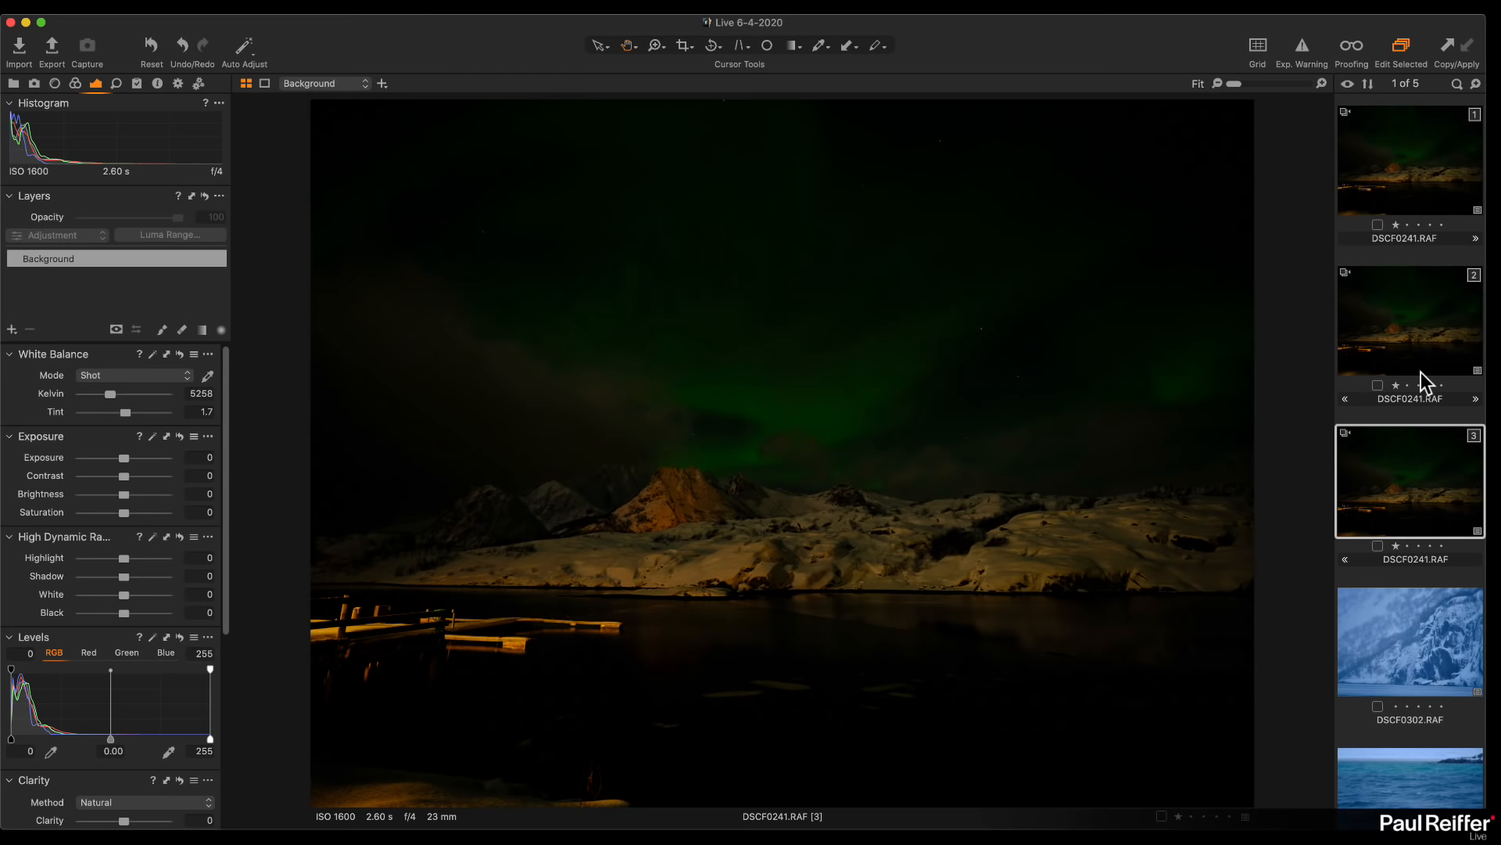
On the second variant, try Shadow at 100 and a strong Exposure increase, restoring each to 0
click(1419, 303)
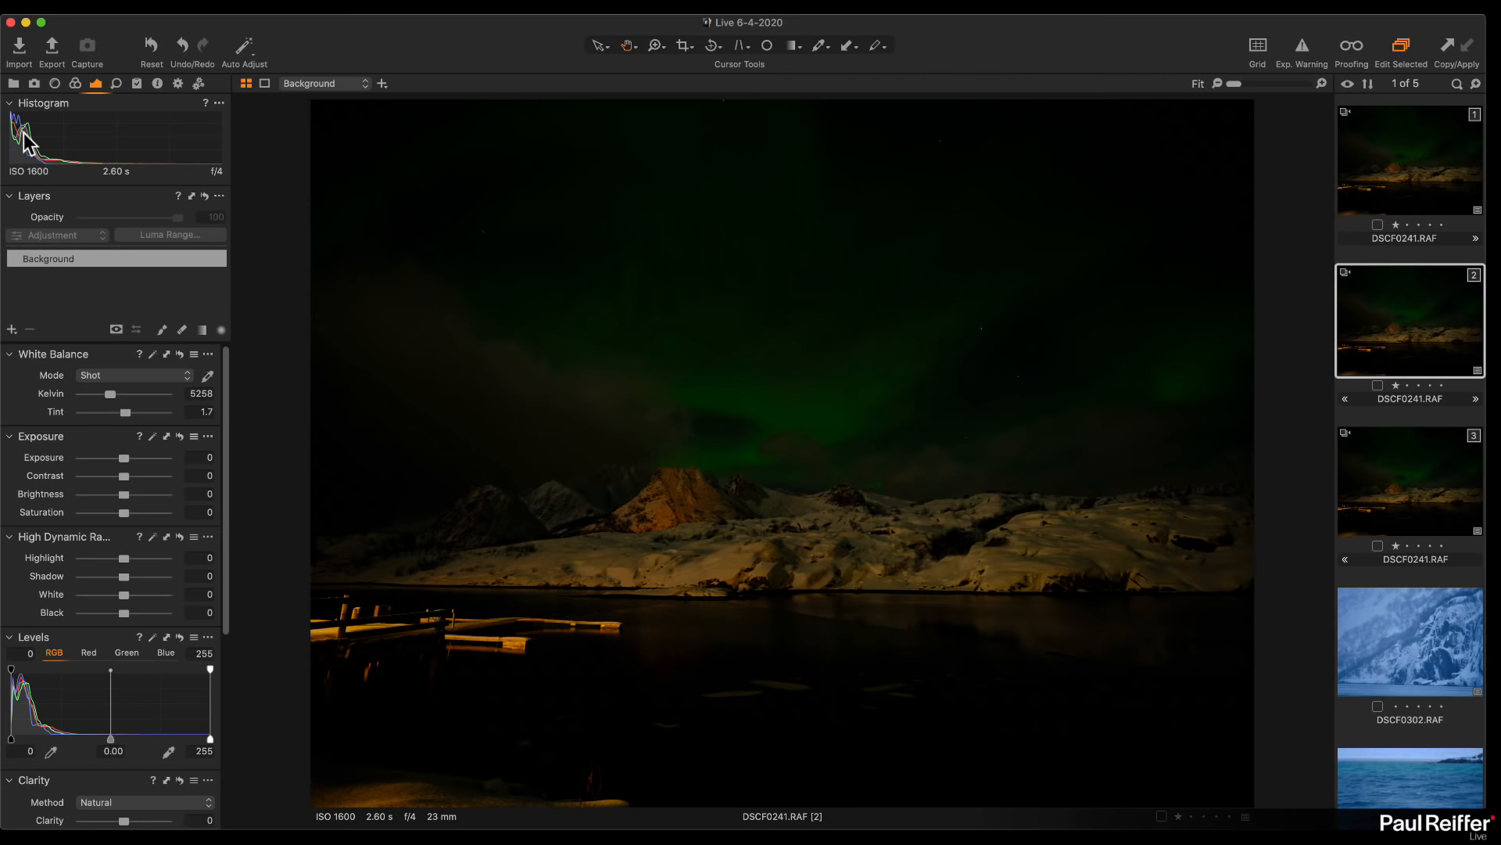
click(1380, 315)
drag(124, 576, 165, 577)
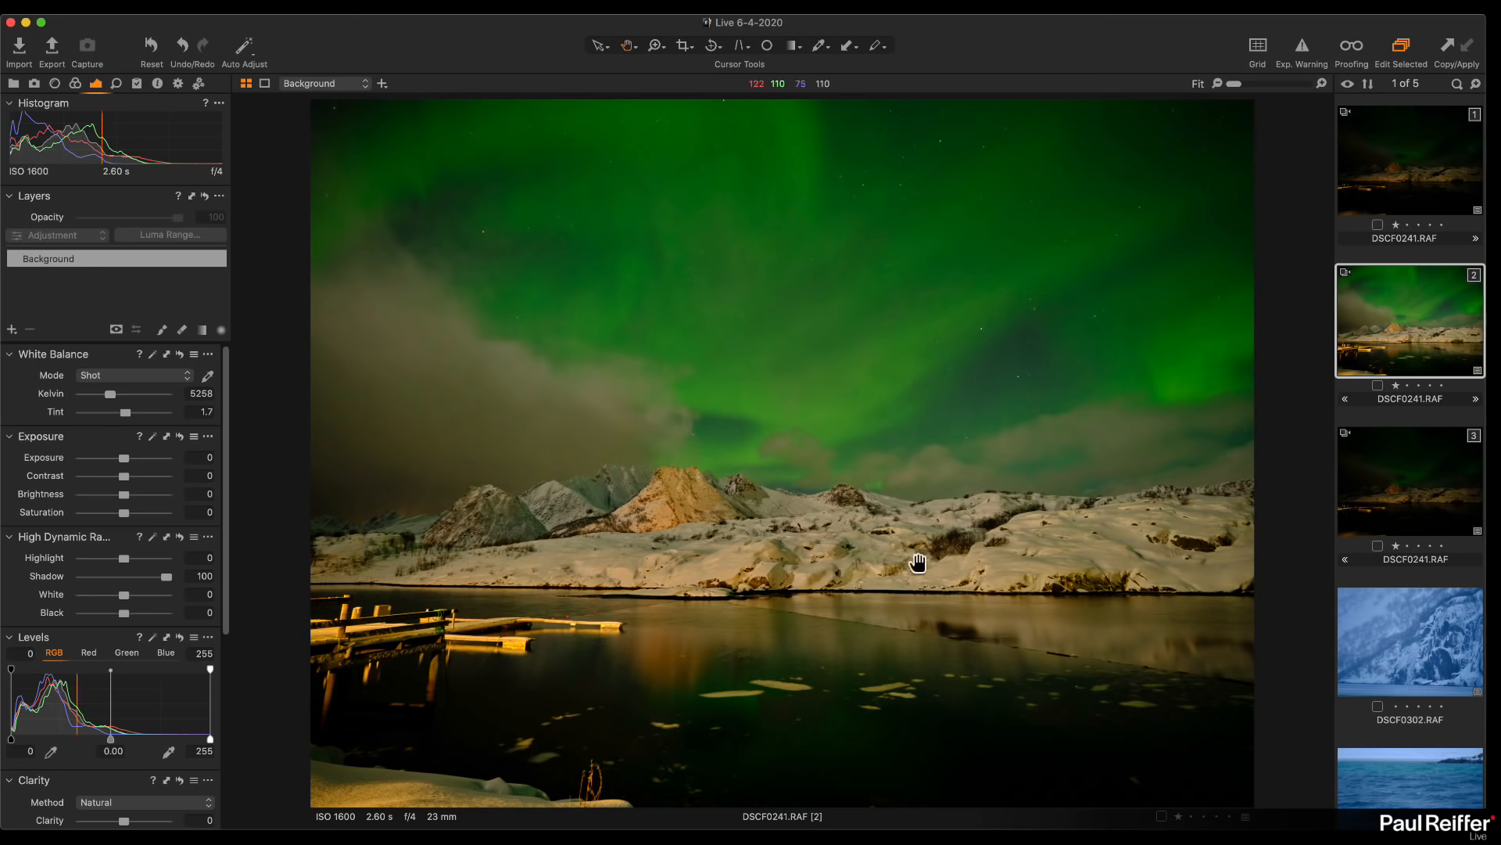
double_click(167, 578)
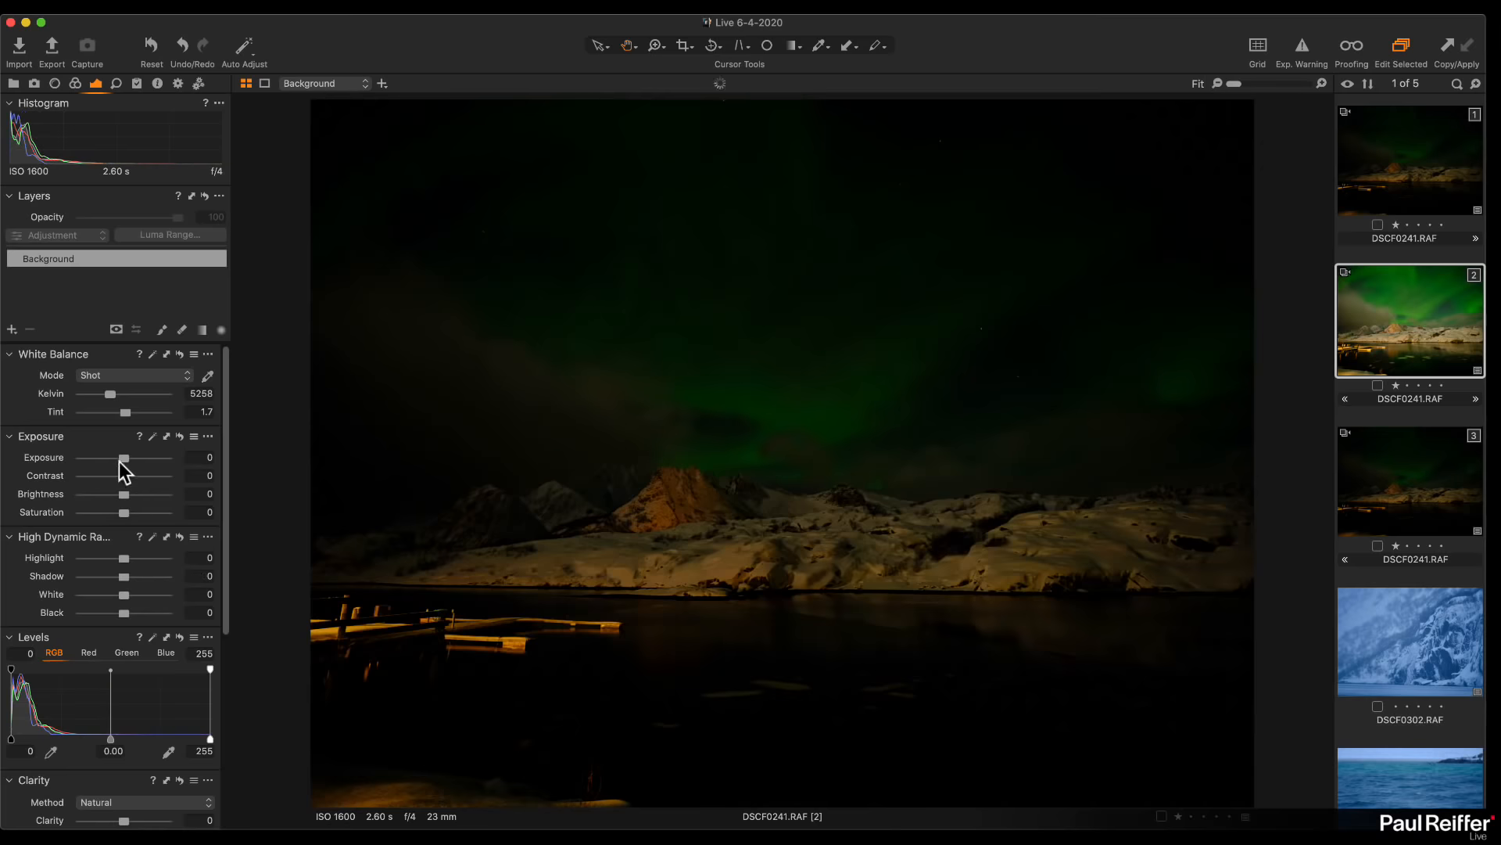
drag(123, 457, 162, 461)
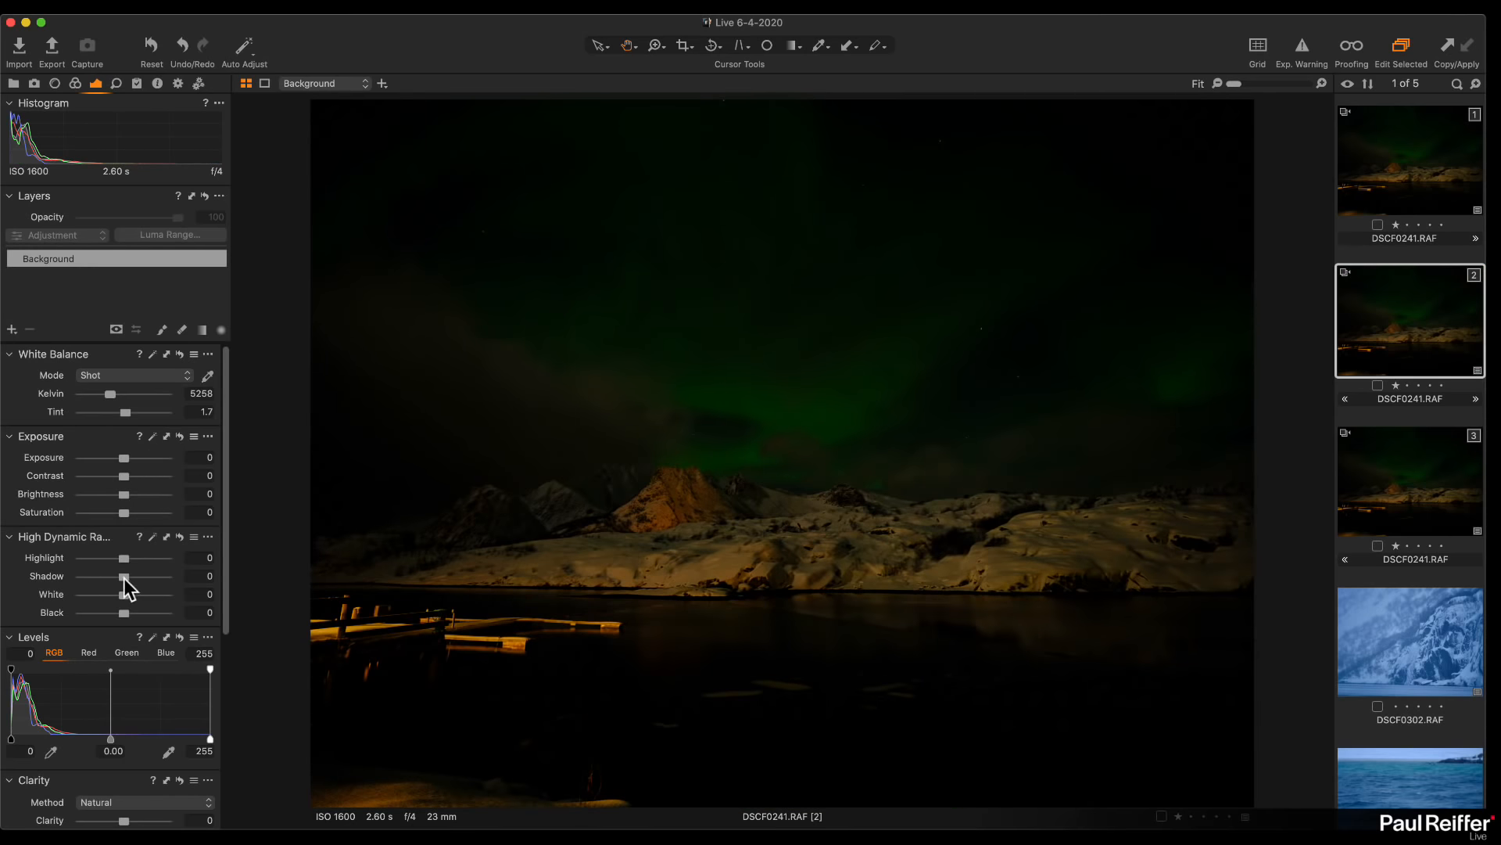
Set Shadow to 100 on the second variant and Black to 100 on the third variant
drag(124, 575, 166, 575)
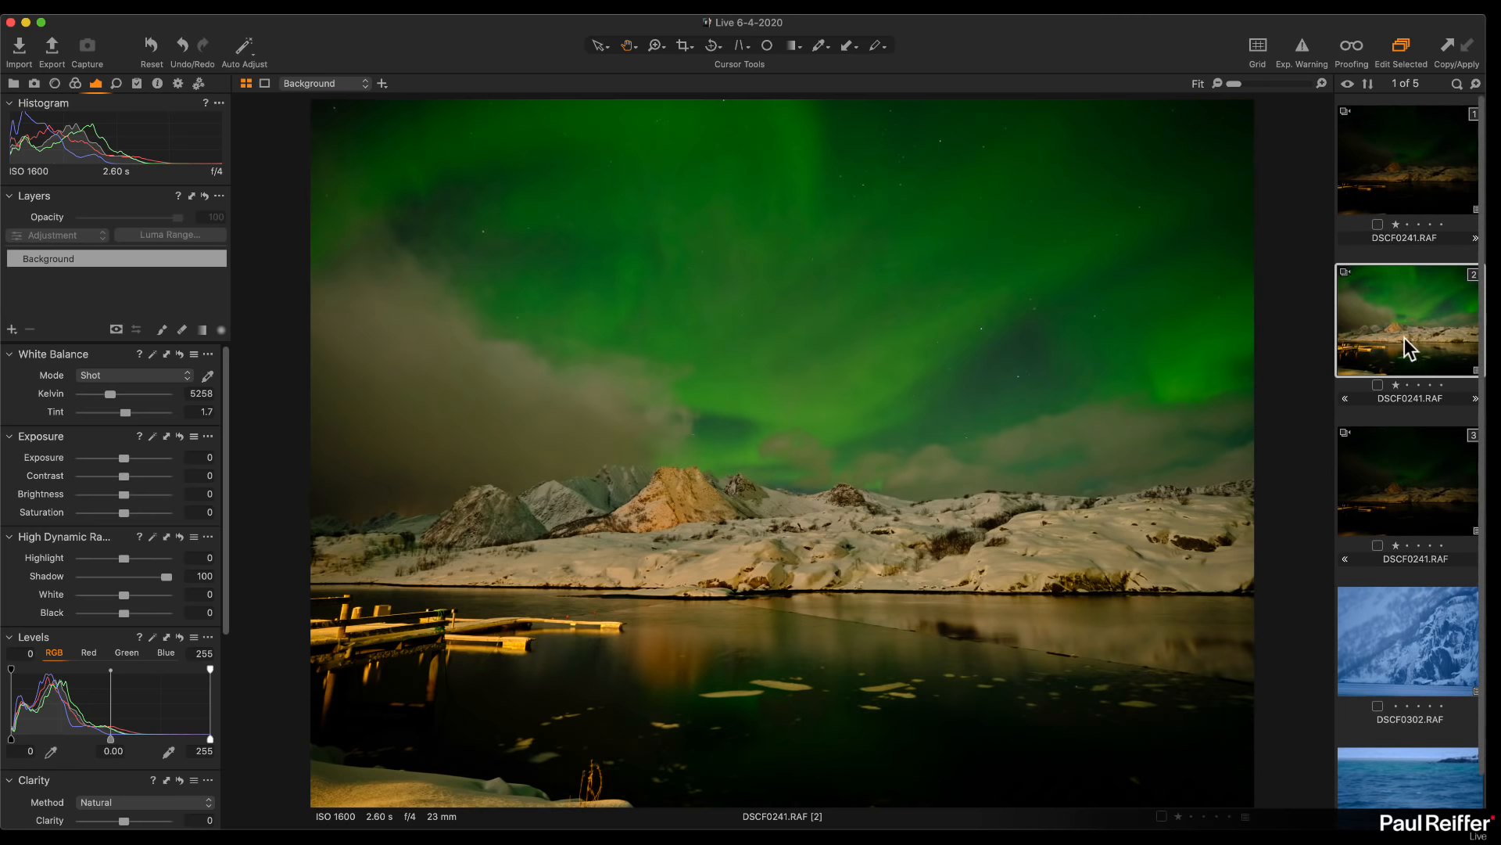
click(1370, 471)
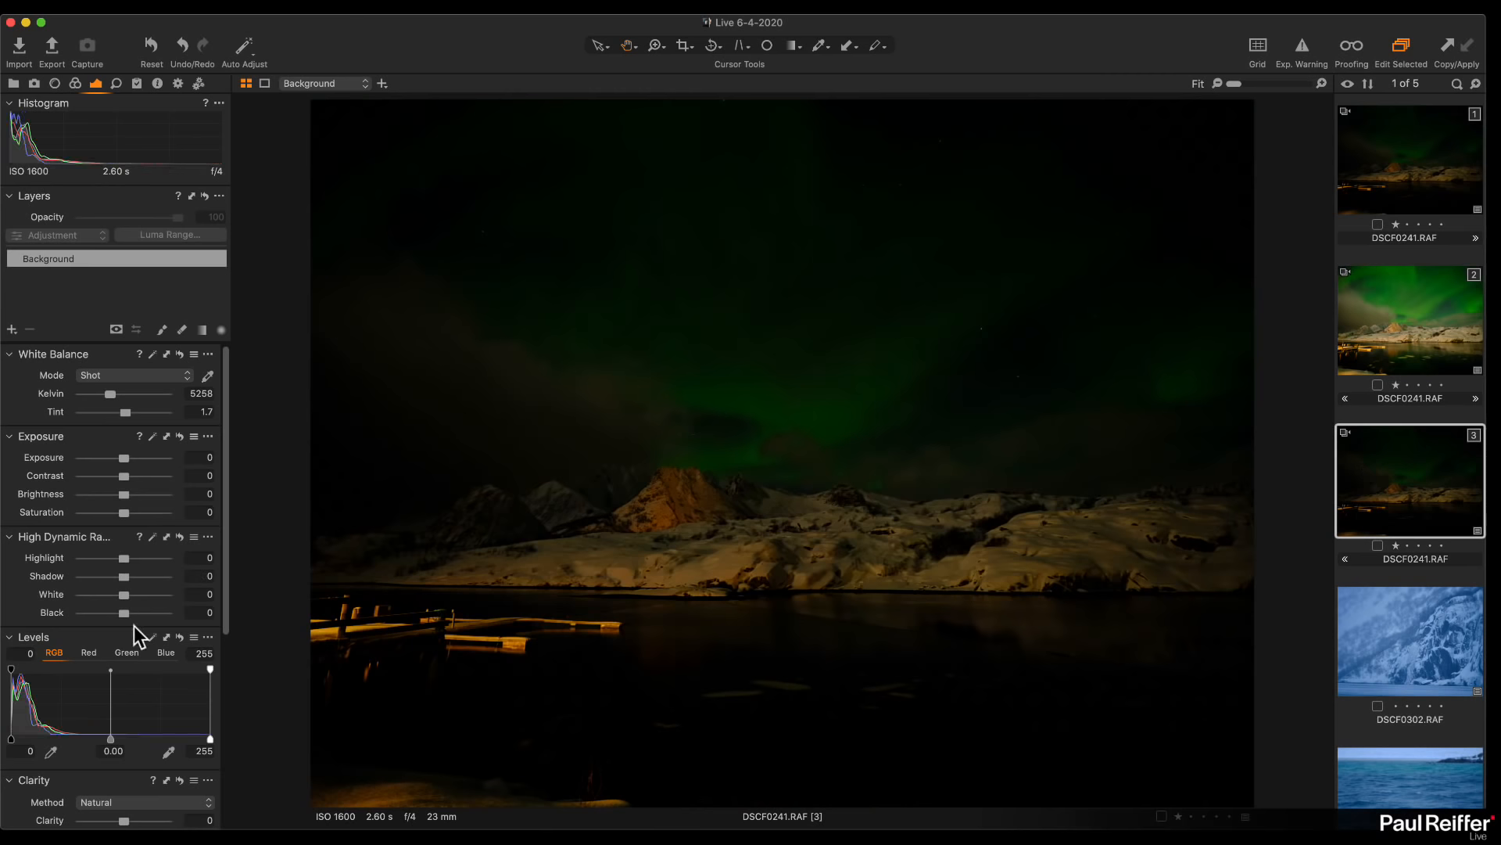
drag(125, 615, 208, 617)
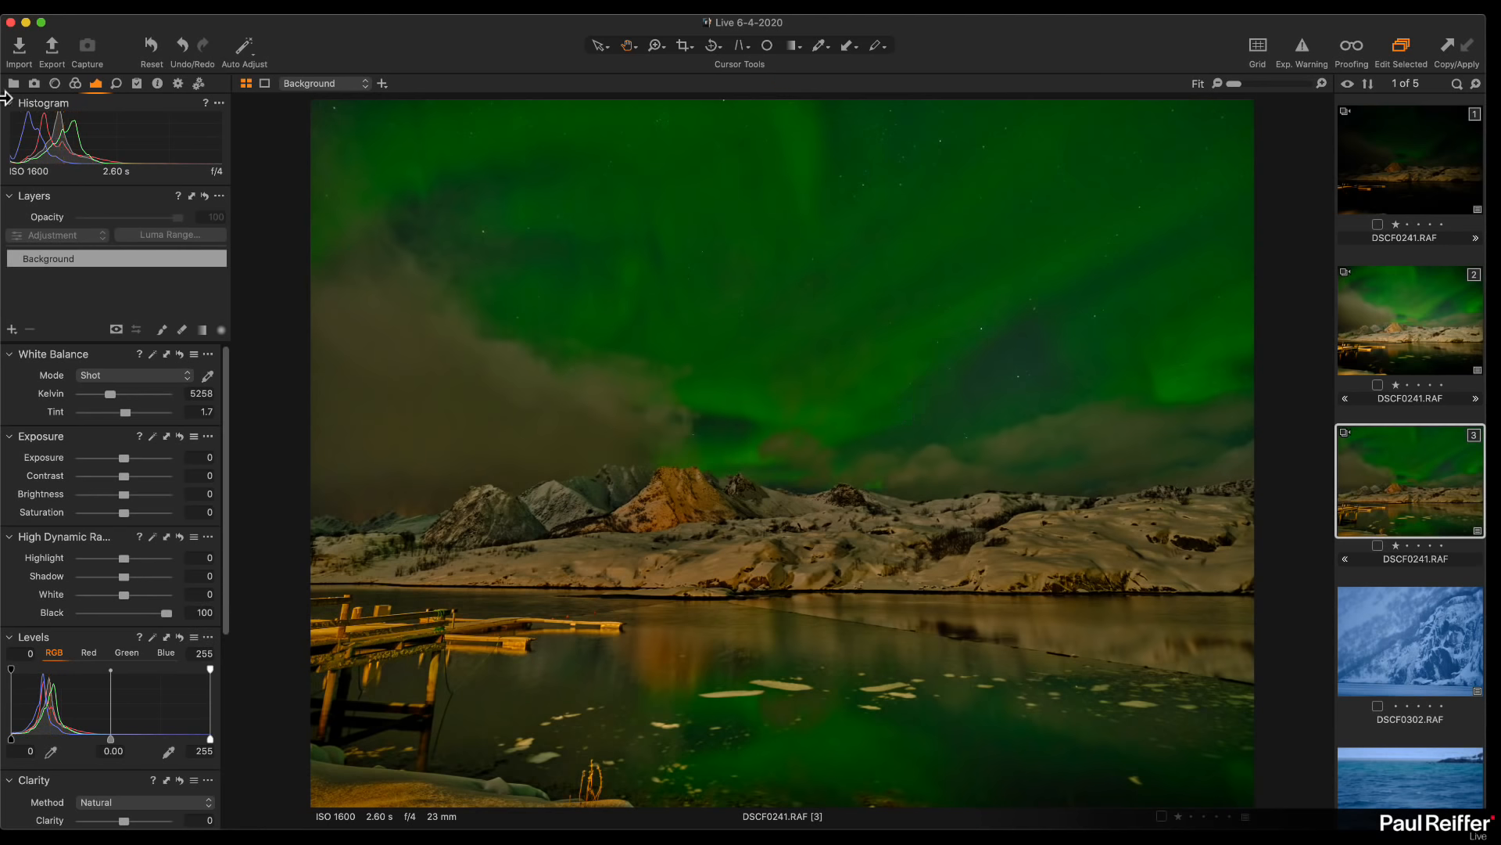
Compare the second and third variants of the aurora image and their histograms
click(1389, 319)
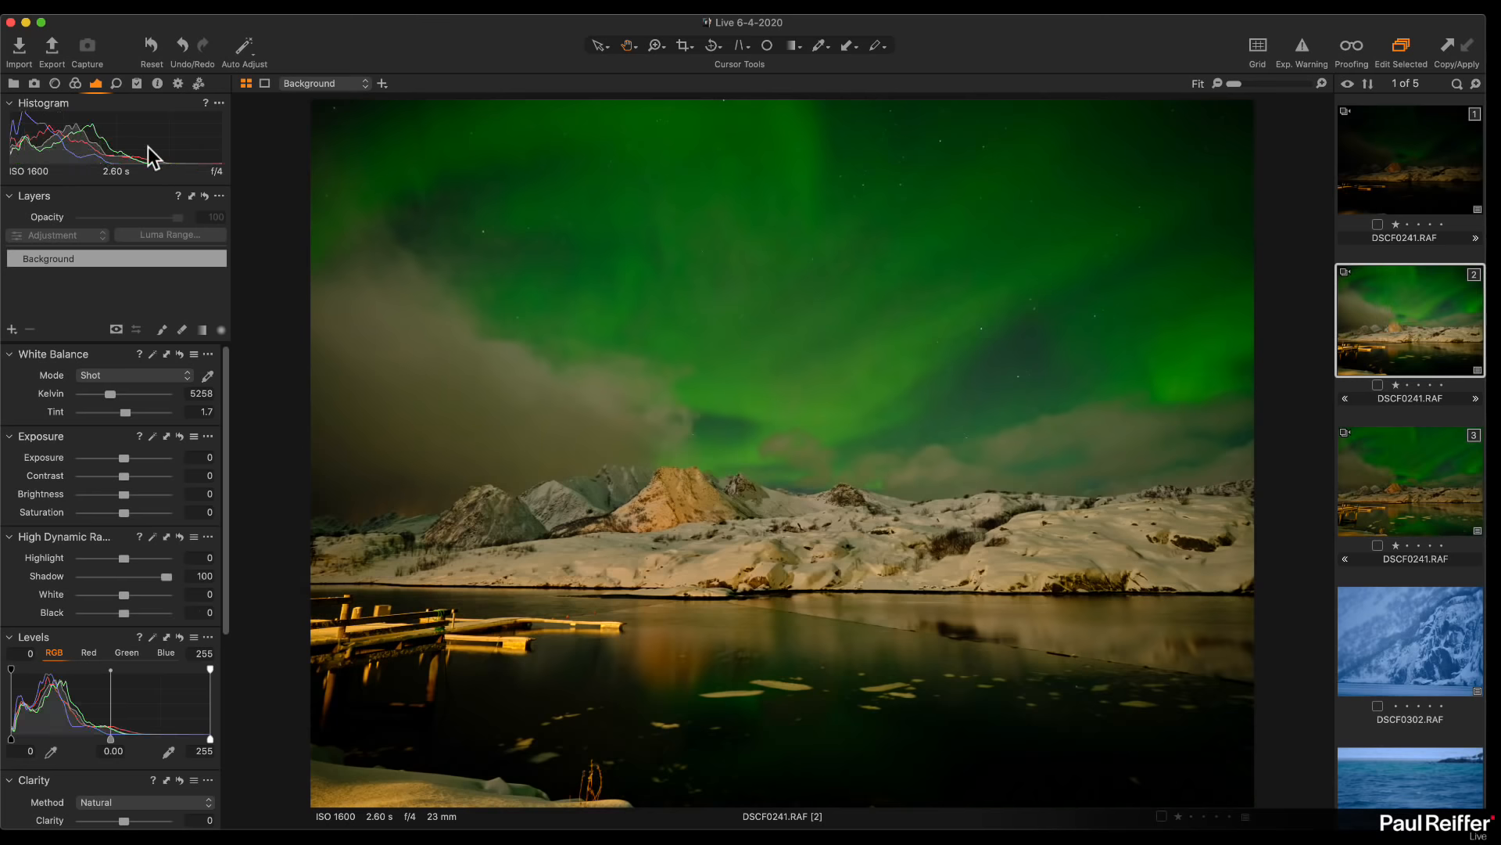
click(1393, 472)
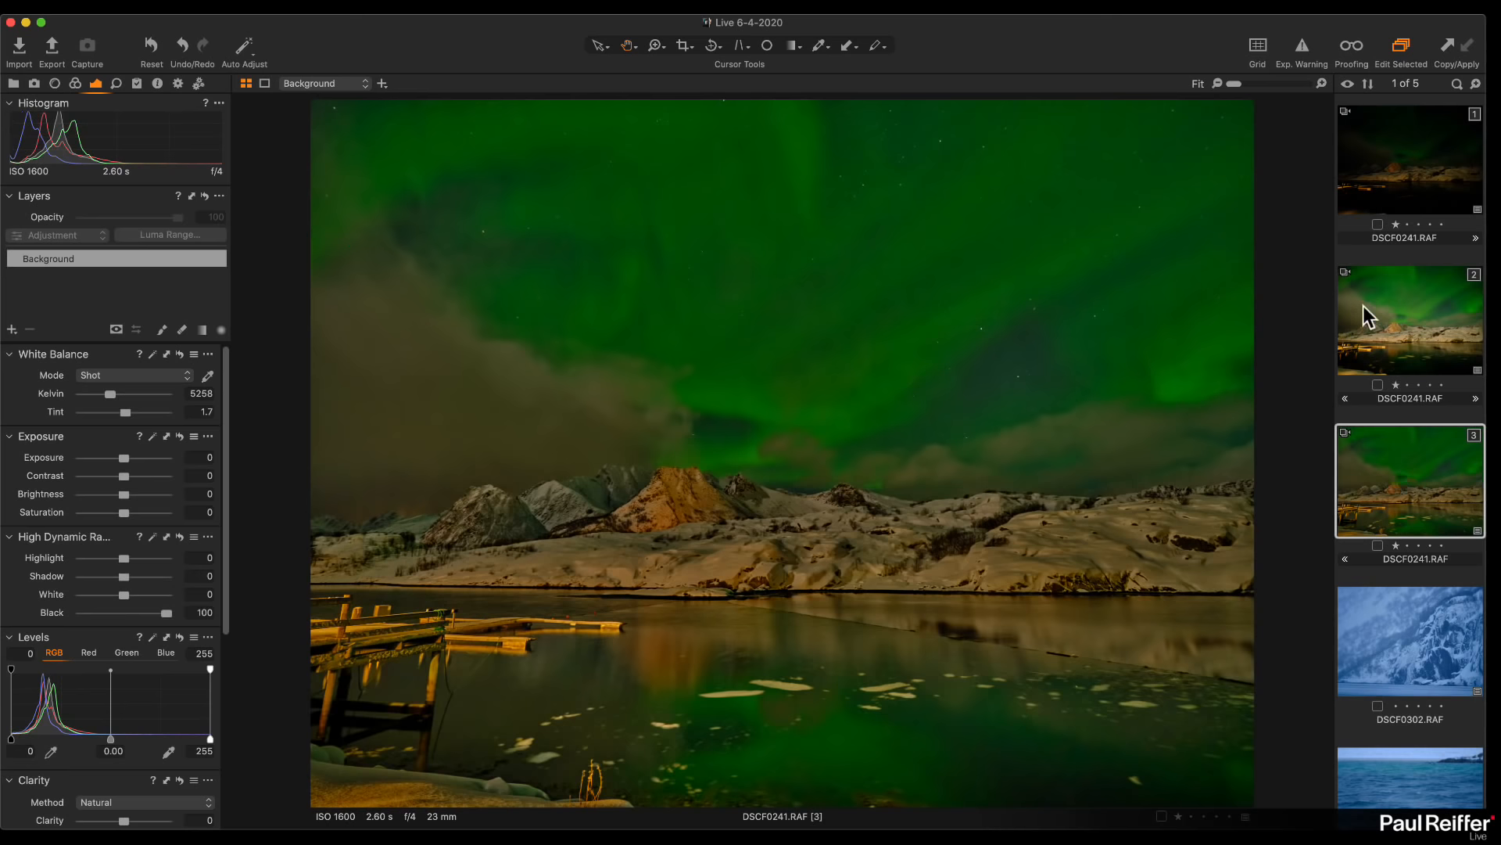
click(1364, 309)
click(1382, 458)
Inspect the snowy shoreline in the first, unadjusted variant at 100% magnification
click(1424, 183)
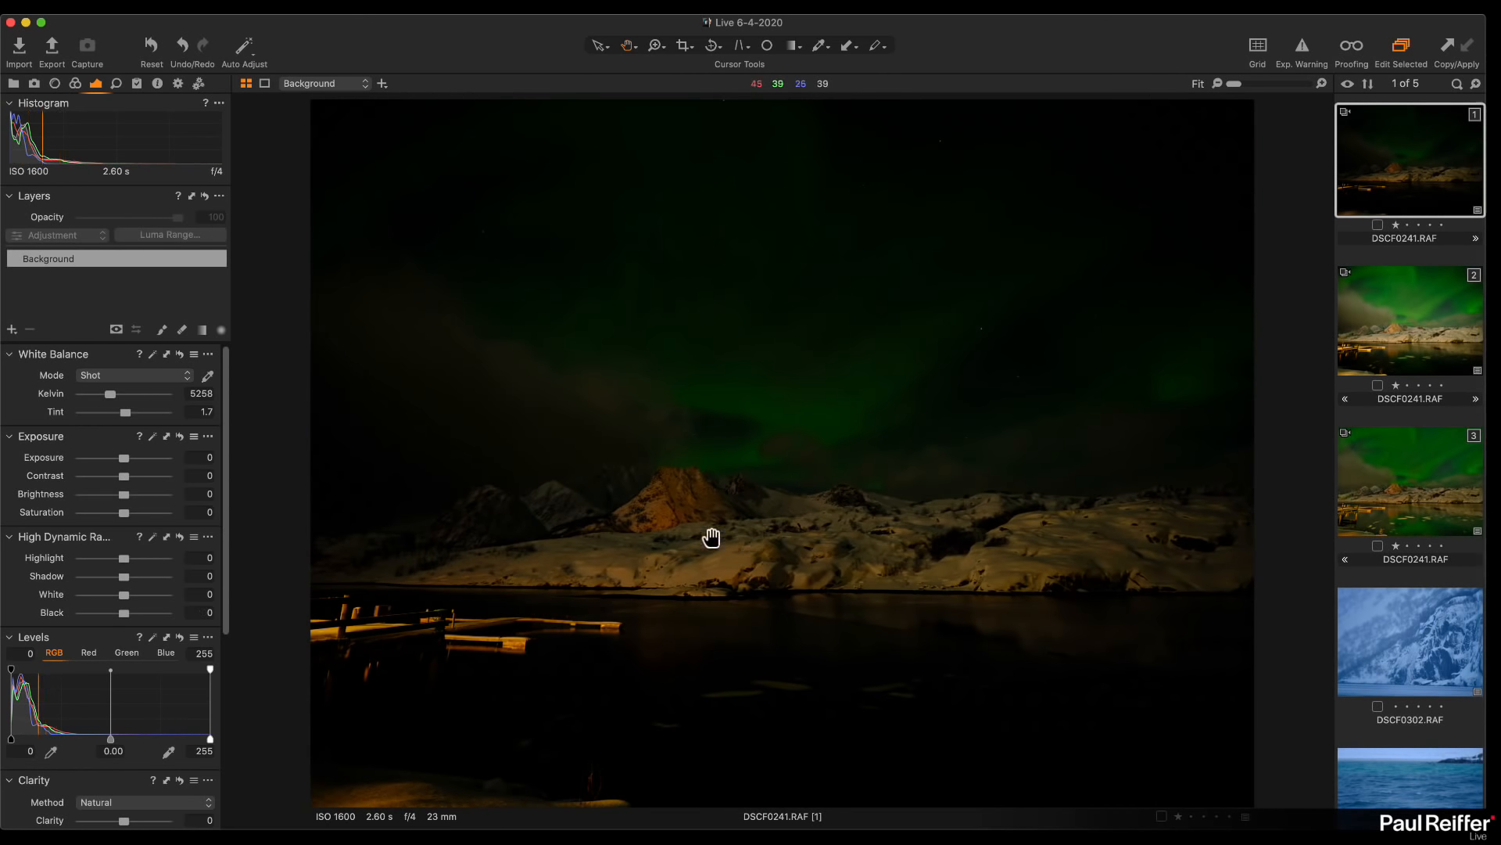
click(740, 556)
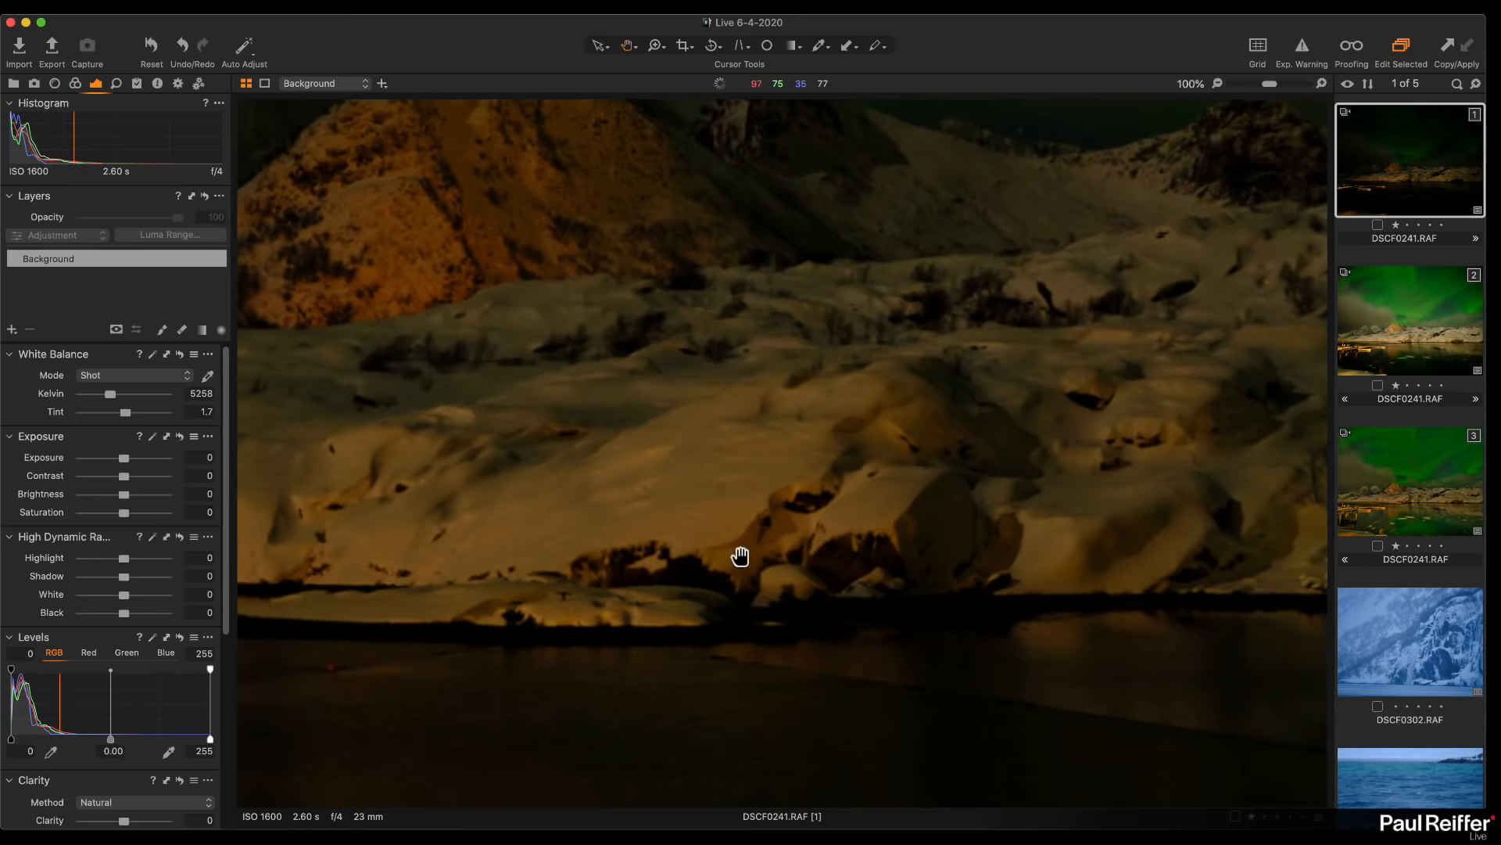
Compare the snowy shoreline in the third, first and second variants at 100% magnification, checking the overall scene in between
click(1383, 475)
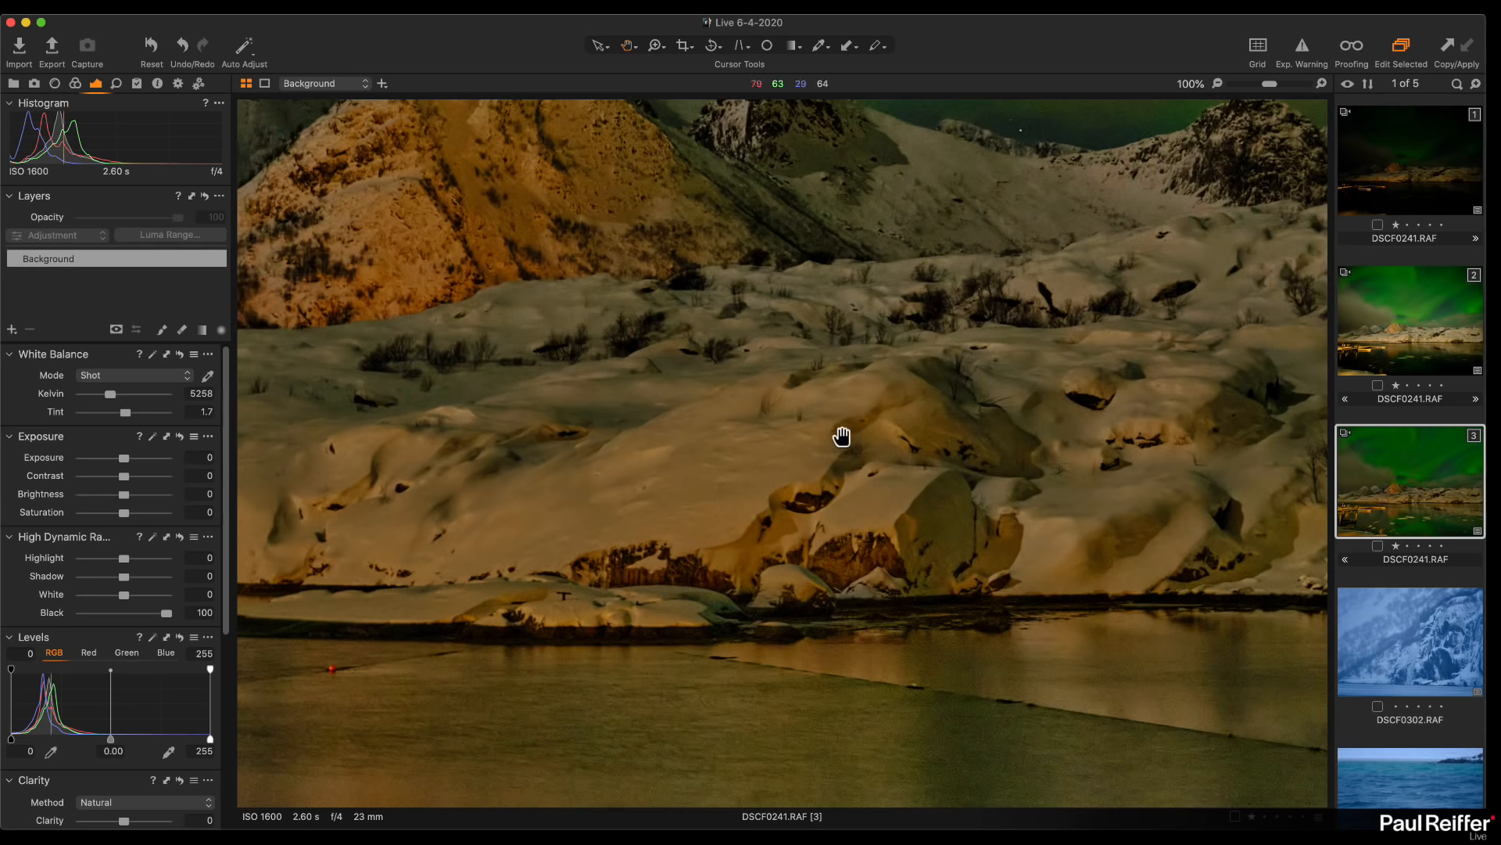
double_click(838, 465)
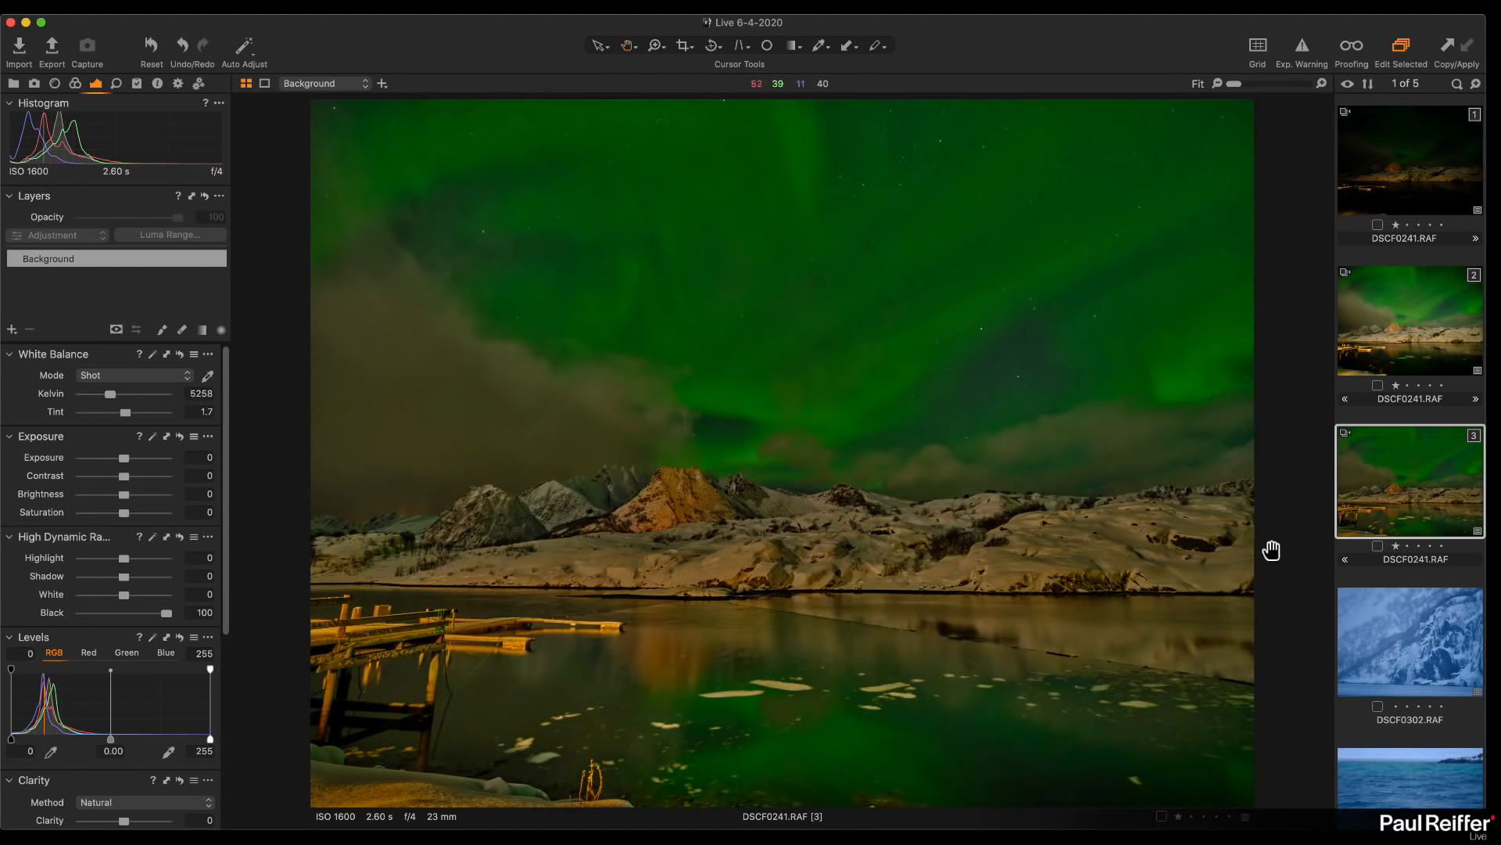
click(1428, 192)
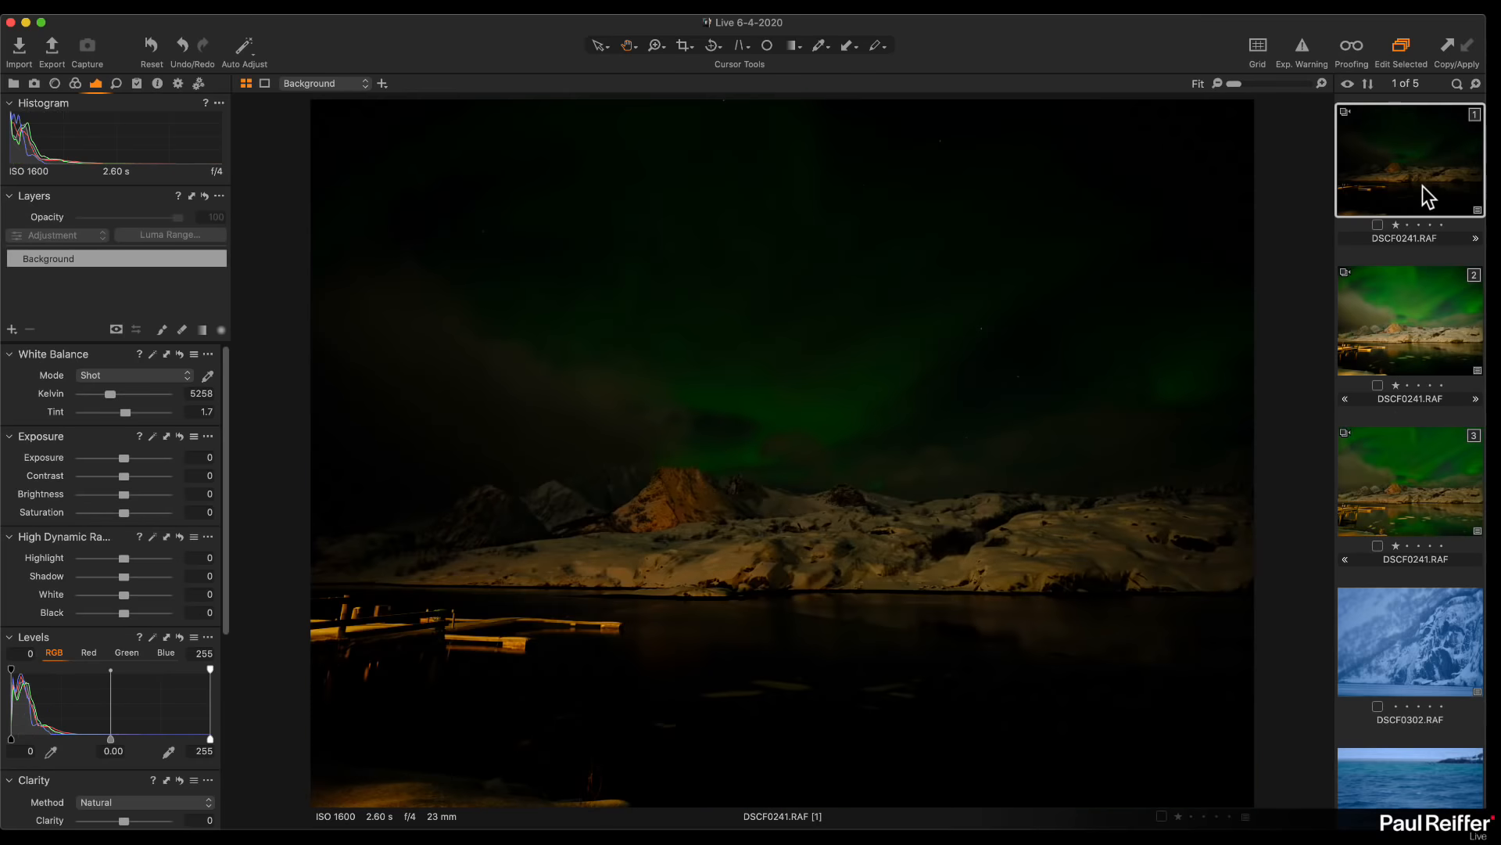
click(754, 563)
drag(703, 435, 768, 506)
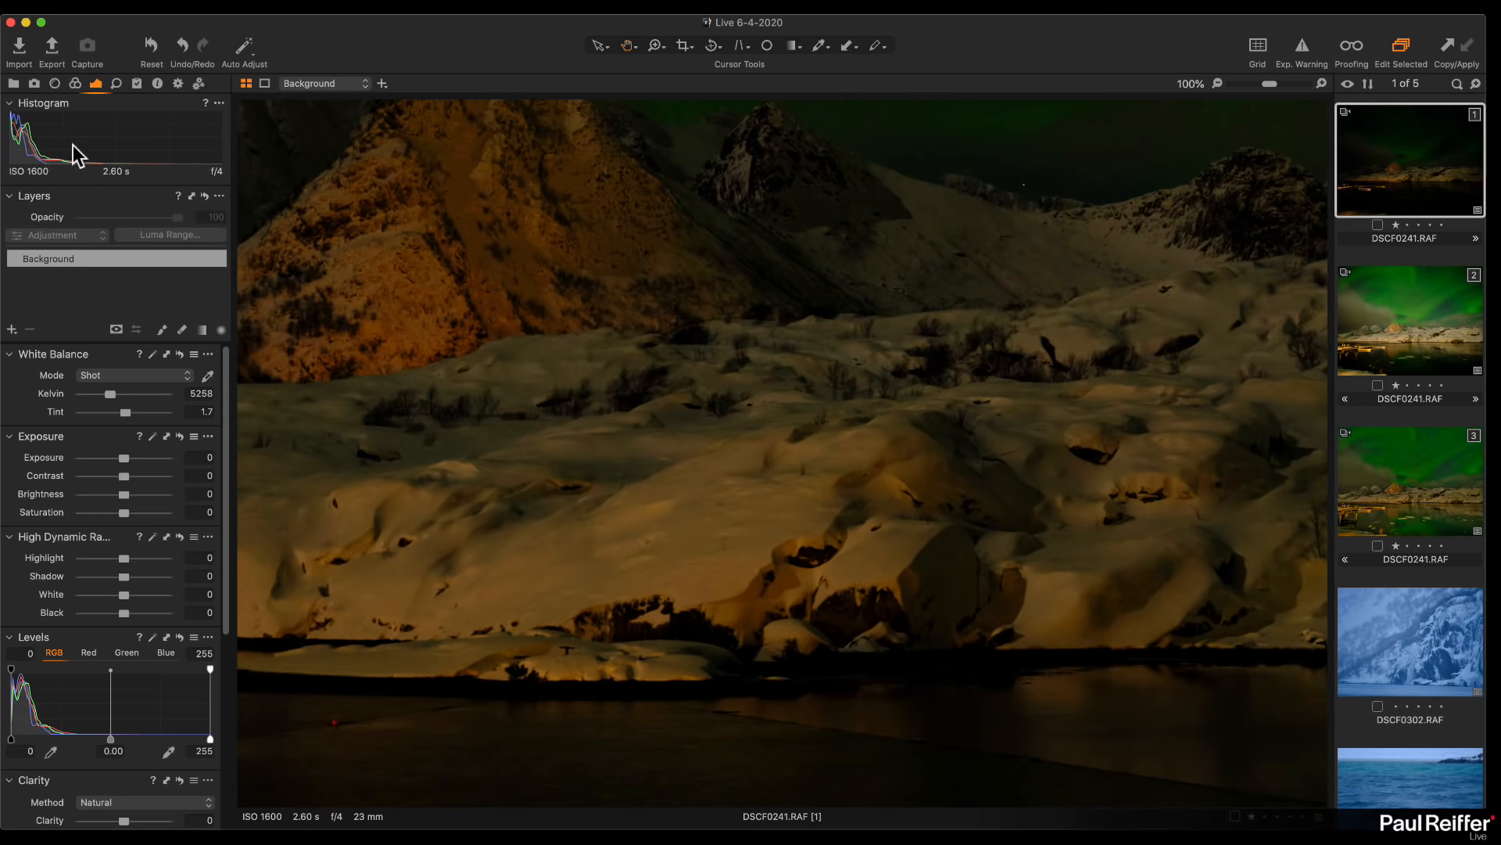
click(1395, 327)
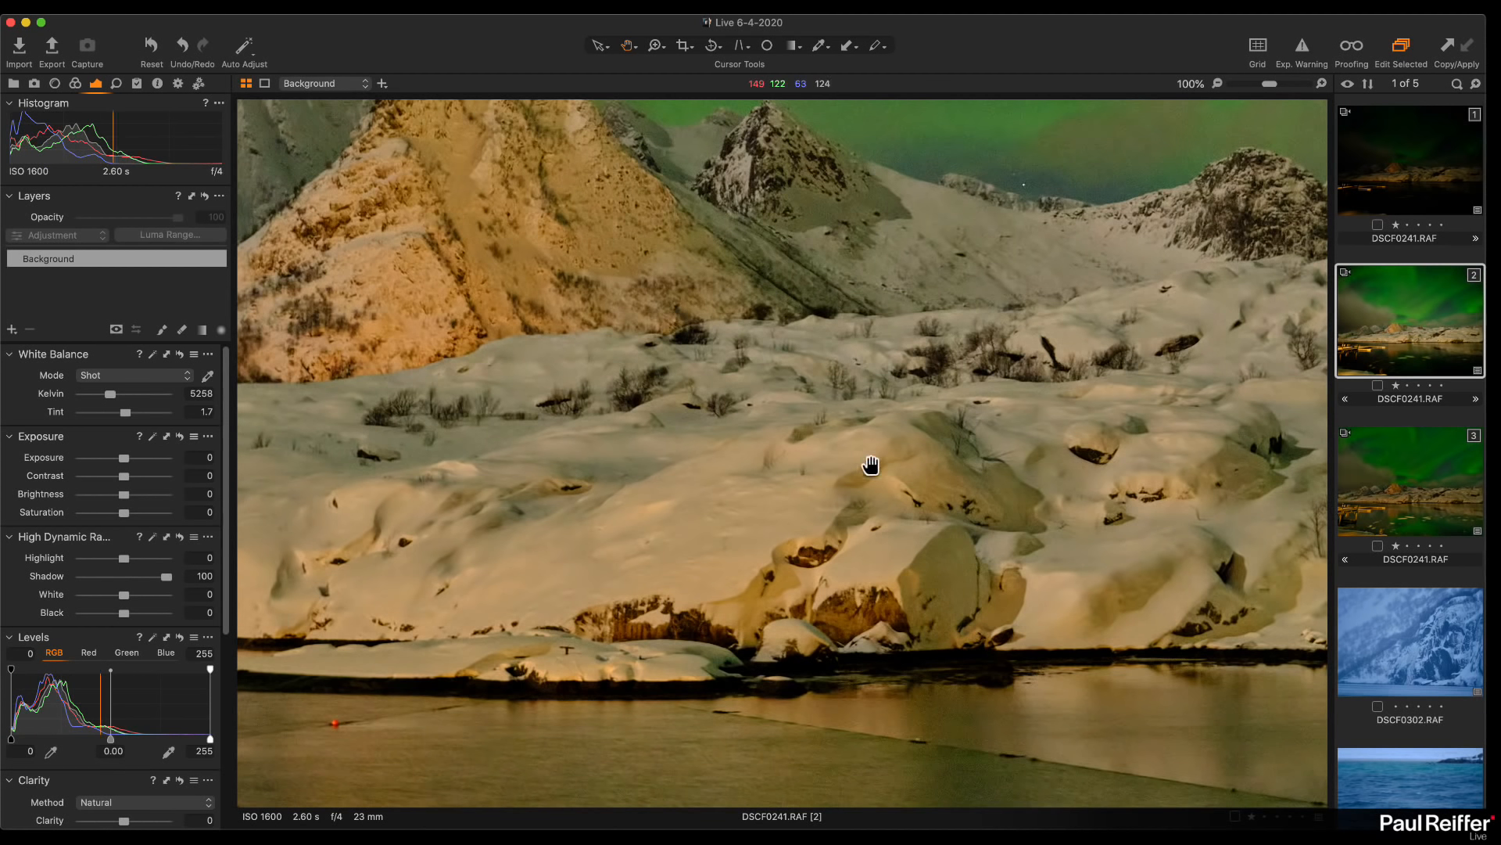
Clone the unadjusted first variant, keep the clone in second place and set its Exposure to 3.12
right_click(1414, 154)
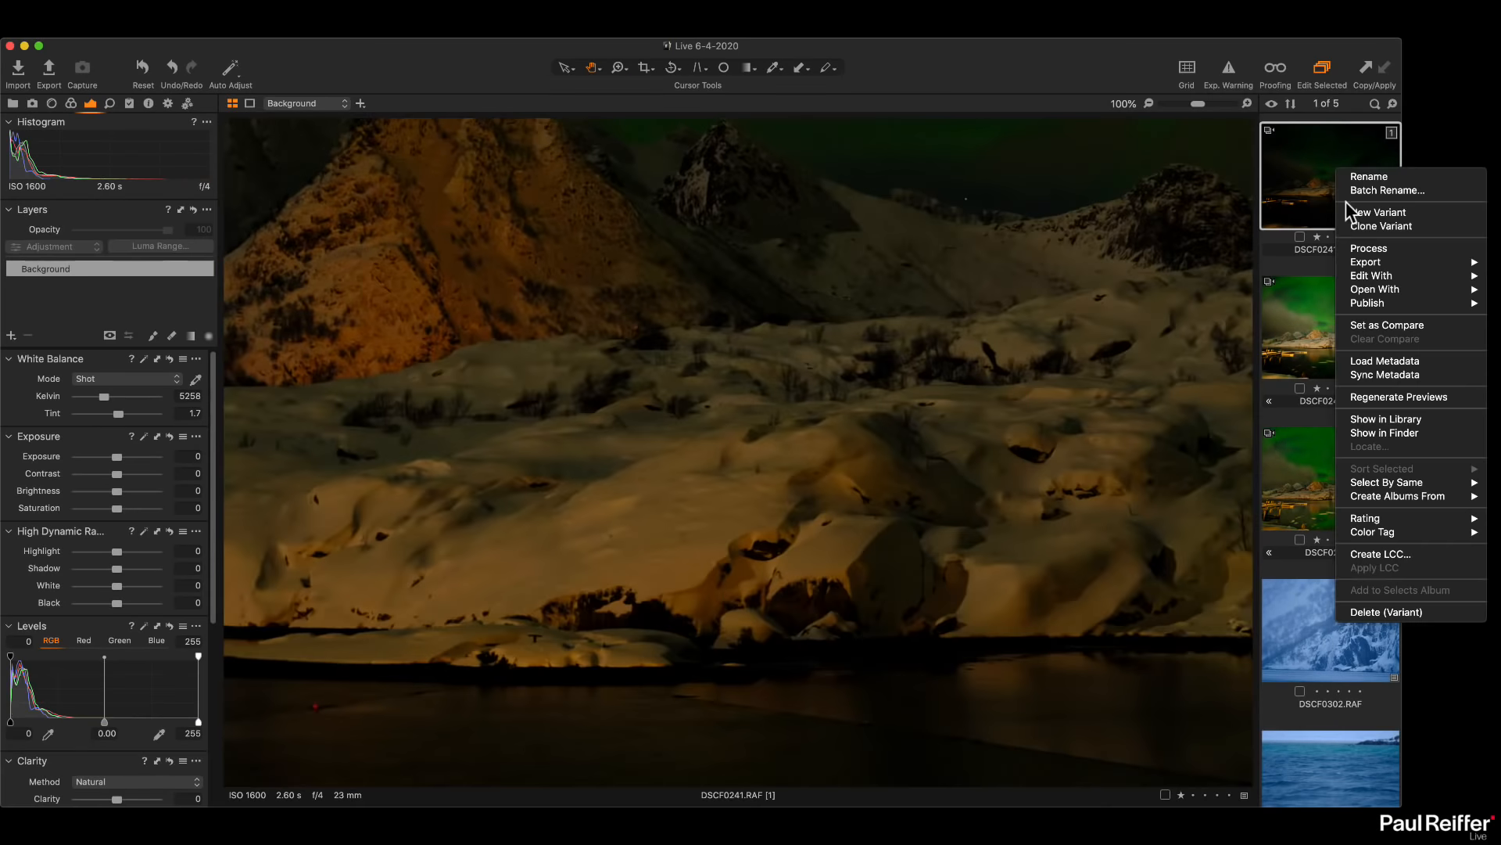
click(1362, 227)
drag(1378, 682, 1363, 274)
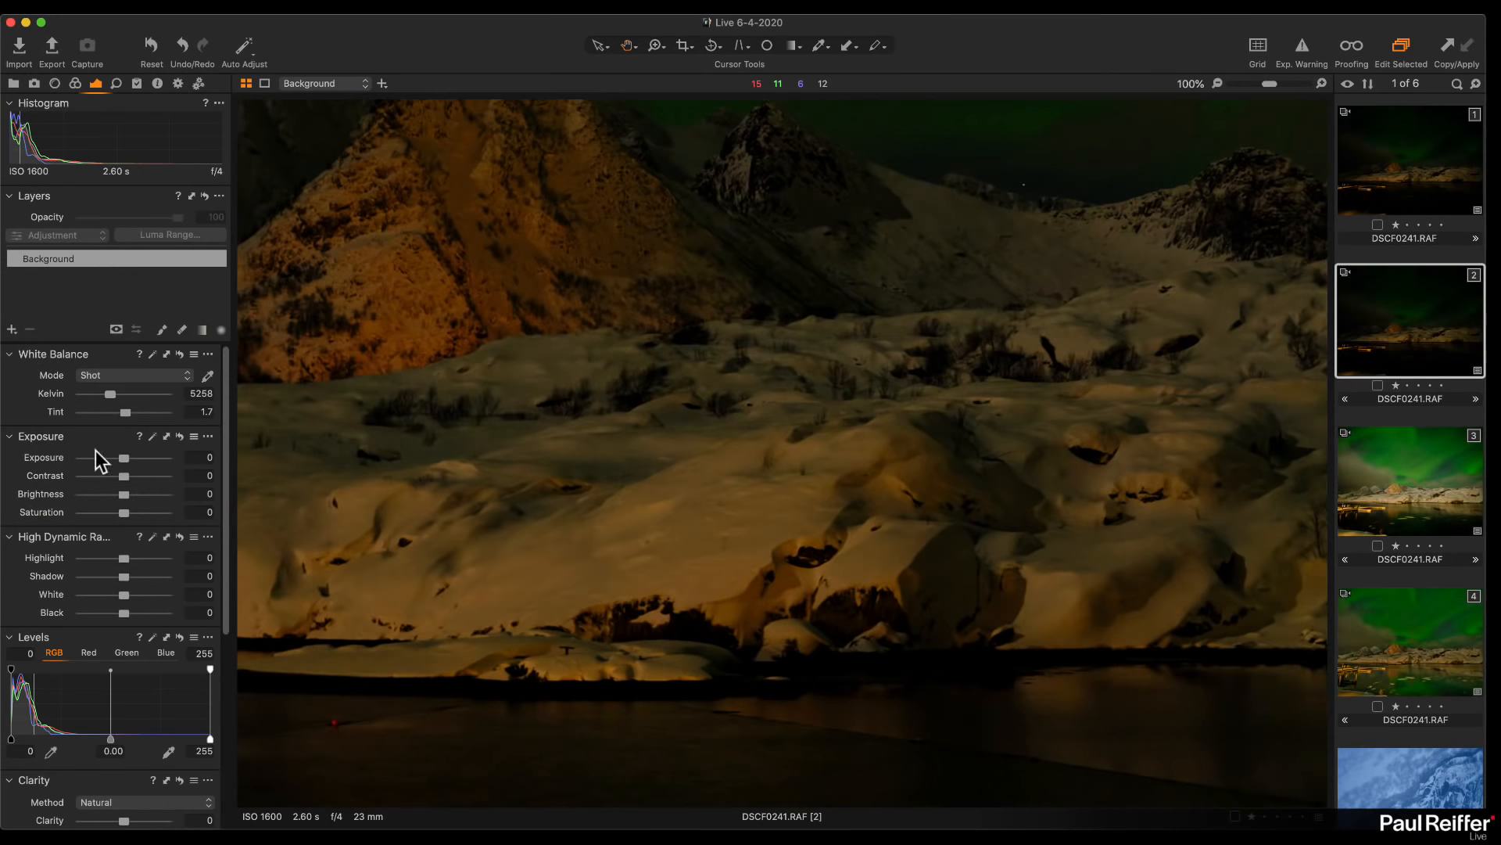
drag(124, 459, 157, 461)
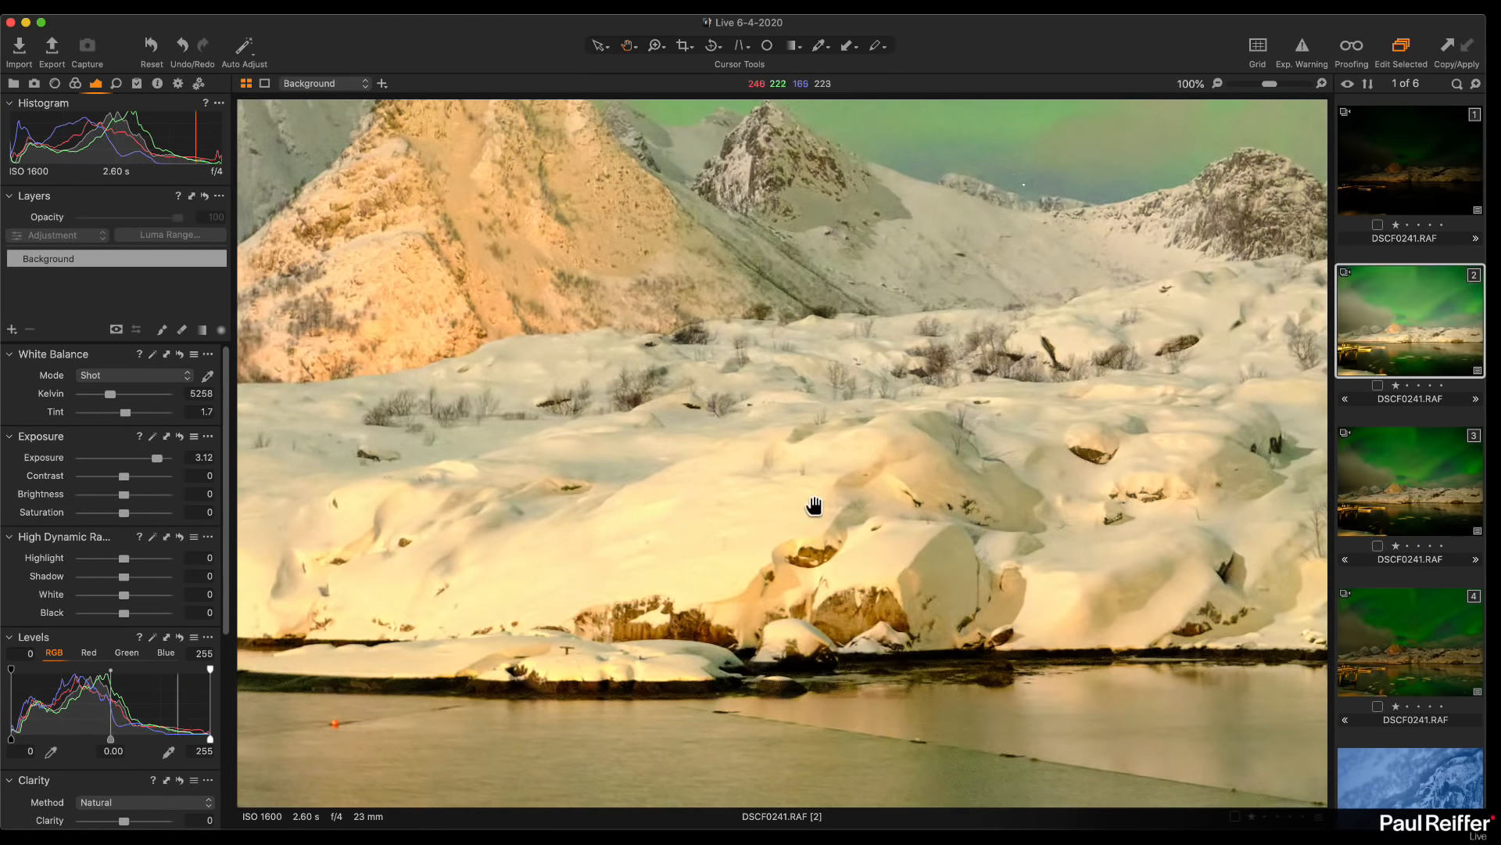
Inspect the exposure-brightened second variant in full and at 100% magnification, comparing its snow detail with the first, fourth and third variants
click(814, 506)
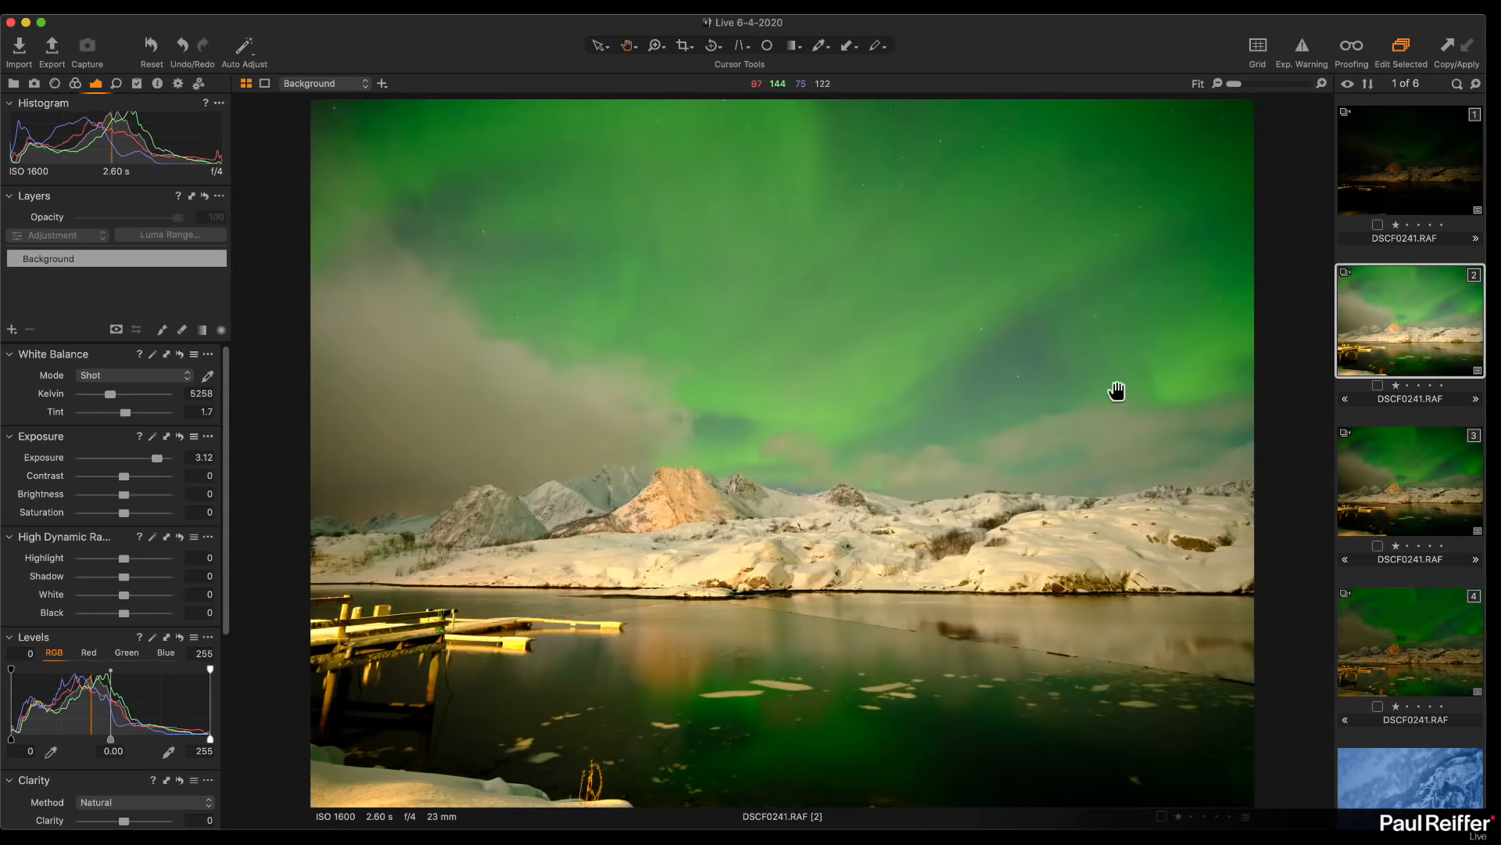
click(785, 434)
drag(707, 703, 654, 151)
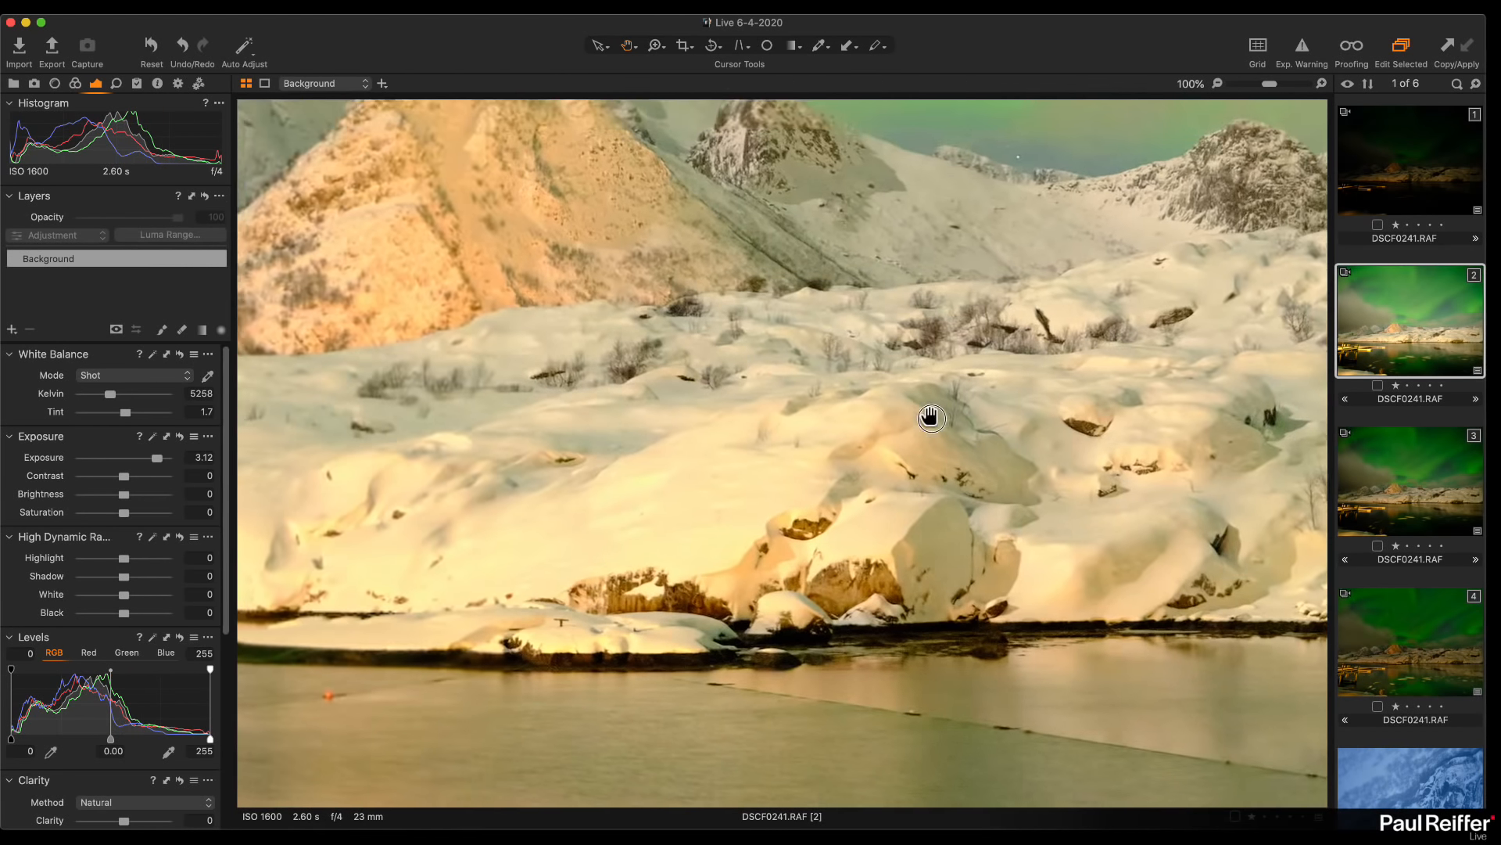
click(1402, 184)
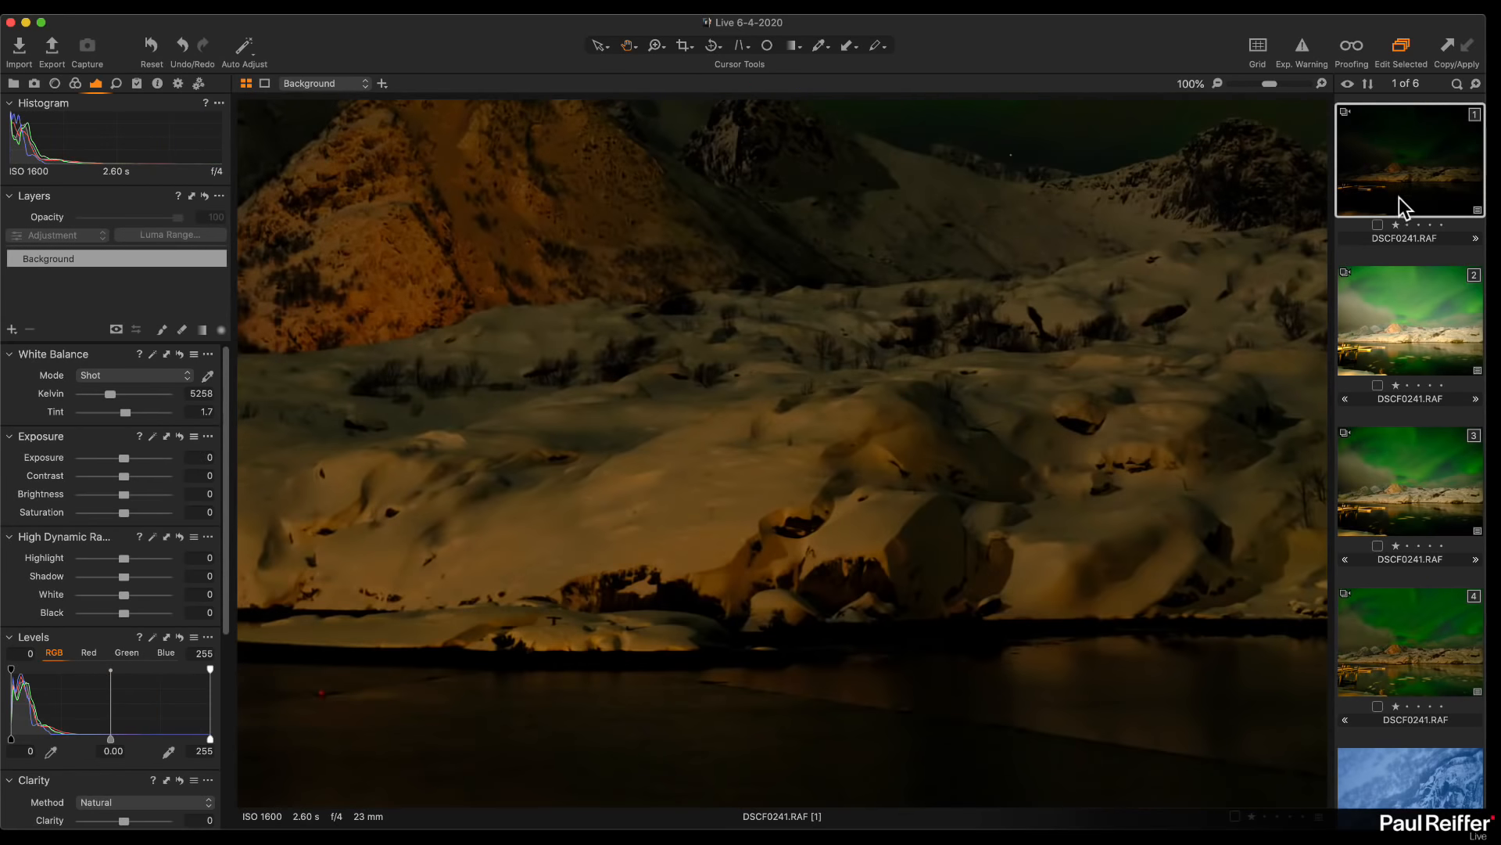
click(1412, 307)
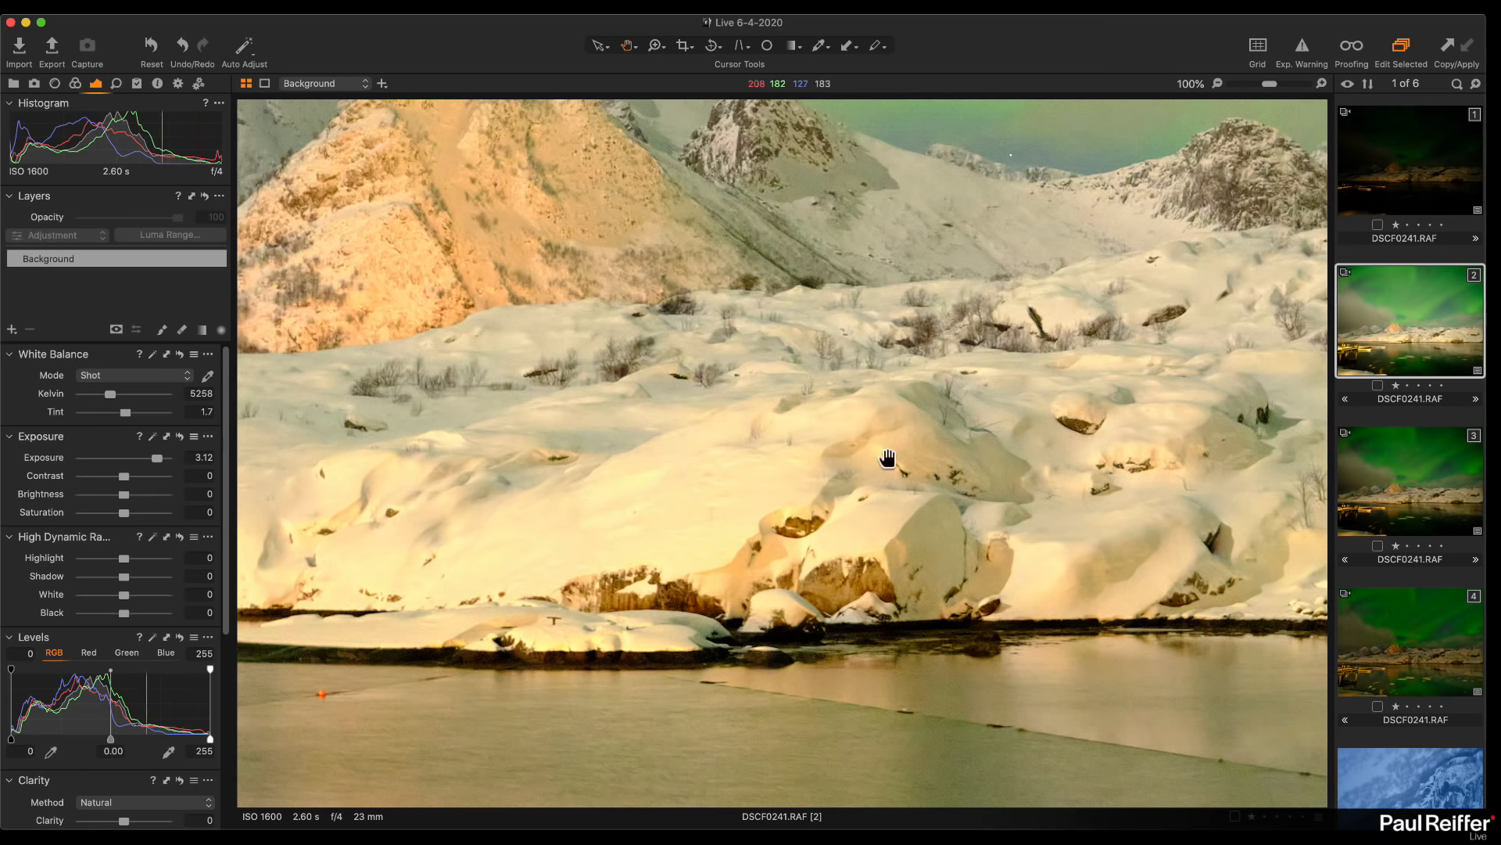
click(1377, 637)
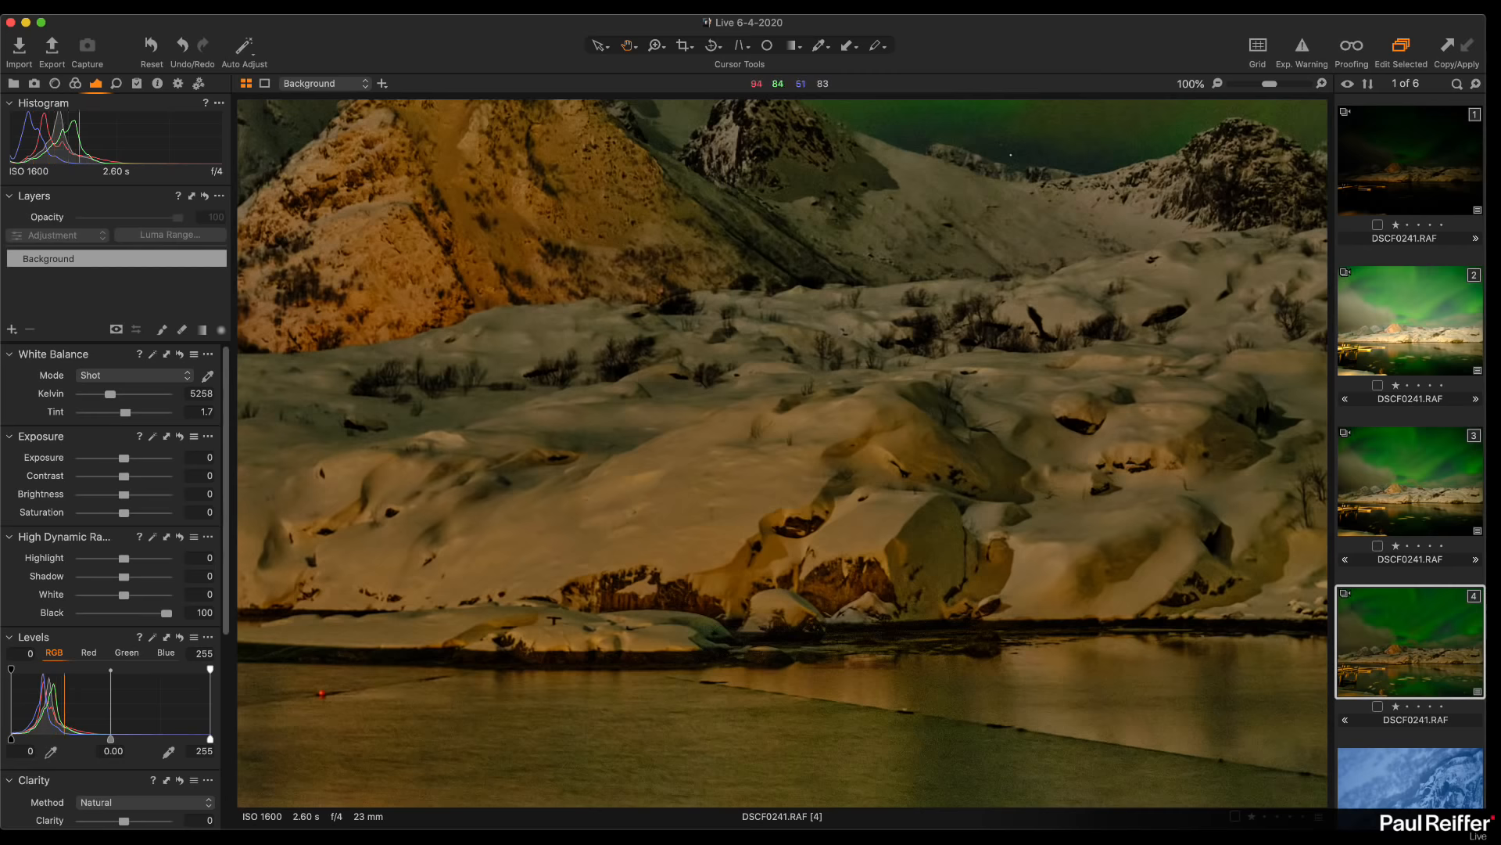
click(1404, 479)
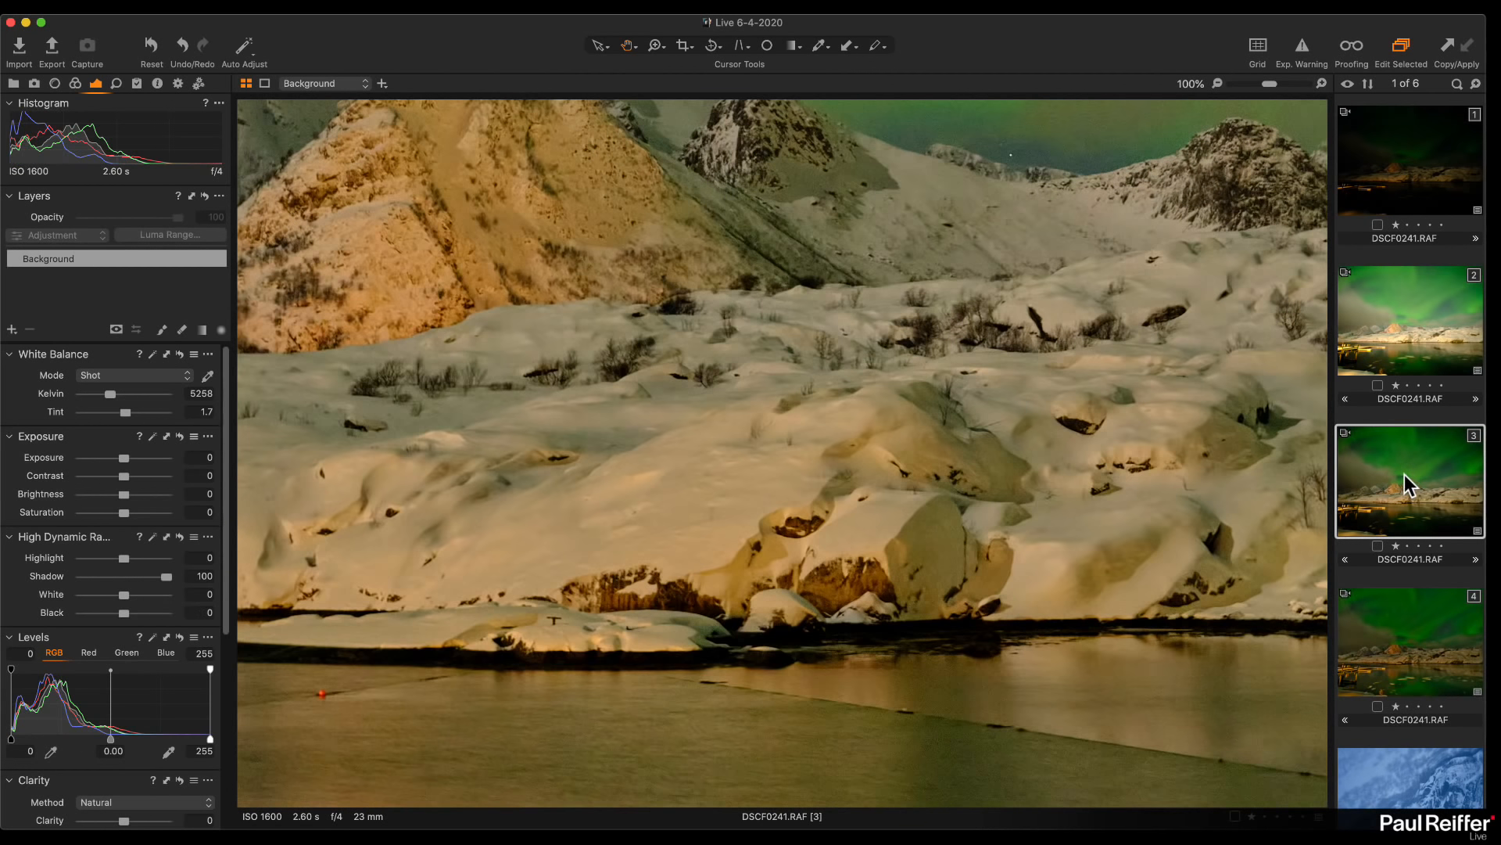
click(915, 423)
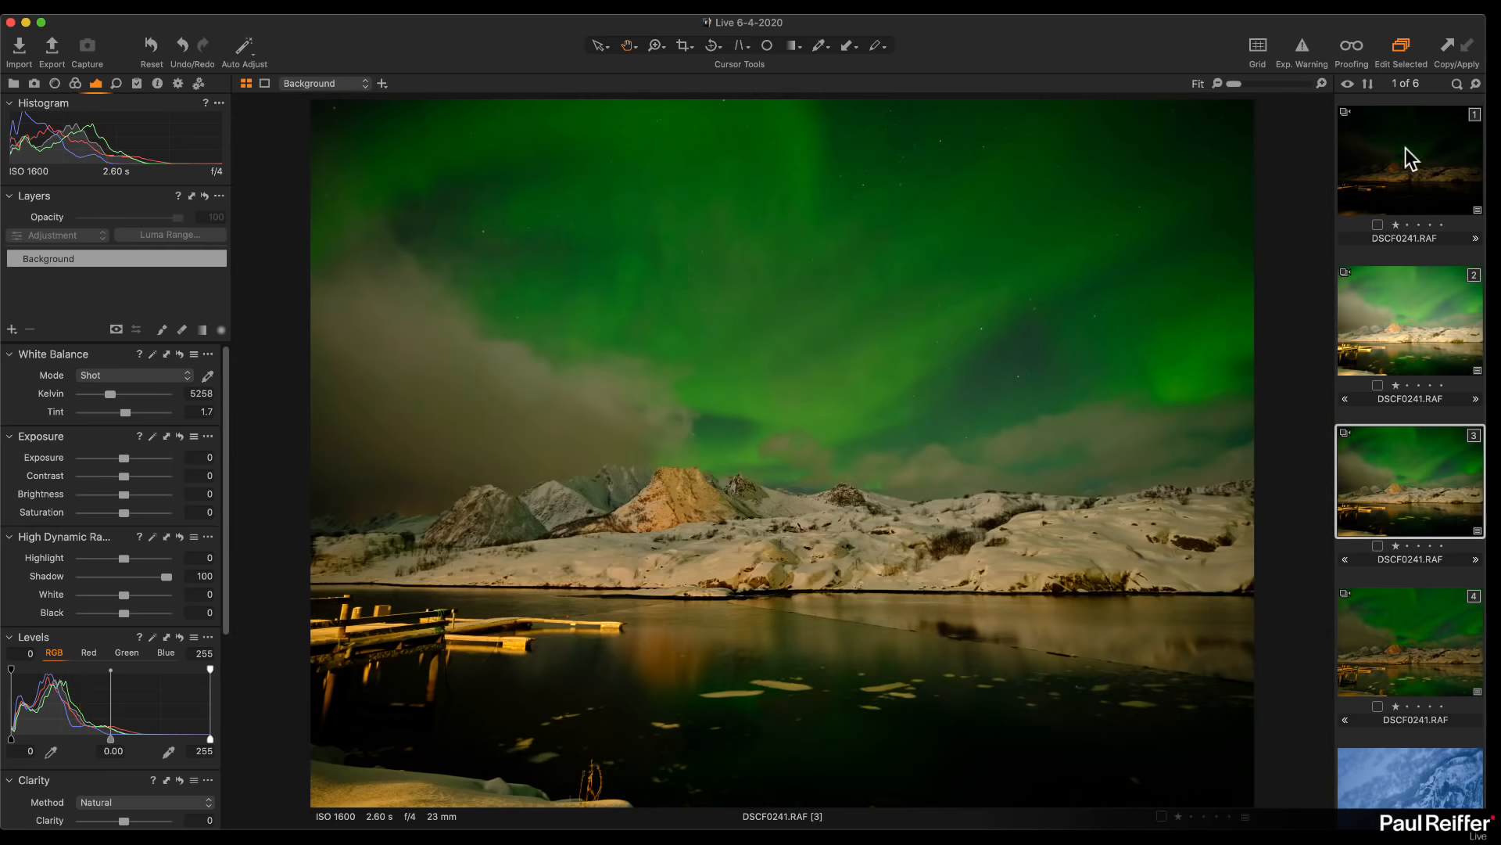
Compare the overall tones and histograms of the exposure-brightened, Black-lifted and unadjusted variants with the whole image in view
click(1420, 360)
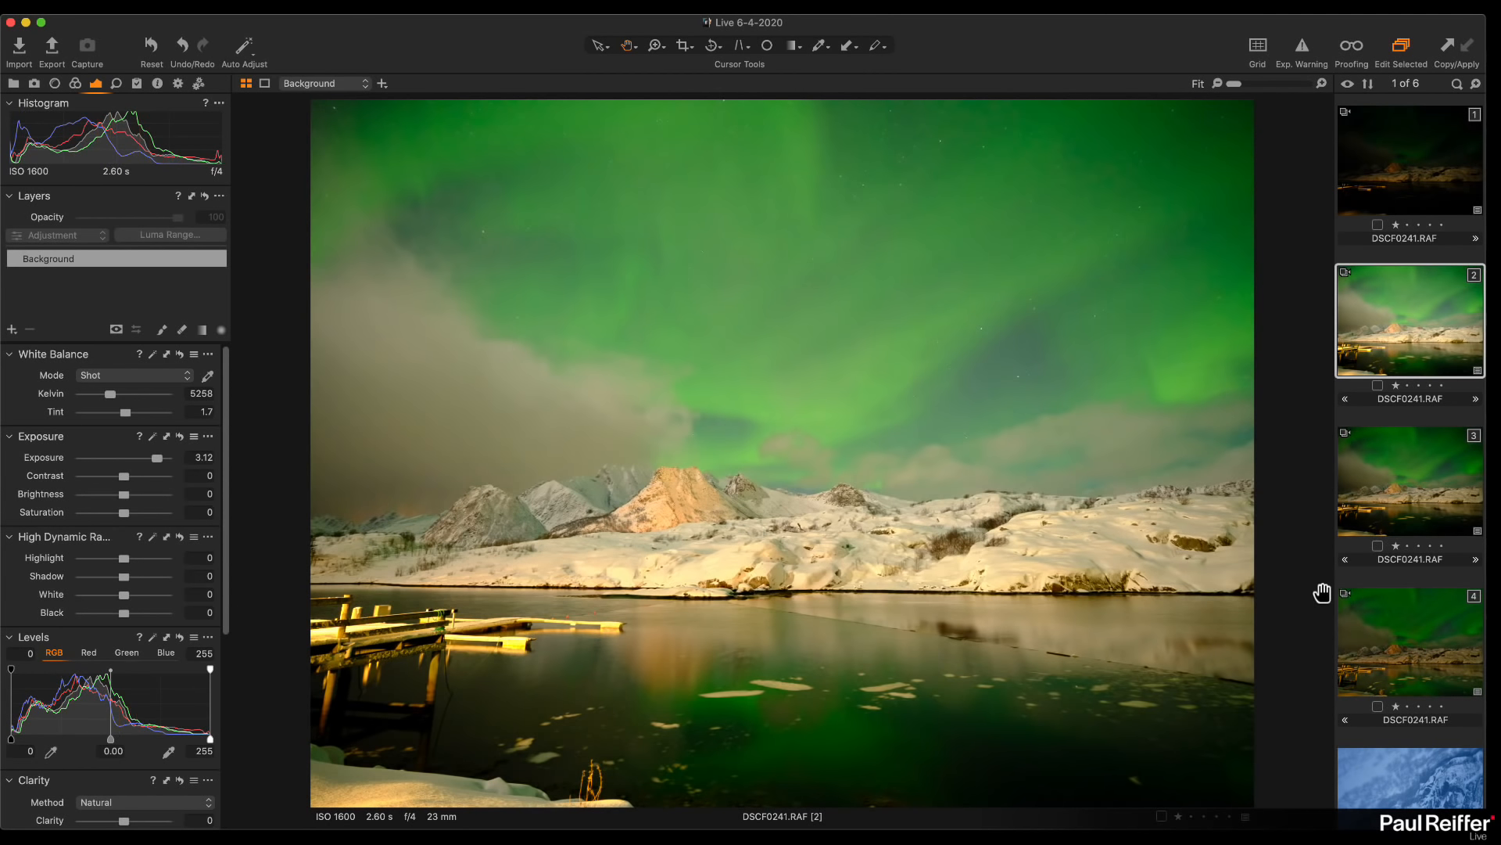
click(1398, 626)
click(1391, 156)
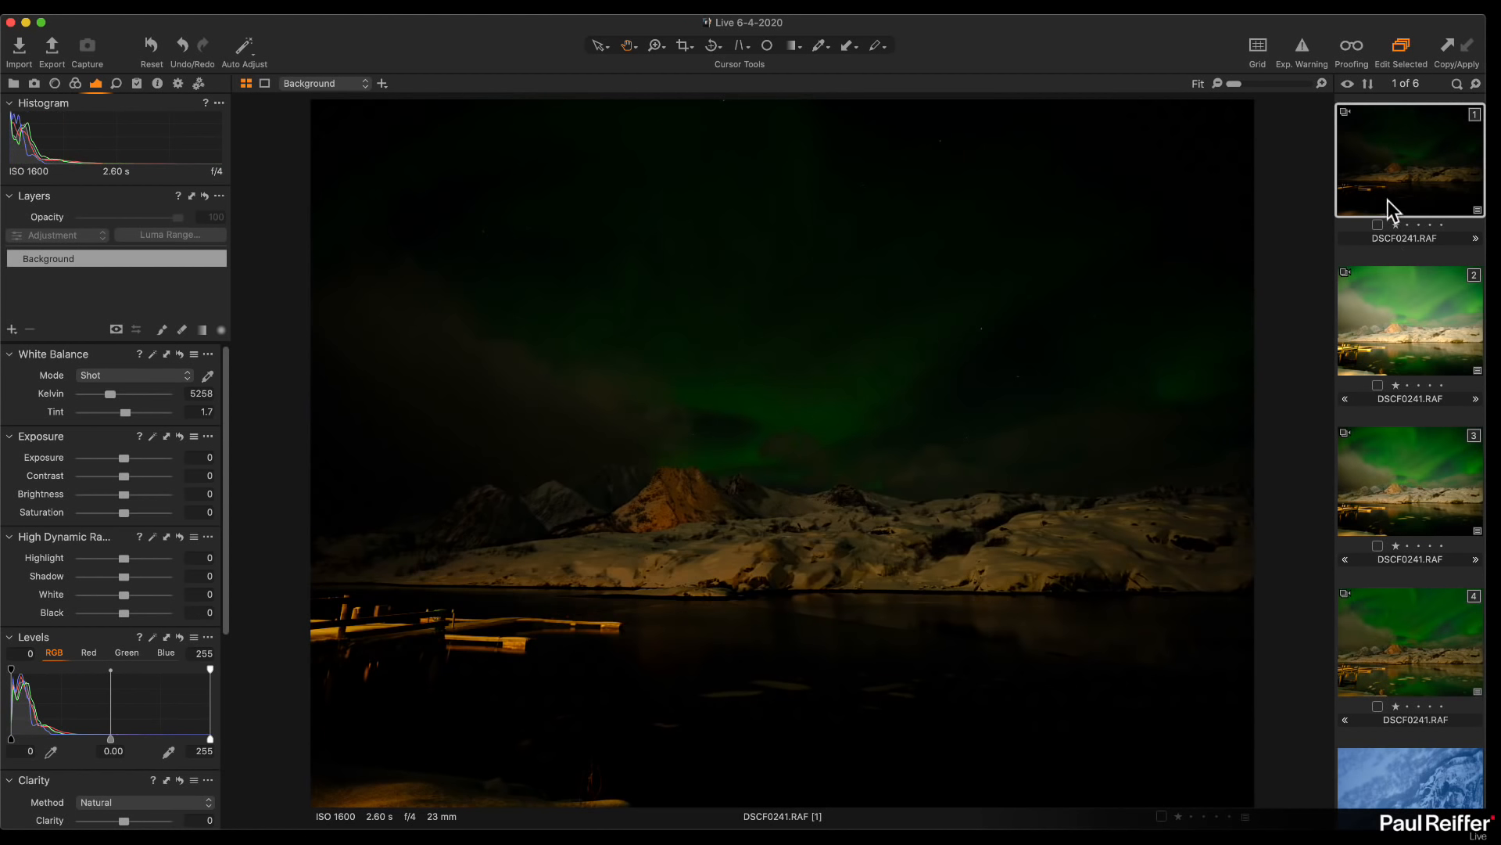
click(1388, 302)
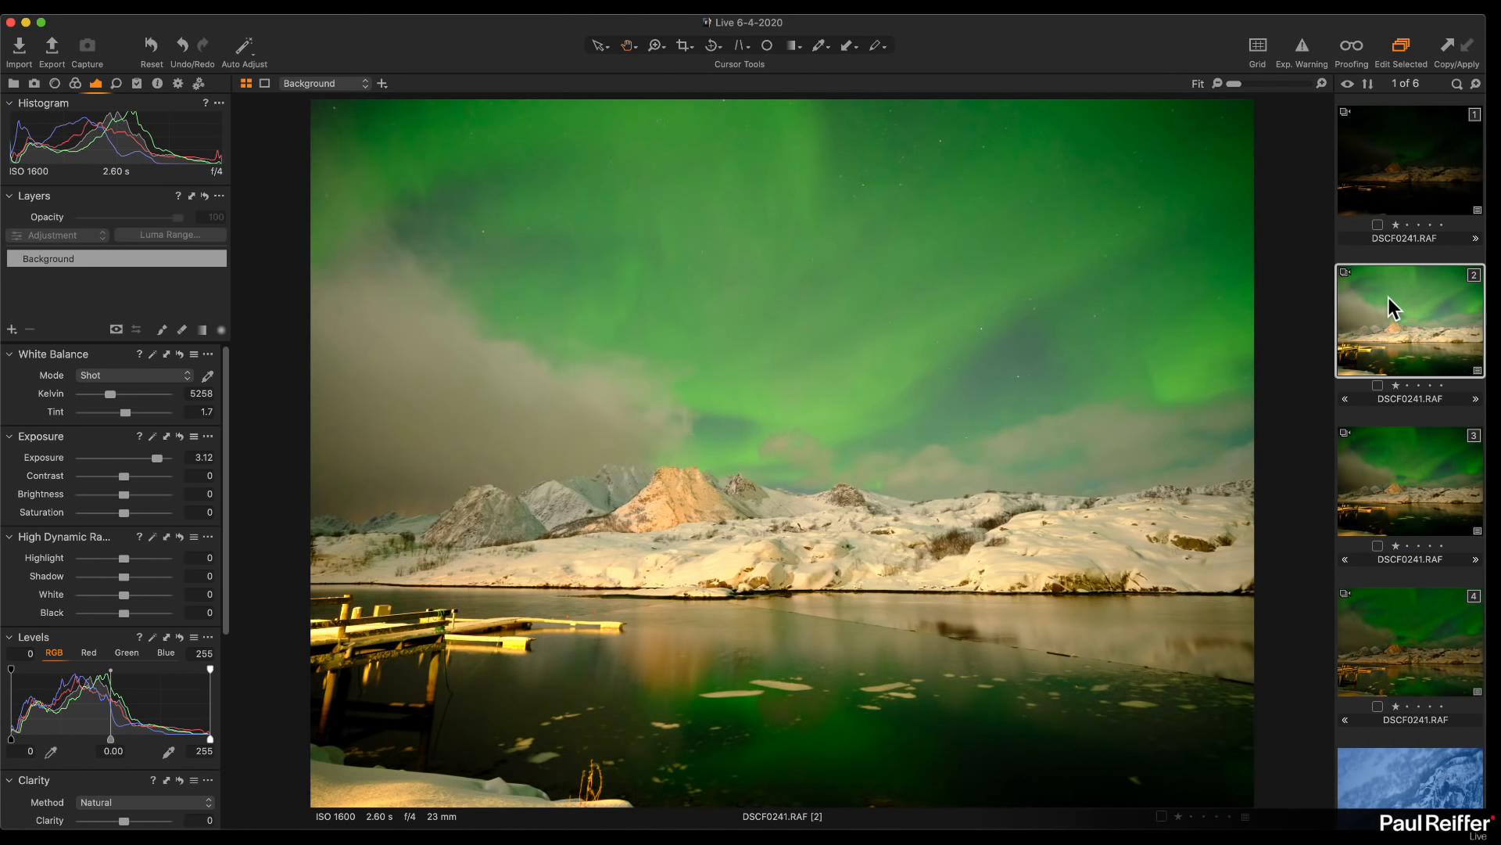
click(1409, 607)
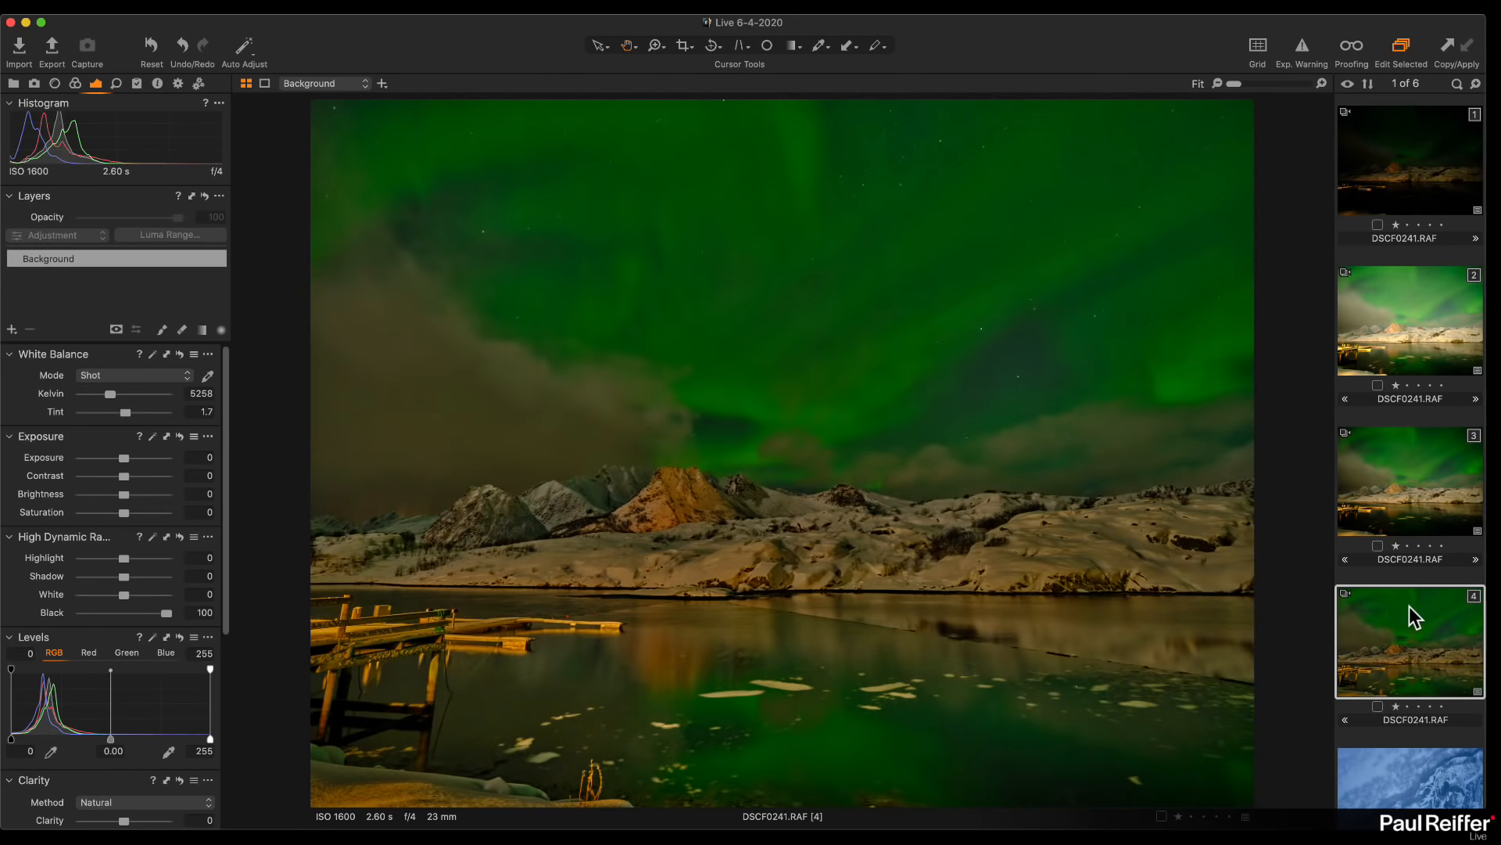
Lower Shadow to 8 on the third variant and raise it back to 100 to demonstrate its tonal effect
click(1389, 464)
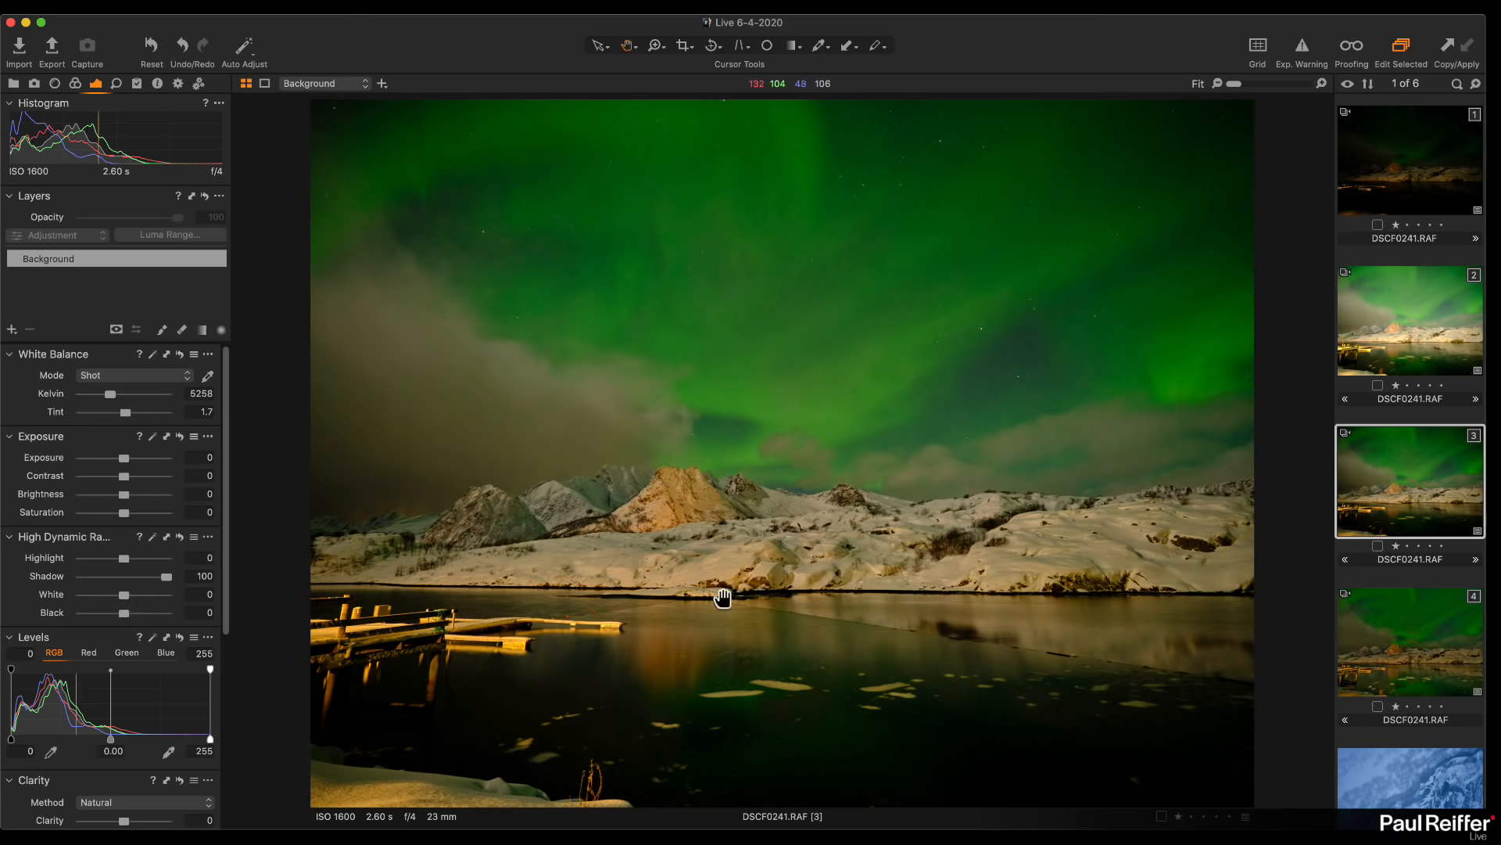
drag(165, 576, 130, 579)
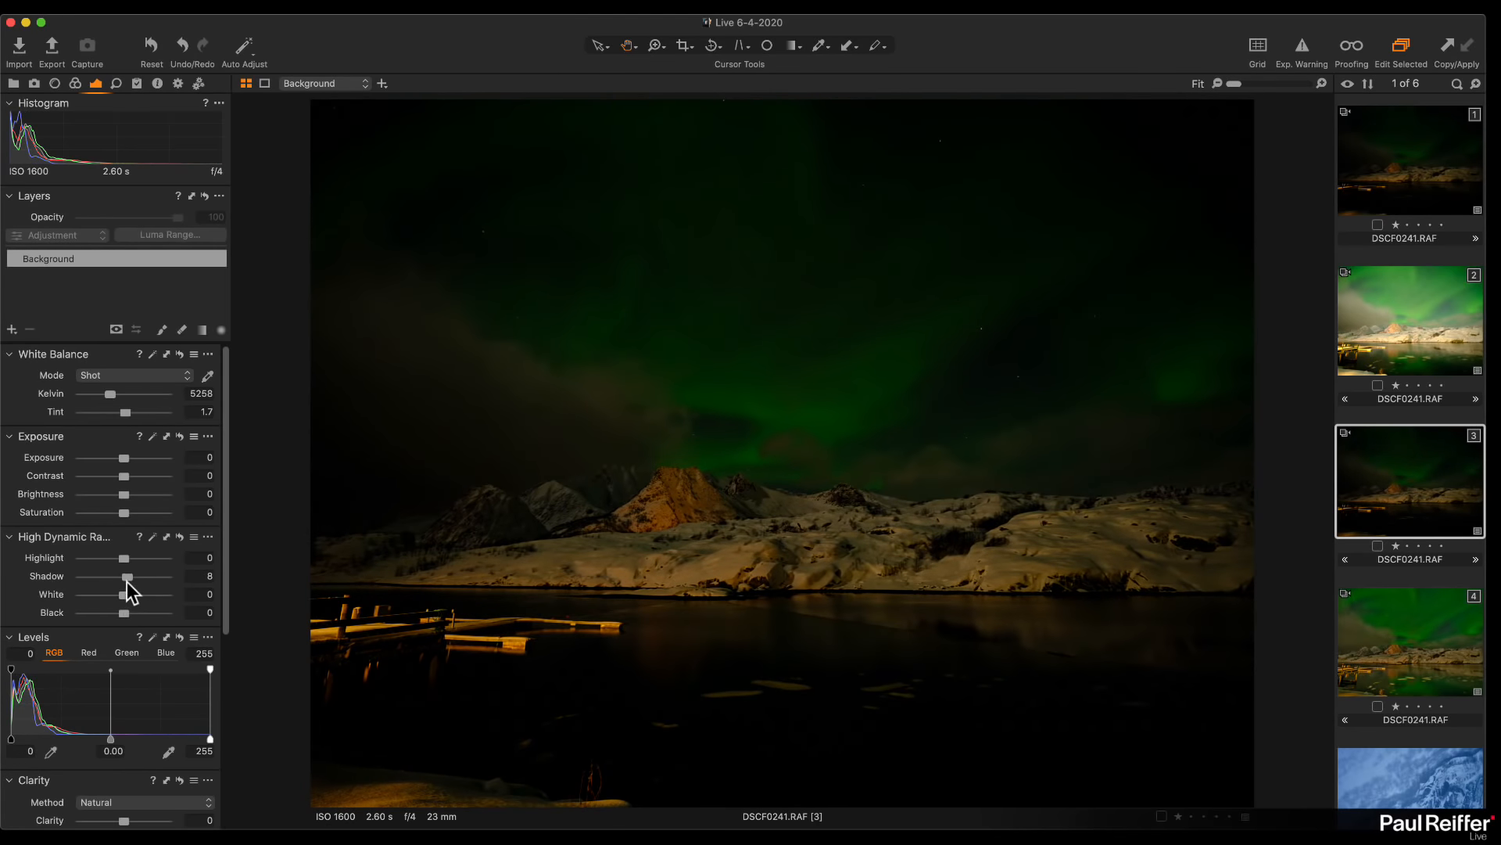
drag(127, 576, 165, 577)
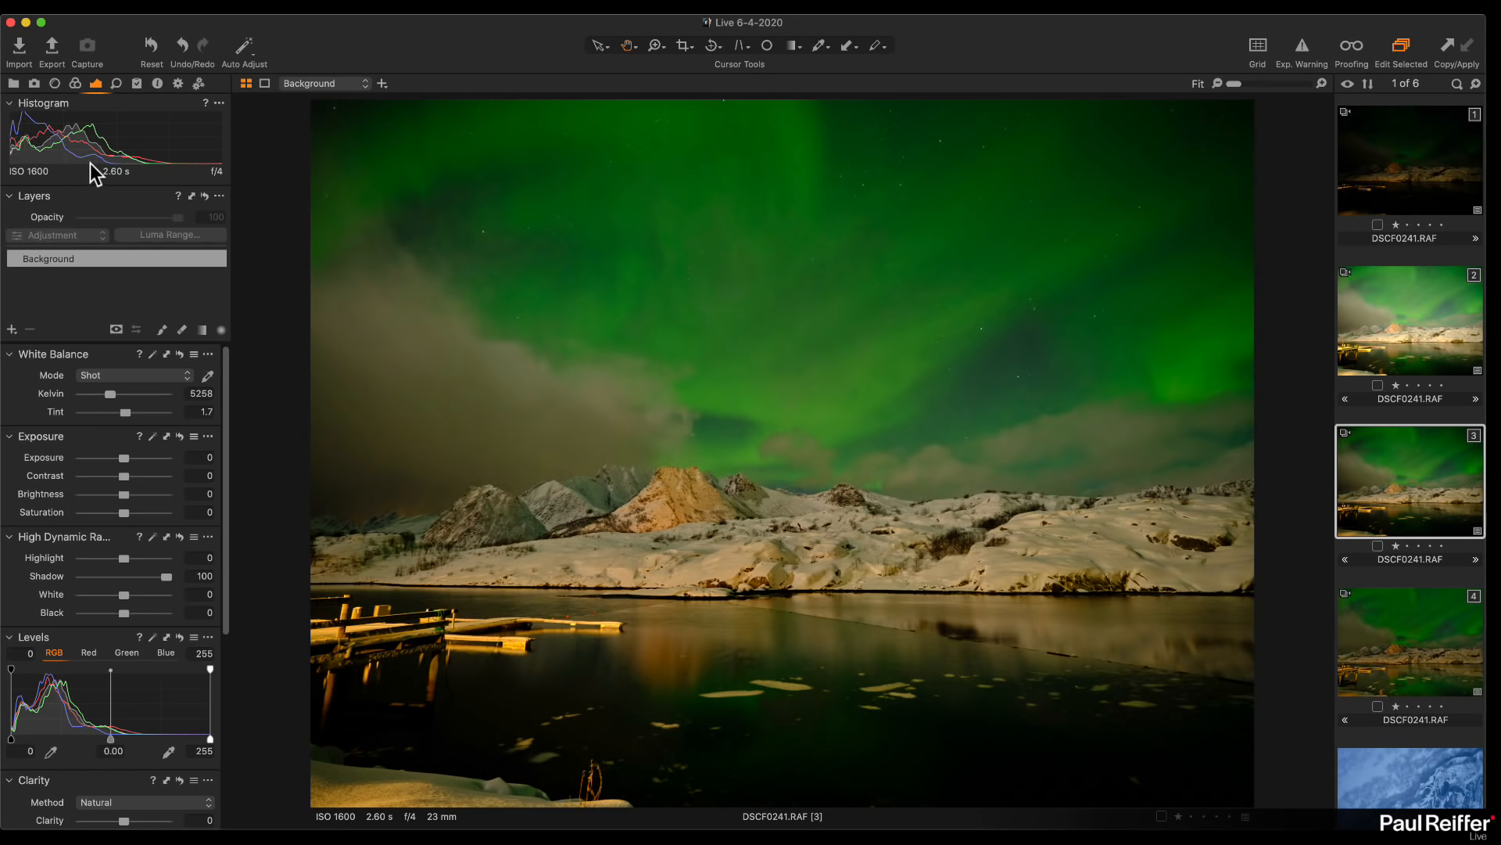
Delete the exposure-brightened variant and the Black-lifted variant, keeping the original and the Shadow-lifted variant
click(1397, 306)
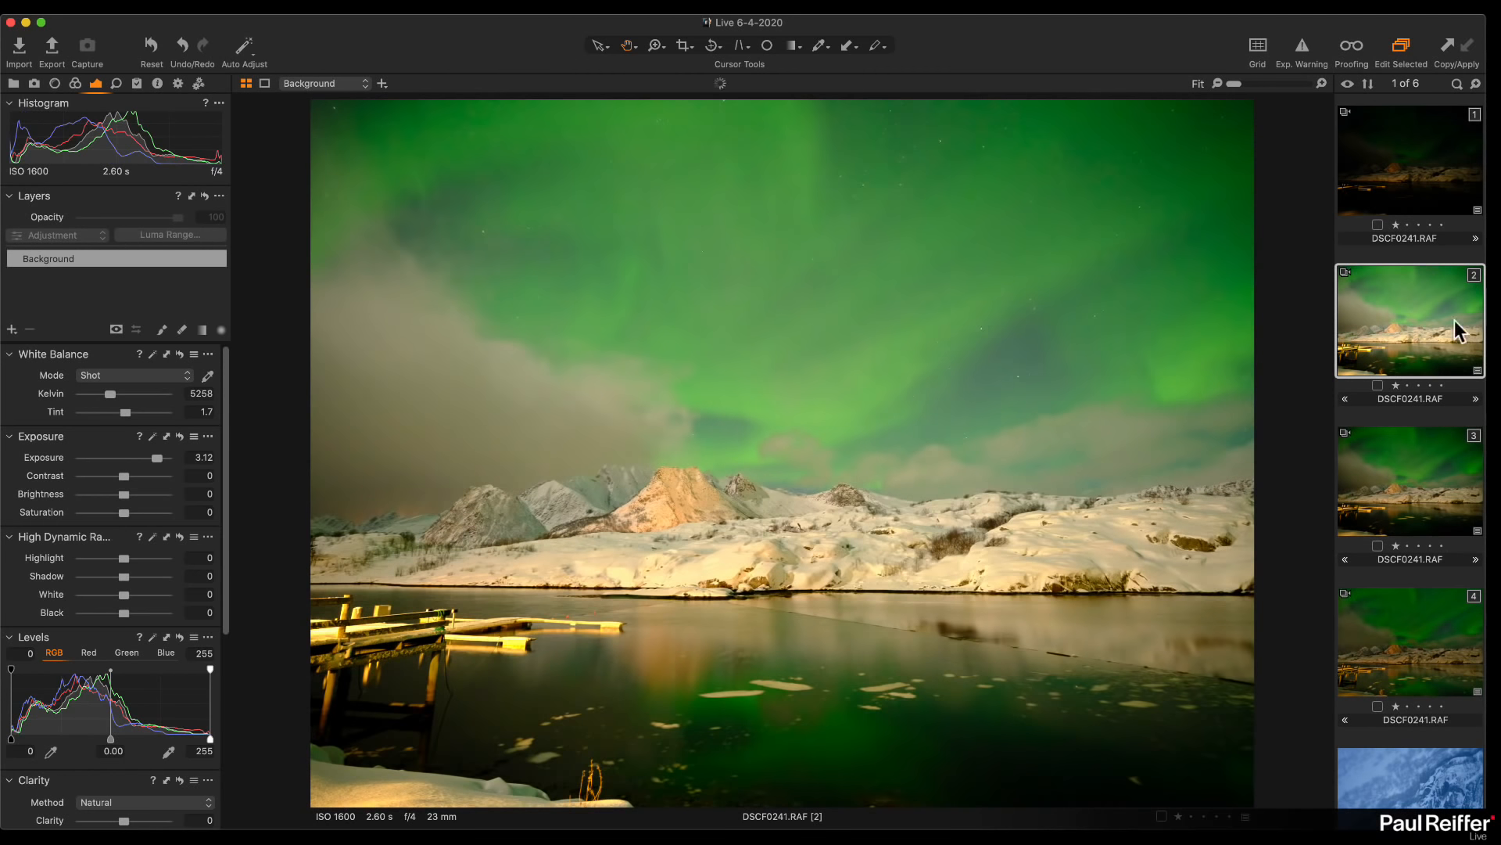
key(super+BackSpace)
click(1409, 471)
key(super+BackSpace)
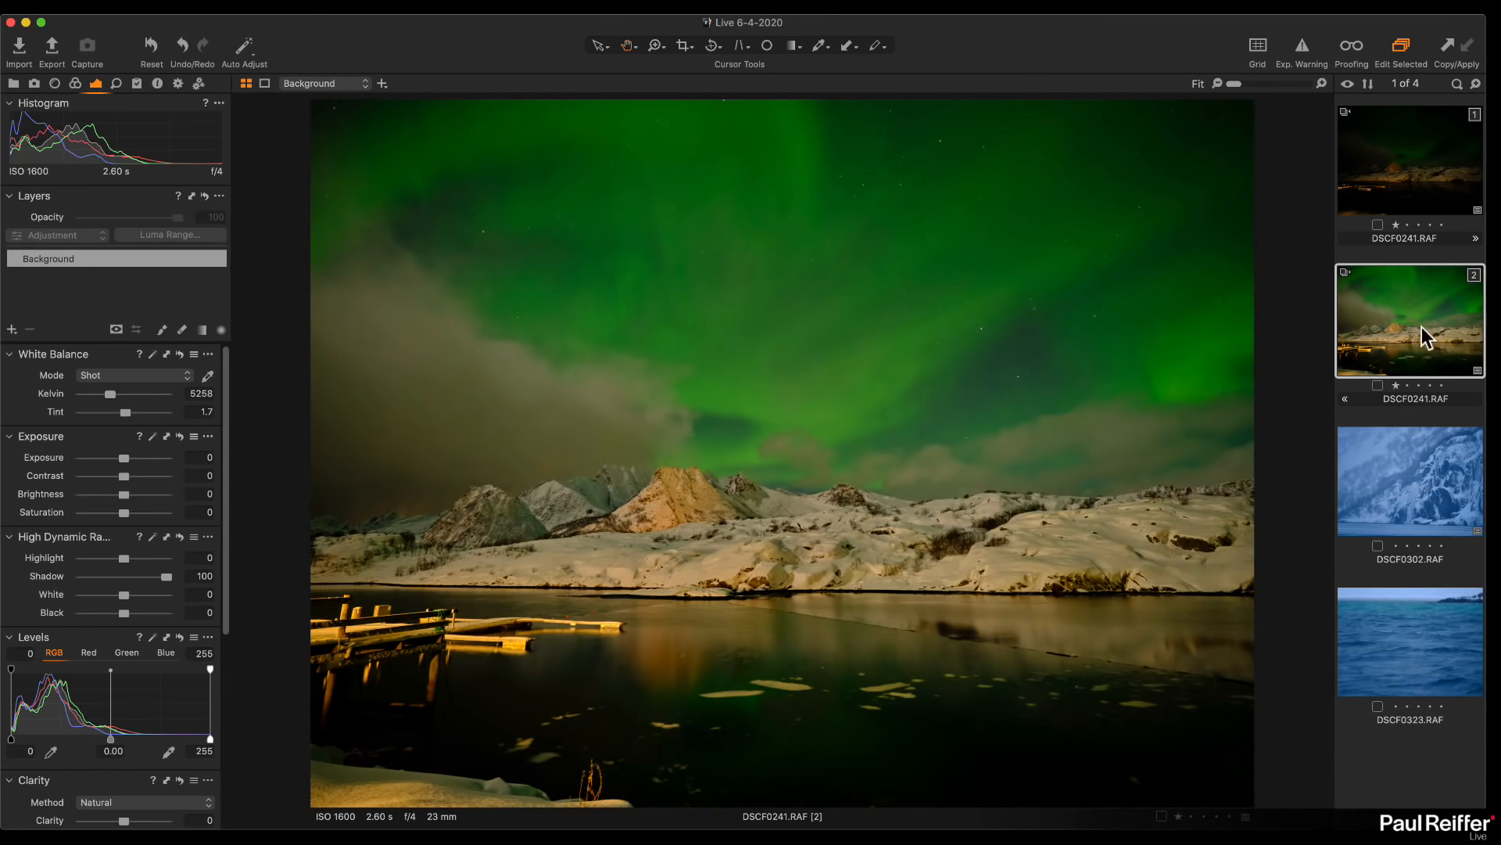
Check the Shadow-lifted second variant against the original and reduce its Shadow to 74
click(1400, 187)
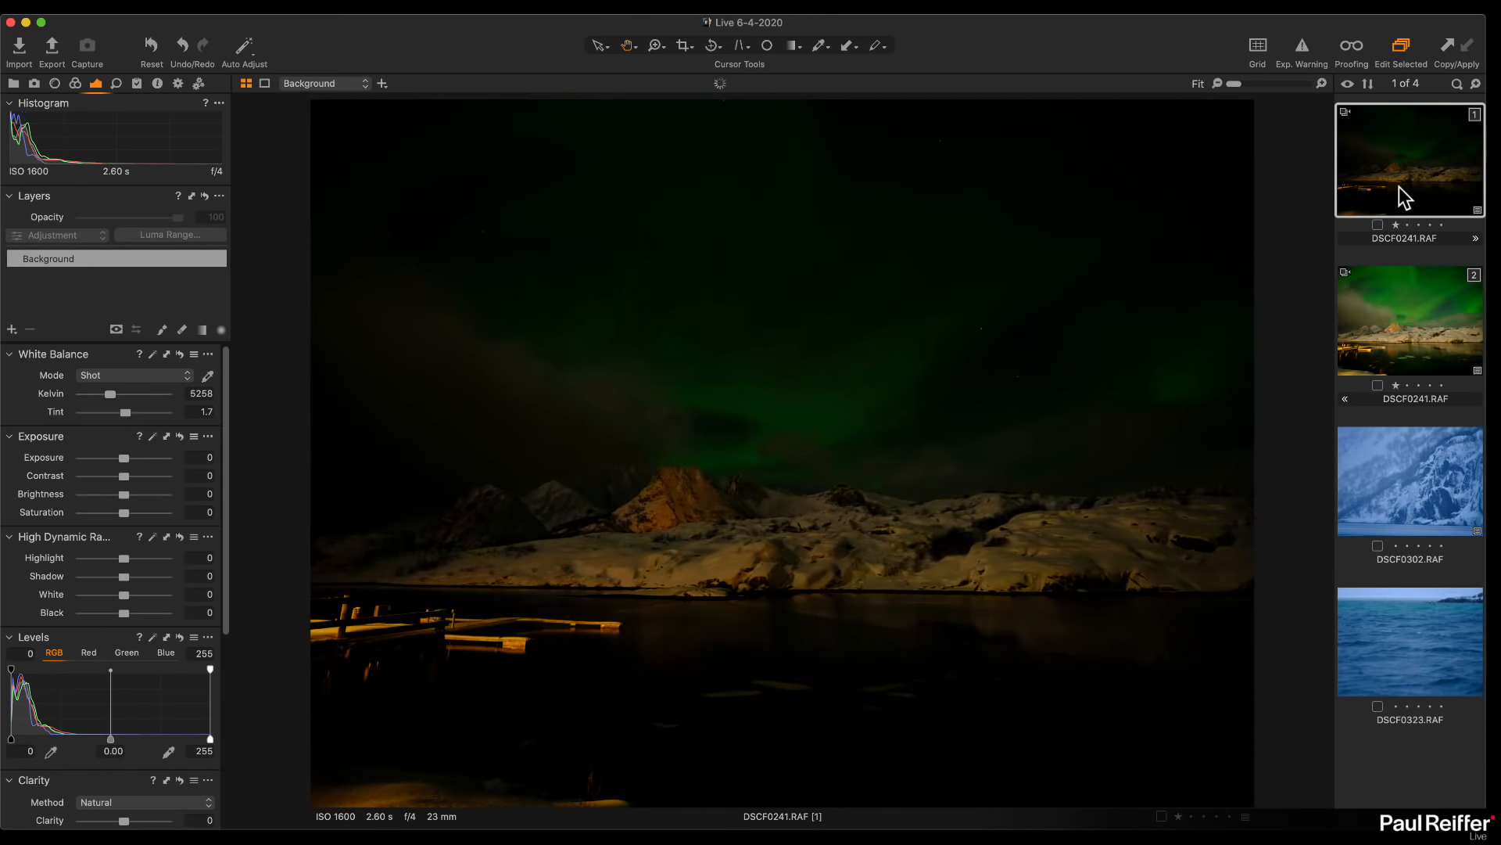
click(1393, 326)
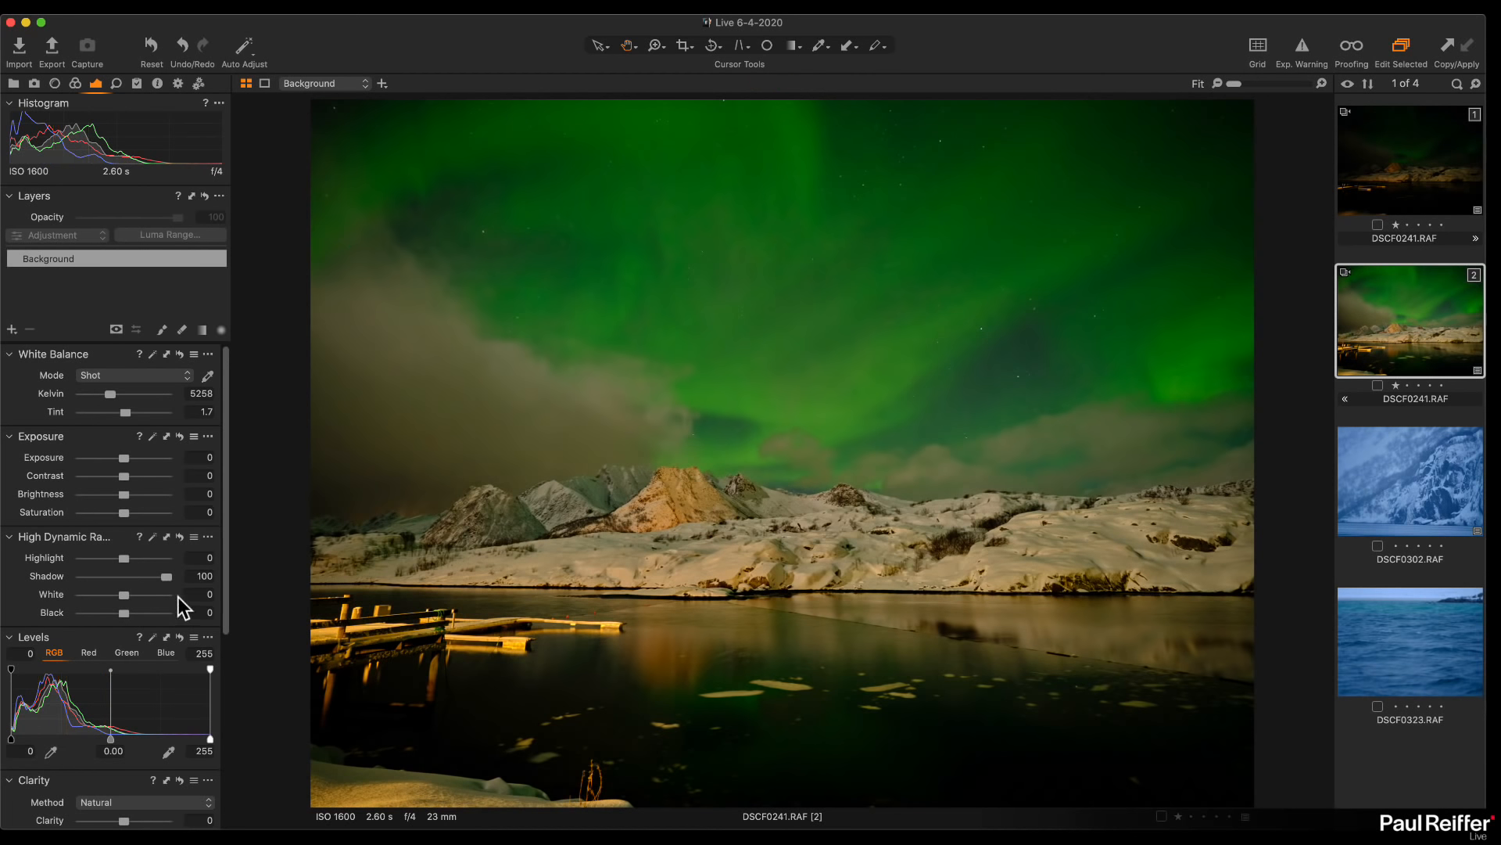
mouse_move(164, 580)
mouse_down()
mouse_move(204, 579)
mouse_move(153, 579)
mouse_up()
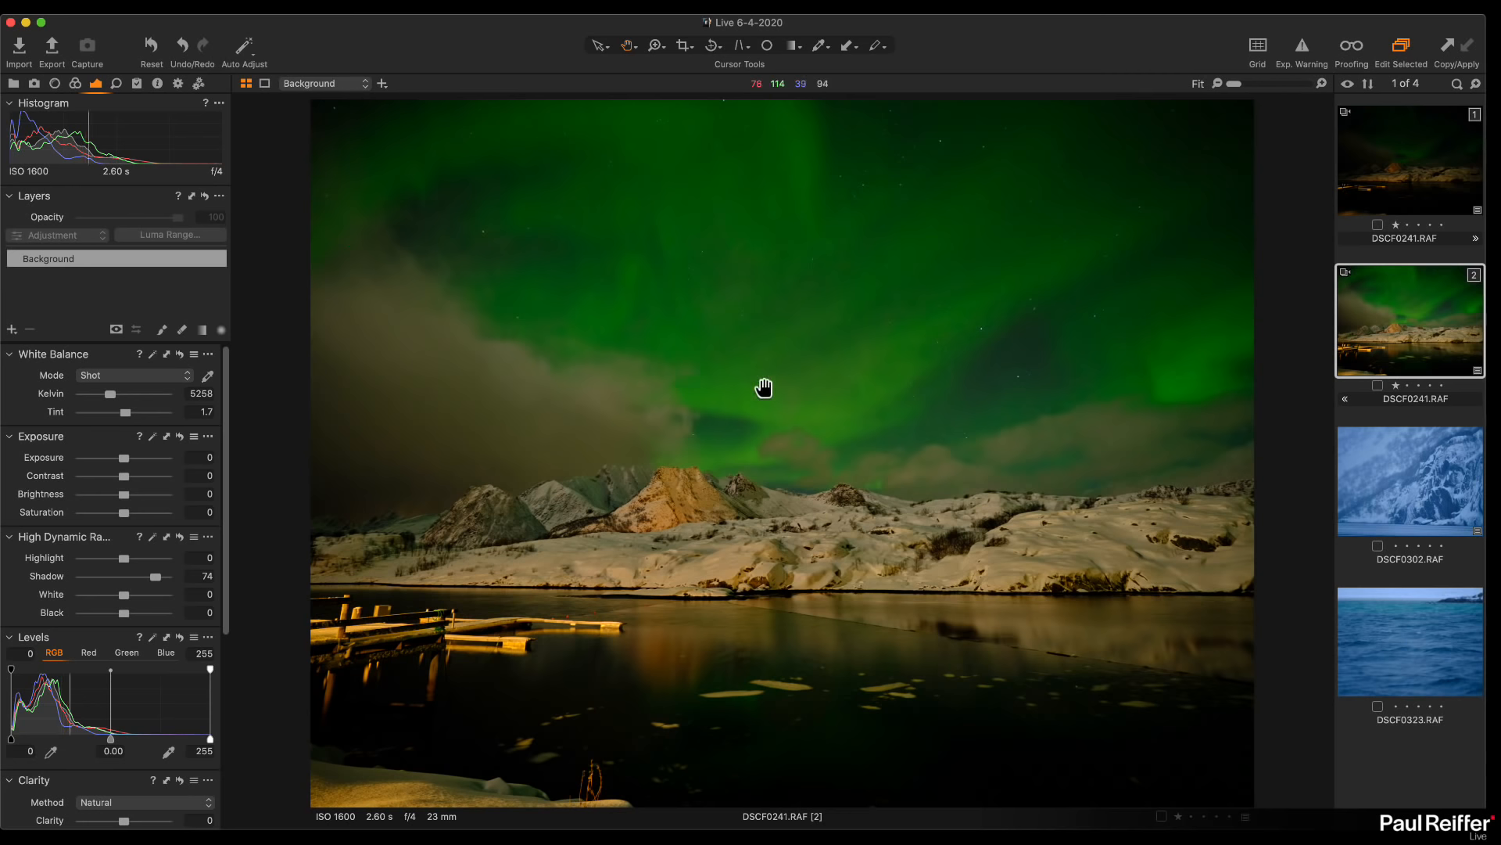
Sample the second variant's white balance from the snow and fine-tune it to Kelvin 4067 and Tint 8.3
scroll(199, 462, up, 1)
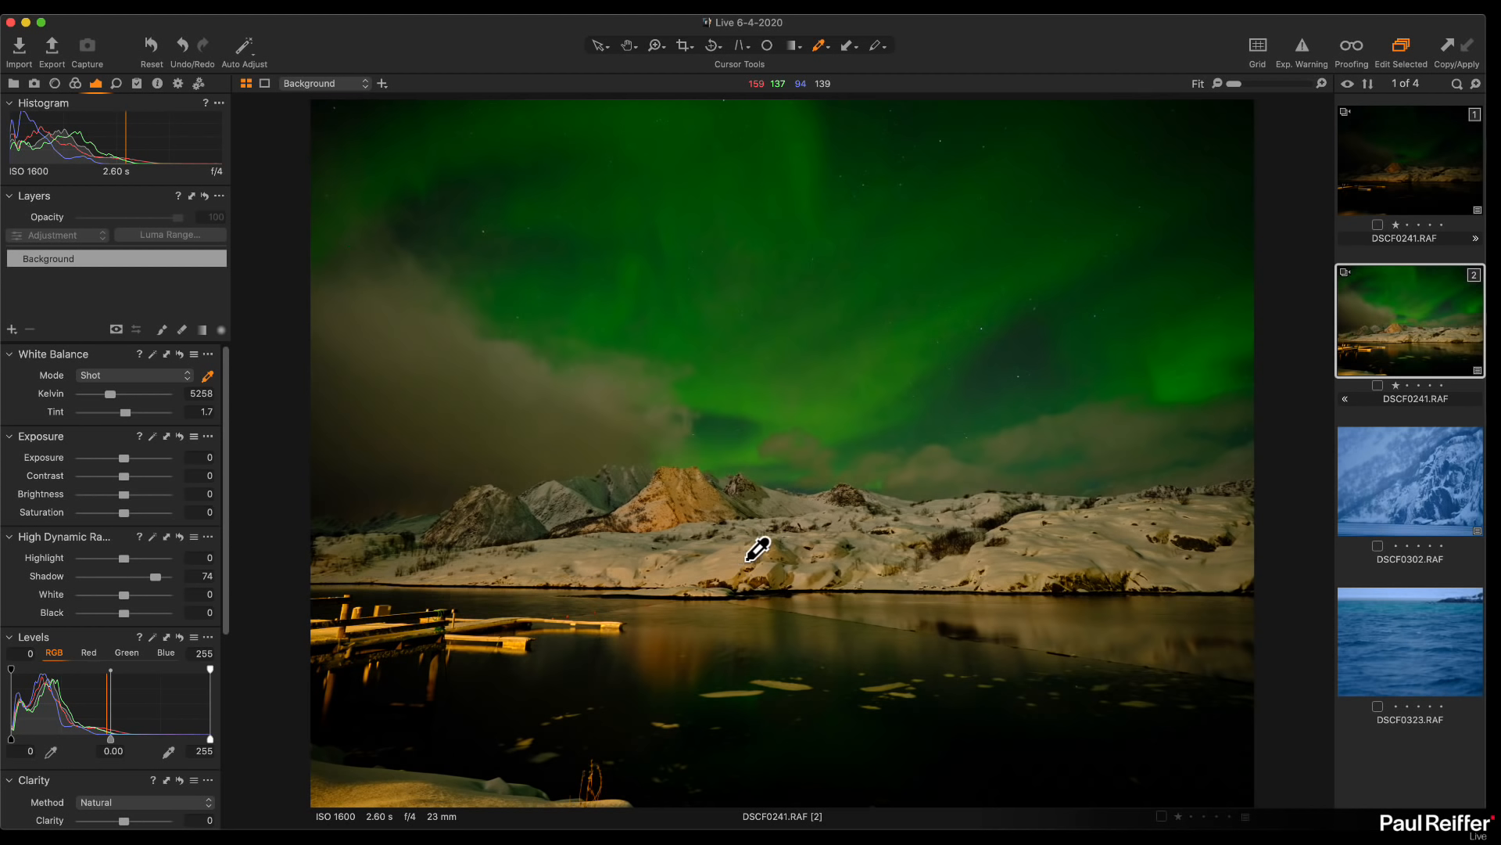
click(948, 557)
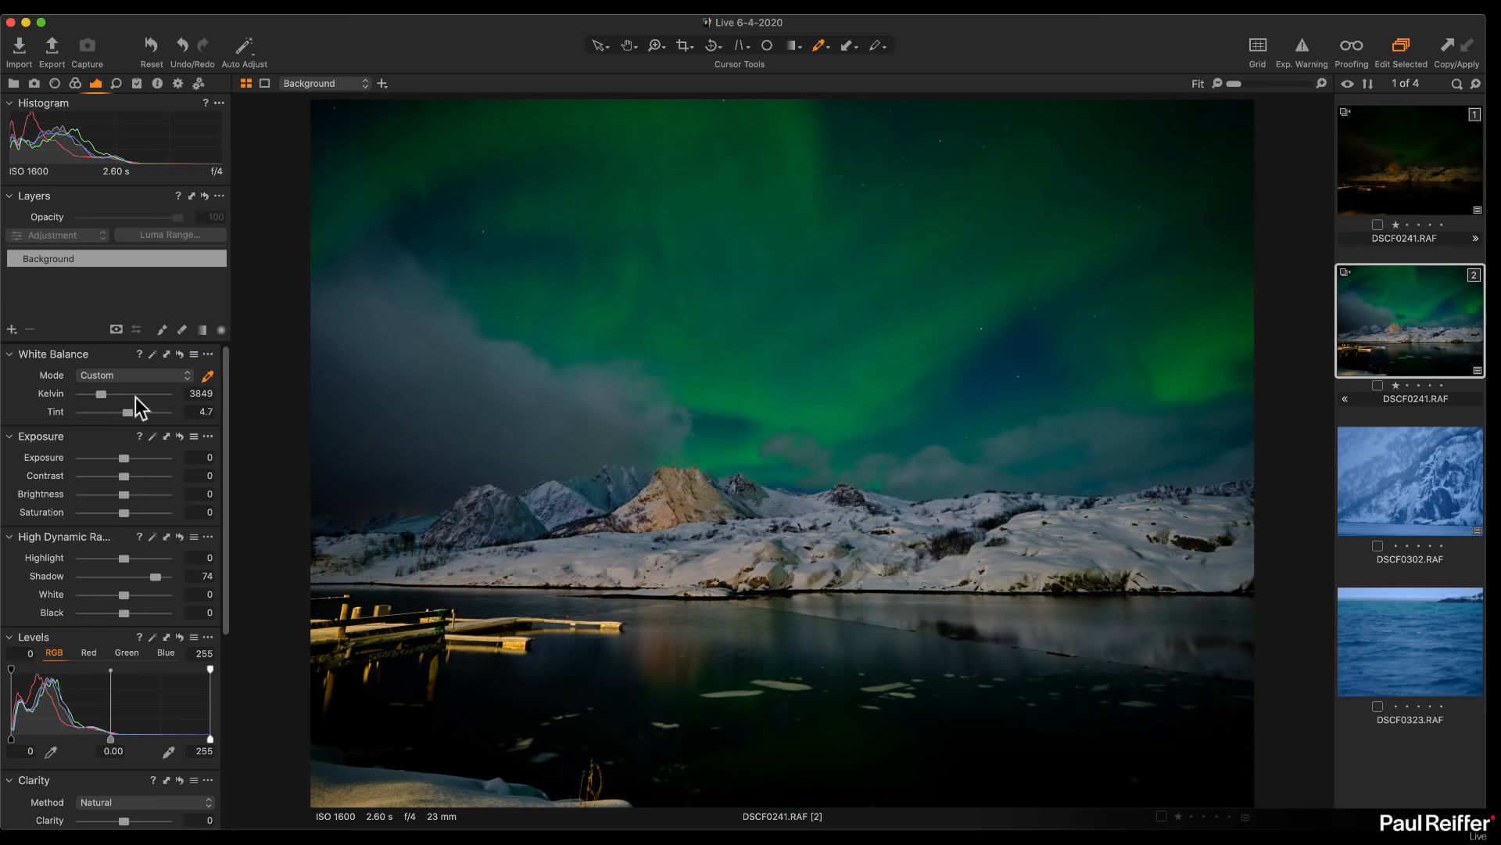
drag(100, 394, 130, 412)
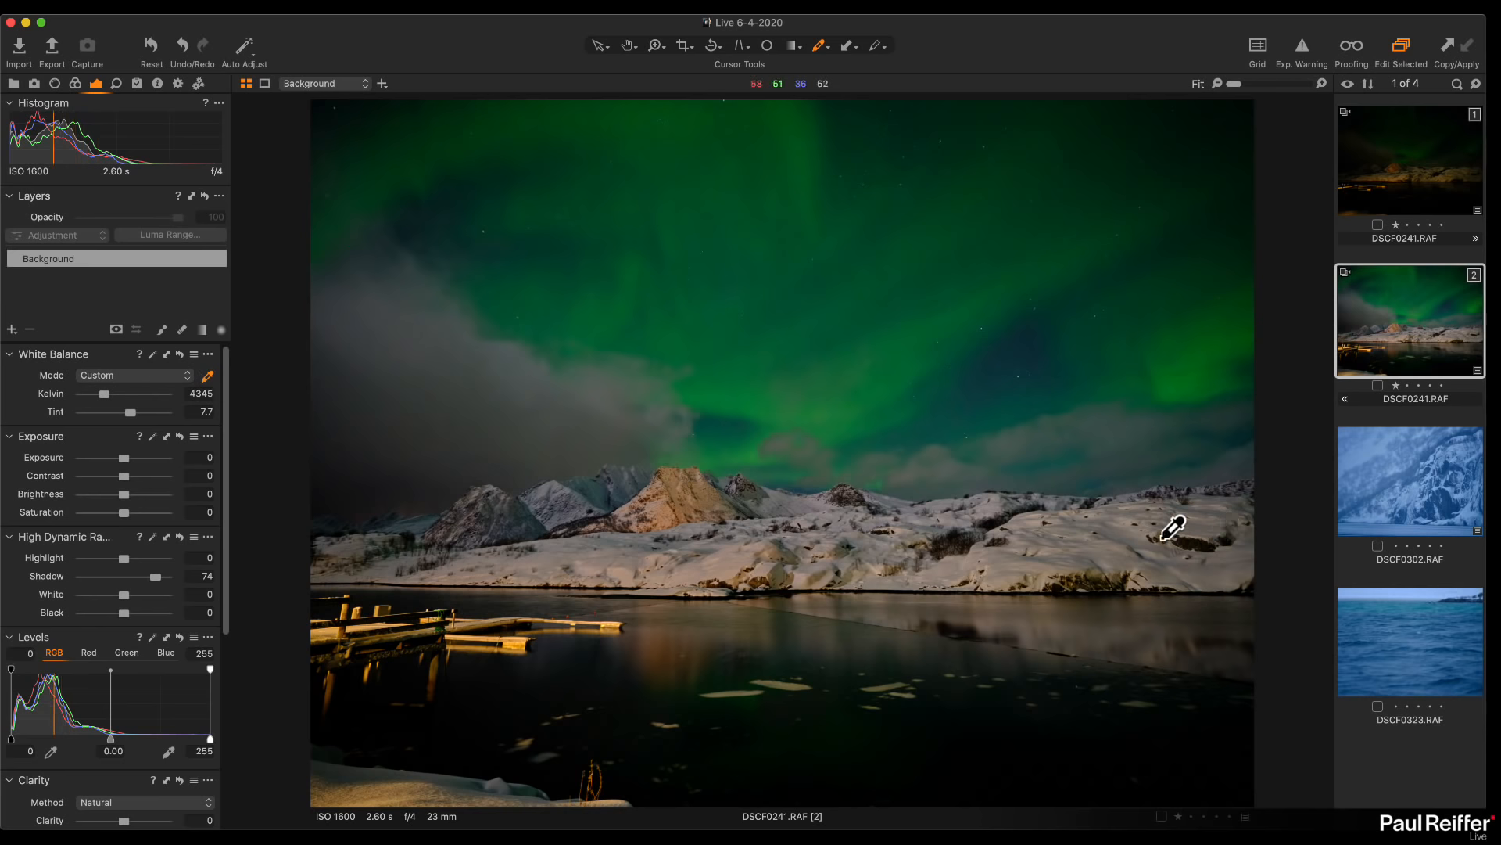
click(987, 504)
drag(126, 413, 131, 414)
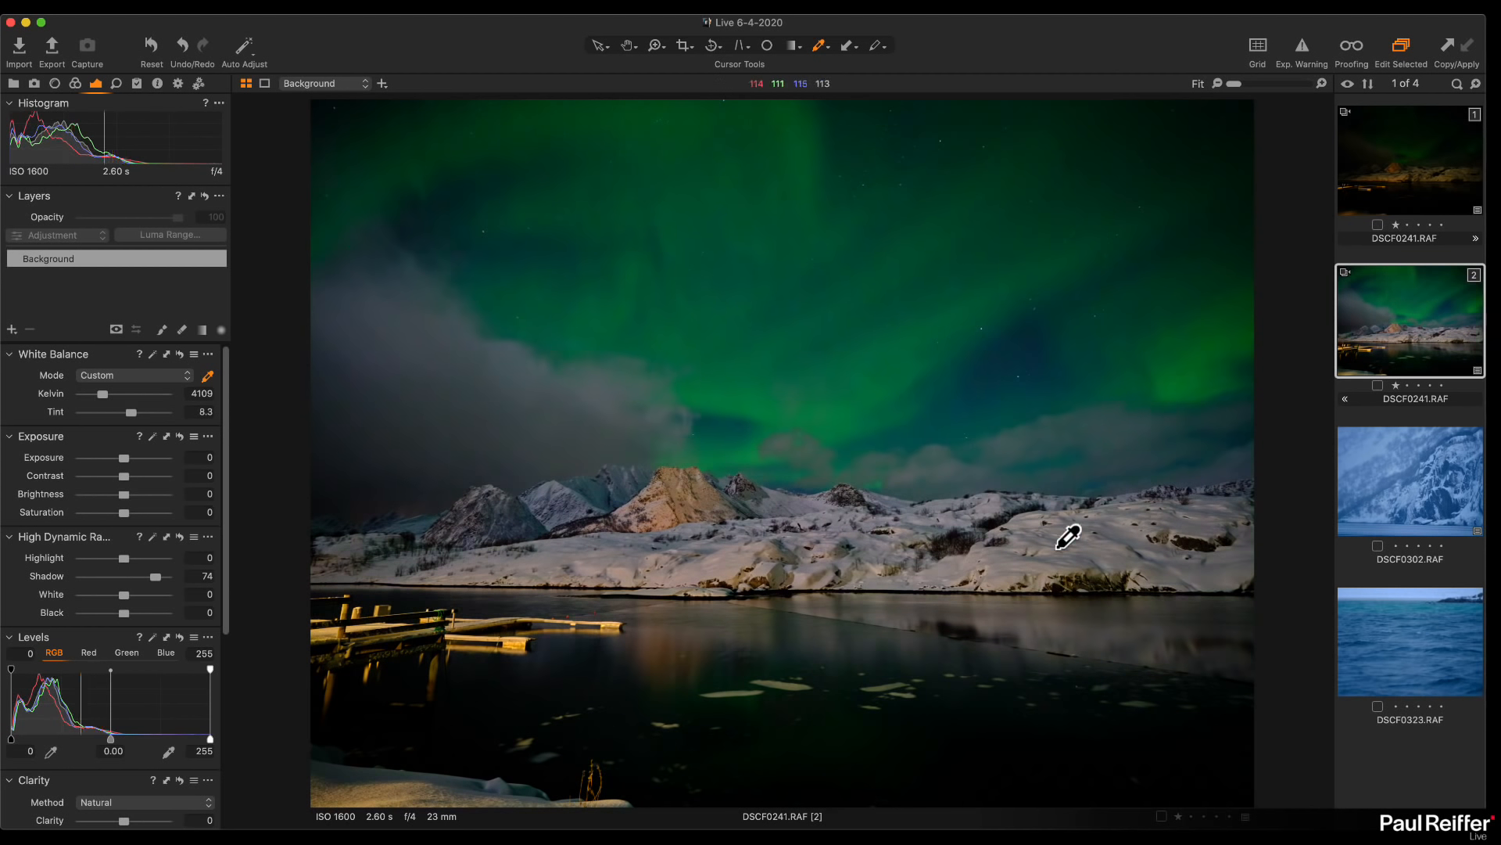
drag(106, 395, 107, 395)
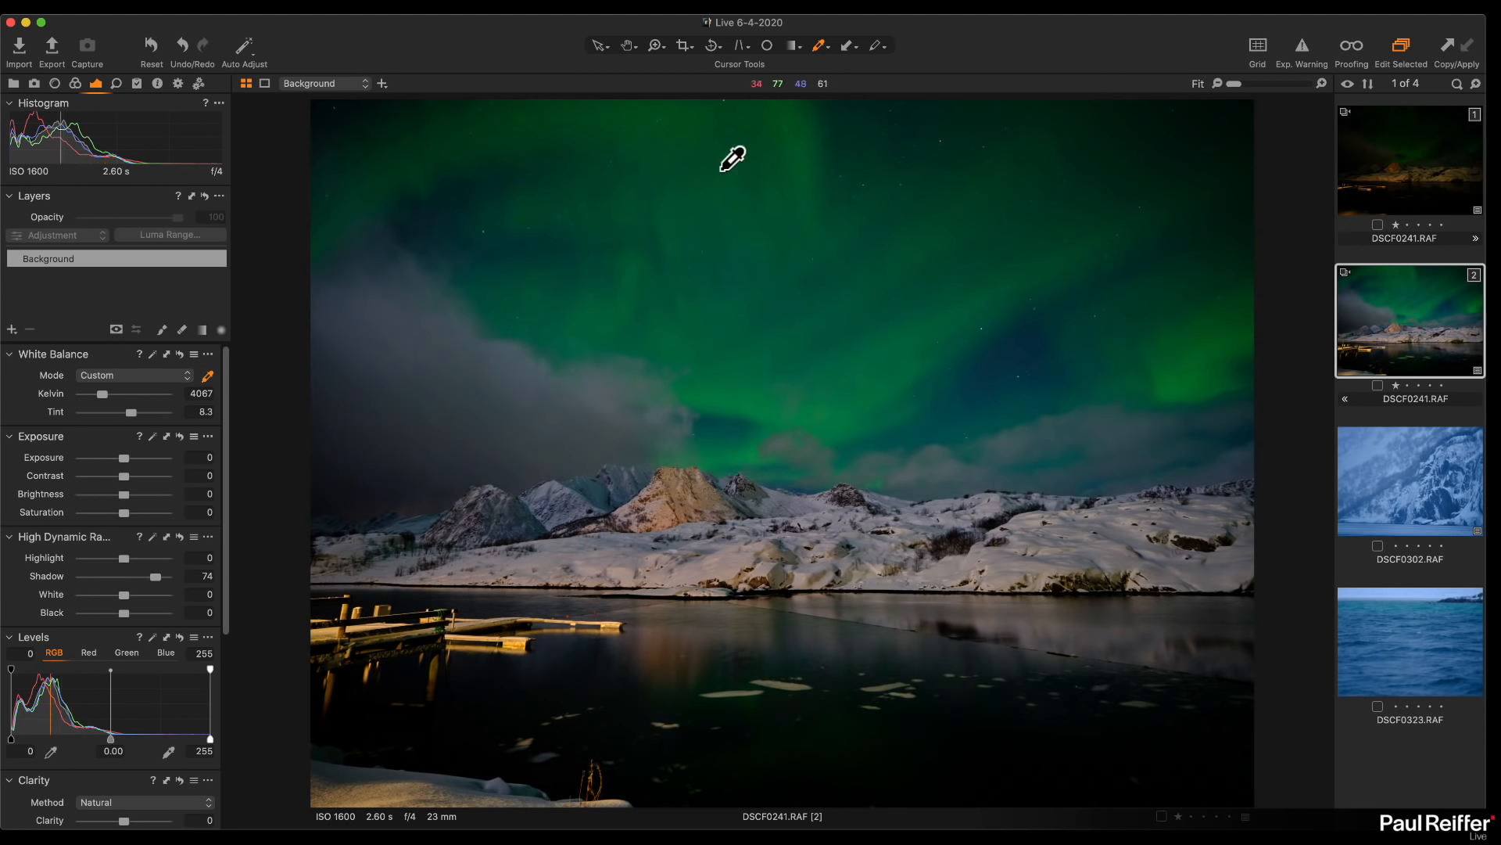
Set the crop to Unconstrained, try cropping in from the upper-left corner of the image and restore the full frame
click(687, 43)
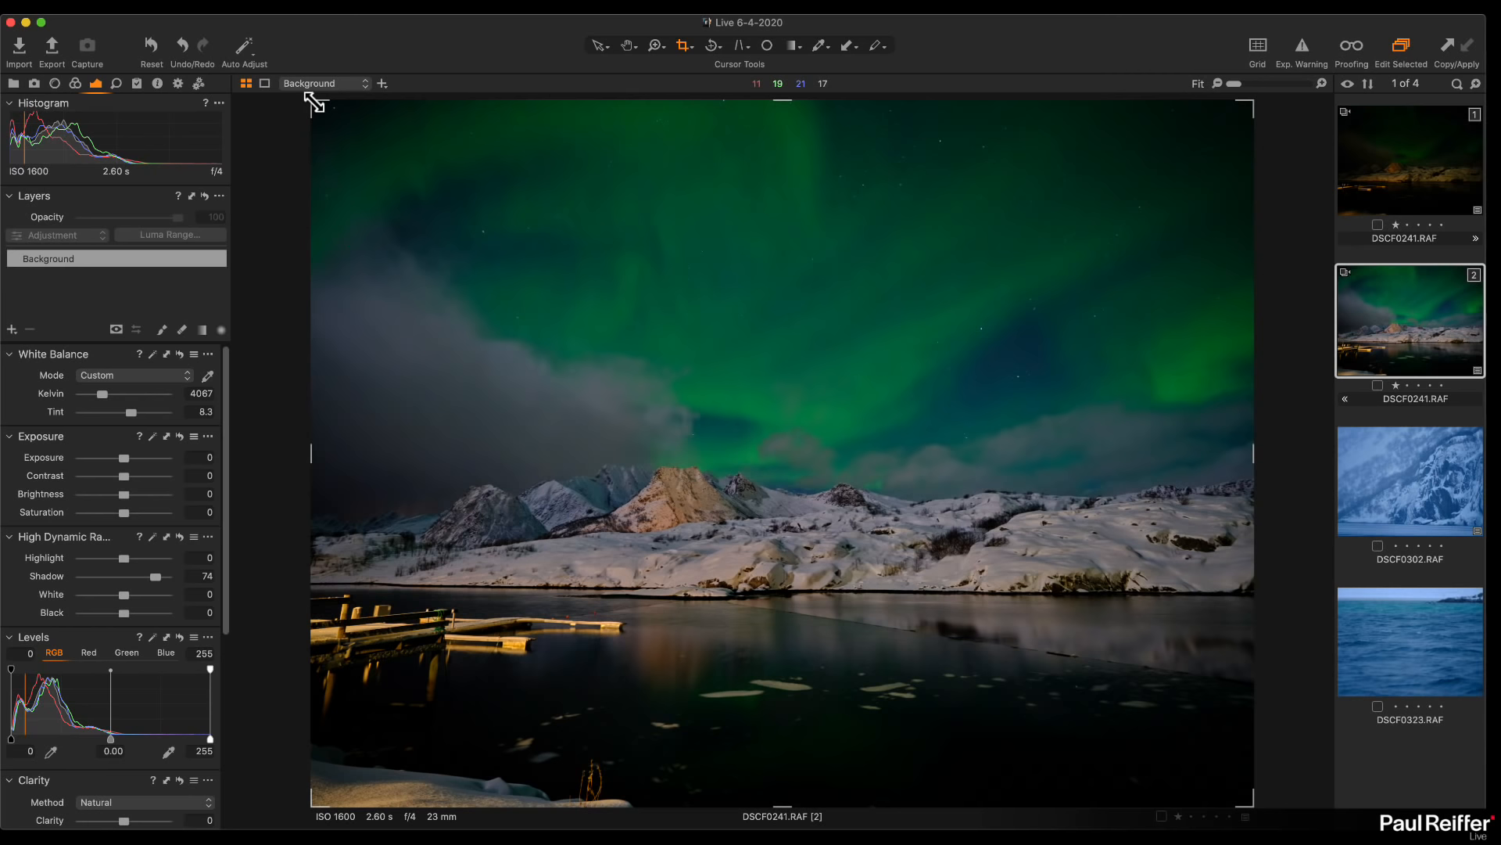
click(684, 45)
click(729, 86)
drag(310, 97, 523, 303)
drag(534, 318, 127, 117)
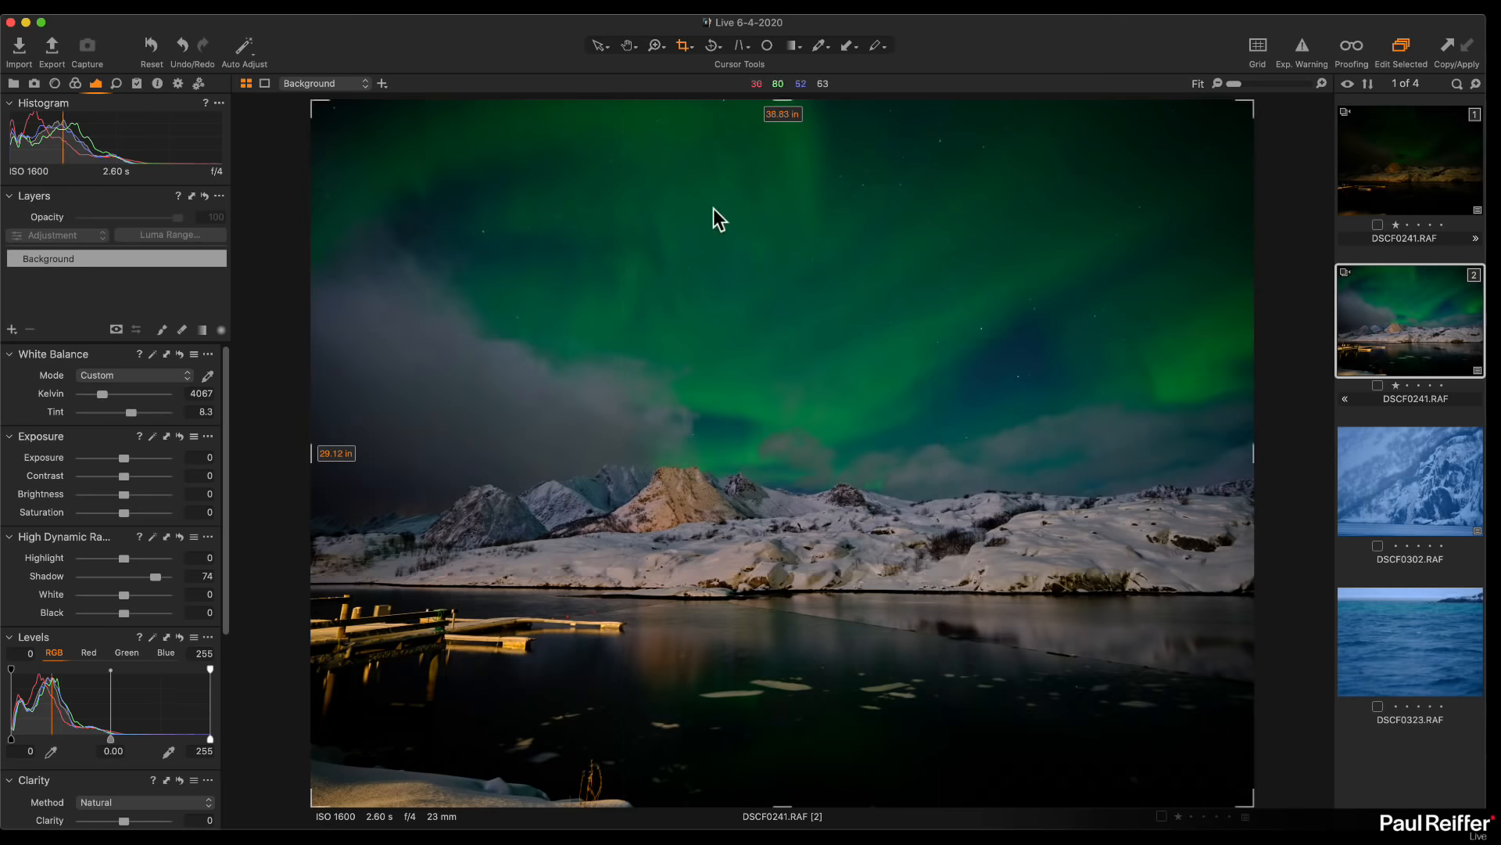
Set the crop aspect ratio to 2x3 and crop the aurora image to 38.83 × 25.88 in, trimming the foreground
click(686, 44)
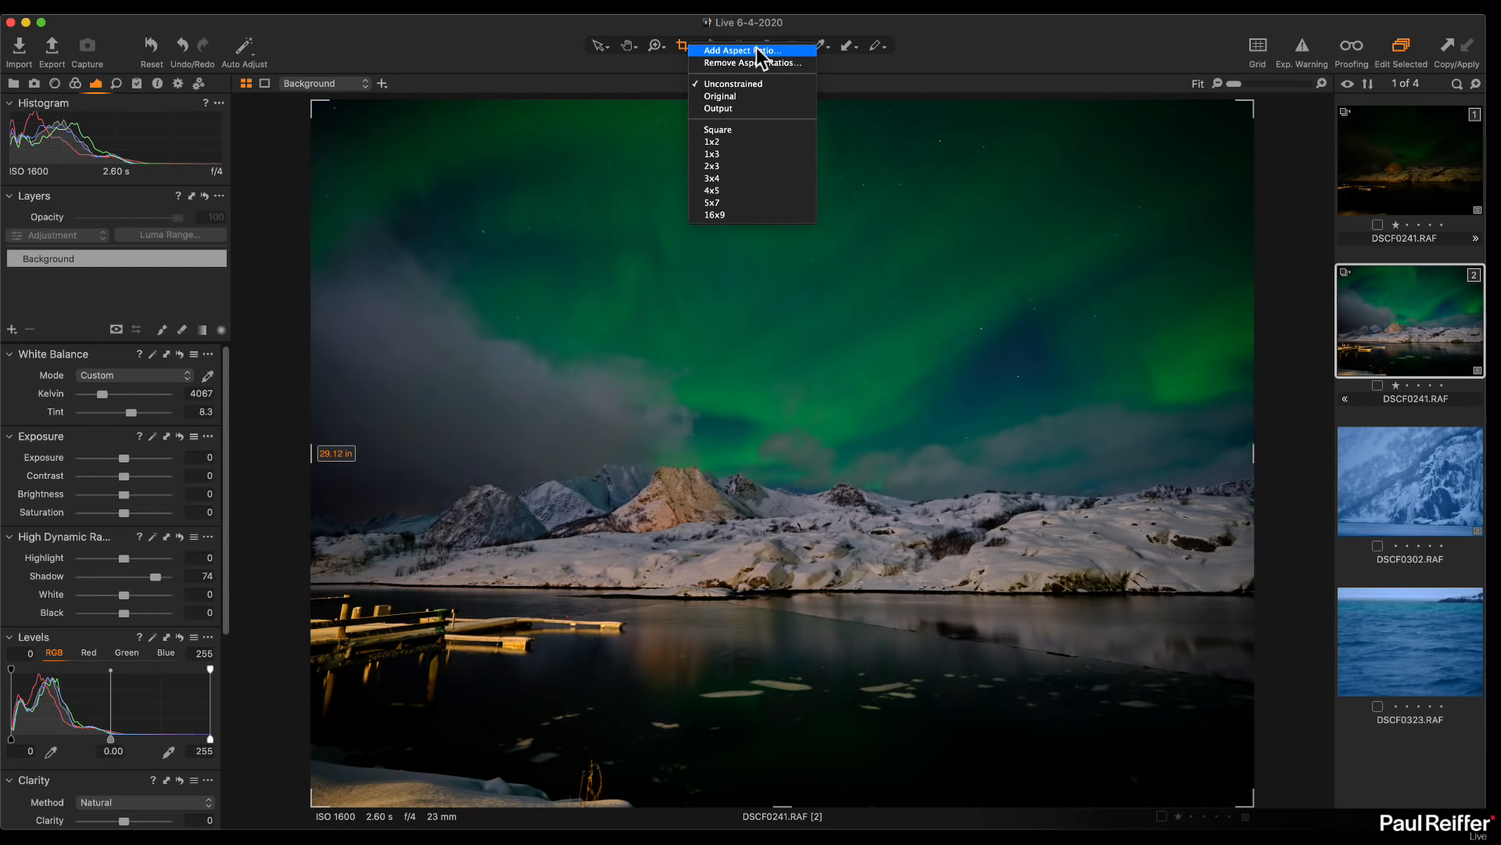
click(721, 167)
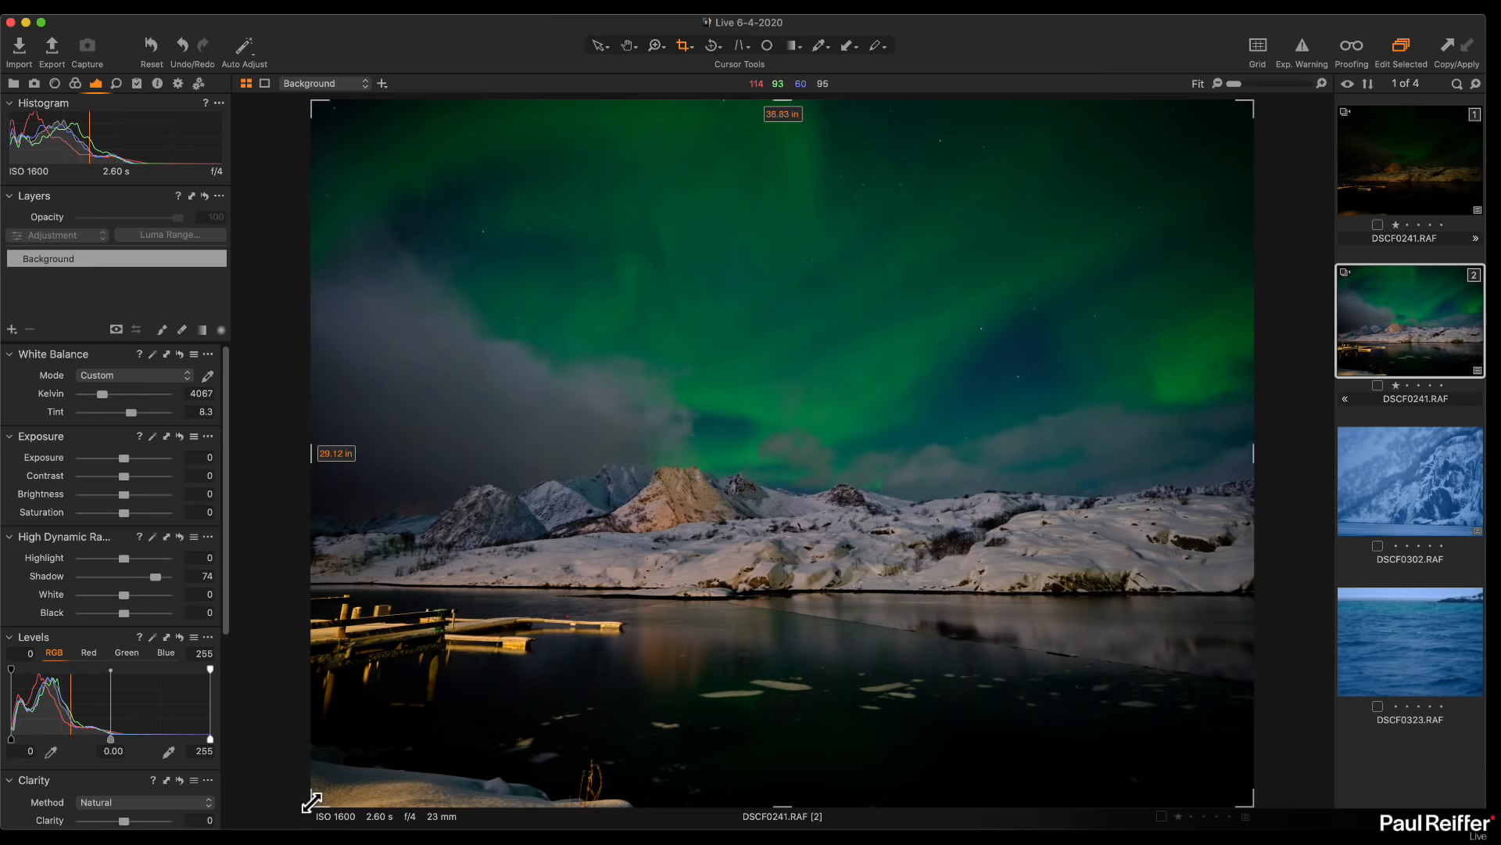
drag(312, 802, 214, 680)
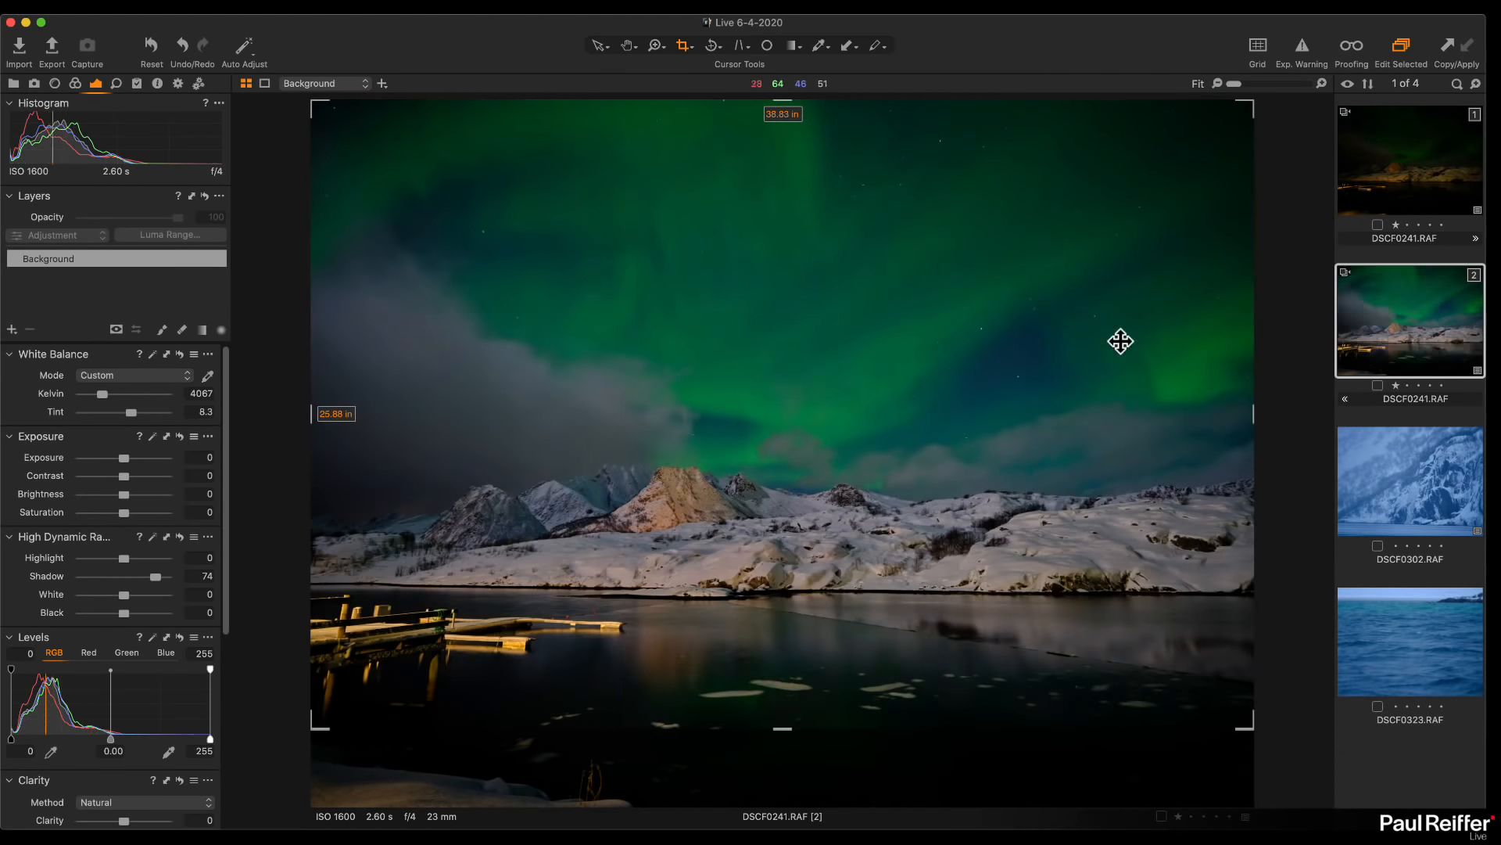
Move the crop frame slightly down from the image's upper edge, fine-tune its lower edge in the dark water, and apply the crop
mouse_move(892, 274)
mouse_down()
mouse_move(891, 301)
mouse_move(893, 280)
mouse_up()
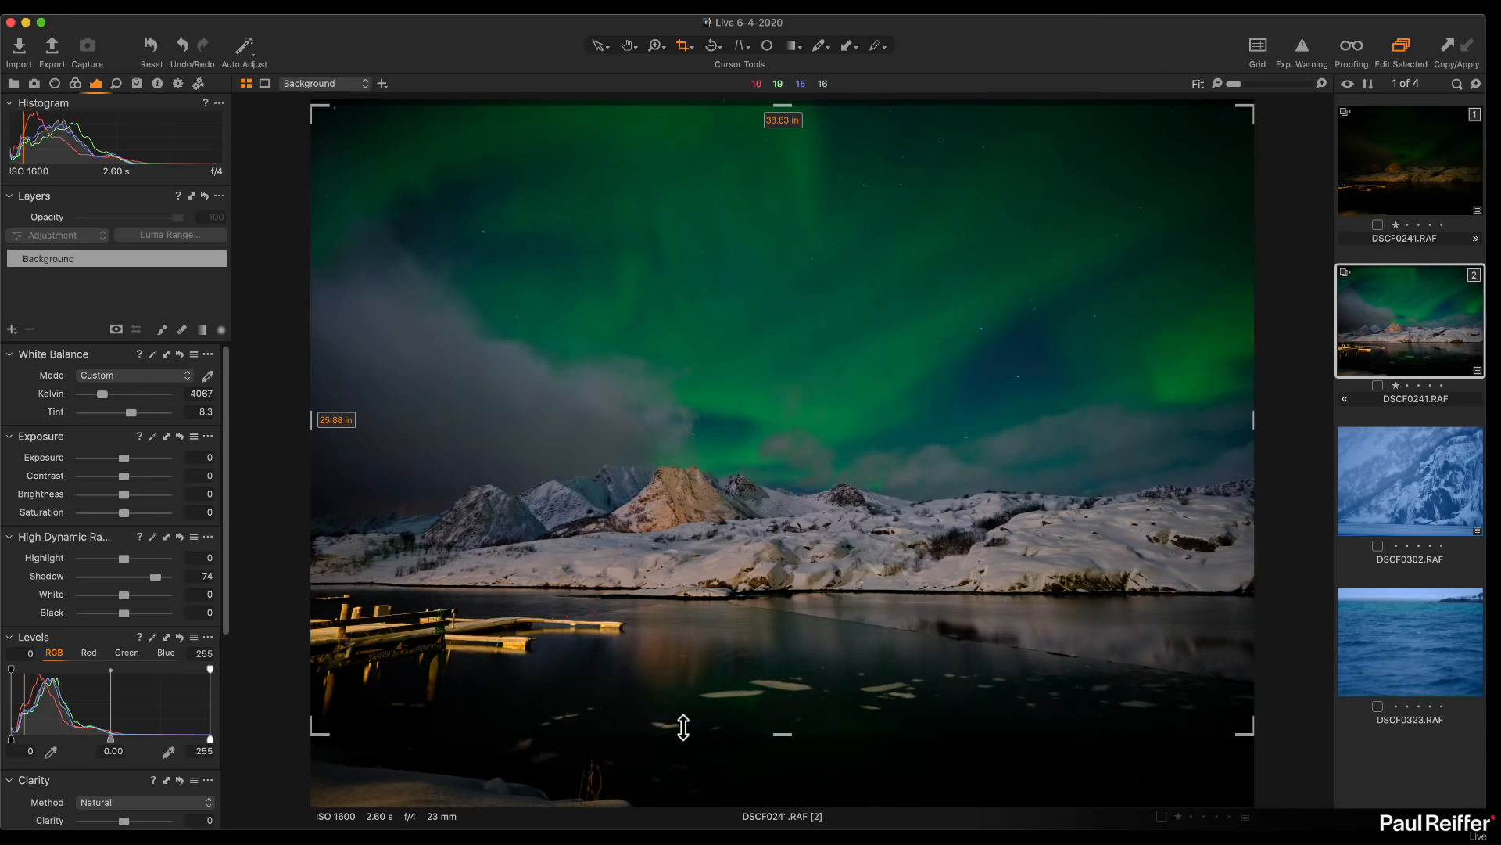
drag(653, 663, 661, 671)
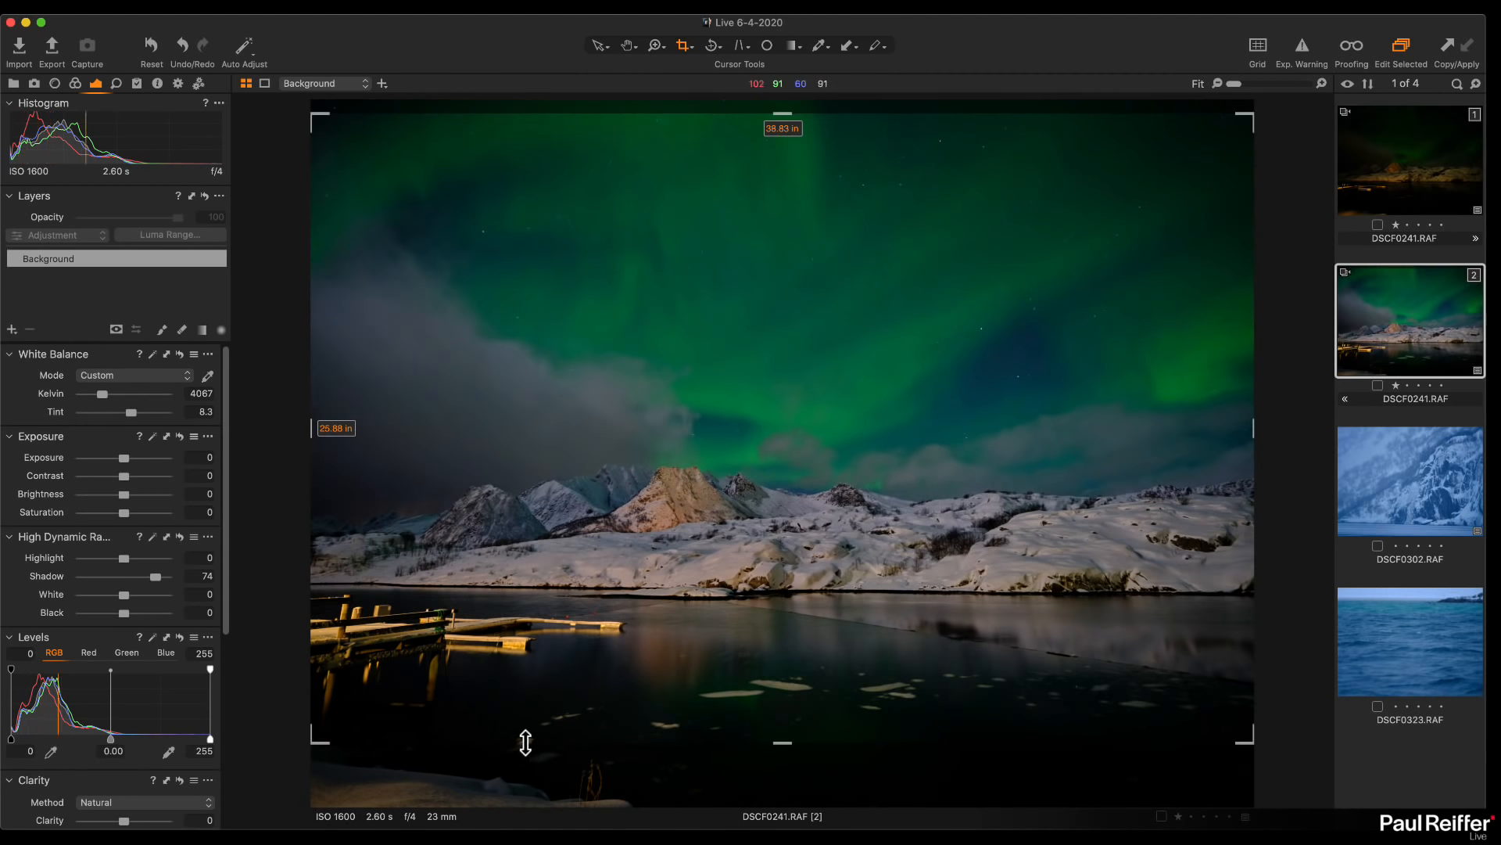
scroll(526, 743, up, 3)
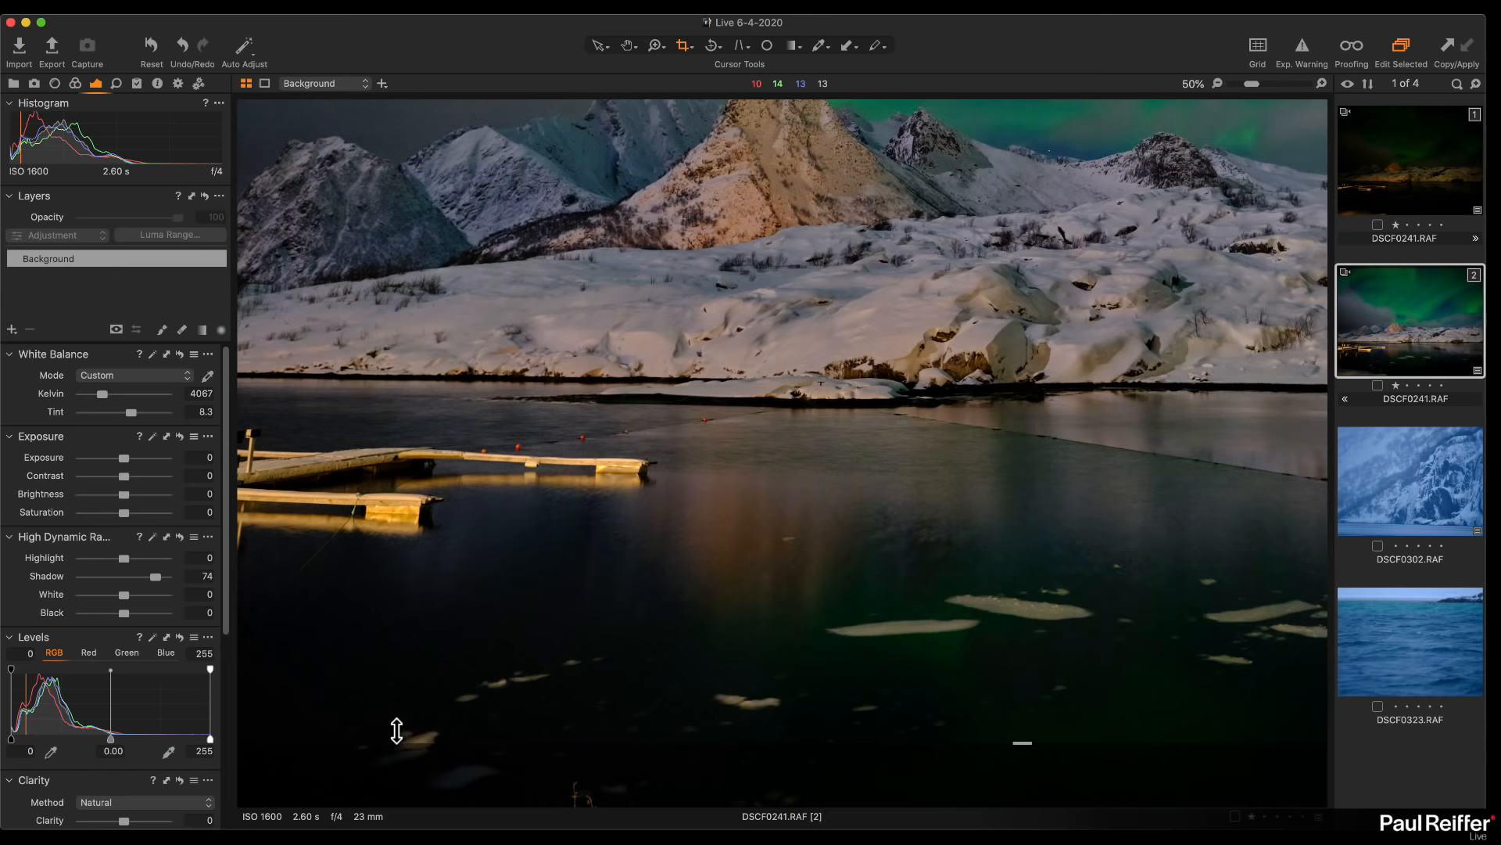
drag(738, 628, 738, 613)
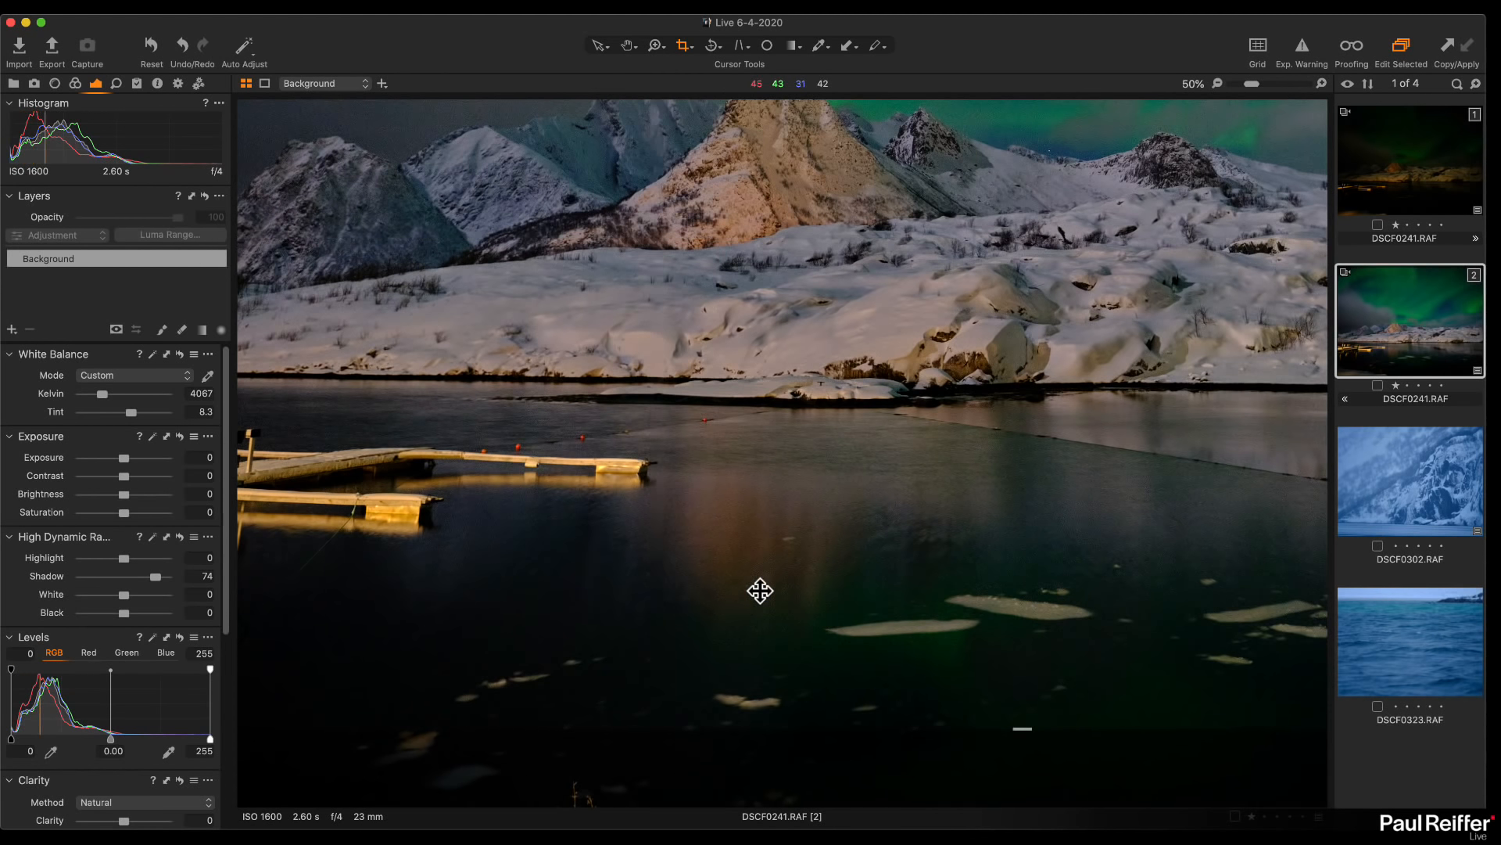
key(super+0)
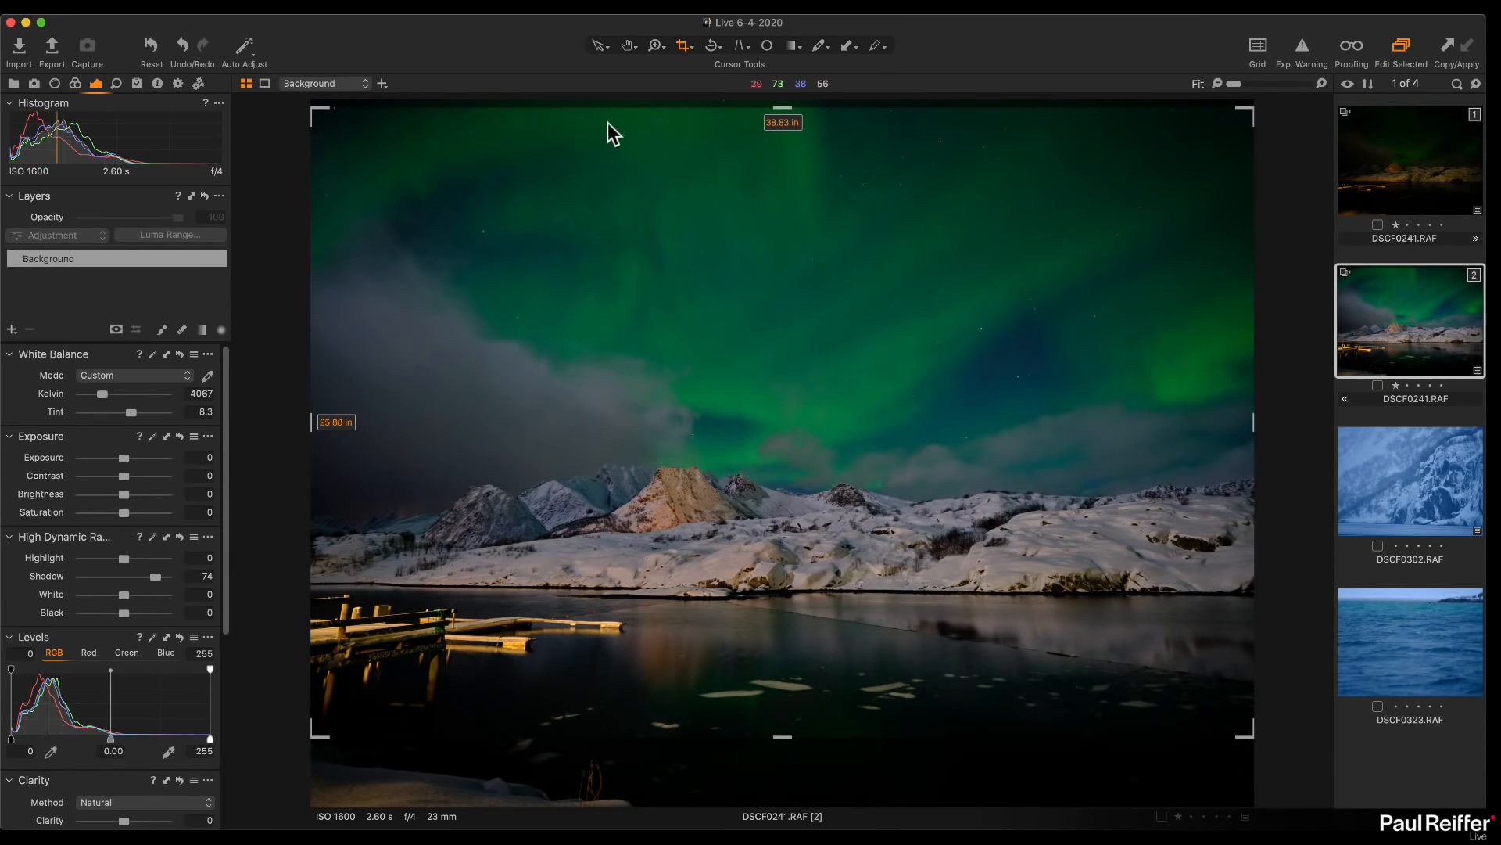
key(h)
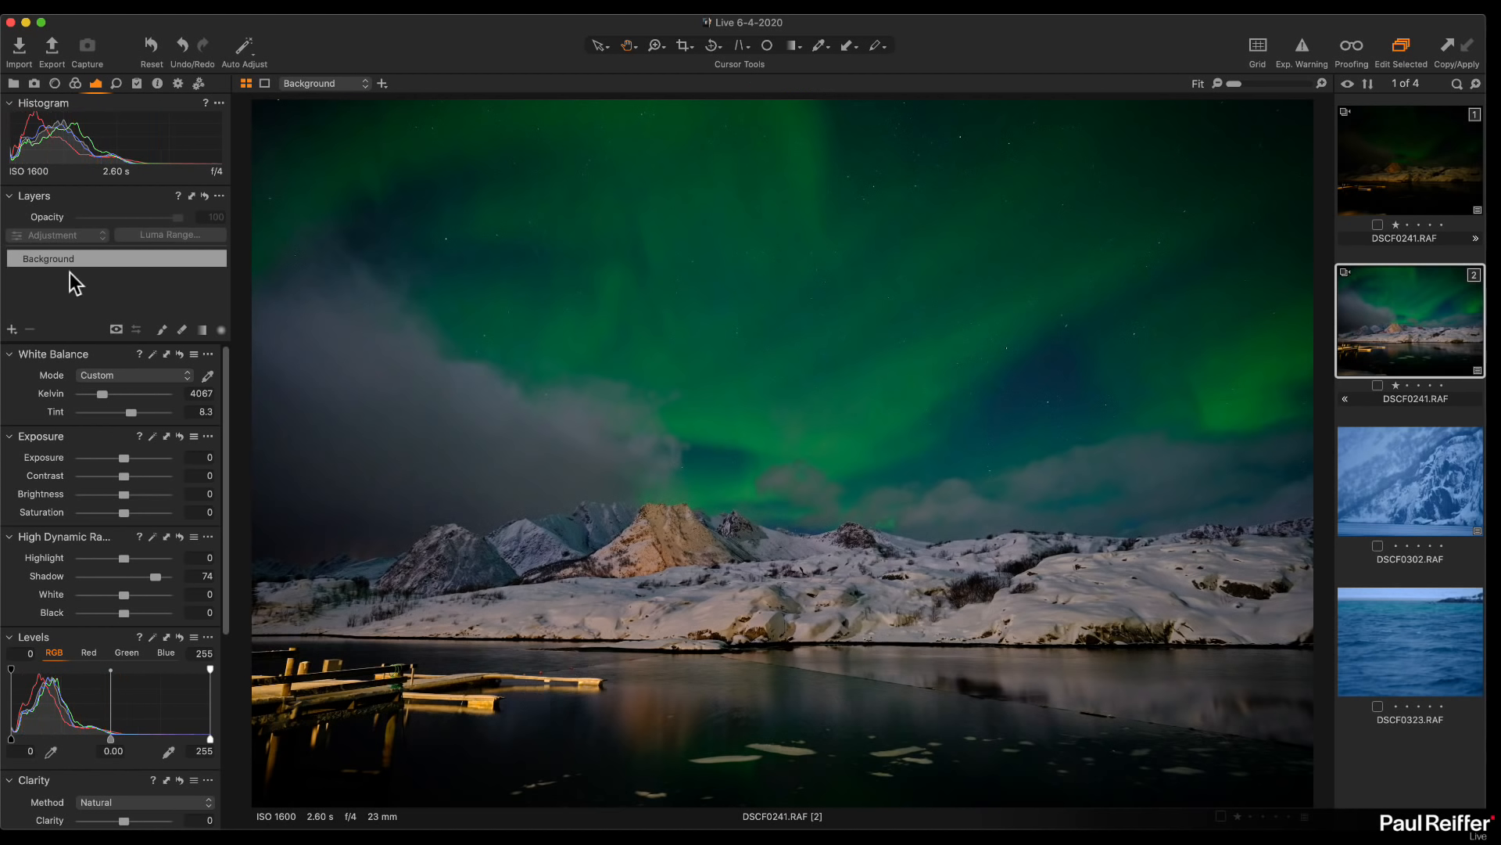
Add a new empty adjustment layer and name it Jetty
click(11, 329)
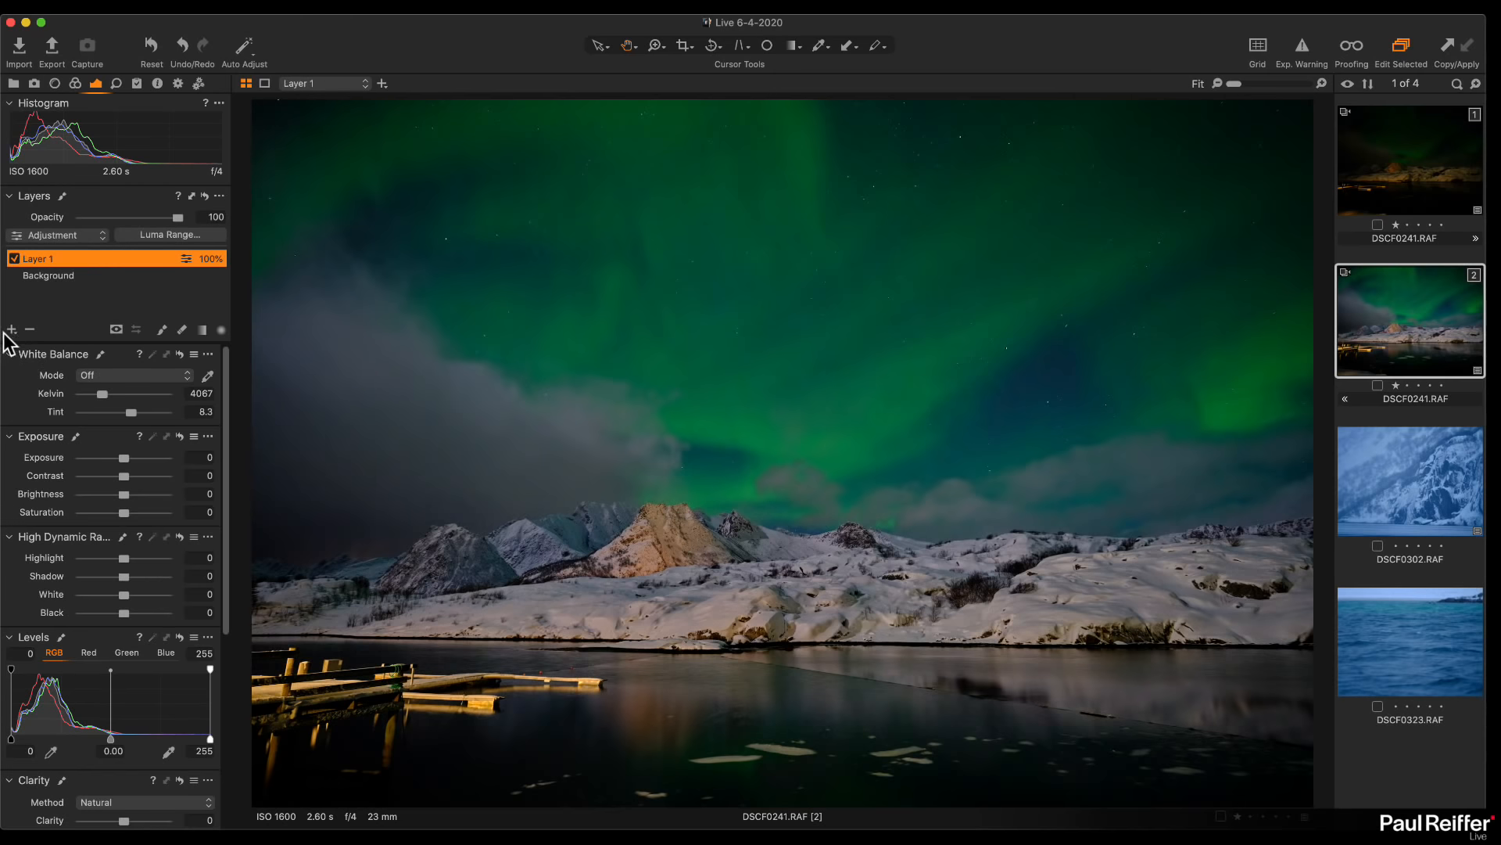
double_click(43, 259)
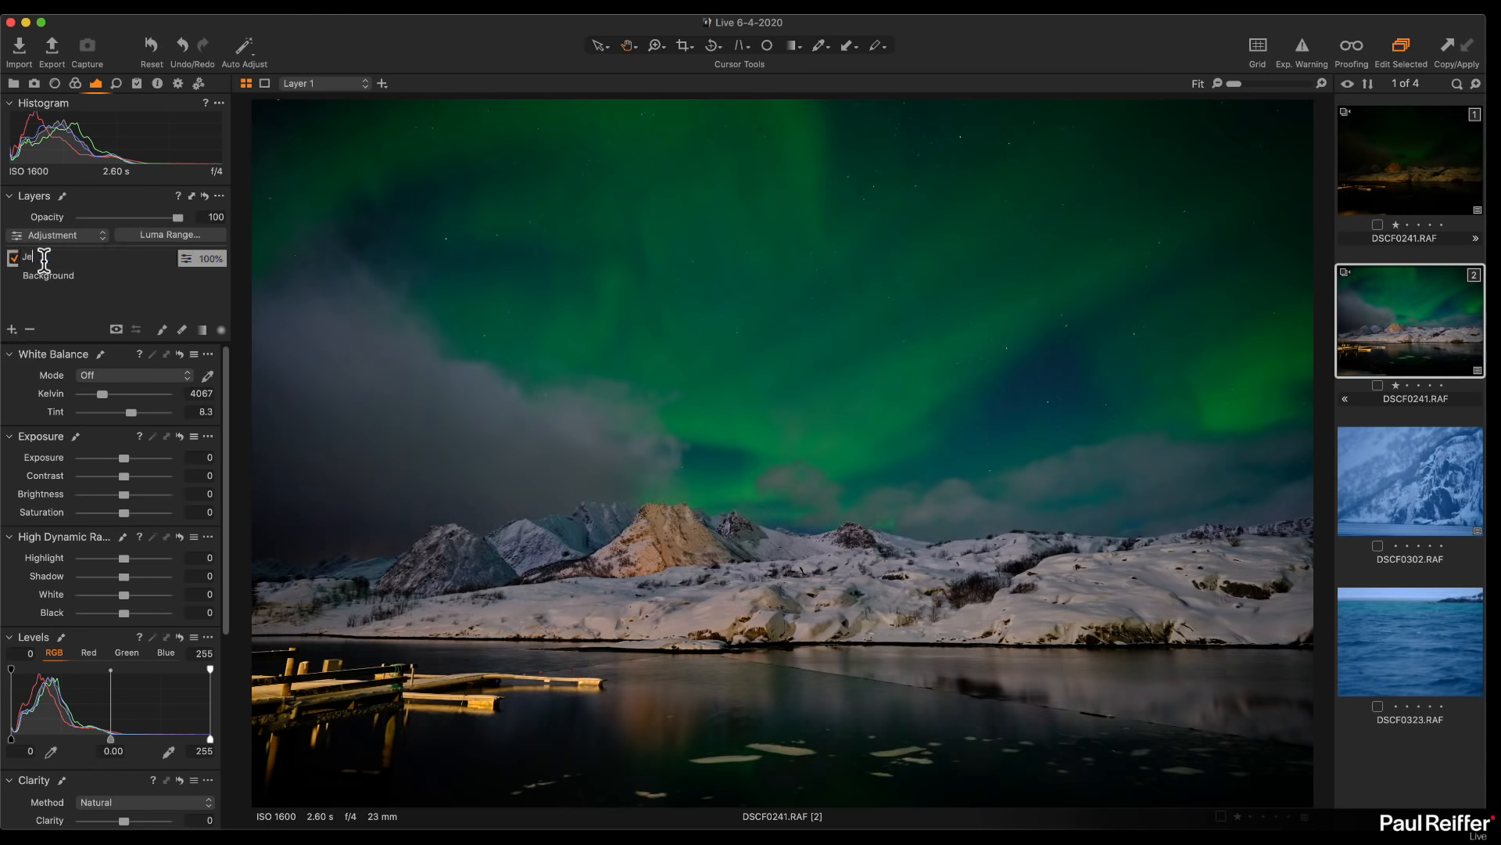
text(Jetty)
key(Return)
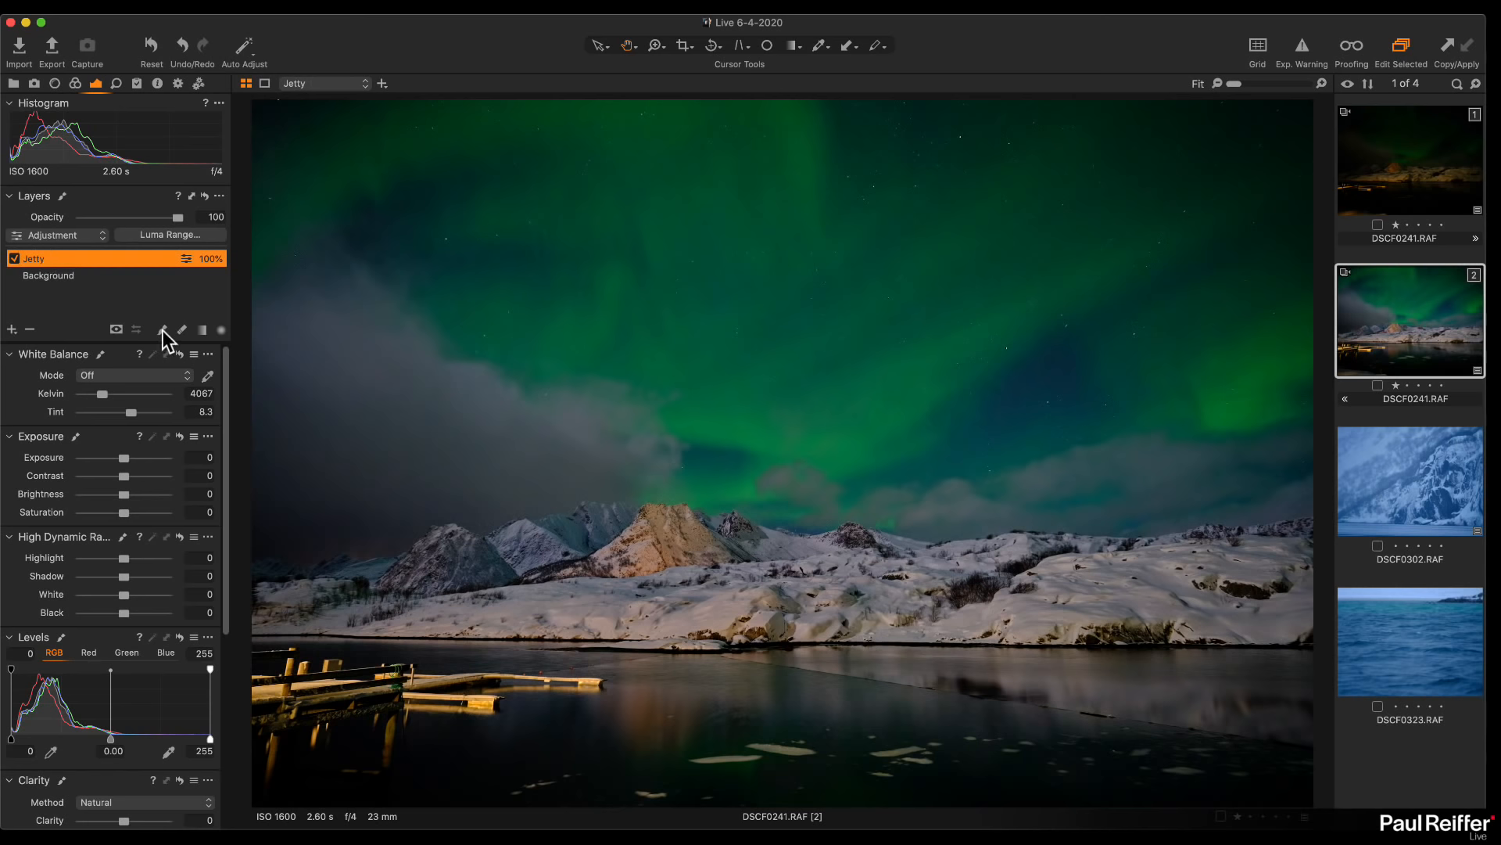
Resize the mask brush to suit the jetty, paint the Jetty layer's mask over the jetty and its reflections, and check the coverage
right_click(469, 359)
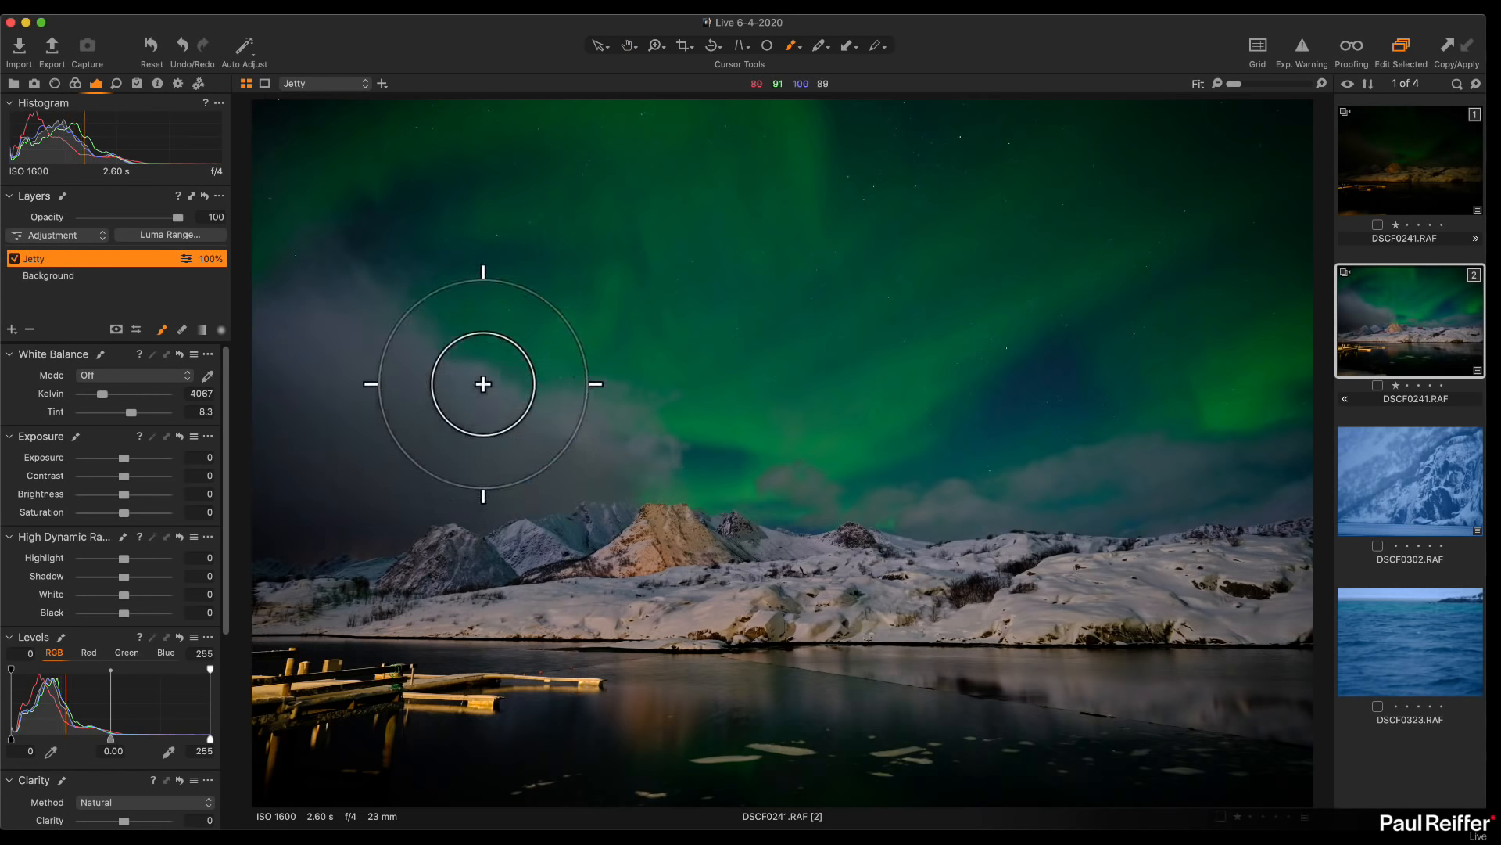
right_click(483, 383)
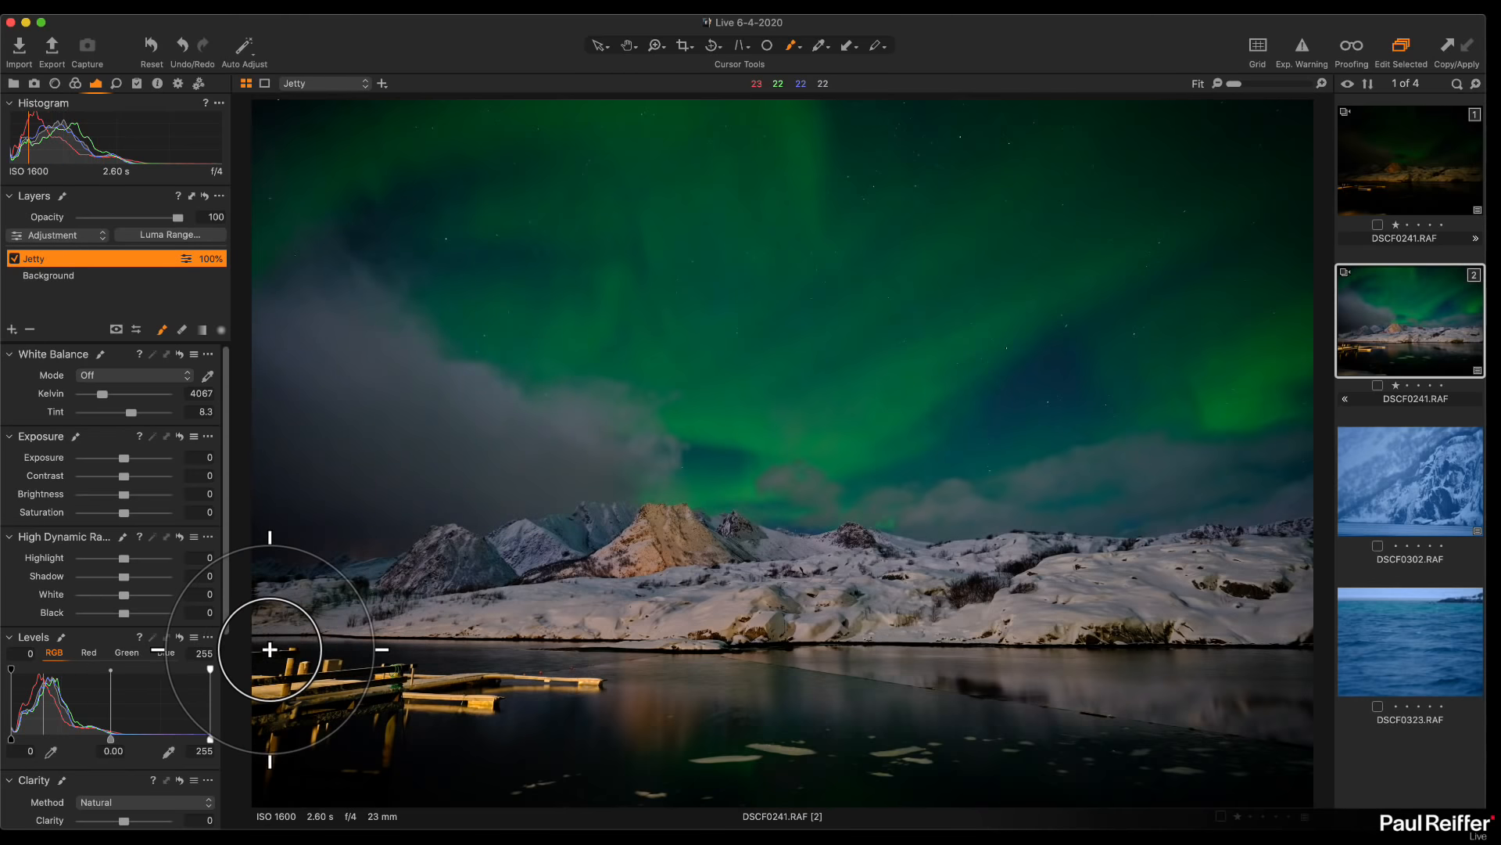
right_click(420, 373)
drag(423, 373, 422, 376)
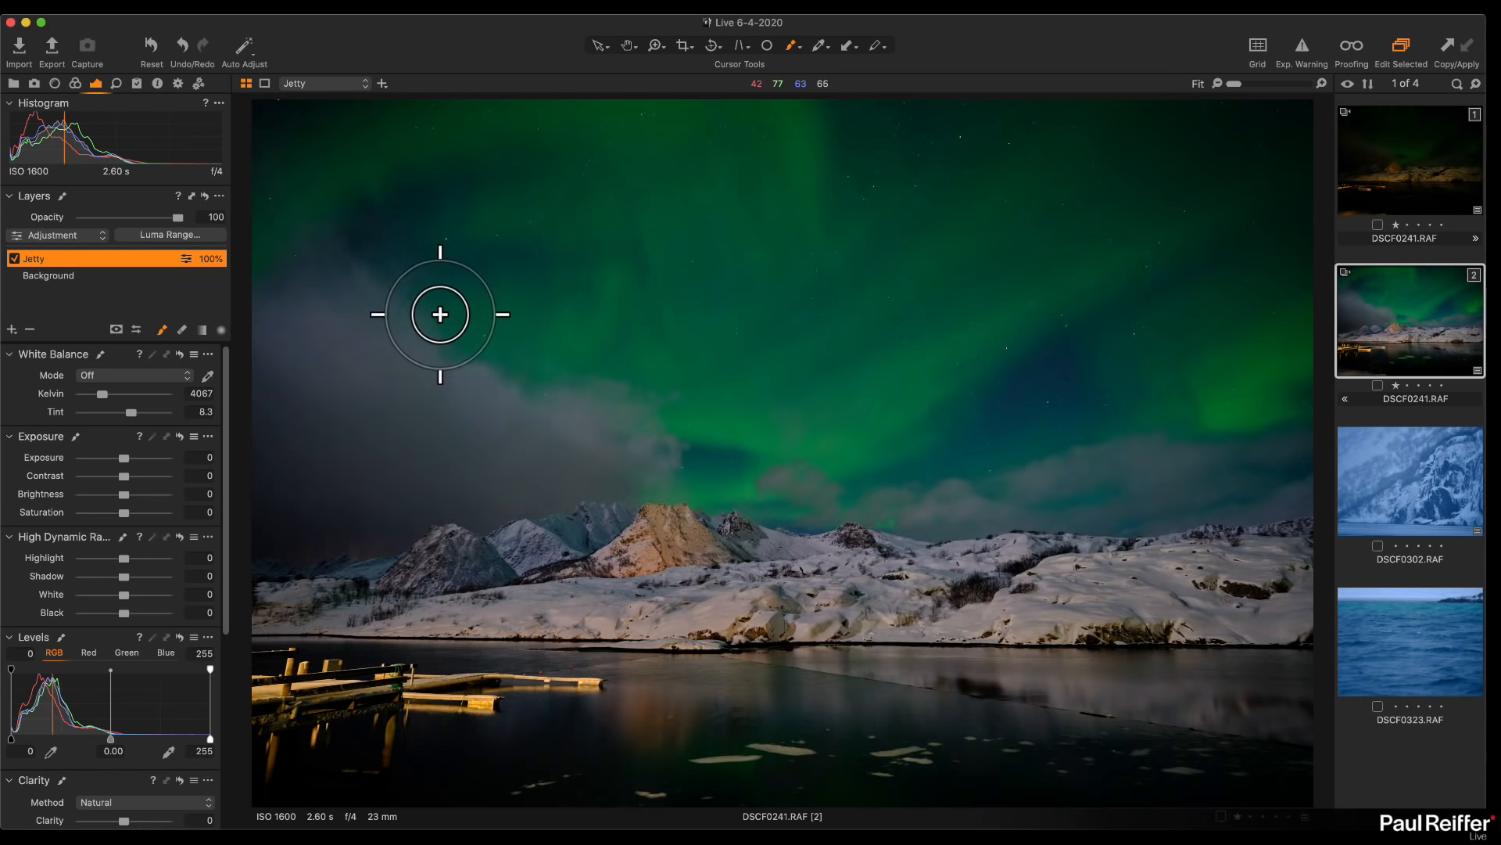
key(])
key(])
key(])
key(])
key(])
key([)
key([)
mouse_move(419, 671)
mouse_down()
mouse_move(349, 703)
mouse_move(288, 657)
mouse_move(241, 678)
mouse_move(386, 681)
mouse_move(249, 694)
mouse_move(283, 704)
mouse_move(276, 748)
mouse_move(312, 702)
mouse_move(324, 720)
mouse_move(319, 679)
mouse_move(351, 694)
mouse_move(326, 687)
mouse_move(608, 685)
mouse_move(414, 687)
mouse_move(497, 710)
mouse_move(460, 707)
mouse_move(596, 689)
mouse_move(396, 709)
mouse_move(370, 770)
mouse_move(384, 687)
mouse_move(340, 707)
mouse_up()
key(m)
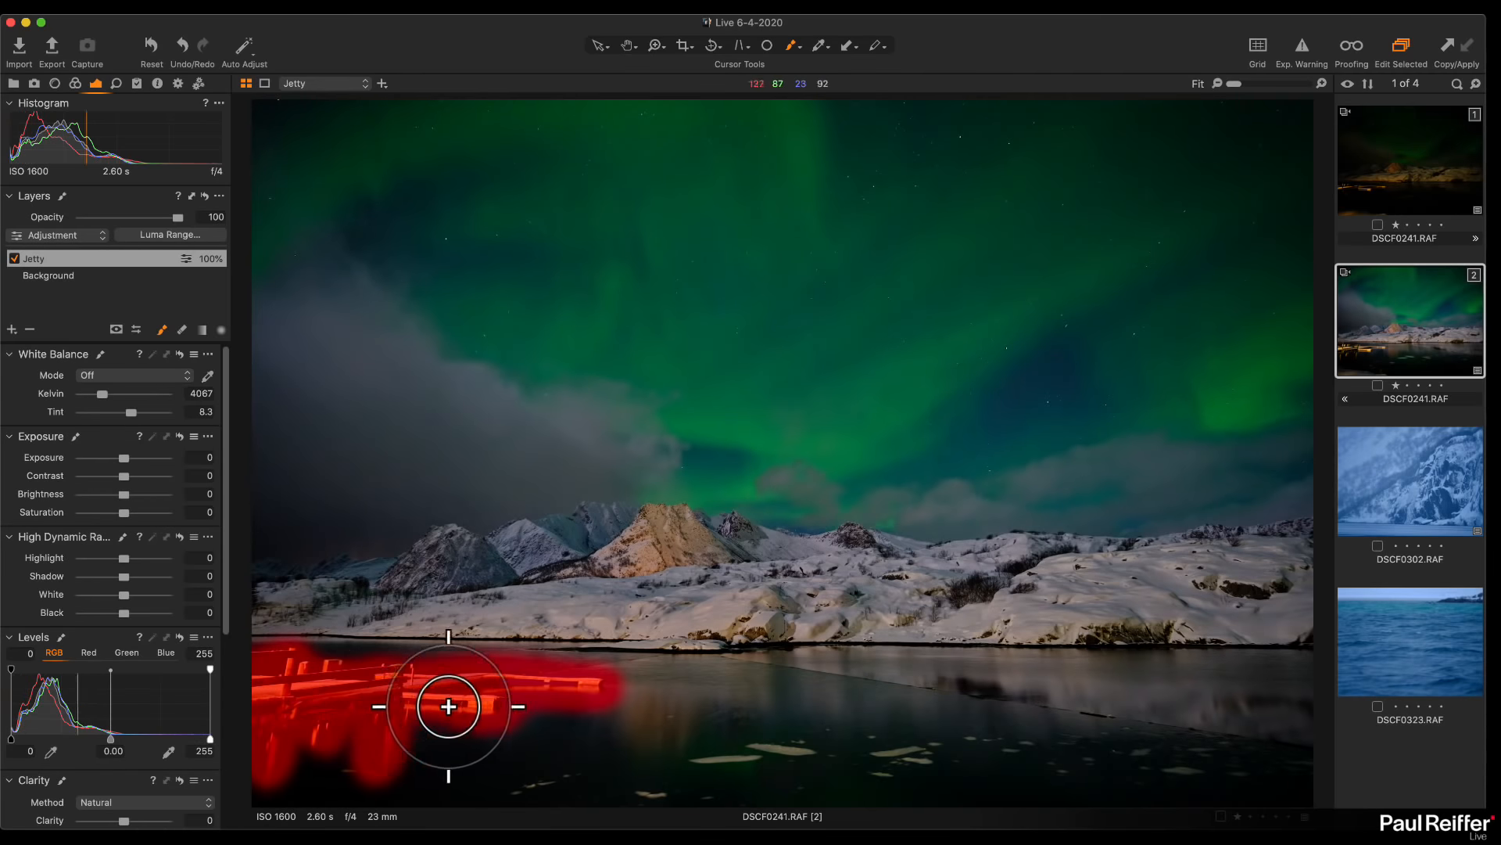
mouse_move(447, 708)
mouse_down()
mouse_move(352, 703)
mouse_move(315, 714)
mouse_move(334, 731)
mouse_move(276, 738)
mouse_move(416, 750)
mouse_up()
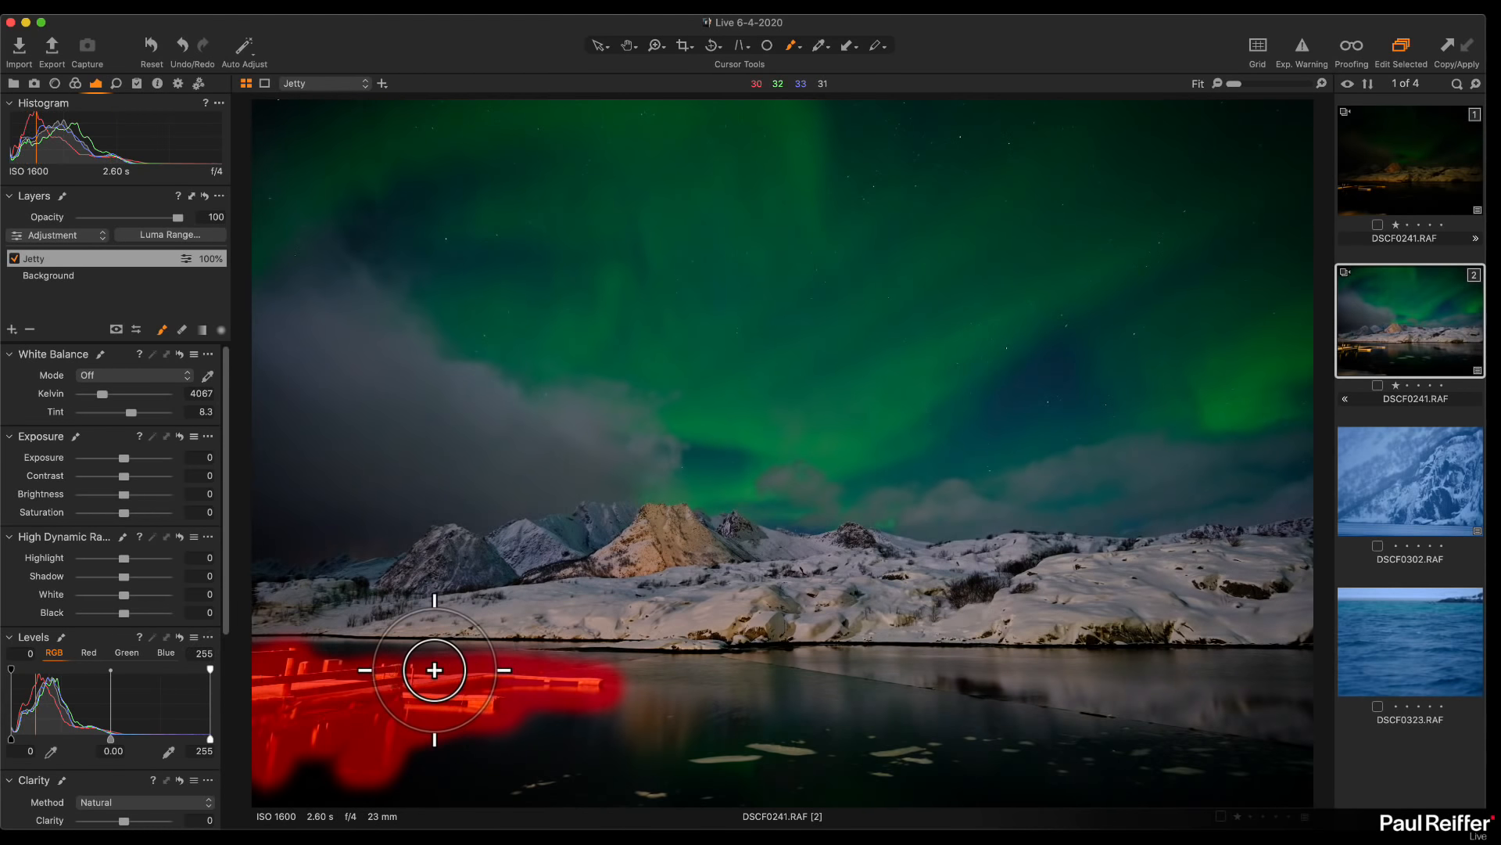
key(m)
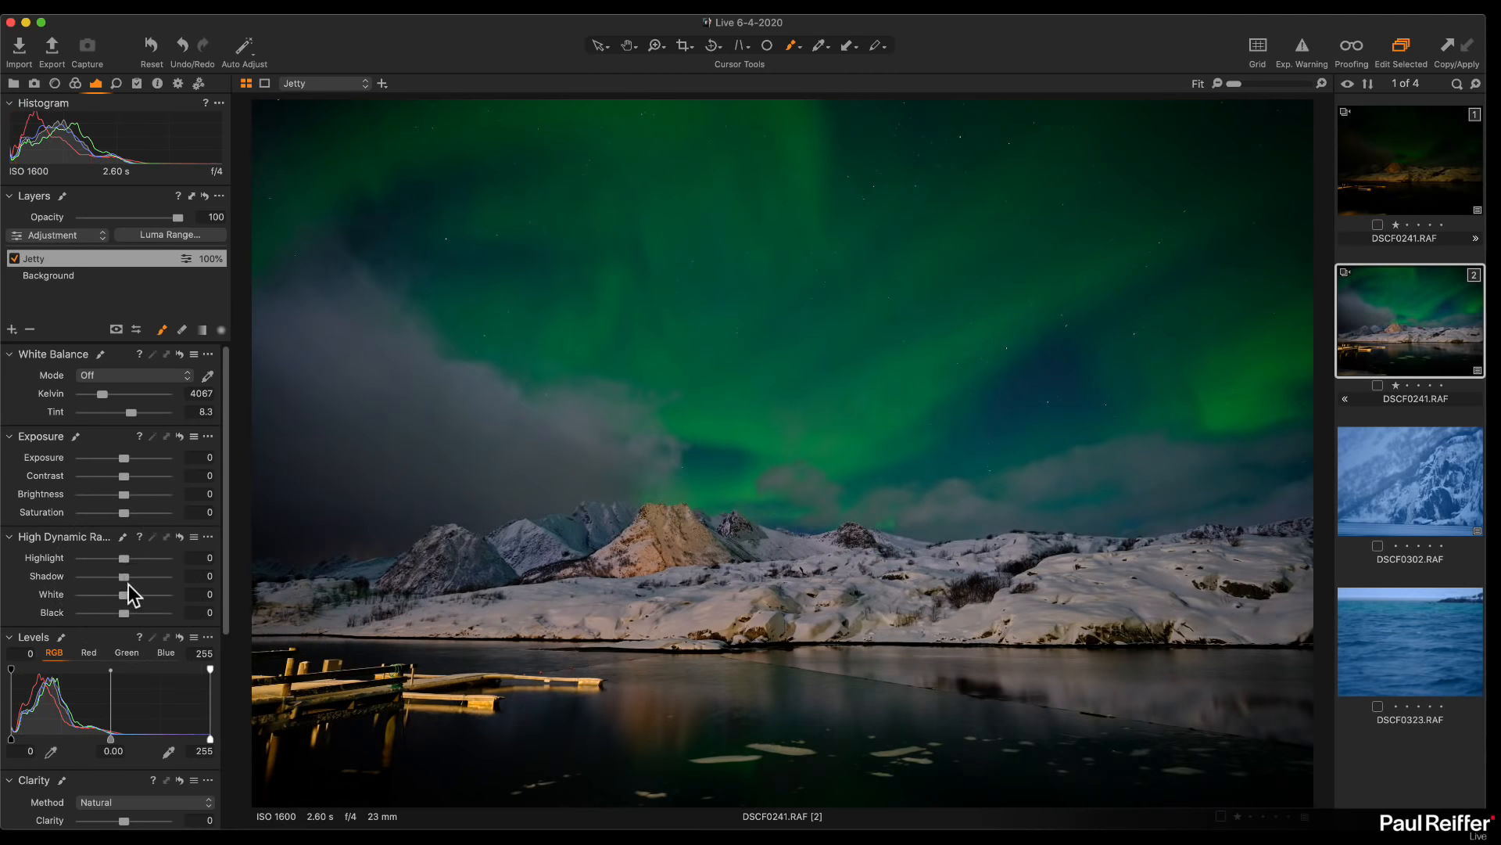
drag(125, 594, 124, 563)
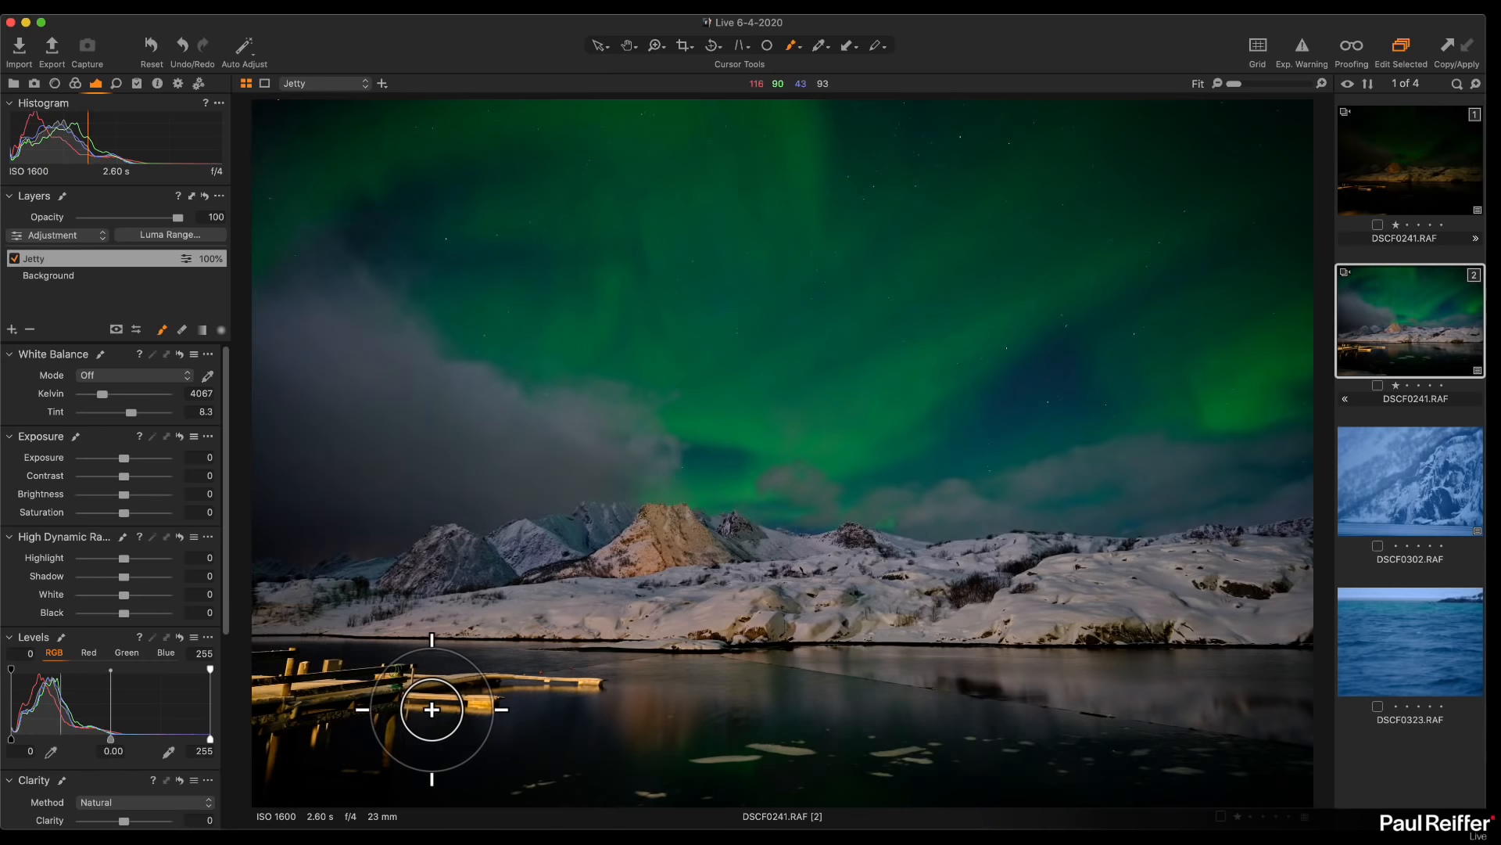
mouse_move(122, 460)
mouse_down()
mouse_move(90, 461)
mouse_move(123, 461)
mouse_up()
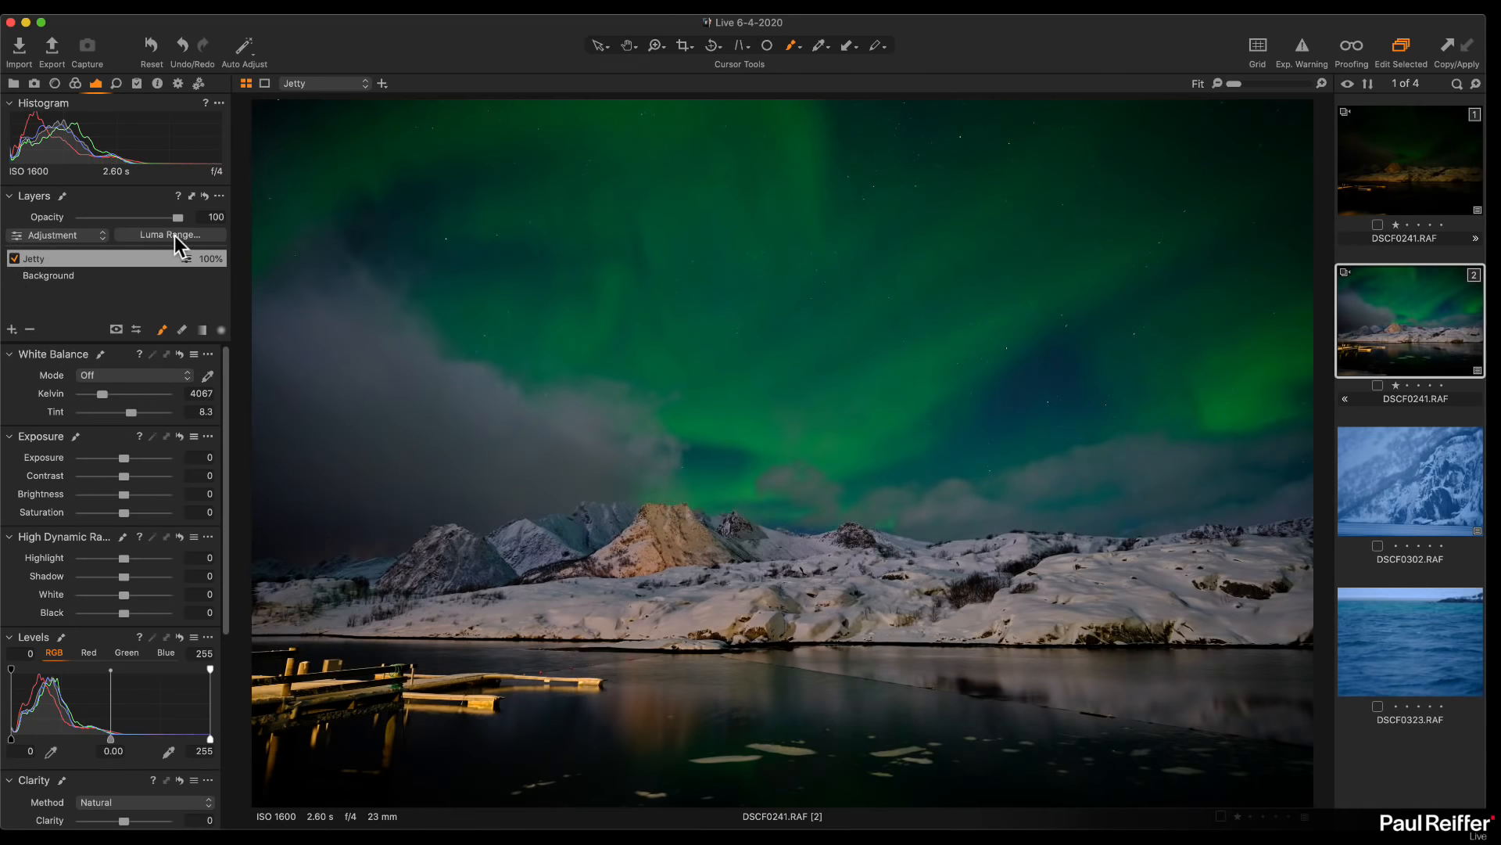
key(m)
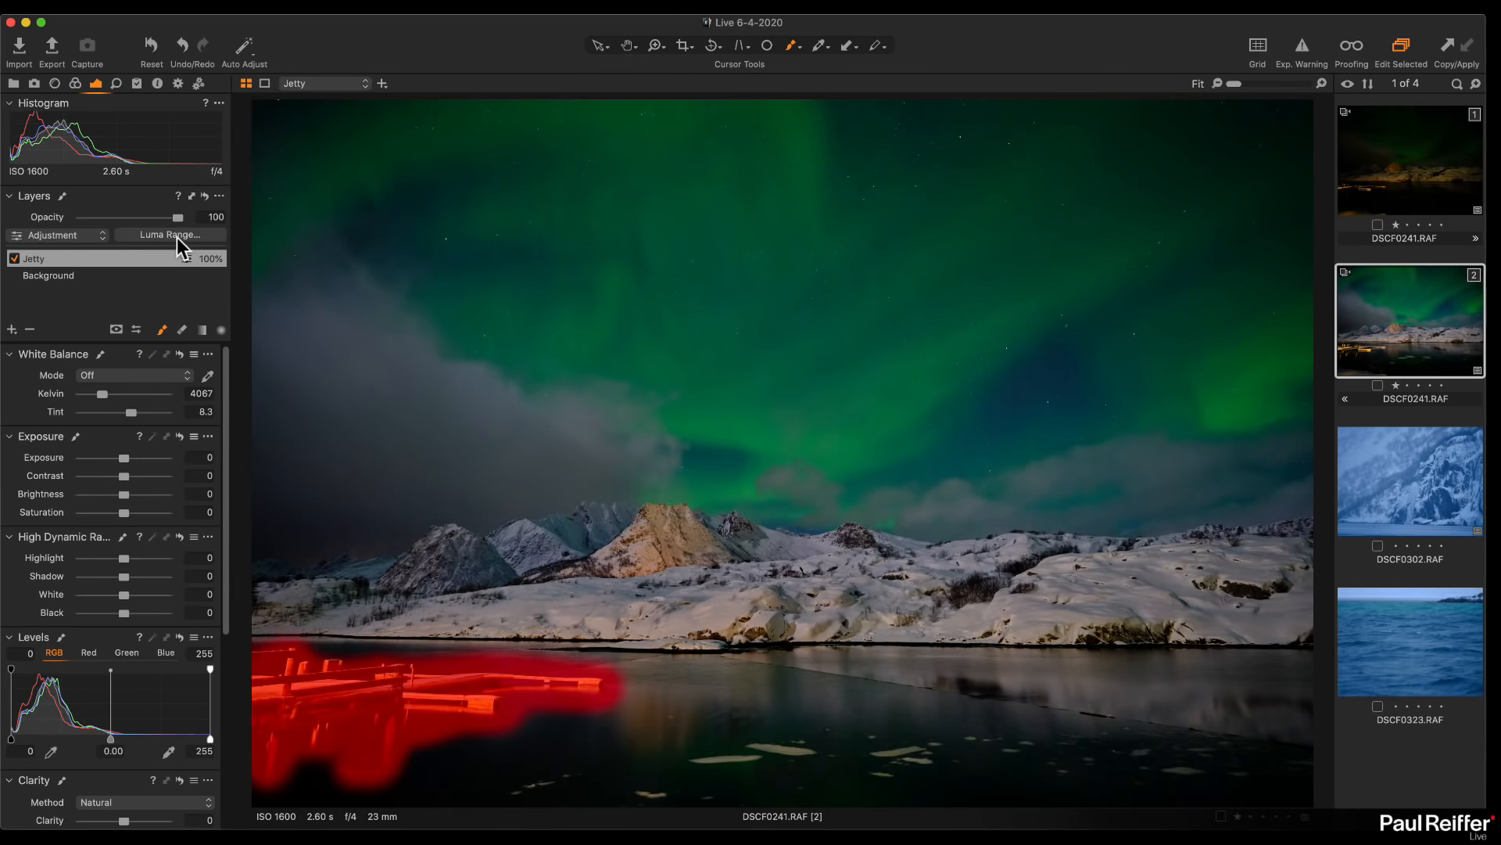
click(177, 237)
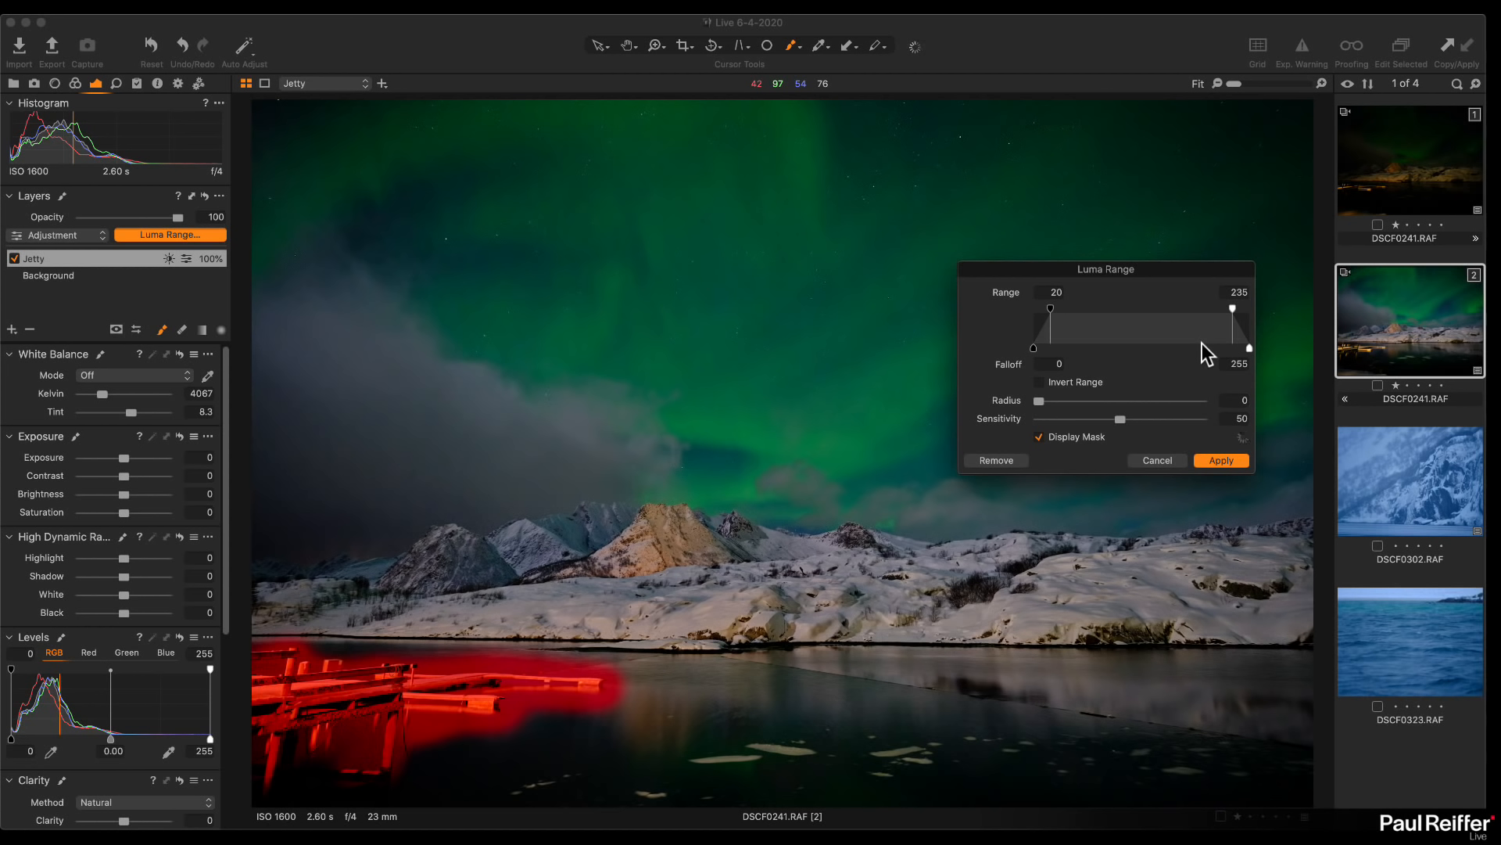
drag(1233, 308, 1287, 313)
drag(1049, 308, 876, 302)
drag(1249, 309, 1130, 347)
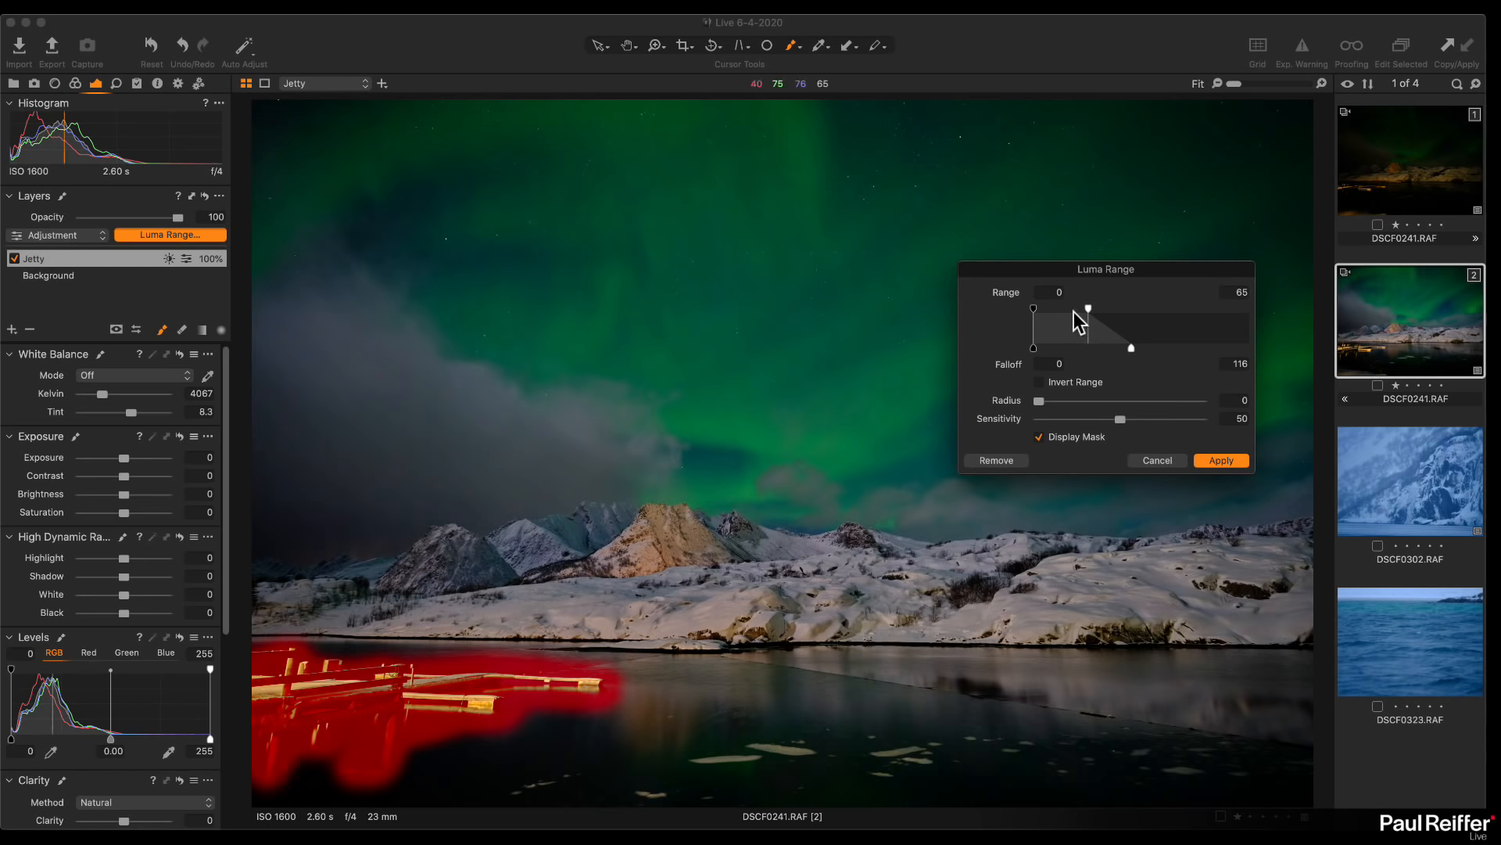
drag(1089, 310, 474, 172)
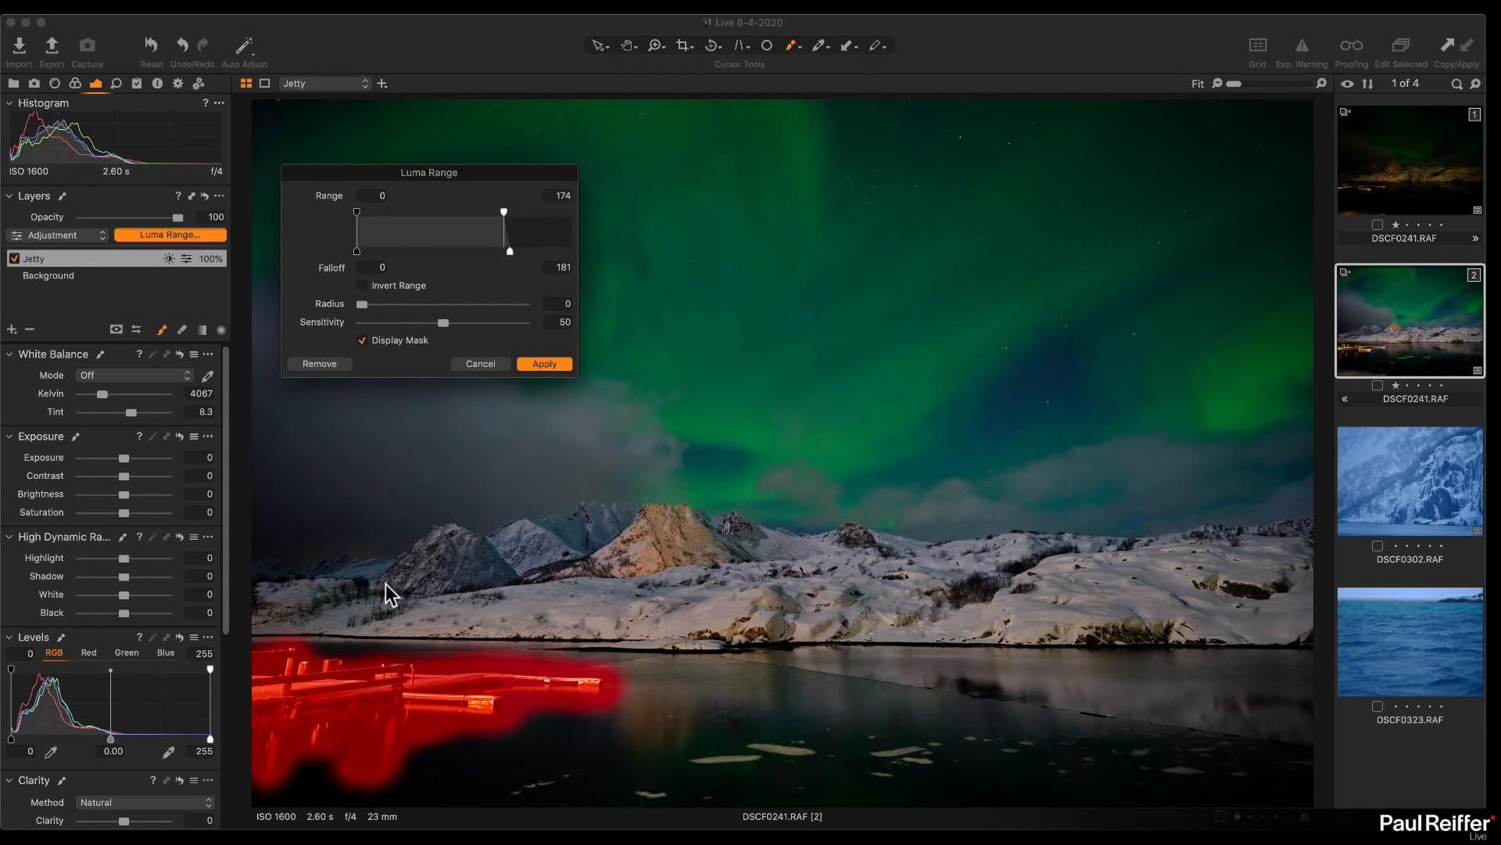
drag(356, 212, 439, 223)
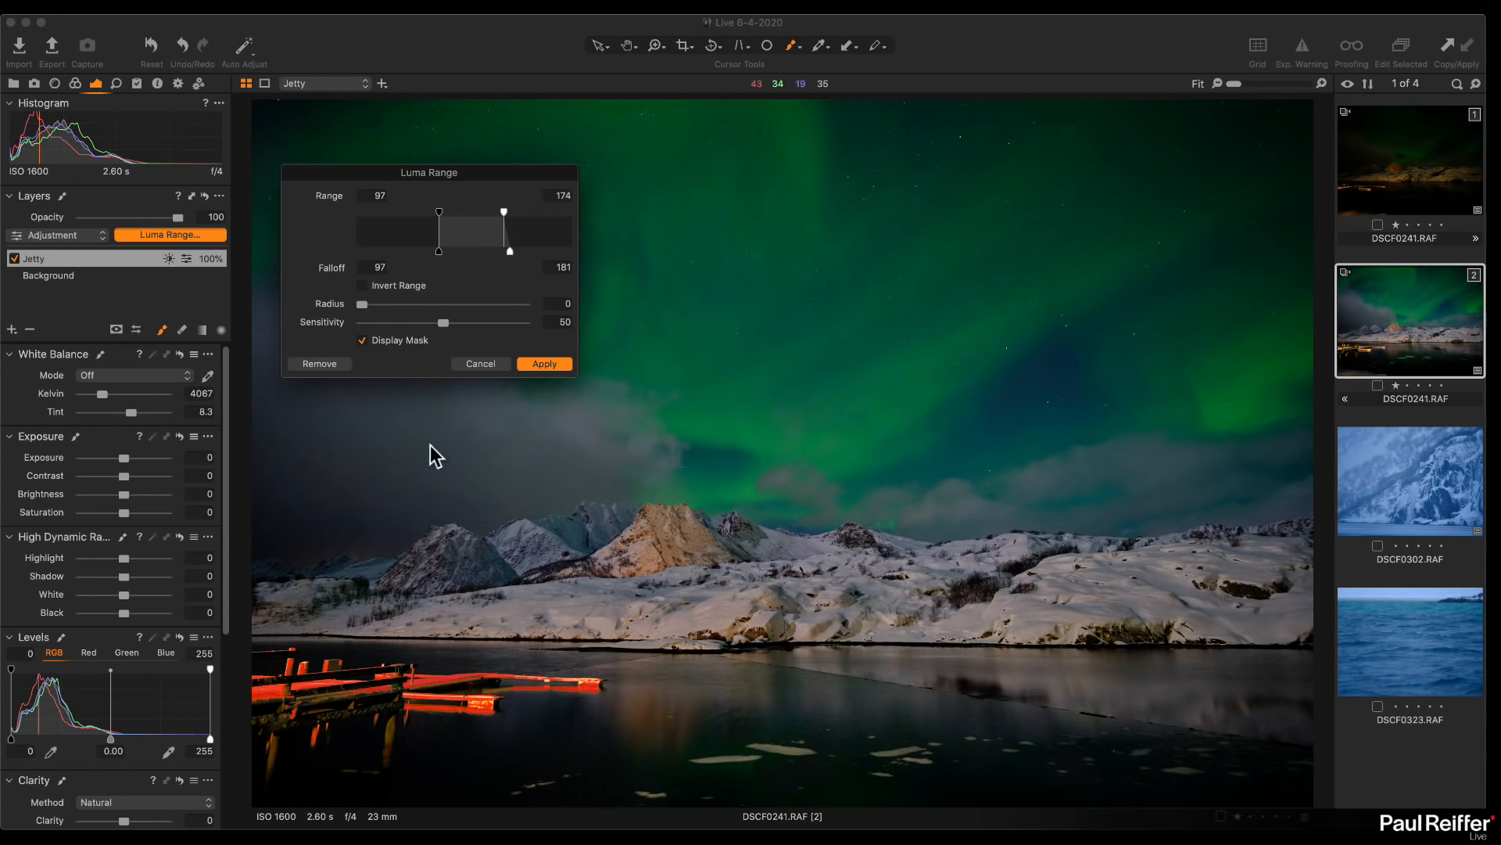
drag(438, 254, 418, 251)
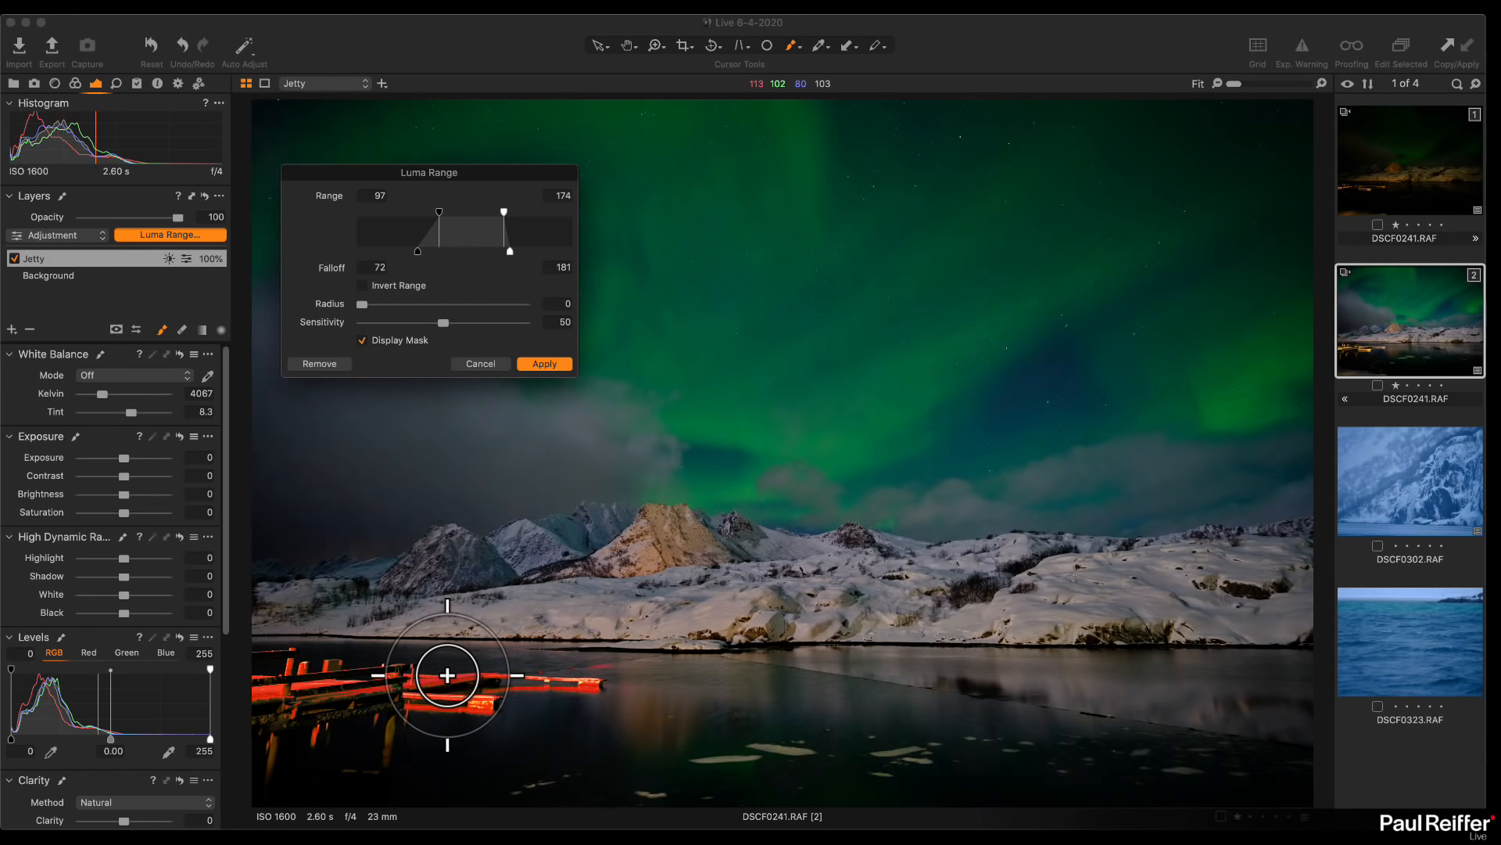
click(491, 362)
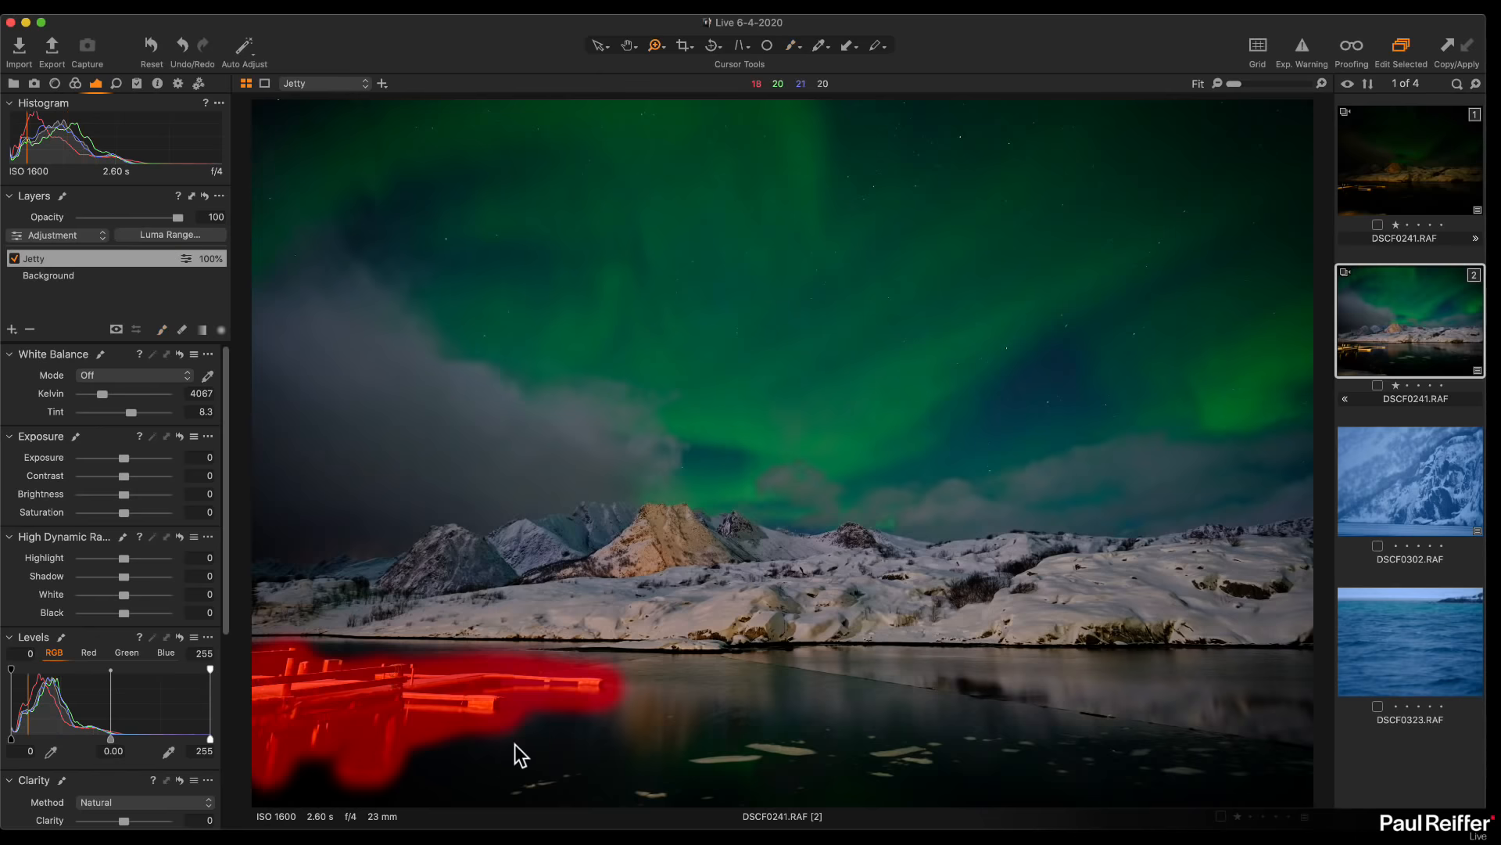
Restrict the Jetty mask to a Luma Range of 60–191 with falloff 60–218, checking it close up on the railings, and apply it
click(446, 684)
click(449, 683)
click(532, 529)
click(695, 521)
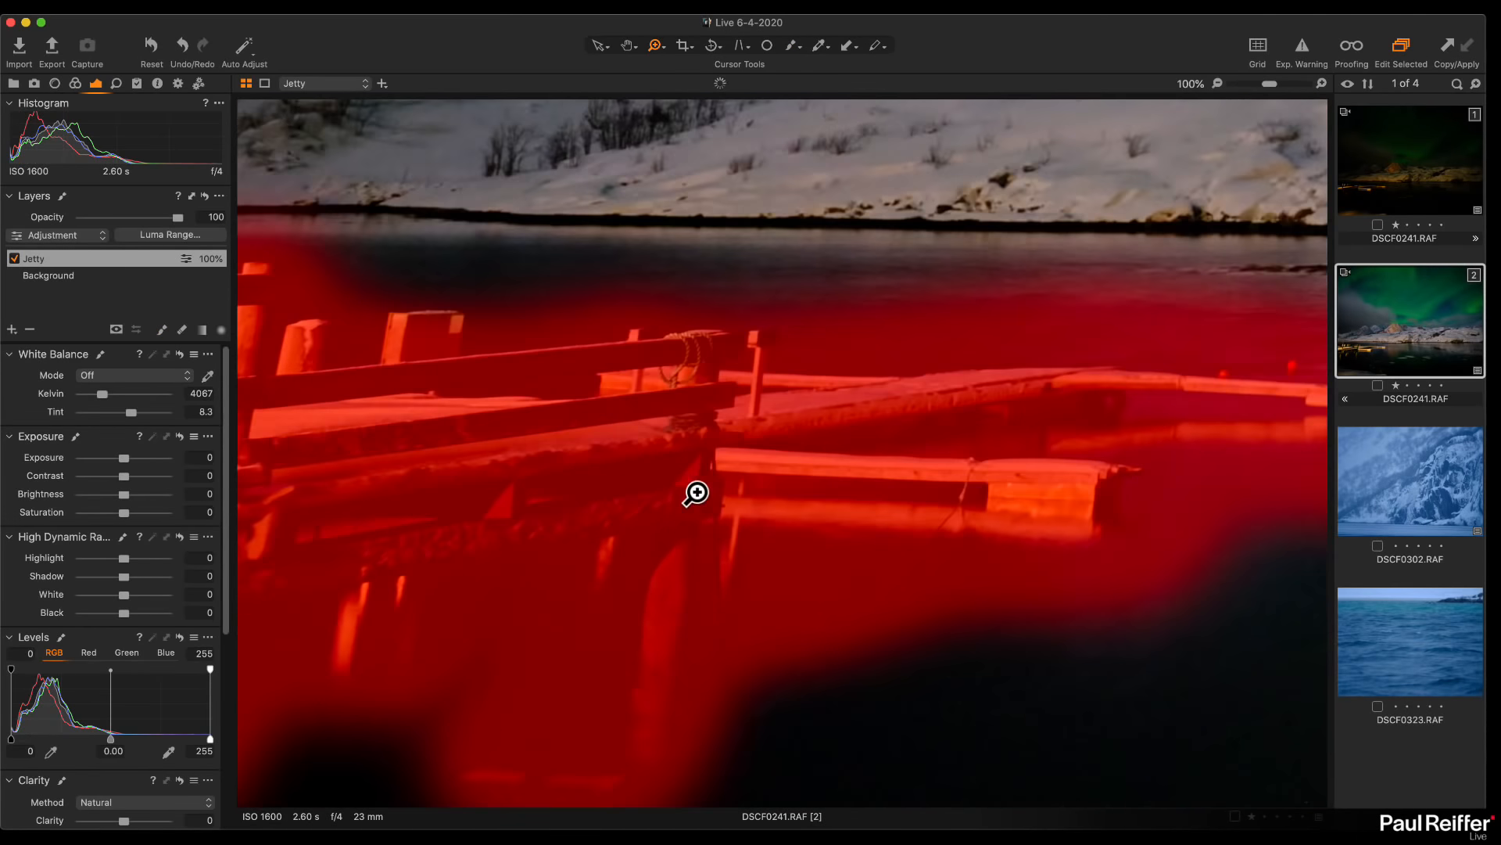
click(728, 435)
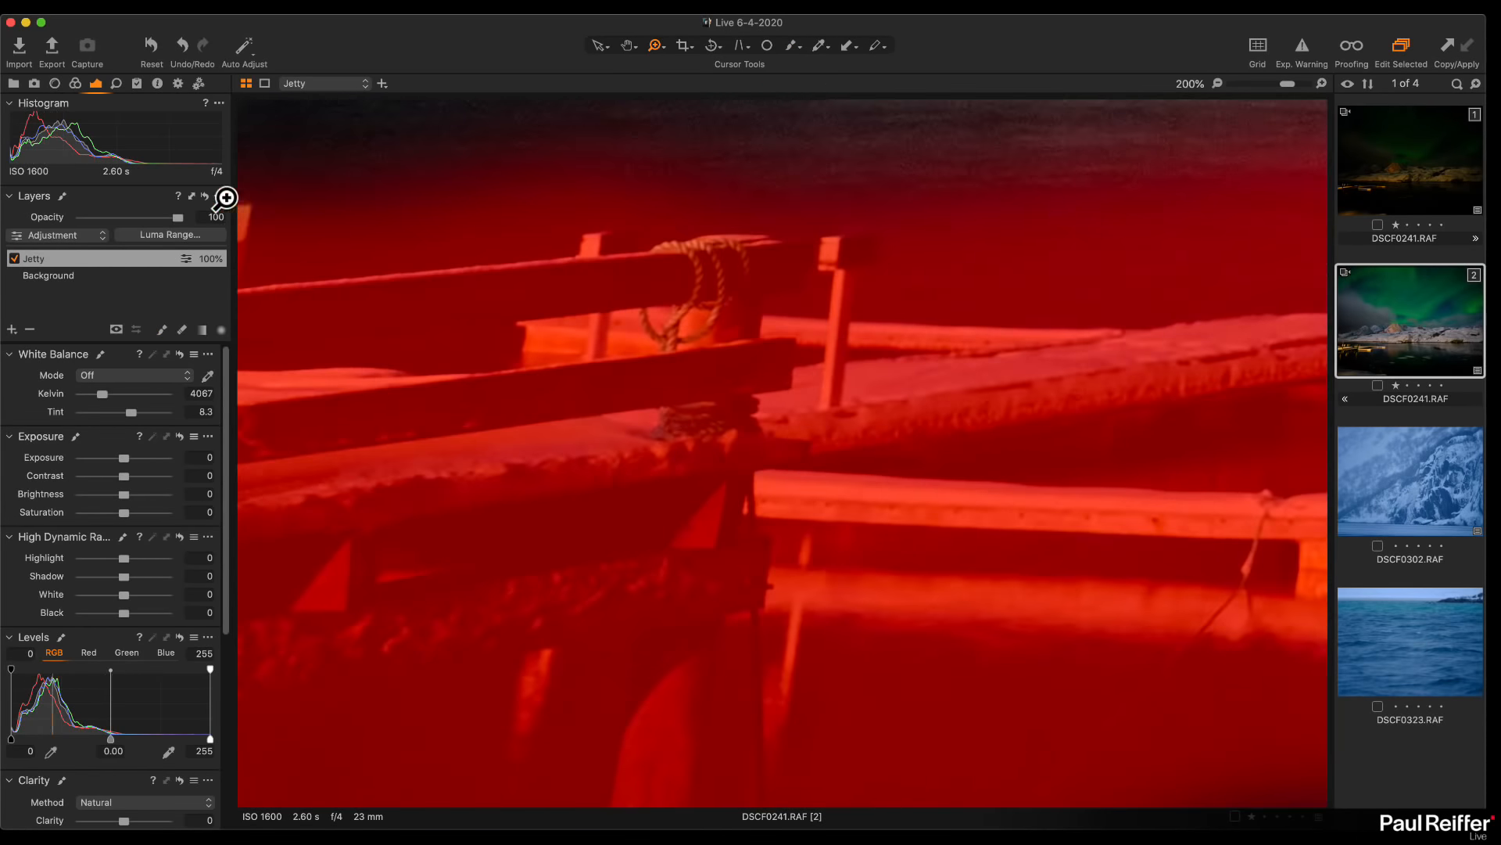
click(170, 235)
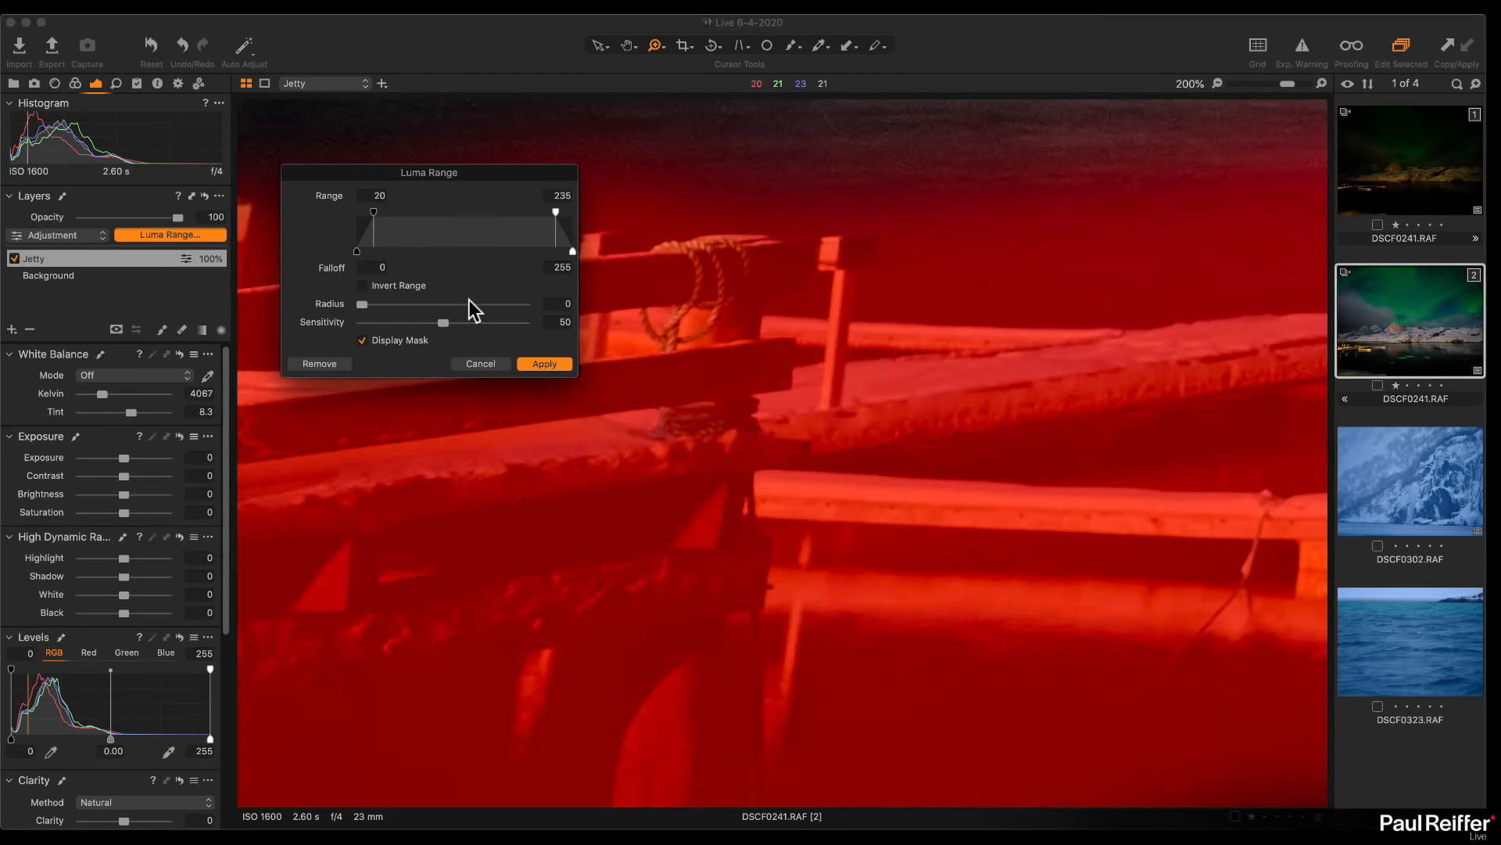
drag(556, 212, 518, 212)
drag(407, 181, 1035, 104)
drag(986, 173, 1037, 141)
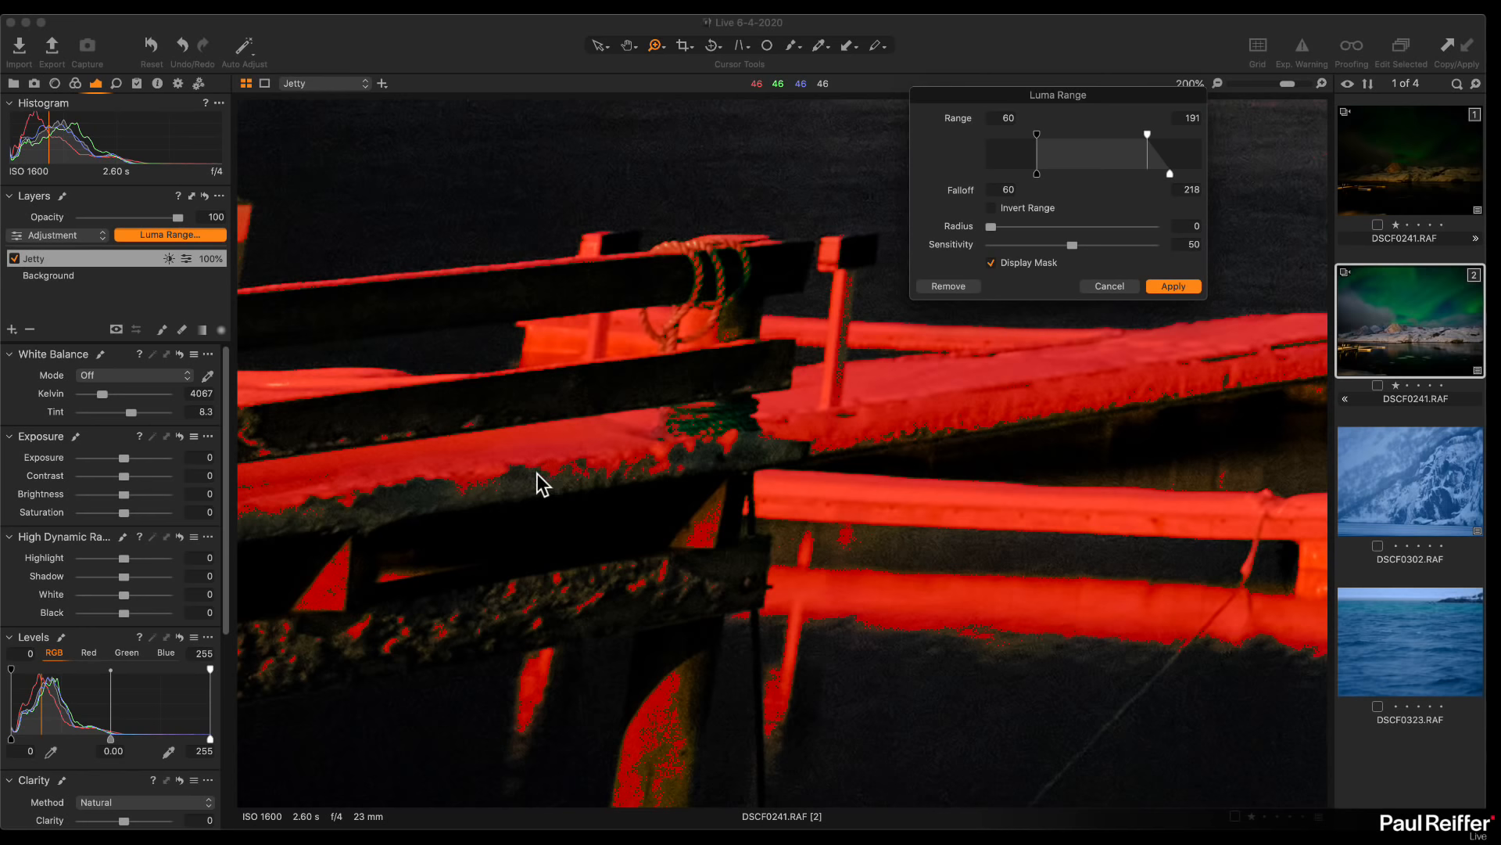
click(1173, 286)
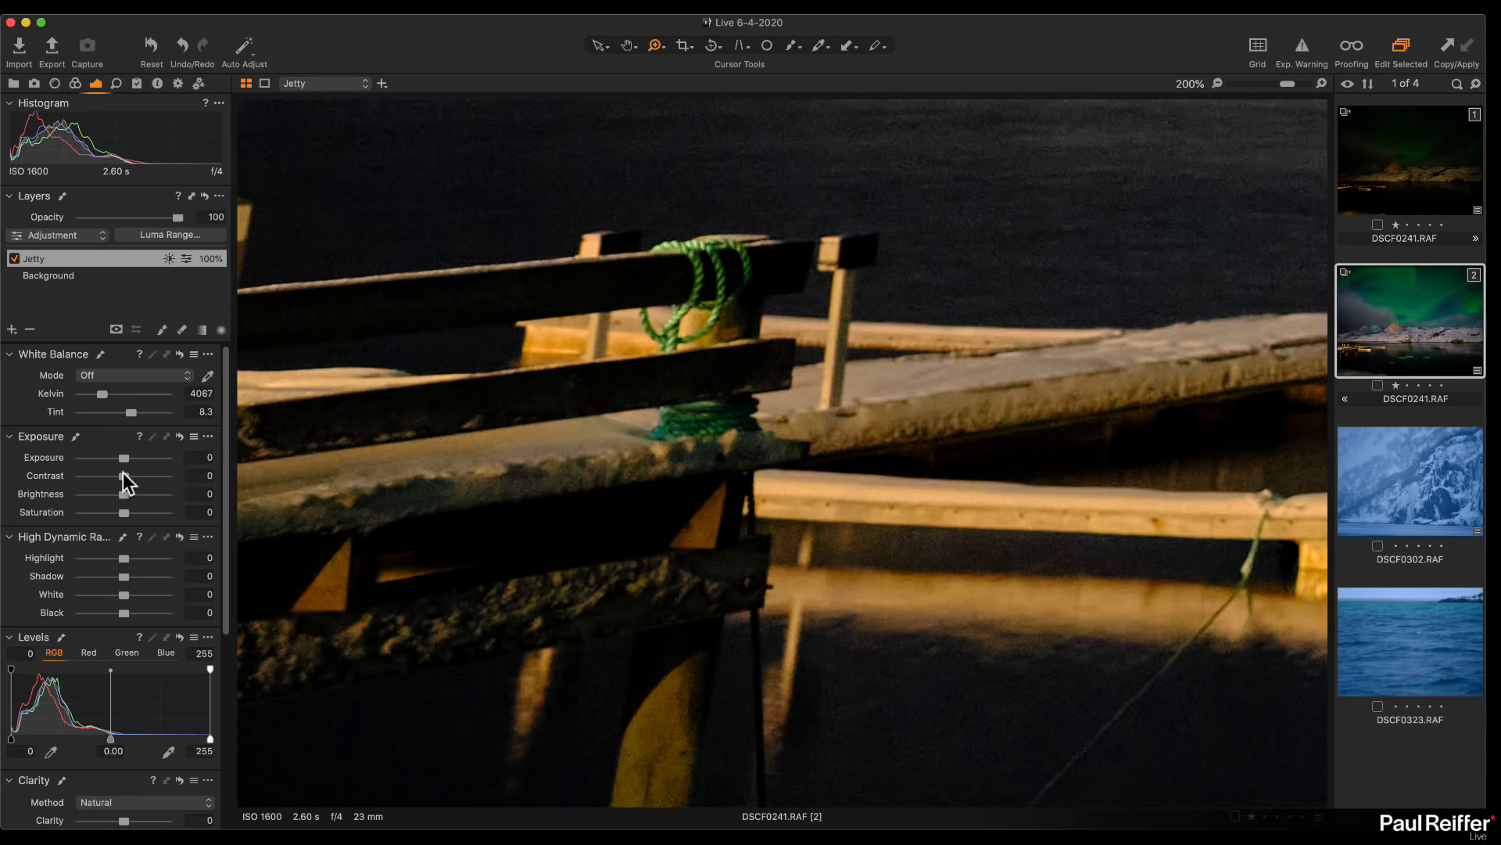
Set the Jetty layer's Exposure to -0.87 and inspect the mask edges along the railings
drag(124, 458, 115, 457)
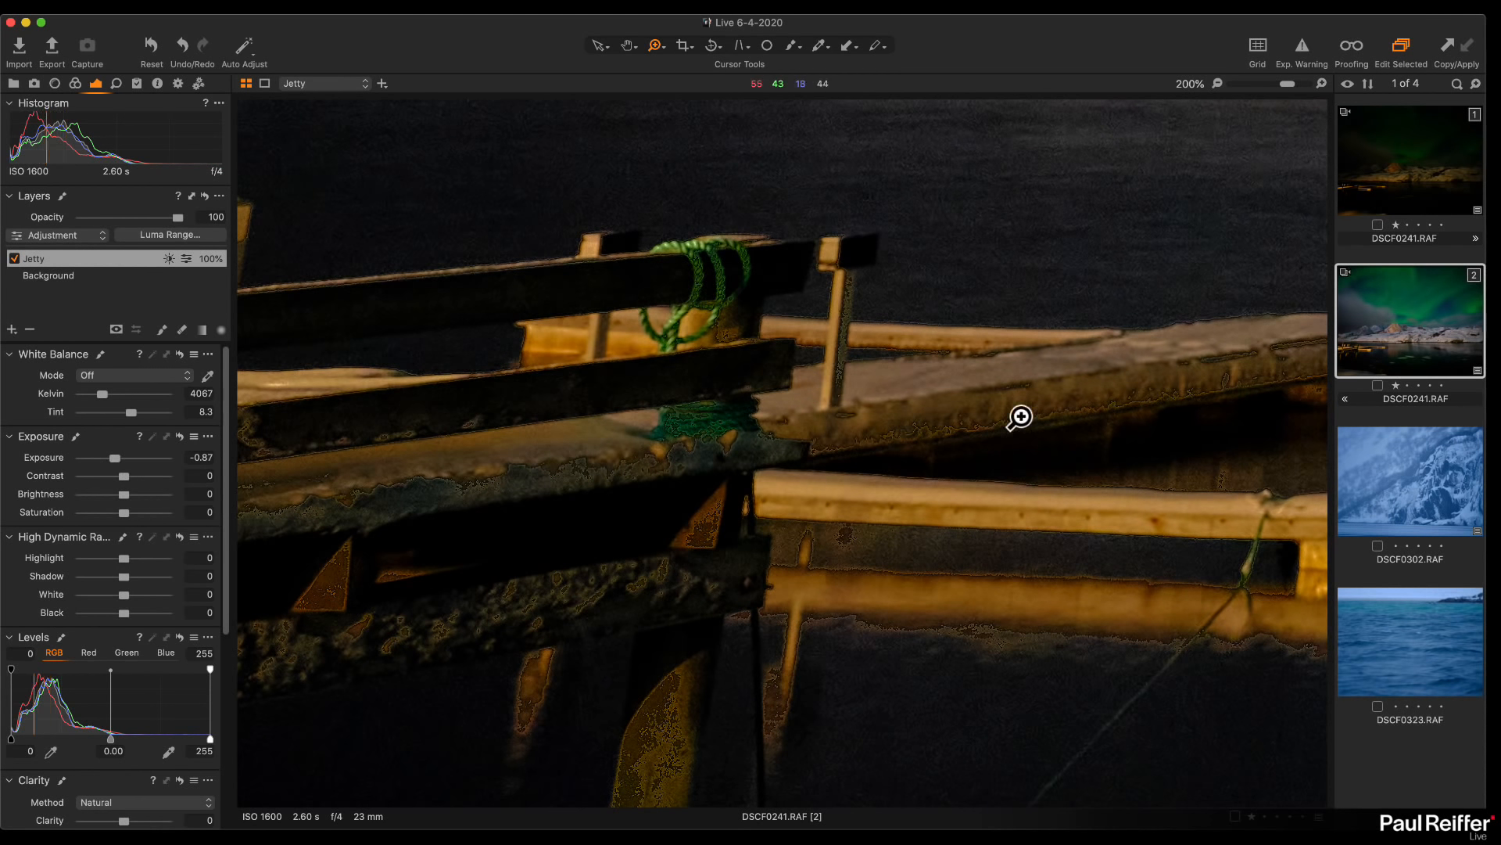
click(608, 469)
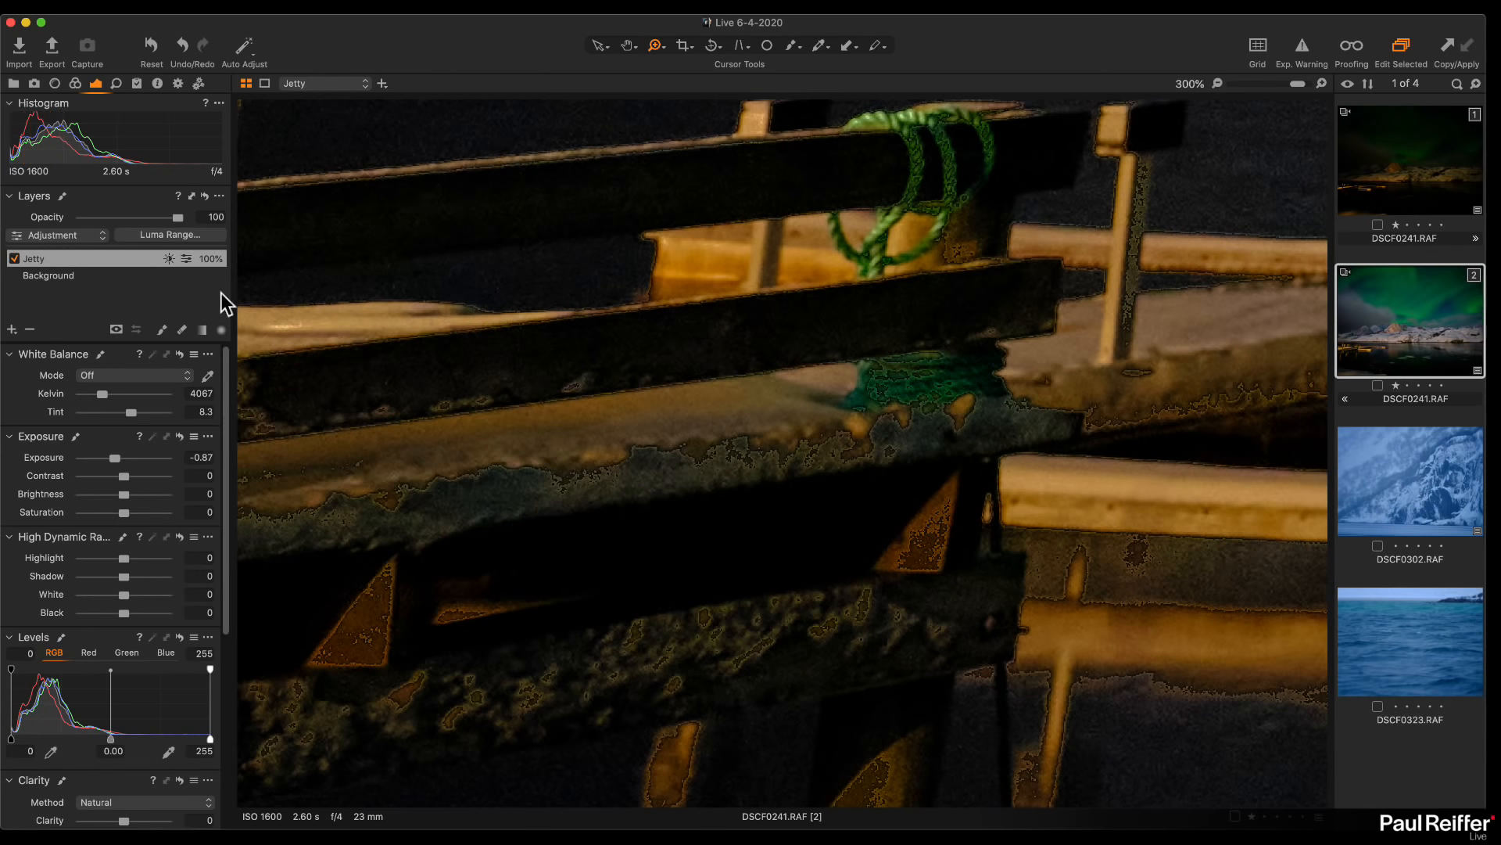
Refine the Jetty mask's Luma Range to 75–191 with falloff 34–218, apply it and check the jetty's edges
click(177, 235)
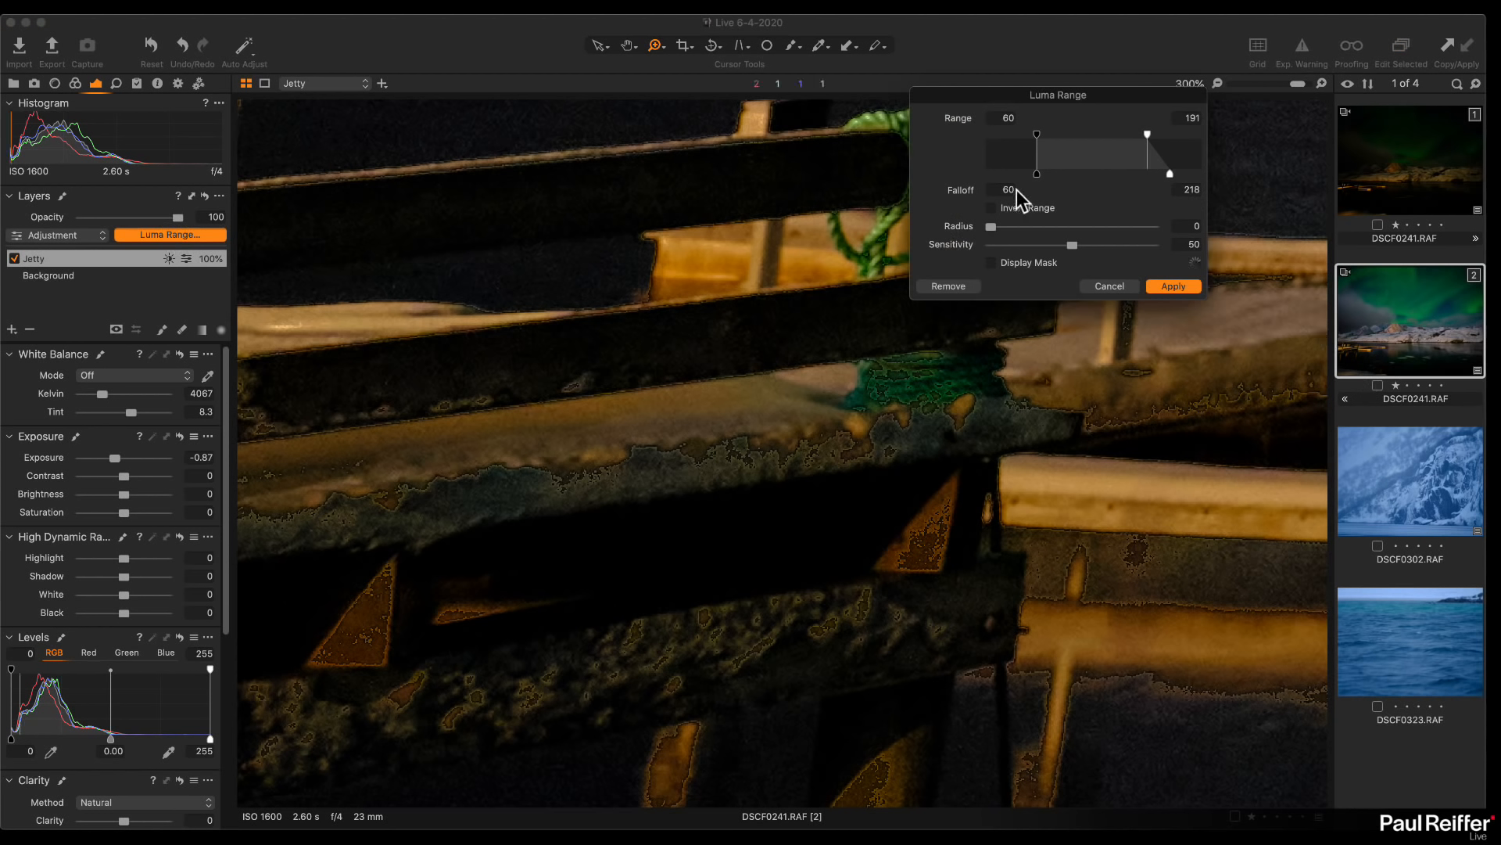
drag(1037, 173, 1004, 173)
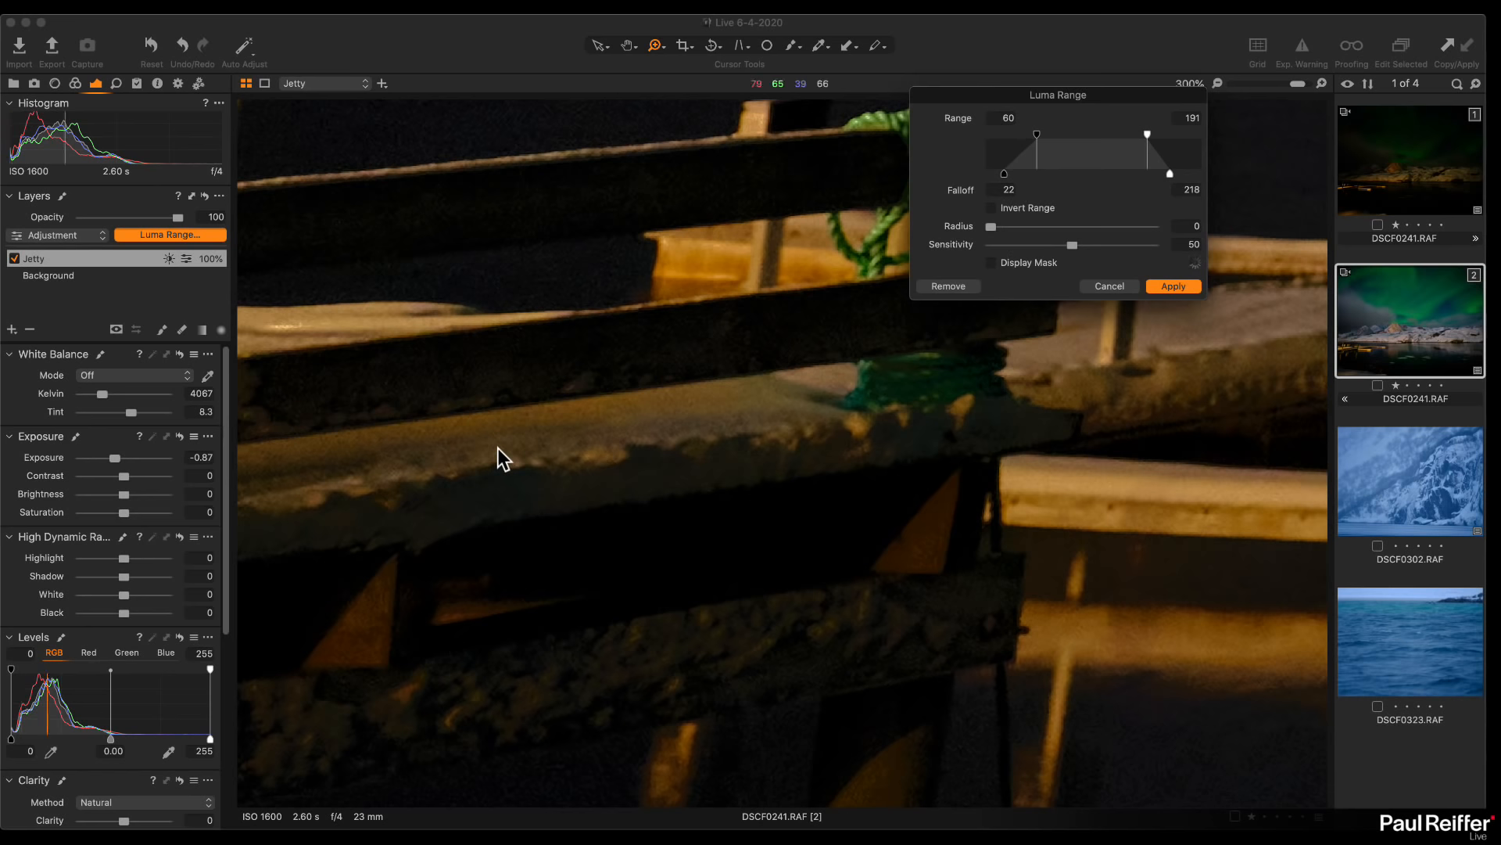
drag(1004, 173, 1037, 174)
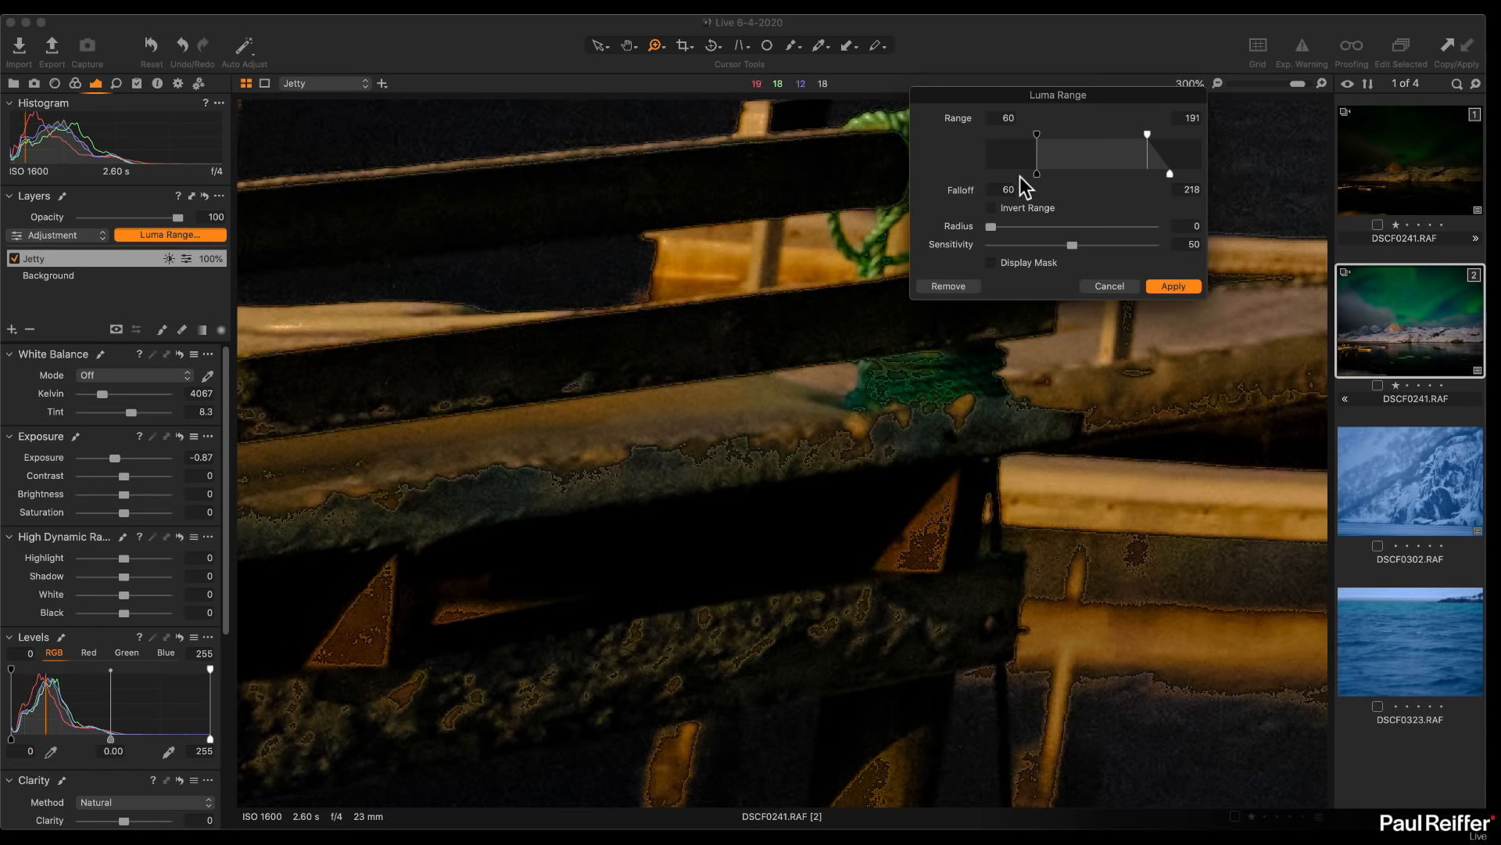
drag(1037, 133, 1017, 182)
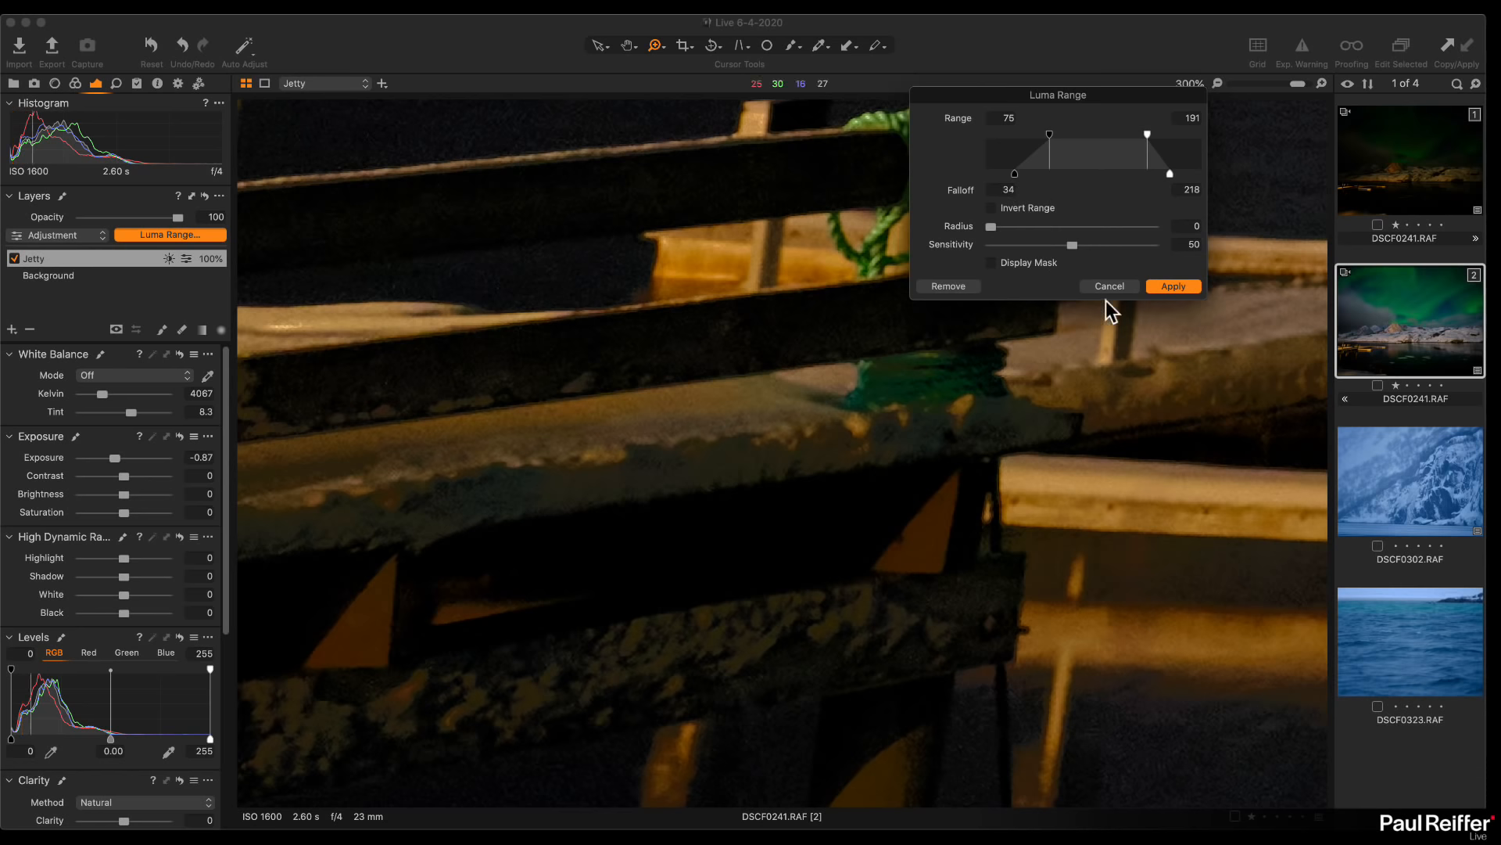
click(1176, 286)
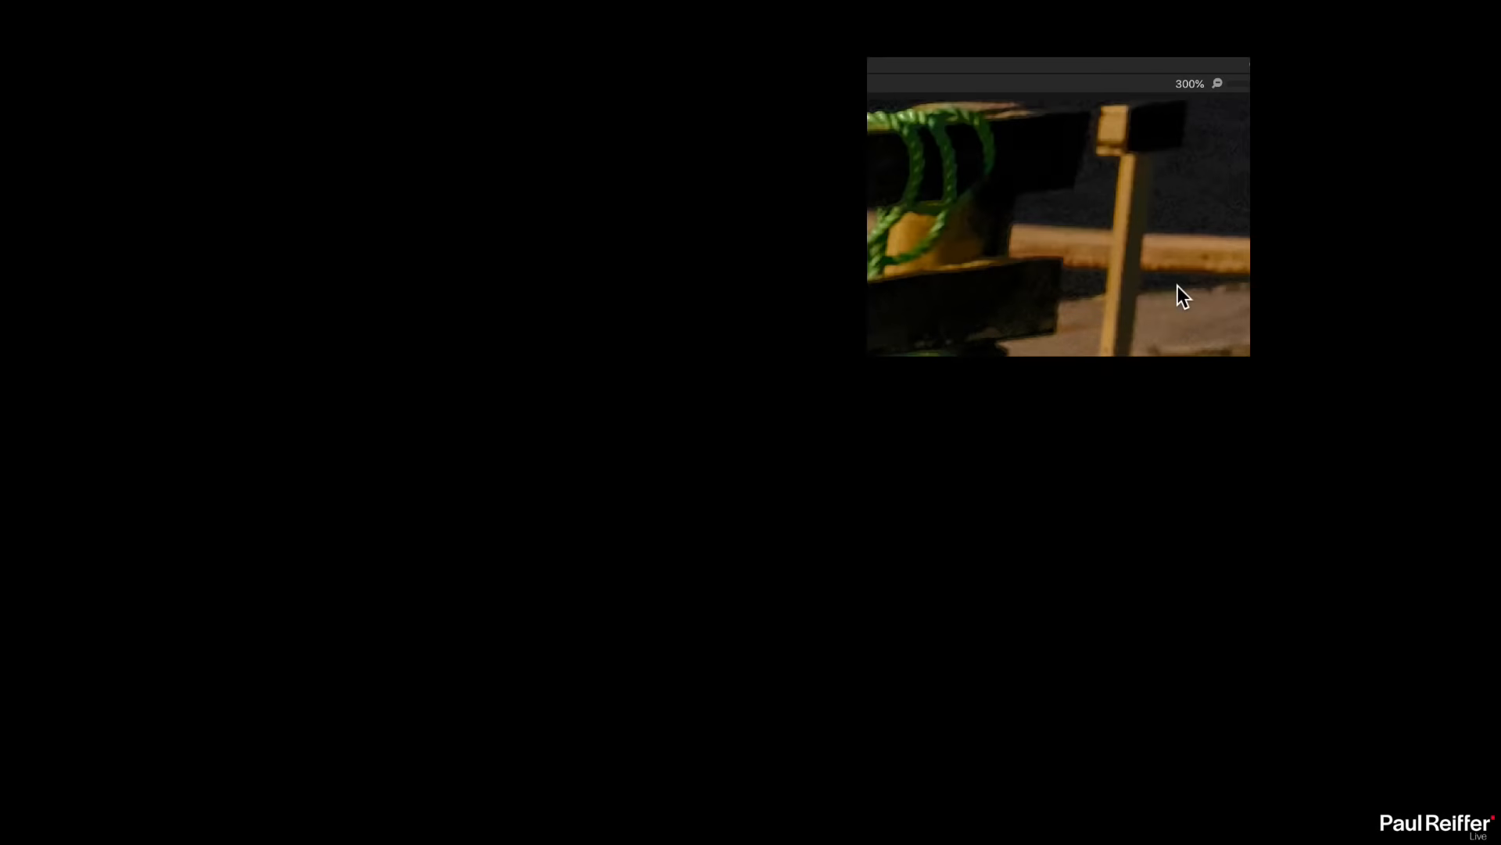
key(h)
double_click(849, 424)
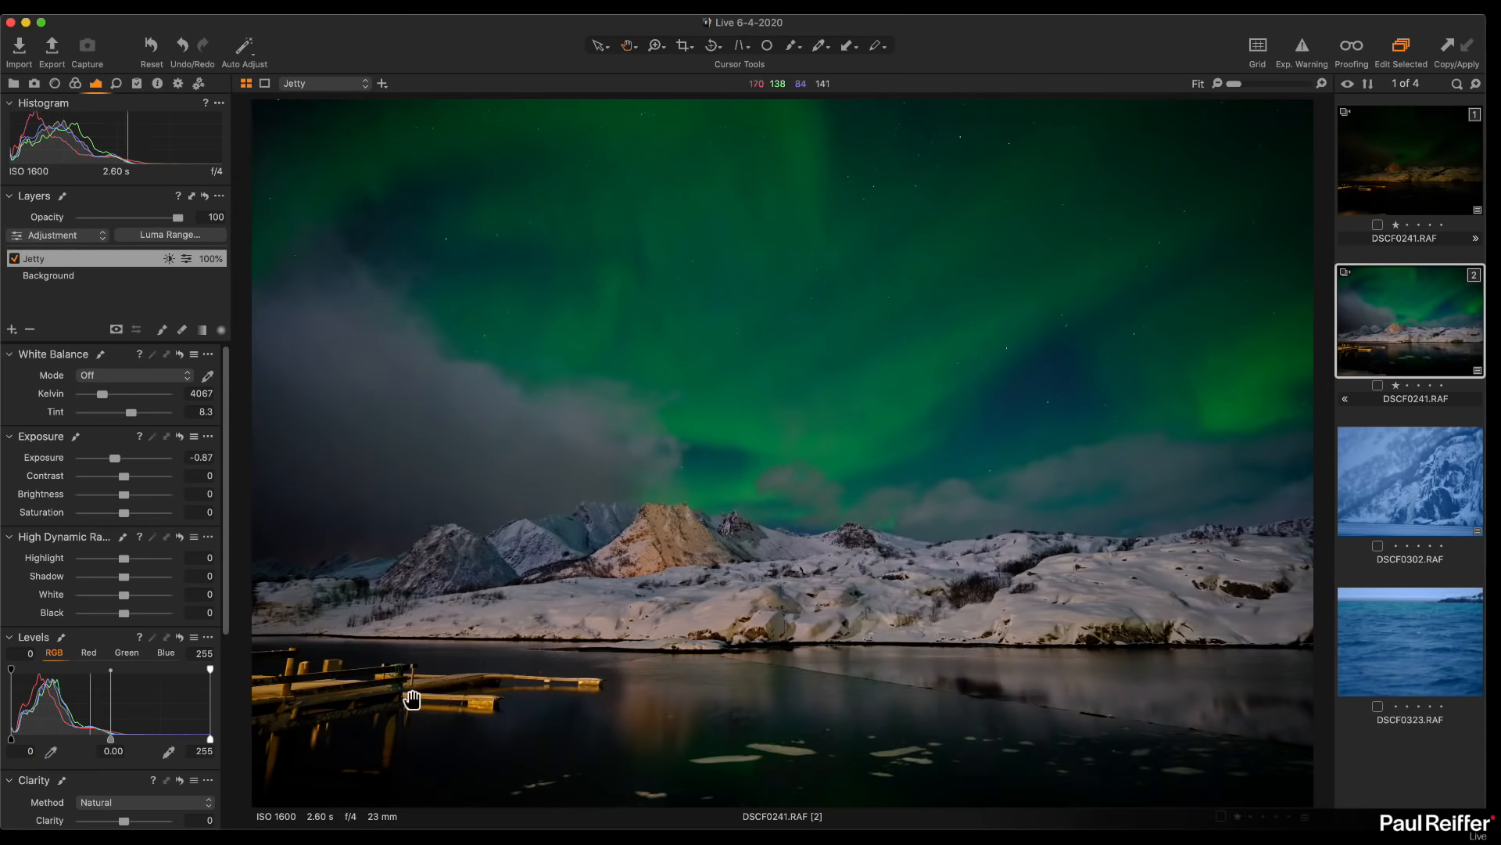
double_click(348, 701)
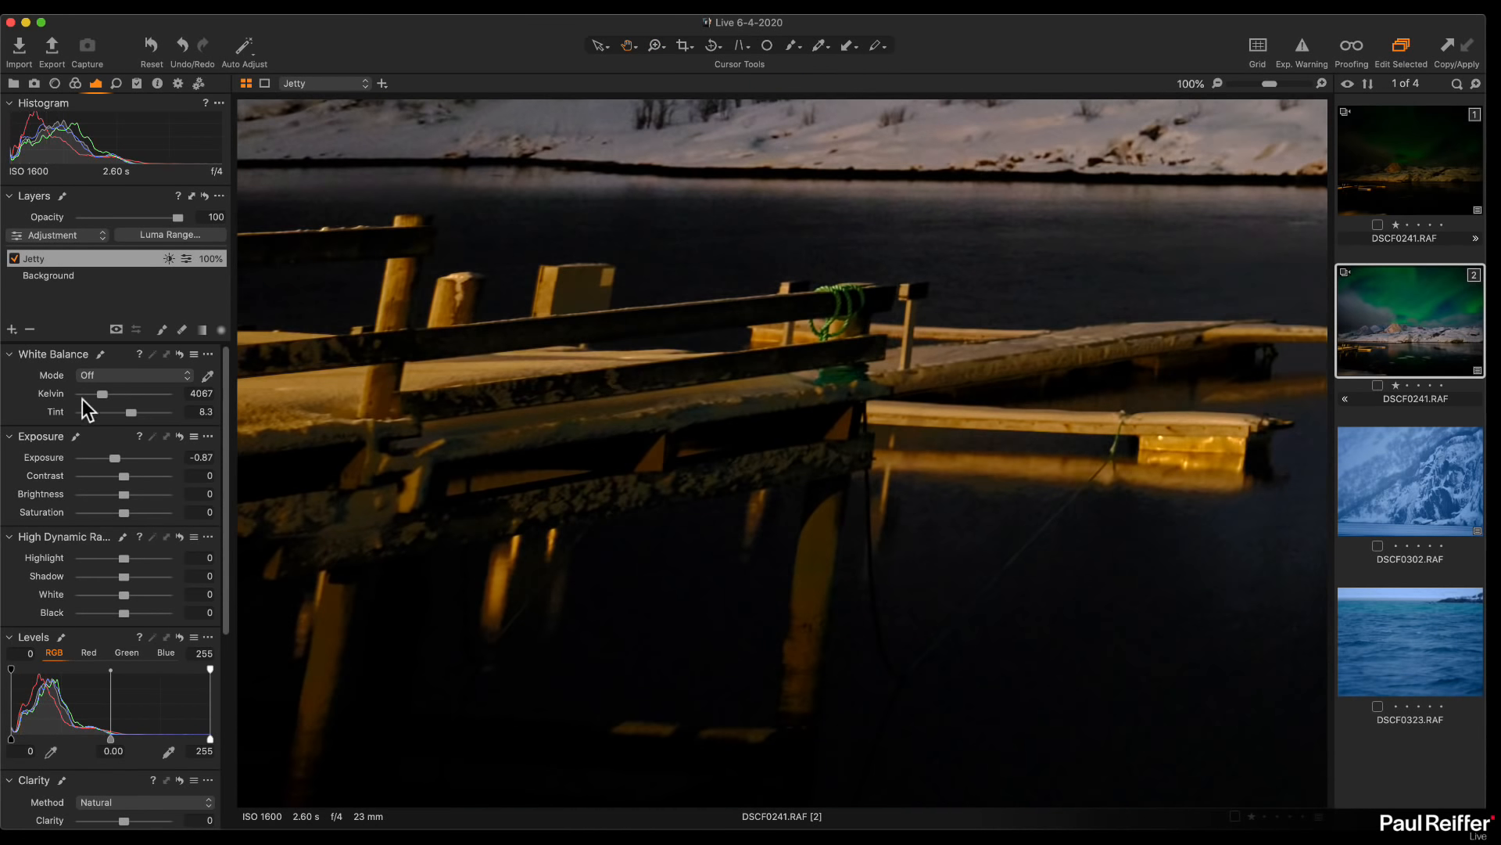
Set the Jetty layer's Exposure to -0.94, Brightness to -6 and Saturation to -29
drag(115, 458, 113, 463)
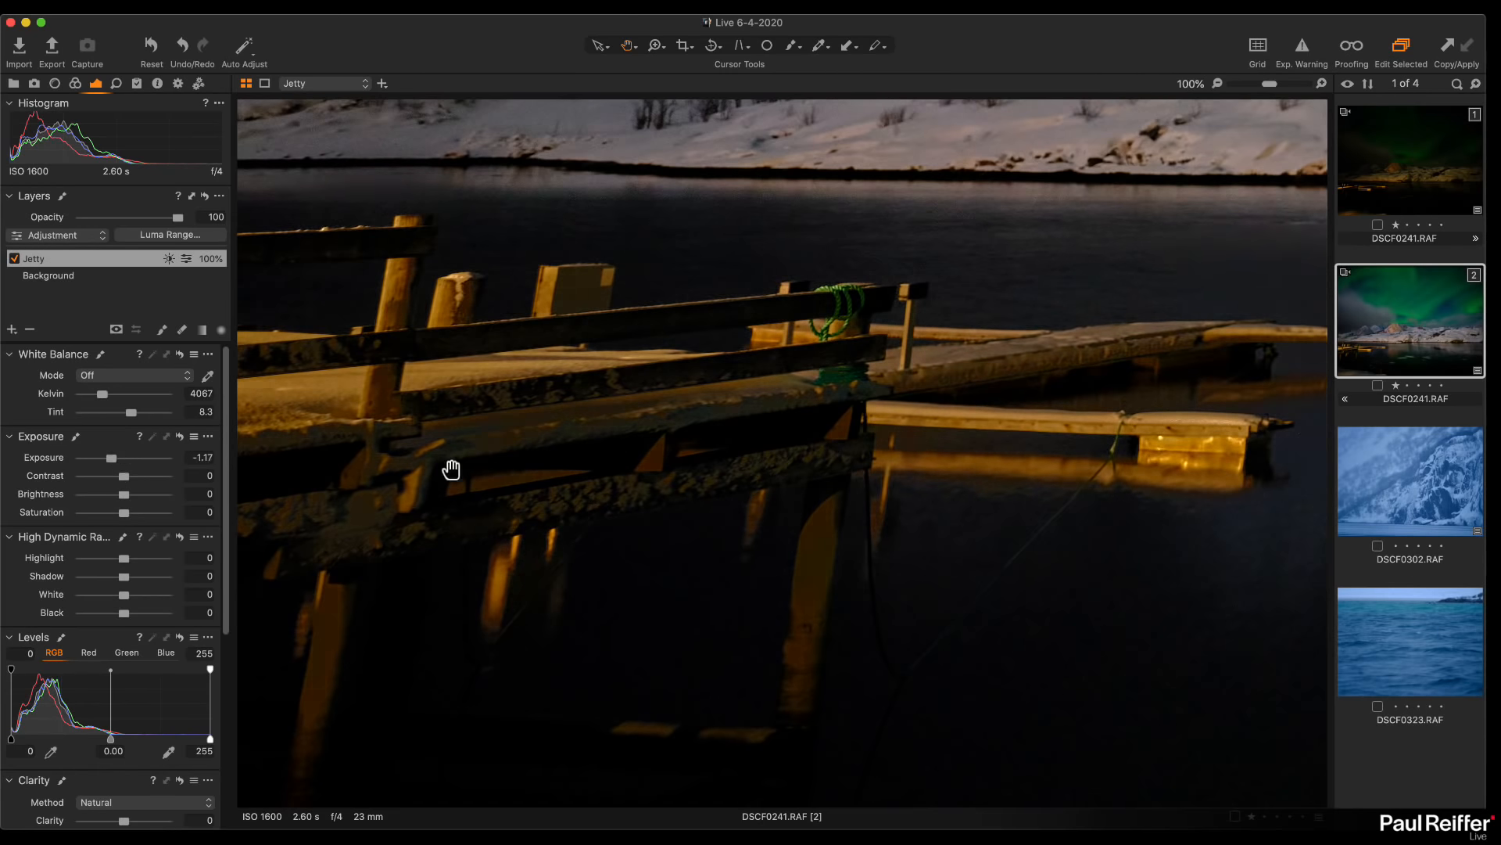
click(14, 259)
drag(112, 459, 114, 461)
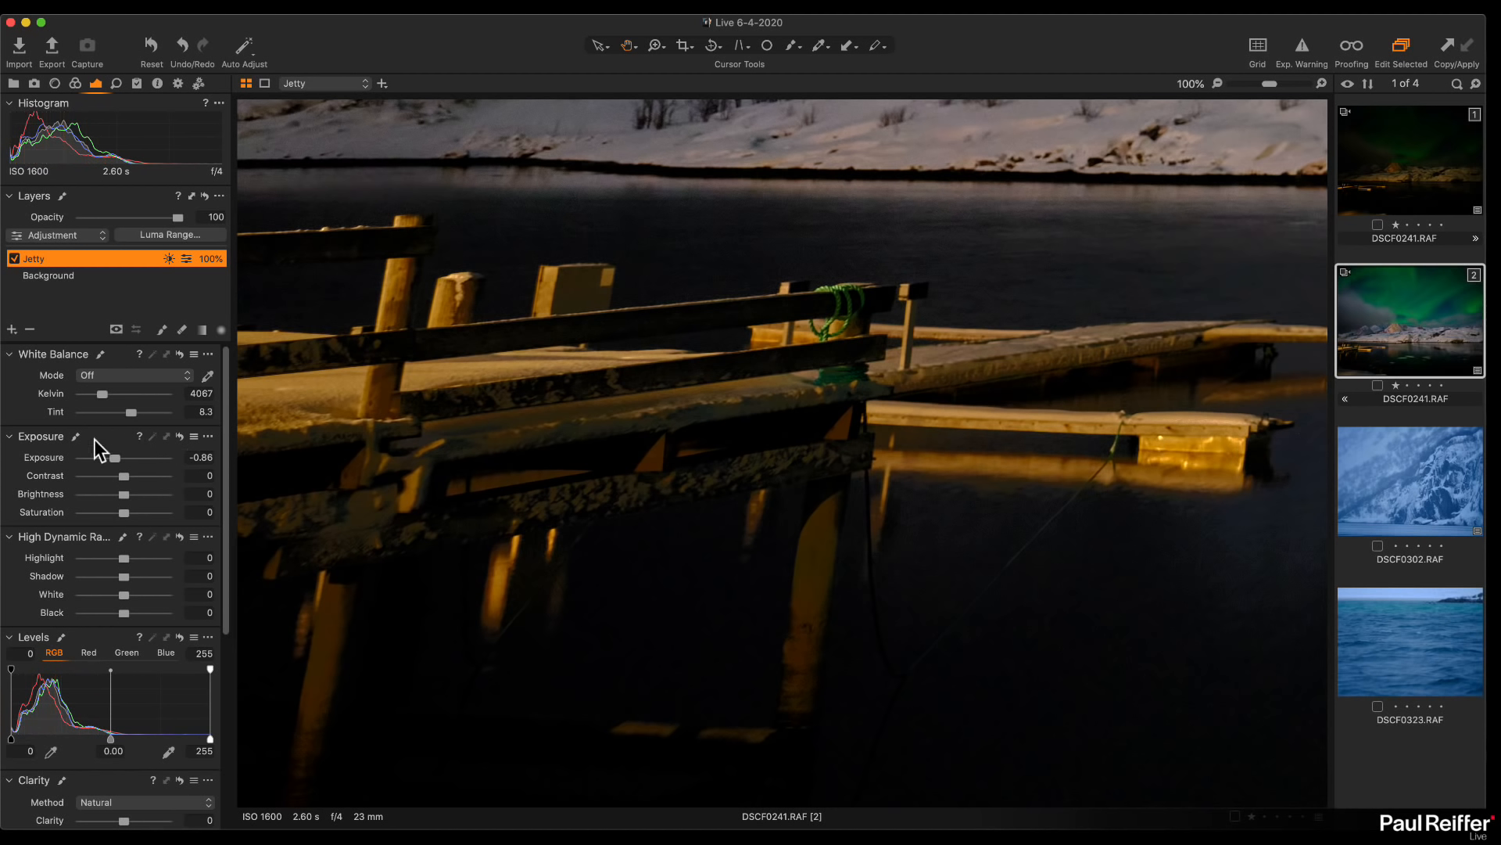
mouse_move(120, 514)
mouse_down()
mouse_move(107, 517)
mouse_move(121, 498)
mouse_up()
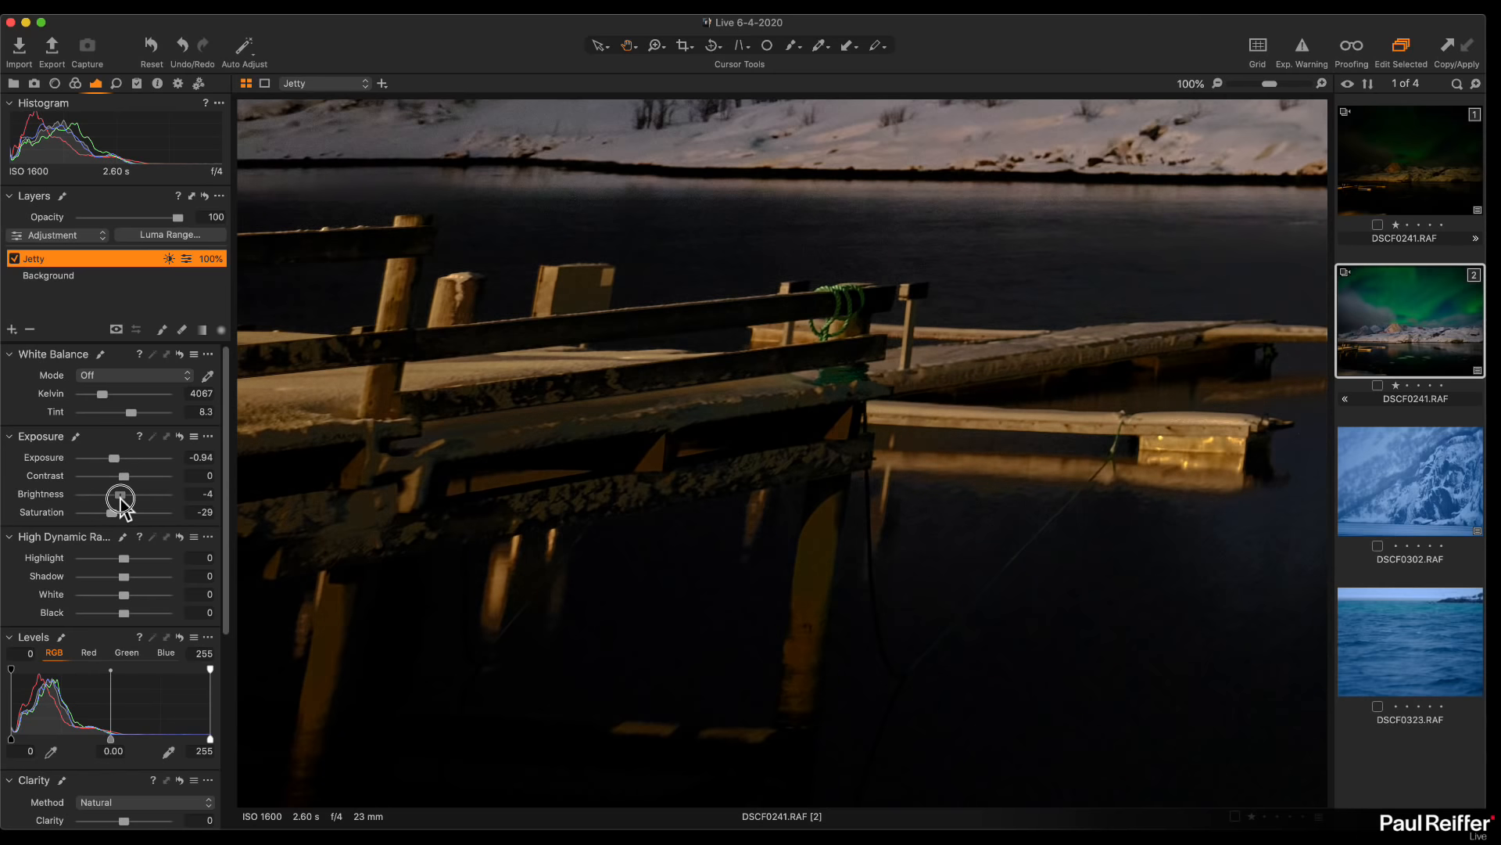
Compare the far pontoons and surrounding water with the Jetty layer switched off and on
drag(1156, 365, 570, 446)
drag(1106, 536, 959, 529)
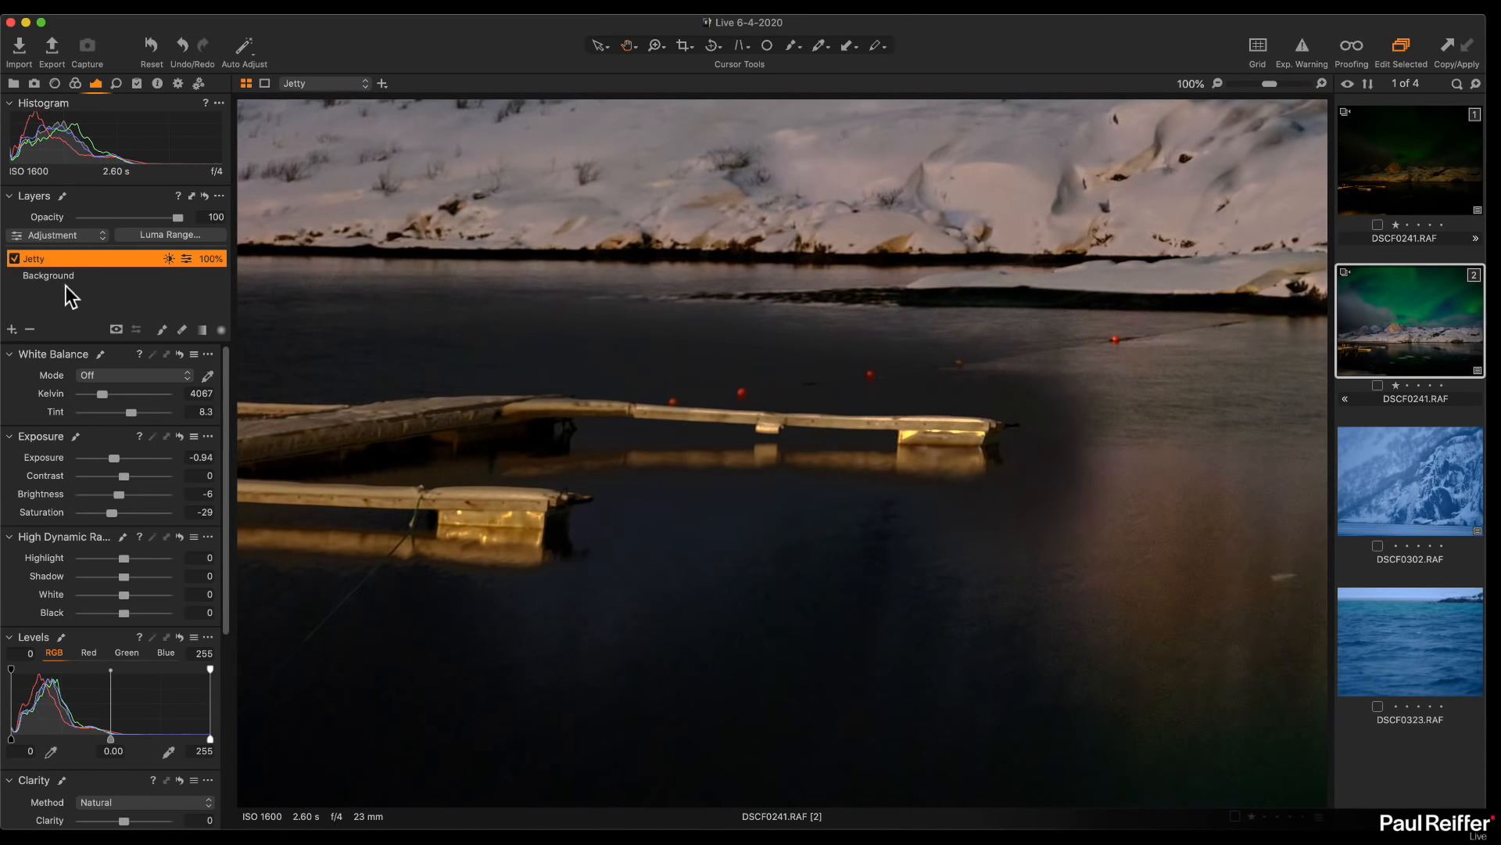
click(14, 258)
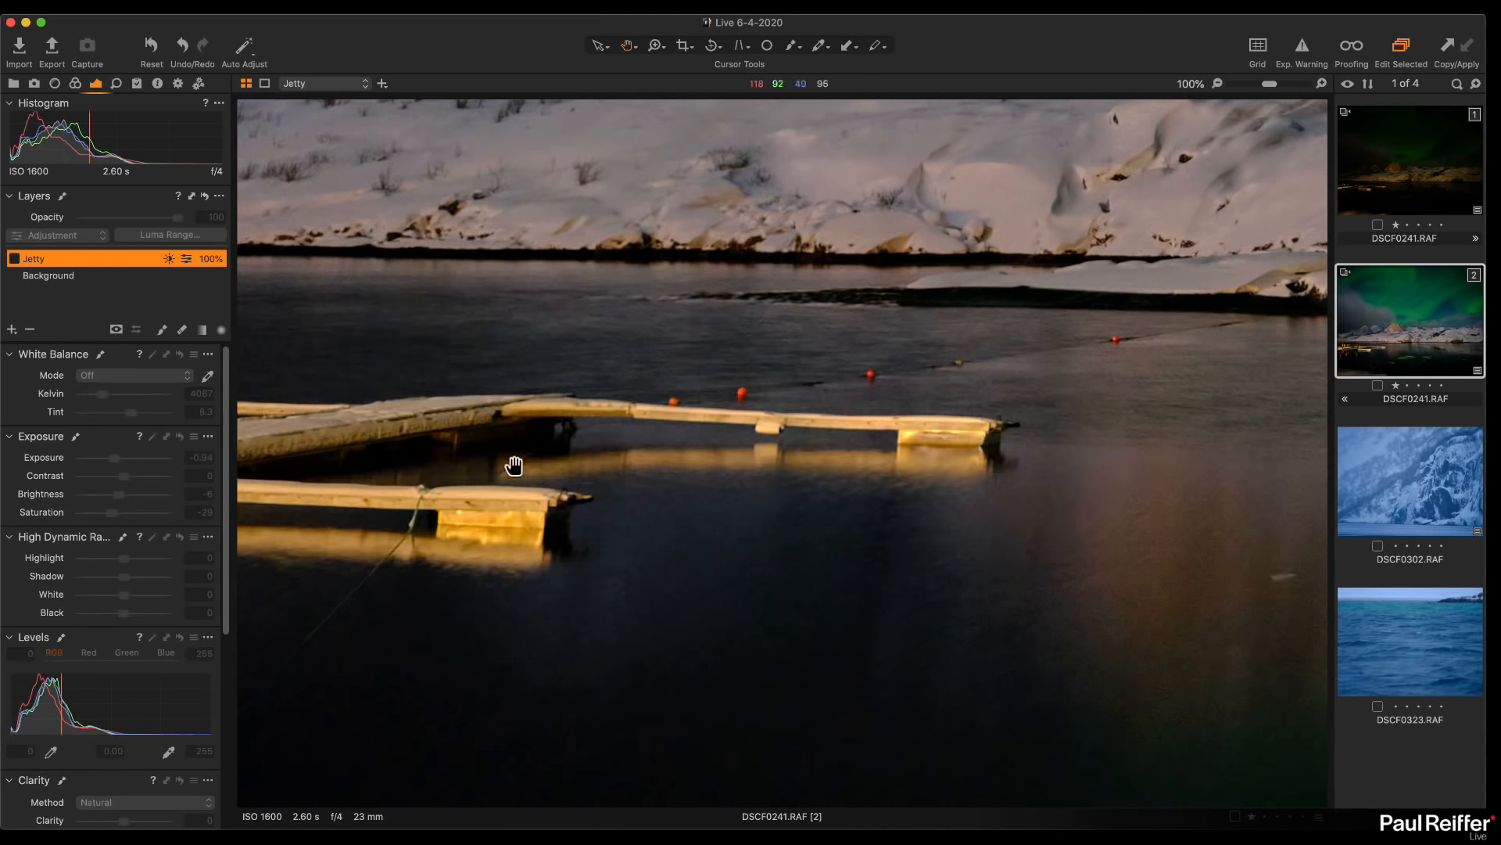
click(14, 259)
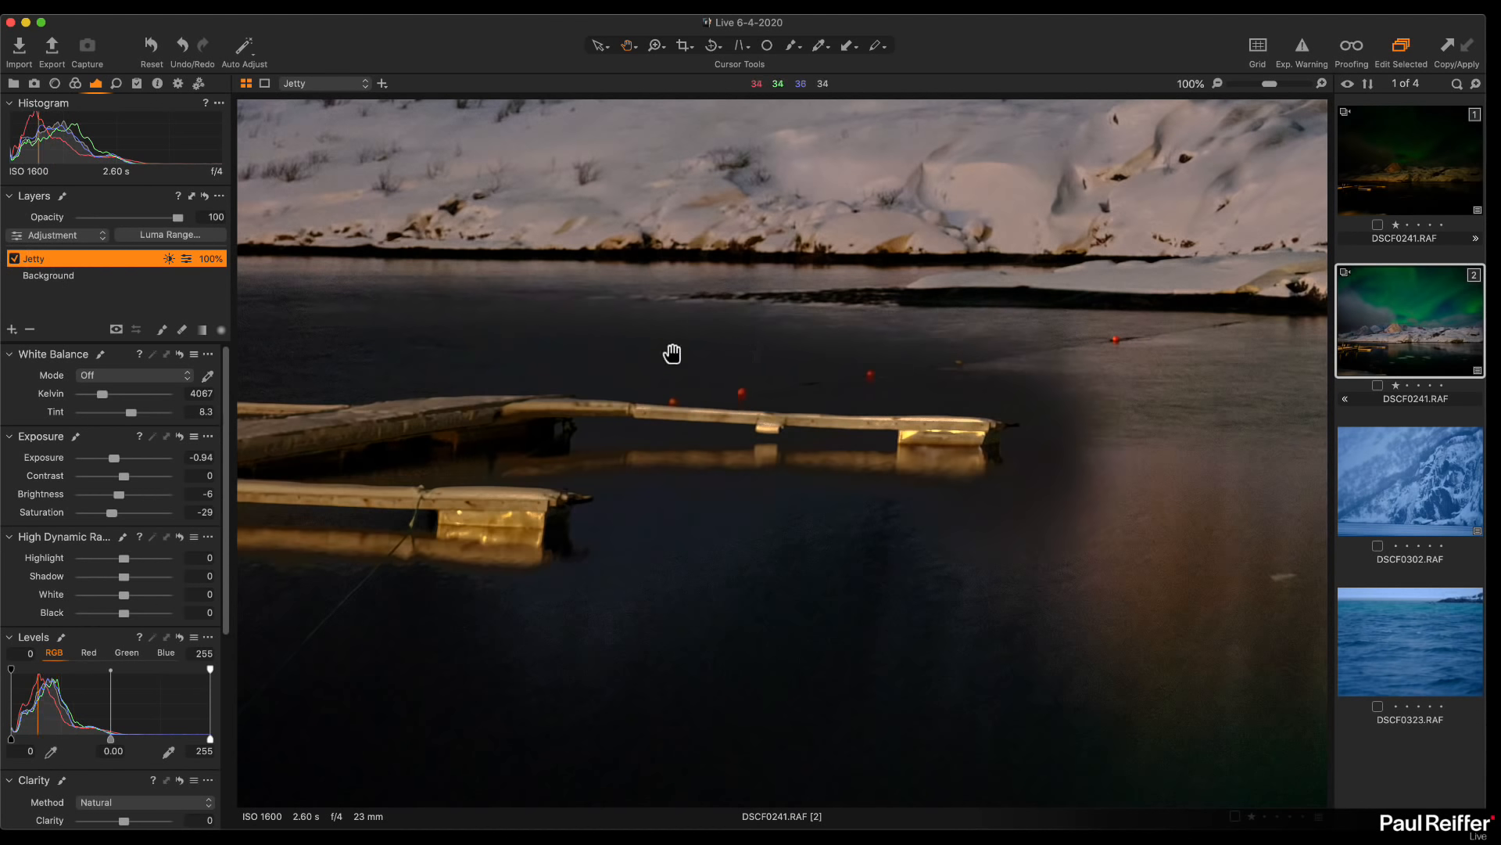
Erase the Jetty mask from the open water and buoys around the far pontoons, checking with the layer off and on
key(m)
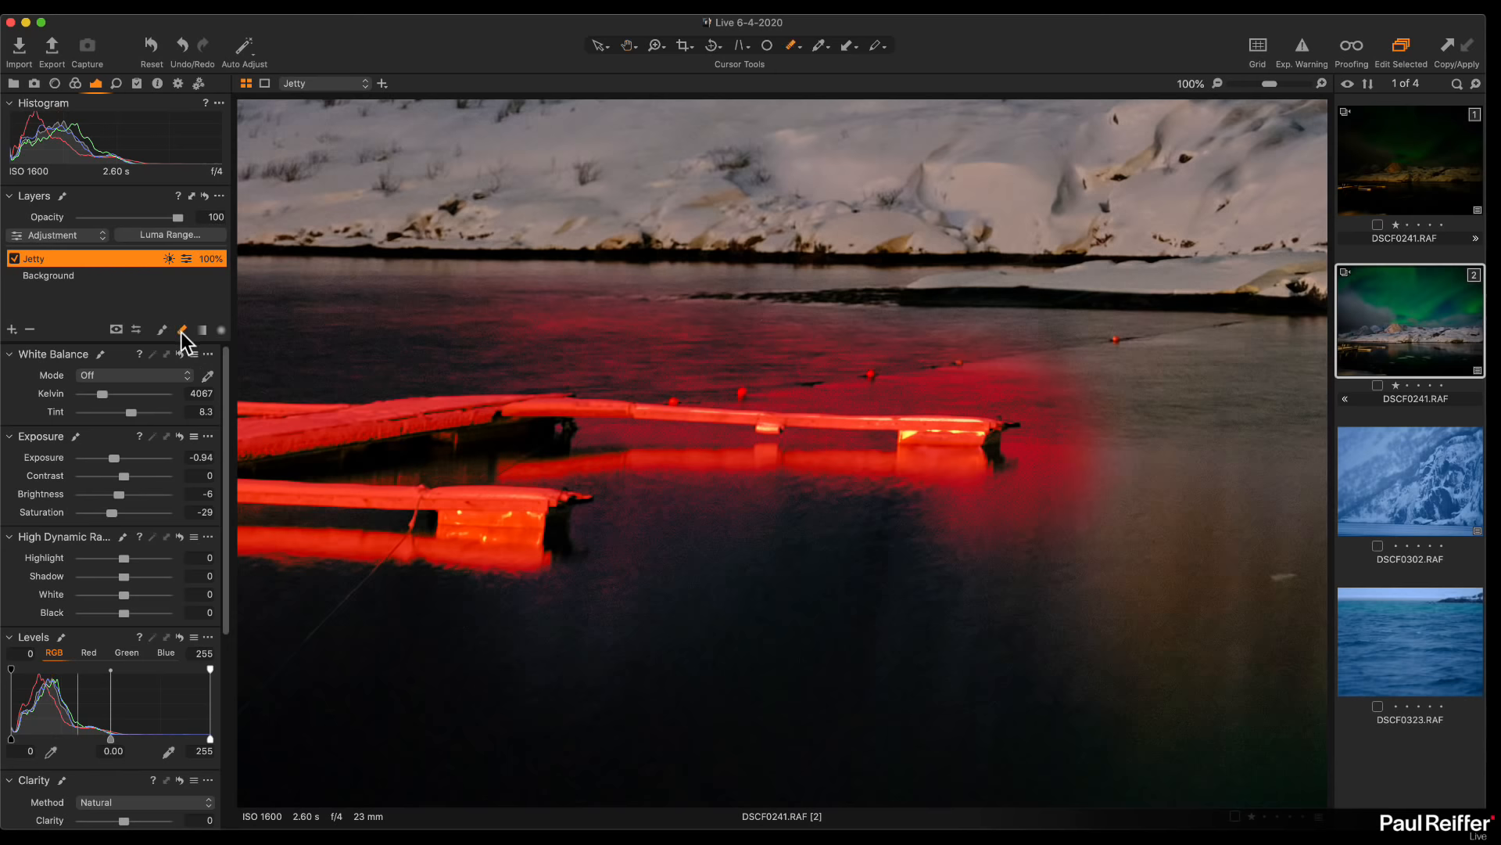
right_click(663, 320)
mouse_move(663, 321)
mouse_down()
mouse_move(648, 319)
mouse_move(762, 356)
mouse_up()
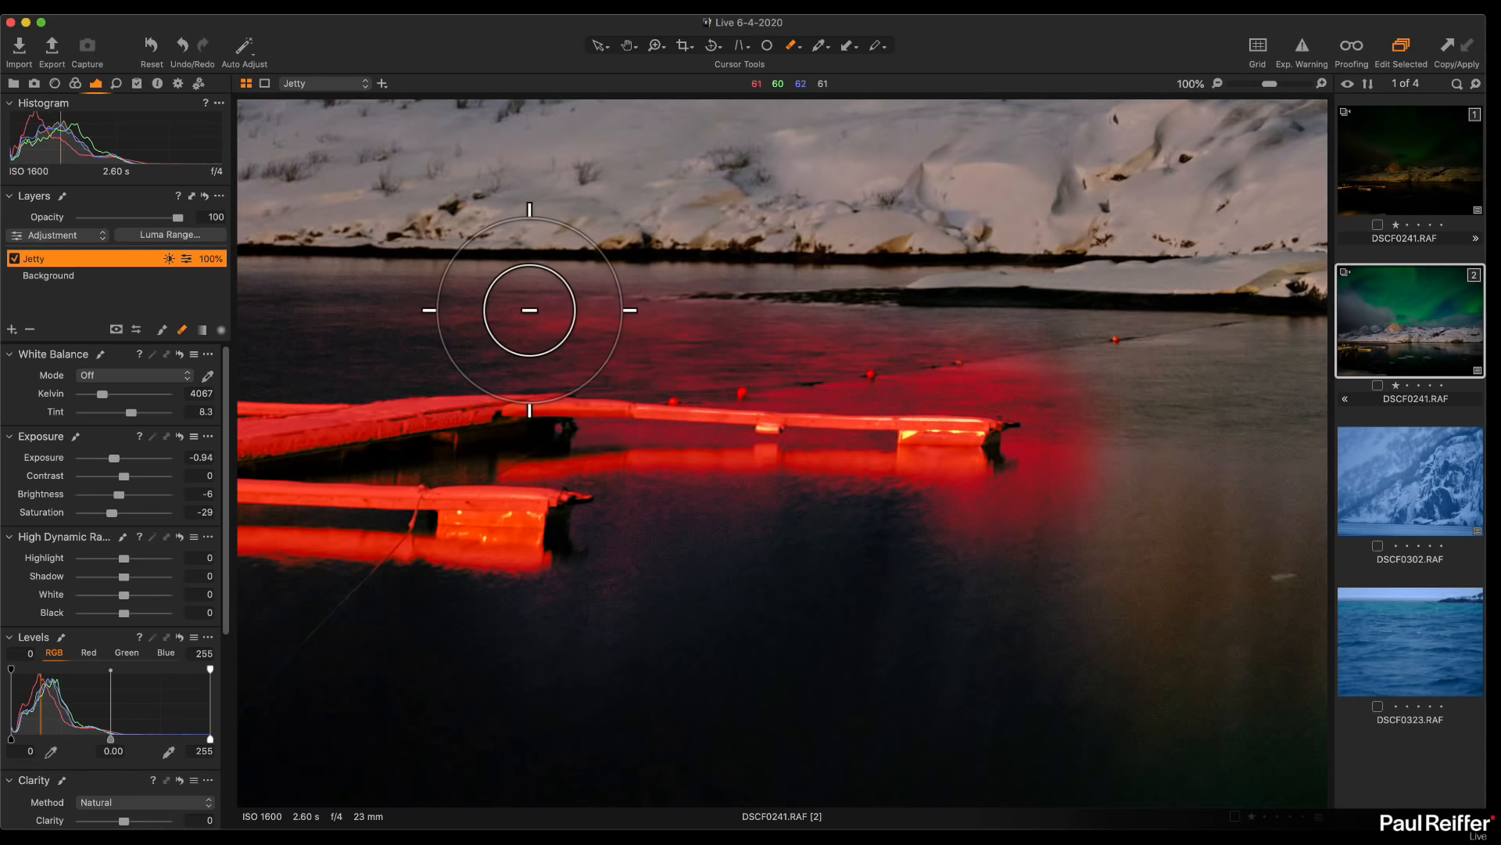
mouse_move(355, 283)
mouse_down()
mouse_move(1086, 300)
mouse_move(390, 284)
mouse_move(350, 299)
mouse_move(1123, 358)
mouse_move(294, 326)
mouse_move(321, 346)
mouse_move(832, 361)
mouse_move(479, 346)
mouse_move(570, 368)
mouse_move(1156, 401)
mouse_move(1031, 434)
mouse_move(1153, 426)
mouse_move(1093, 462)
mouse_move(1119, 502)
mouse_up()
mouse_move(888, 549)
mouse_down()
mouse_move(1063, 523)
mouse_move(1084, 564)
mouse_move(967, 552)
mouse_up()
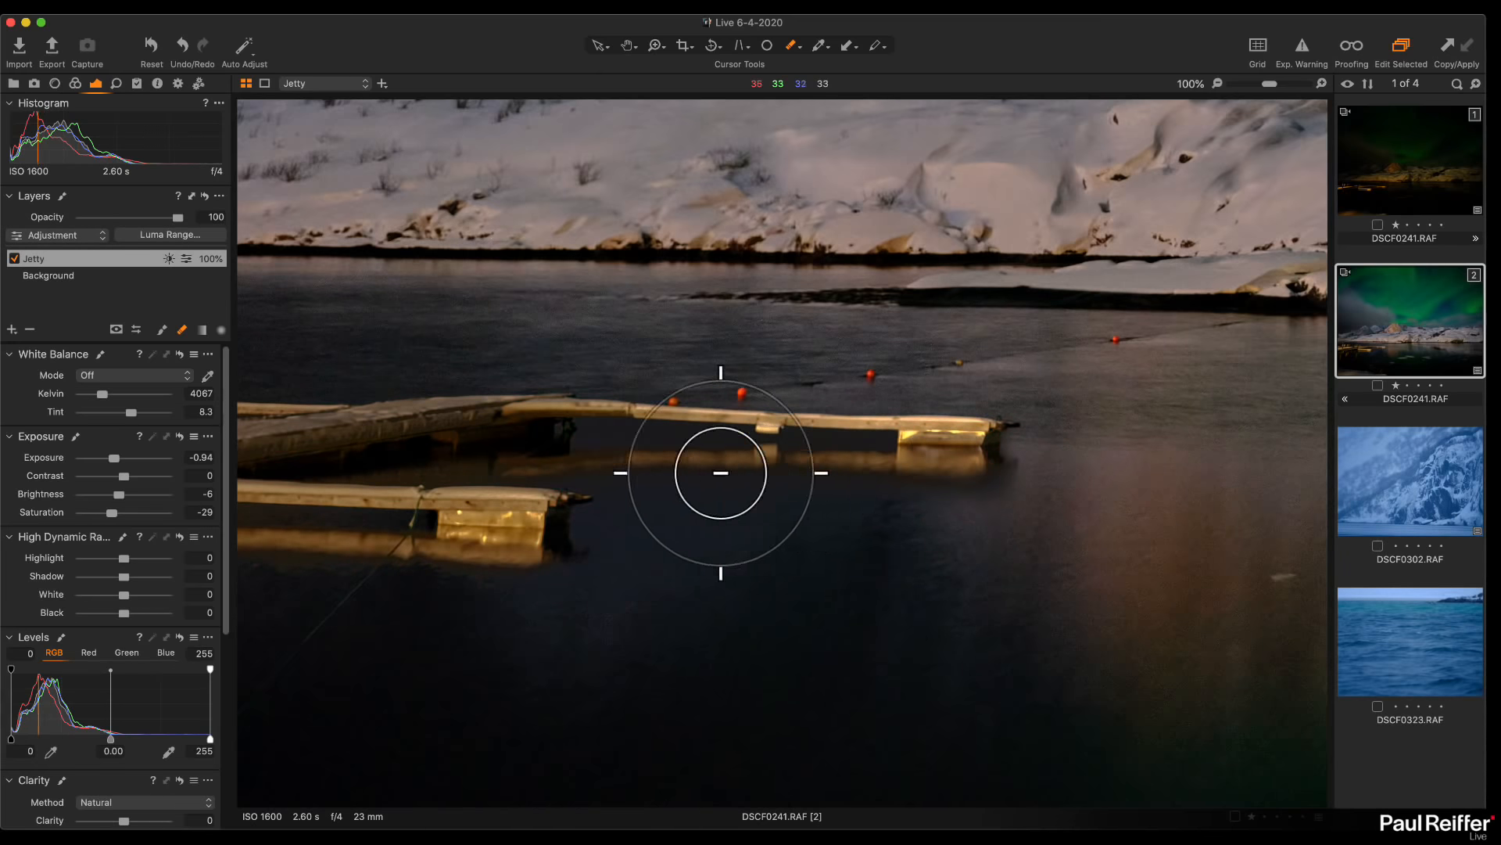
click(14, 258)
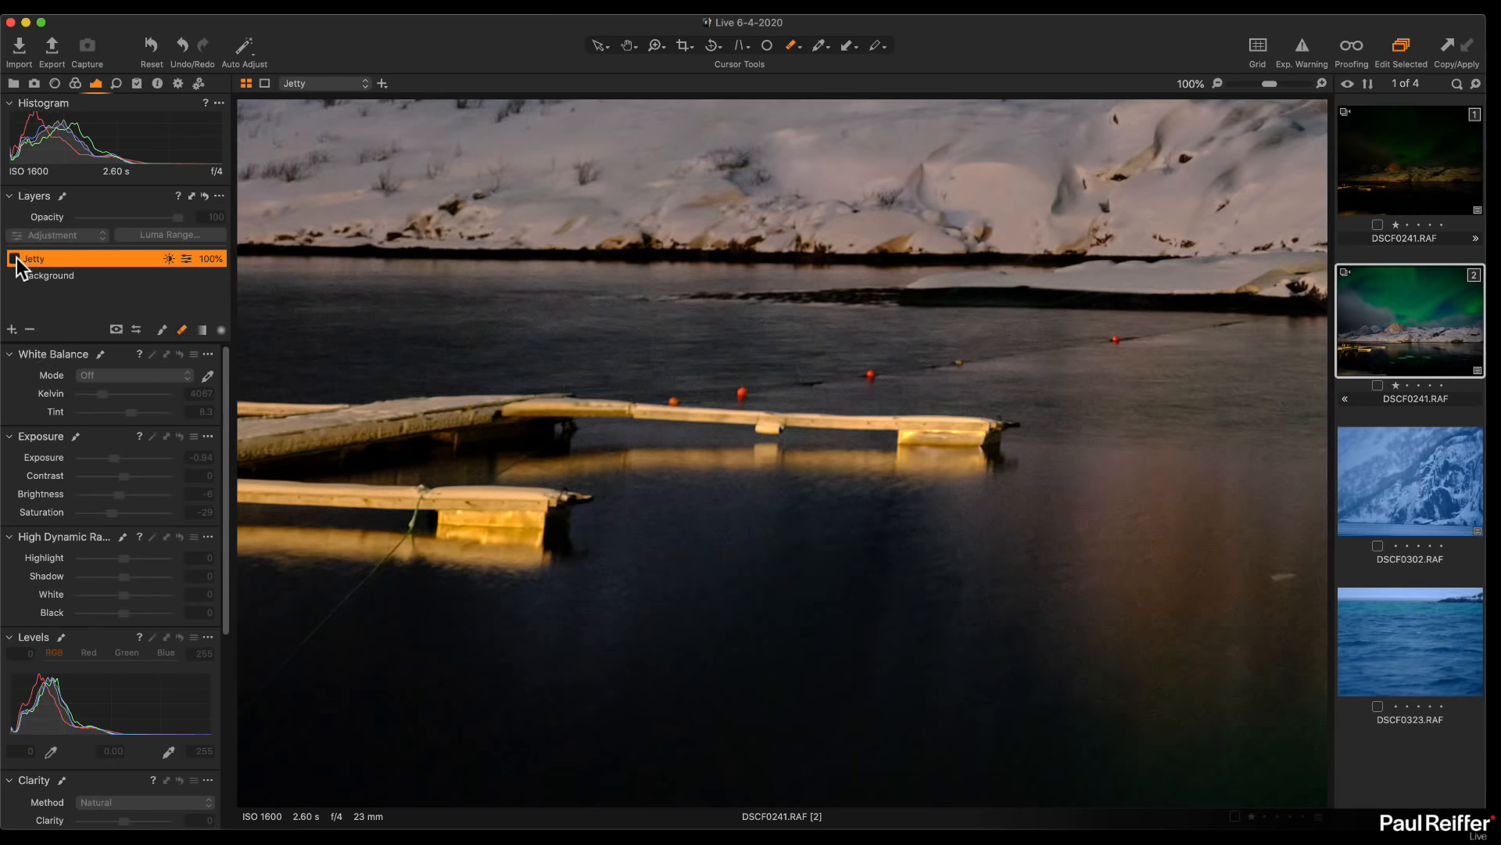
click(15, 259)
right_click(769, 479)
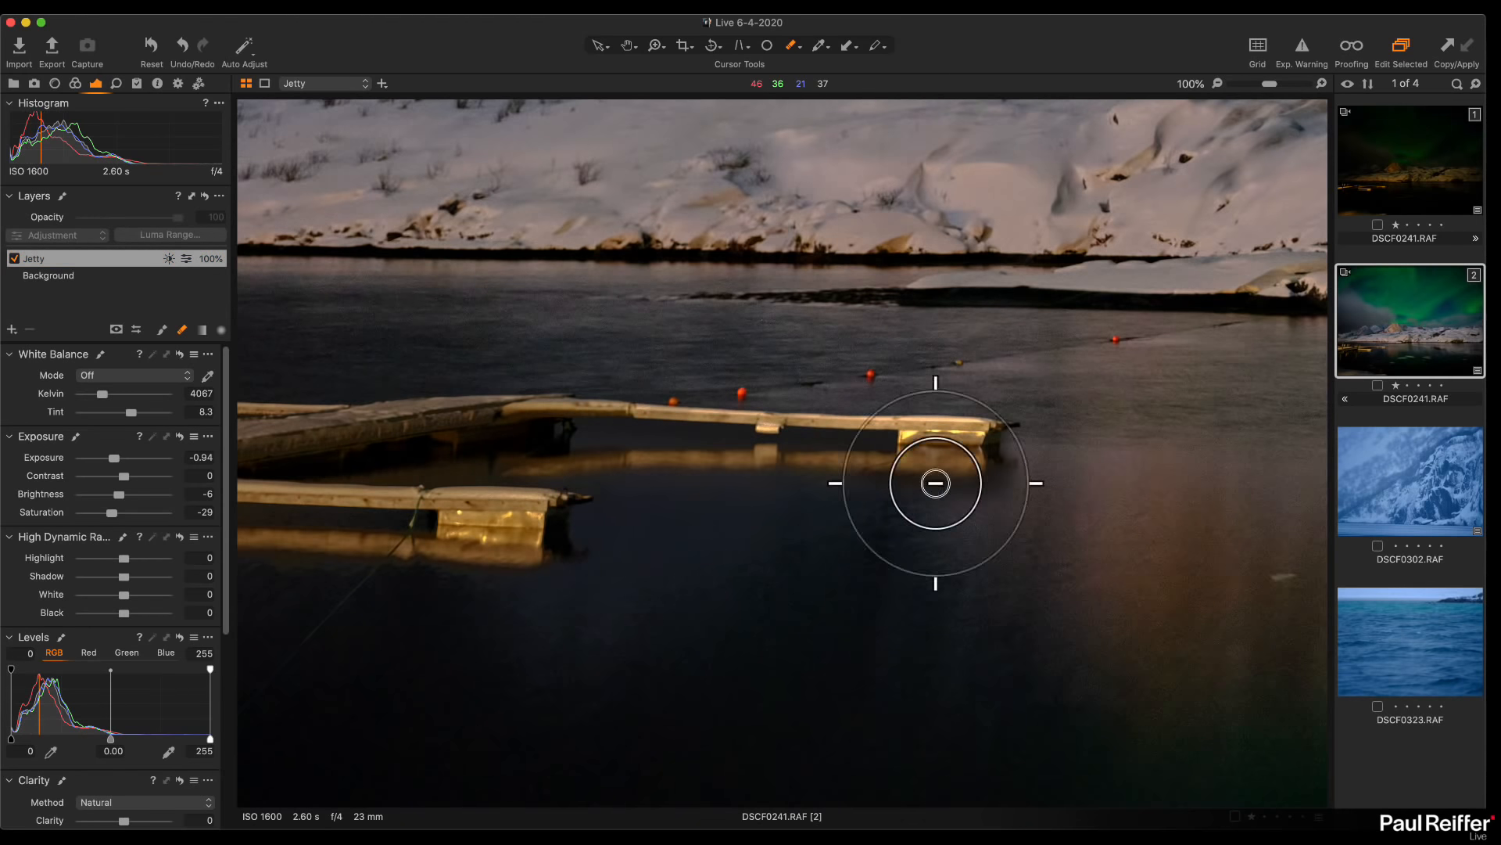
mouse_move(778, 471)
mouse_down()
mouse_move(548, 438)
mouse_move(594, 520)
mouse_move(682, 560)
mouse_move(515, 595)
mouse_move(767, 526)
mouse_move(409, 453)
mouse_move(888, 513)
mouse_move(633, 503)
mouse_move(727, 529)
mouse_move(547, 613)
mouse_move(875, 539)
mouse_move(687, 570)
mouse_up()
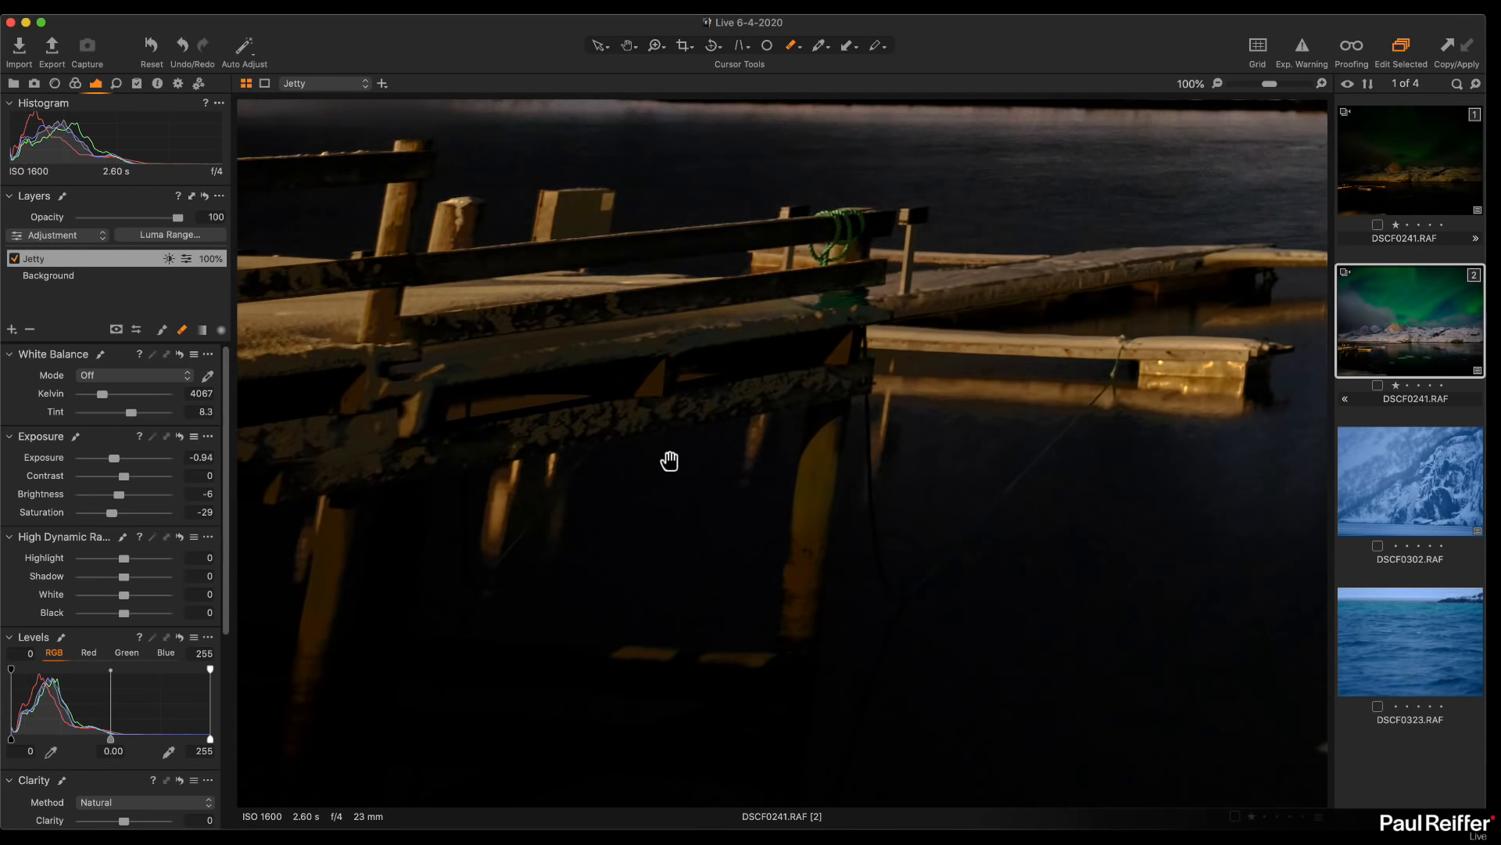
Inspect the jetty and shoreline close up and compare the whole image with the Jetty layer off and on
drag(670, 459, 738, 625)
drag(954, 546, 1063, 646)
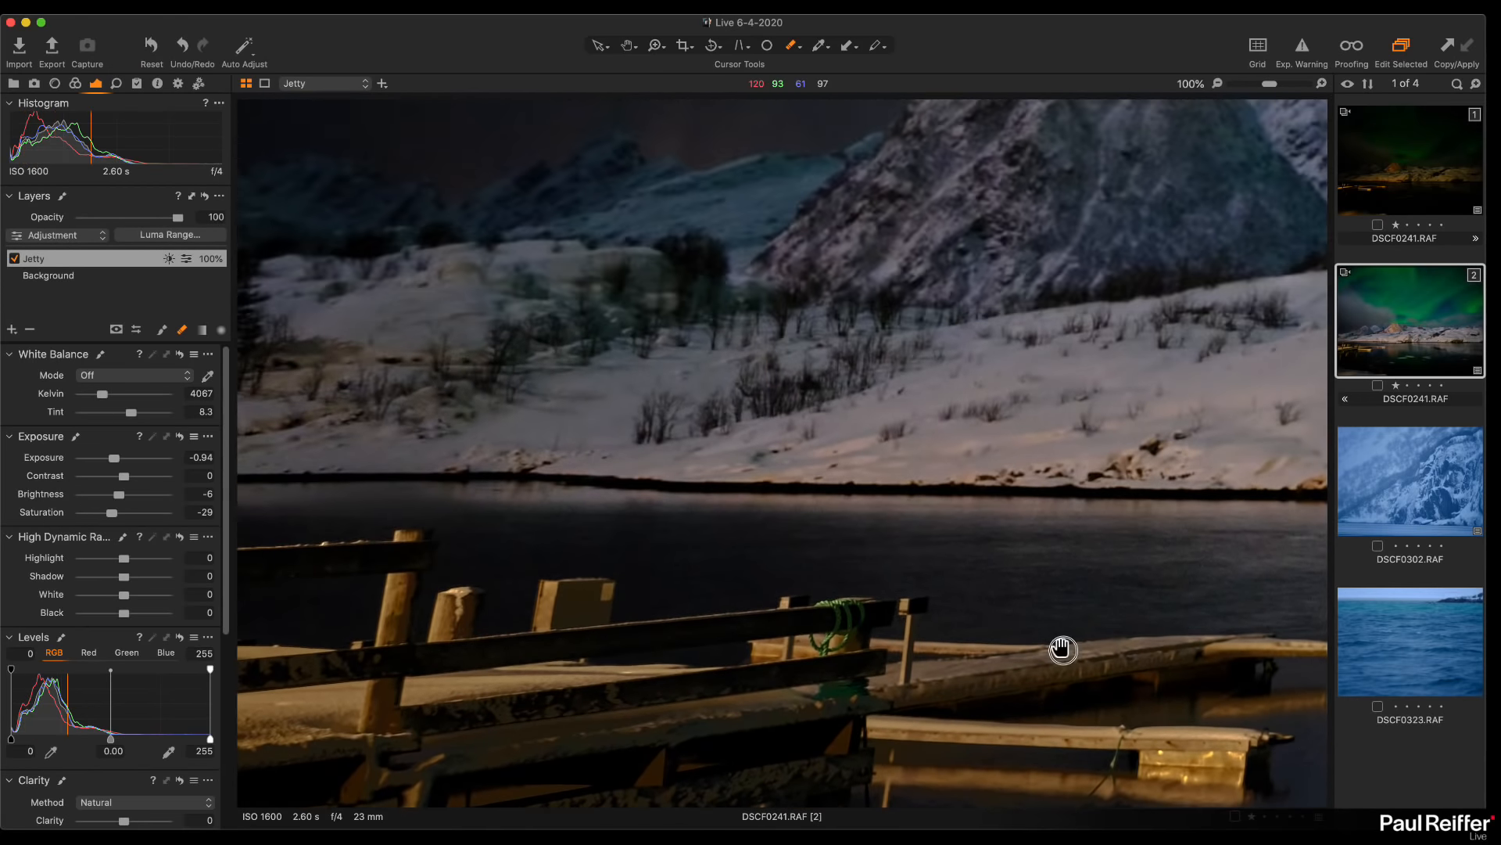
scroll(1213, 289, down, 10)
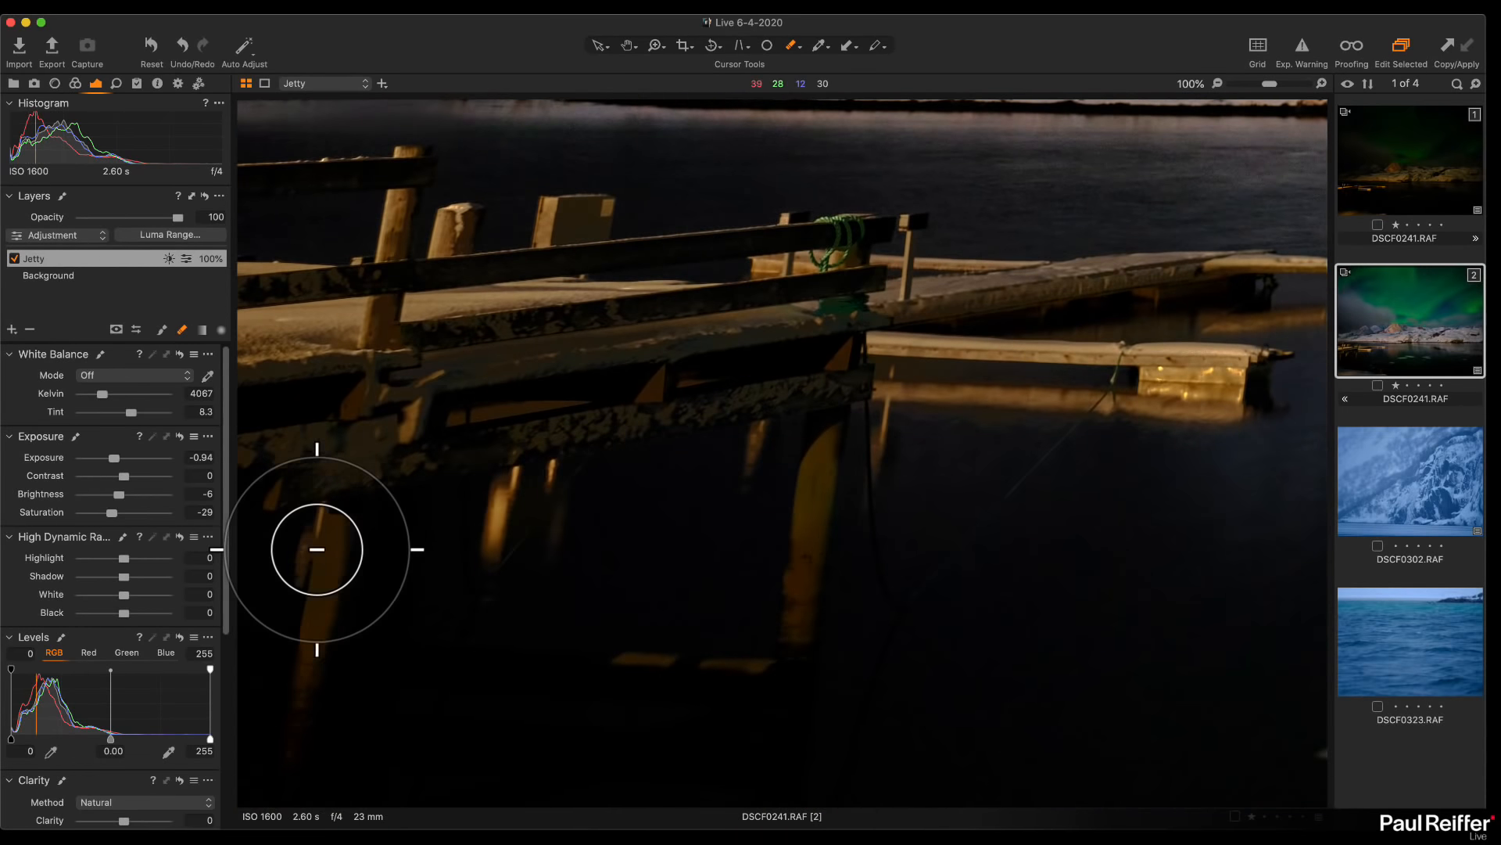
key(z)
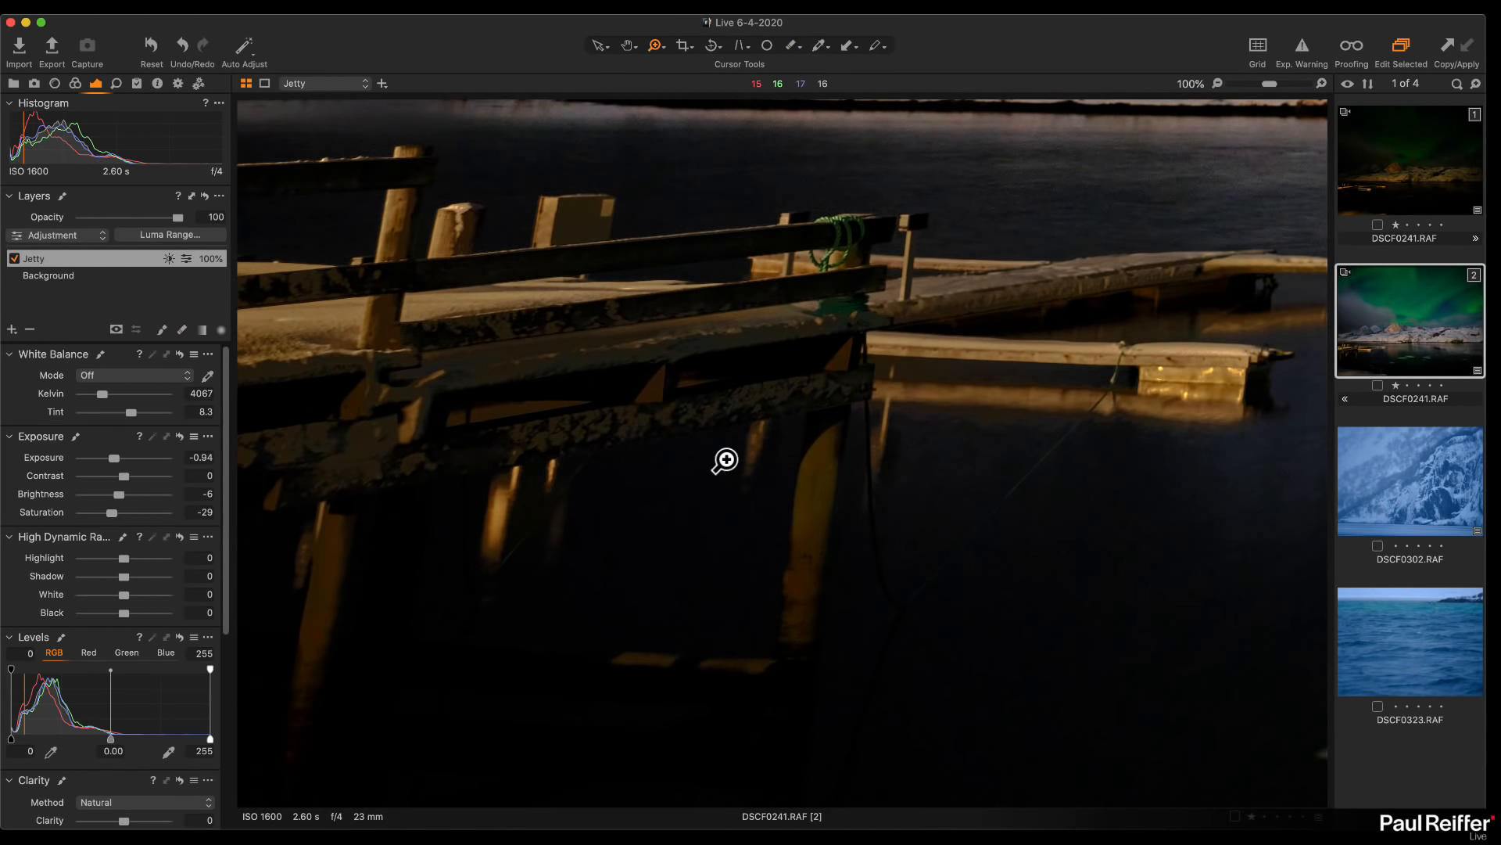
key(super+0)
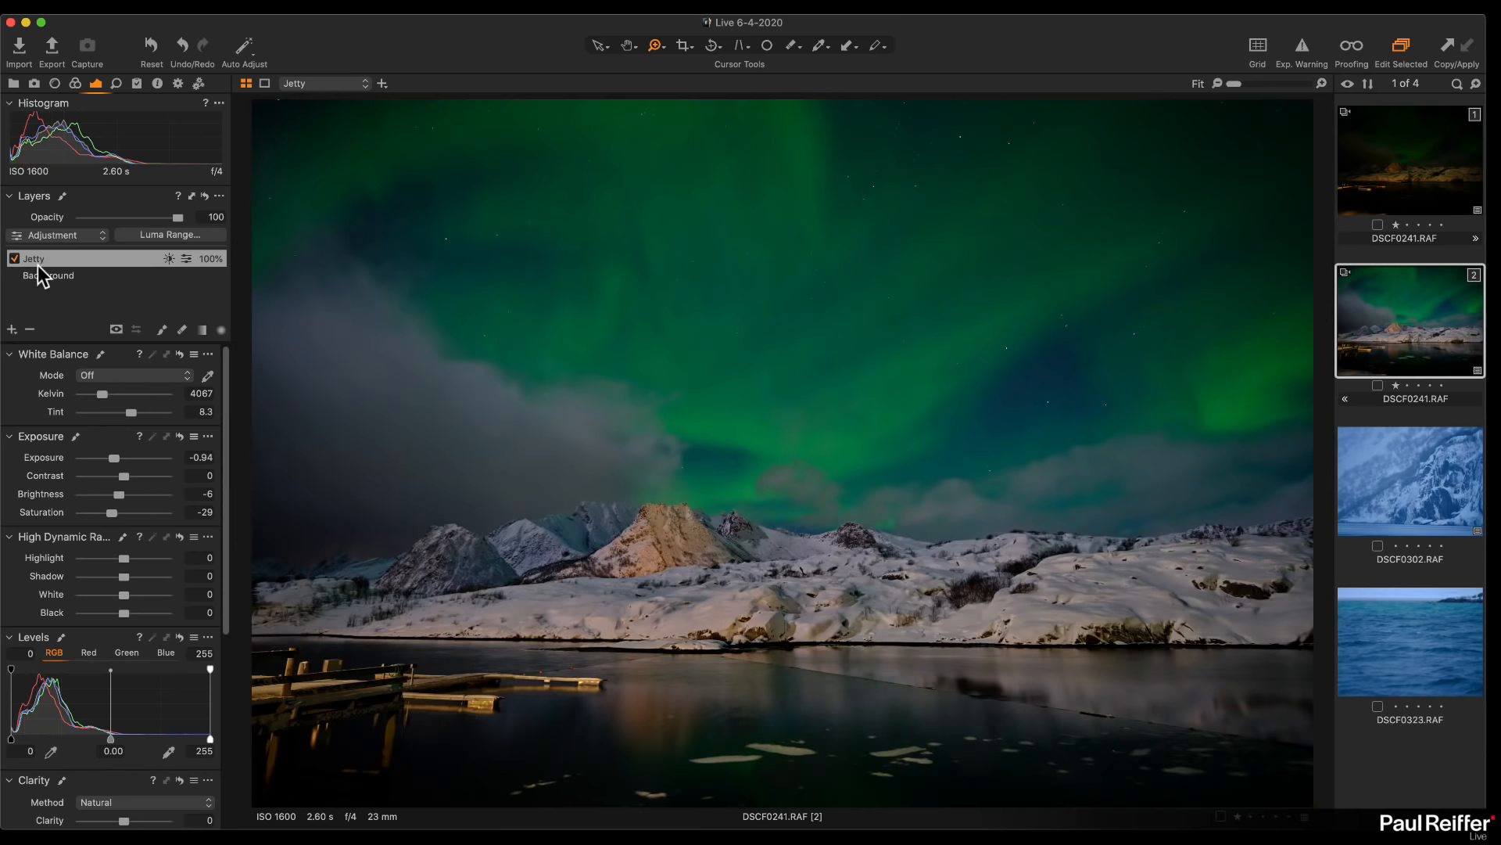
click(15, 259)
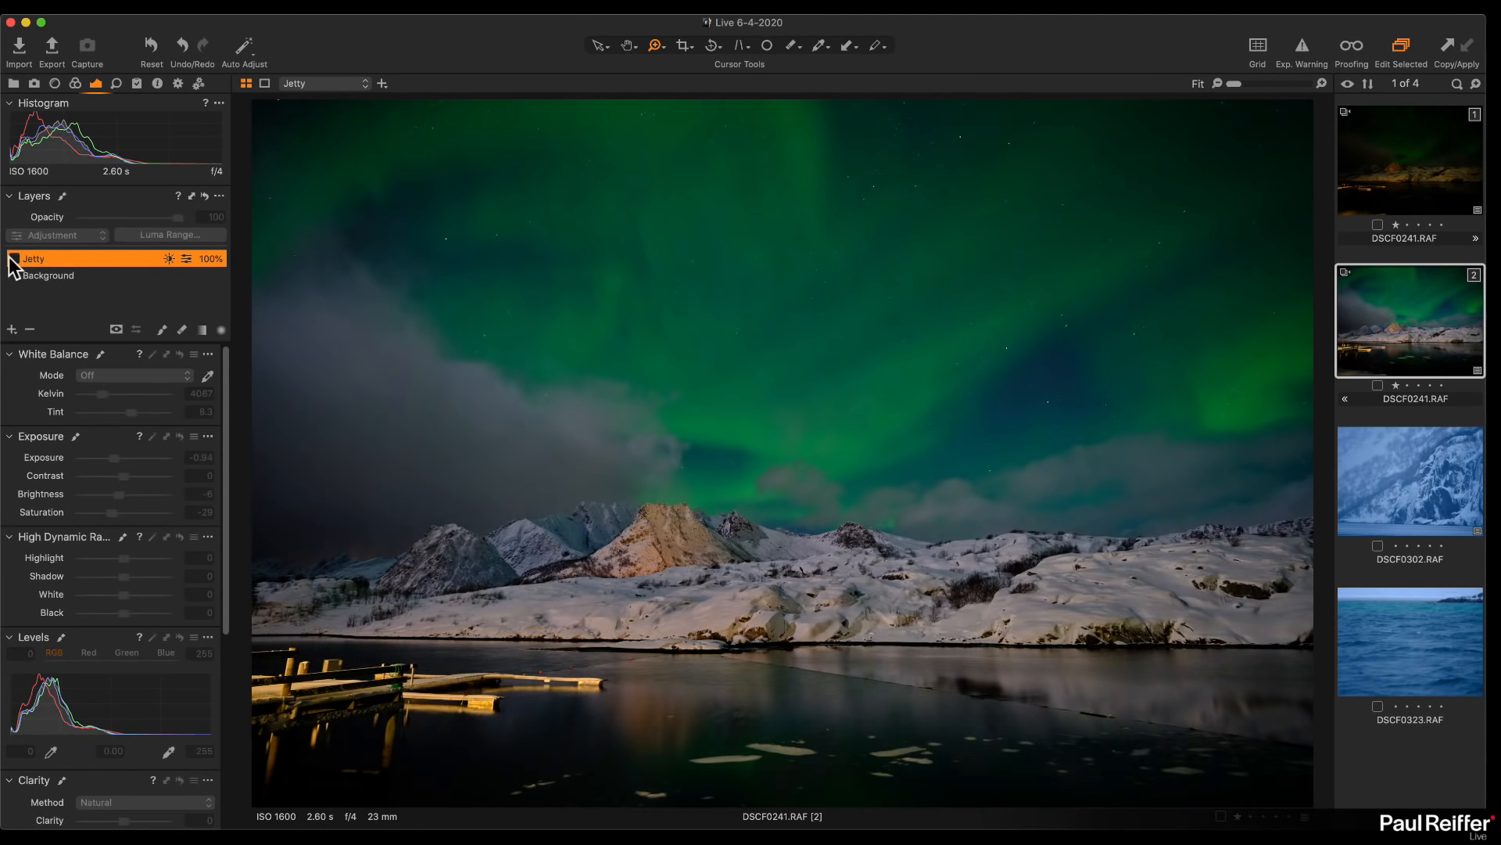
click(14, 260)
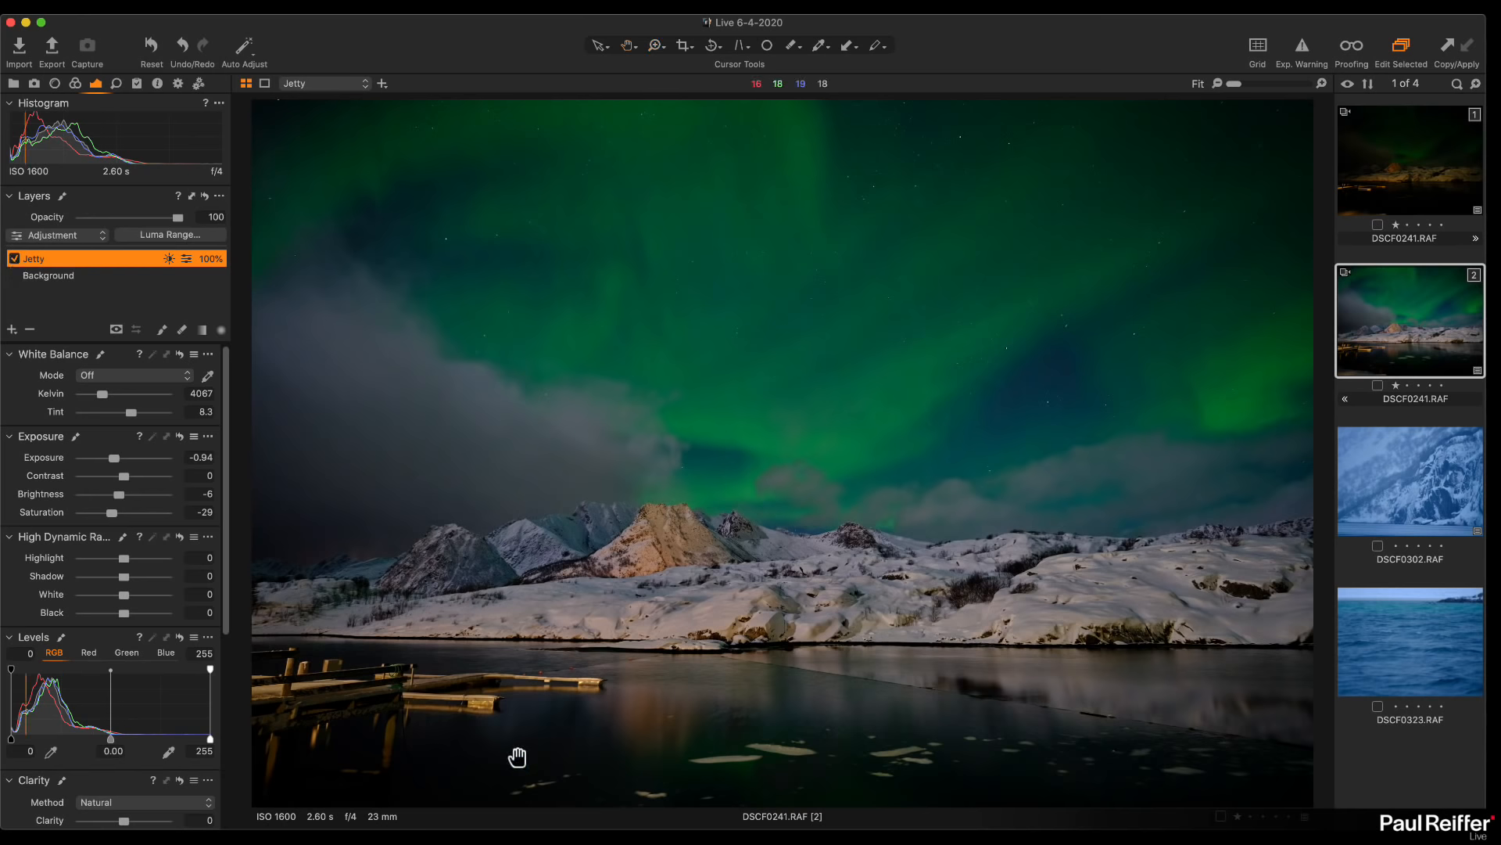
scroll(461, 731, up, 5)
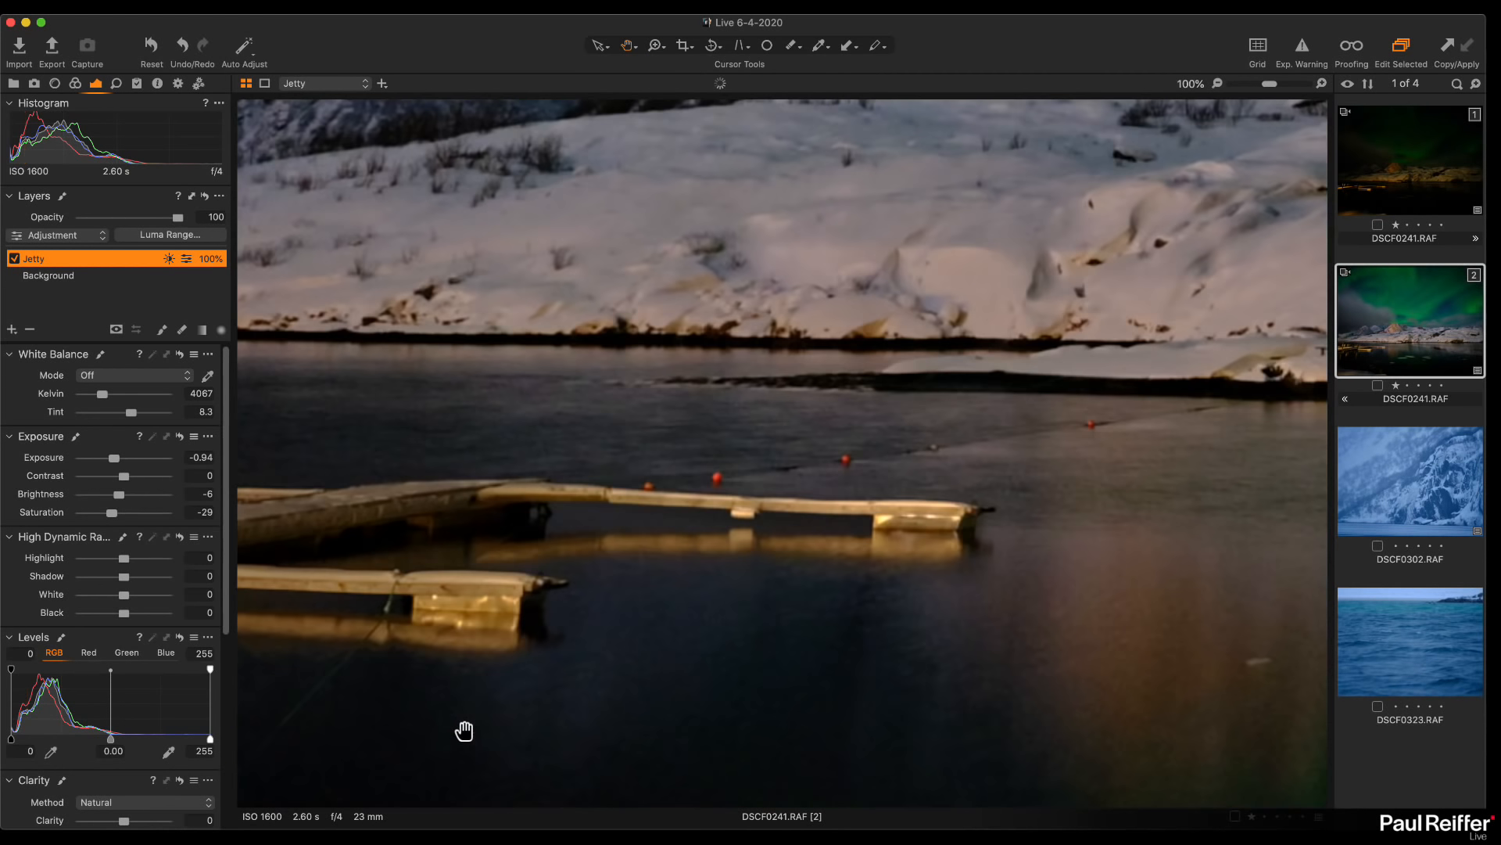
scroll(503, 720, down, 4)
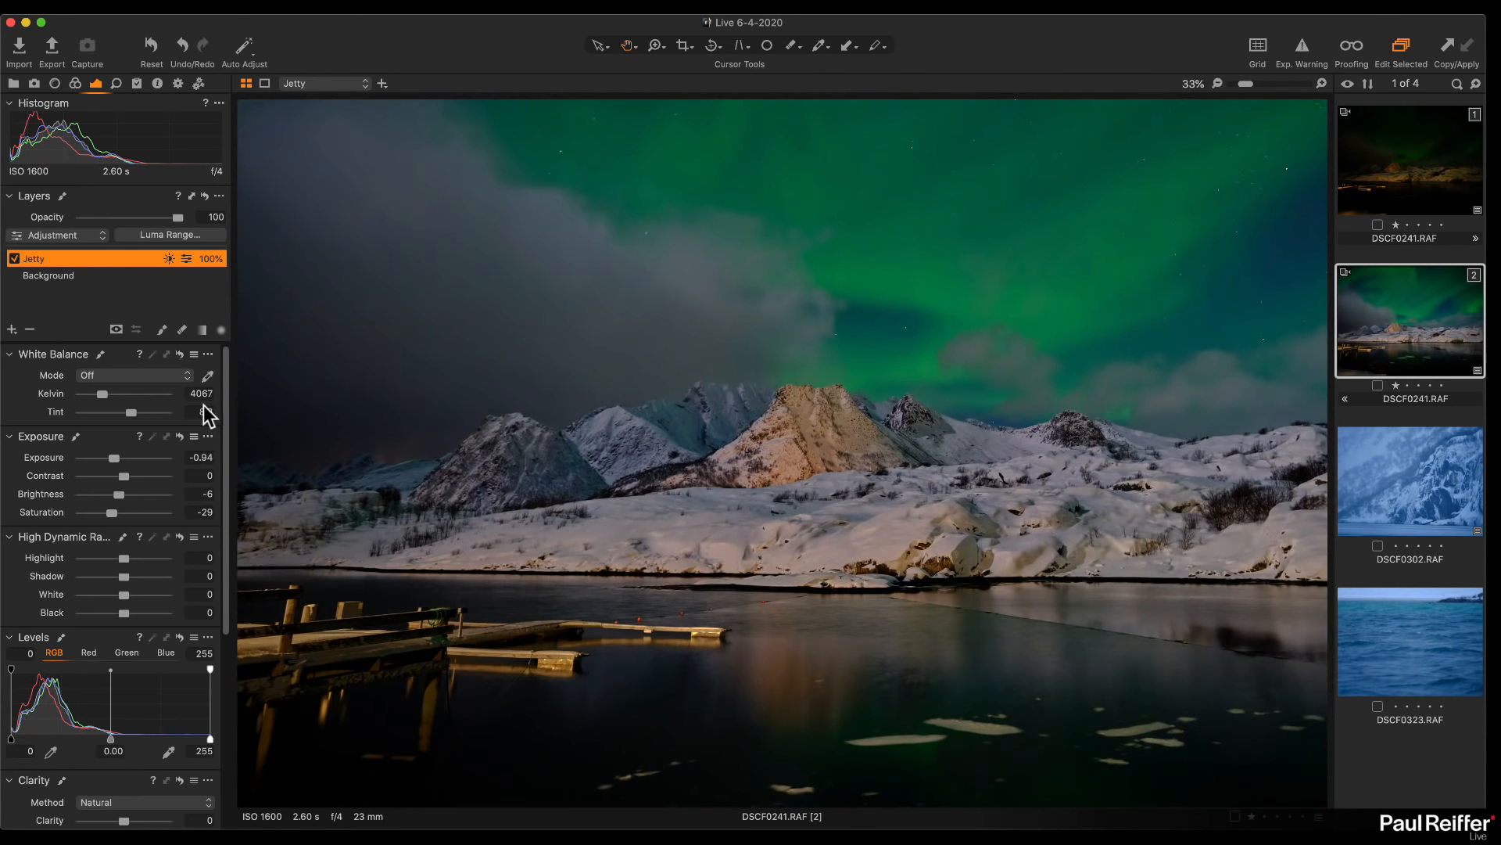
click(14, 259)
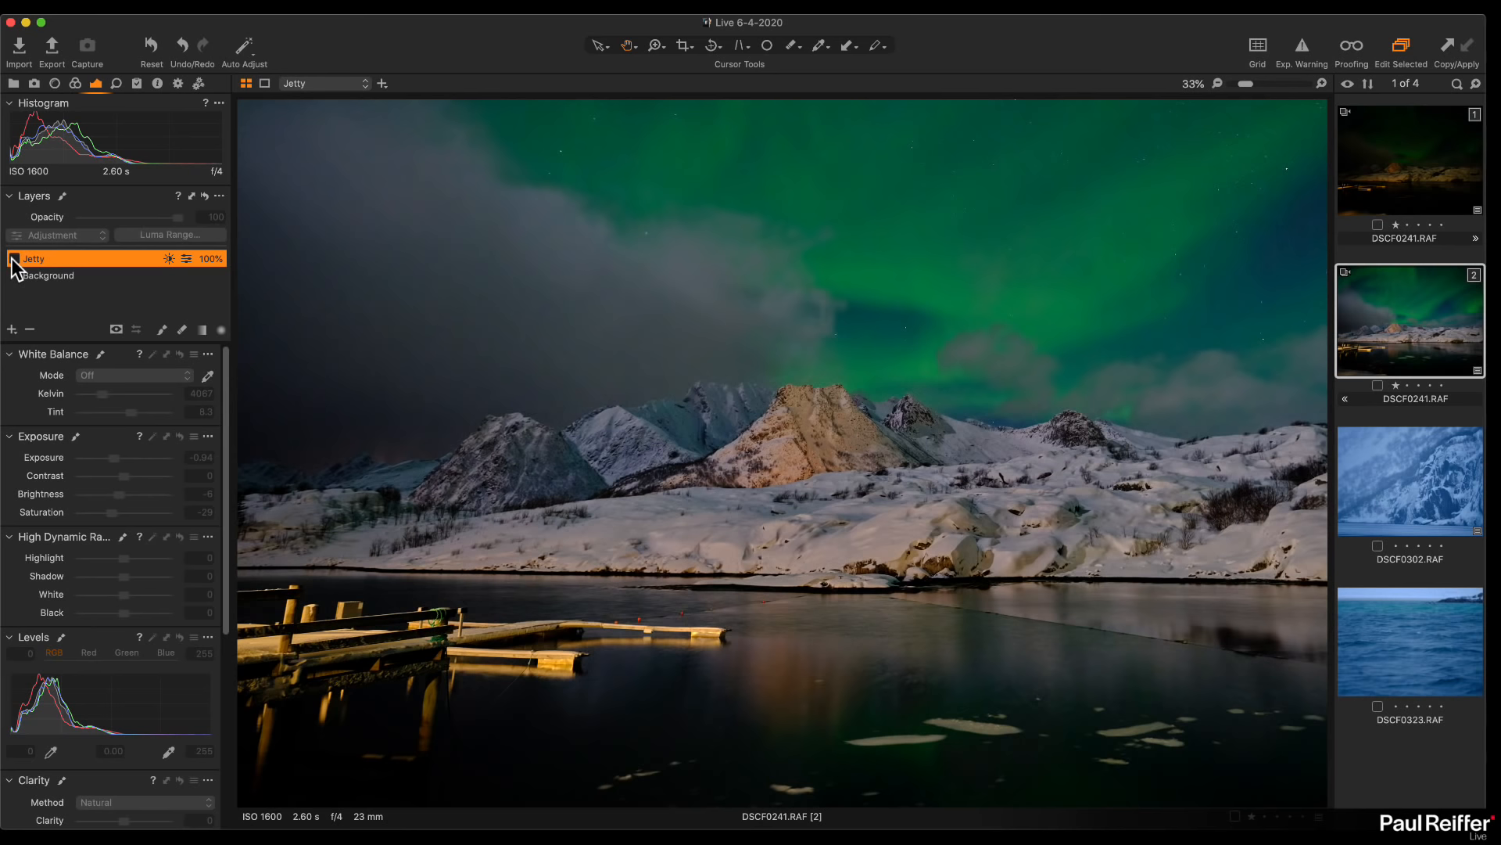
click(14, 259)
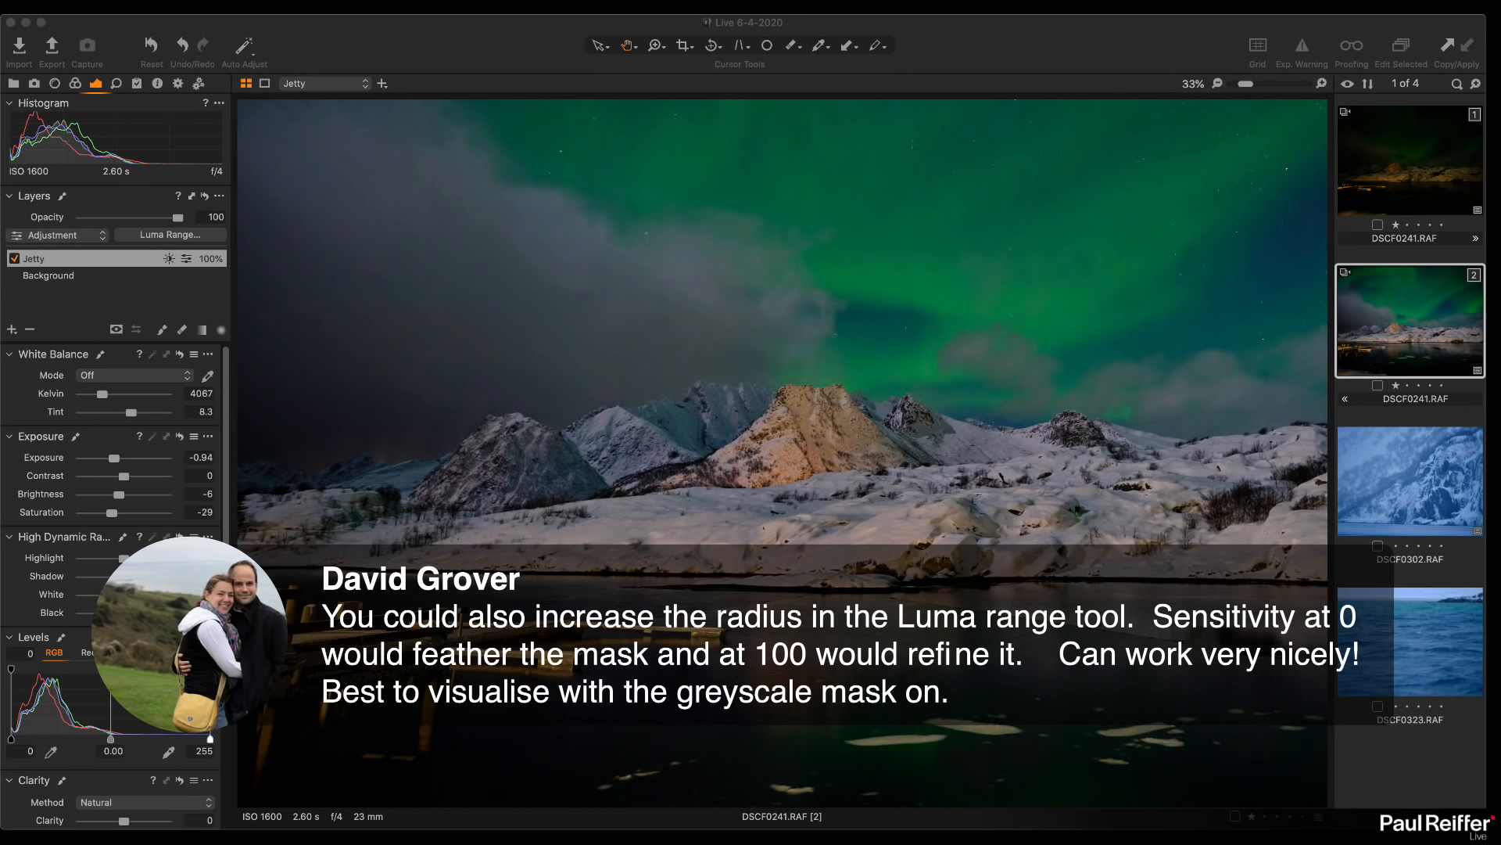
Check the Jetty layer's mask as a colour overlay and in grayscale, enlarging the jetty area
click(971, 61)
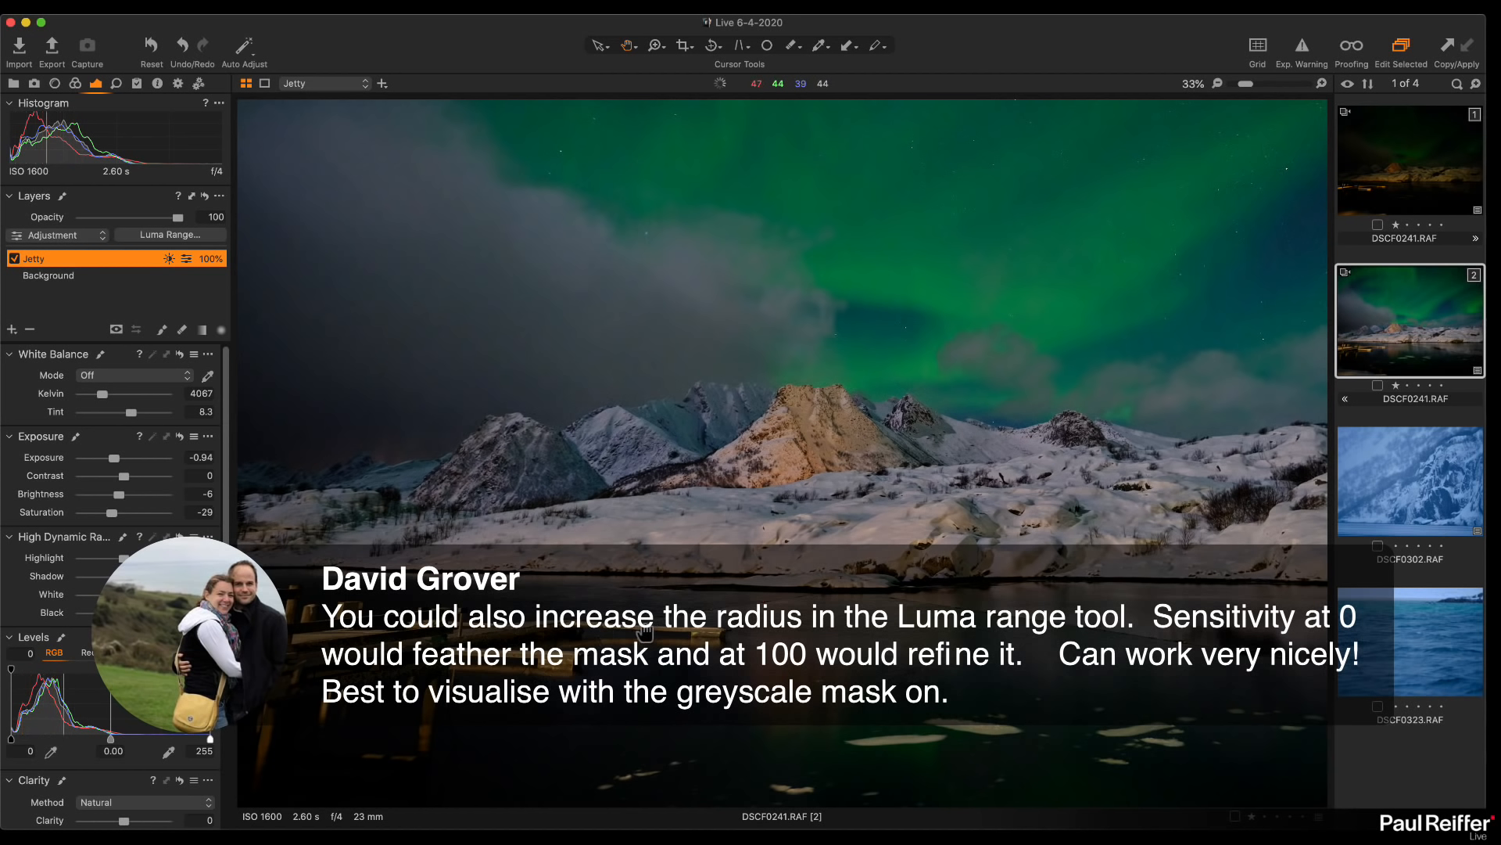
key(m)
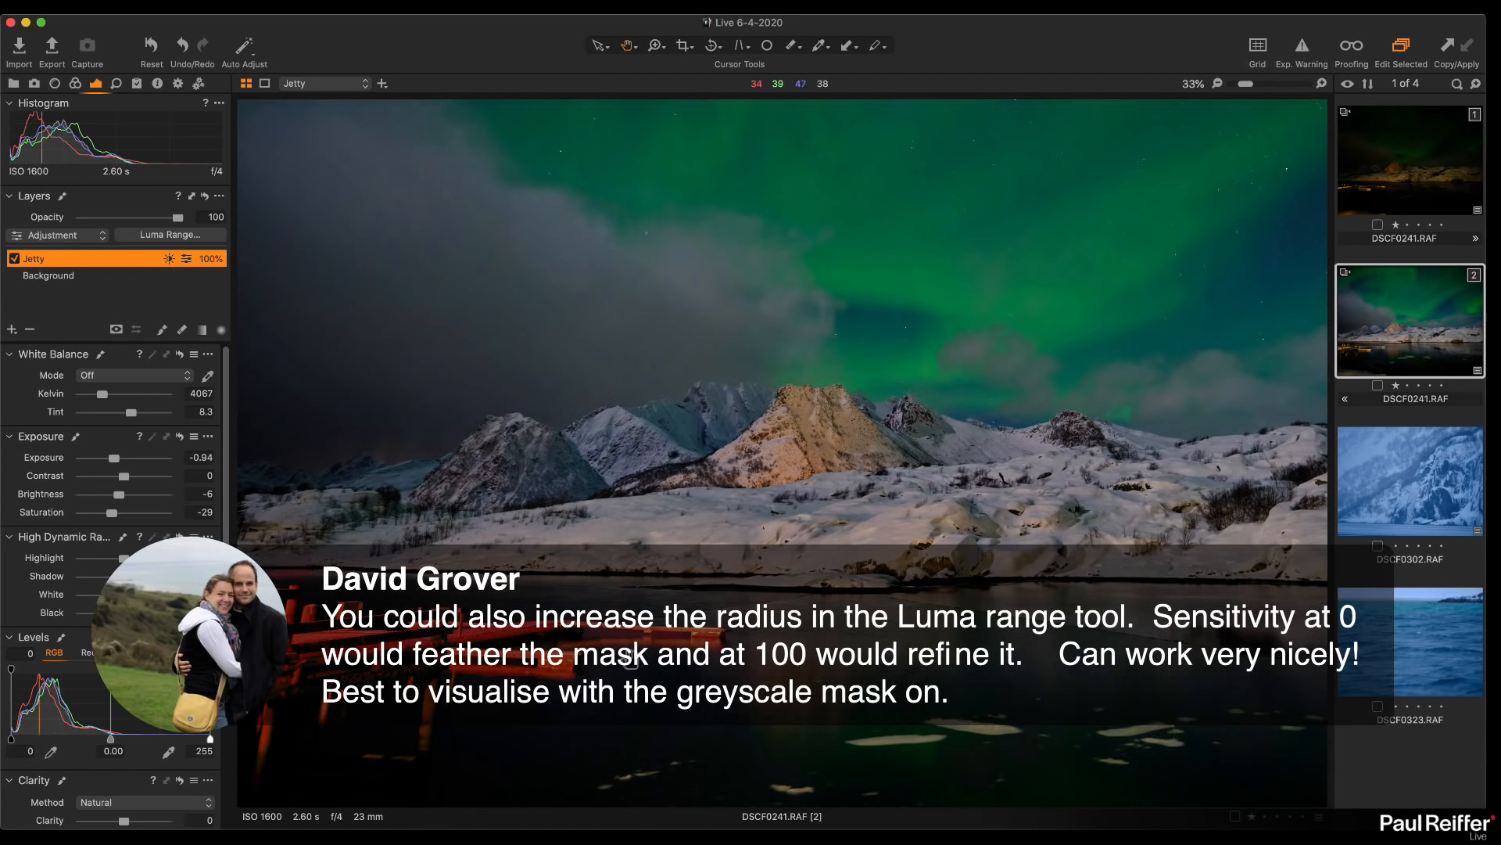
key(alt+m)
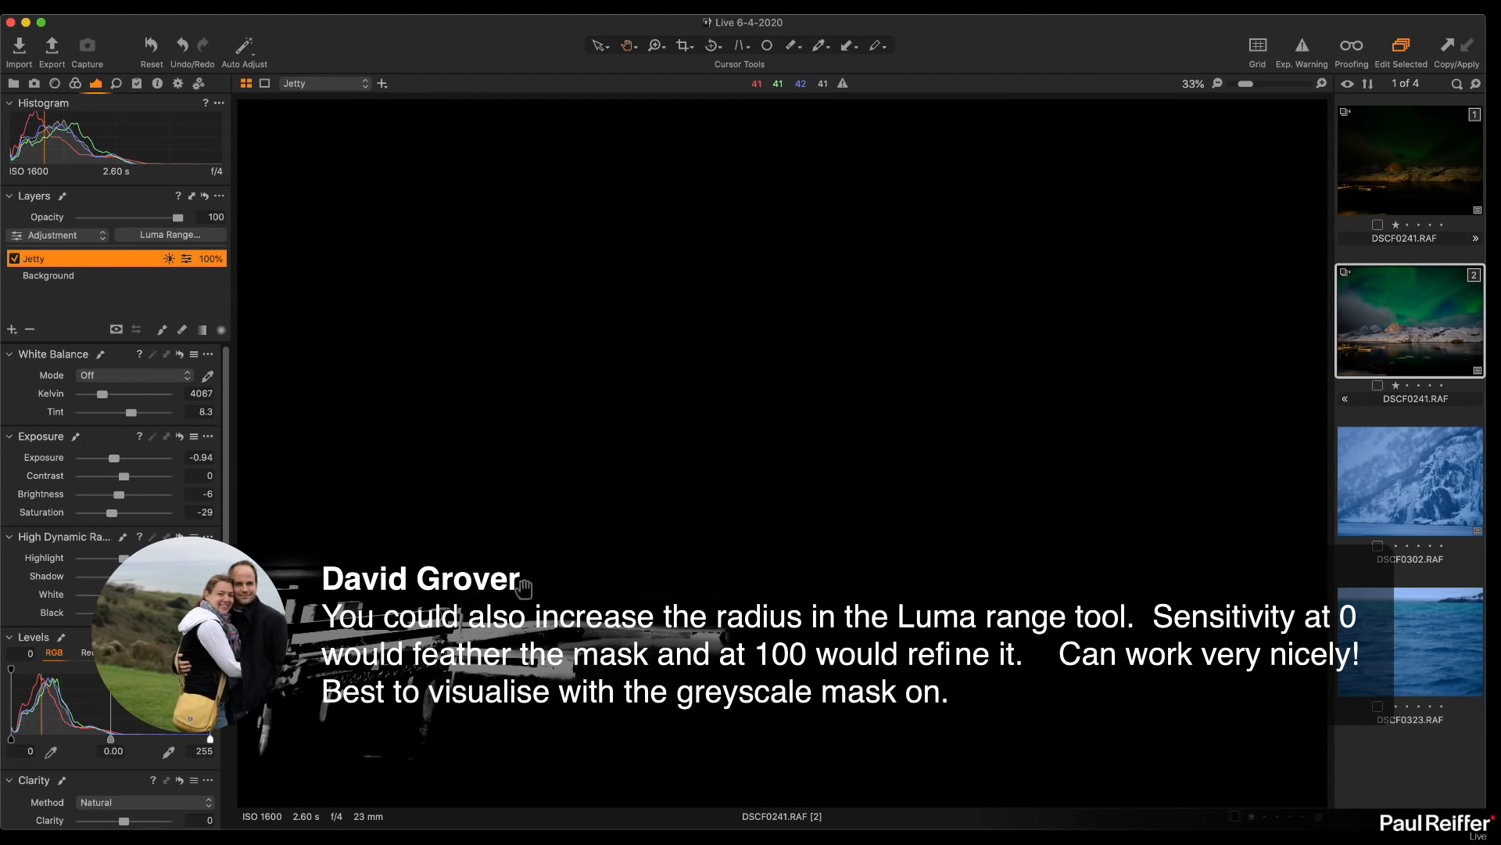
click(180, 234)
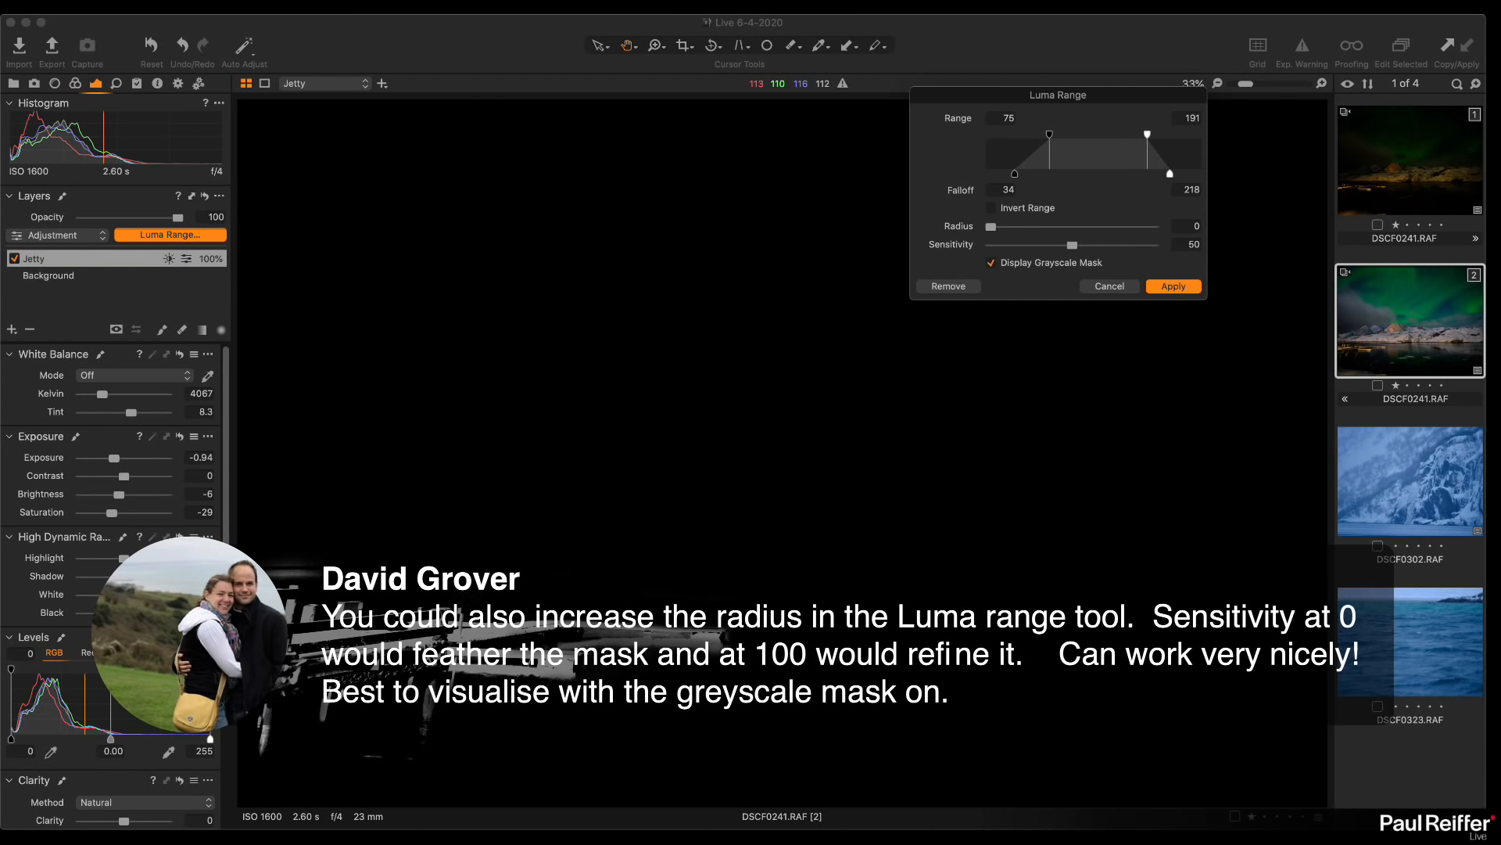
click(1112, 287)
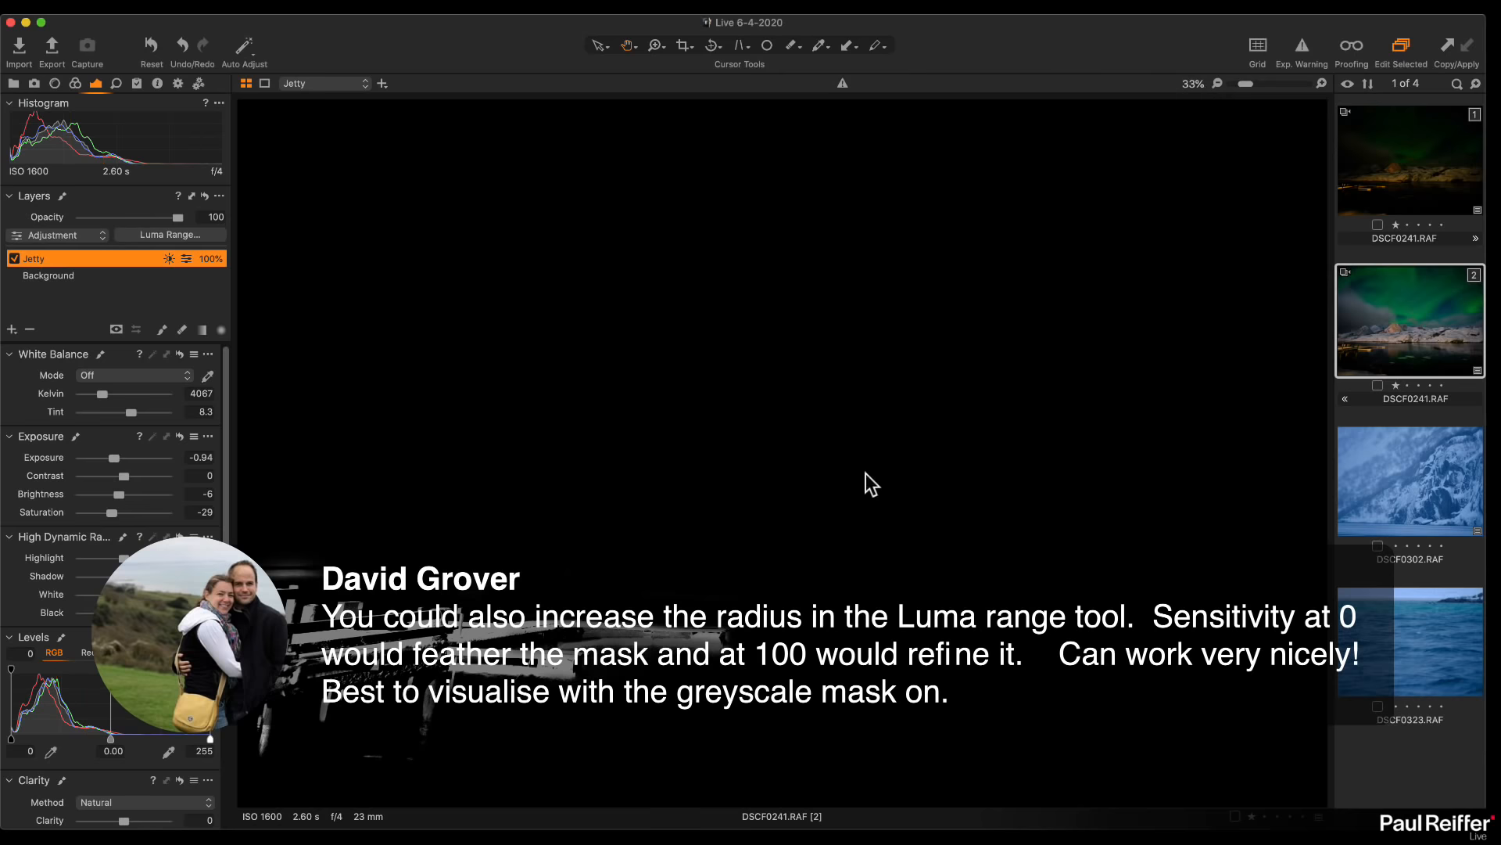
click(811, 486)
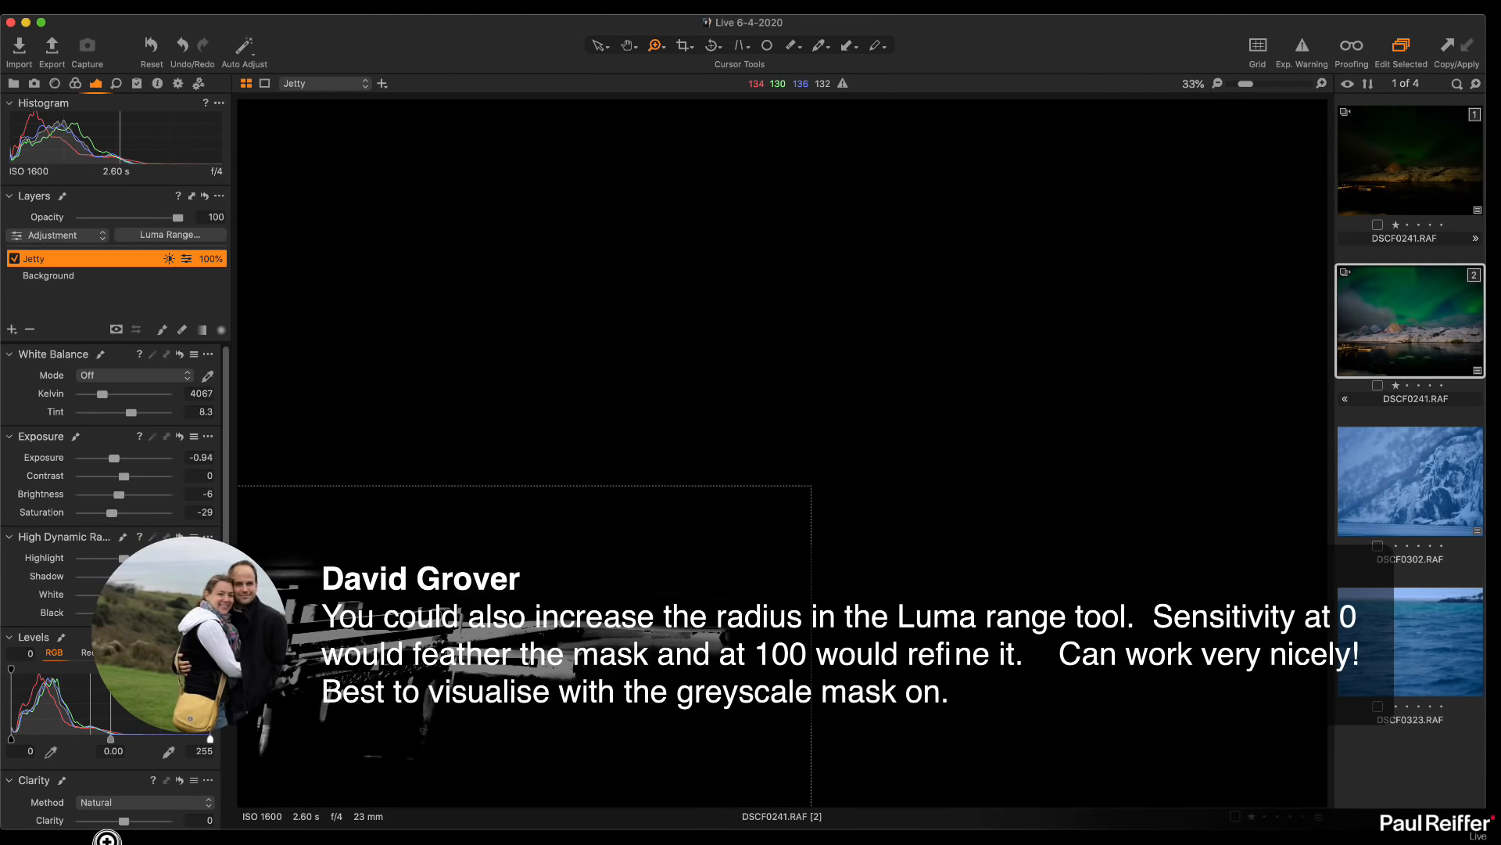
Soften the Jetty layer's luma-range mask by raising its Radius to about 19, comparing against 0, and apply it
click(198, 236)
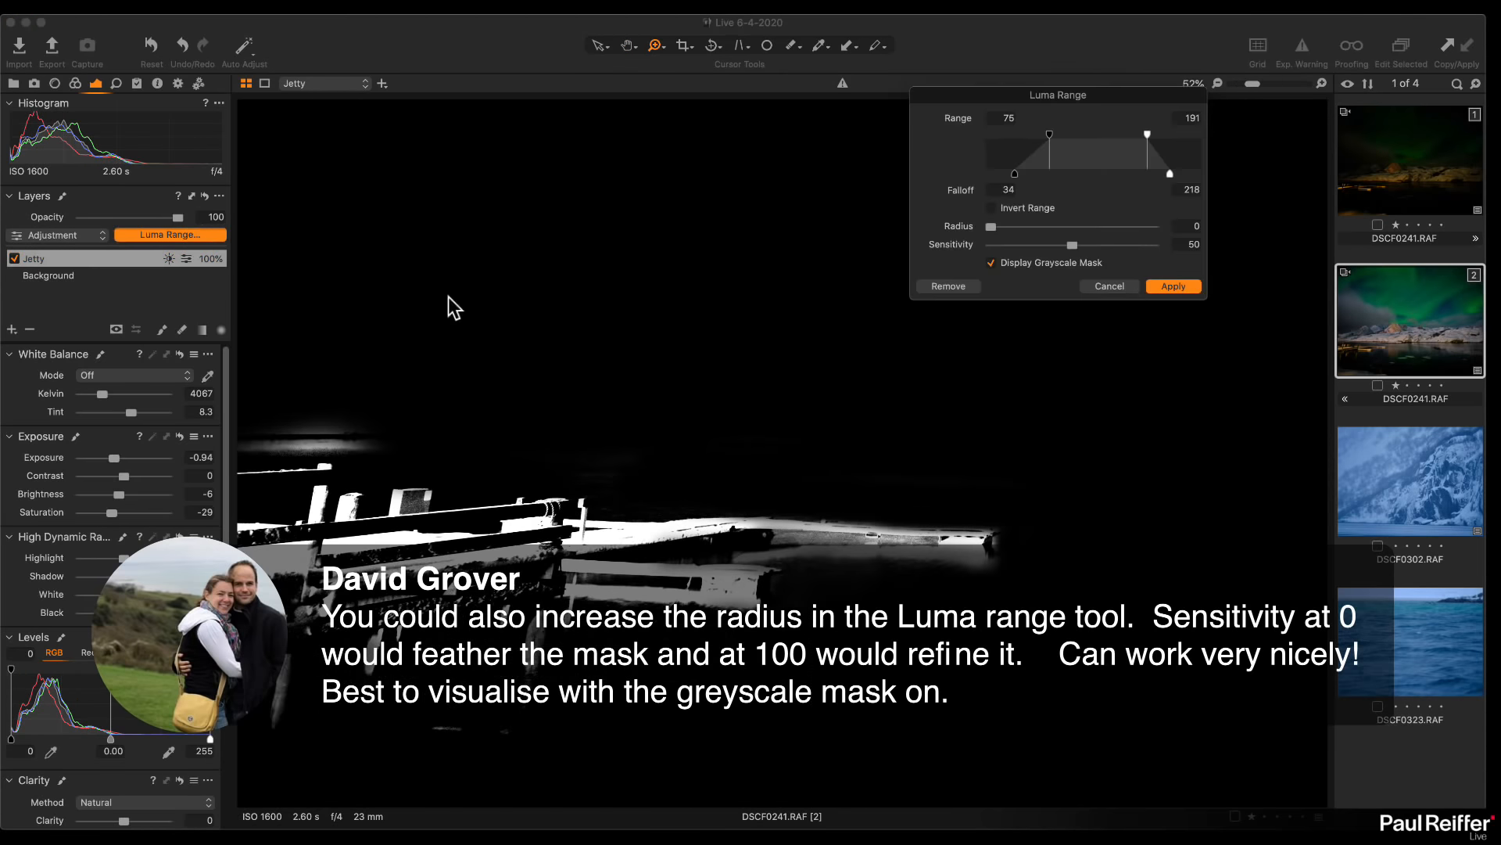
drag(990, 232, 1084, 230)
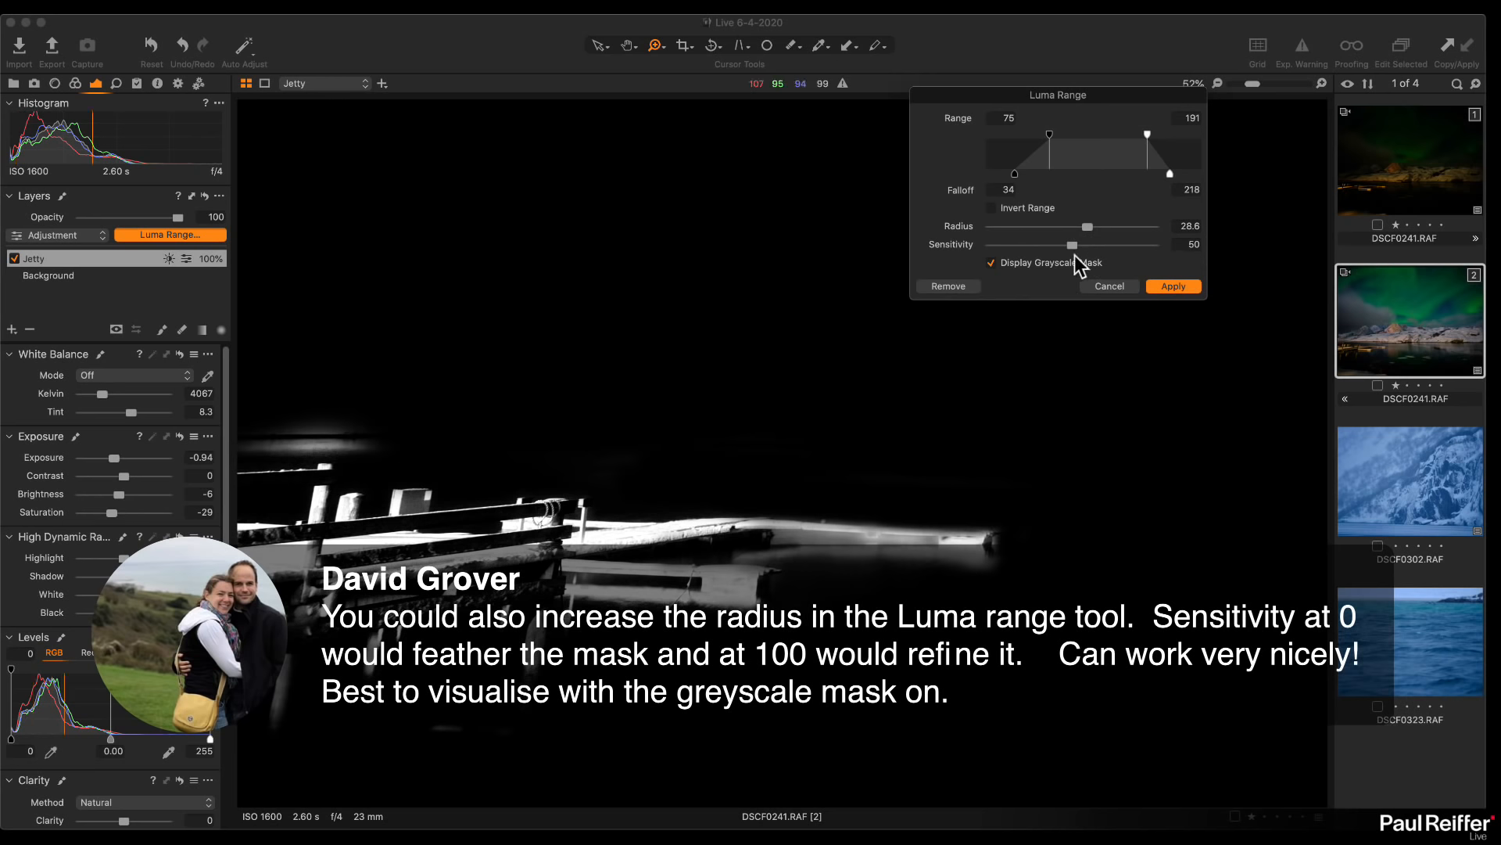
drag(1089, 230, 920, 233)
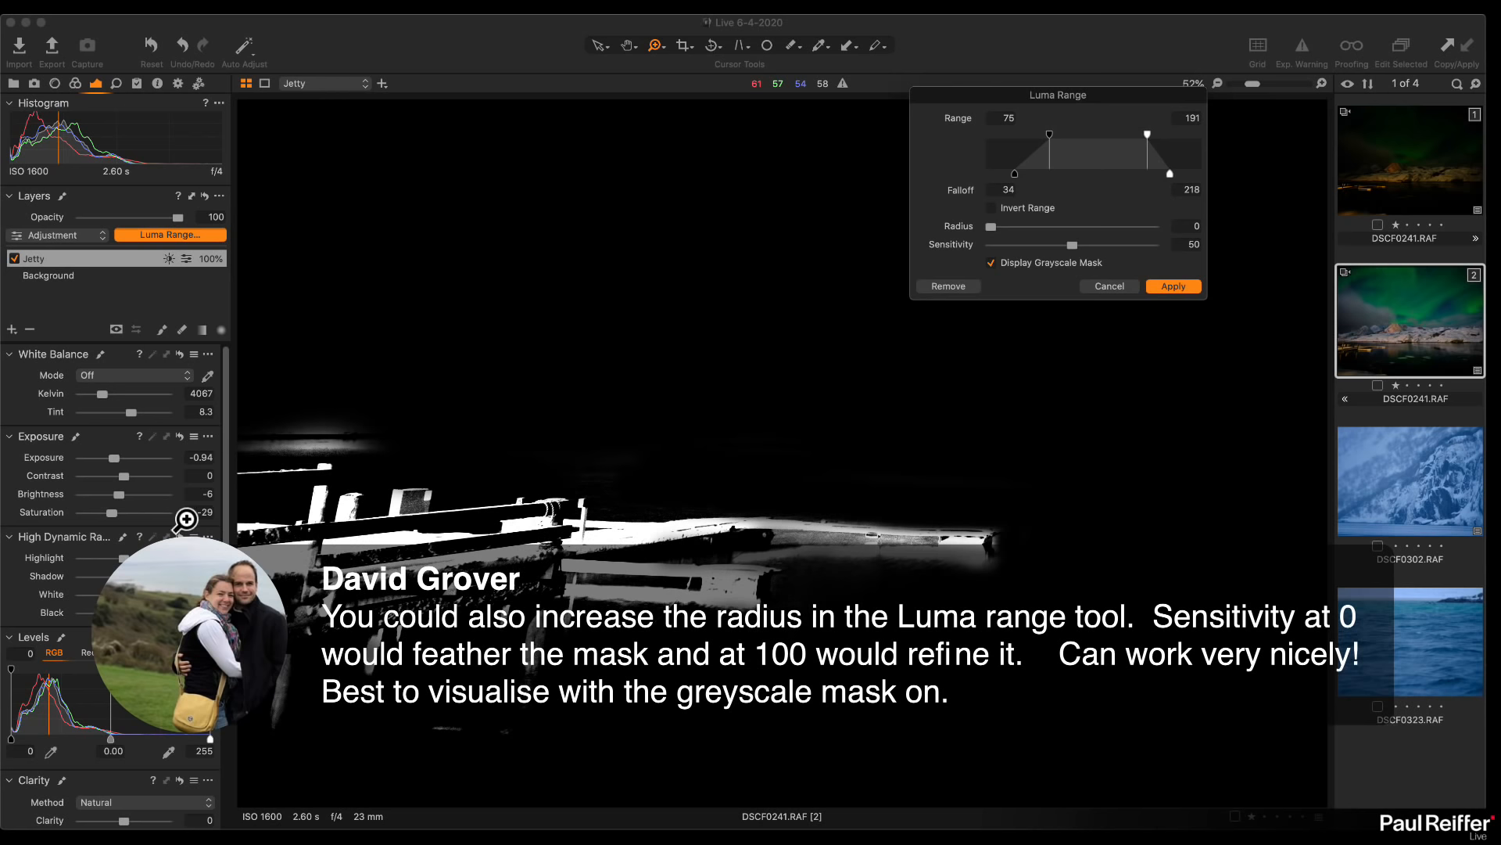
drag(992, 229, 1078, 230)
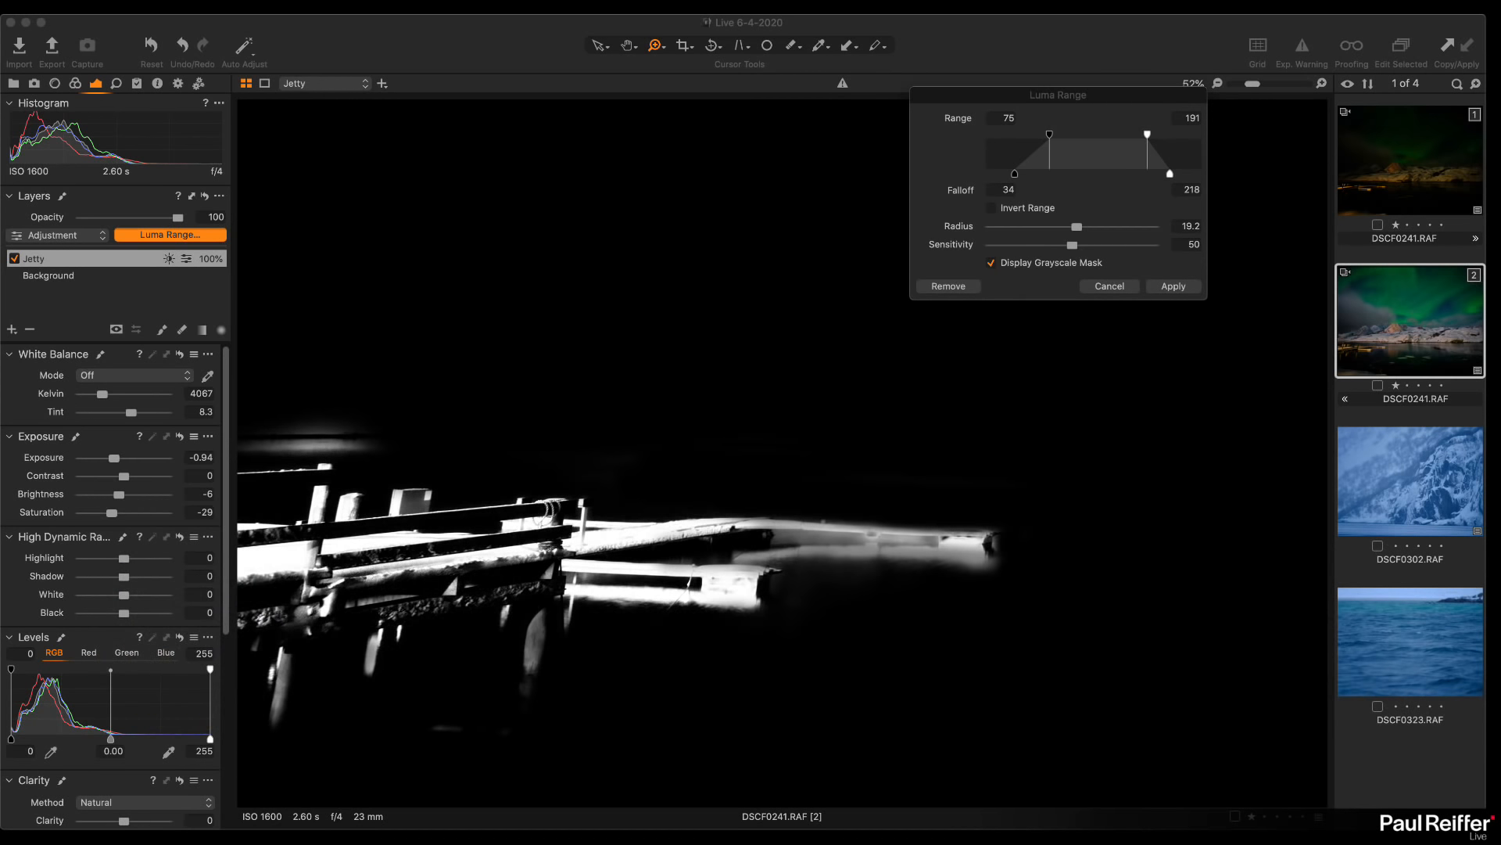
drag(1077, 226, 903, 227)
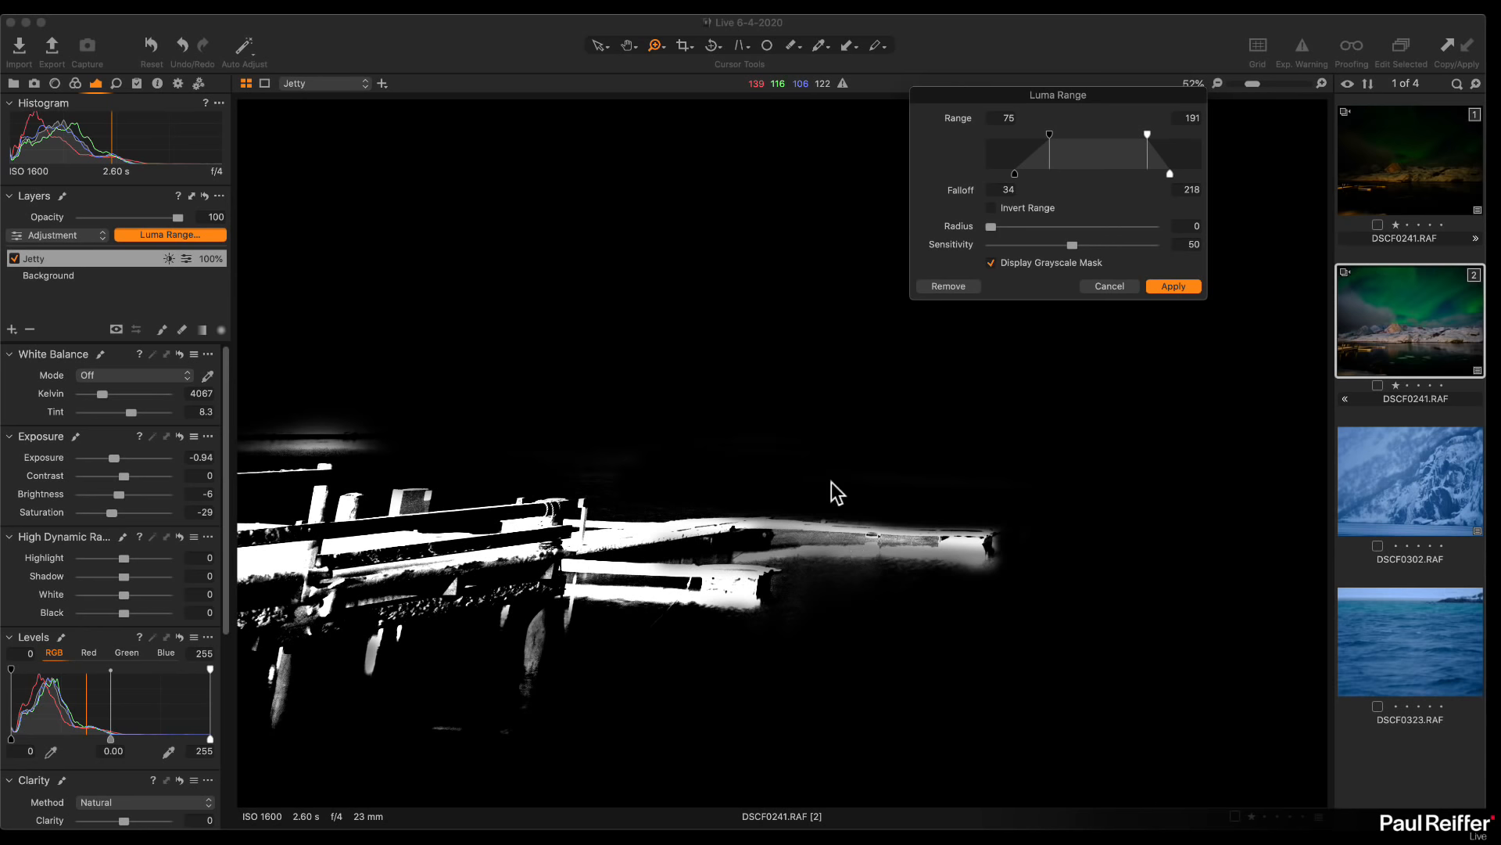
drag(993, 227, 1075, 227)
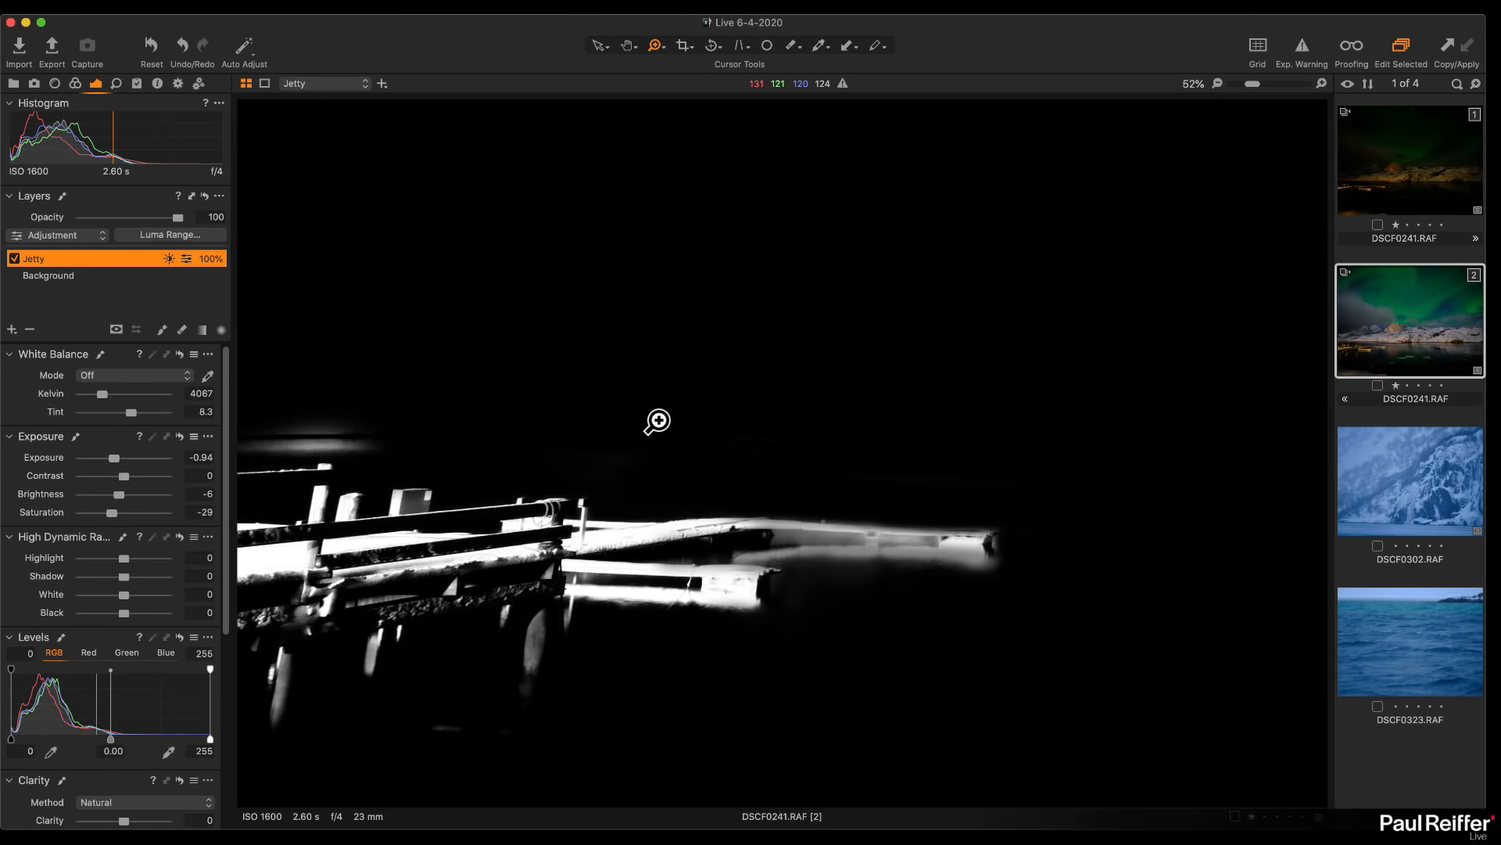
Hide the grayscale mask, compare the jetty with the Jetty layer off and on, and return to the whole image
key(alt+m)
key(m)
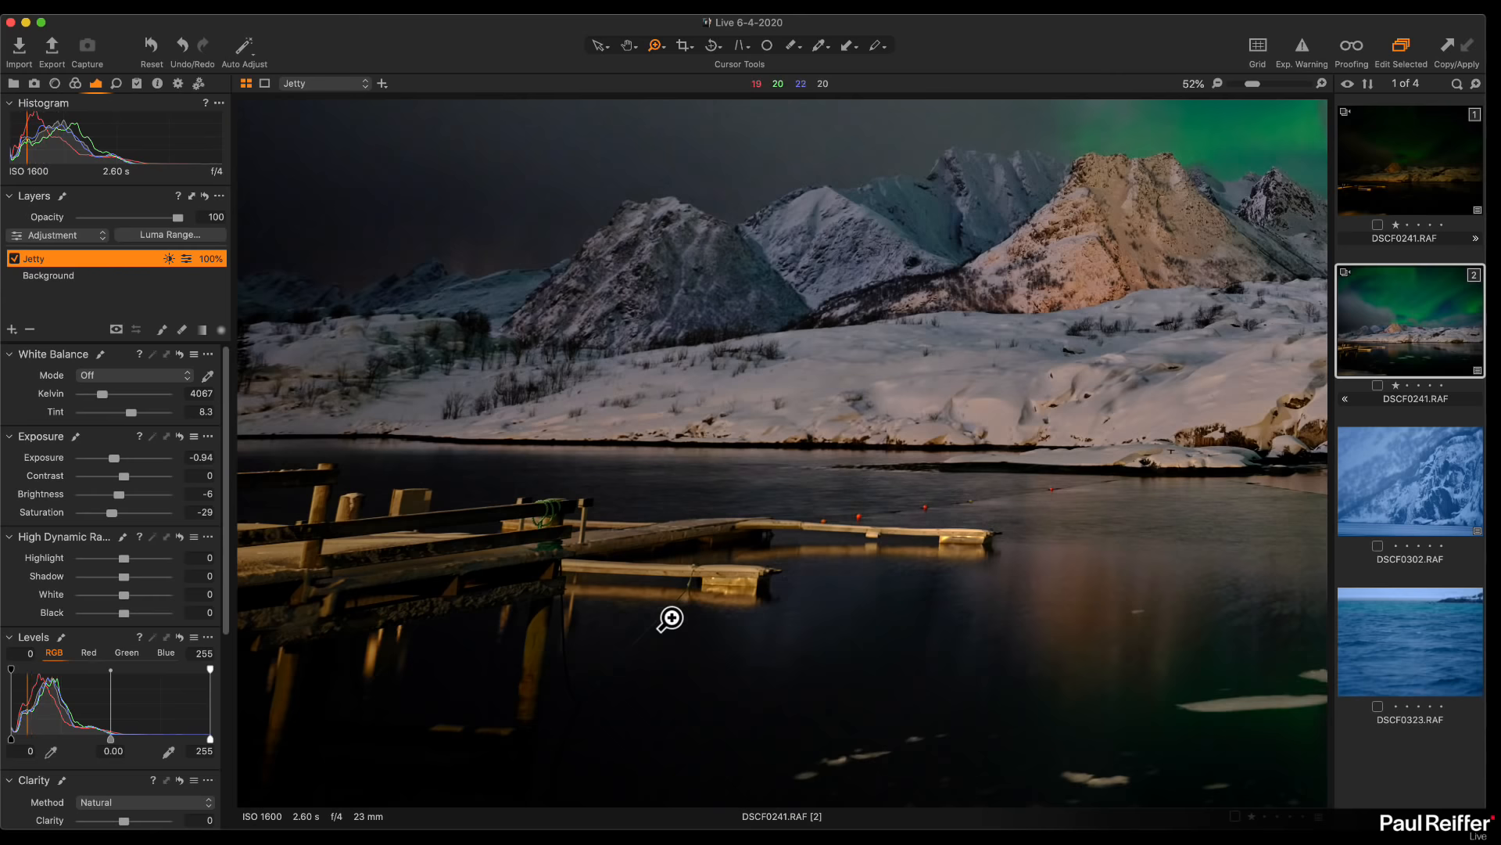
click(14, 259)
click(14, 259)
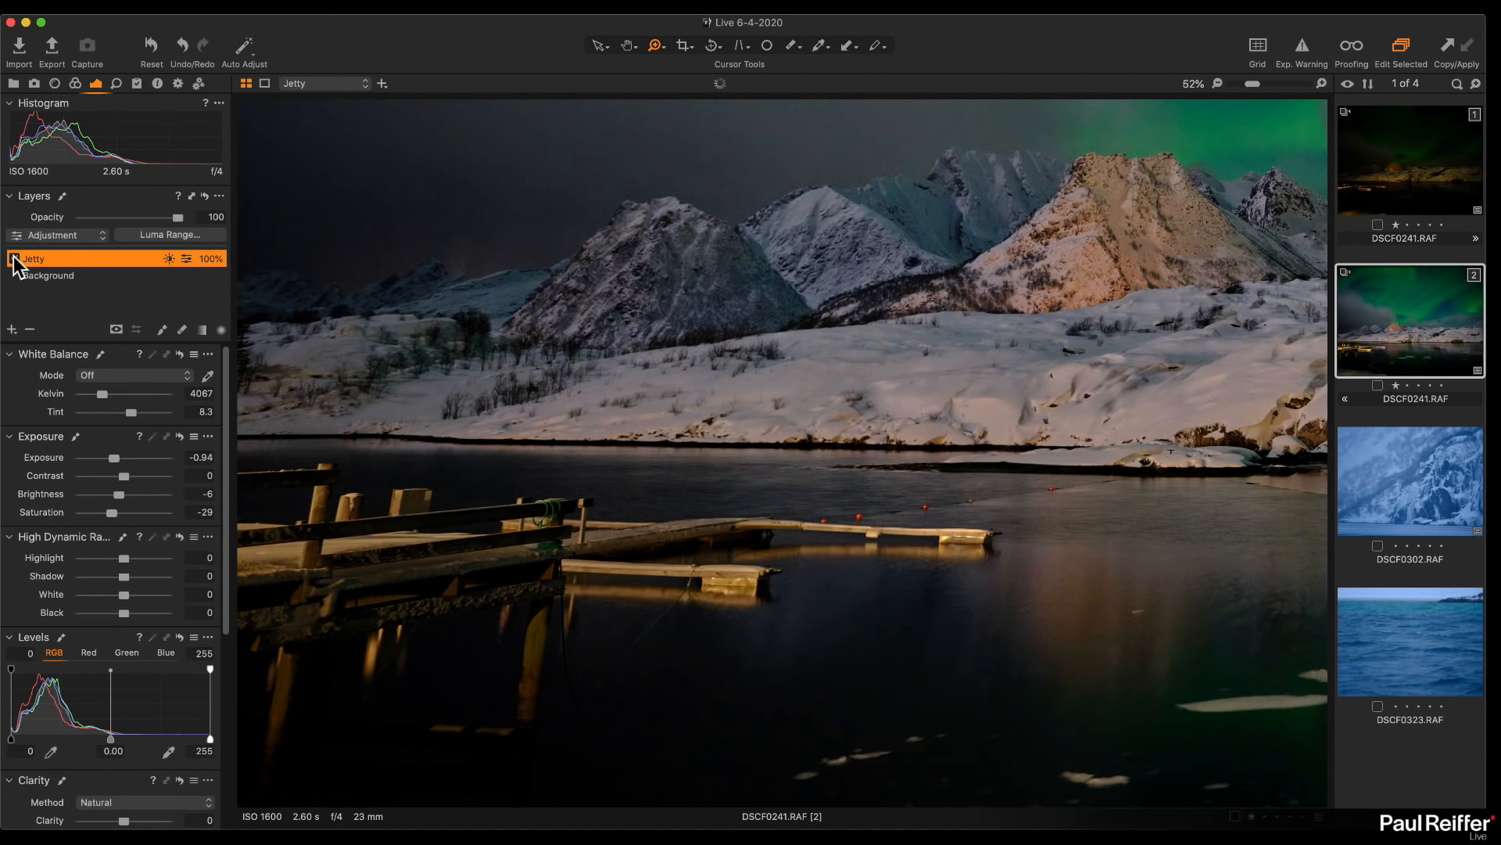
alt+click(954, 517)
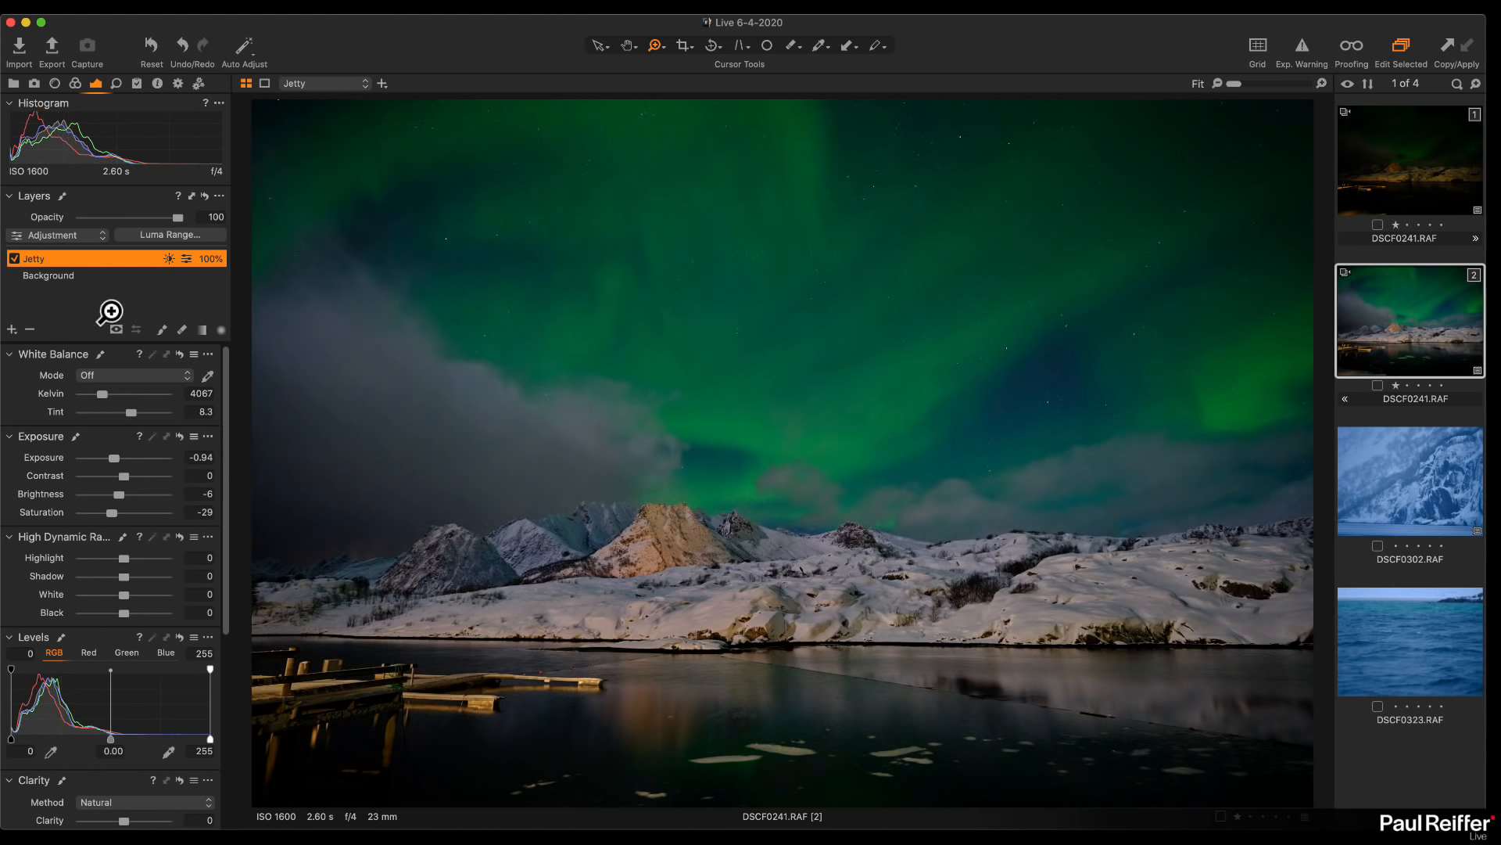
Add an empty adjustment layer above Jetty and name it Sky
click(12, 329)
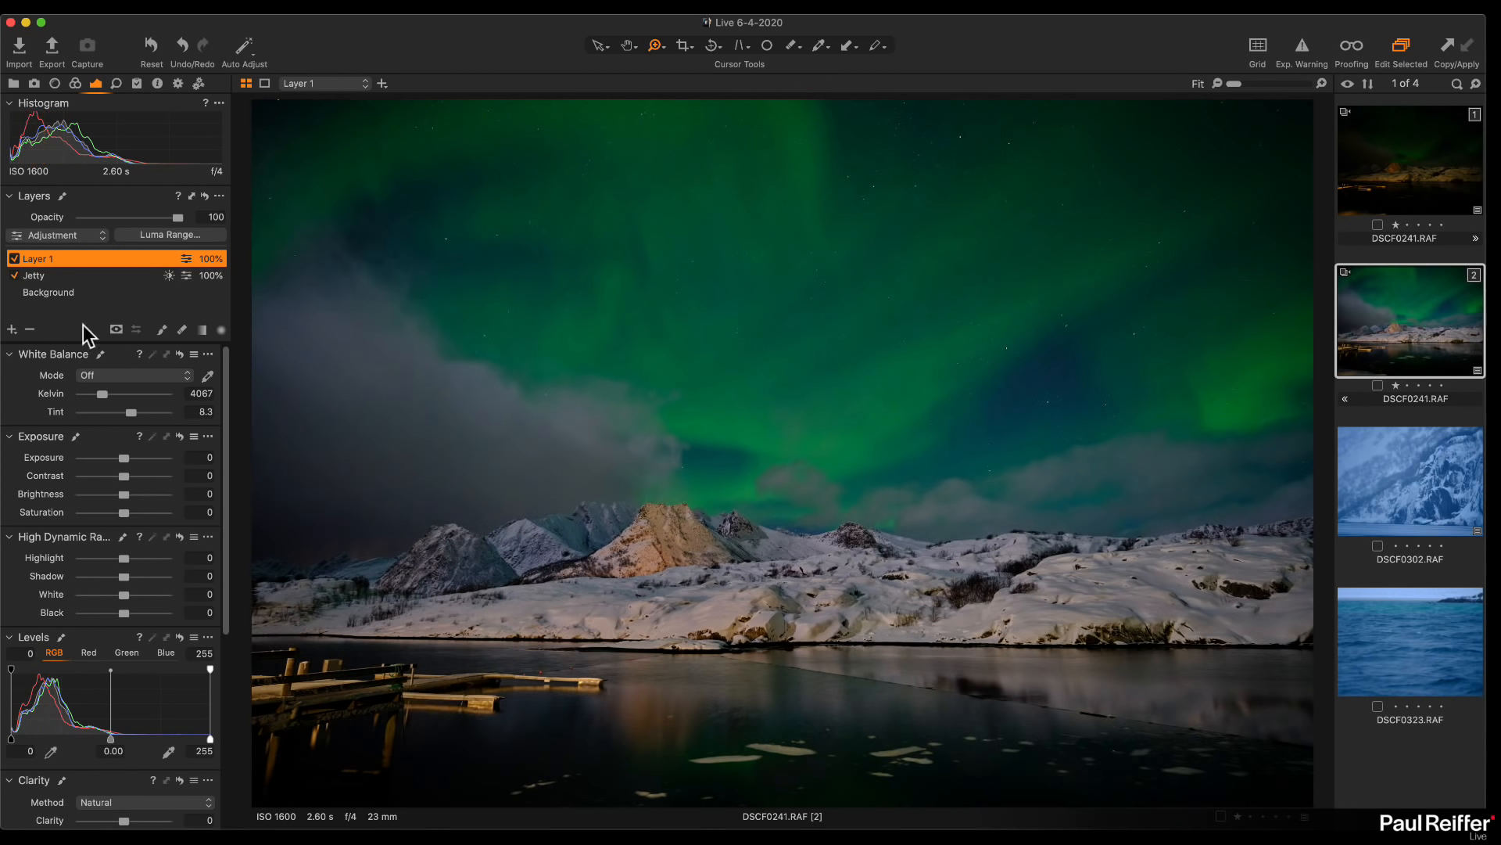
double_click(43, 259)
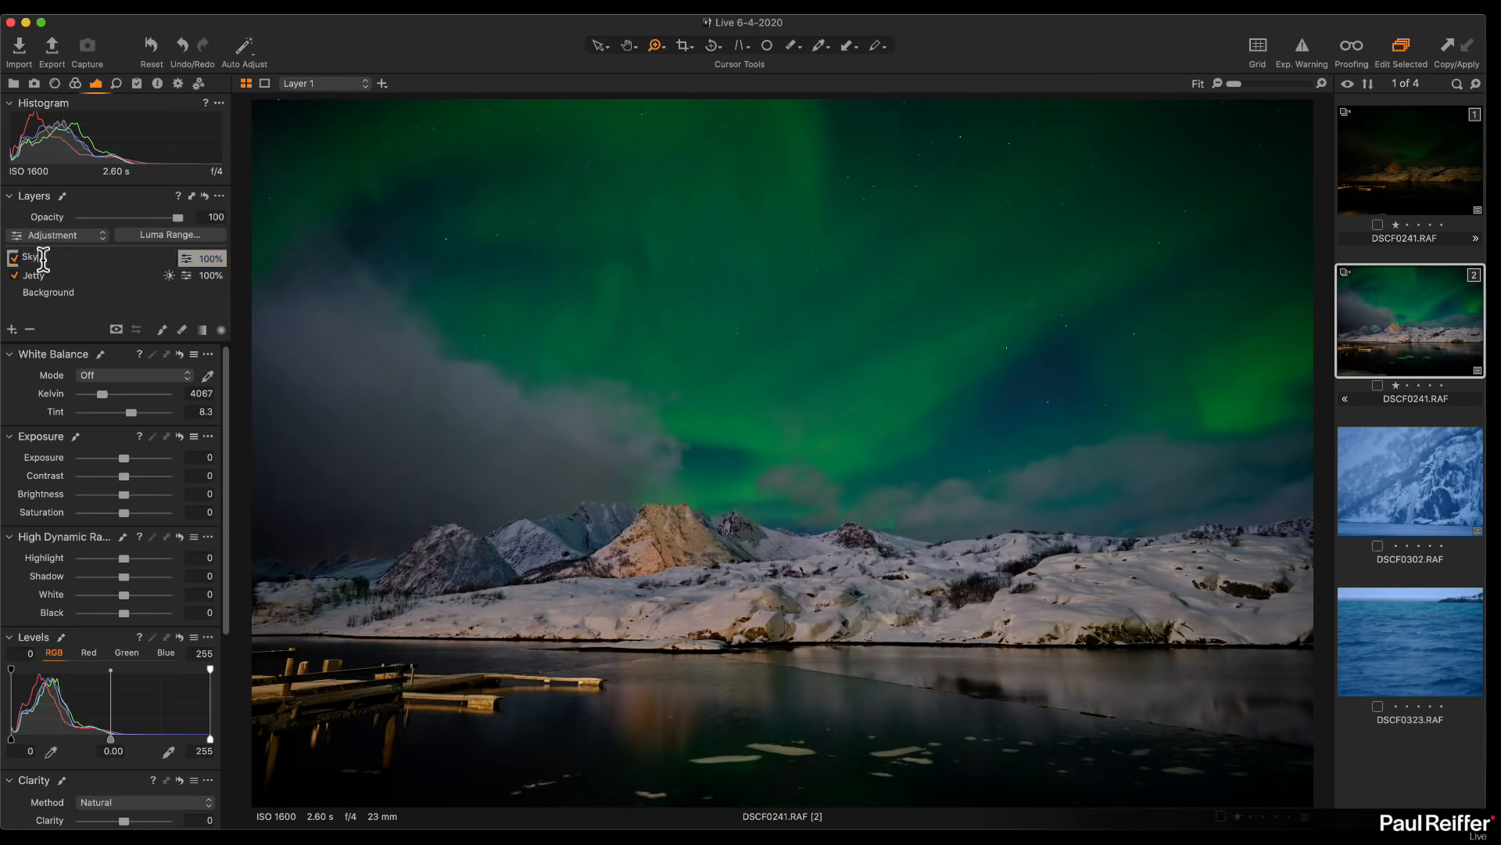
text(Sky)
key(Return)
Draw a slightly tilted linear gradient mask on the Sky layer, fading from above the mountains down to the water
key(l)
drag(714, 383, 703, 597)
drag(755, 536, 750, 610)
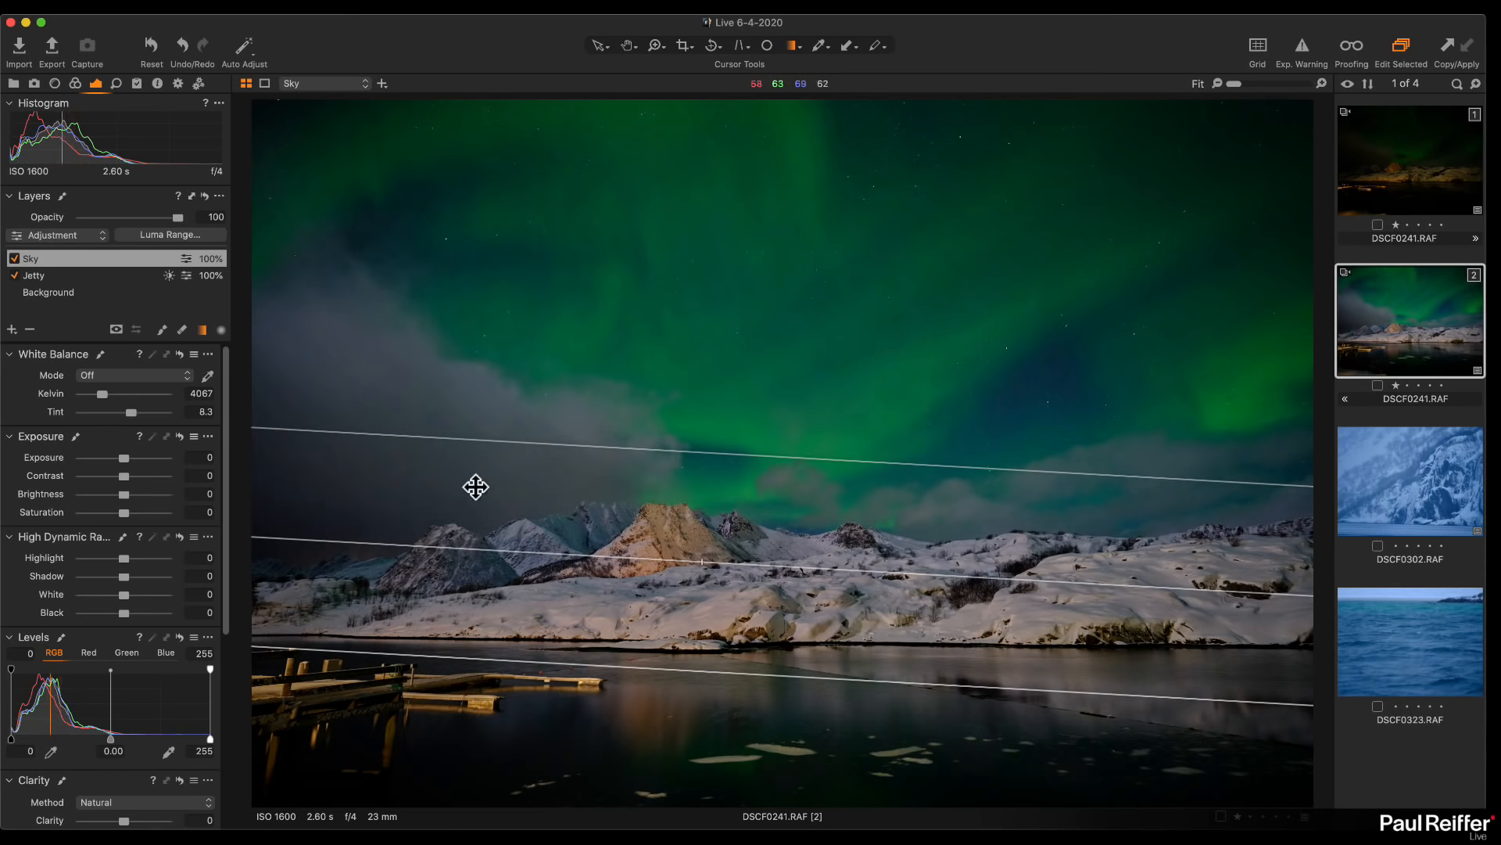
drag(126, 457, 125, 459)
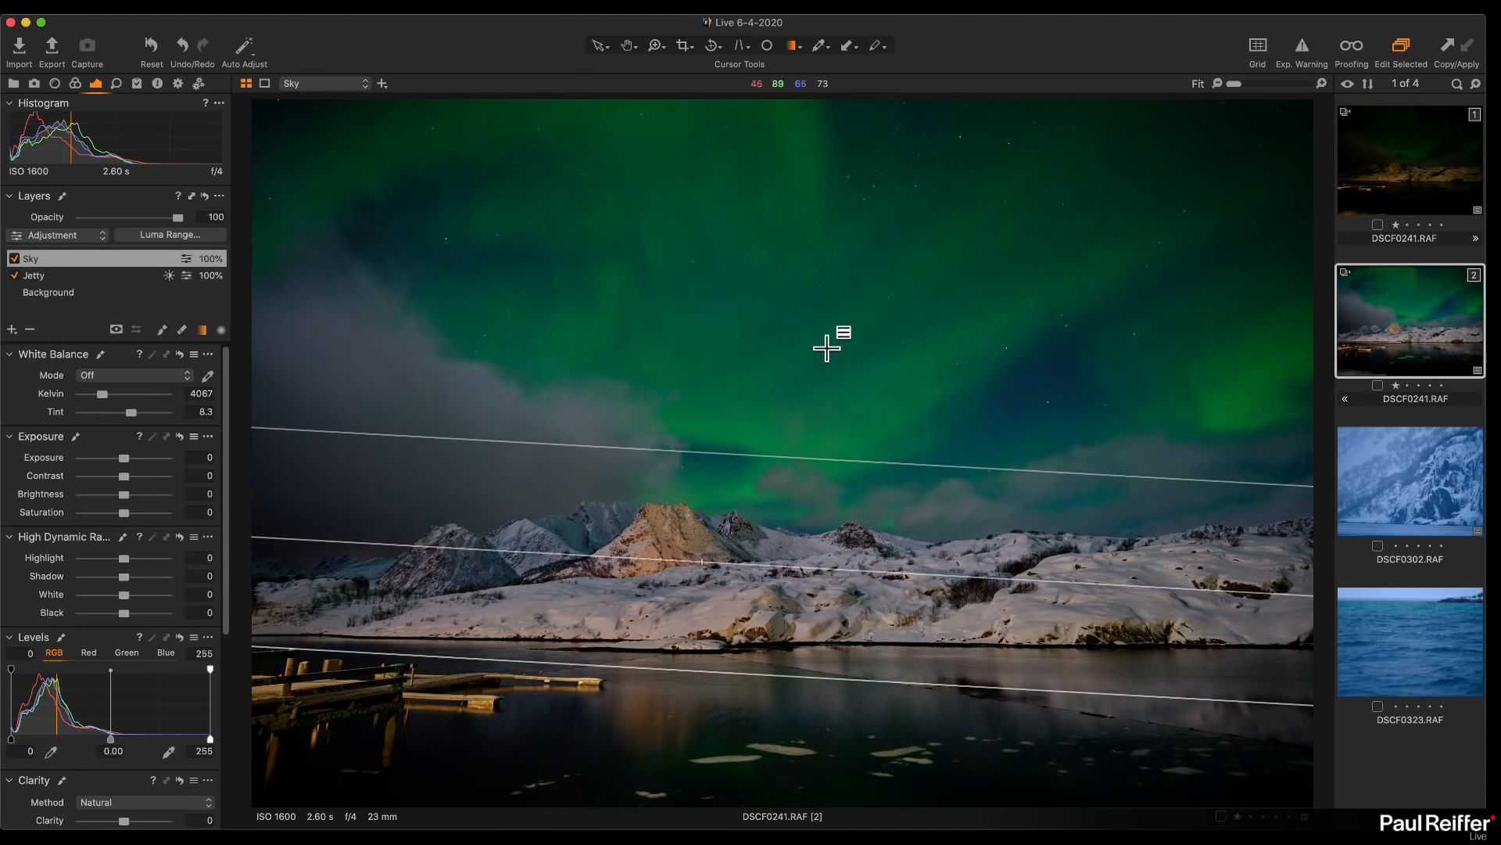
Display the Sky mask and try a narrow transition, then widen its lower edge back down to just below the shoreline
key(m)
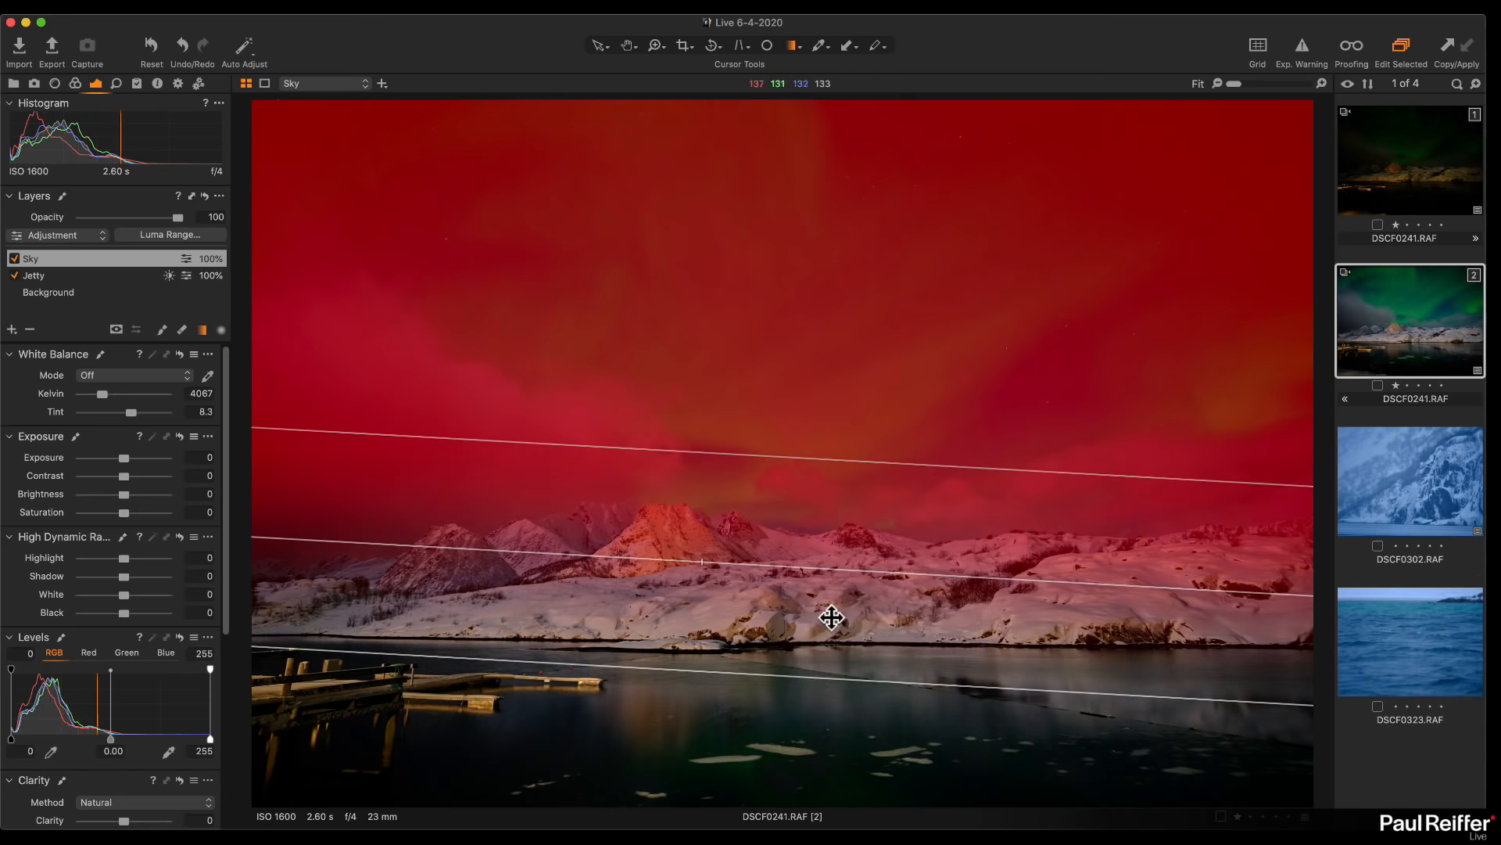
key(m)
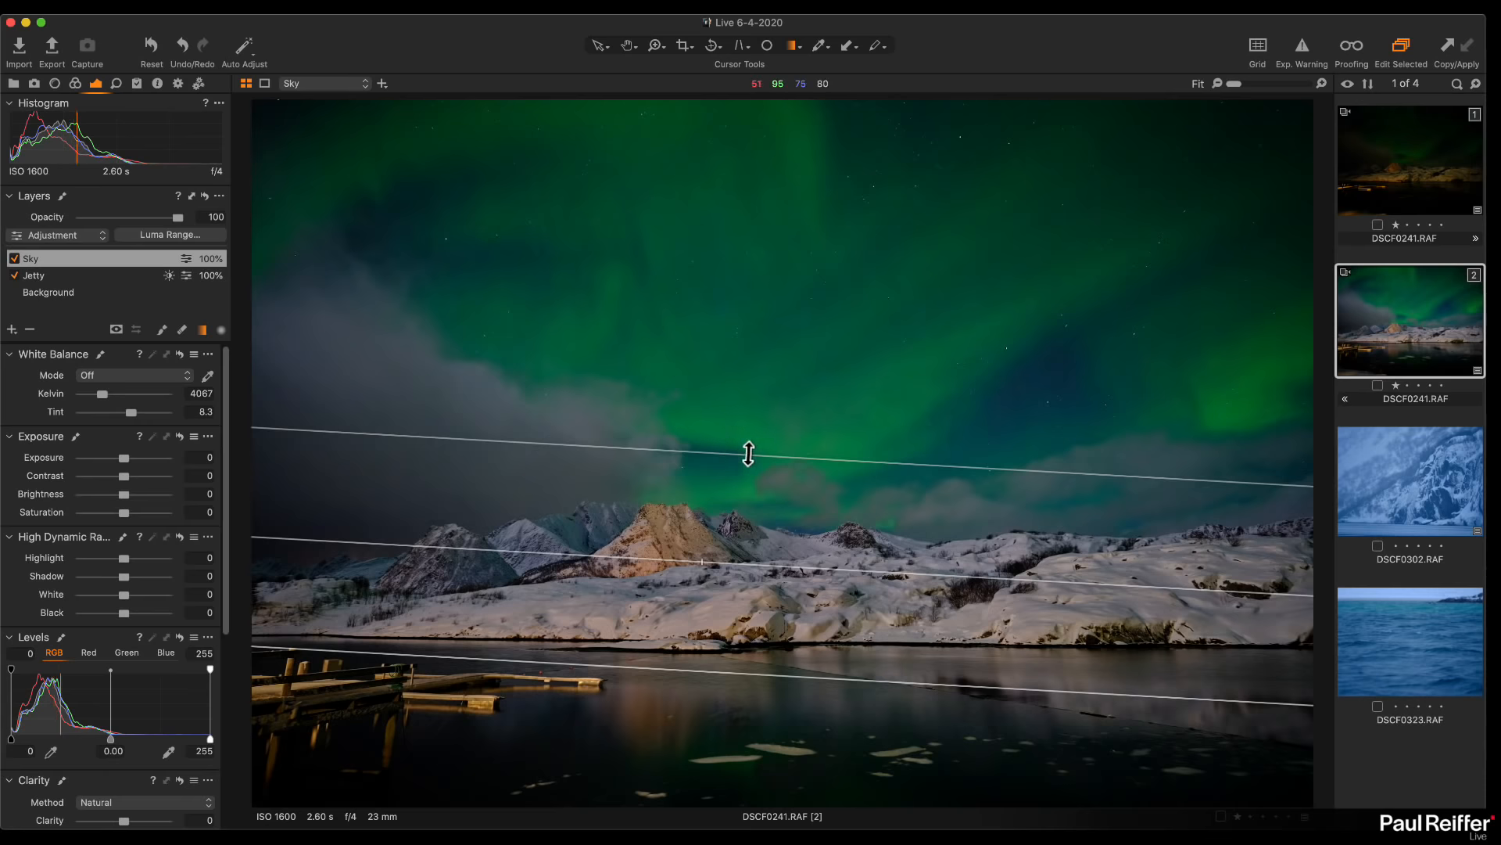
key(m)
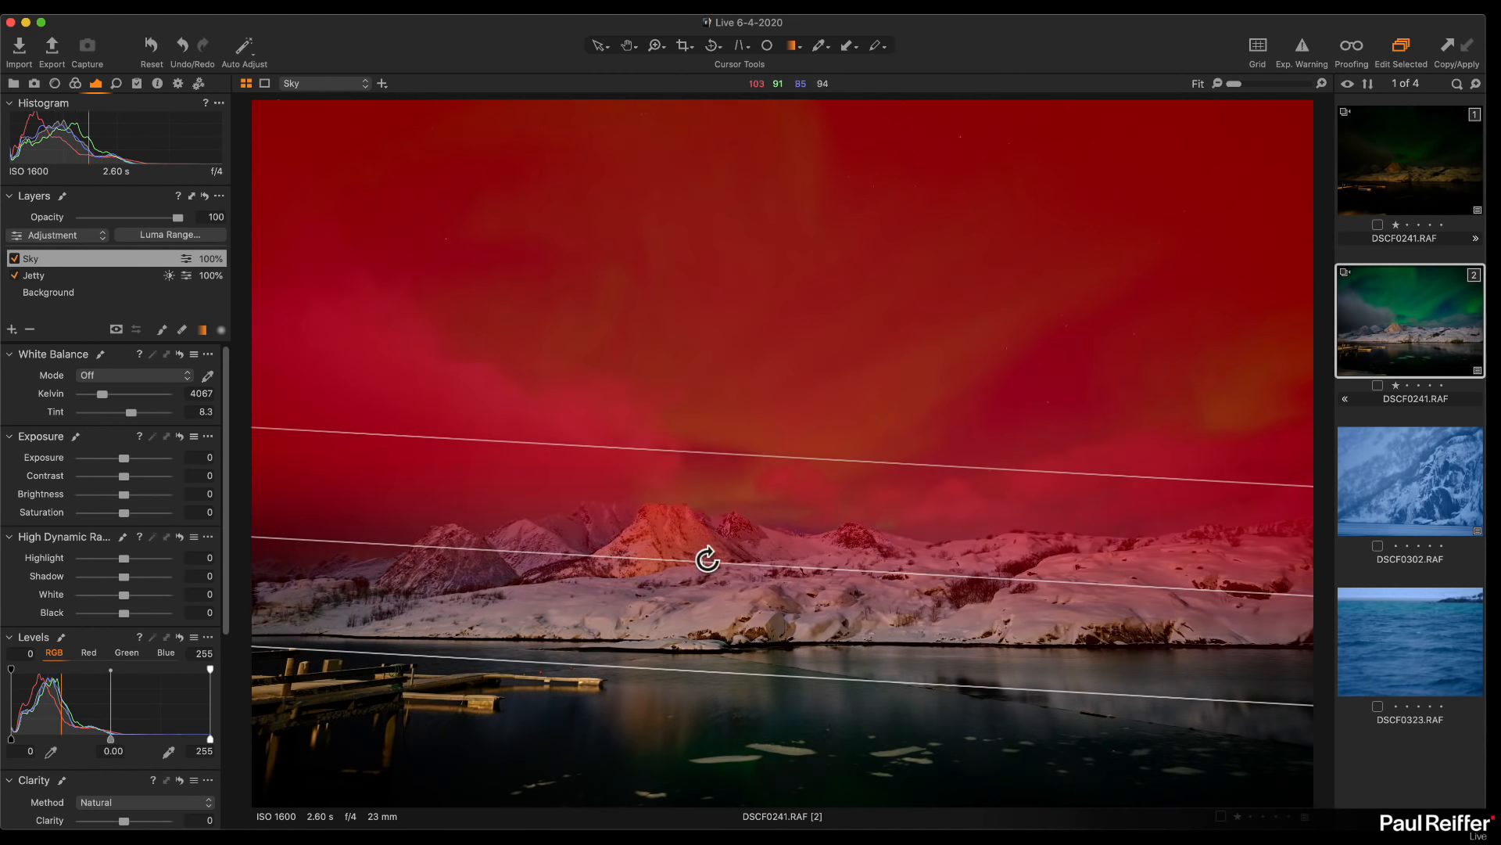
drag(730, 676, 747, 450)
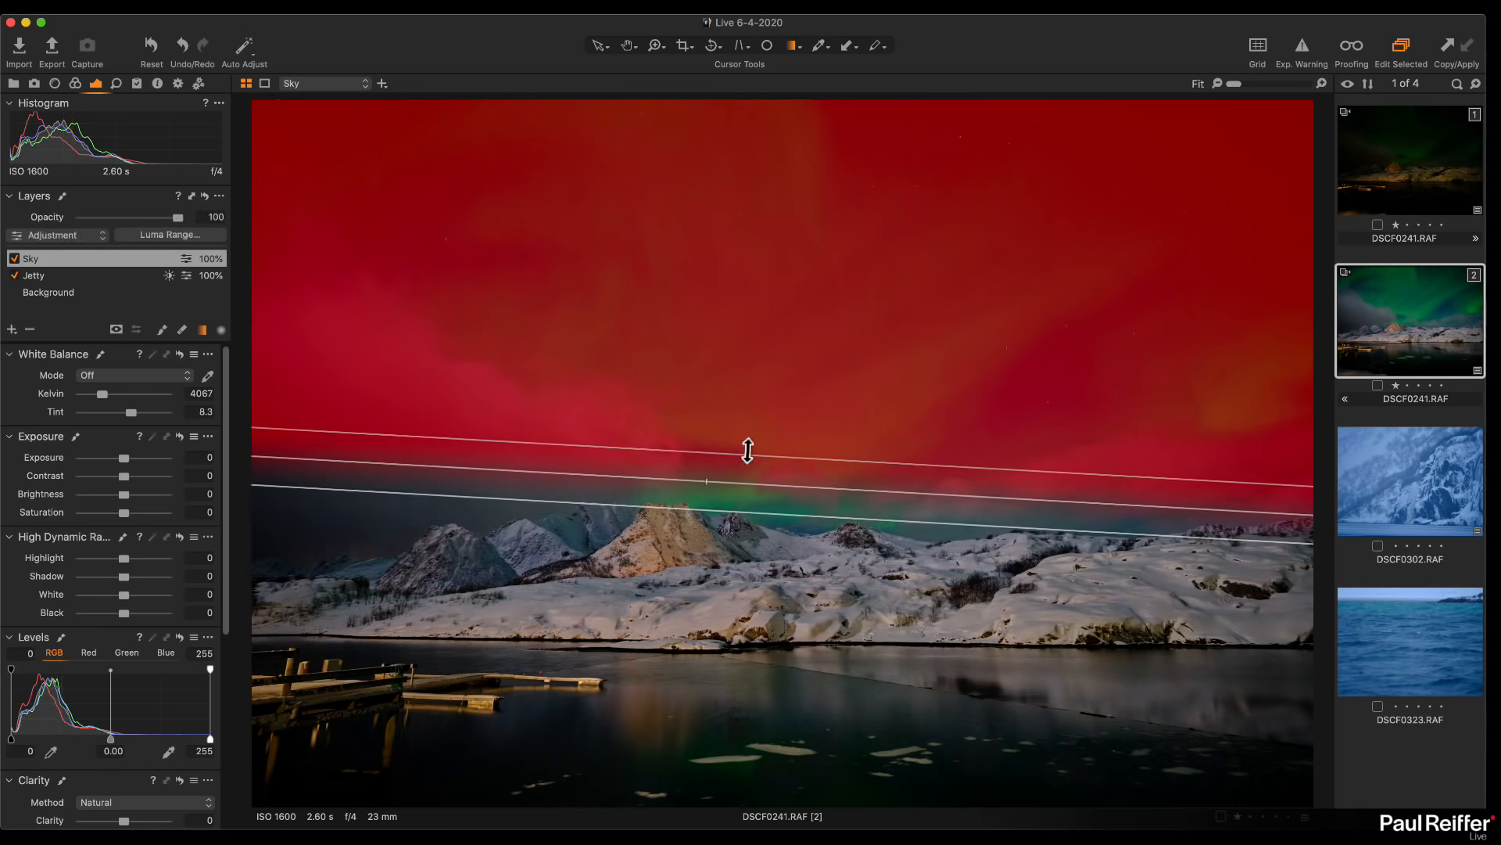
drag(753, 509, 738, 710)
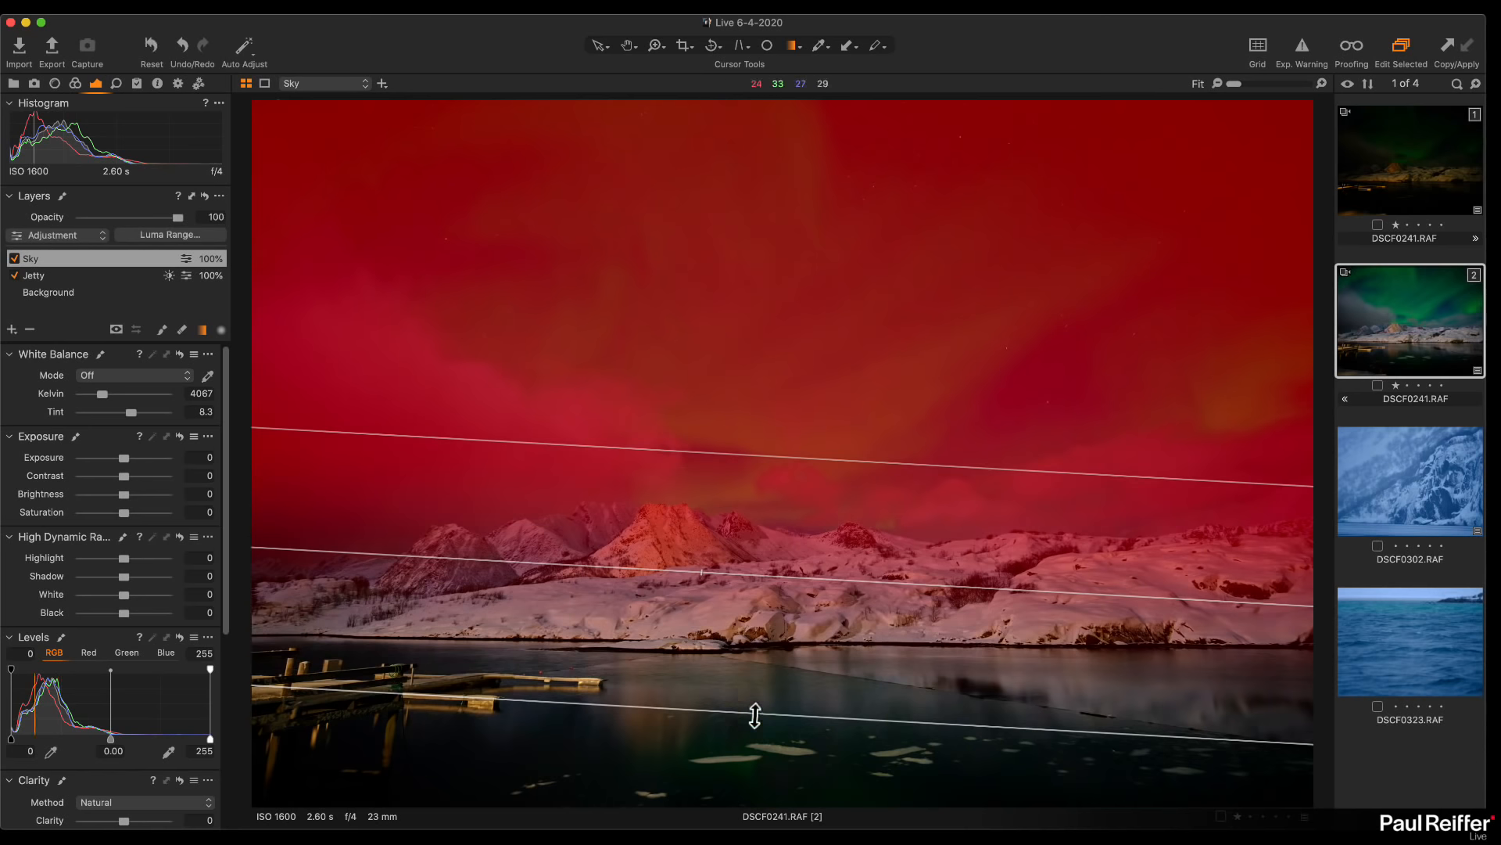
mouse_move(755, 712)
mouse_down()
mouse_move(757, 660)
mouse_move(754, 682)
mouse_up()
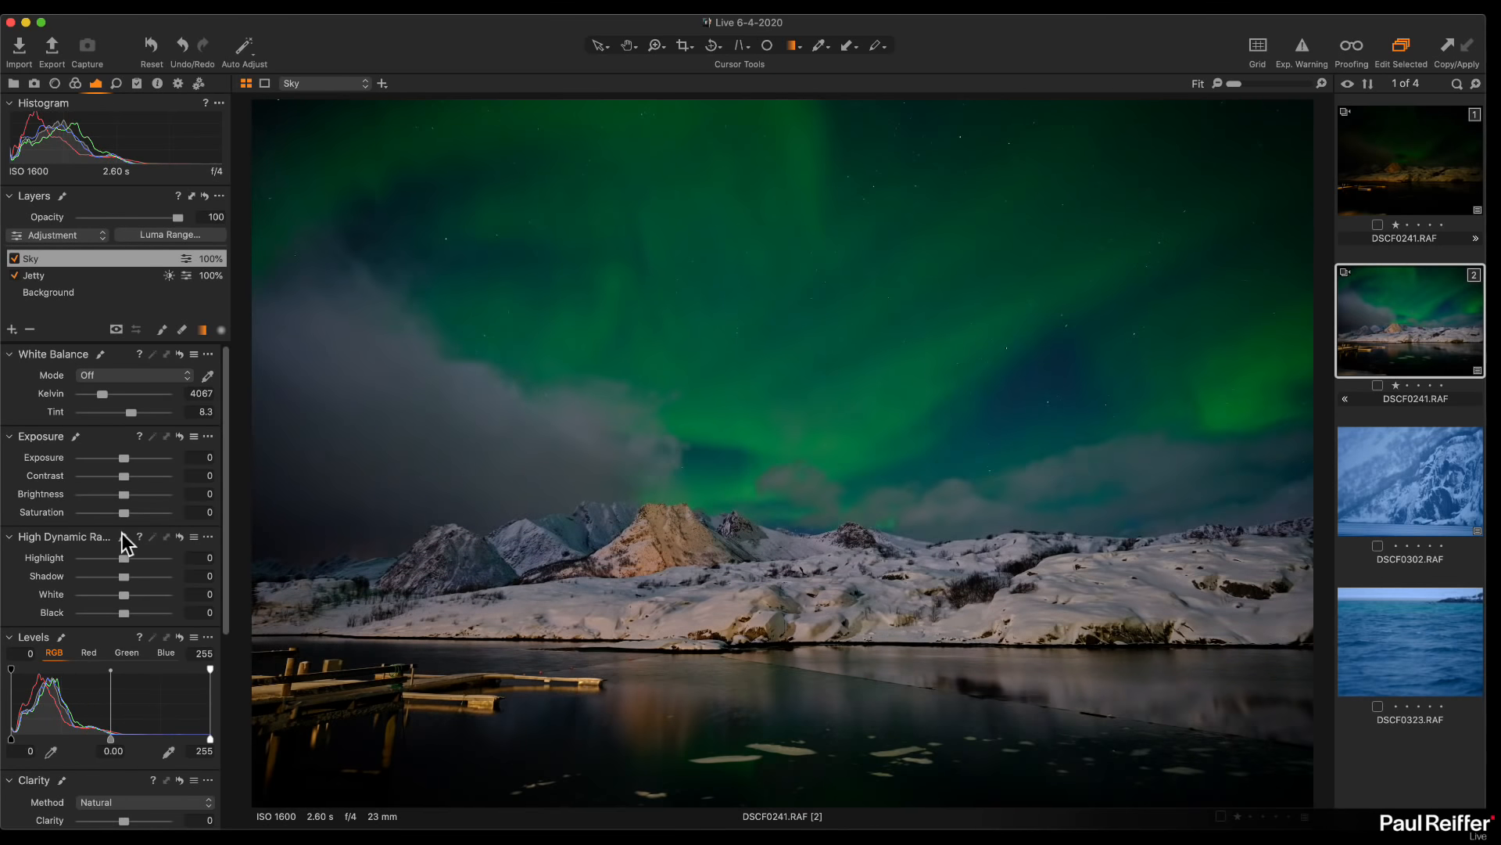
Set the Sky layer's Clarity to 43 and compare the image with the layer off and on
scroll(123, 540, down, 3)
scroll(122, 536, down, 2)
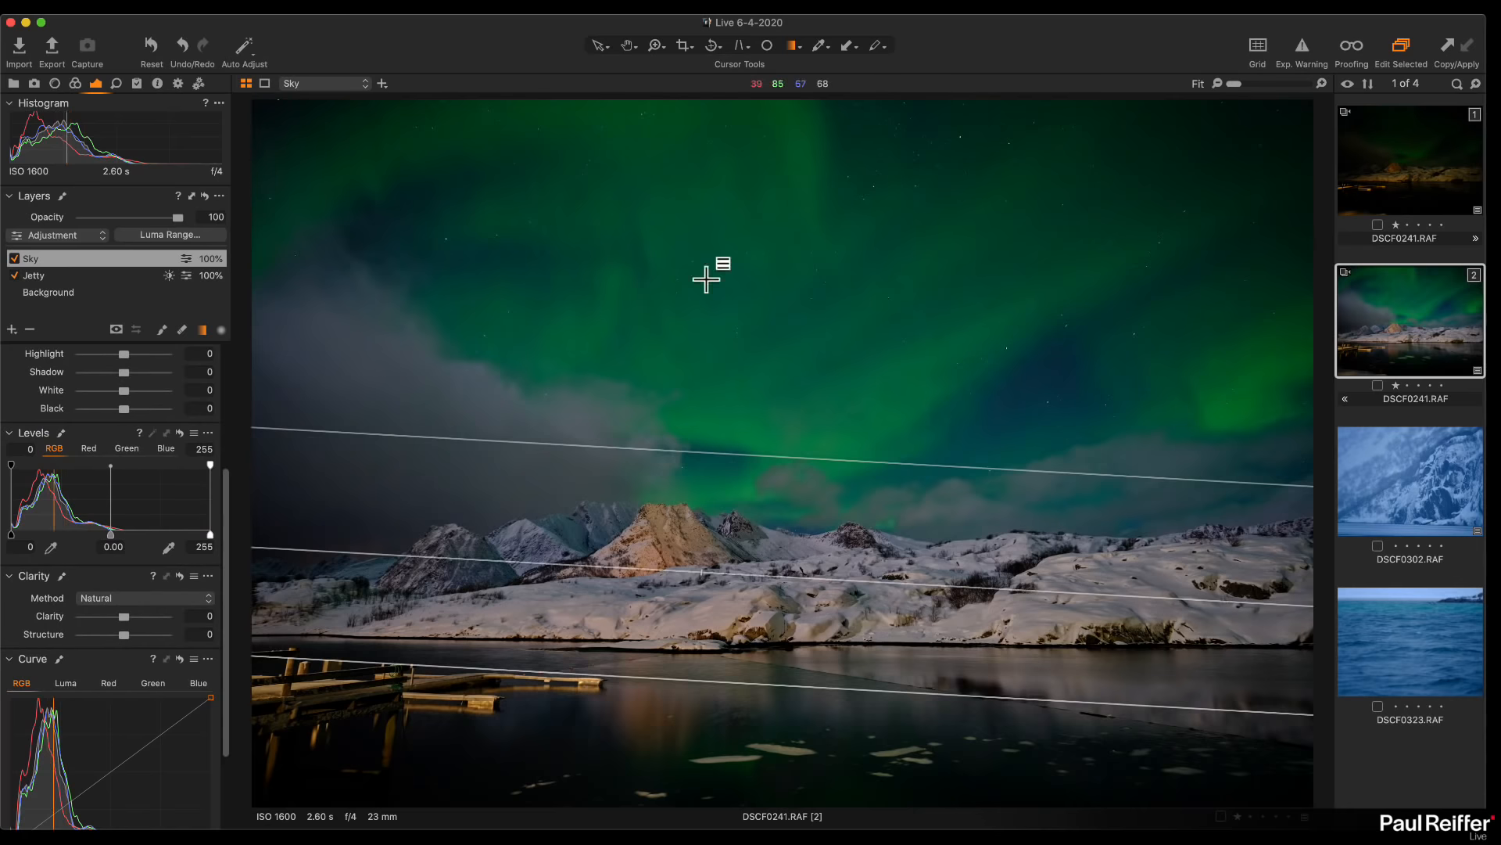
drag(125, 617, 144, 620)
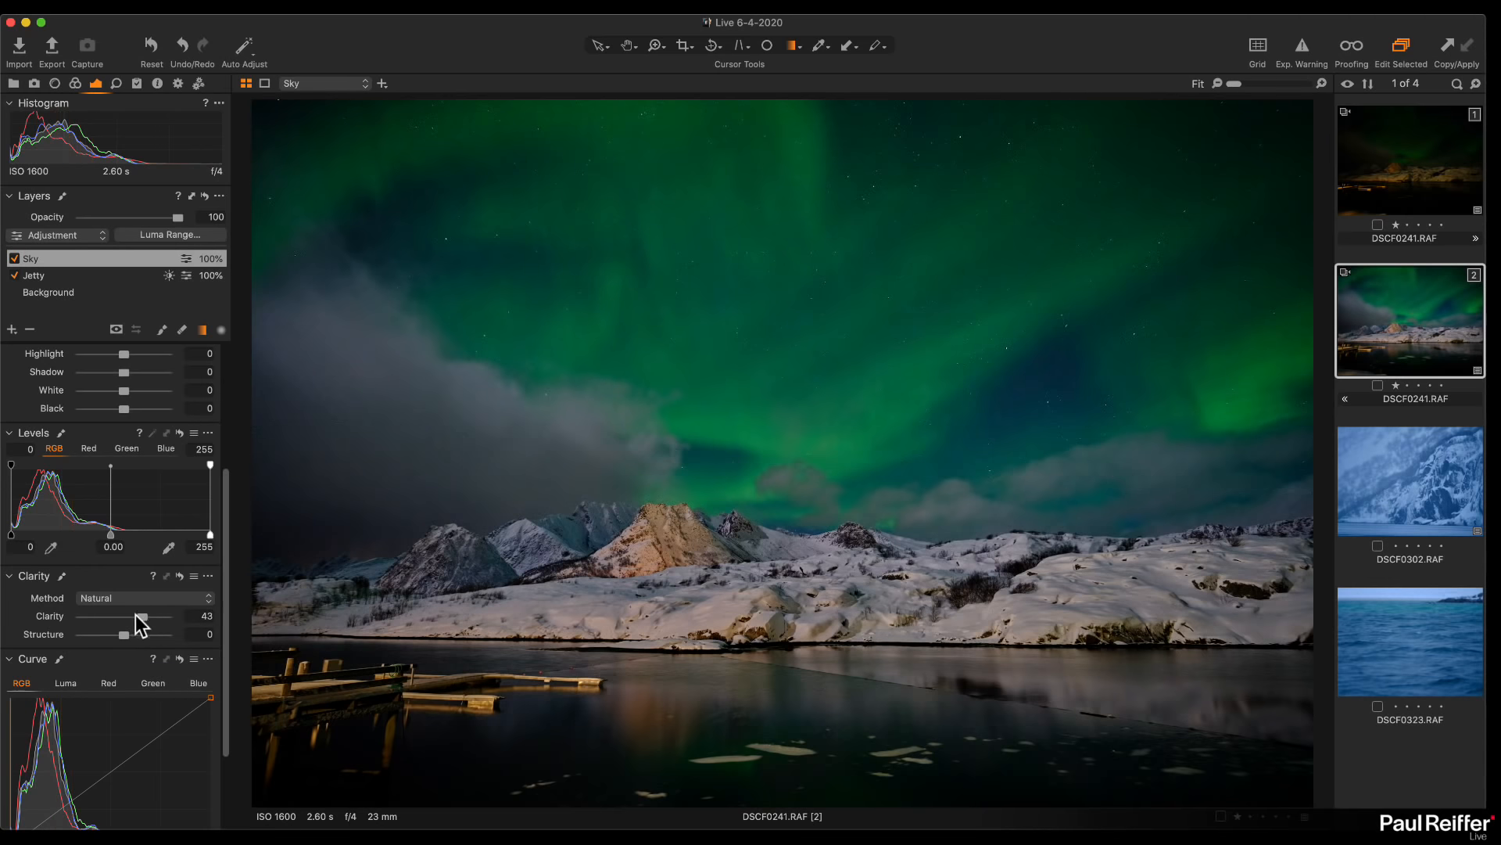
click(15, 261)
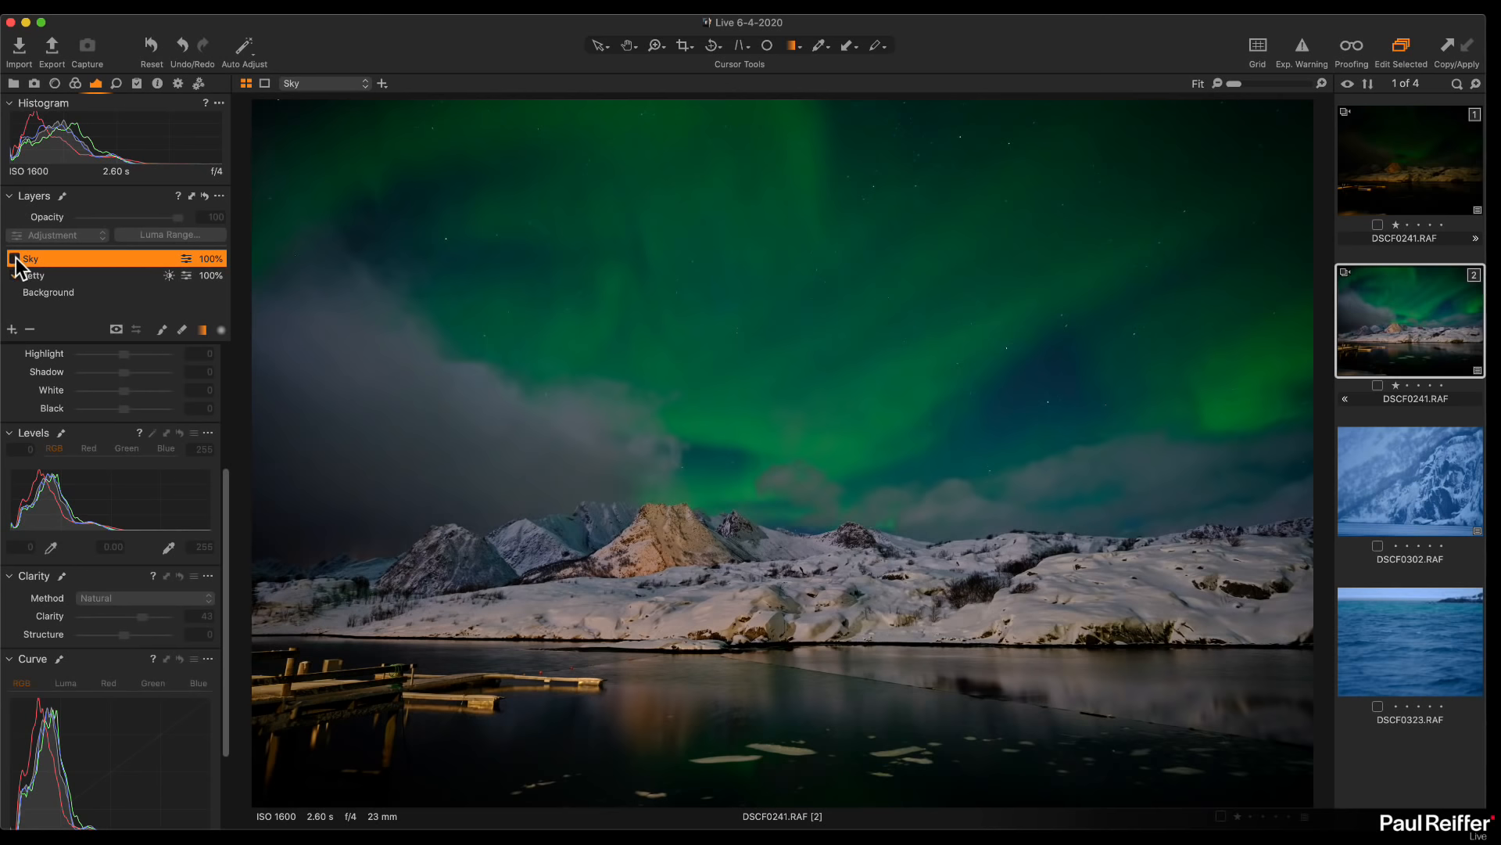
click(15, 260)
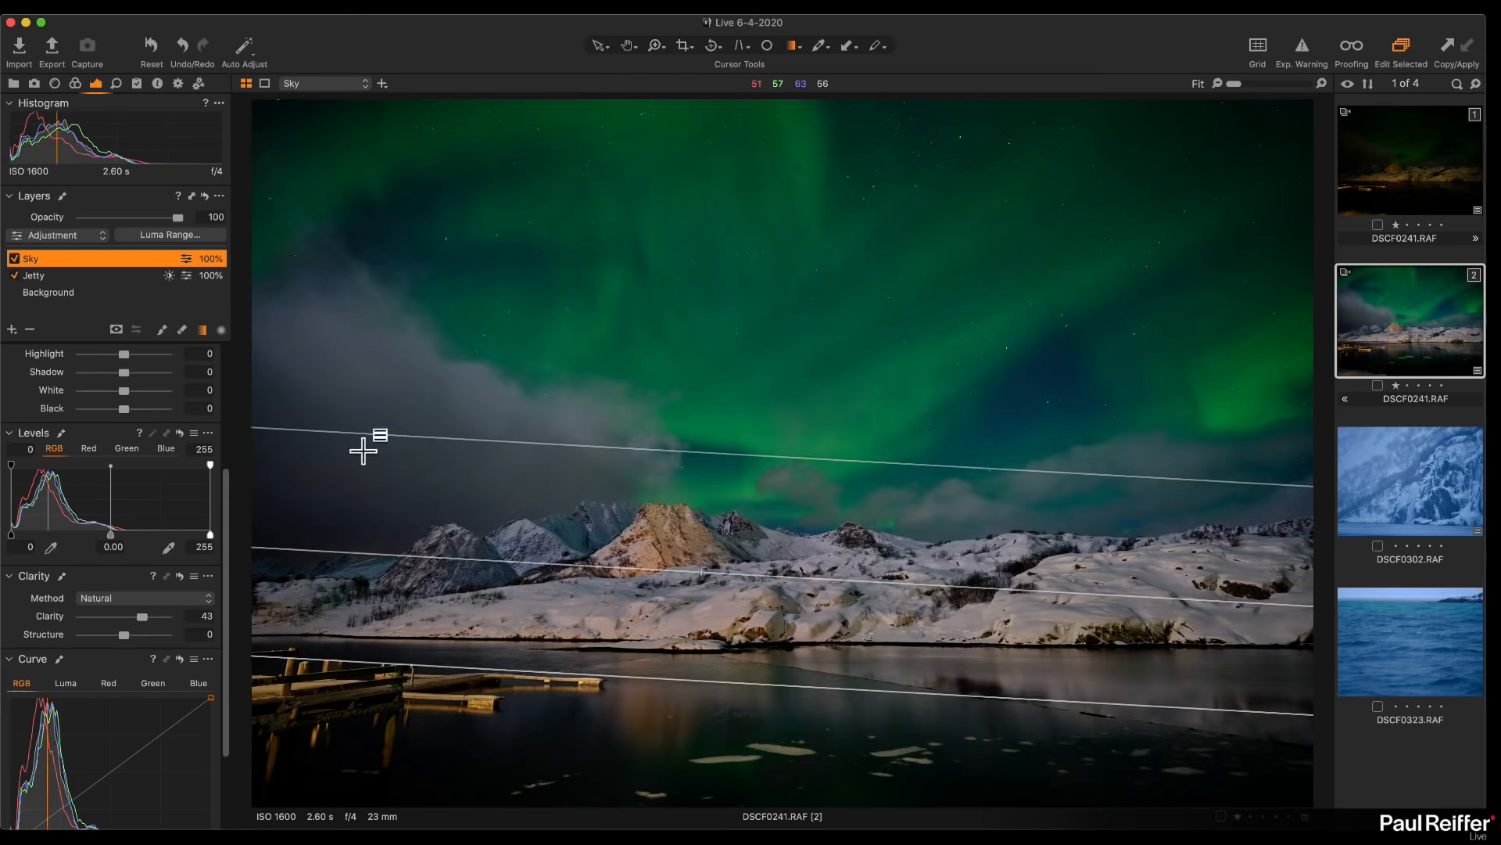
Set the Sky layer's Contrast to 11 and Exposure to 0.15
scroll(68, 472, up, 5)
scroll(71, 475, down, 2)
drag(122, 475, 126, 482)
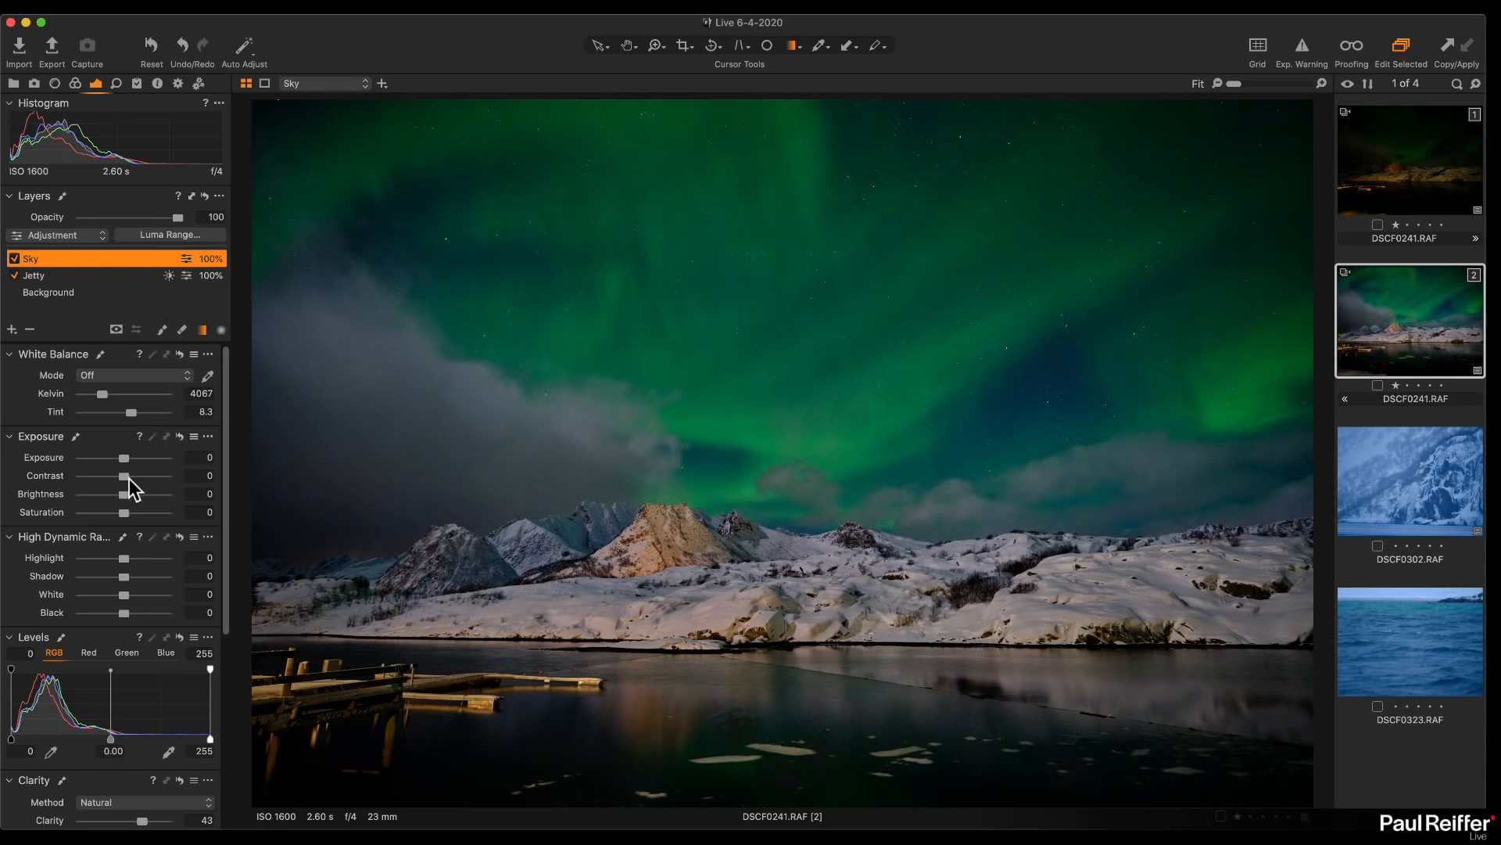
drag(128, 479, 133, 481)
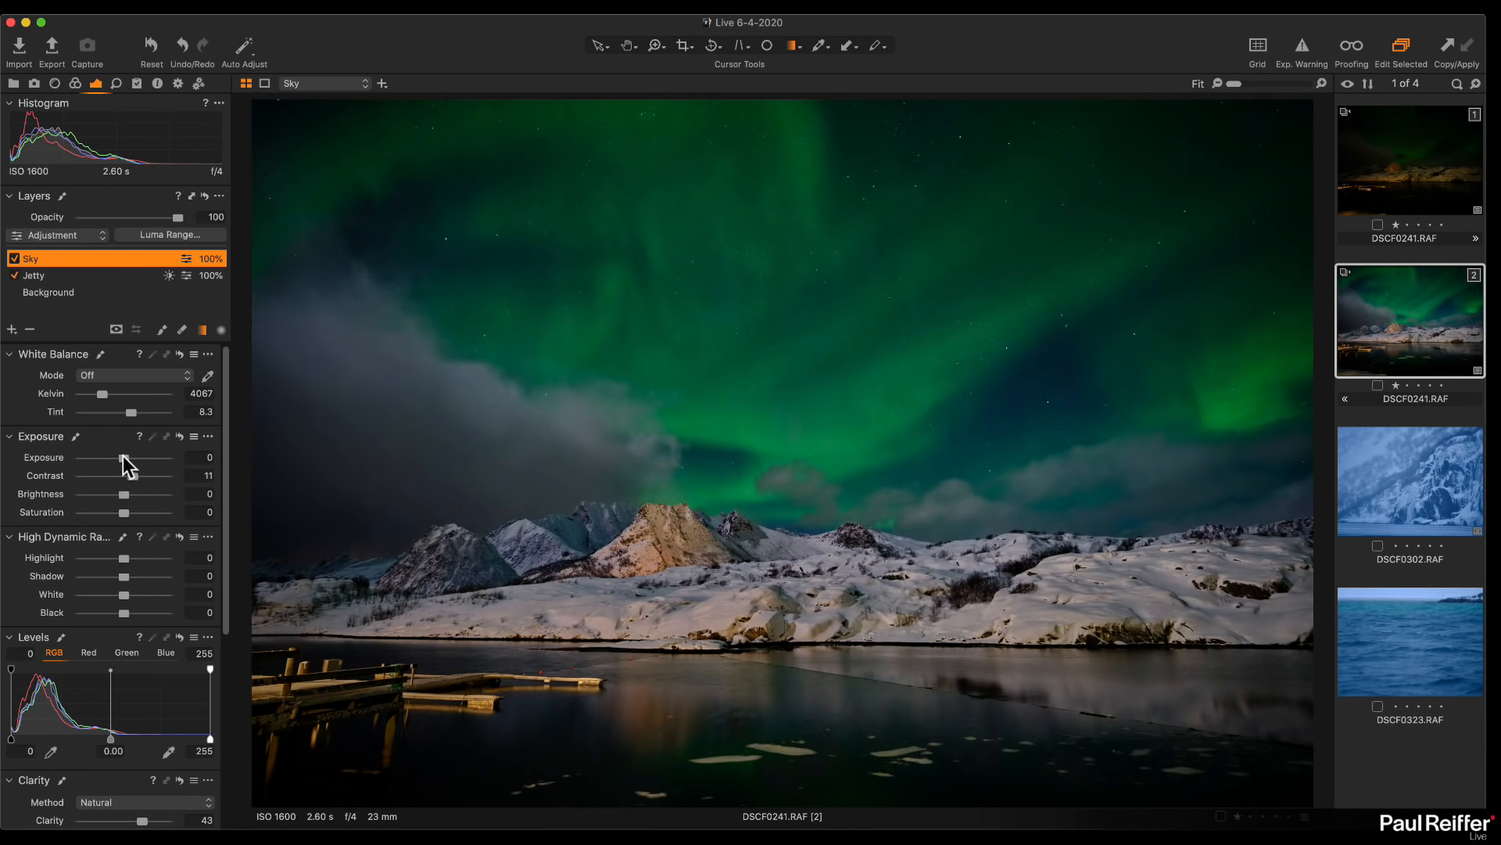
drag(125, 461, 125, 462)
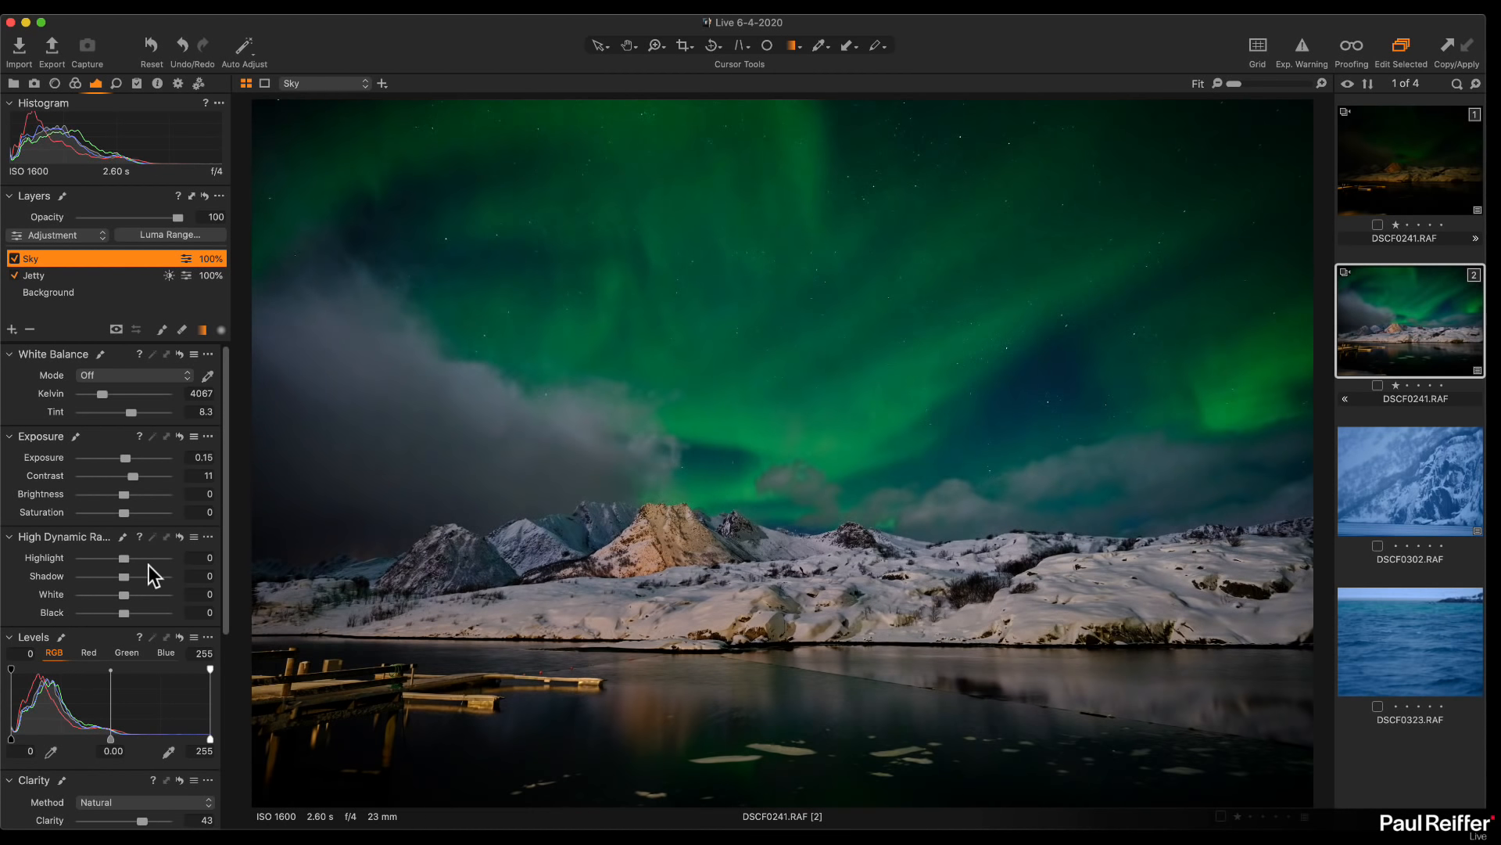
Set the Sky layer's Black to -9 and Saturation to 5, and raise its Exposure to 0.22
scroll(149, 570, down, 2)
drag(124, 569, 122, 570)
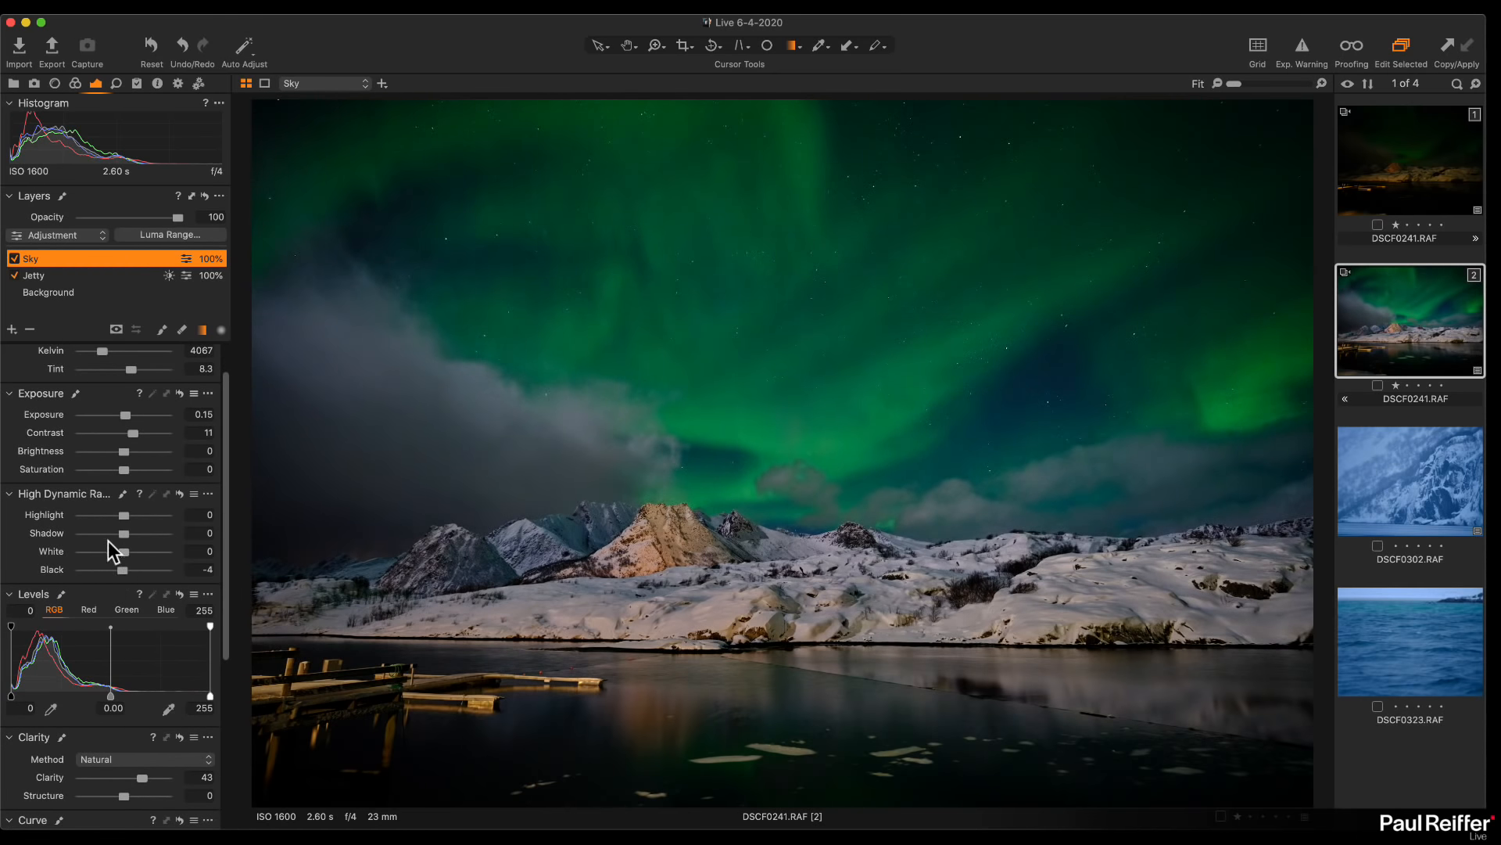
key(g)
drag(121, 570, 118, 573)
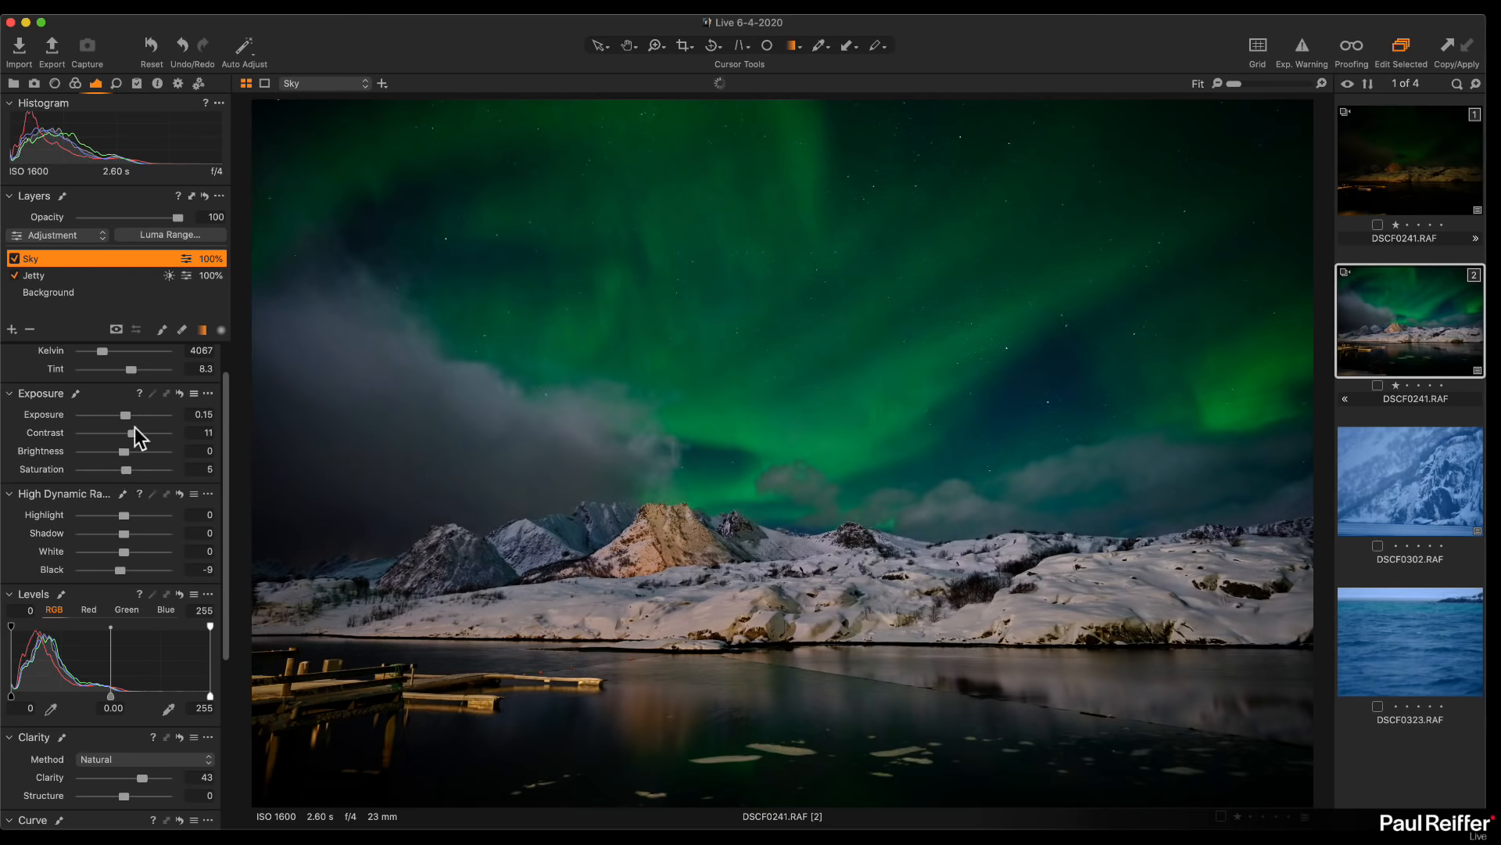
drag(125, 419, 126, 419)
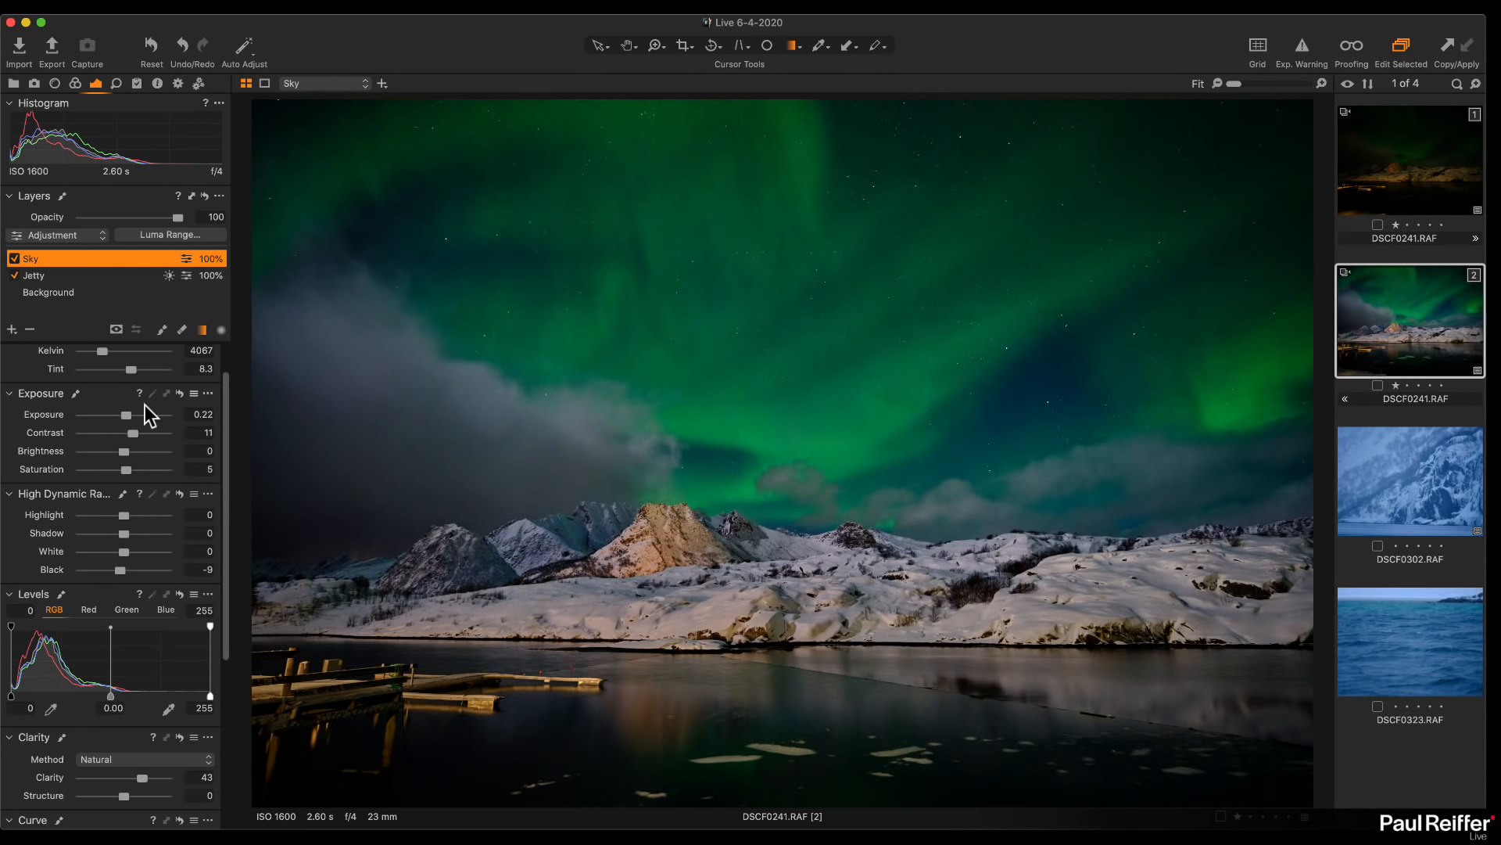
Compare the image with the Sky layer switched off and on, leaving the layer enabled
click(13, 258)
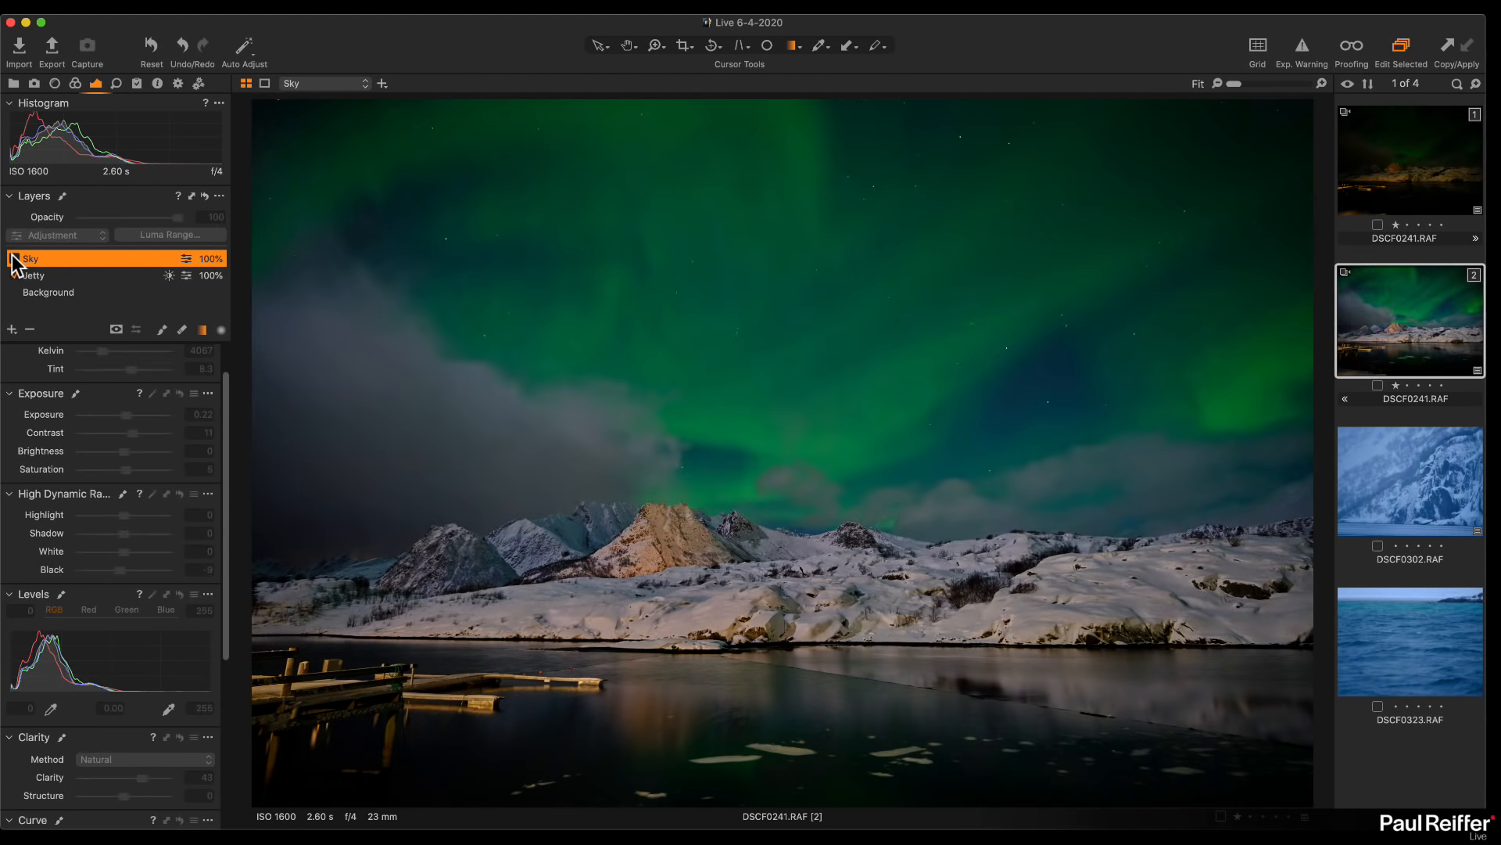
click(13, 258)
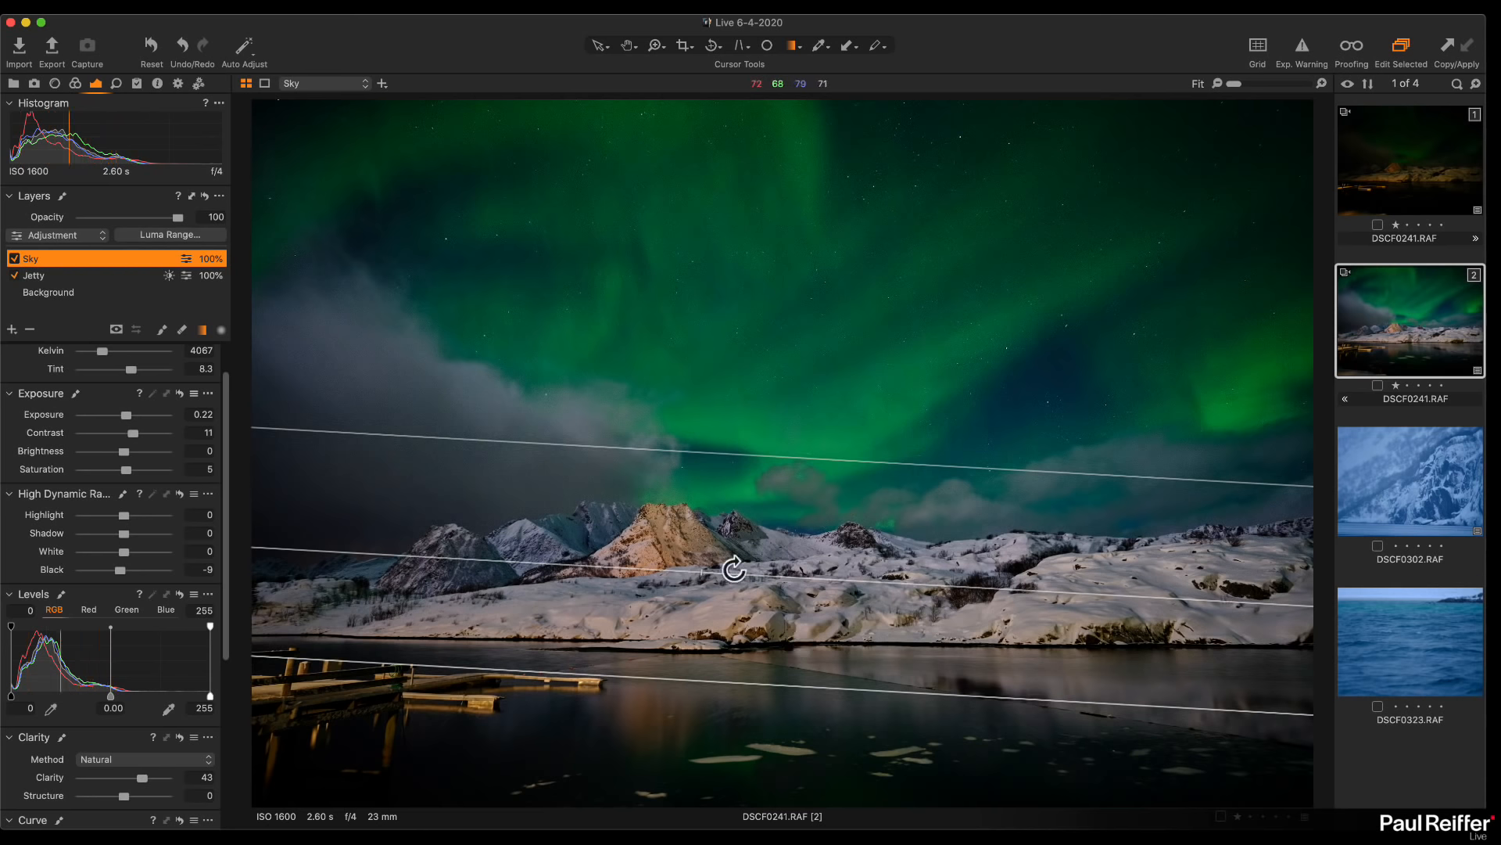
click(14, 258)
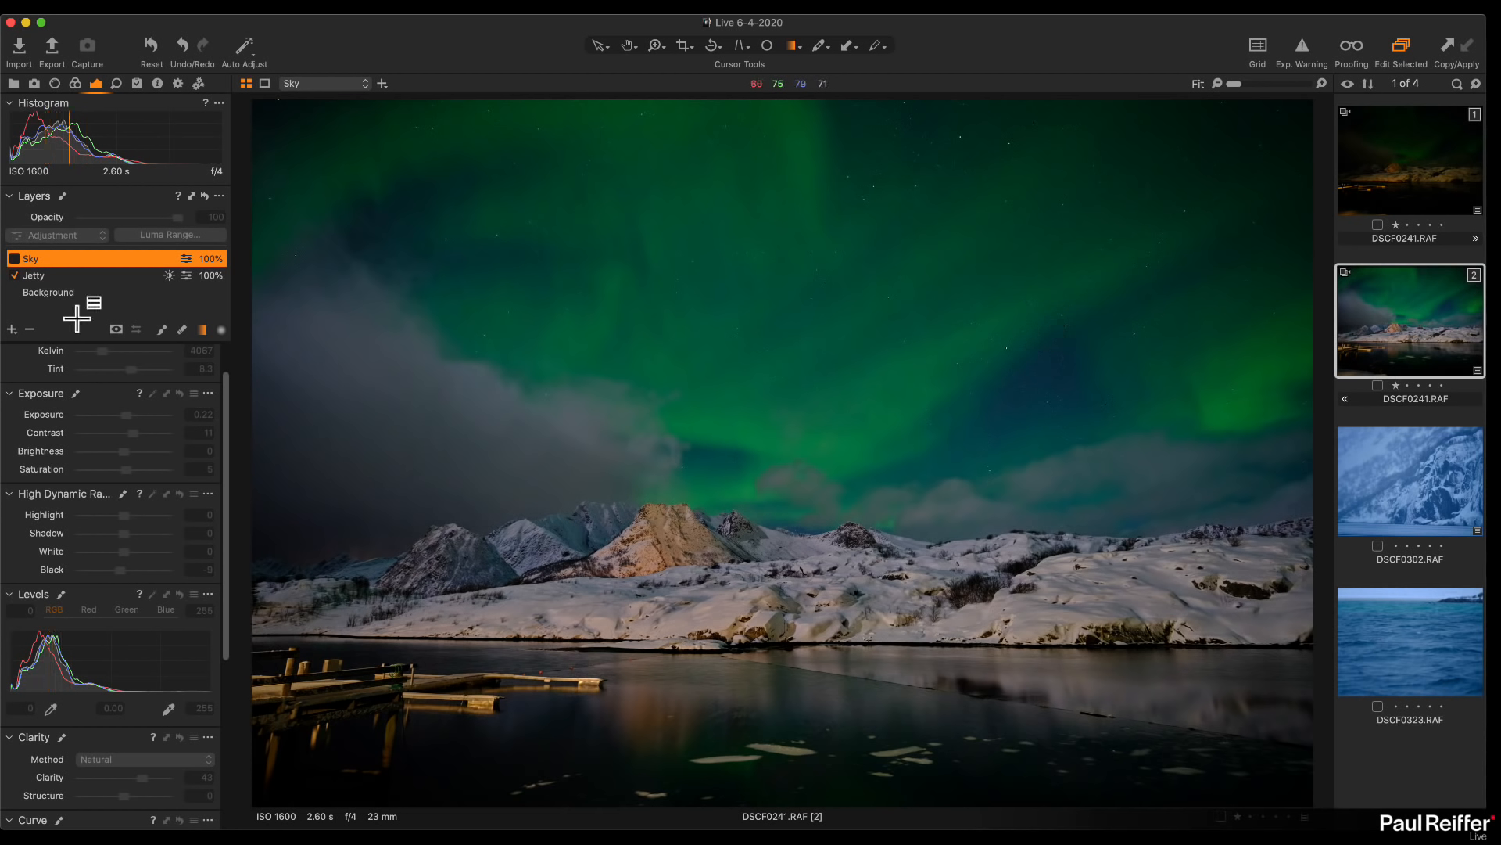
click(14, 259)
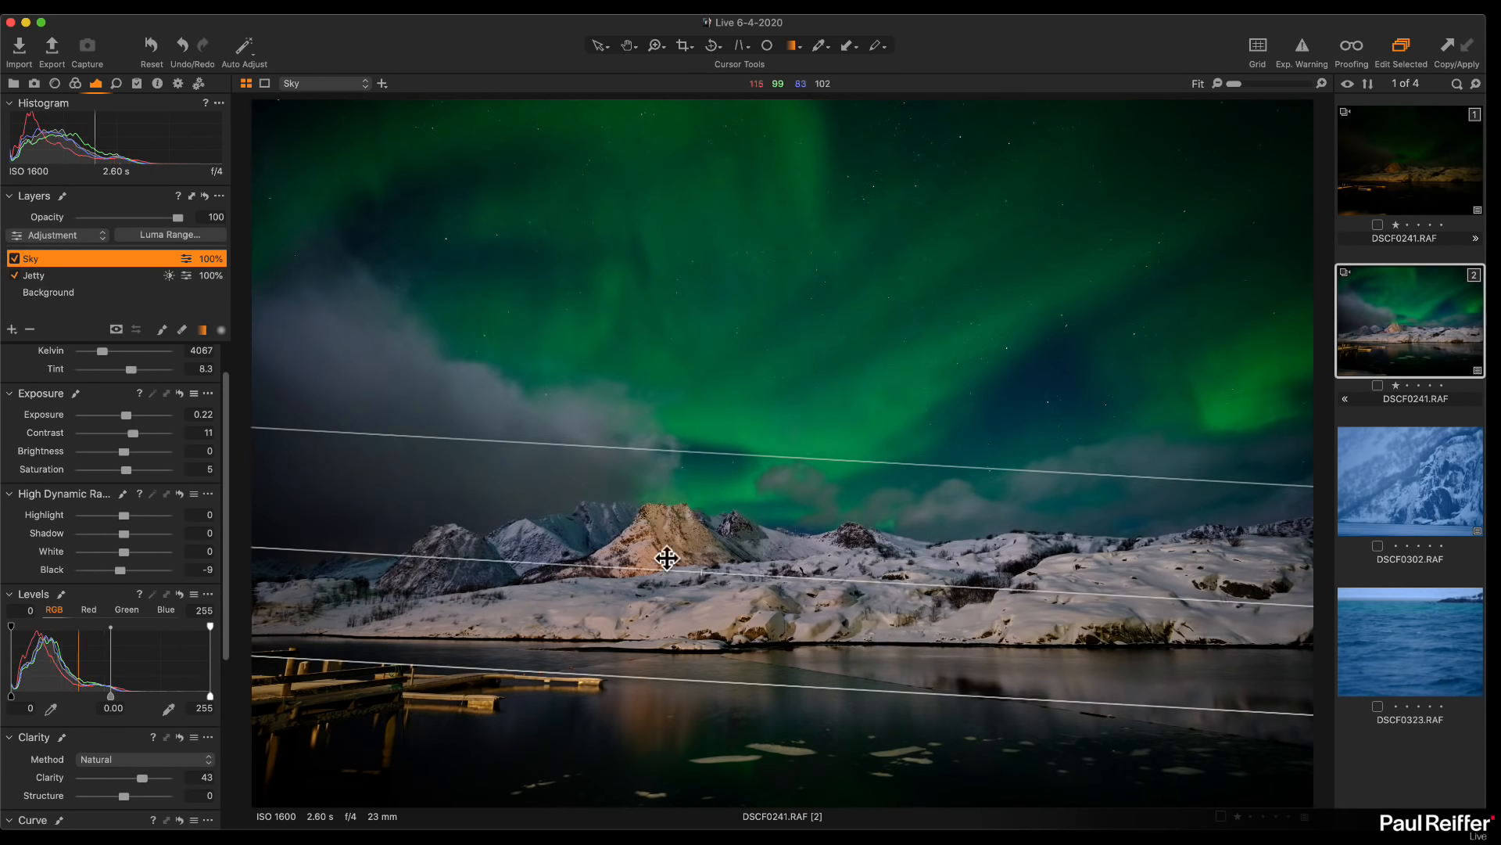
Examine the stars, aurora and clouds across the sky at 50% magnification for detail and noise
key(z)
click(790, 541)
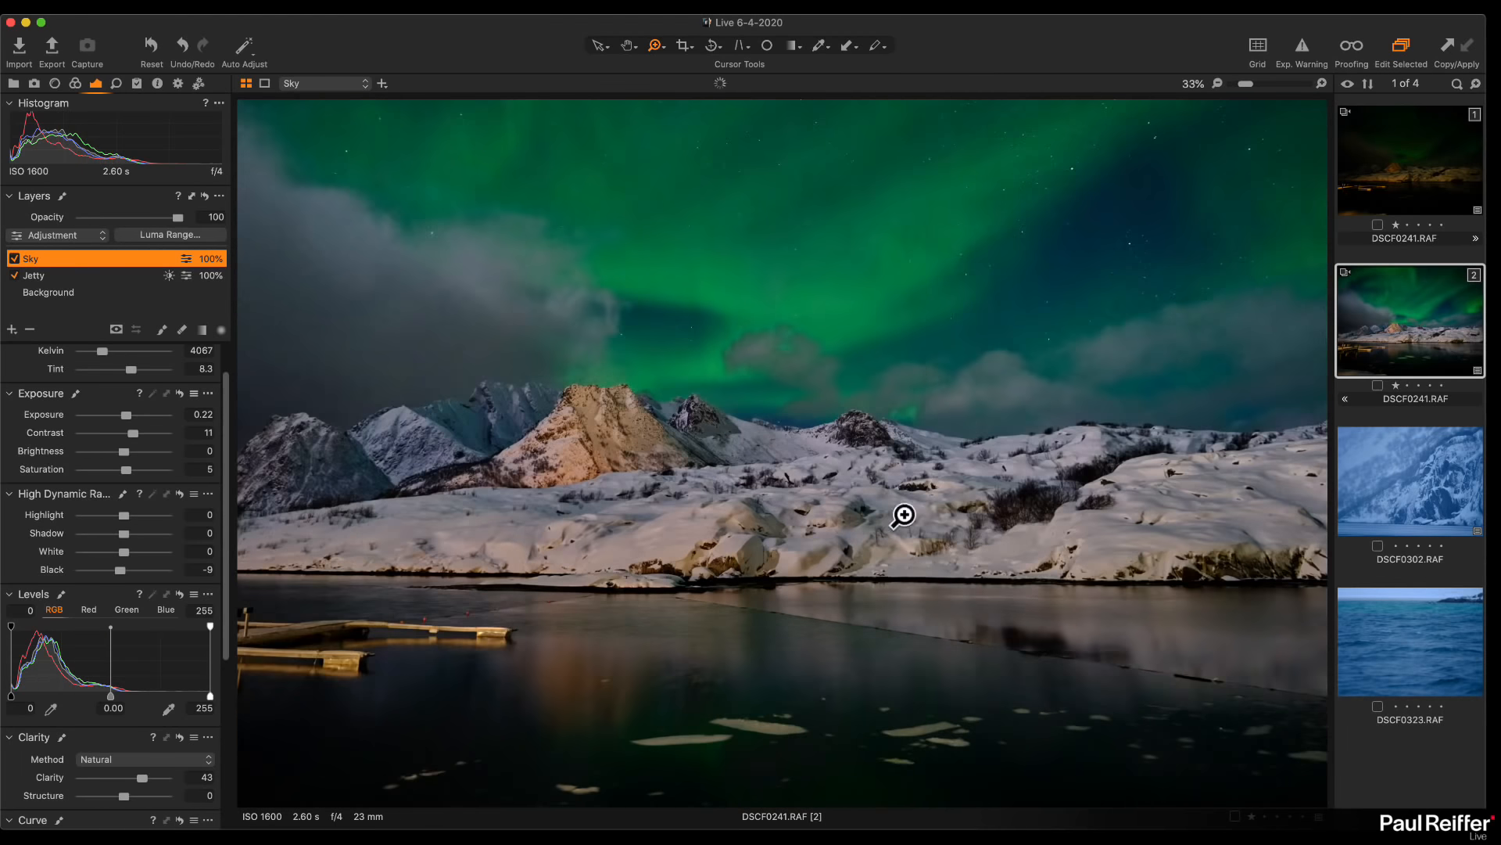
drag(747, 449, 828, 591)
click(949, 472)
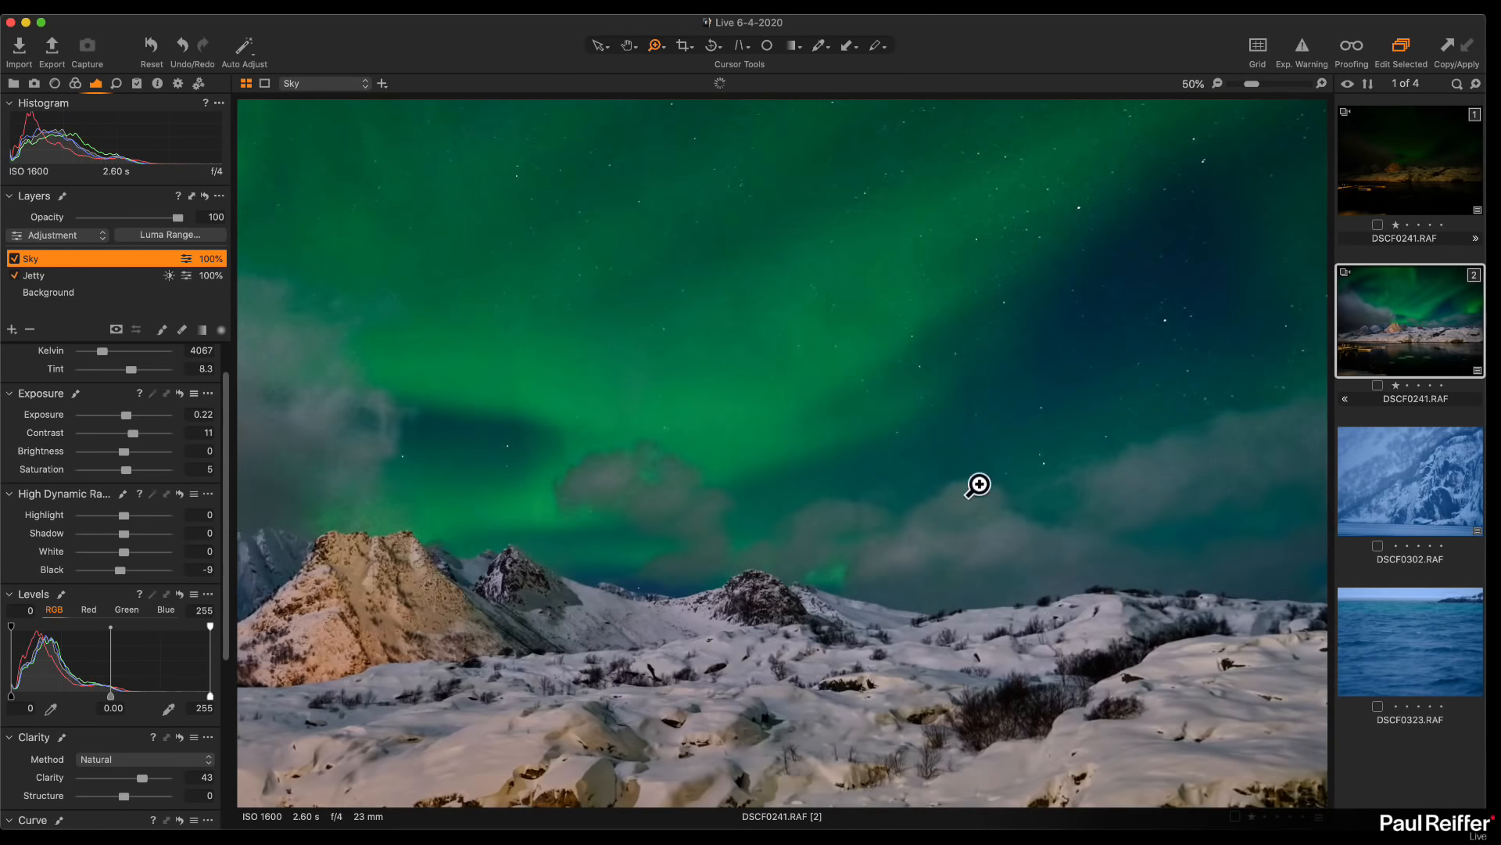
drag(895, 533, 891, 454)
drag(911, 360, 726, 485)
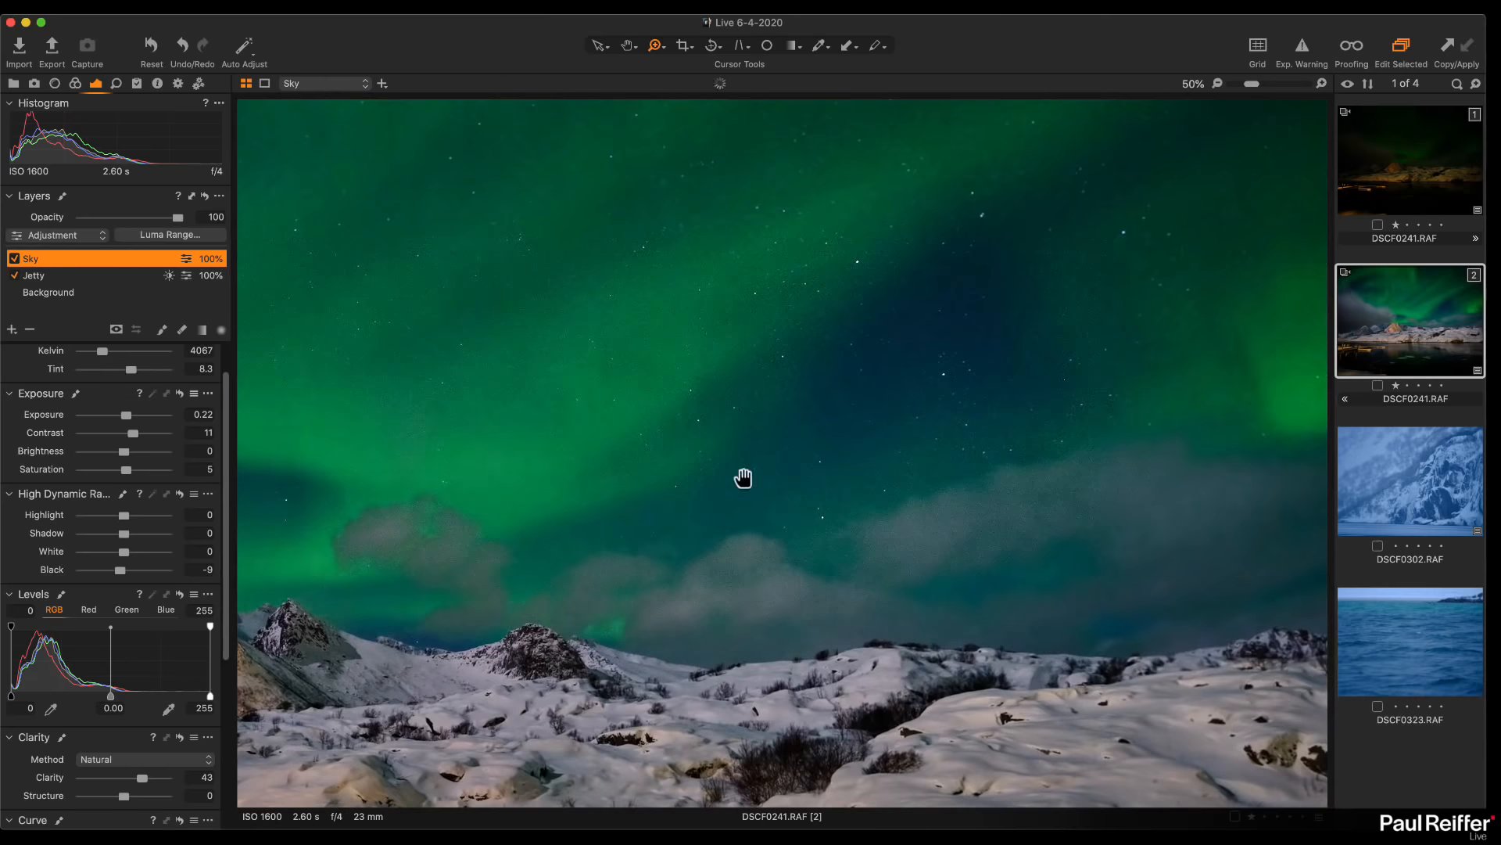
drag(811, 453, 620, 536)
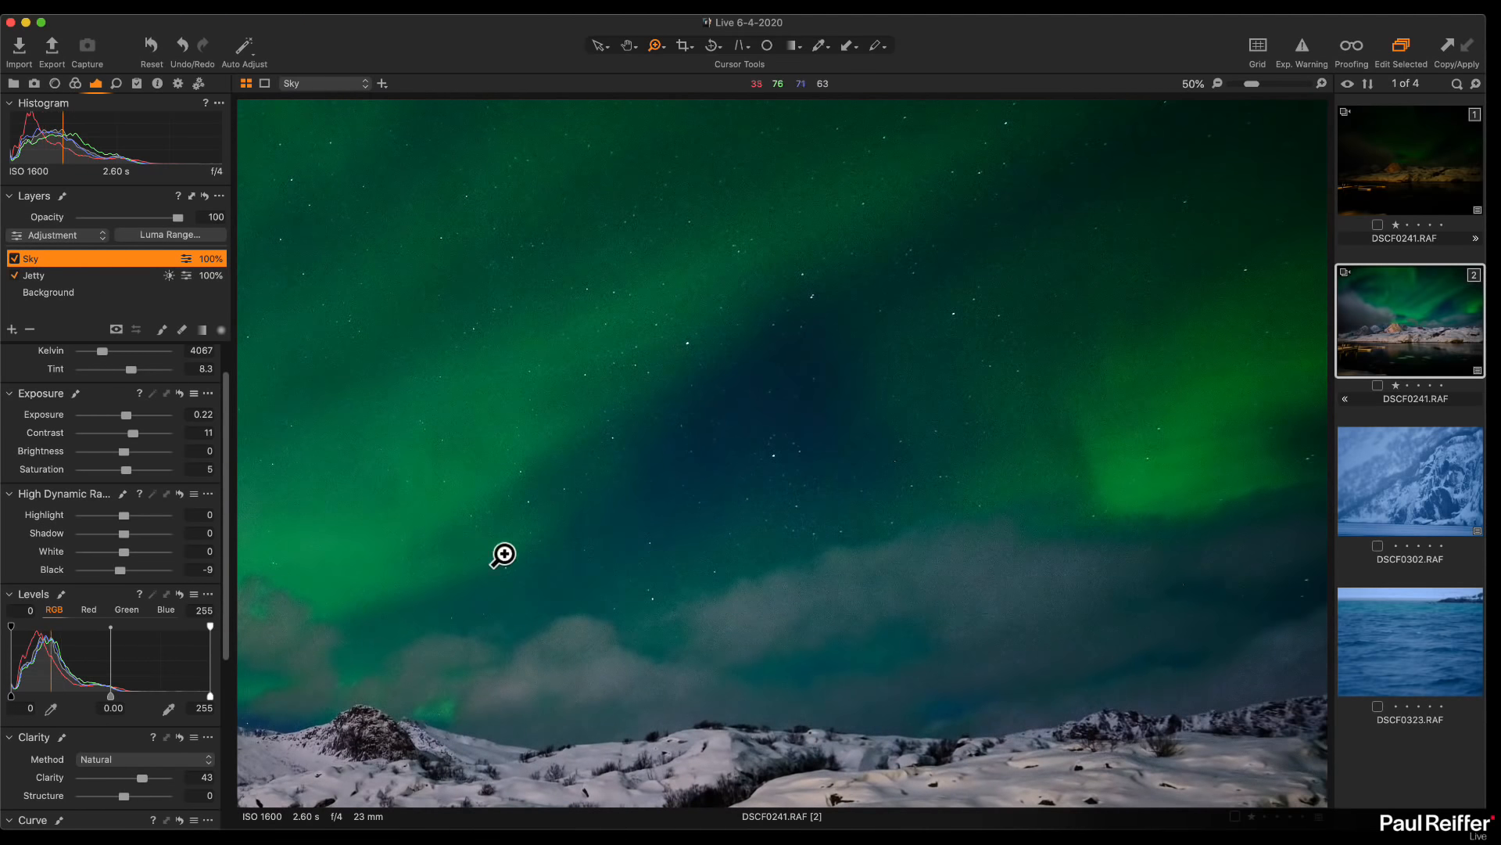
drag(495, 556, 1119, 536)
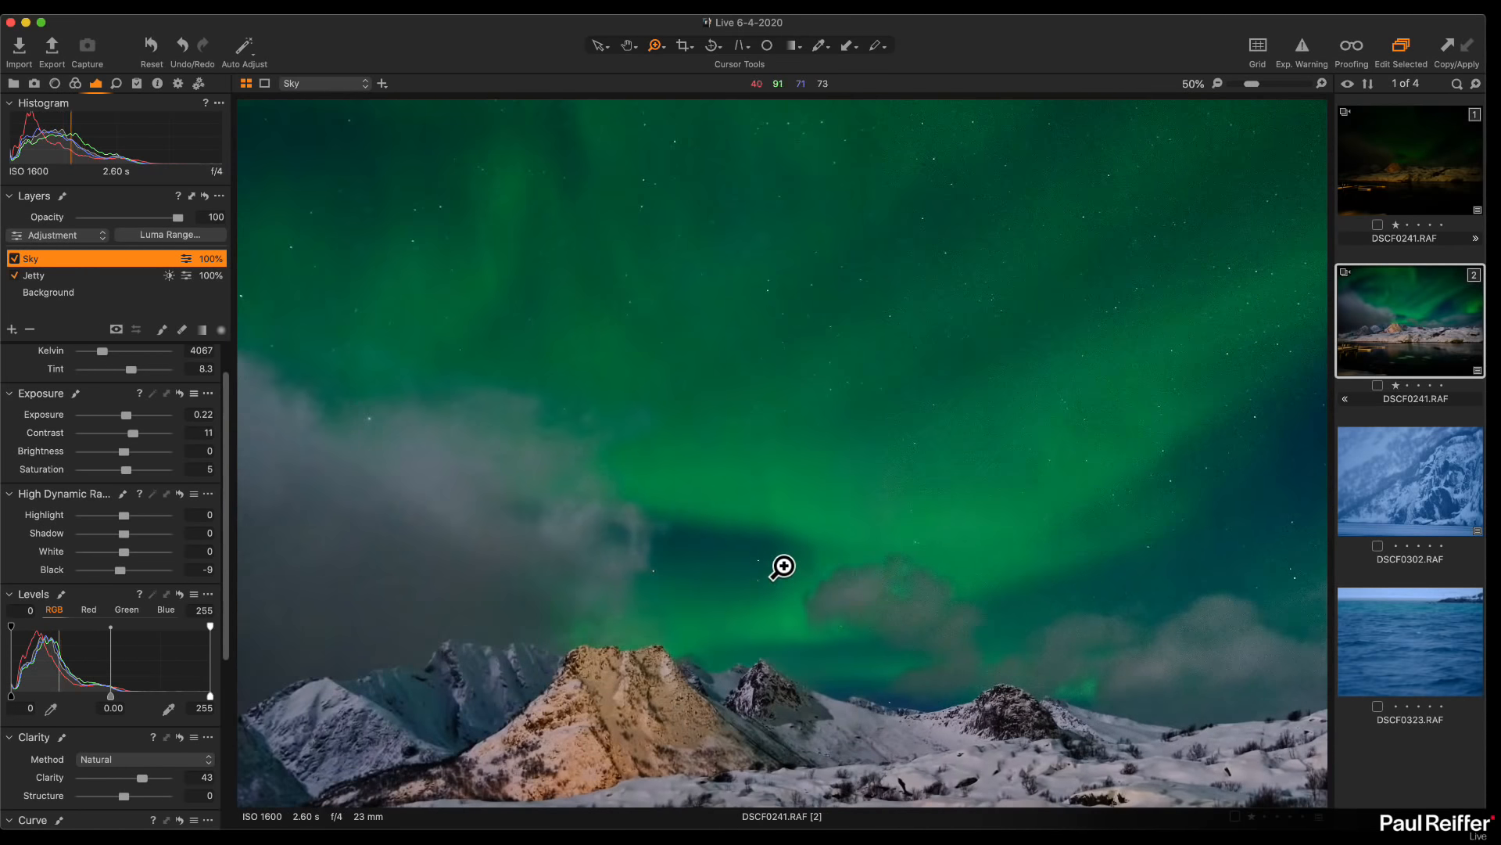
drag(783, 566, 778, 664)
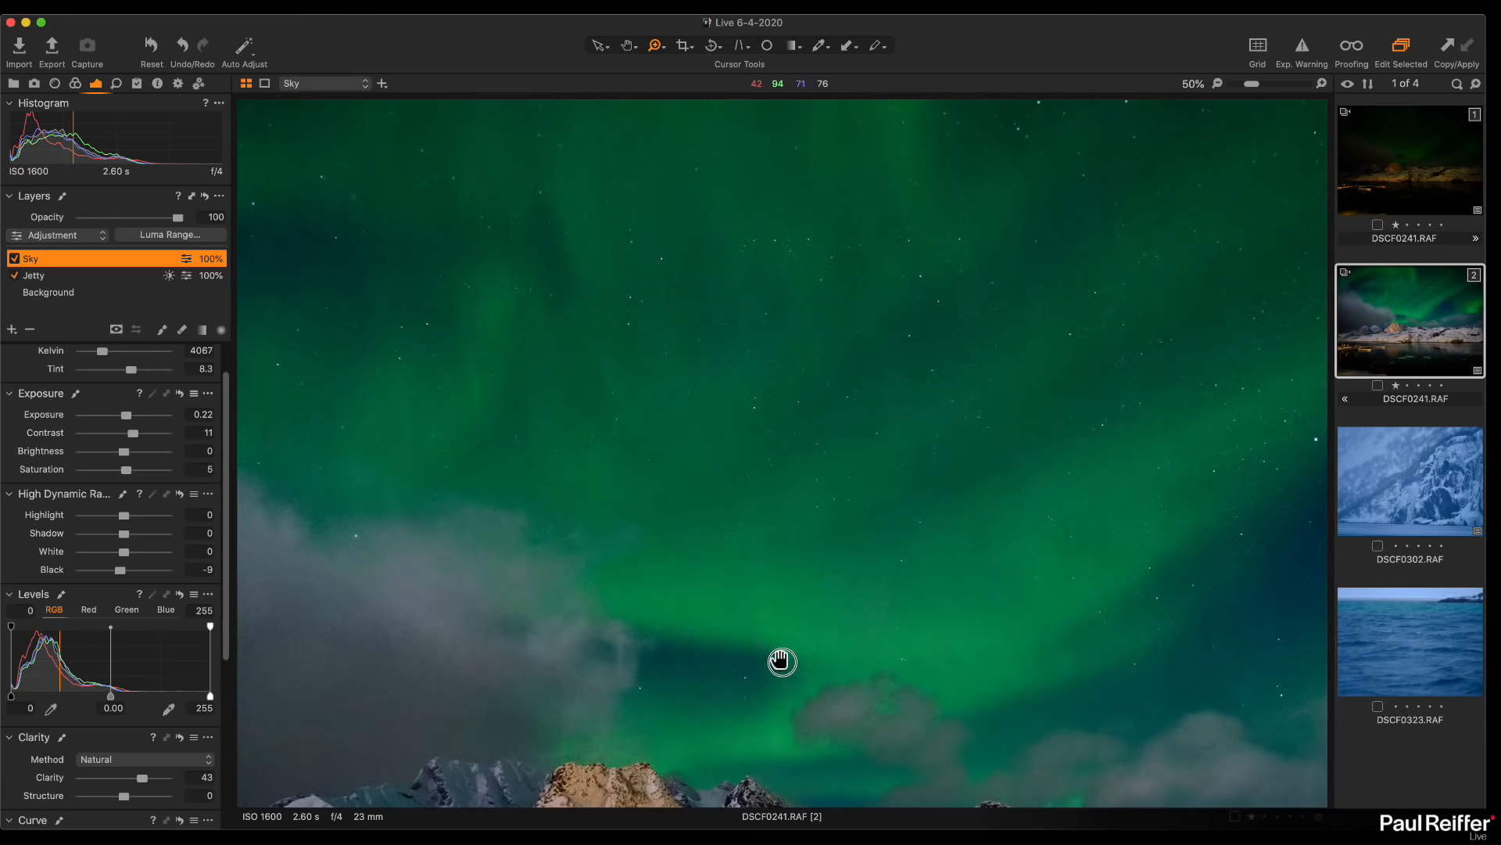
Check the Background's noise reduction settings and try a little Luminance noise reduction on the Sky layer
click(116, 84)
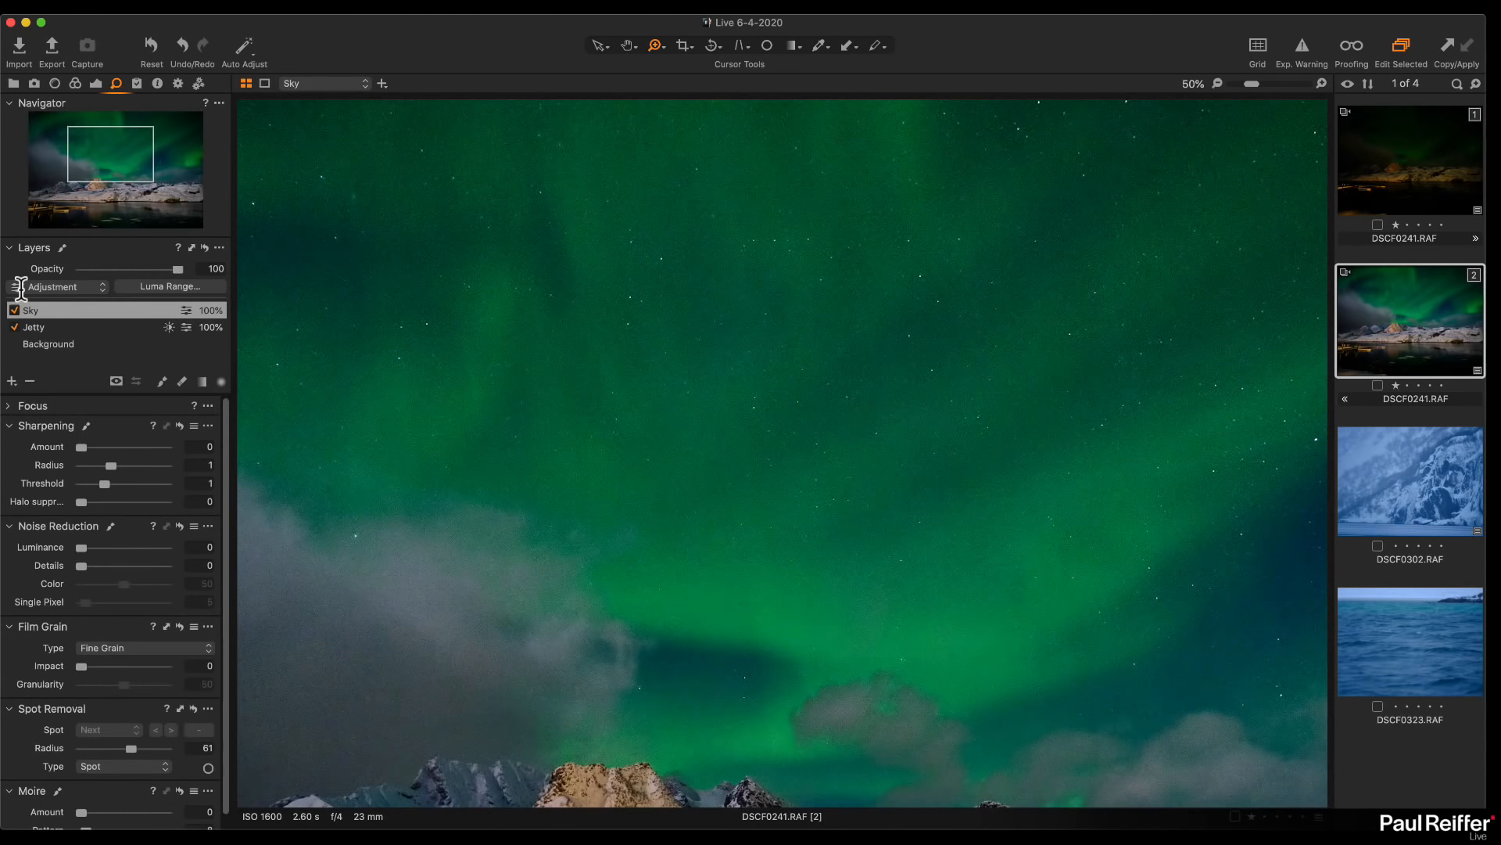
click(49, 344)
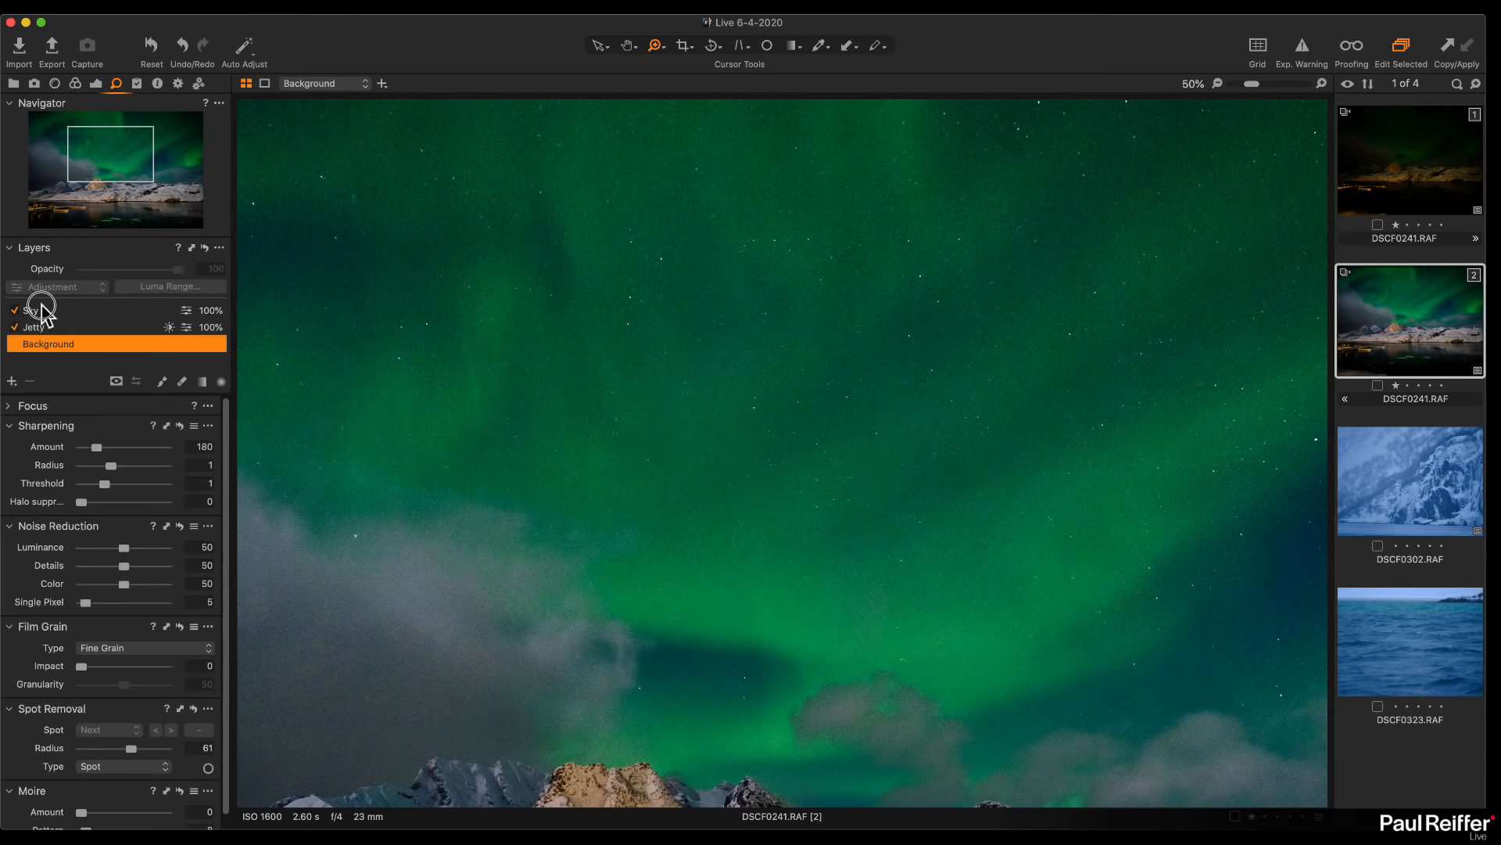
click(43, 310)
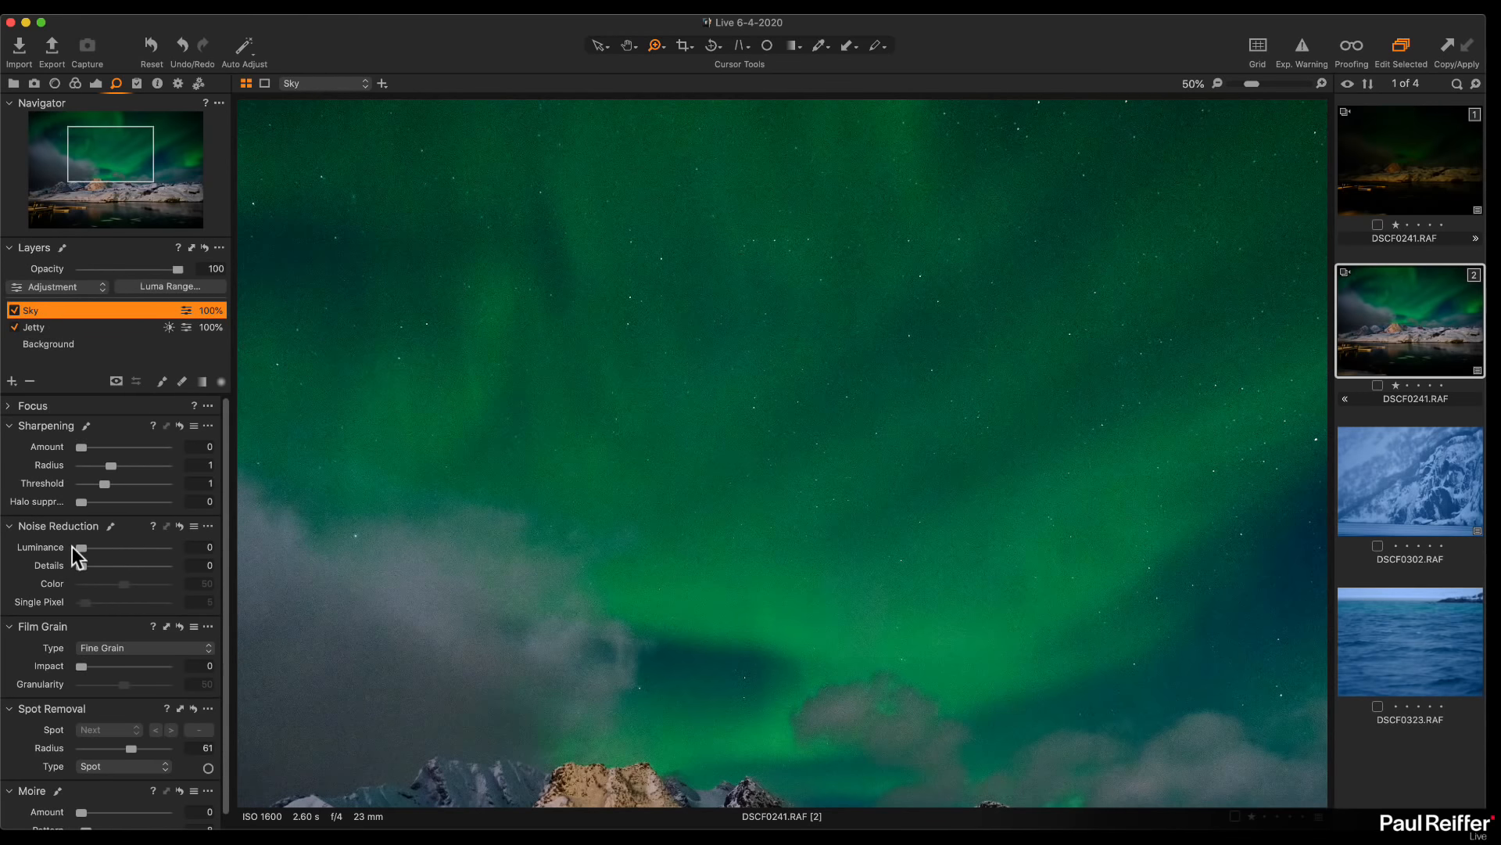
drag(84, 548, 103, 548)
drag(104, 547, 87, 555)
key(h)
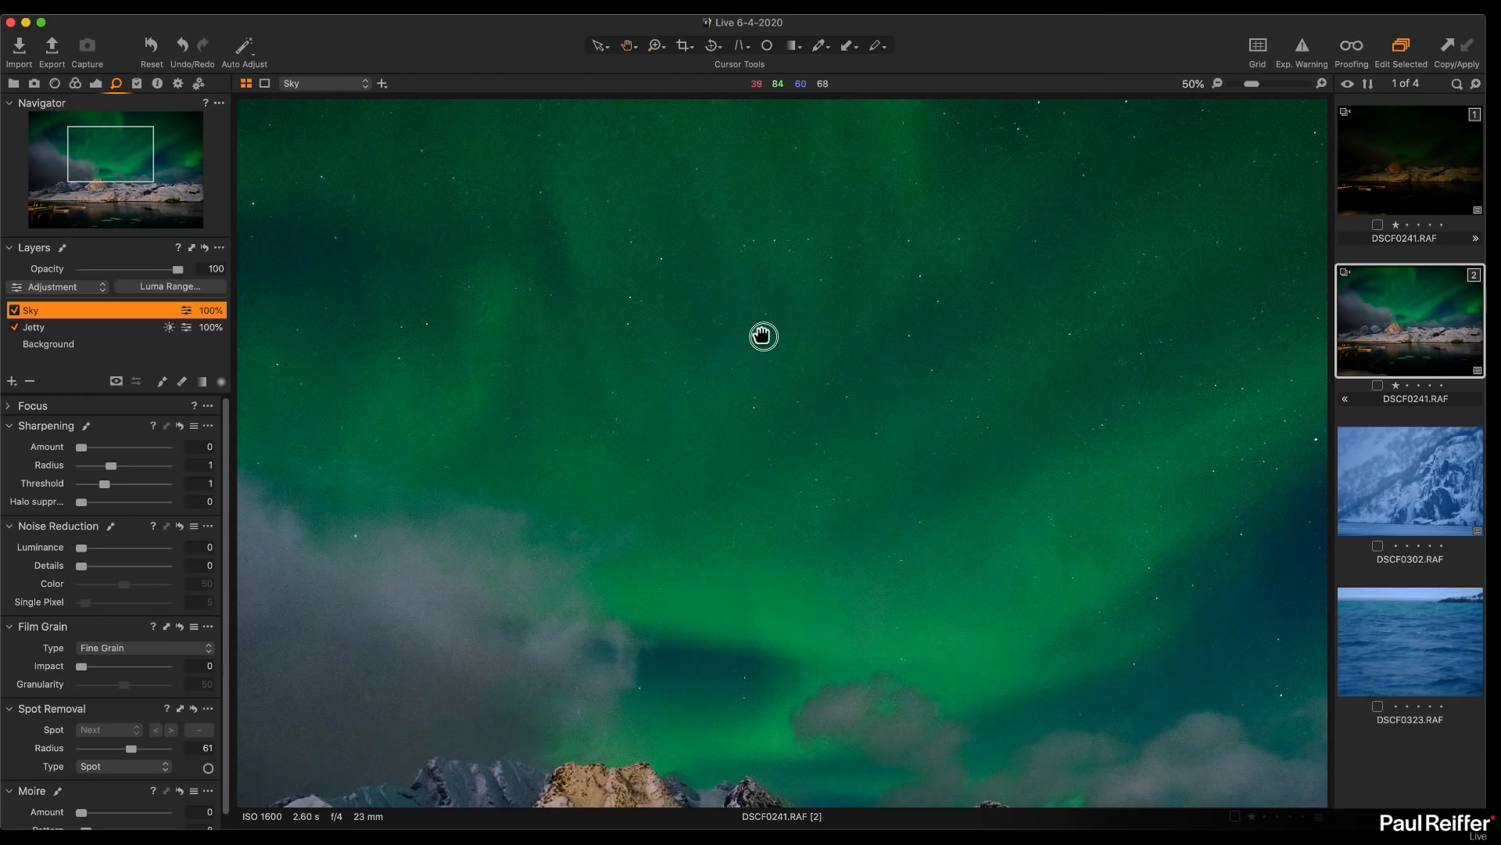
double_click(763, 336)
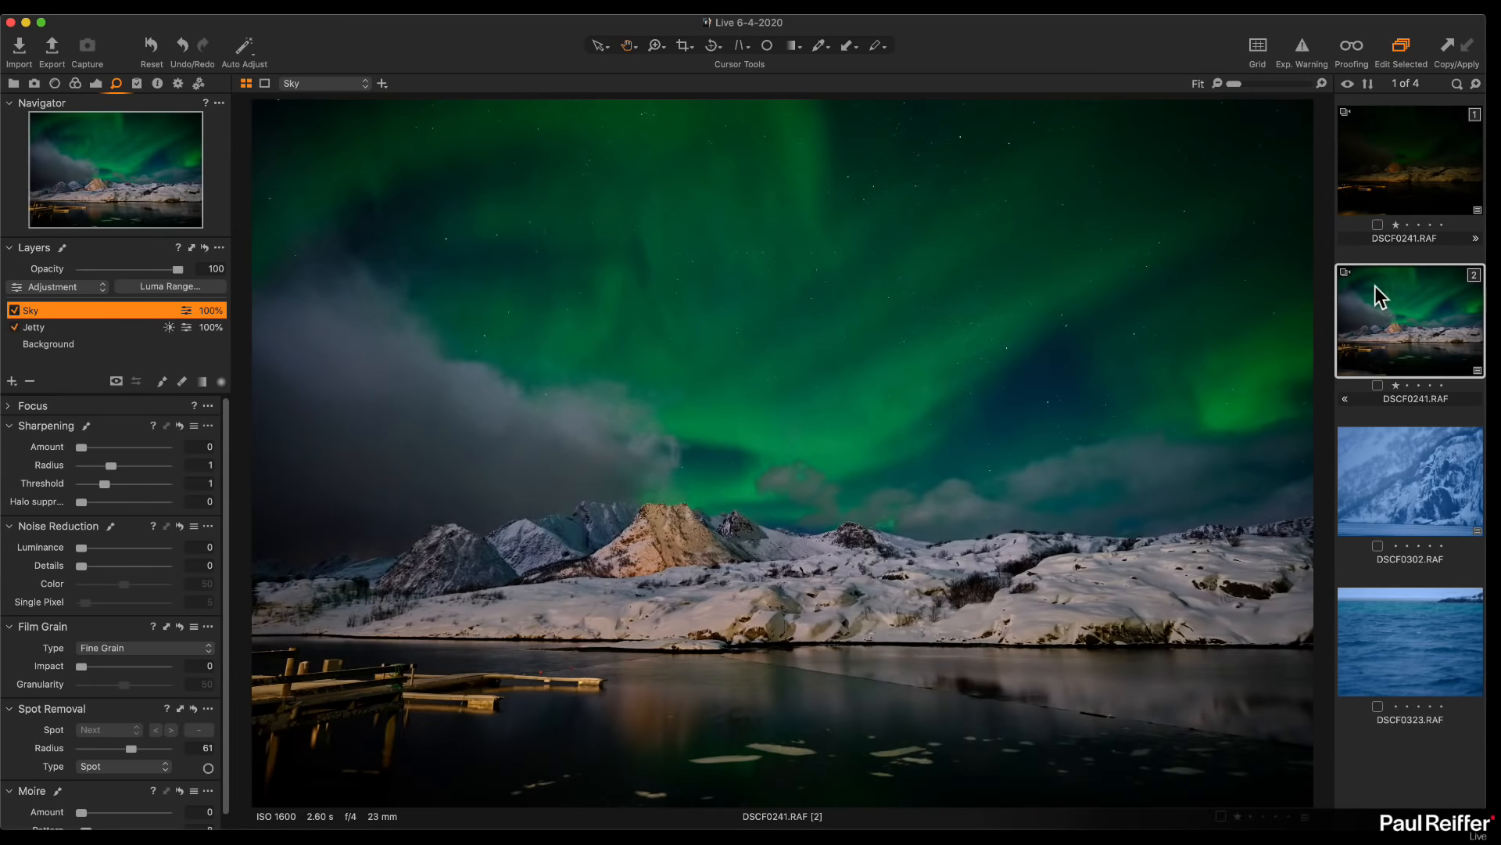
Compare the unedited and edited variants of DSCF0241.RAF side by side and return to the edited one
click(1405, 172)
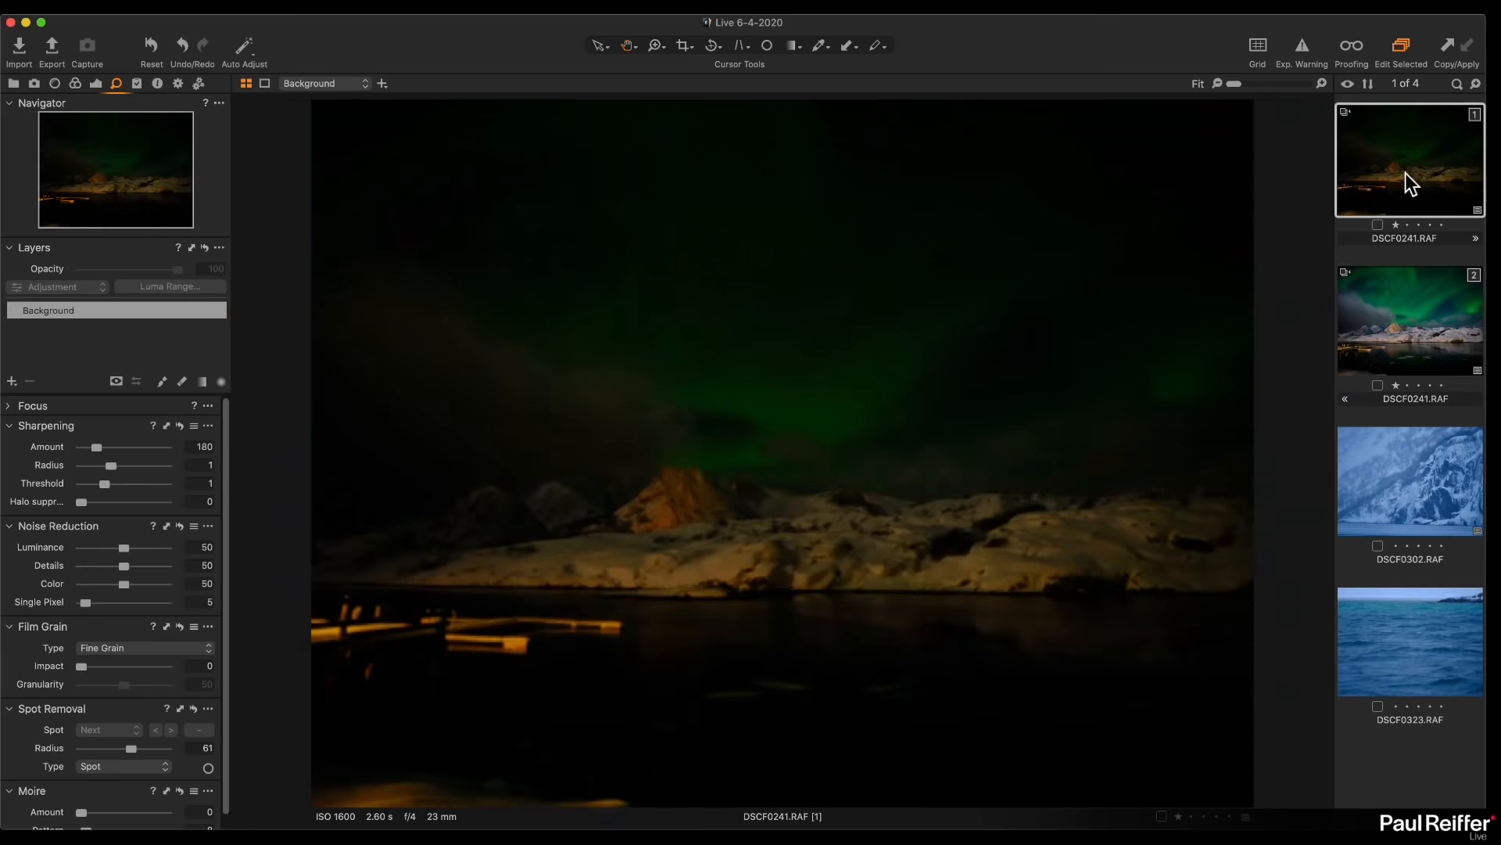
super+click(1398, 319)
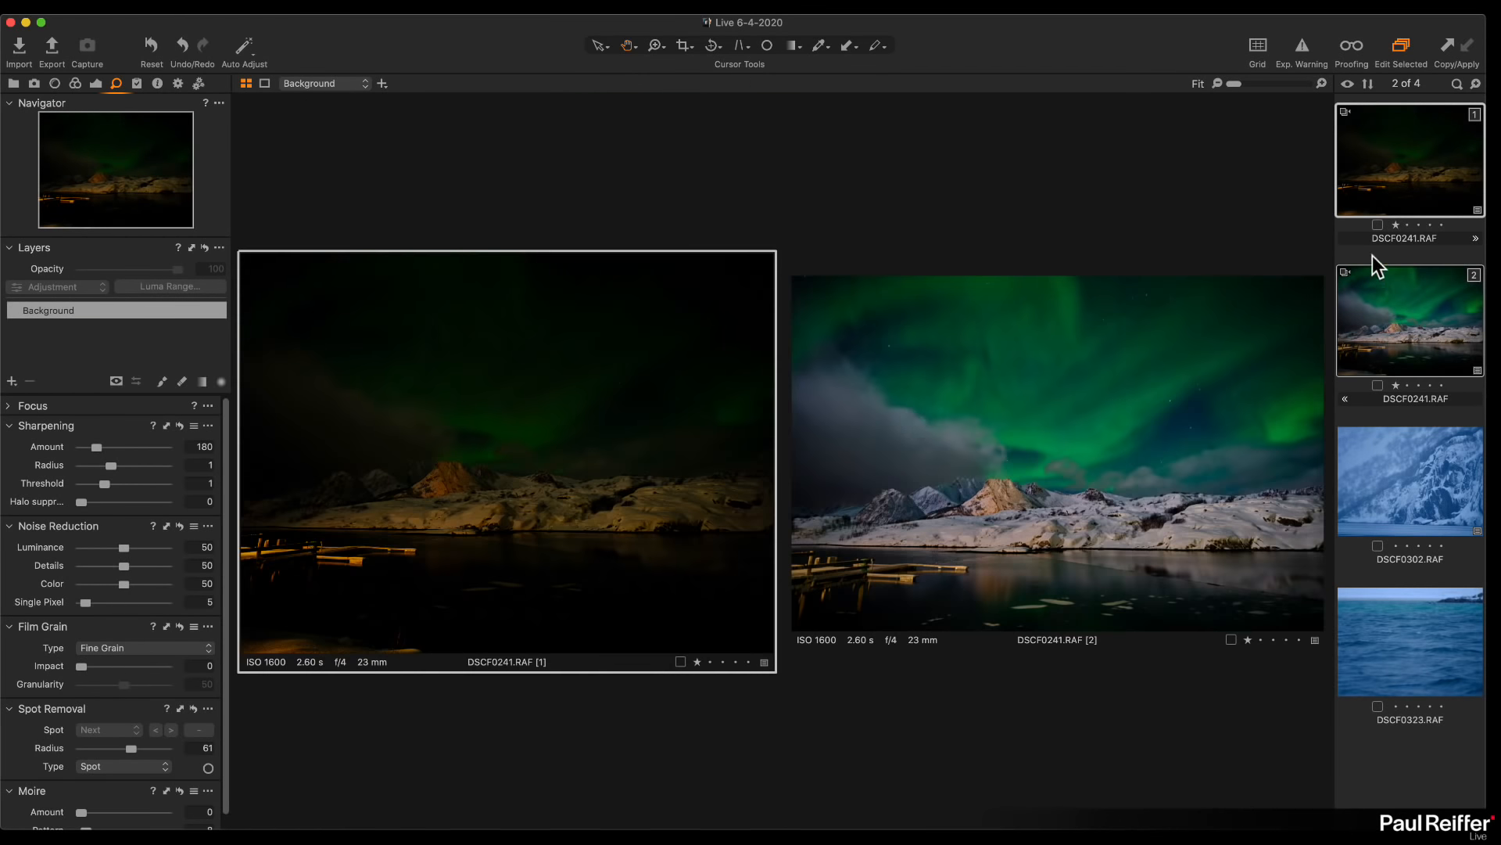
click(1375, 253)
click(1376, 330)
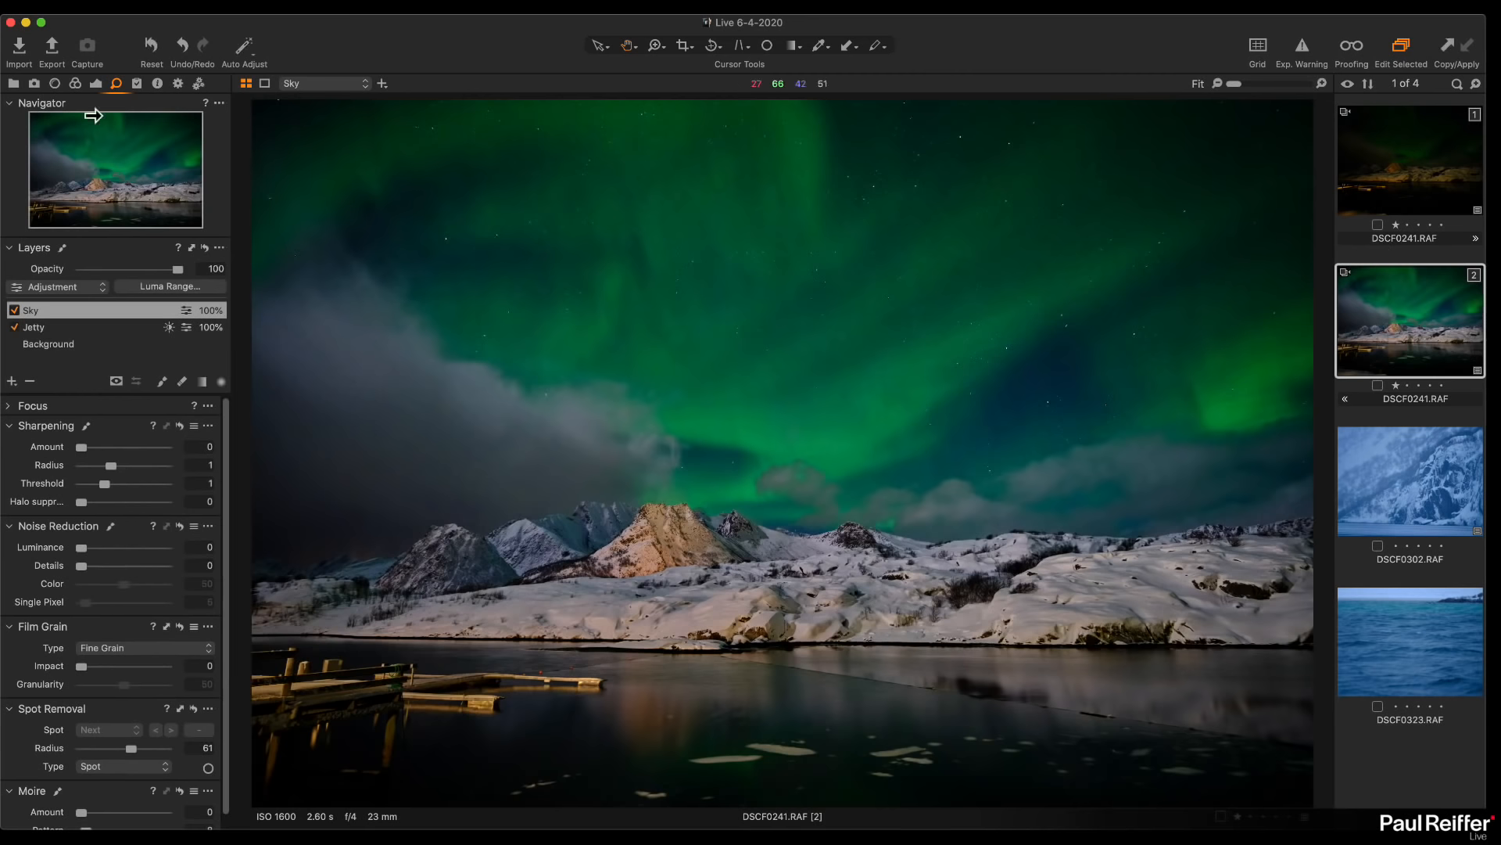
Compare the Background's white balance in the edited variant of DSCF0241.RAF with that of the unedited variant
click(75, 83)
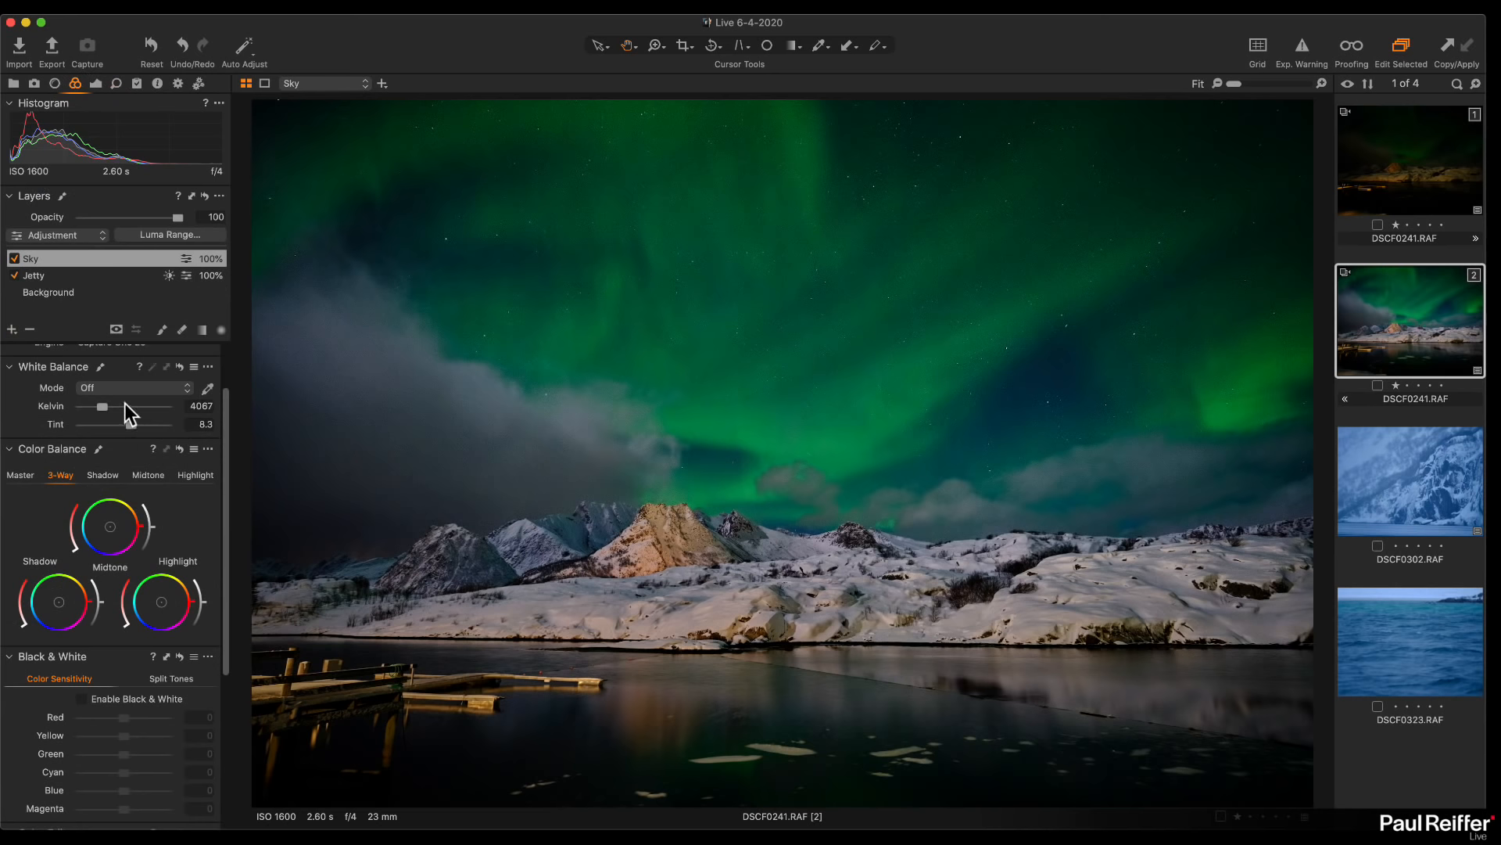
click(67, 293)
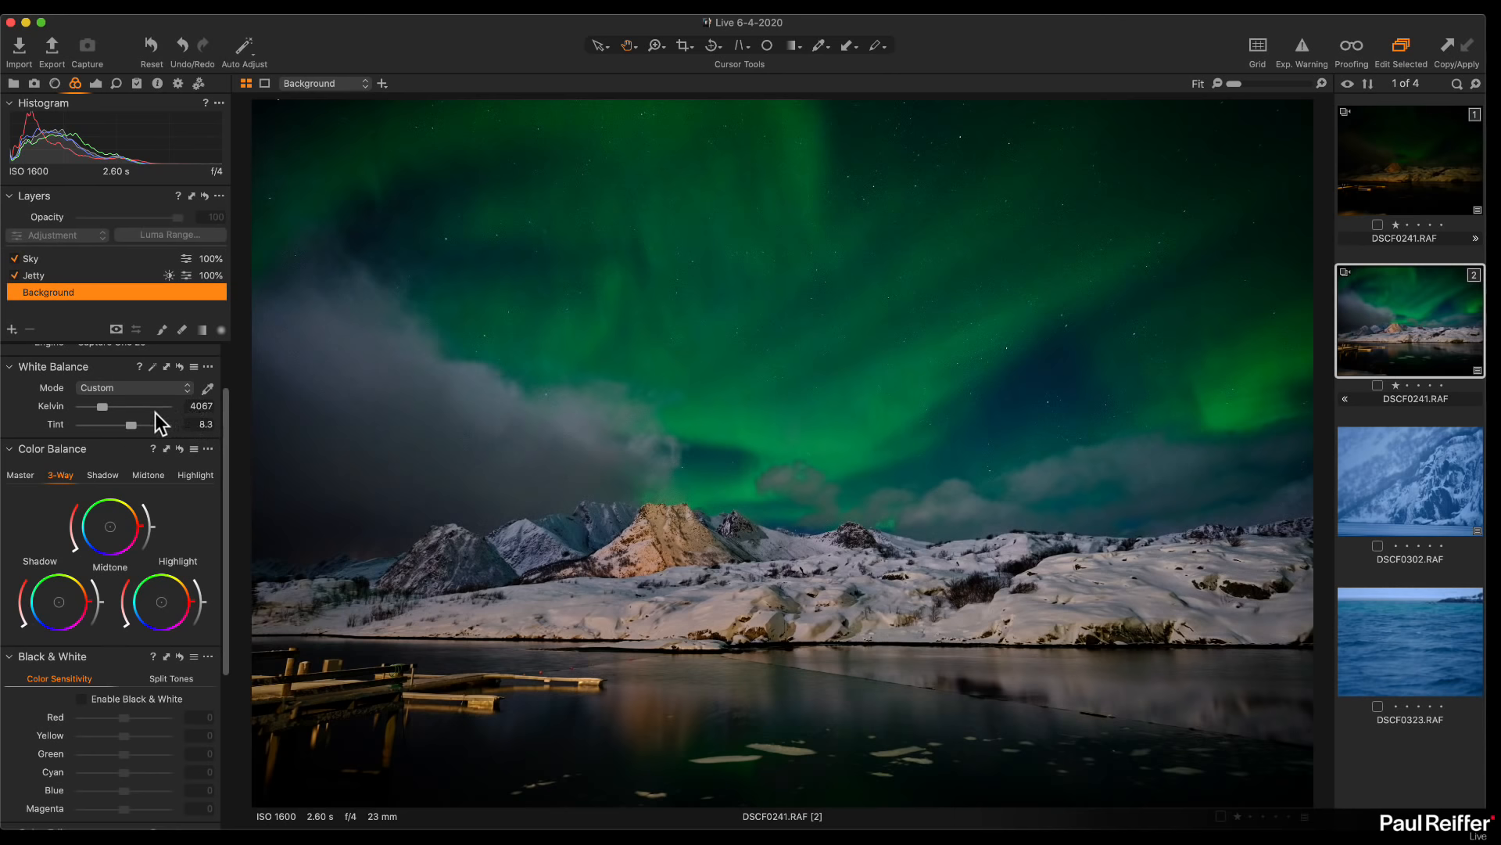
click(1441, 172)
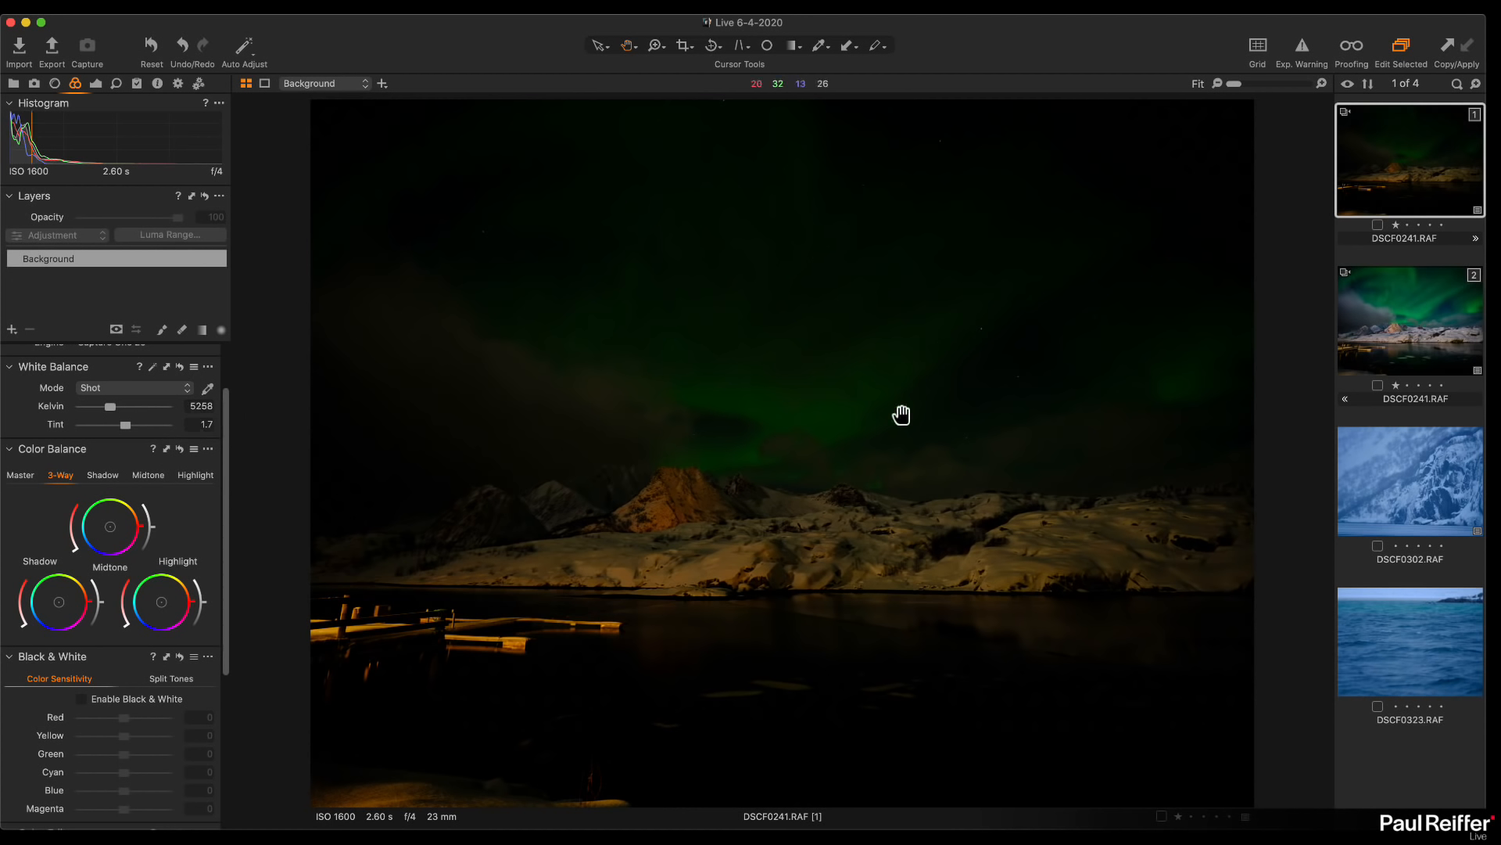
click(1389, 334)
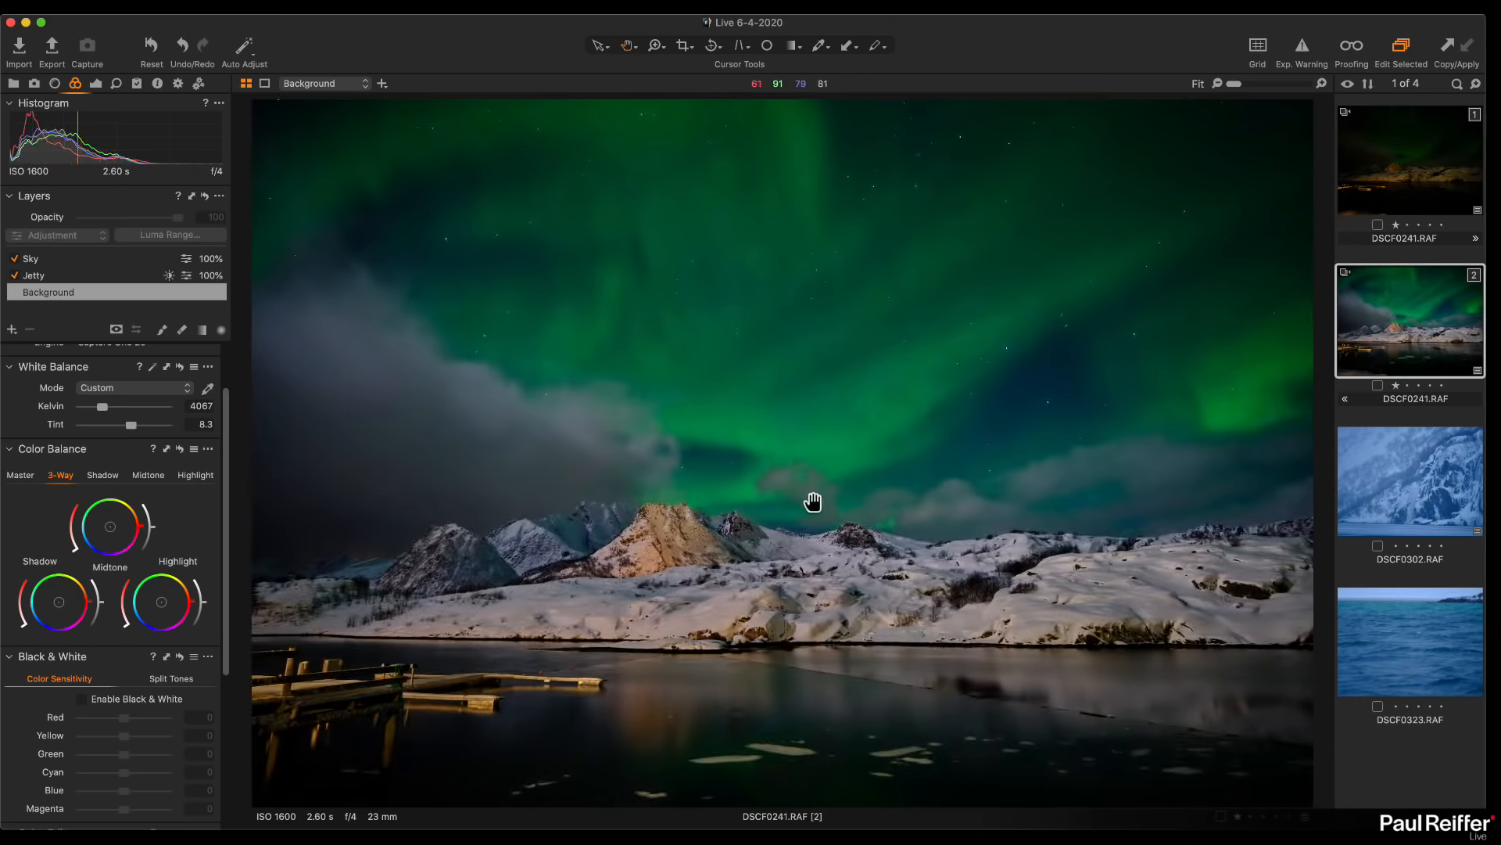
Add a layer named Foreground and mask it with a linear gradient running from the lower water up to the shoreline
click(12, 330)
double_click(47, 258)
text(Foreground)
key(Return)
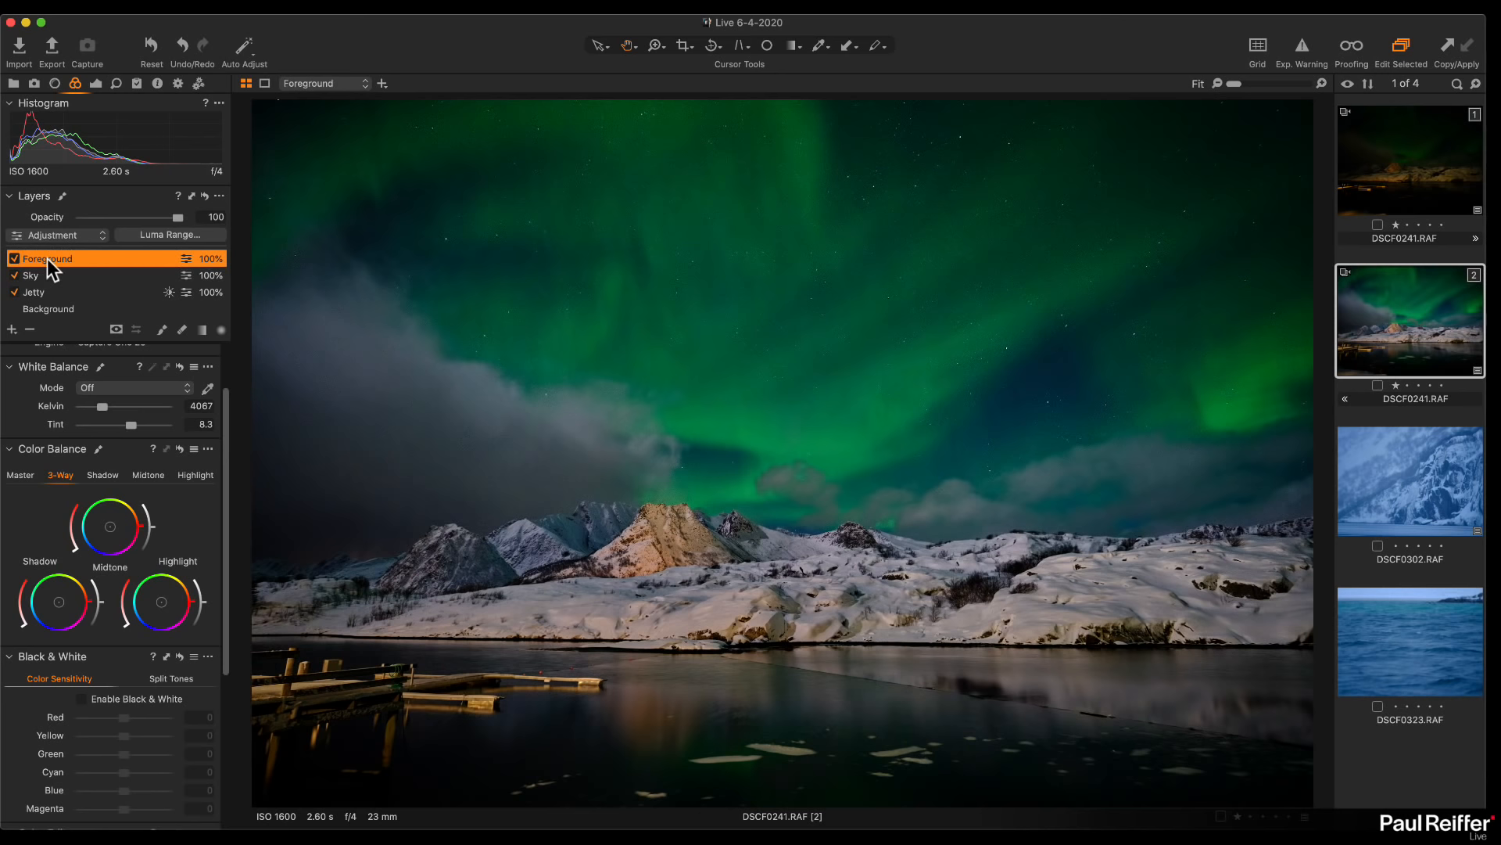
click(204, 330)
drag(726, 757, 733, 641)
key(m)
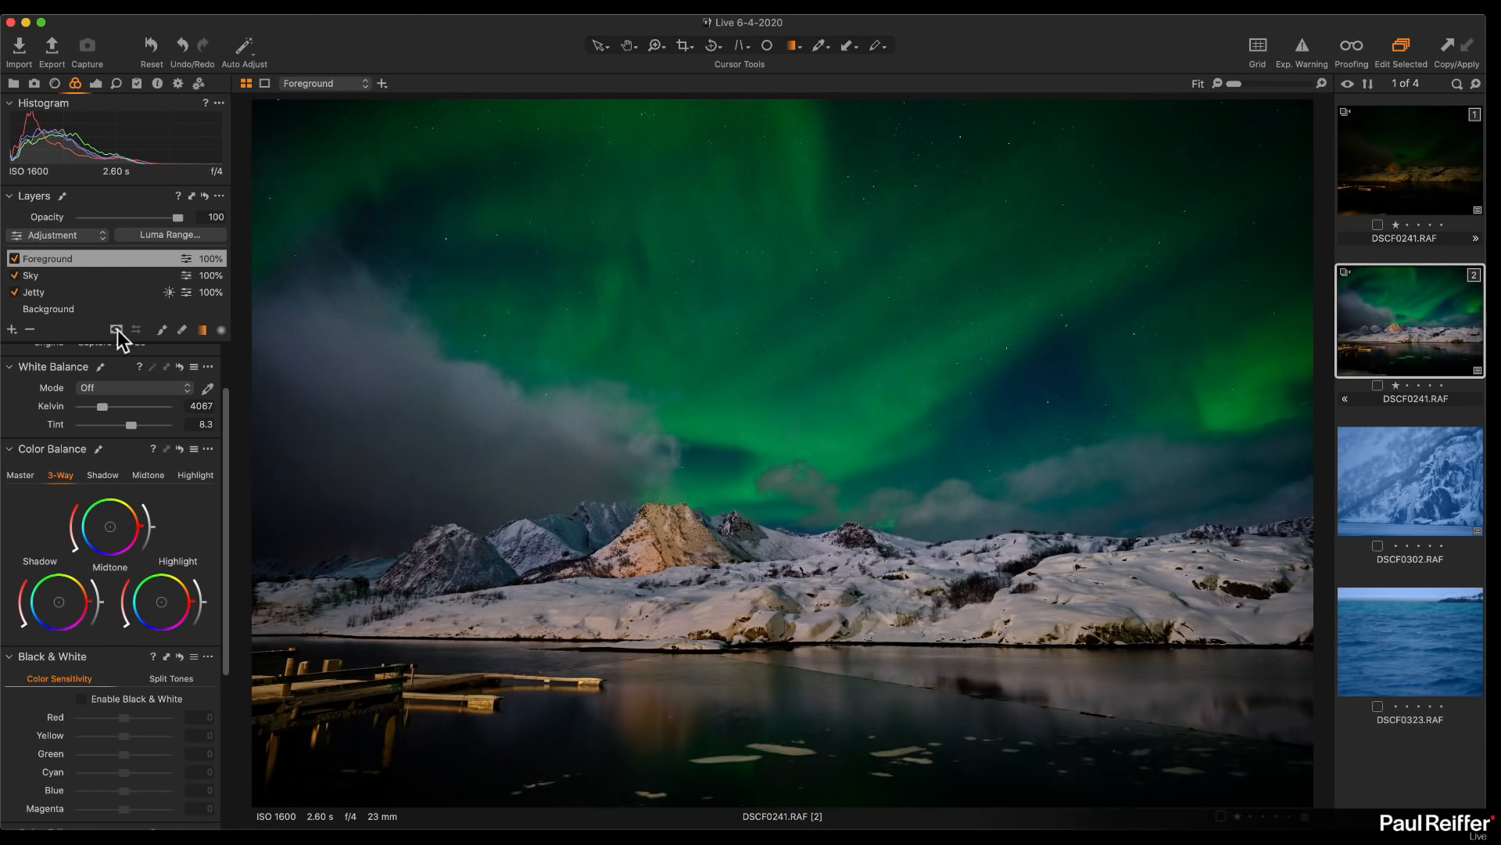
Set the Foreground layer's Exposure to -0.37 and shift its gradient mask slightly up over the shoreline
click(96, 83)
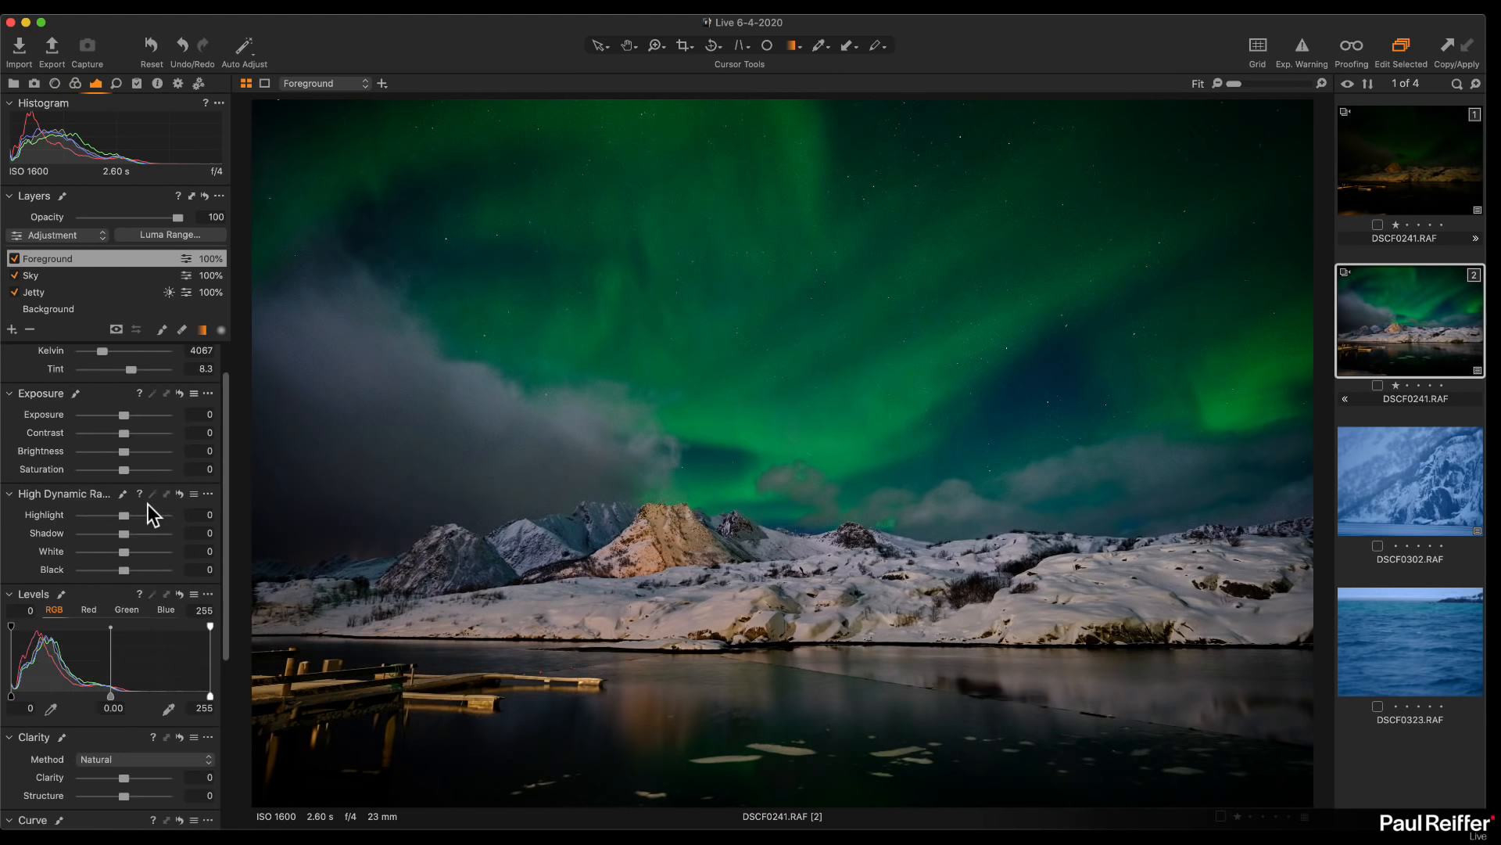
drag(122, 419, 119, 419)
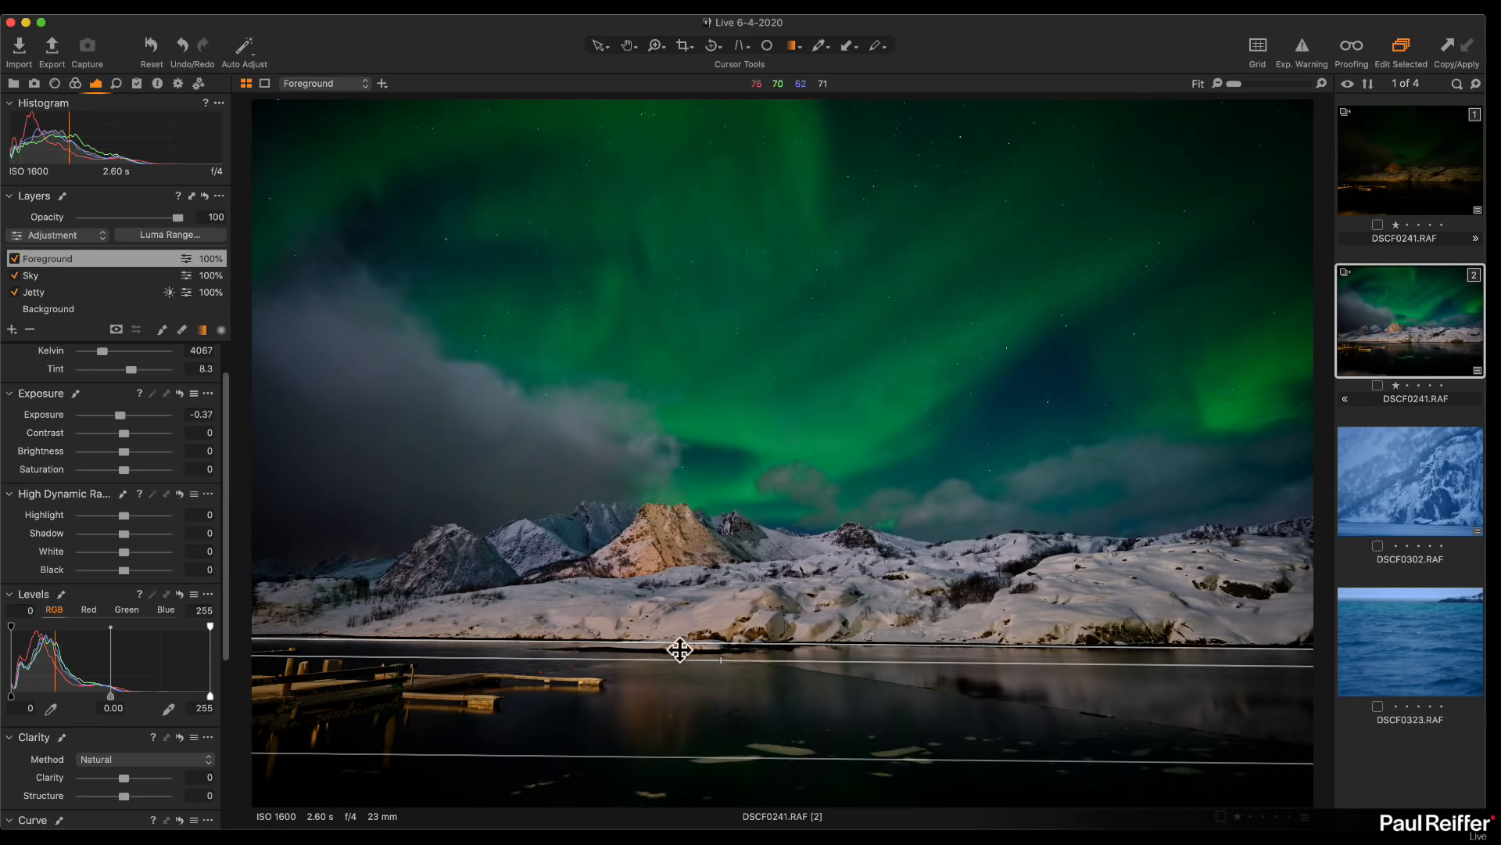
drag(708, 682, 708, 674)
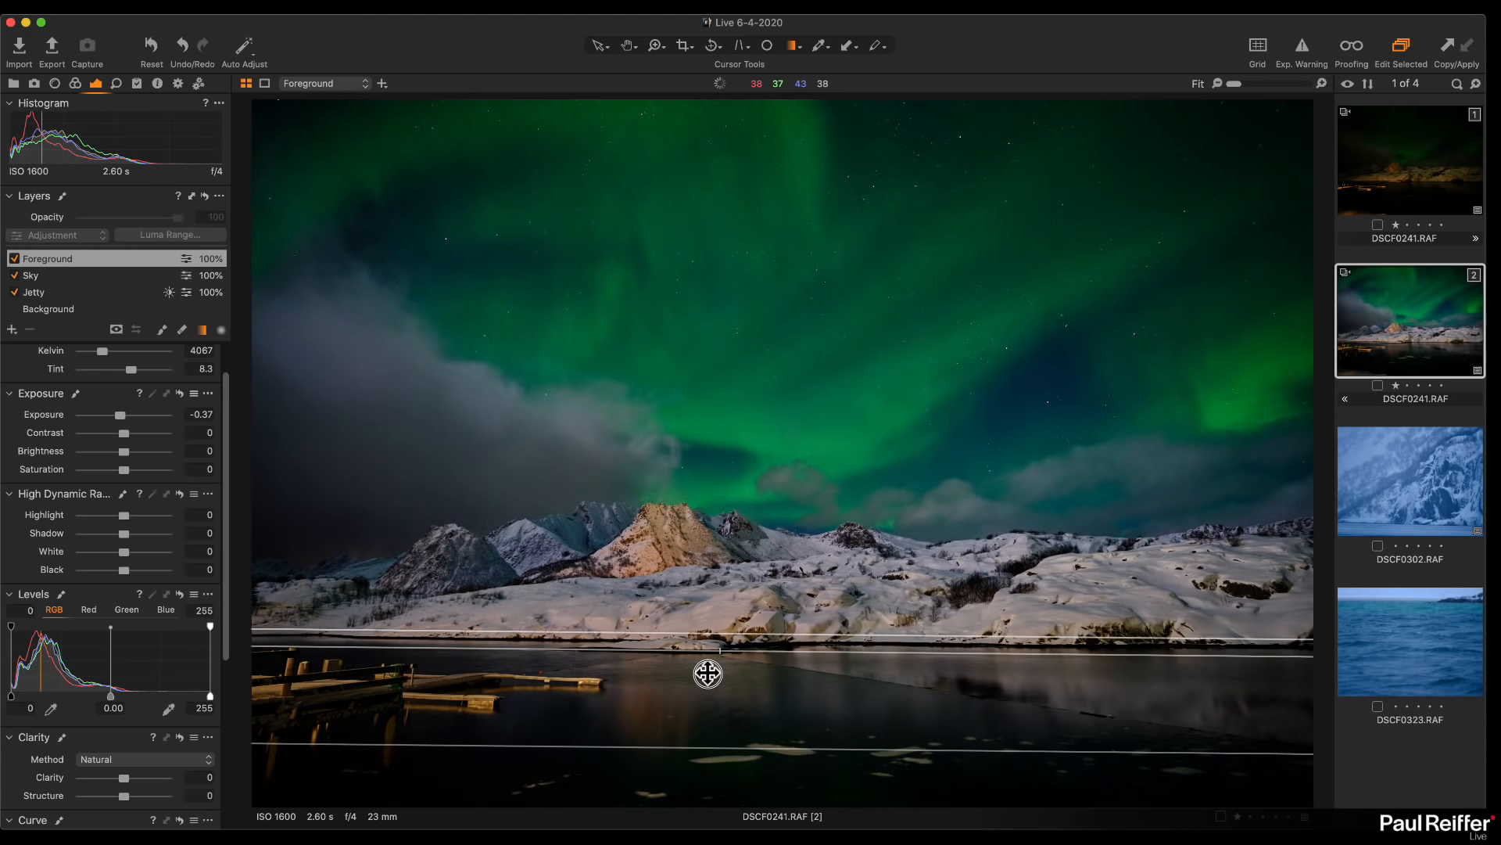
Compare the image with the Foreground layer off and on, and review the result in full screen
click(14, 258)
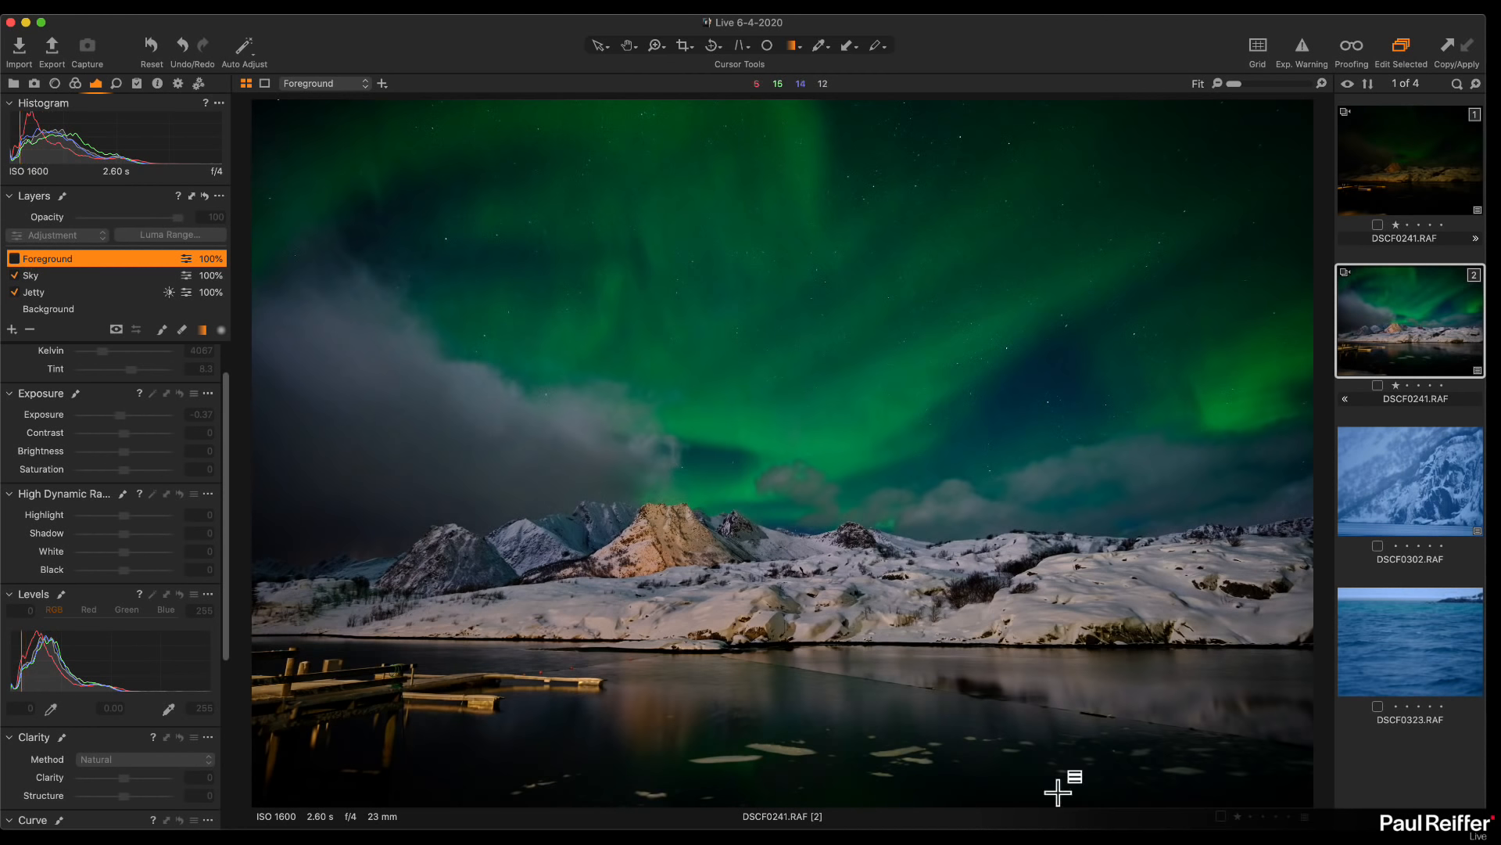
click(14, 258)
key(f)
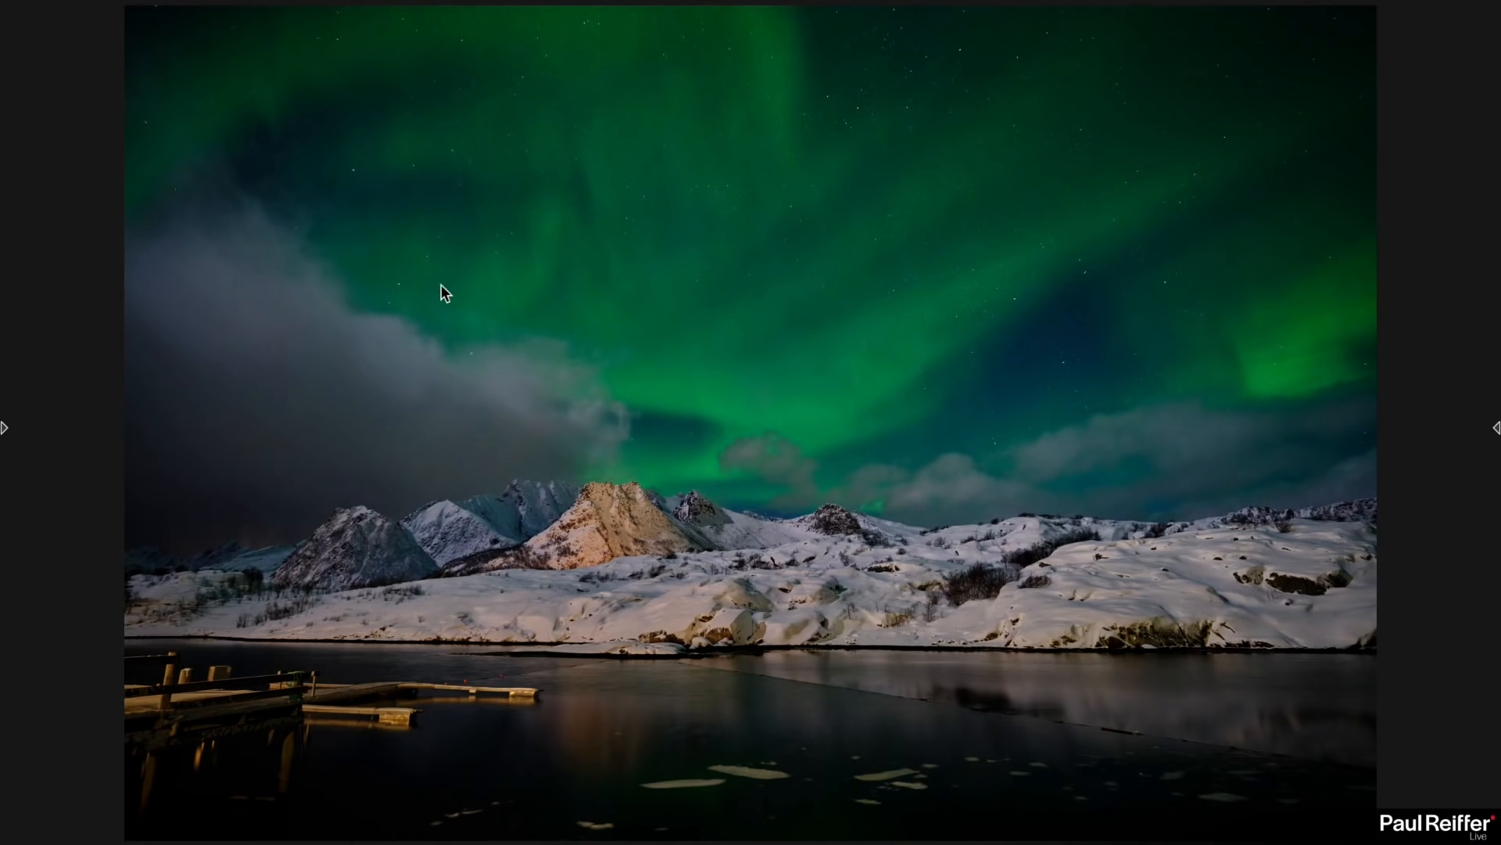
key(f)
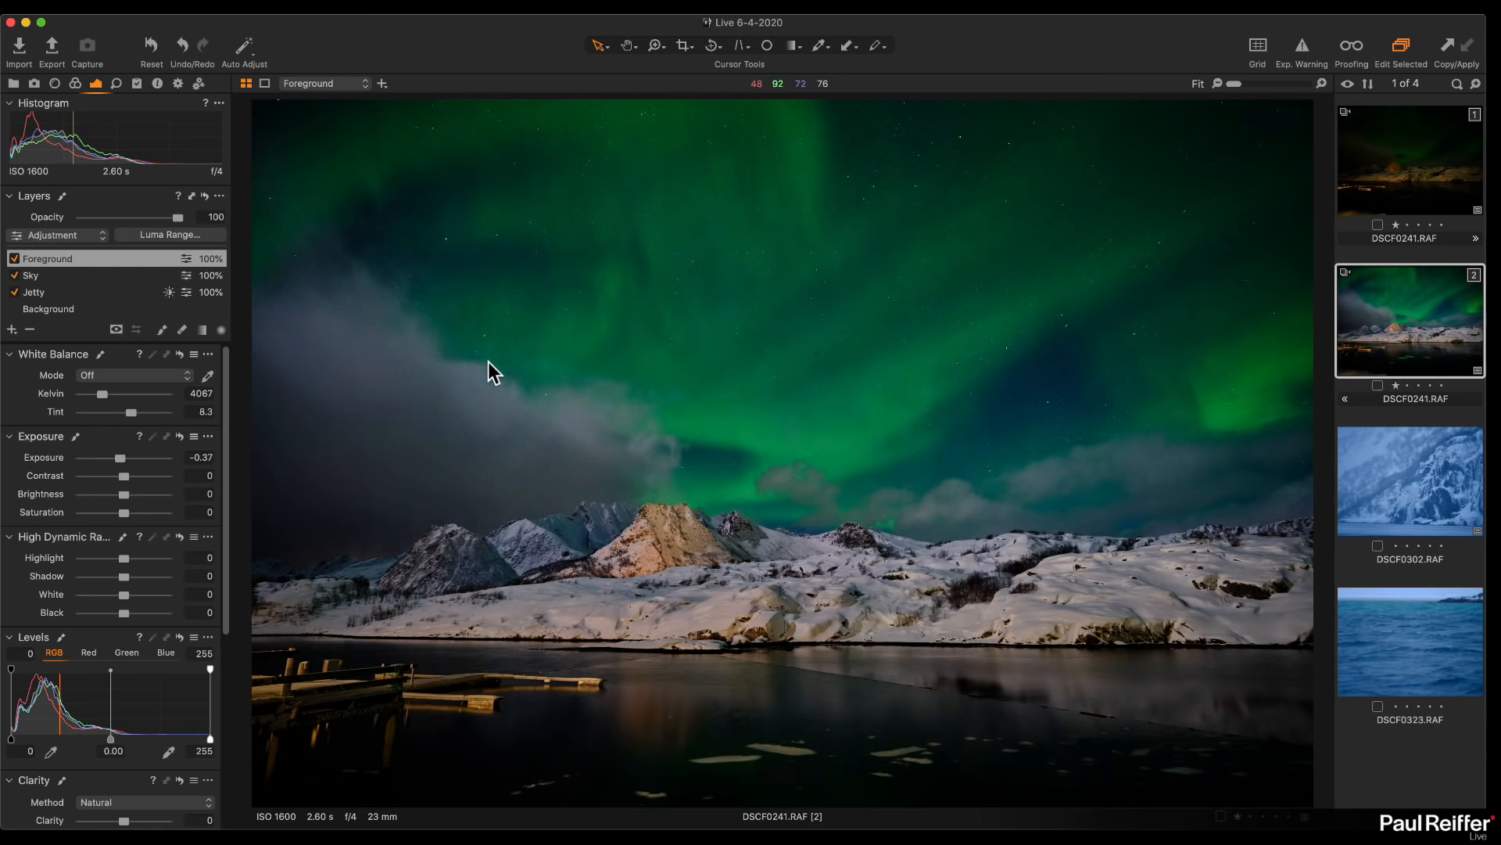
Open the last user collection in the catalog, which holds the seascape DSCF2375.RAF
click(15, 84)
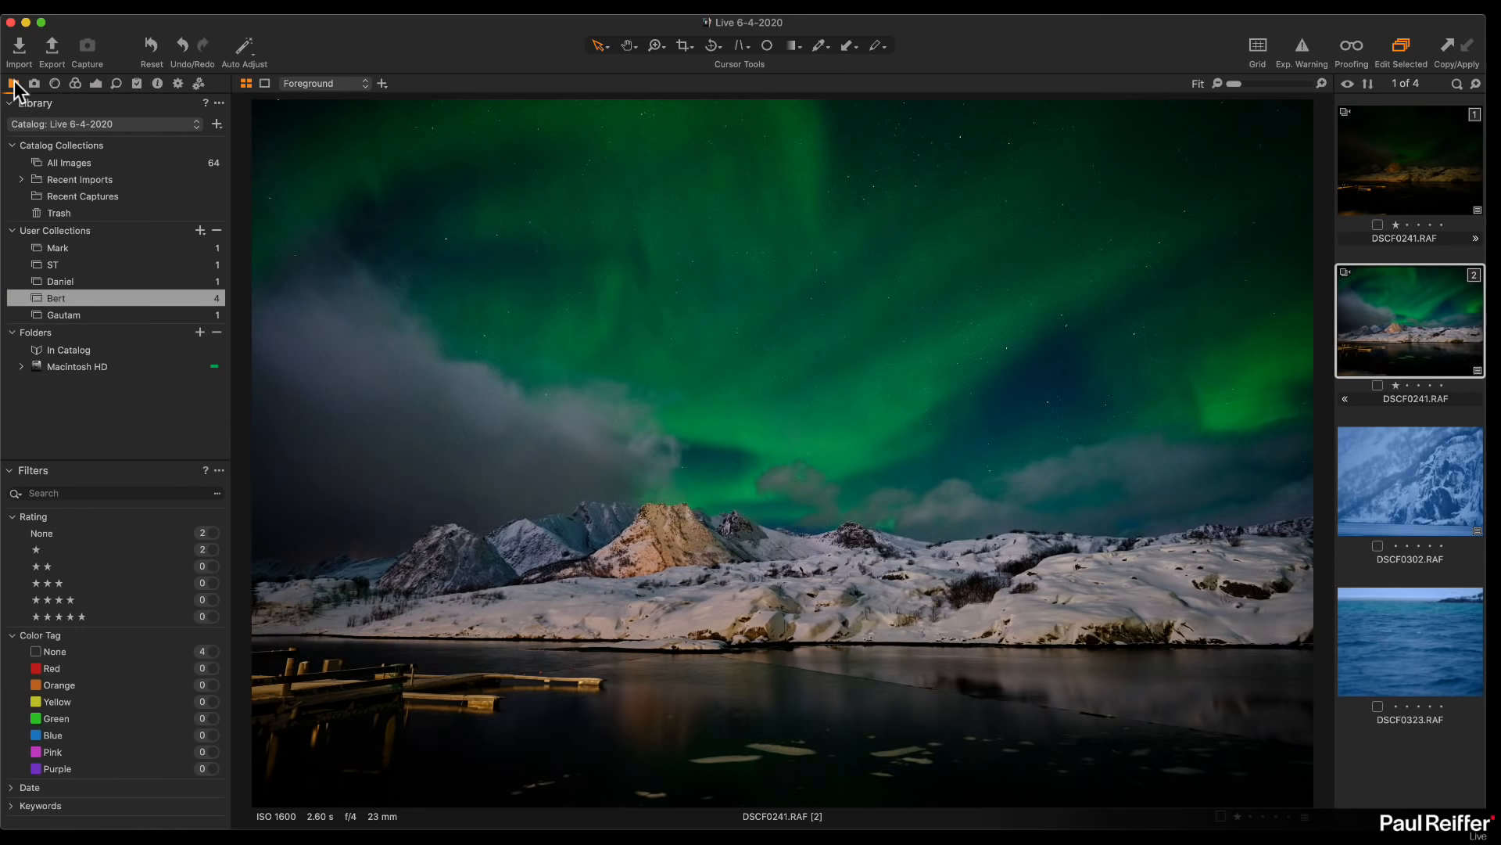
click(72, 316)
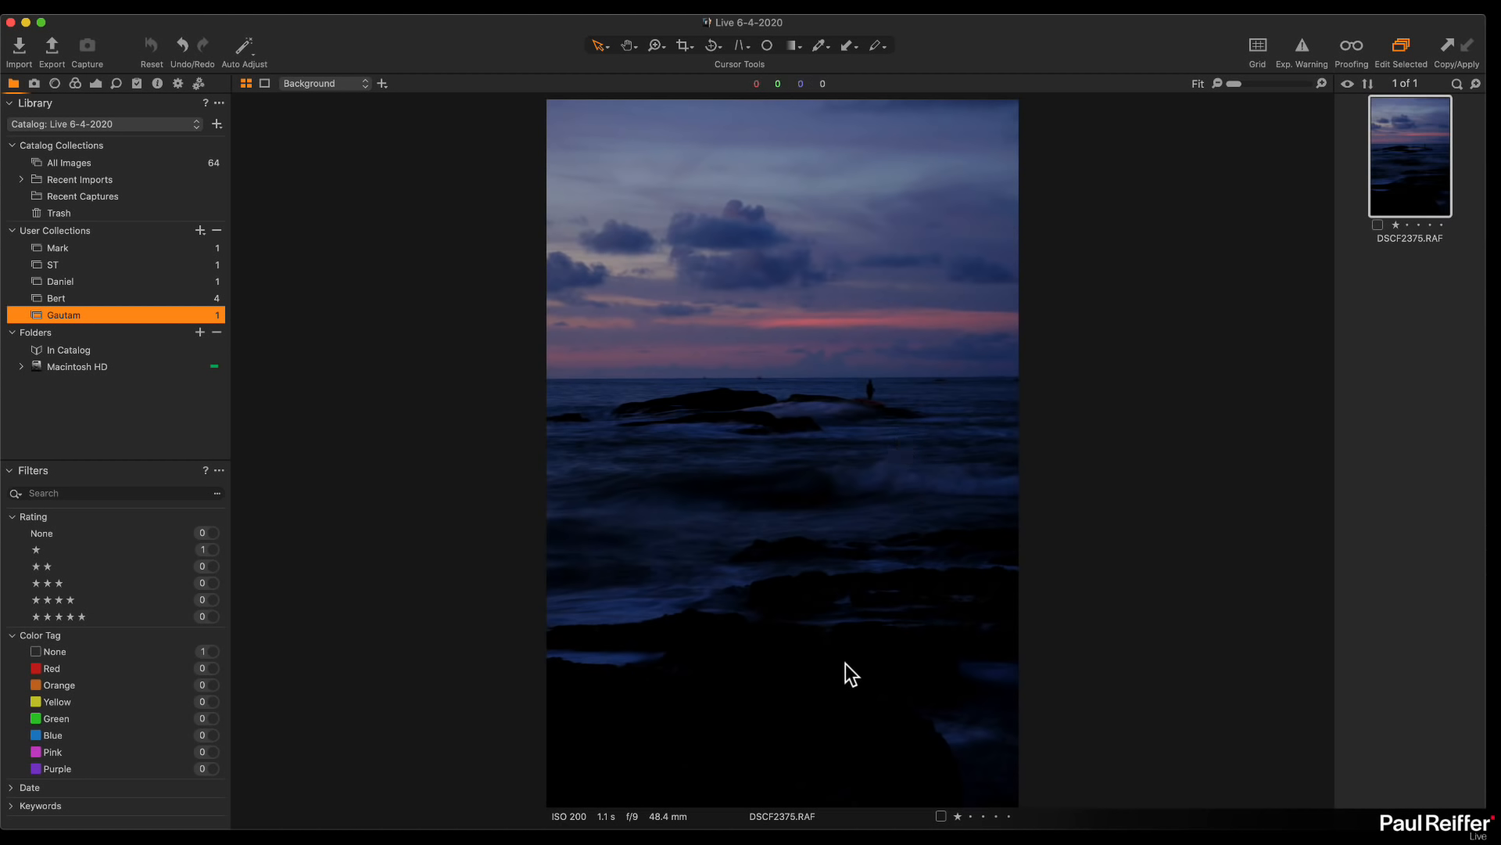
Examine the lens correction profile and the camera and lens metadata of DSCF2375.RAF
click(55, 83)
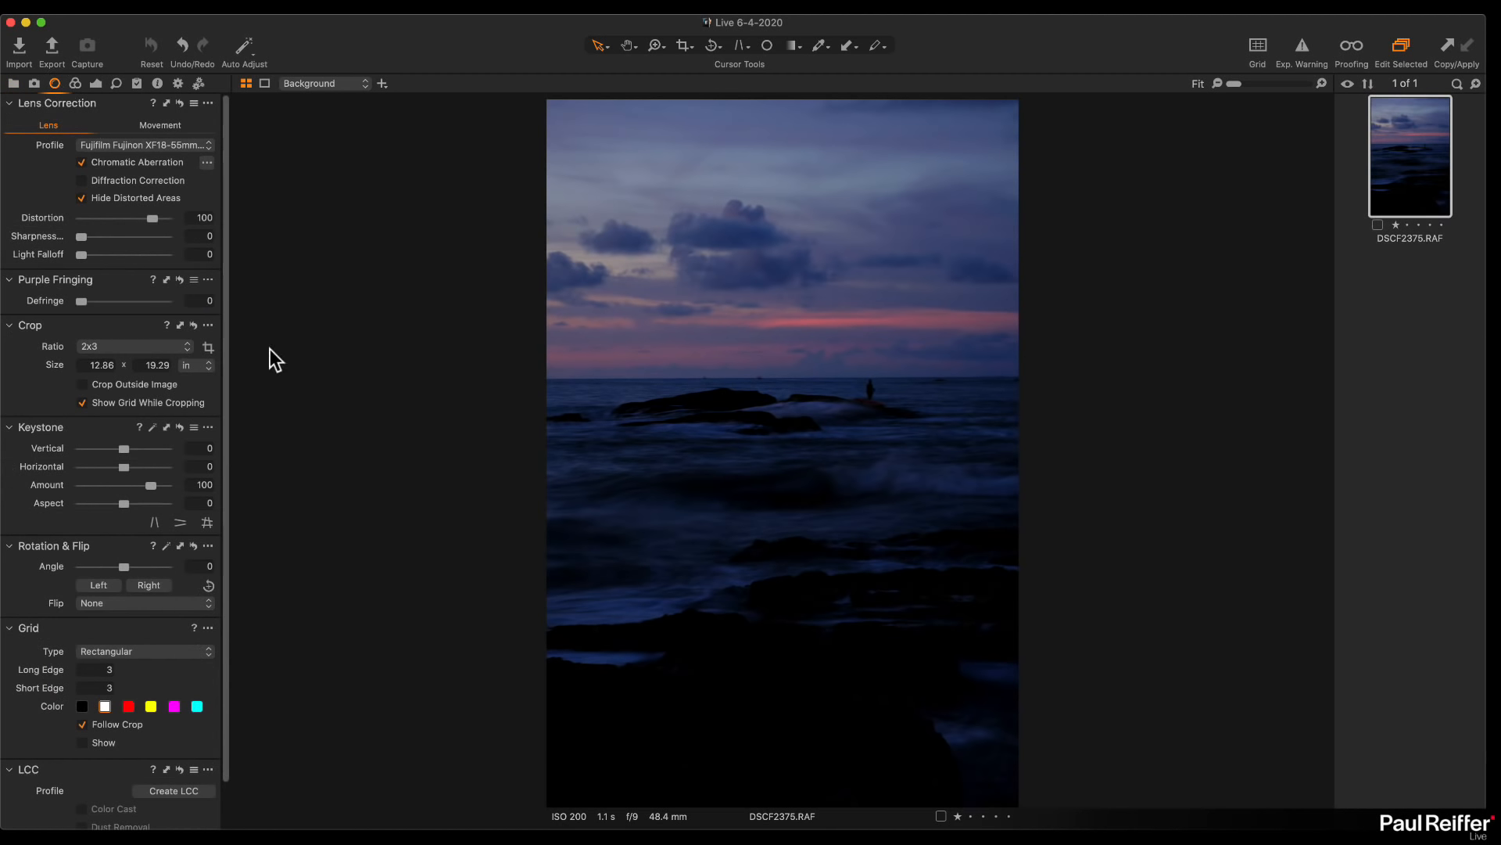
click(158, 85)
scroll(167, 342, down, 5)
scroll(167, 342, up, 5)
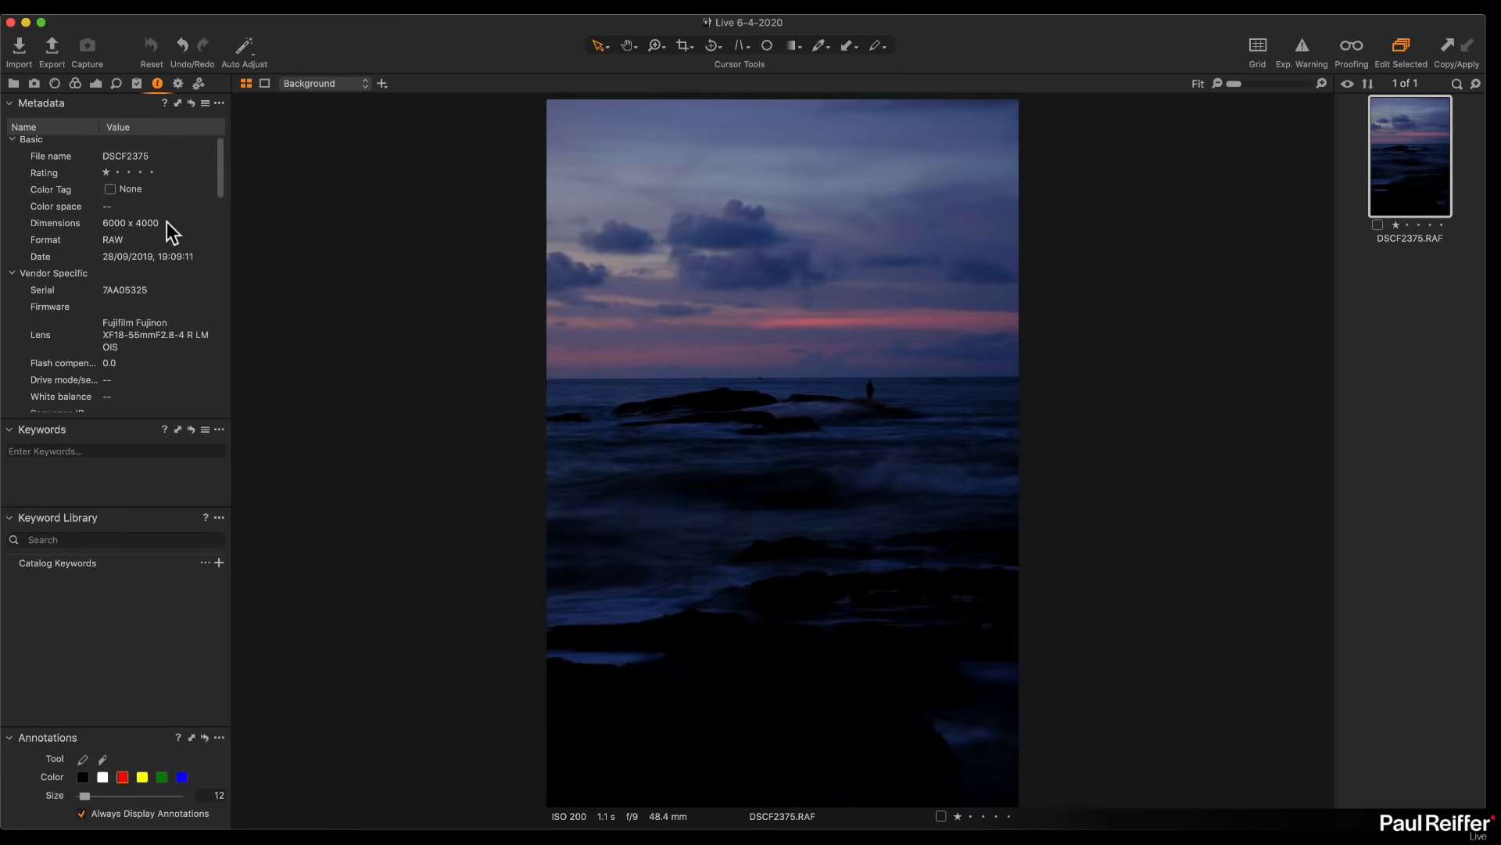
click(56, 83)
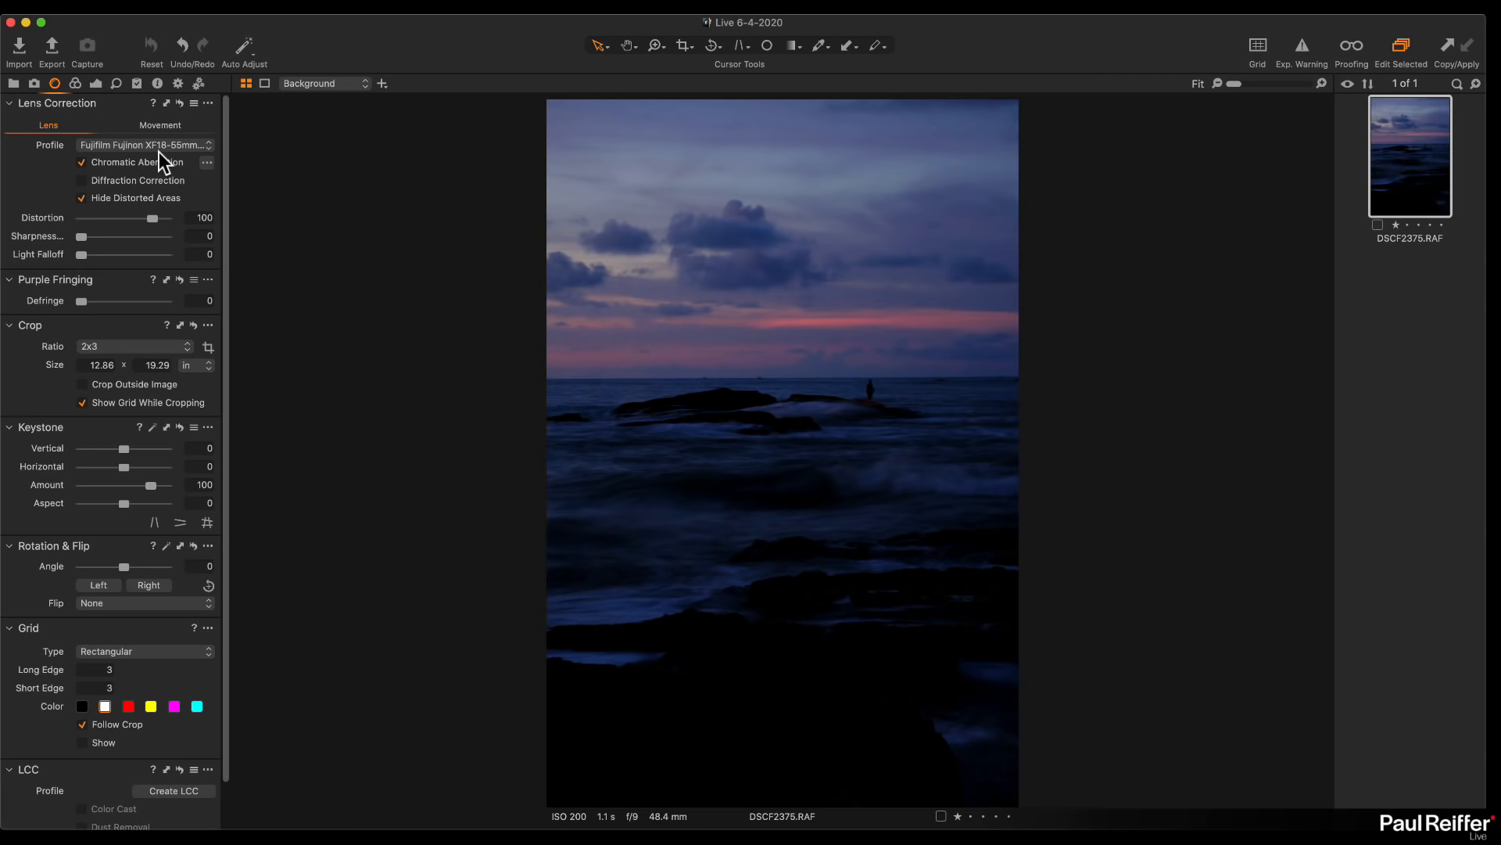
Select the Fujifilm Fujinon XF18-55mmF2.8-4 R LM OIS lens profile and run the chromatic aberration analysis
click(161, 149)
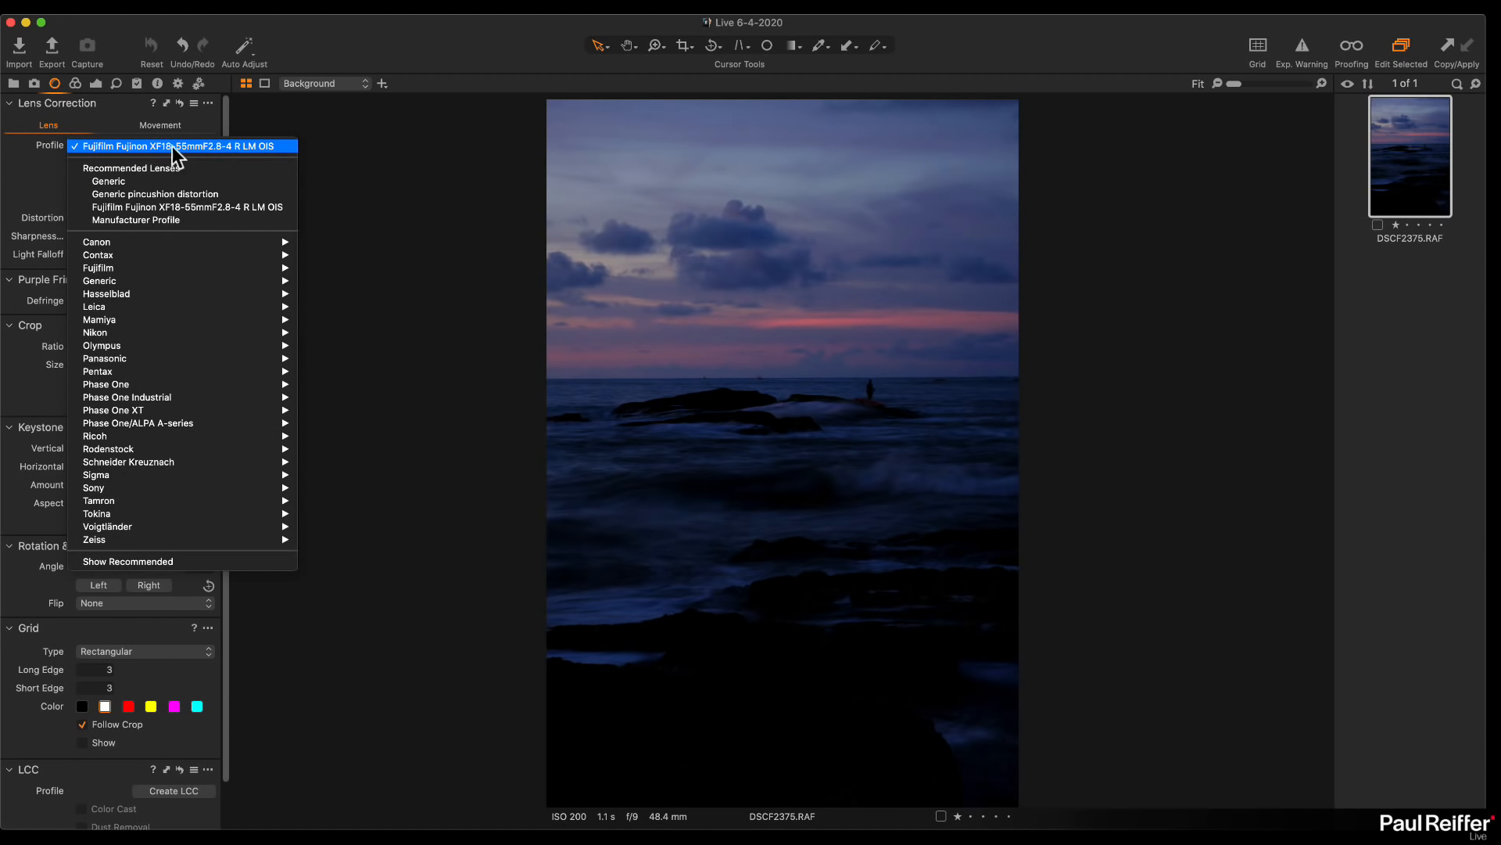
click(163, 147)
click(208, 163)
click(258, 172)
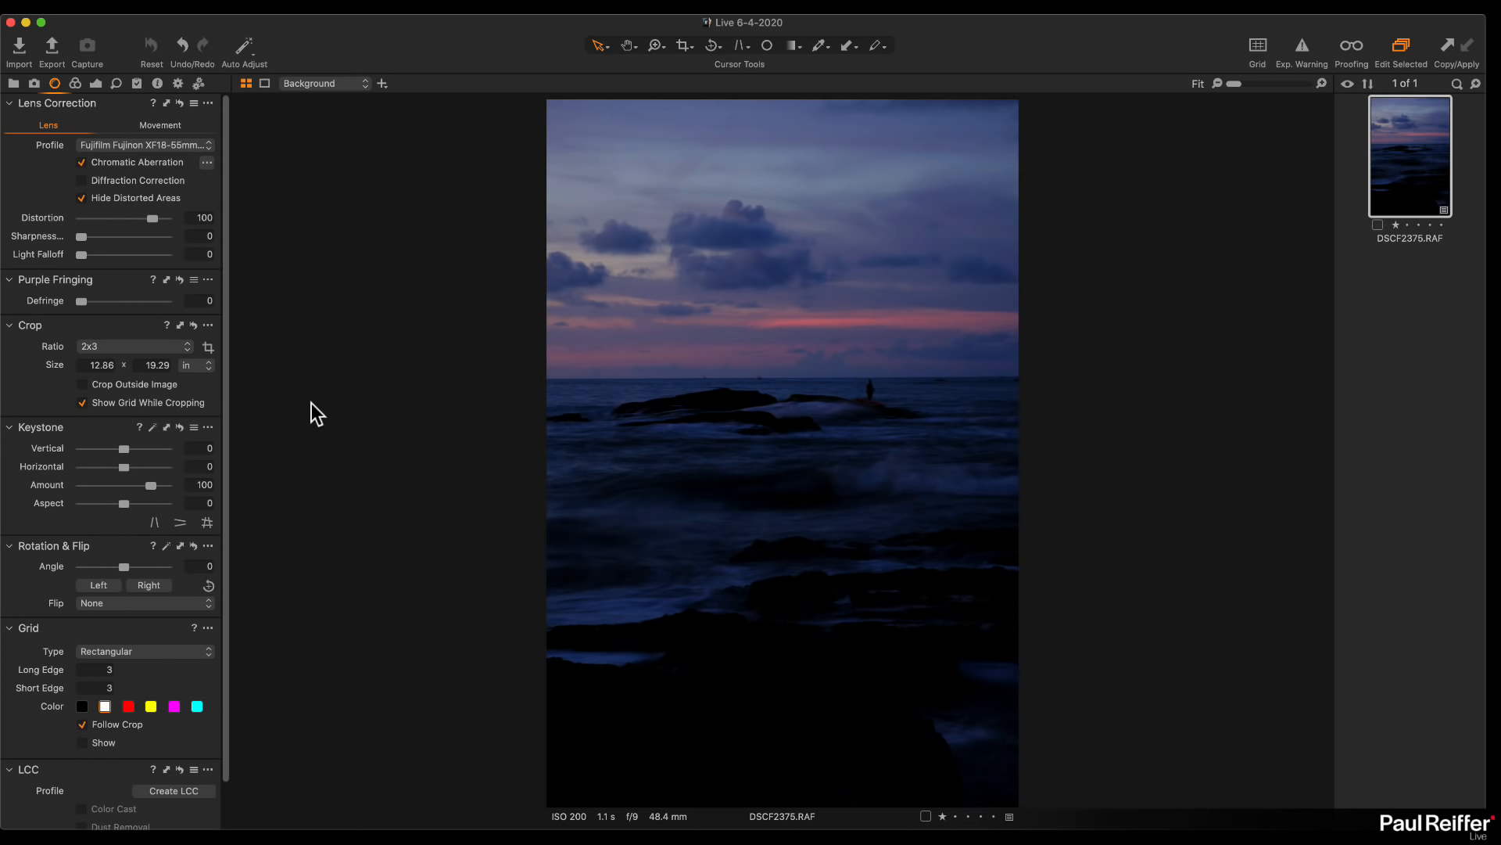
click(81, 197)
Try a custom white balance at 4601 Kelvin with different tints, and restore the Shot white balance
click(75, 82)
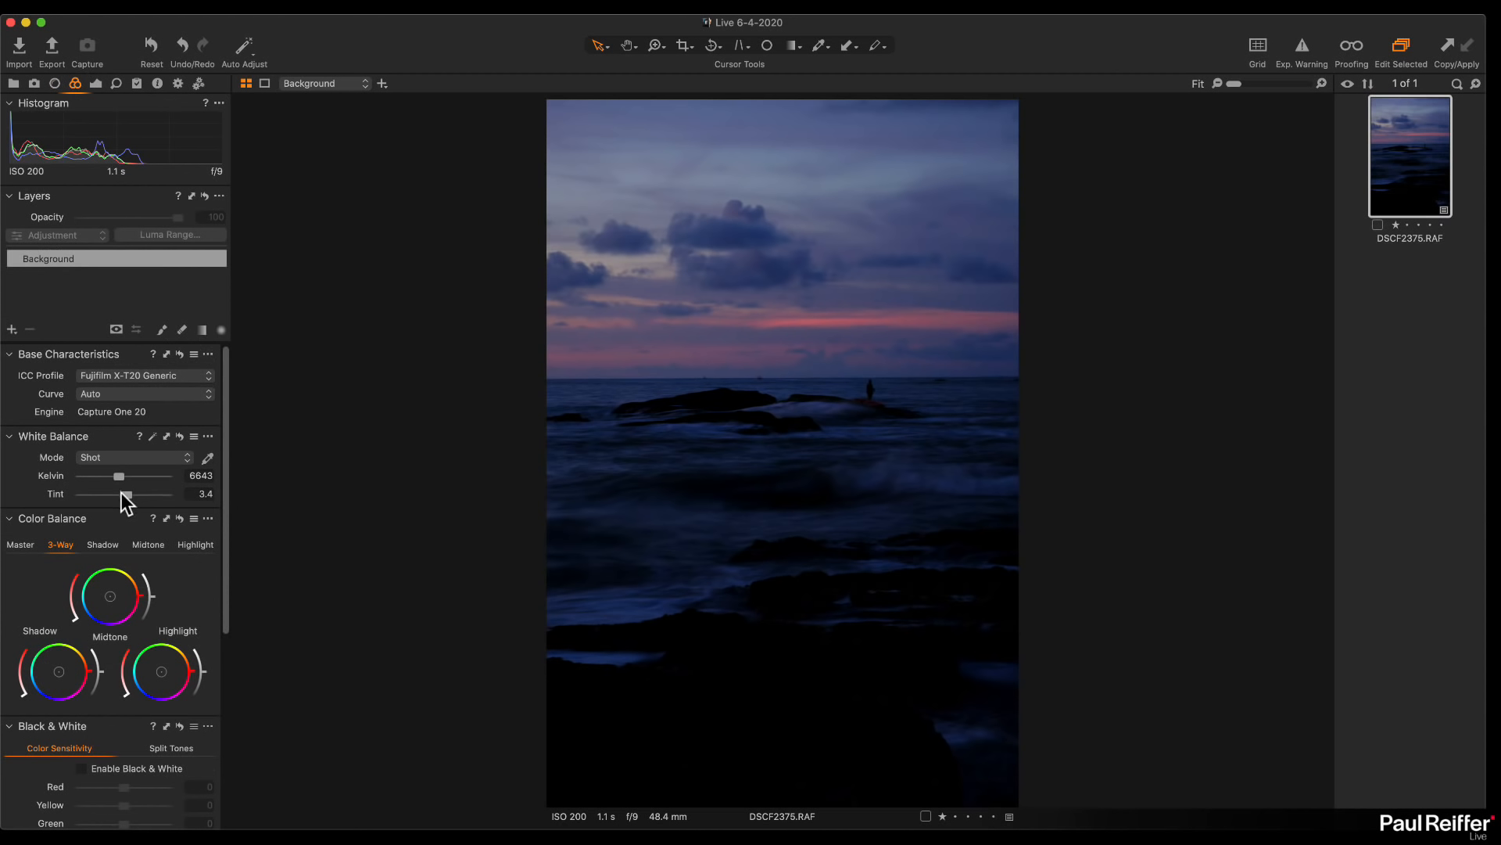
click(206, 457)
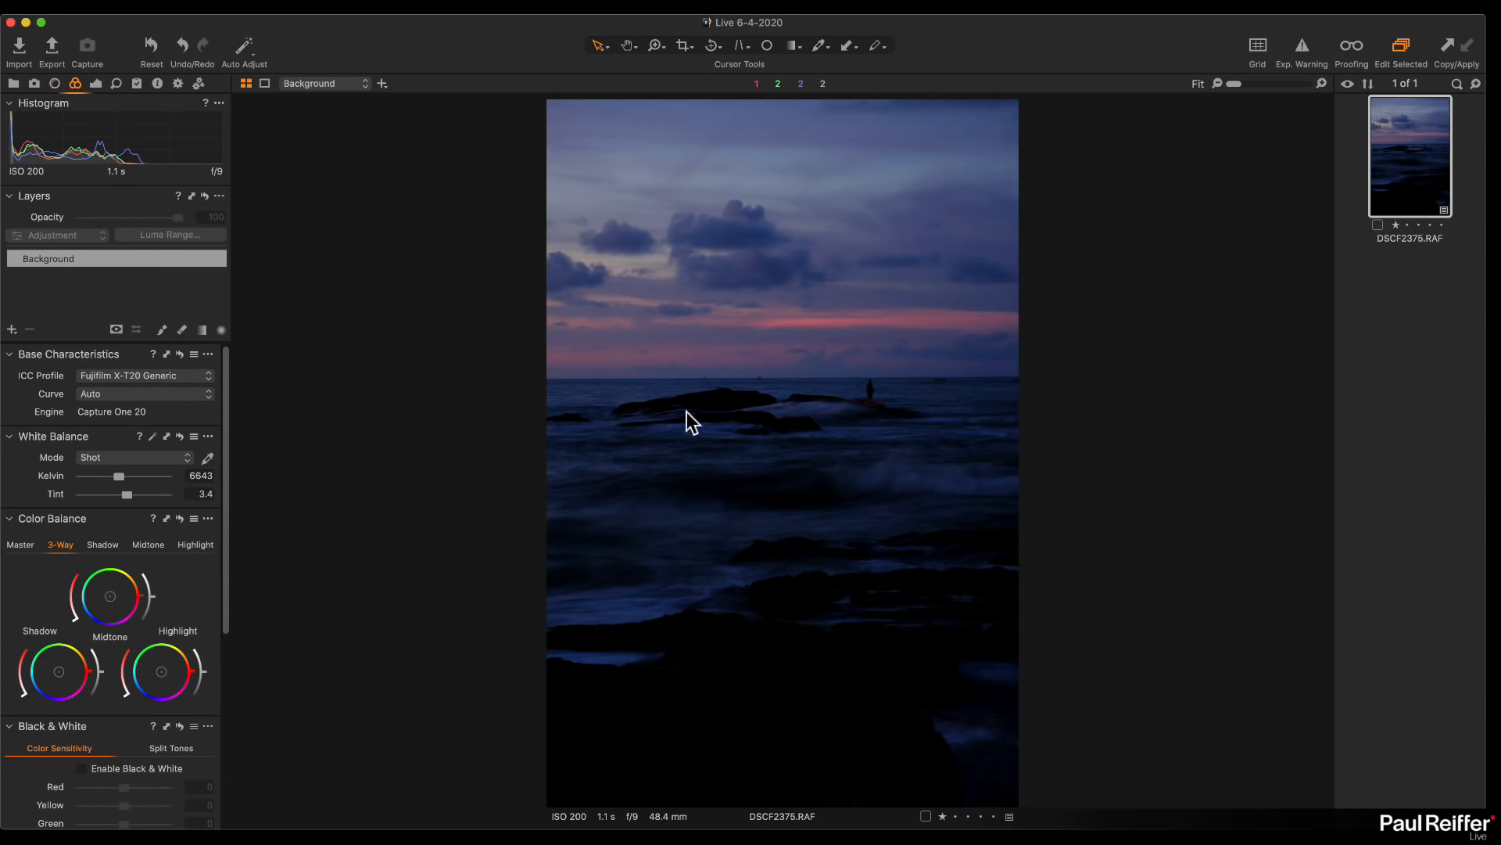
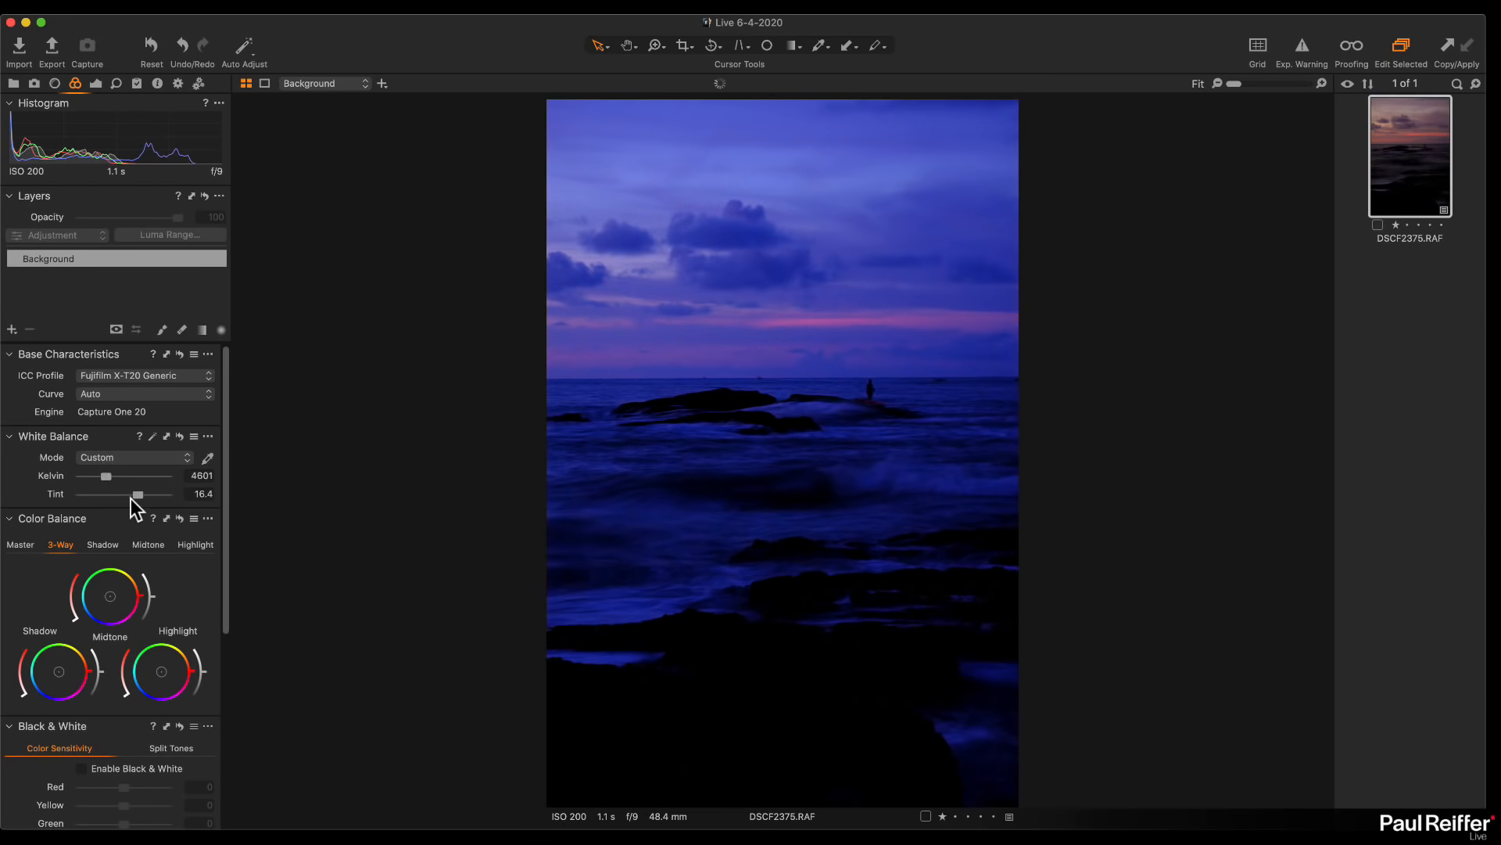
click(144, 457)
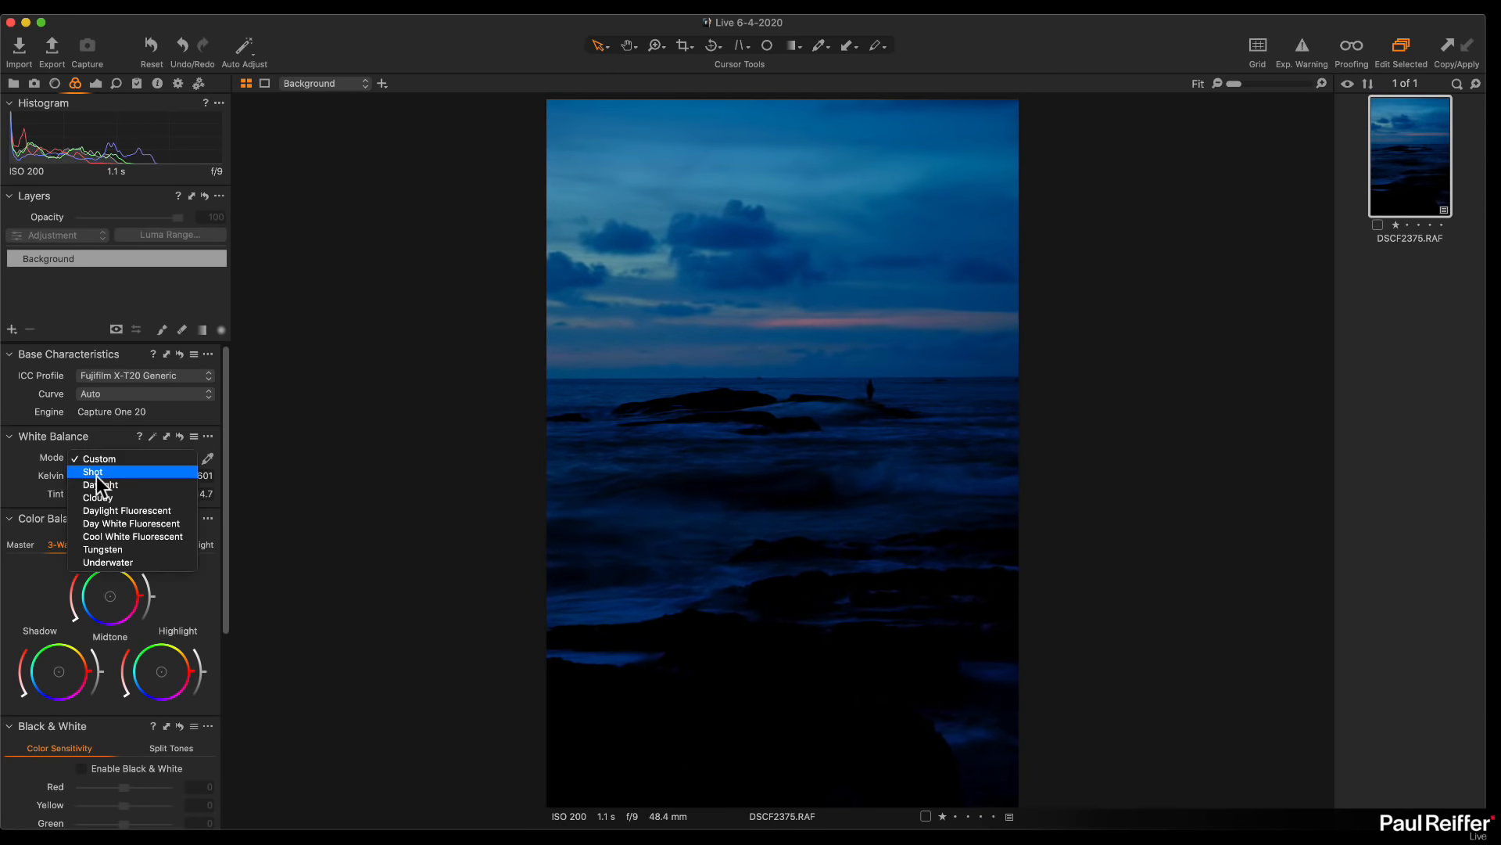
click(124, 467)
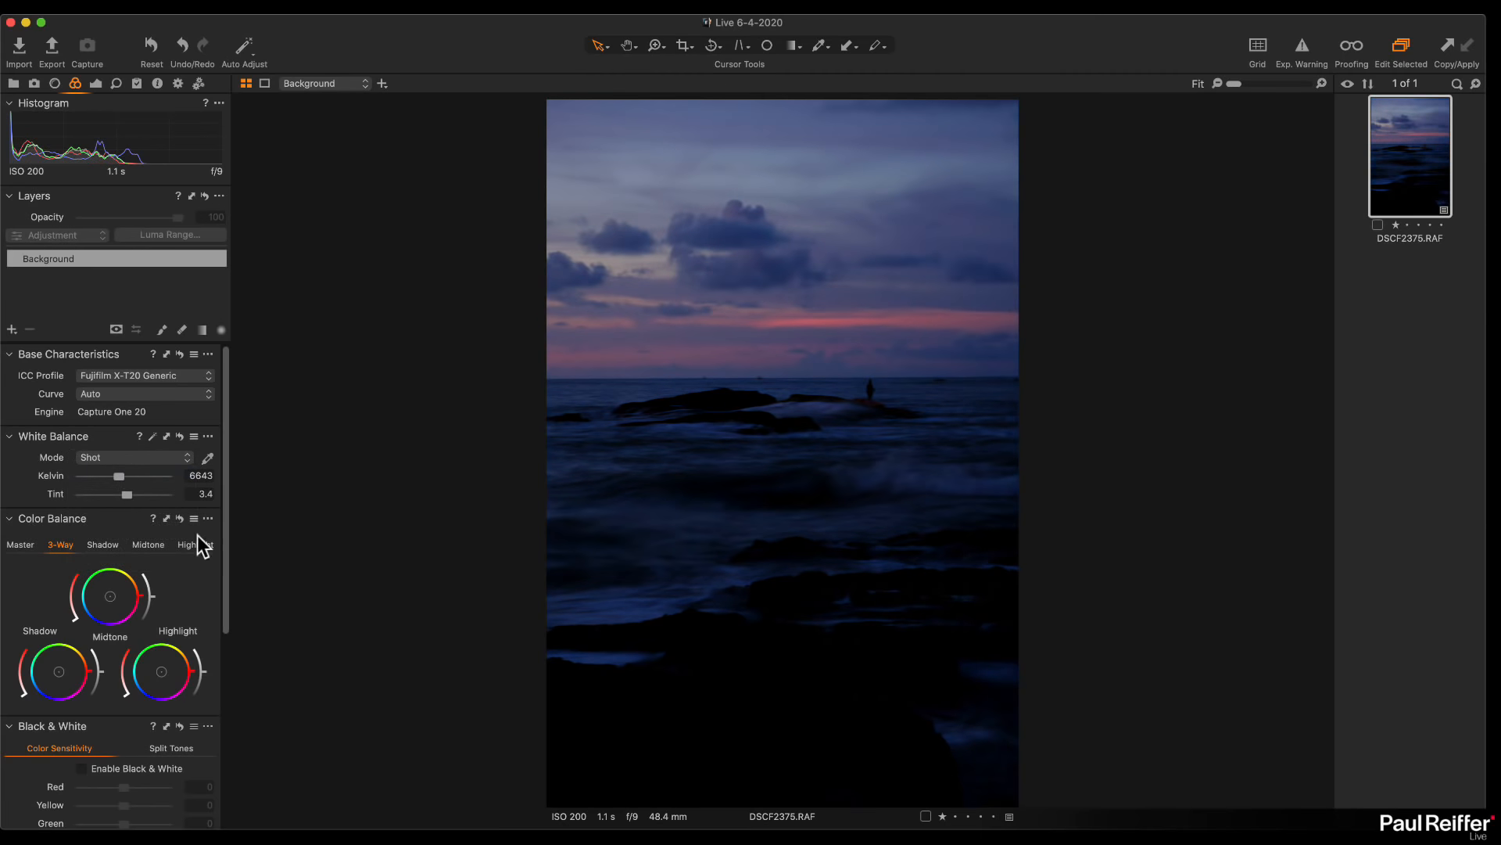
Create three additional variants of the seascape DSCF2375.RAF
click(96, 85)
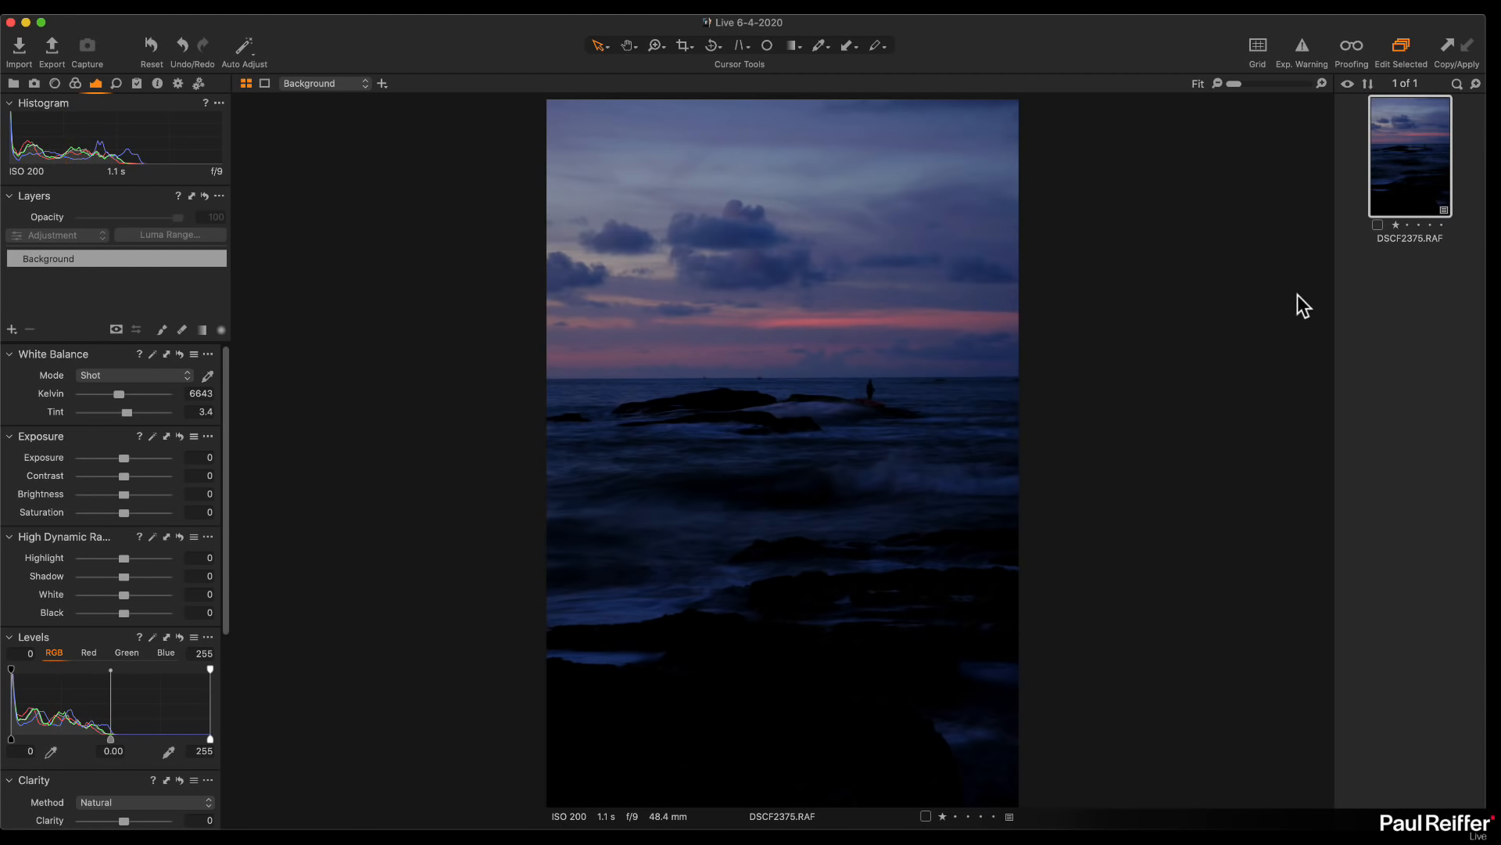
right_click(1380, 165)
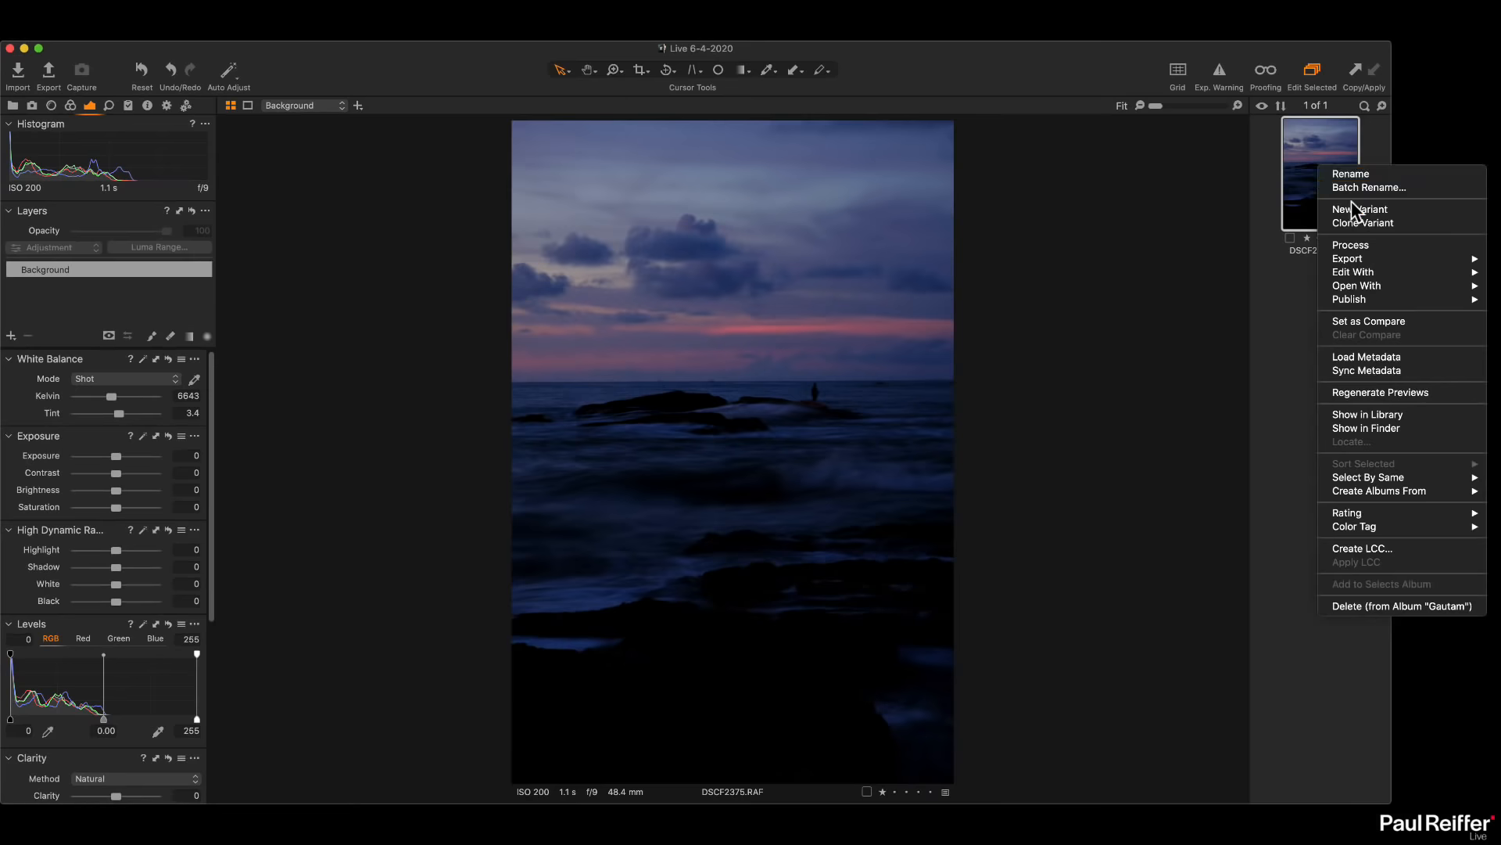
click(1378, 226)
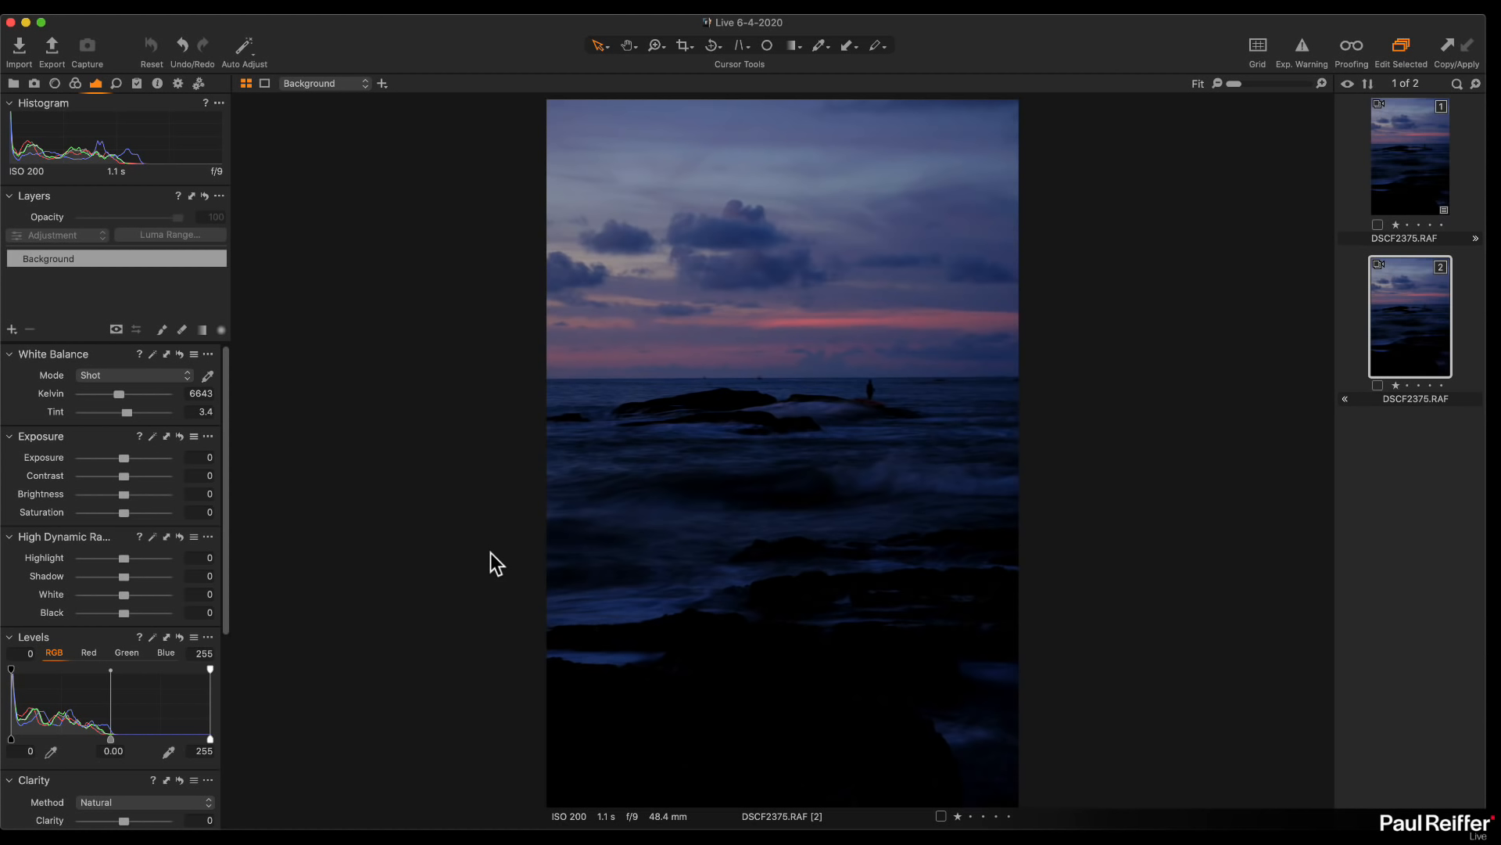
right_click(1400, 297)
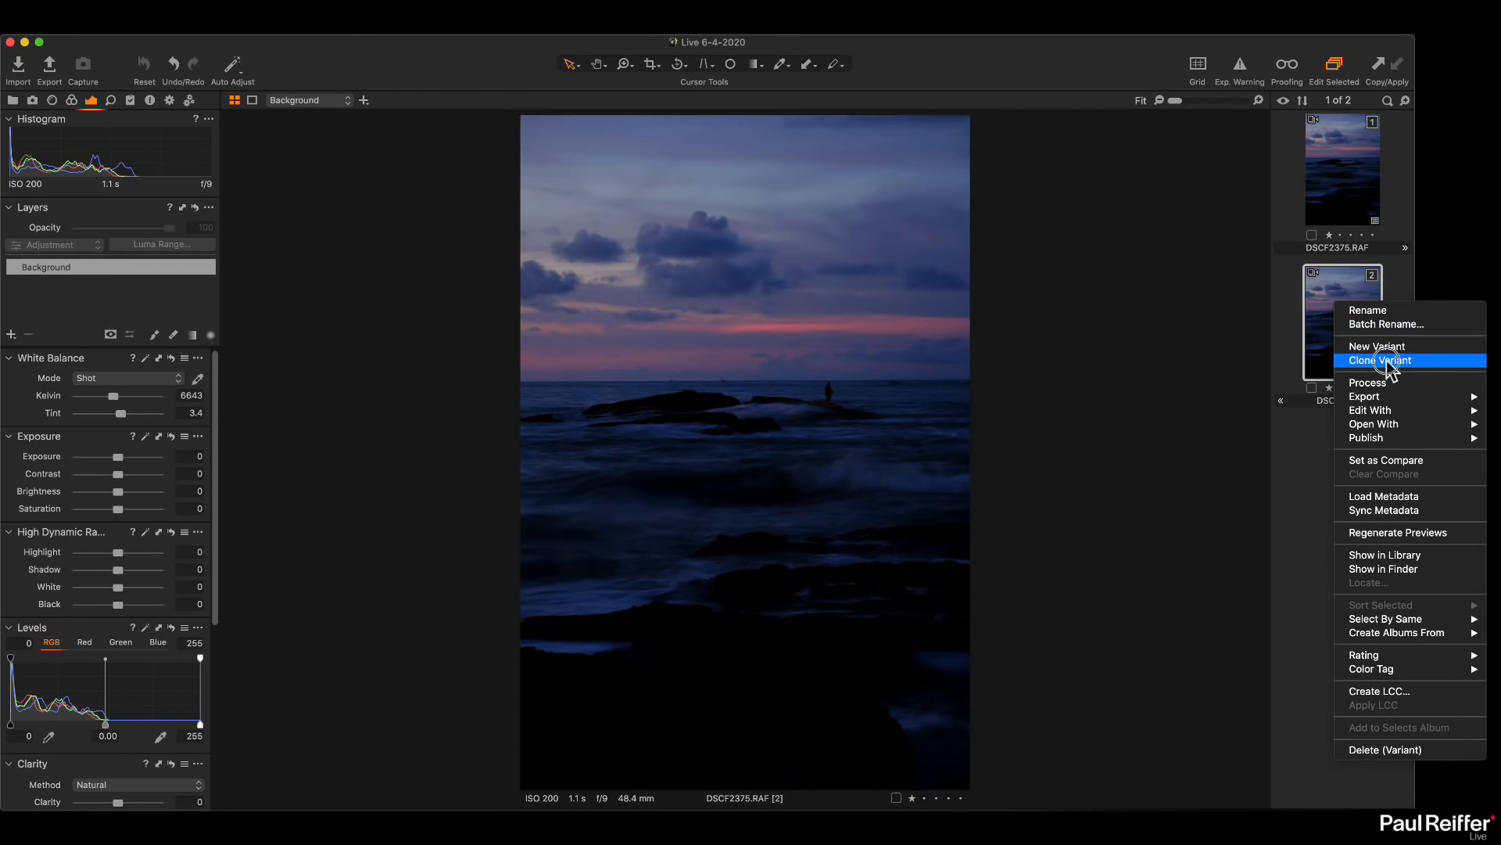
click(1388, 360)
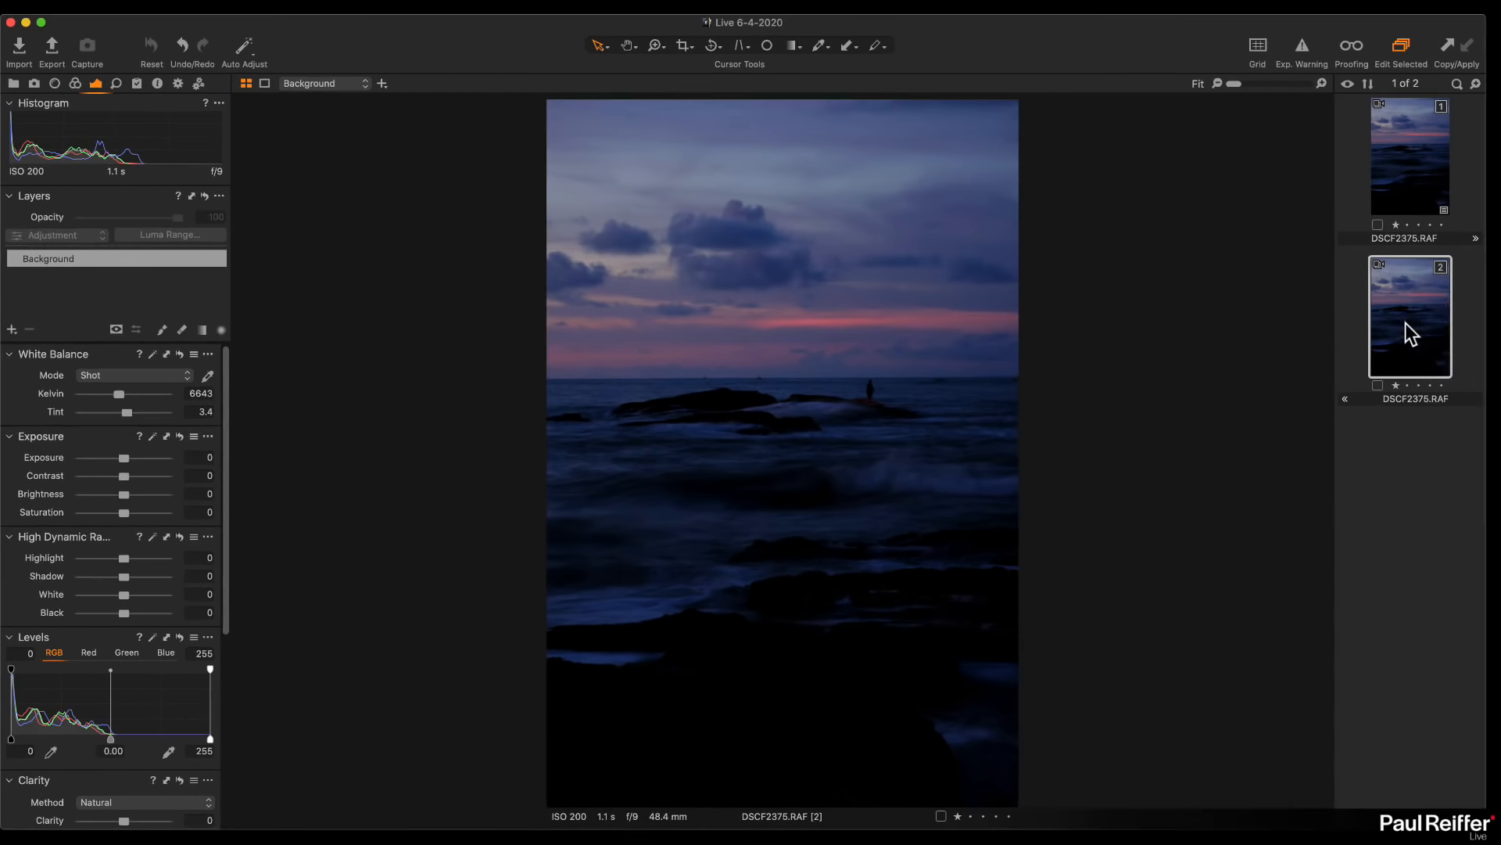
right_click(1400, 317)
click(1380, 376)
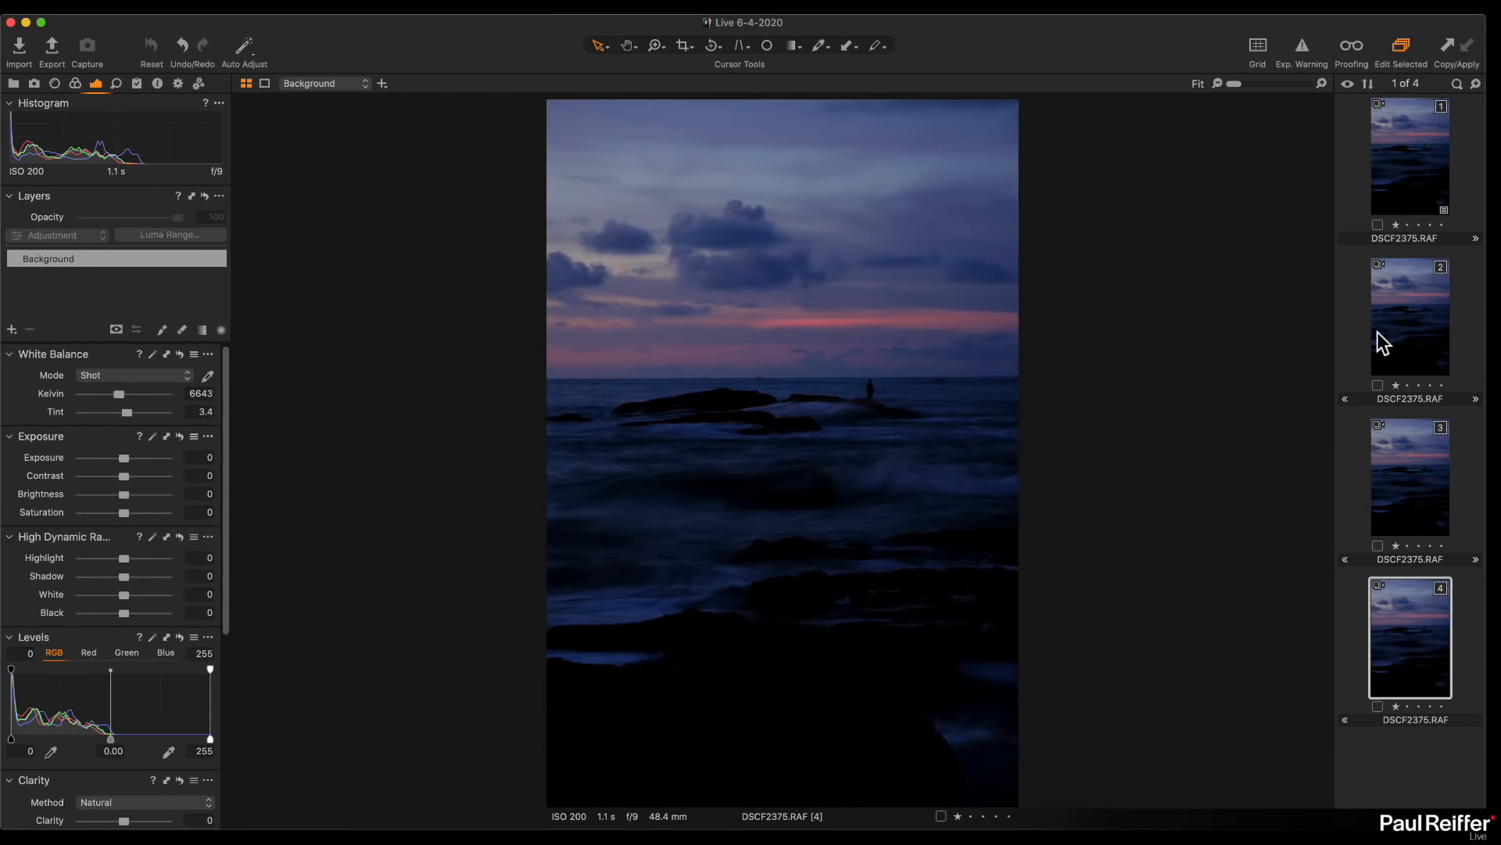
Raise the Exposure of variant 2 to 2.51 and check the sky with the exposure warning off and on
click(1399, 287)
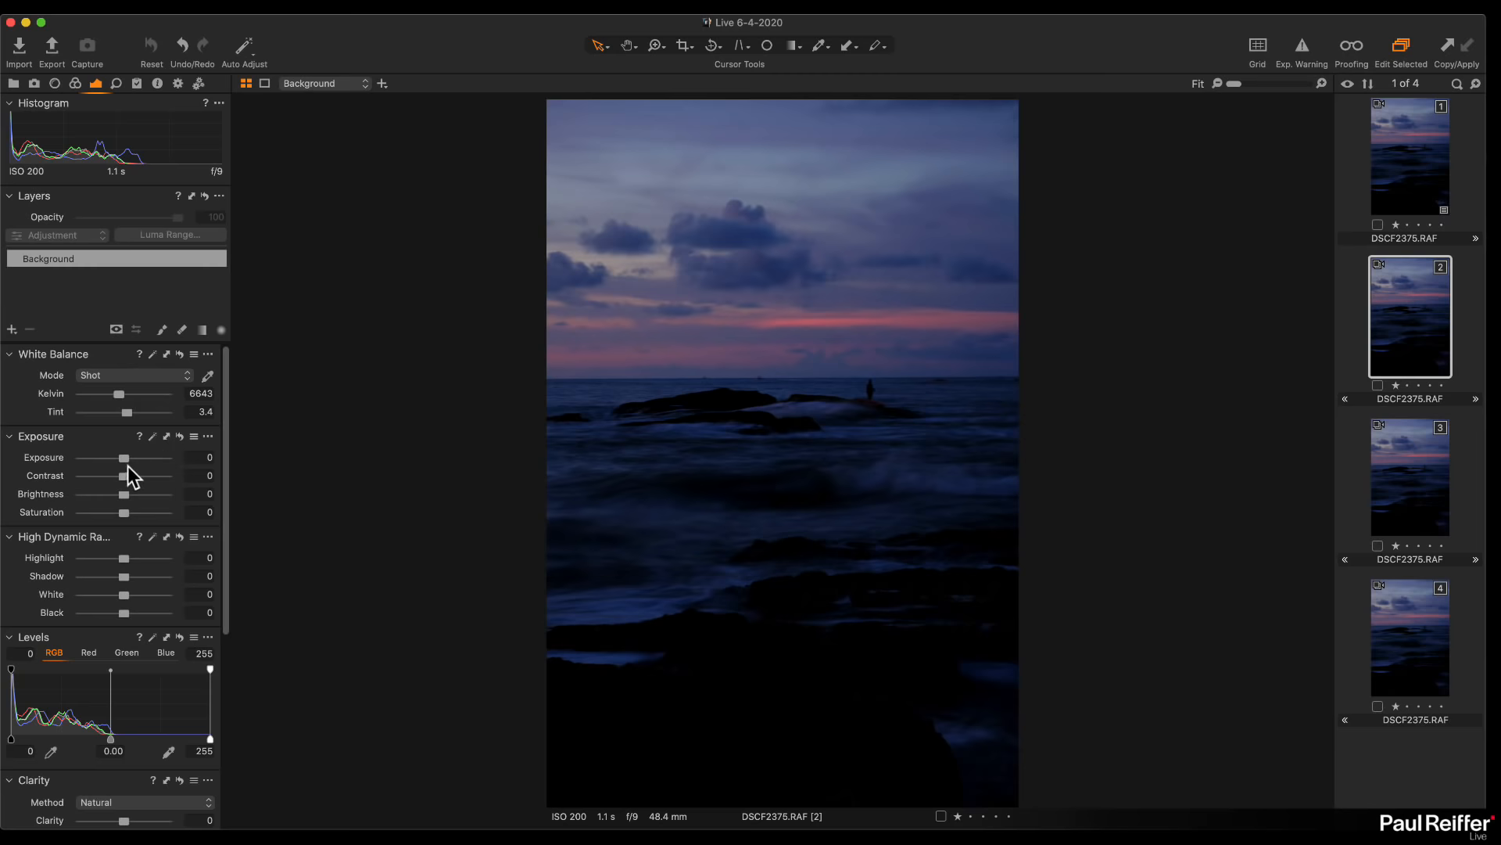
mouse_move(124, 458)
mouse_down()
mouse_move(157, 460)
mouse_move(133, 461)
mouse_up()
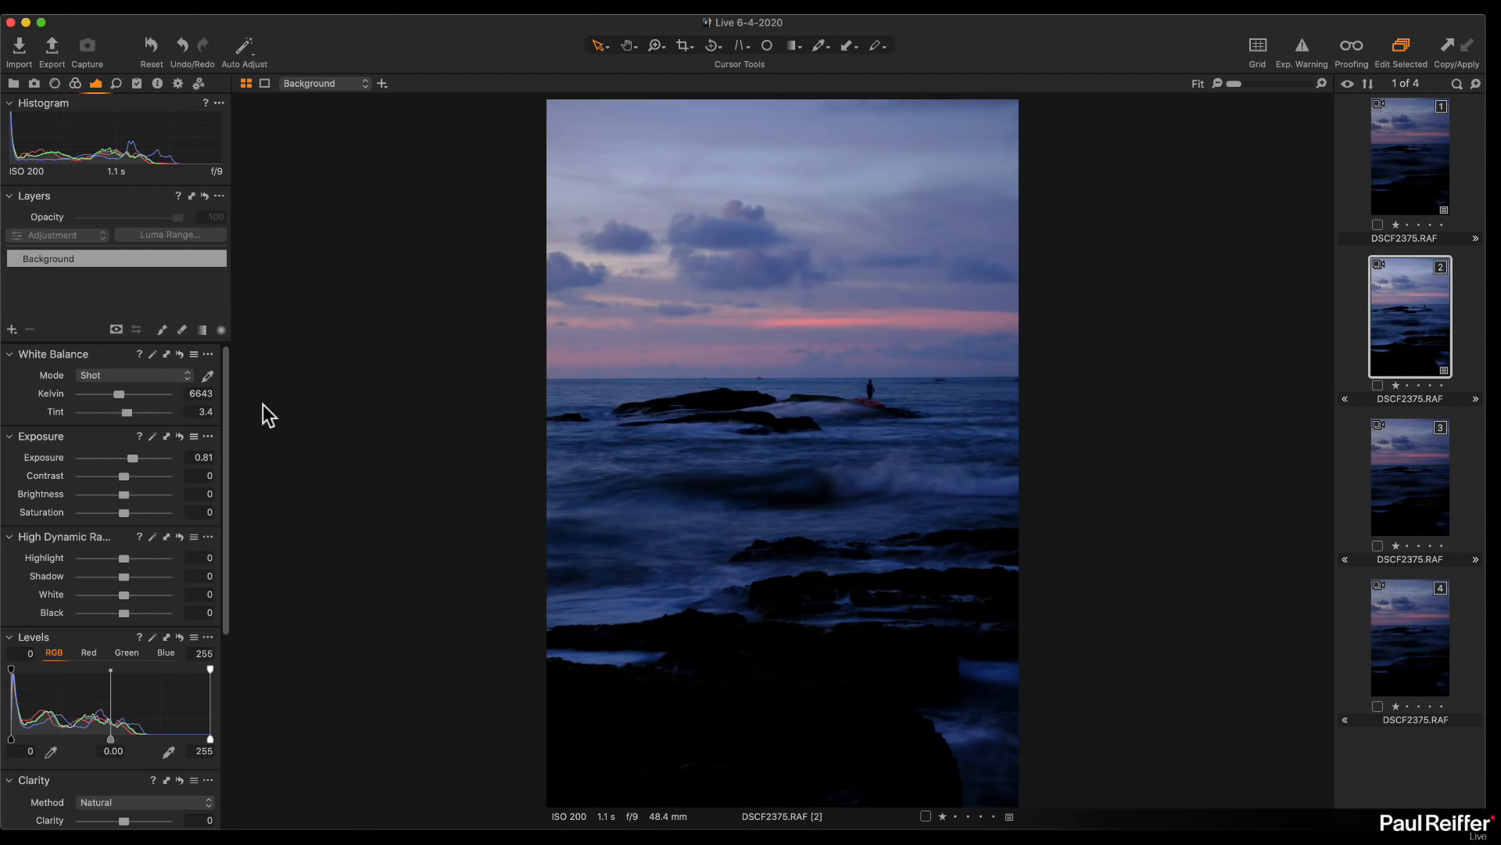
click(1302, 49)
drag(132, 458, 150, 461)
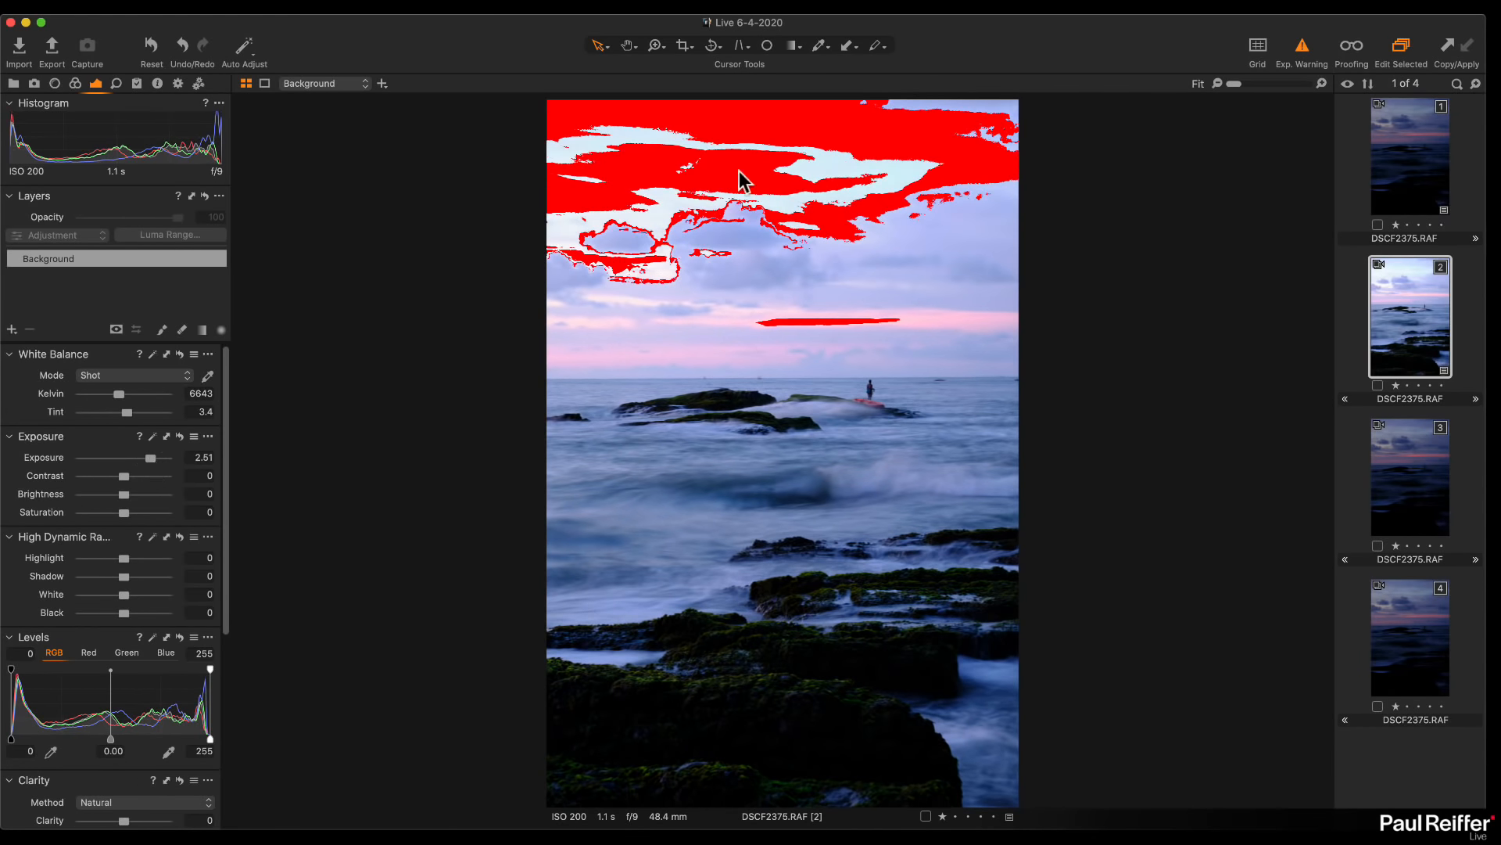
click(1302, 51)
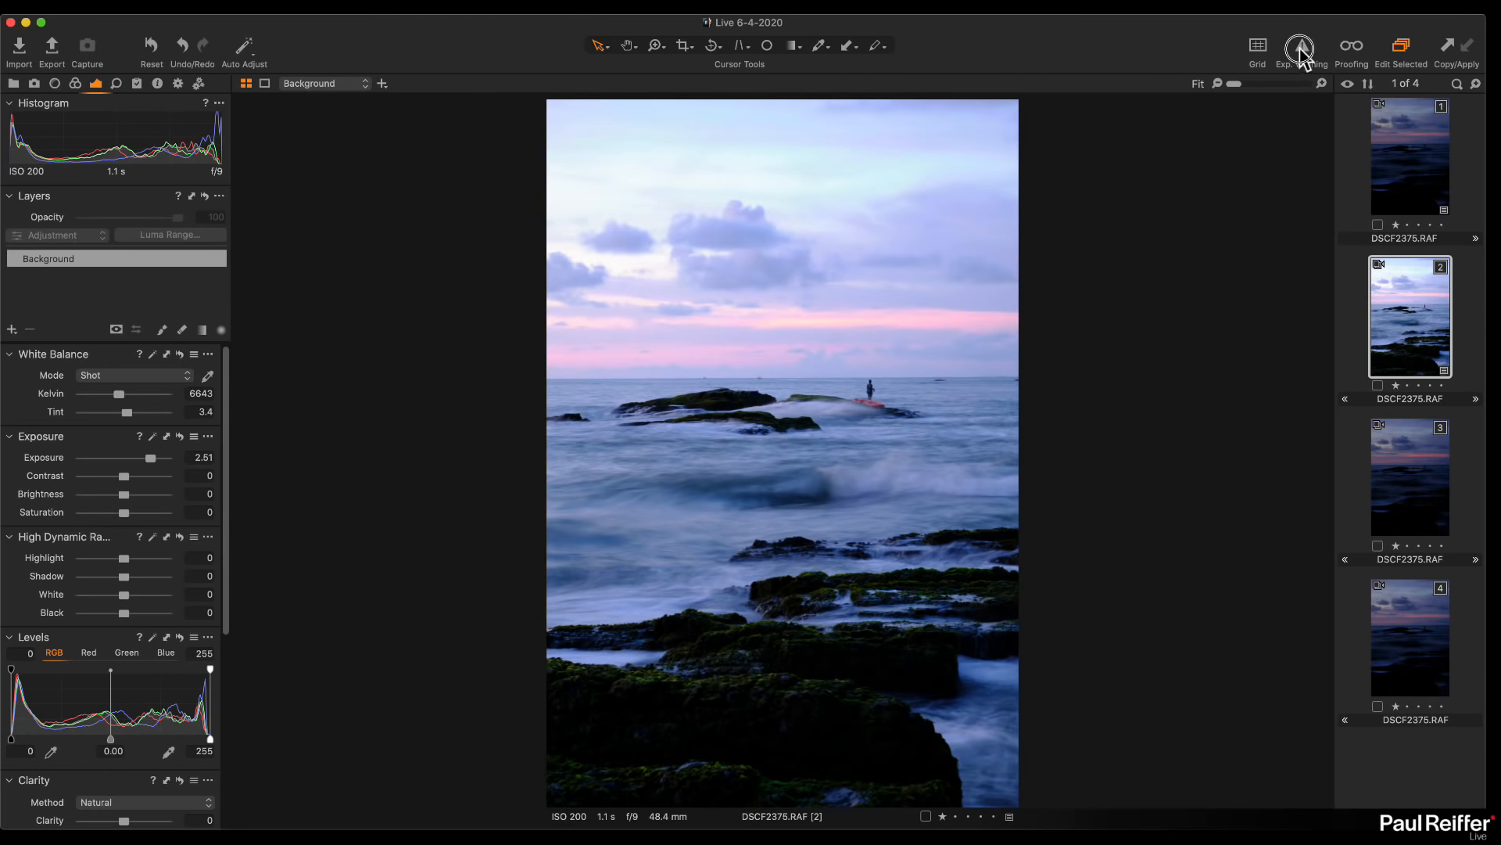
click(1302, 52)
Try the Exposure at 1.52, compare it with raising Brightness instead, and reset Brightness to 0
drag(149, 459, 140, 470)
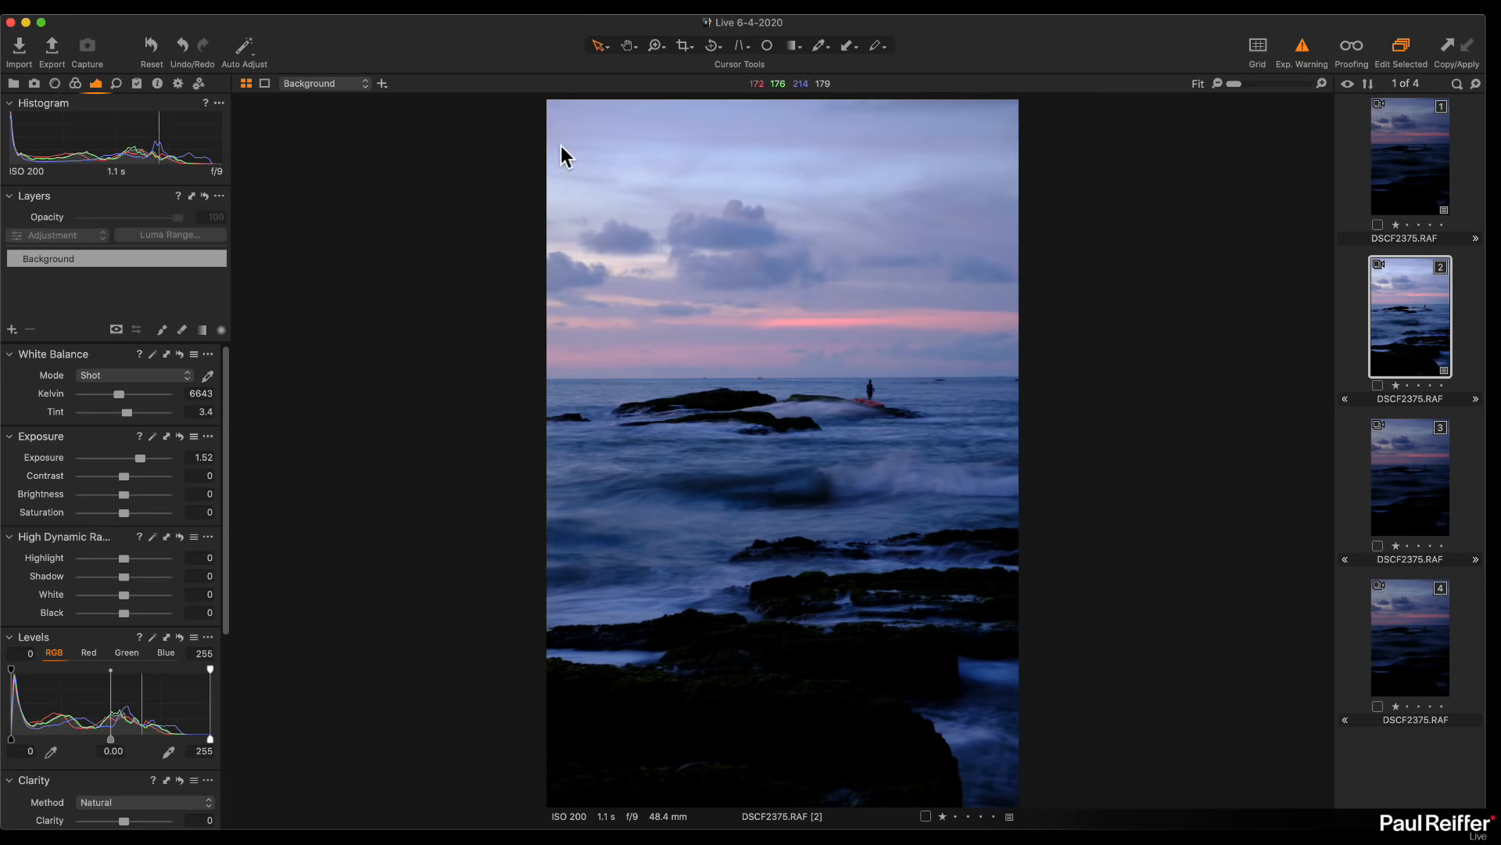
double_click(140, 457)
drag(124, 494, 139, 463)
double_click(138, 496)
Set the Exposure of variant 2 to 2.9 and activate the linear gradient mask tool
drag(140, 458, 155, 460)
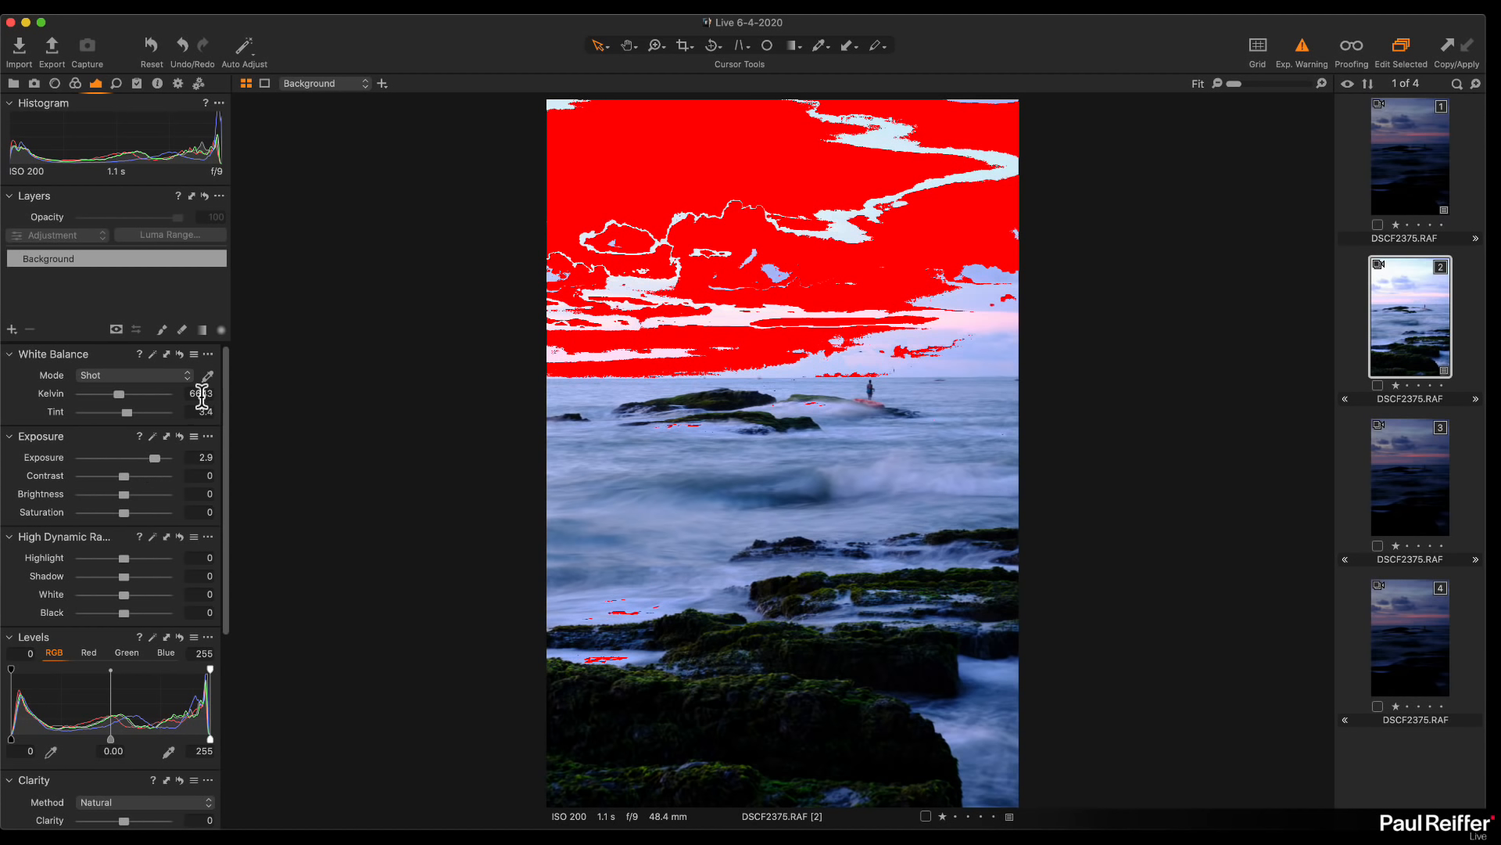
click(202, 330)
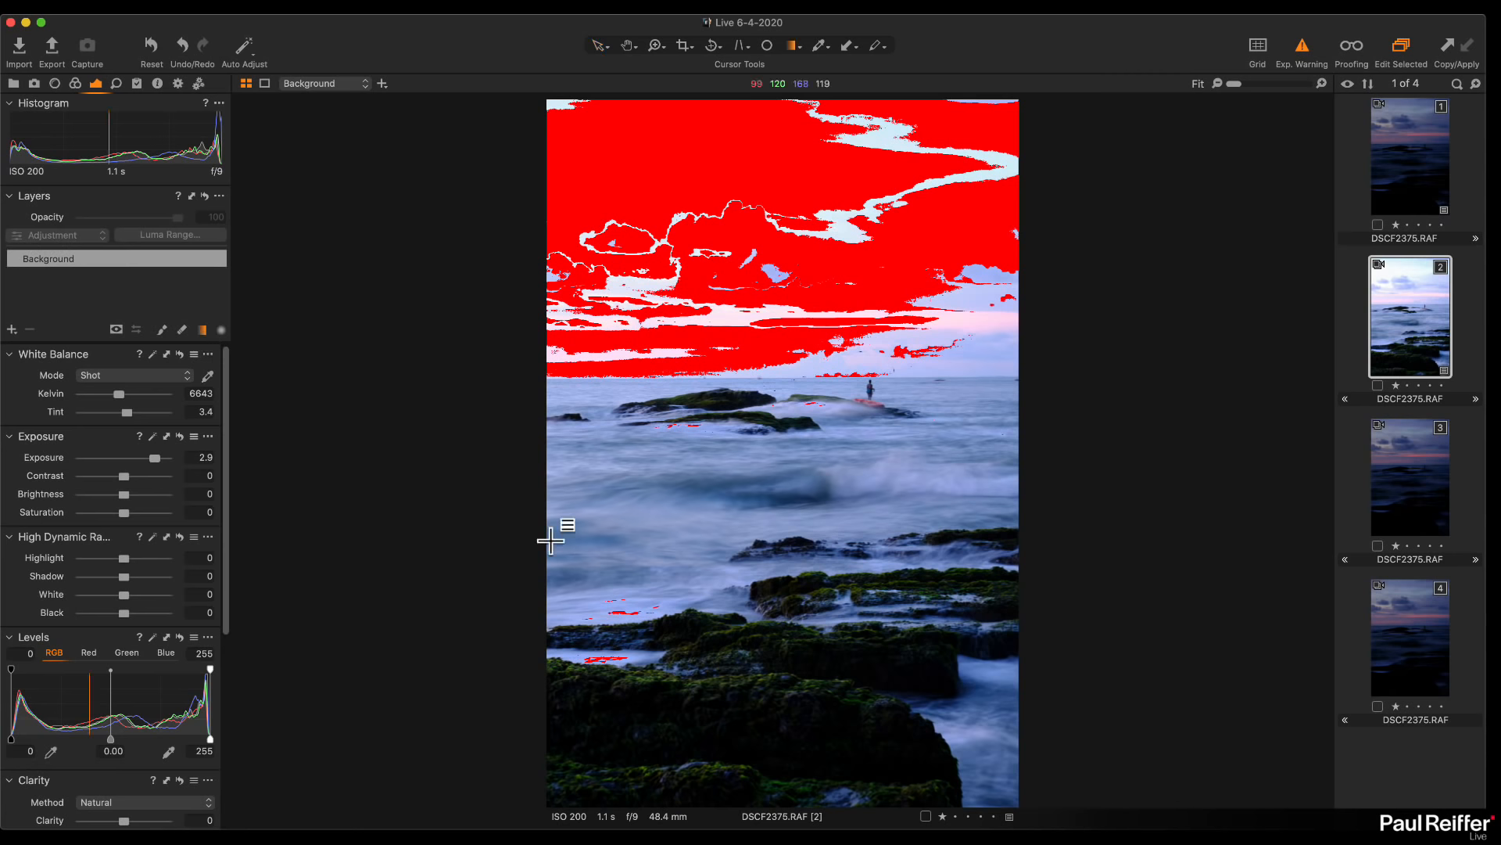
Try a linear gradient layer over the sky at exposure -1.68, and replace it with an overall exposure of 1.47 on the second variant
drag(774, 305, 773, 446)
drag(118, 460, 104, 462)
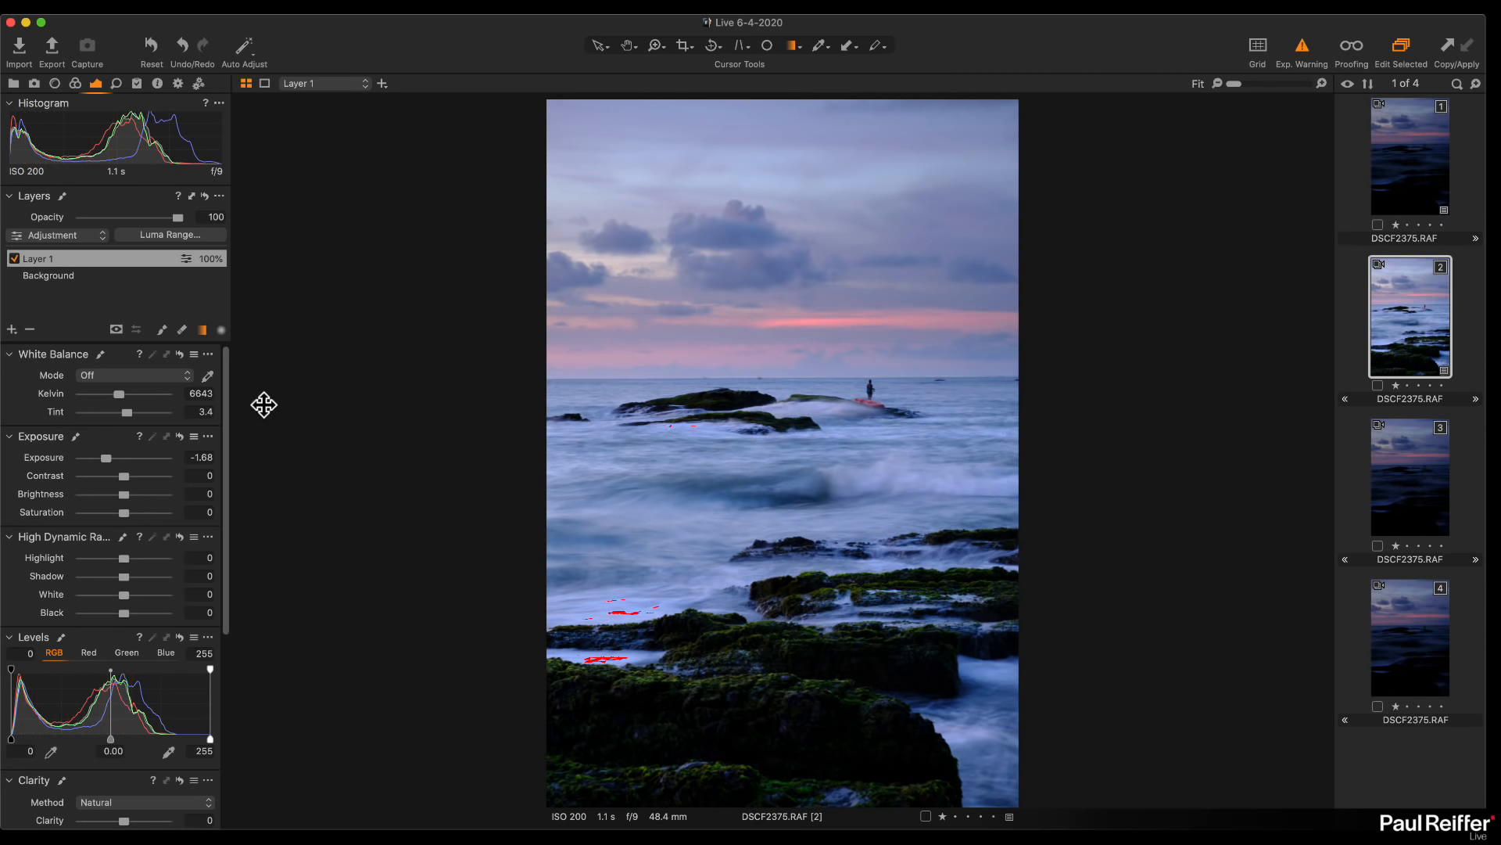
click(29, 329)
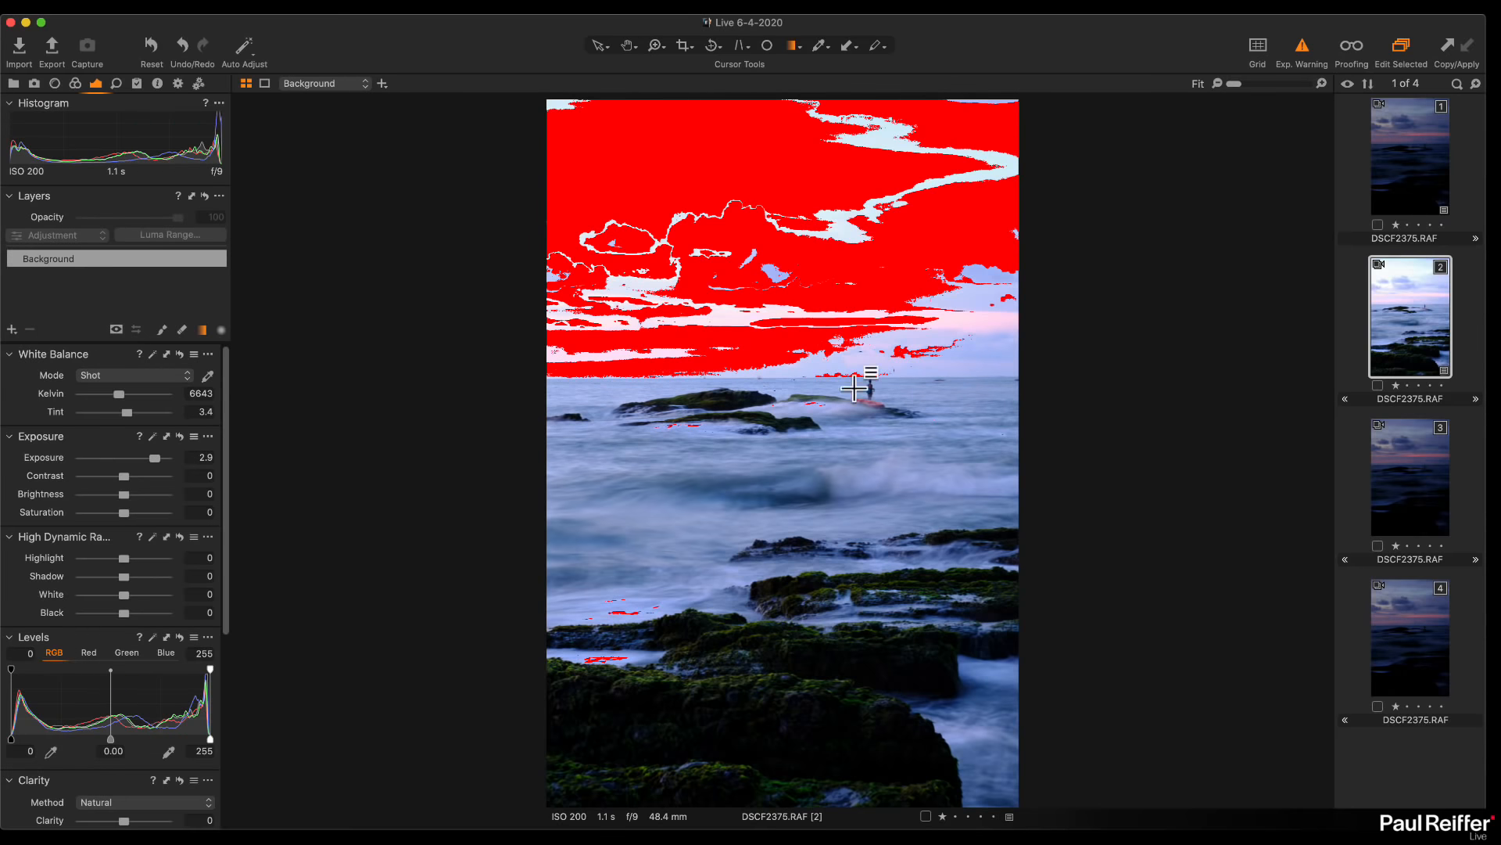
drag(155, 459, 138, 469)
Set Shadow to 100 on the third variant, comparing the image with the setting near zero
click(1403, 482)
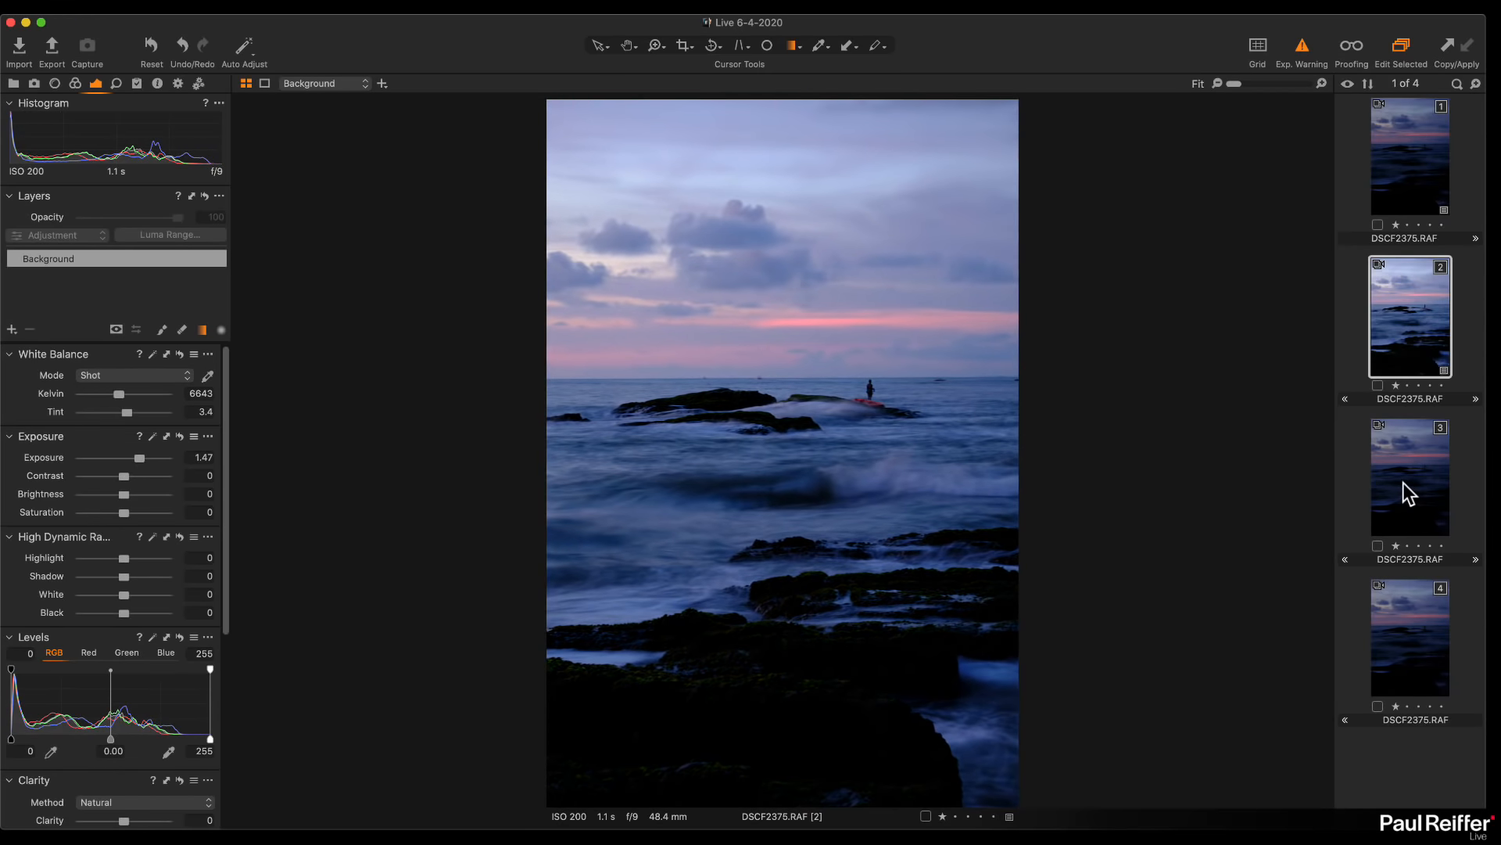
drag(123, 577, 173, 577)
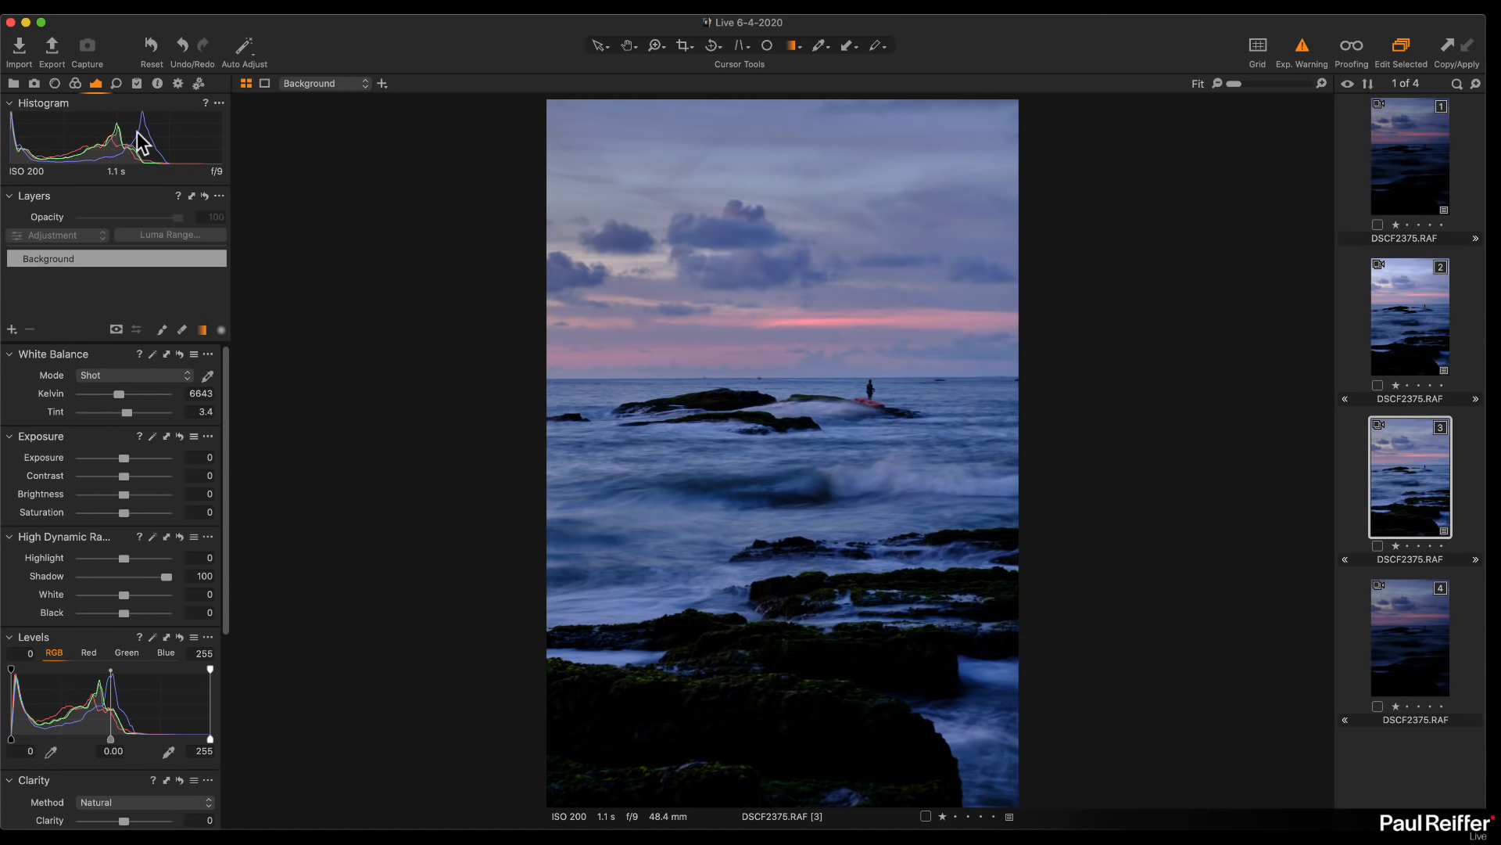
drag(166, 576, 122, 580)
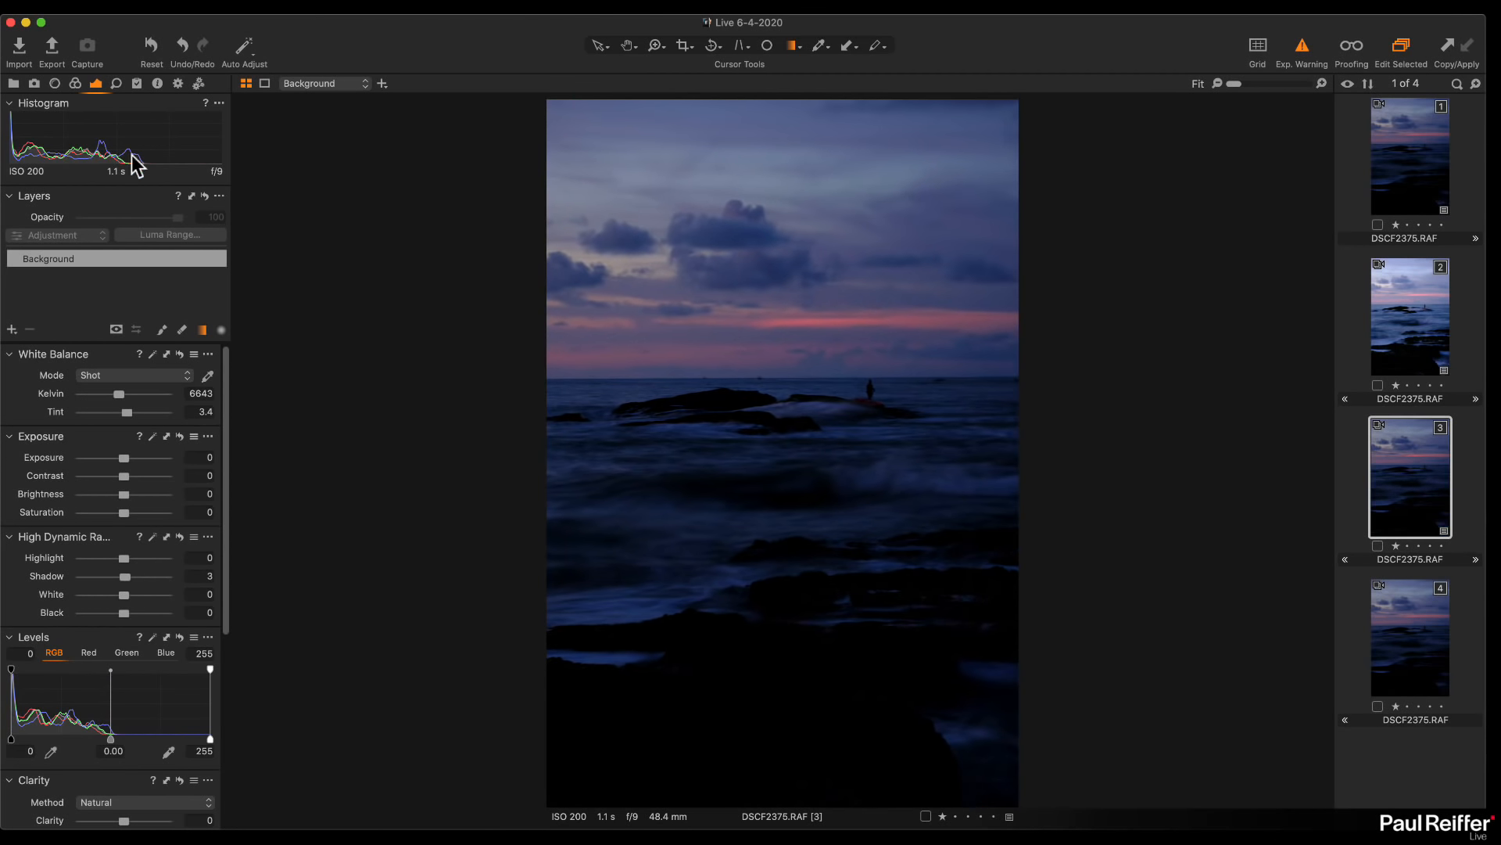
drag(125, 576, 167, 576)
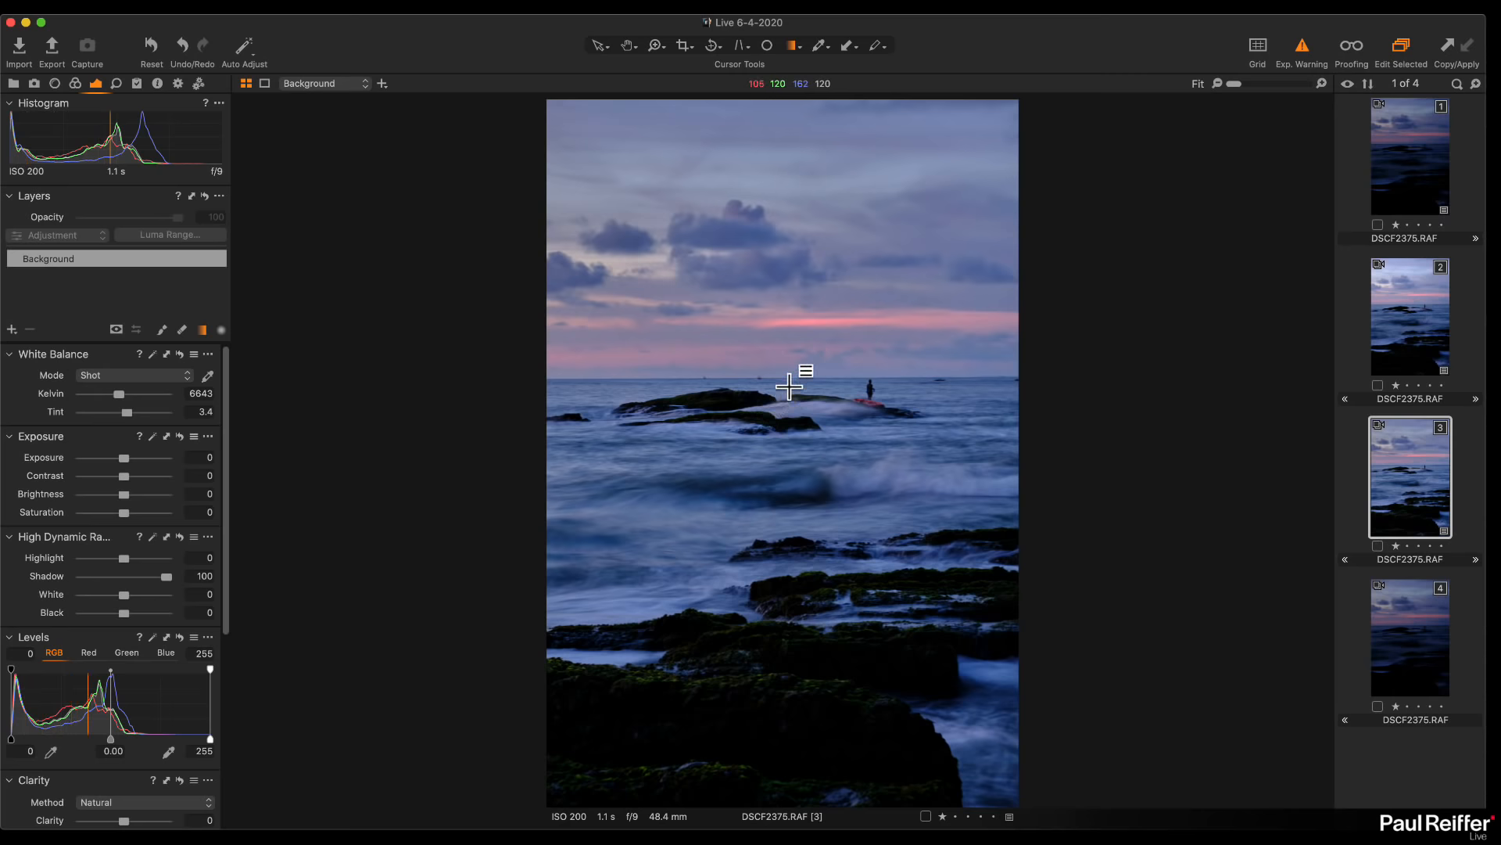
Set the High Dynamic Range Black value to 100 on the fourth variant
click(1405, 655)
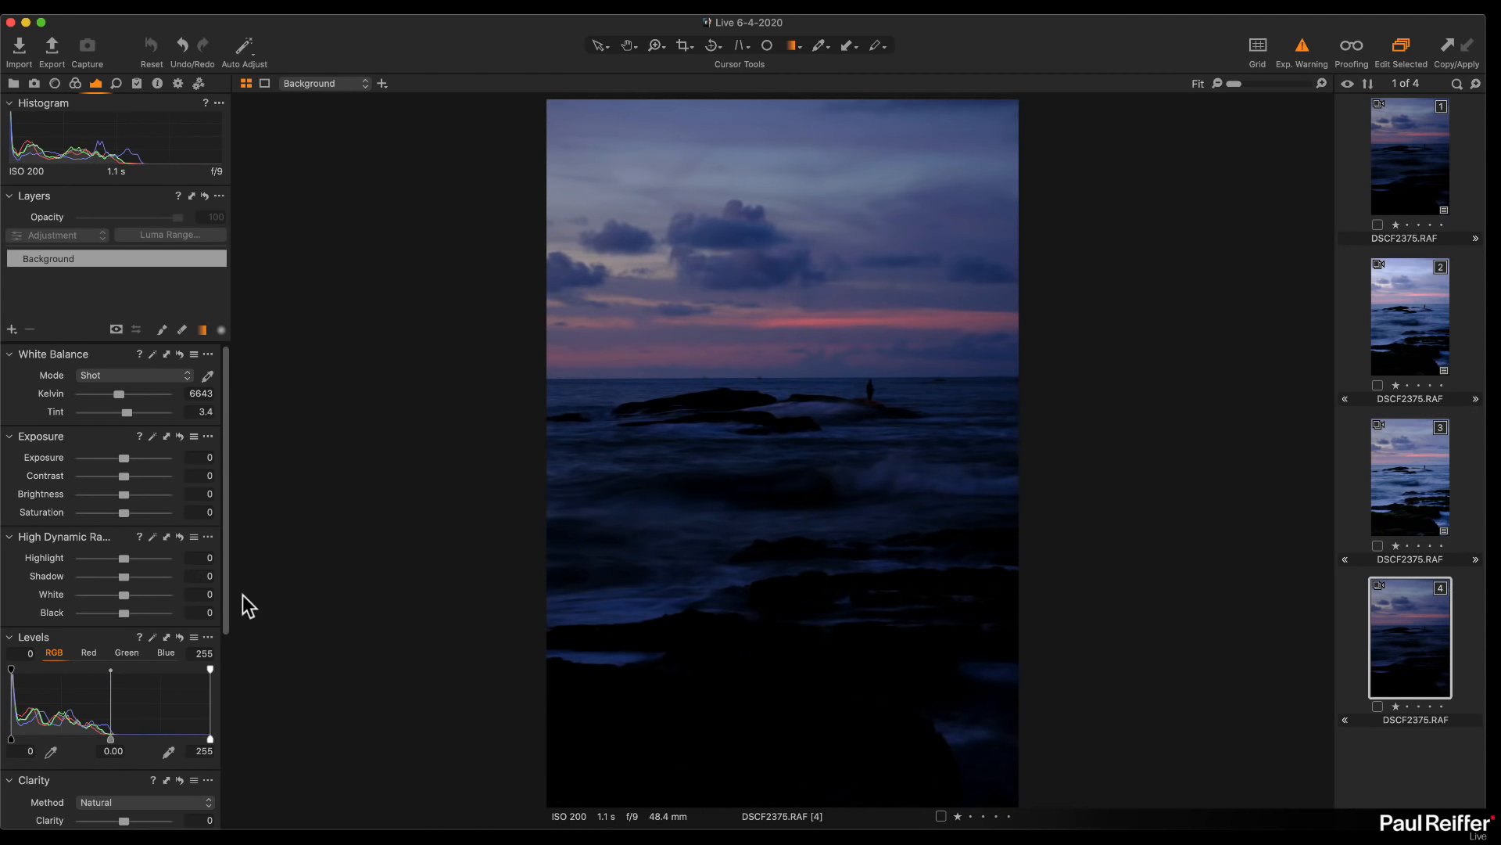
drag(126, 613, 177, 616)
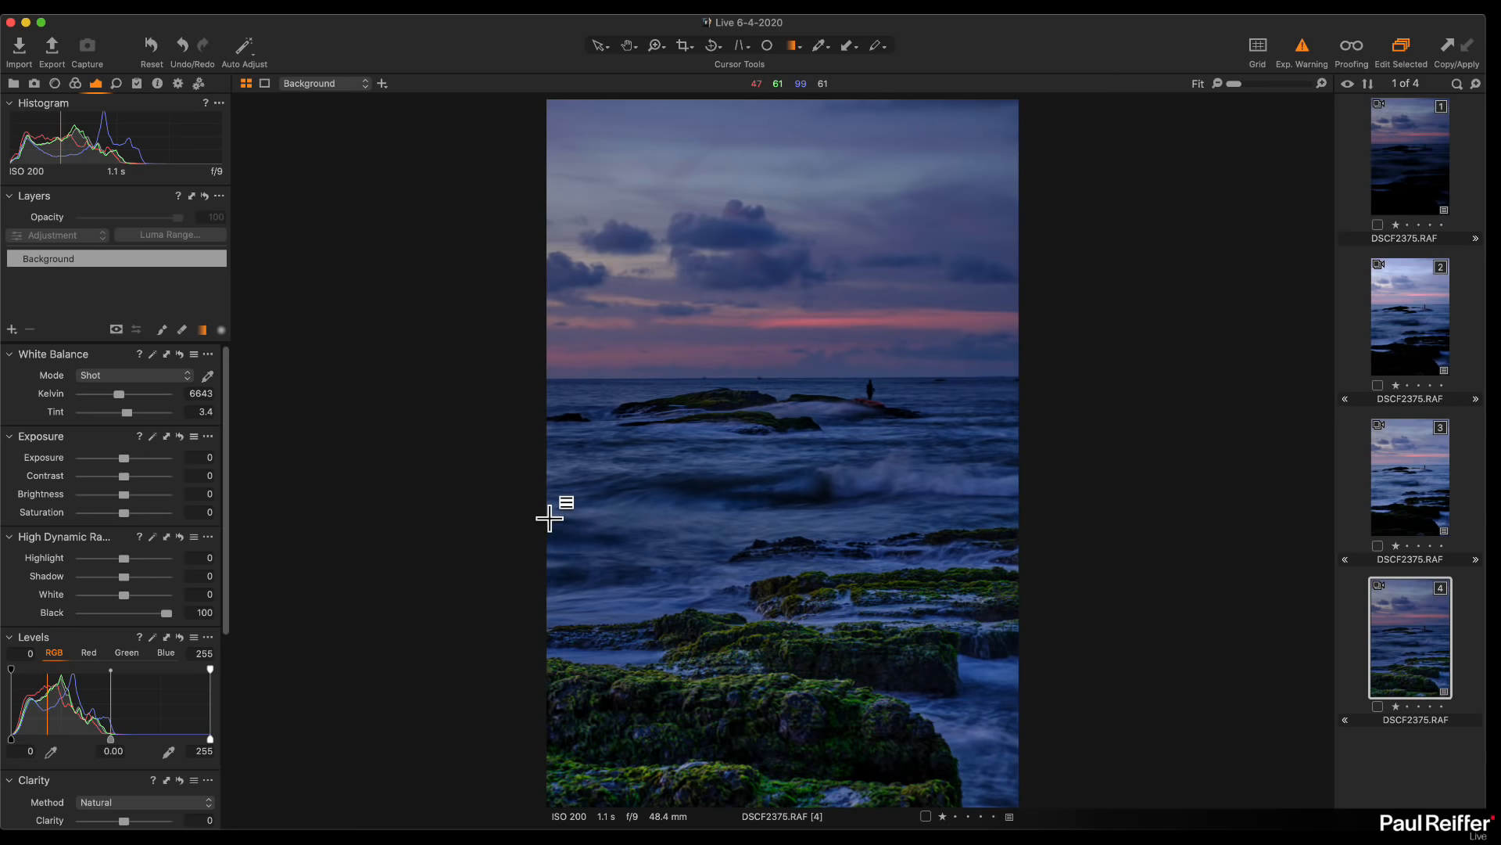
Examine the mossy foreground rocks of the fourth variant up close and compare the whole image with the third variant
key(z)
click(794, 711)
click(795, 711)
click(792, 657)
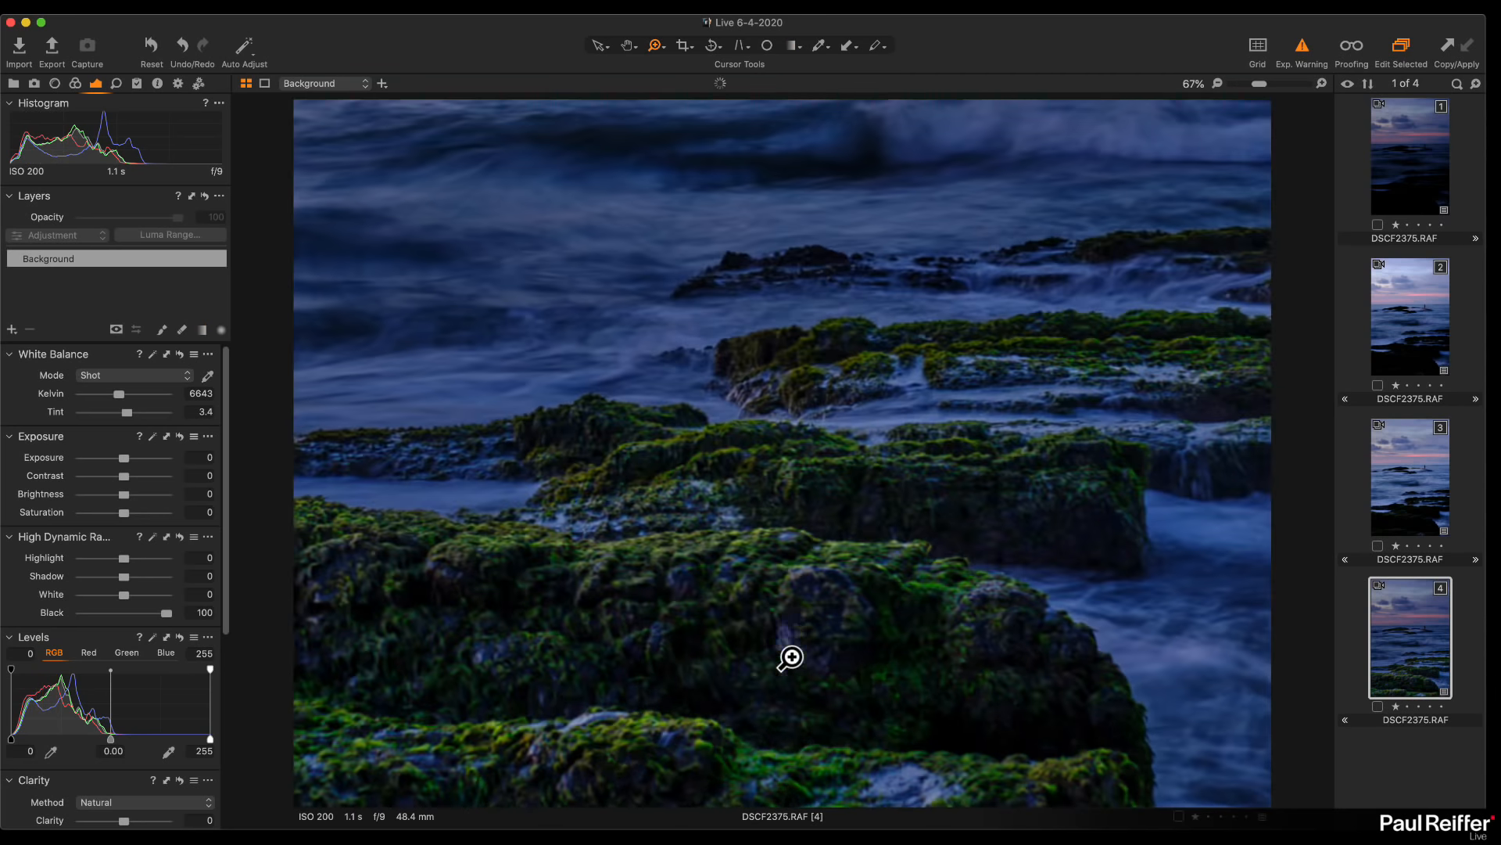
click(891, 439)
click(939, 364)
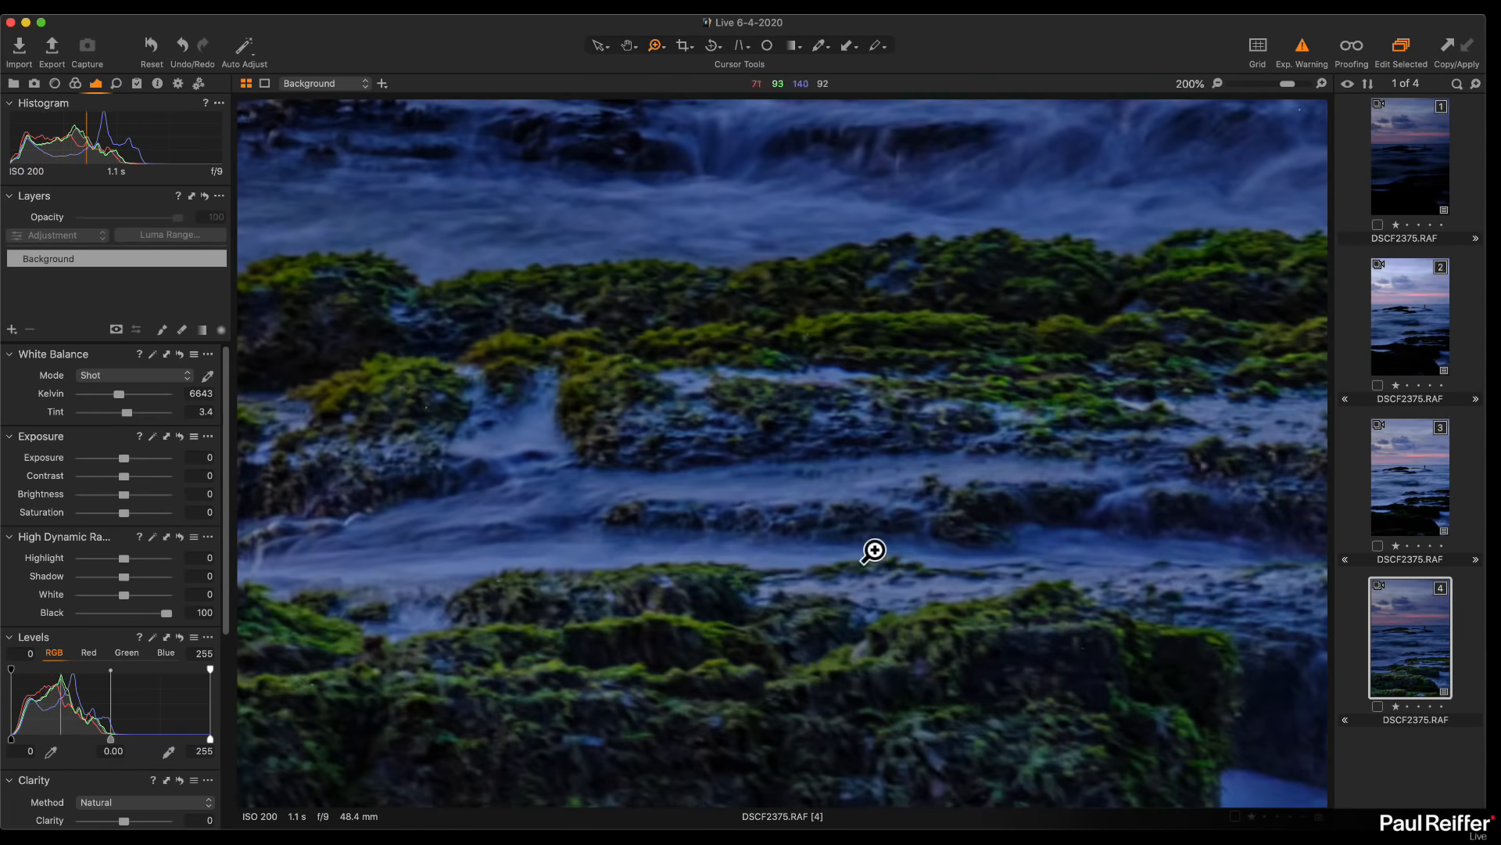
alt+click(808, 553)
drag(975, 551, 816, 570)
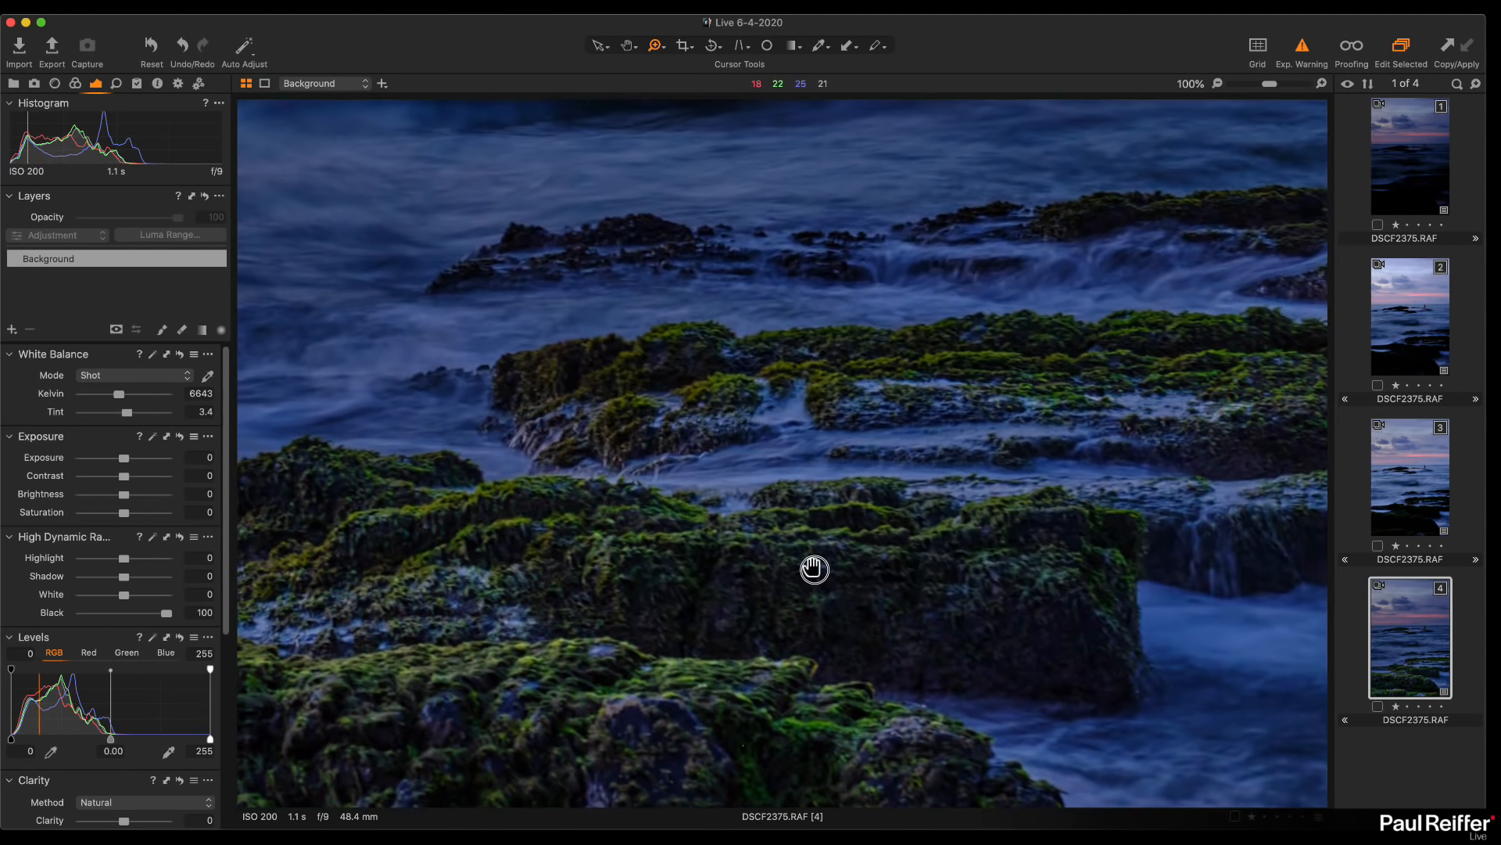
drag(979, 553, 520, 626)
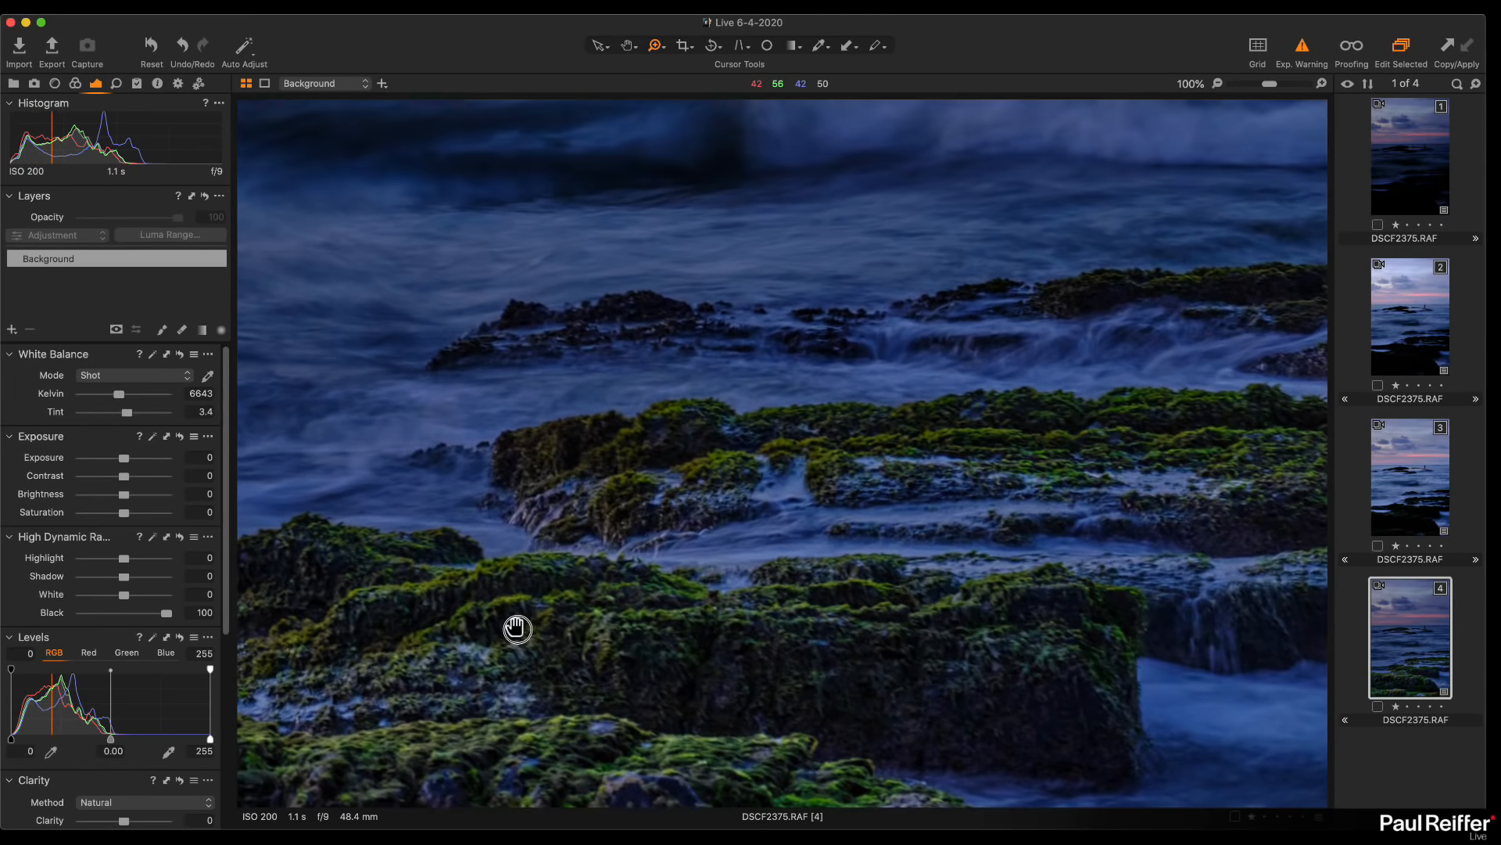
double_click(1005, 538)
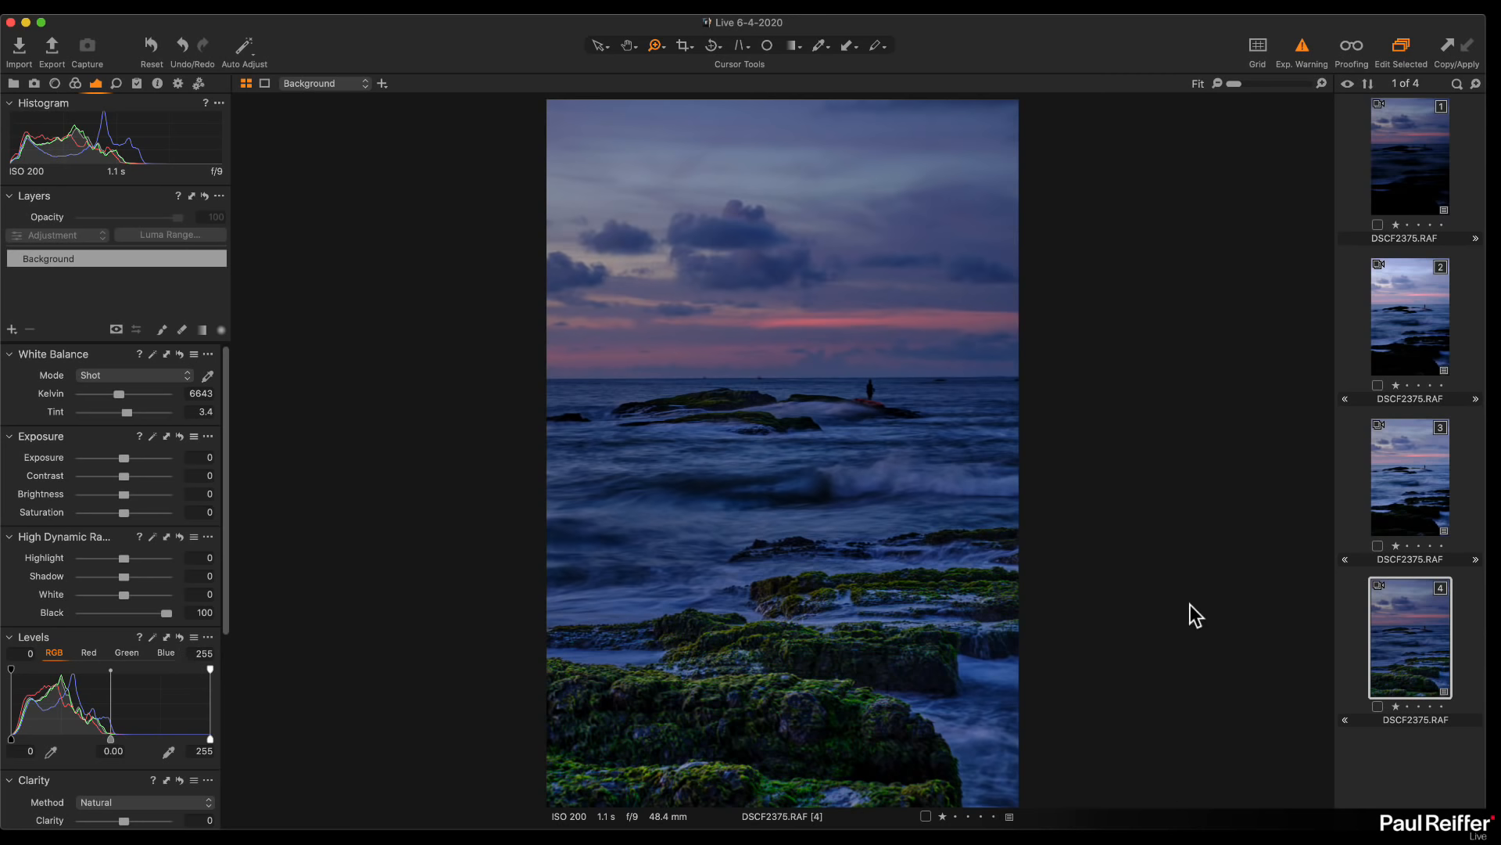
click(1403, 488)
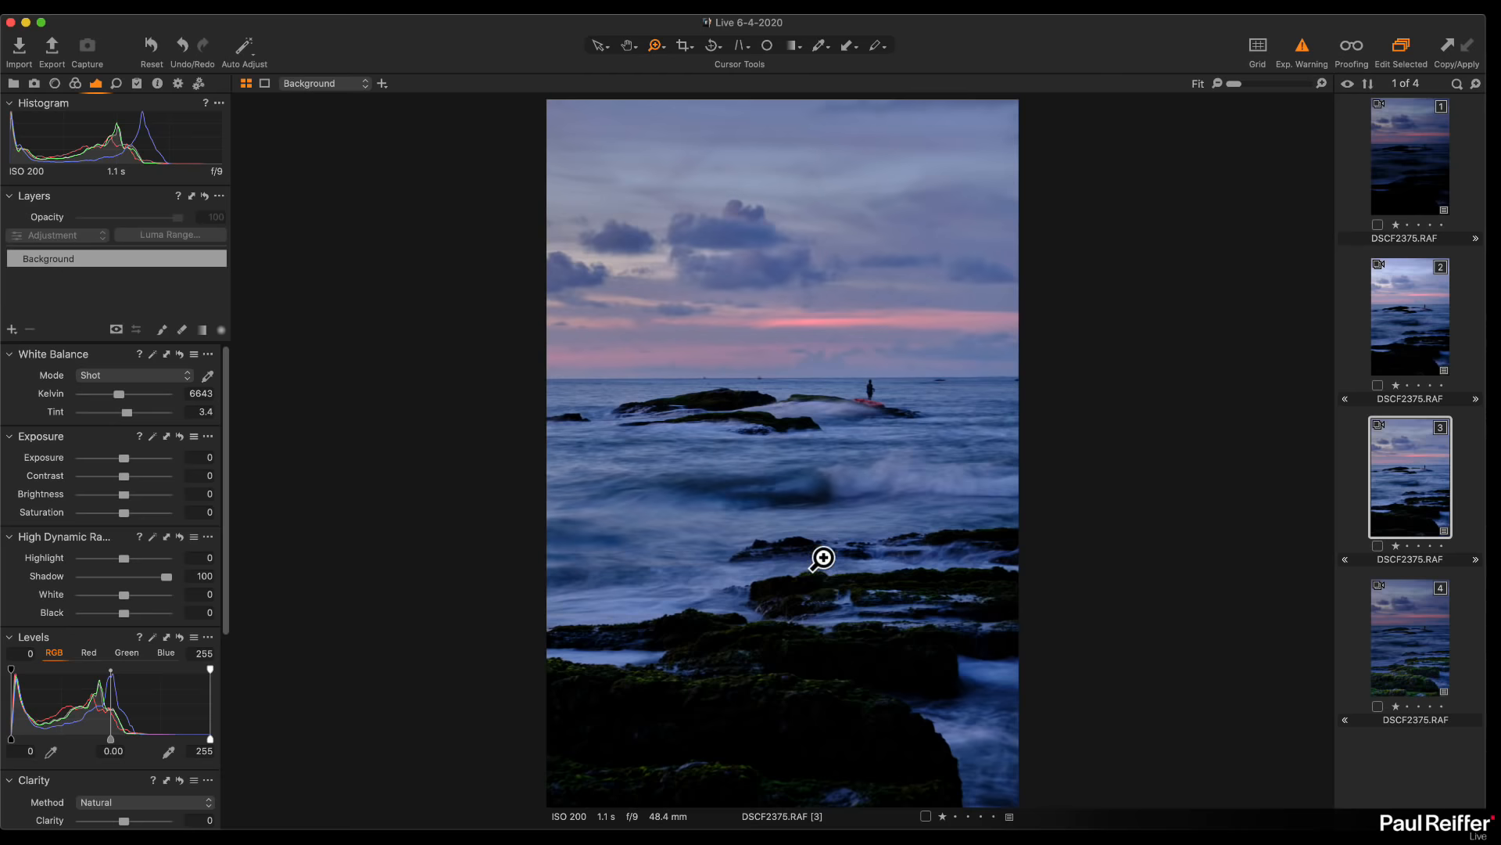
click(1414, 664)
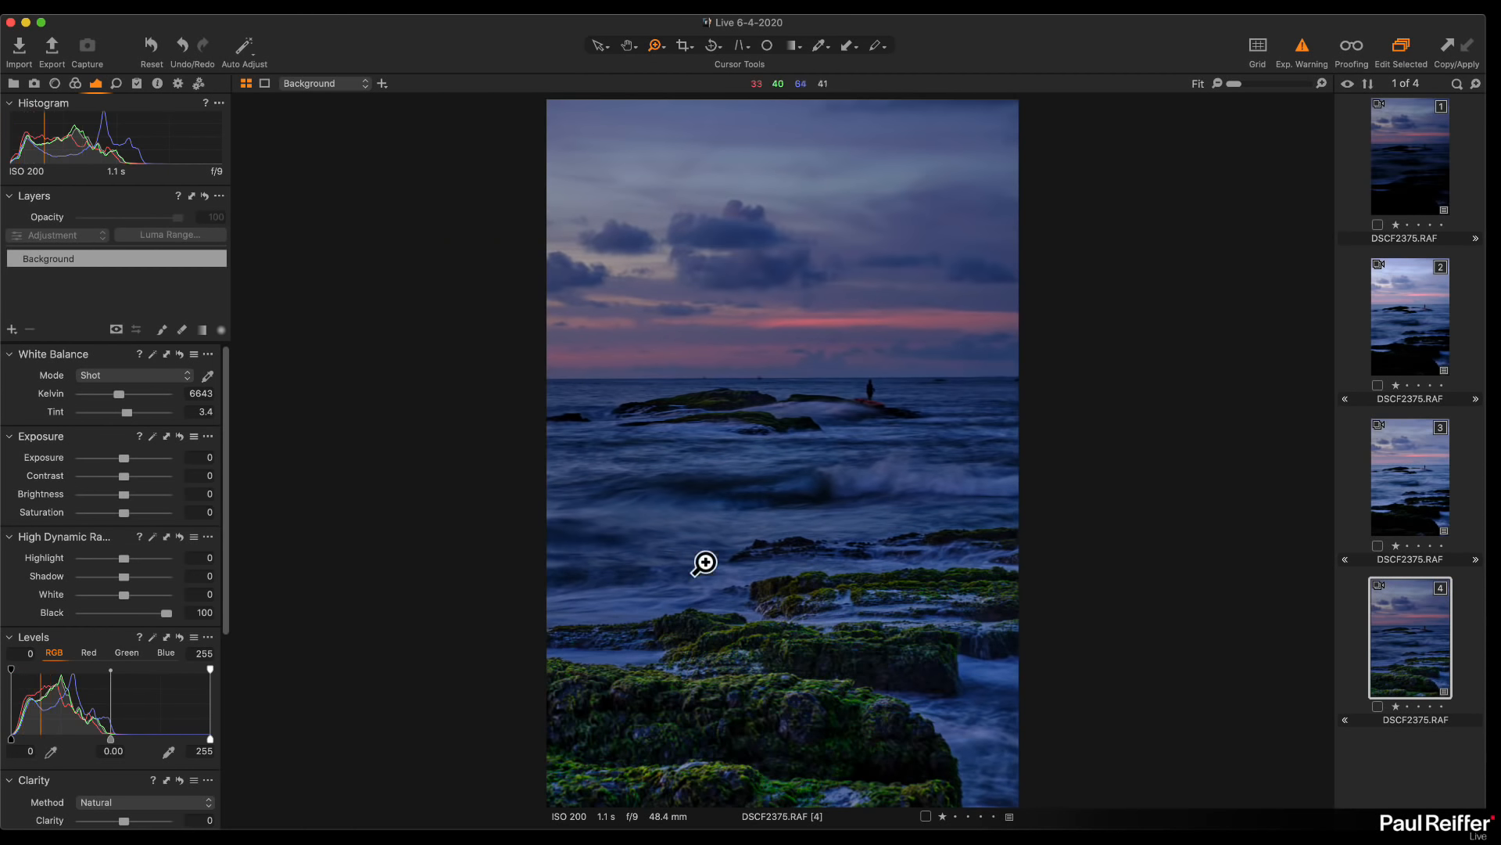
Delete the second, third and fourth variants of DSCF2375.RAF, keeping only the first
click(1430, 289)
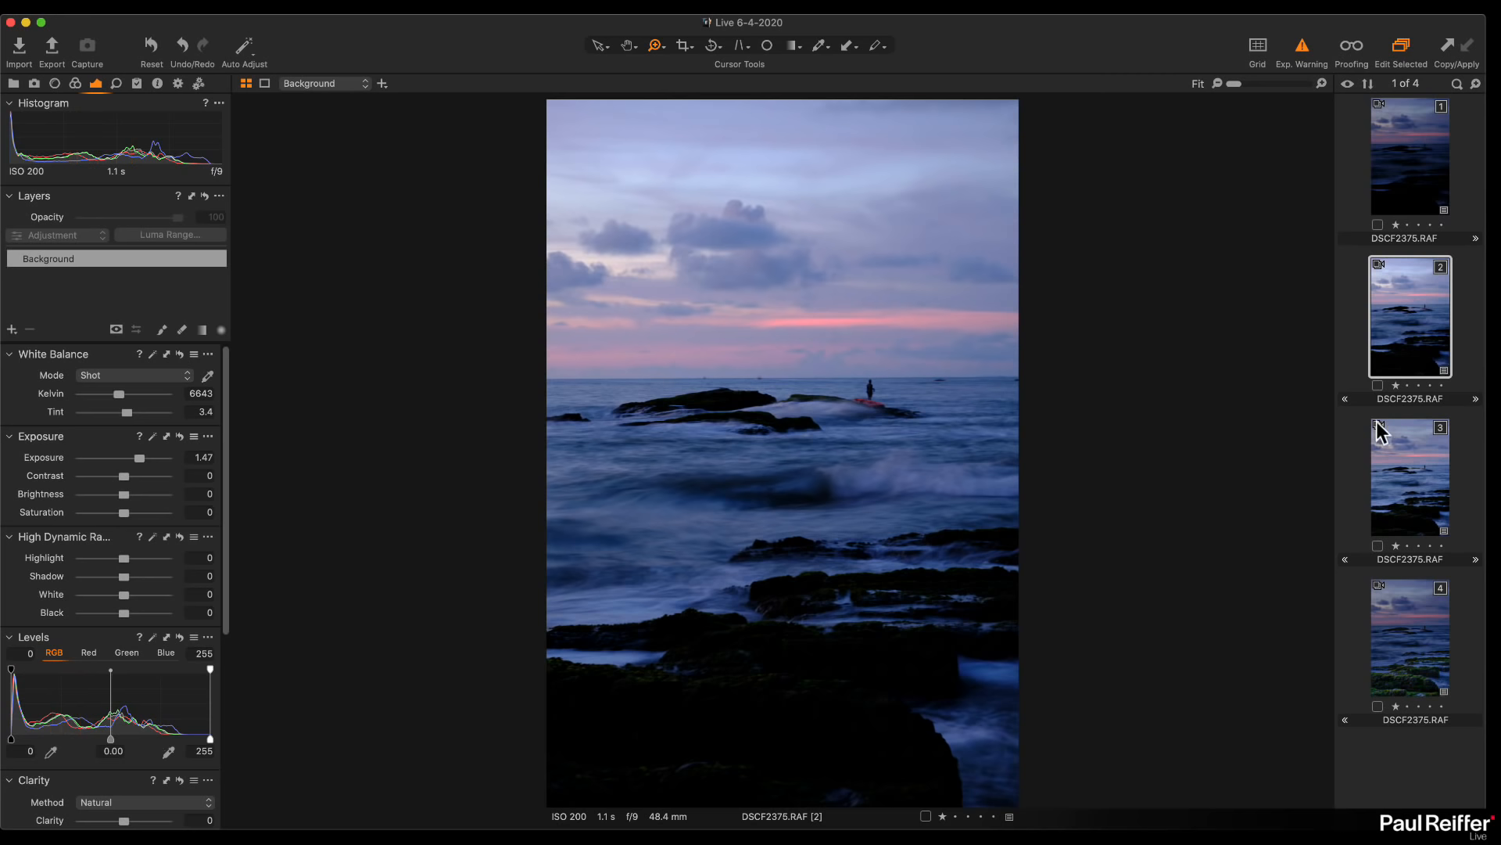
key(super+BackSpace)
key(super+BackSpace)
key(super+BackSpace)
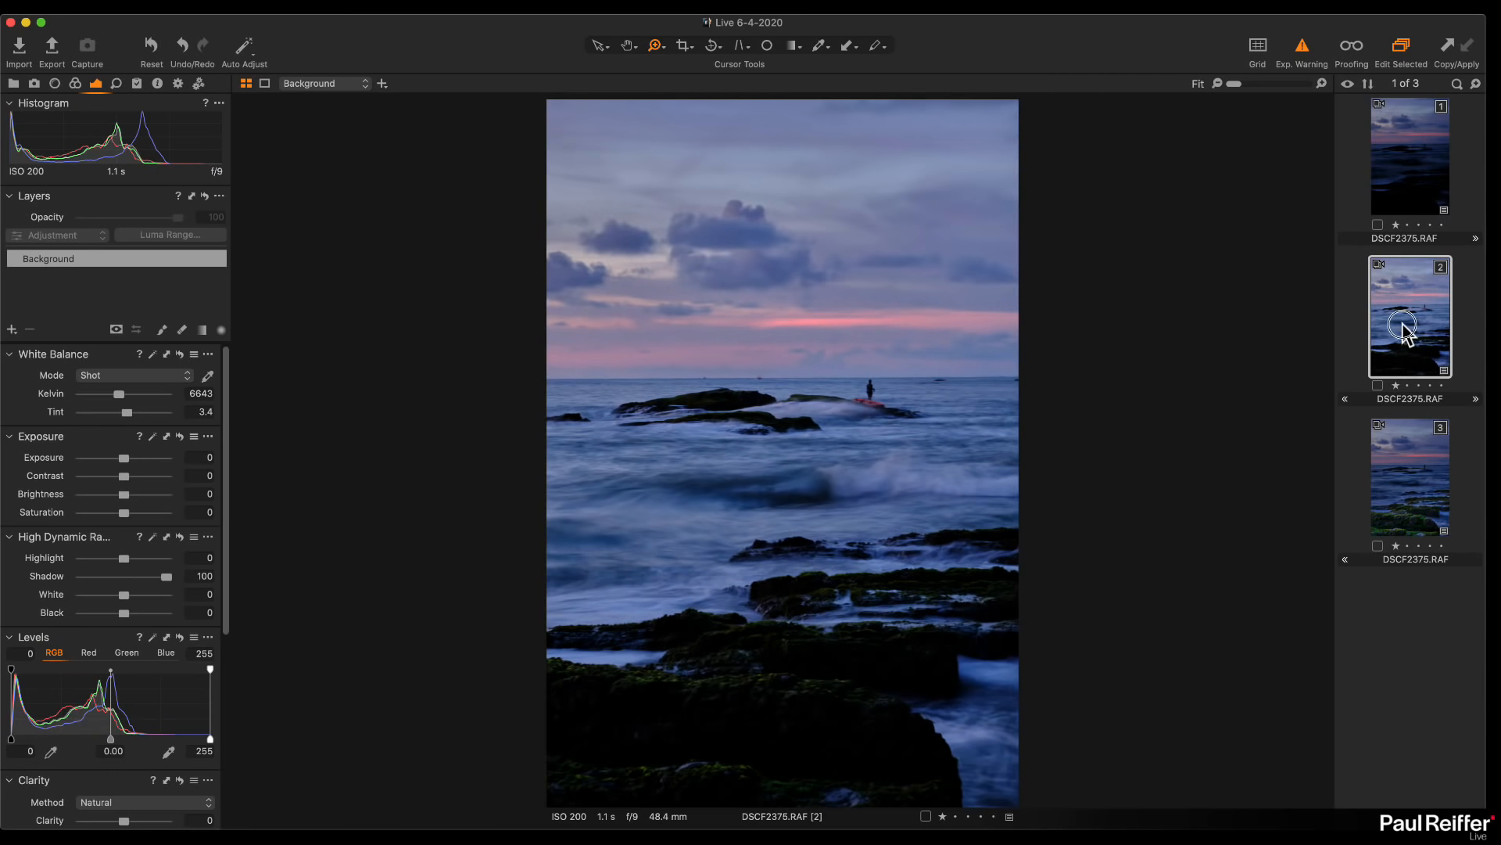
Clone the remaining variant of DSCF2375.RAF and set the clone's exposure to 1
right_click(1408, 160)
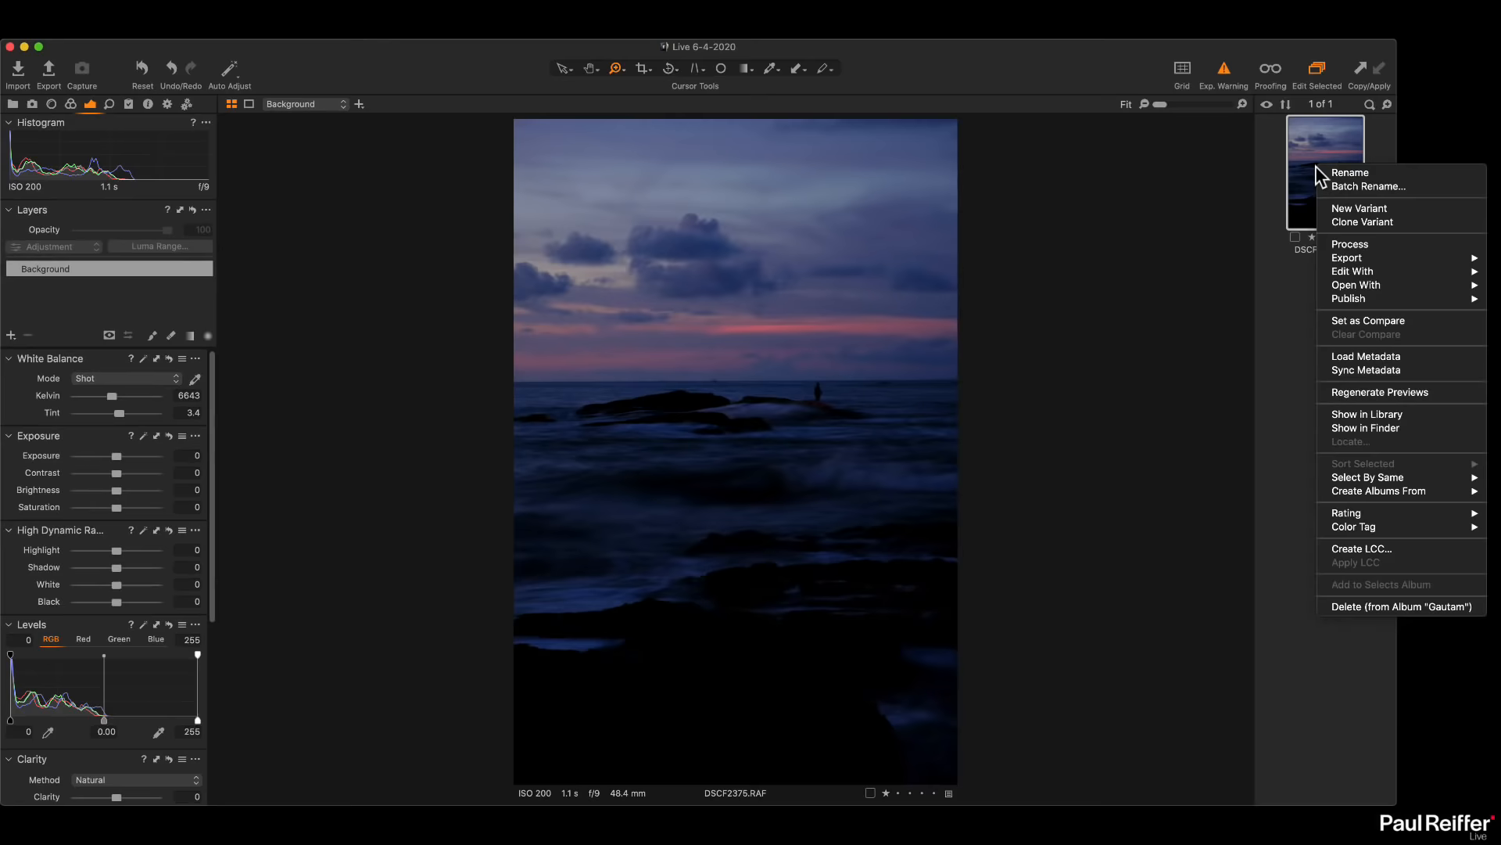
click(1376, 223)
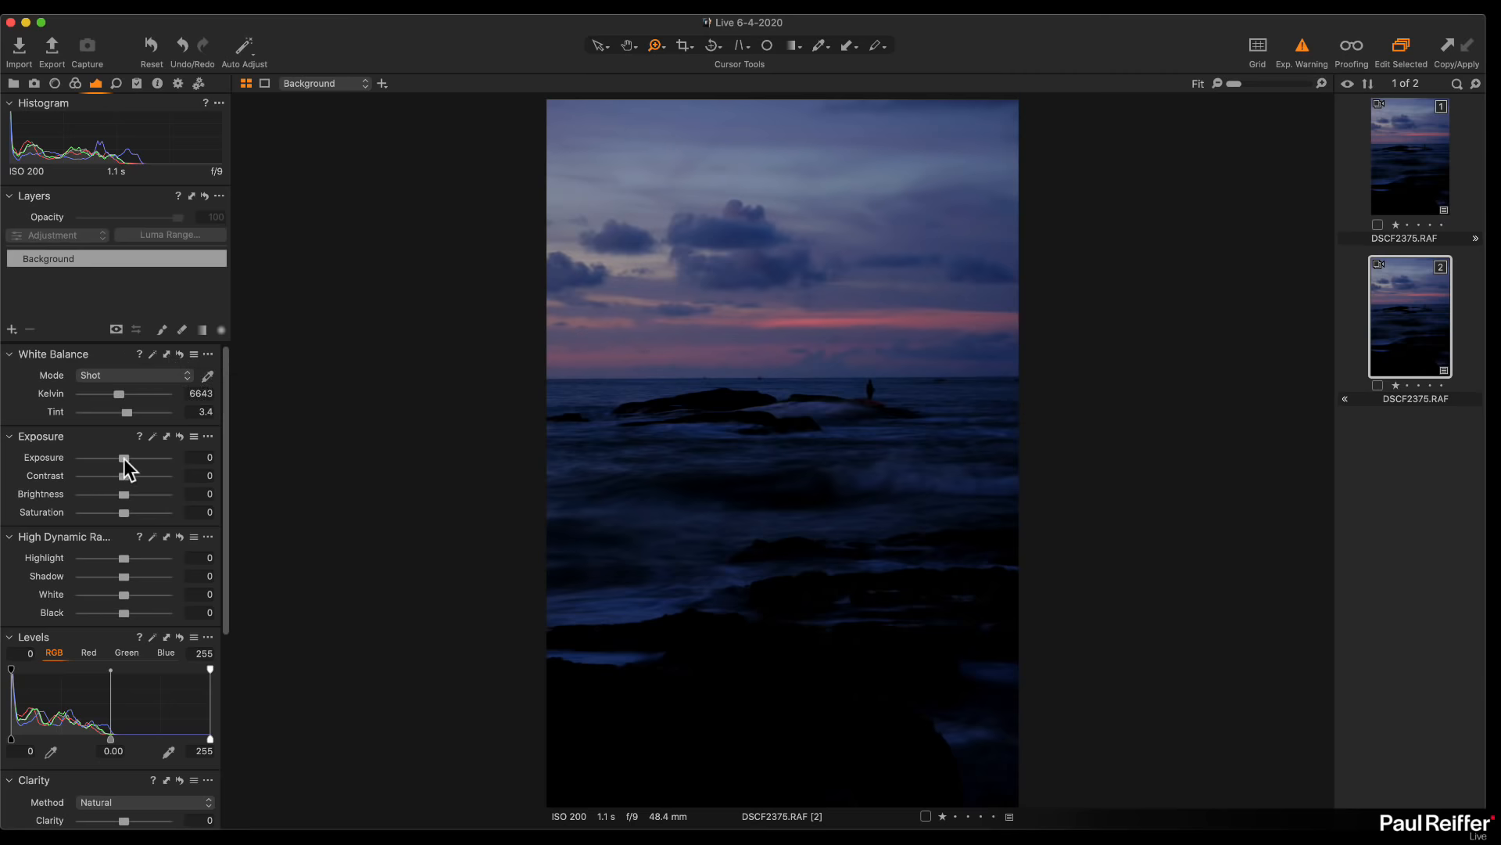
drag(122, 458, 134, 461)
click(207, 457)
text(1)
key(Tab)
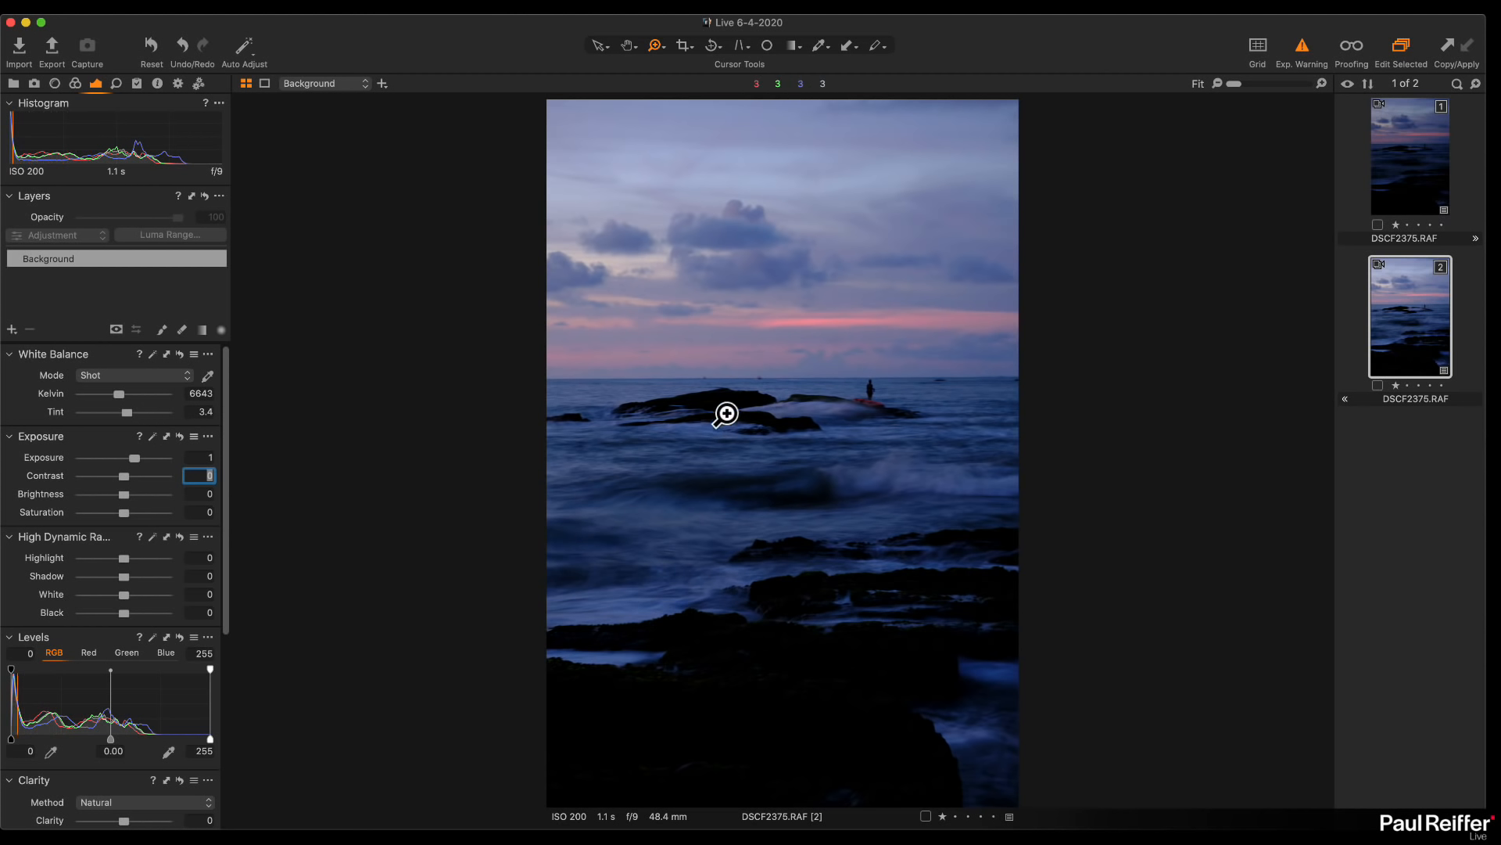
Add an adjustment layer to the cloned variant and name it Sky
click(12, 330)
double_click(35, 259)
text(Sky)
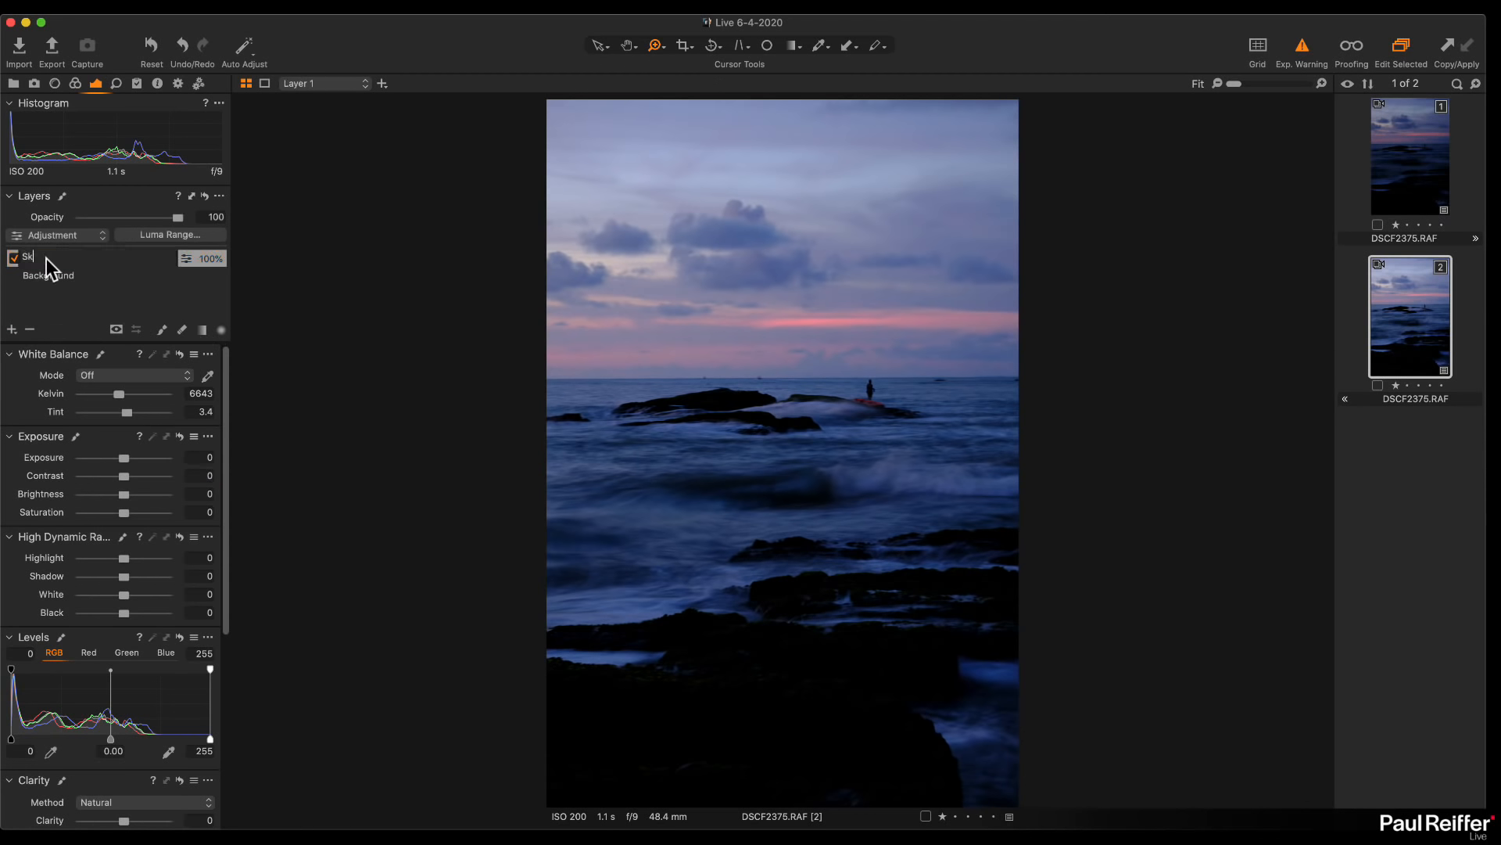
key(Return)
Mask the Sky layer with a linear gradient fading from the clouds to below the horizon, and set its exposure to -0.53
key(g)
mouse_move(811, 215)
mouse_down()
mouse_move(787, 382)
mouse_move(794, 506)
mouse_up()
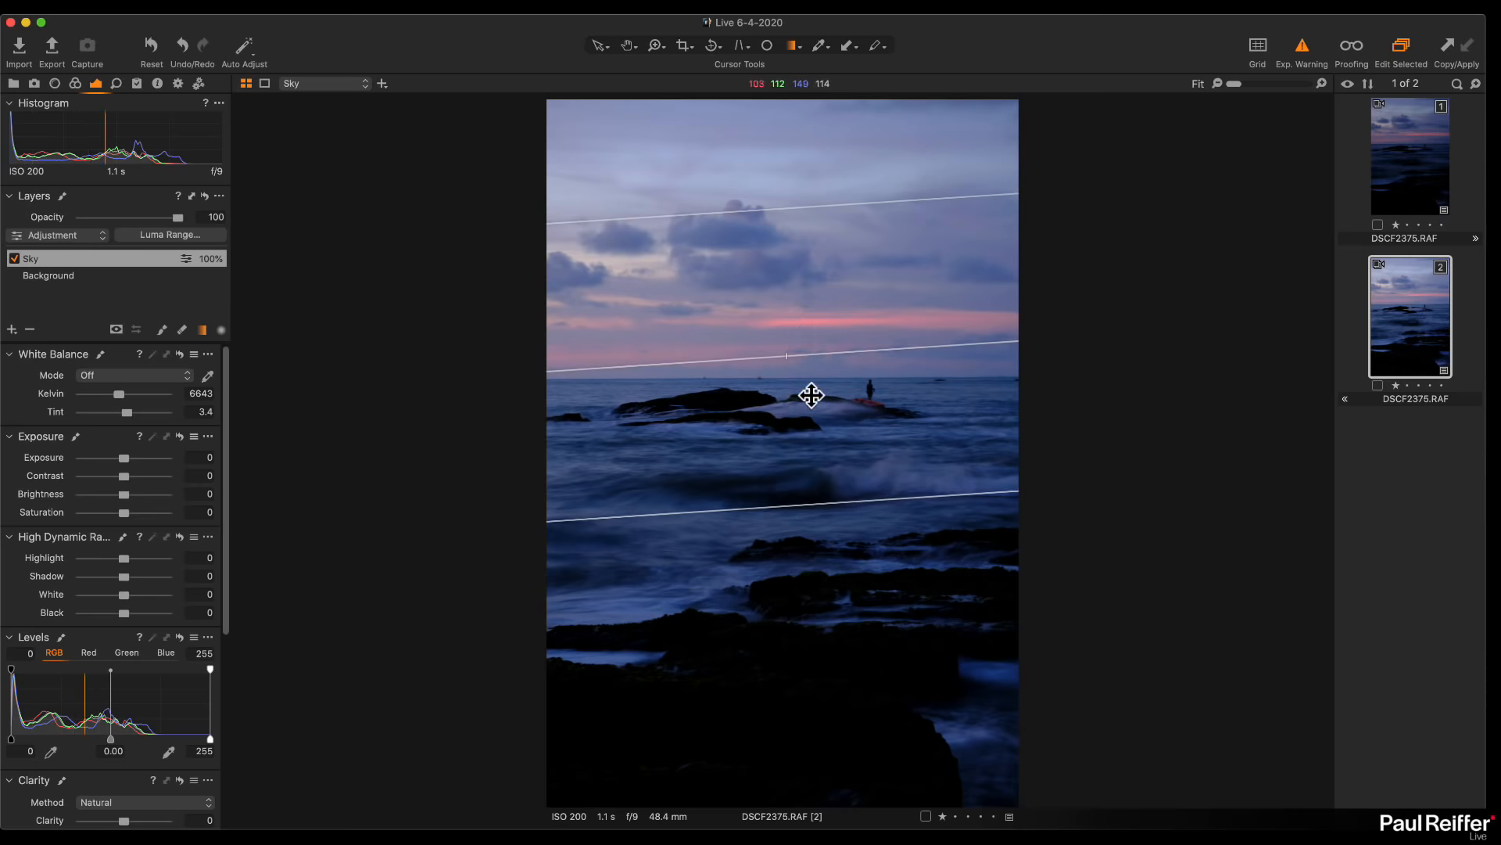
key(m)
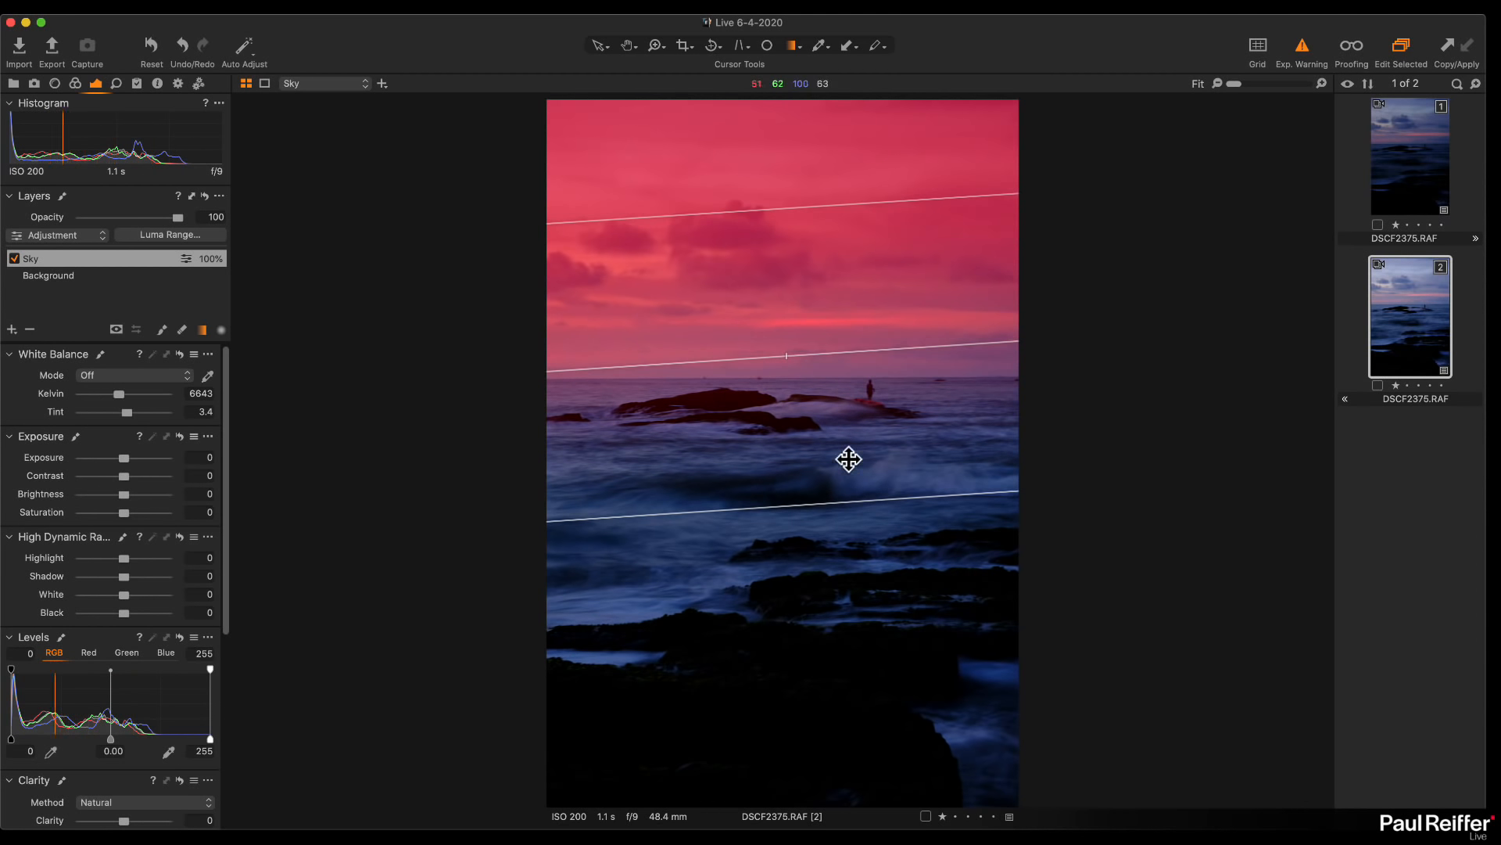
key(m)
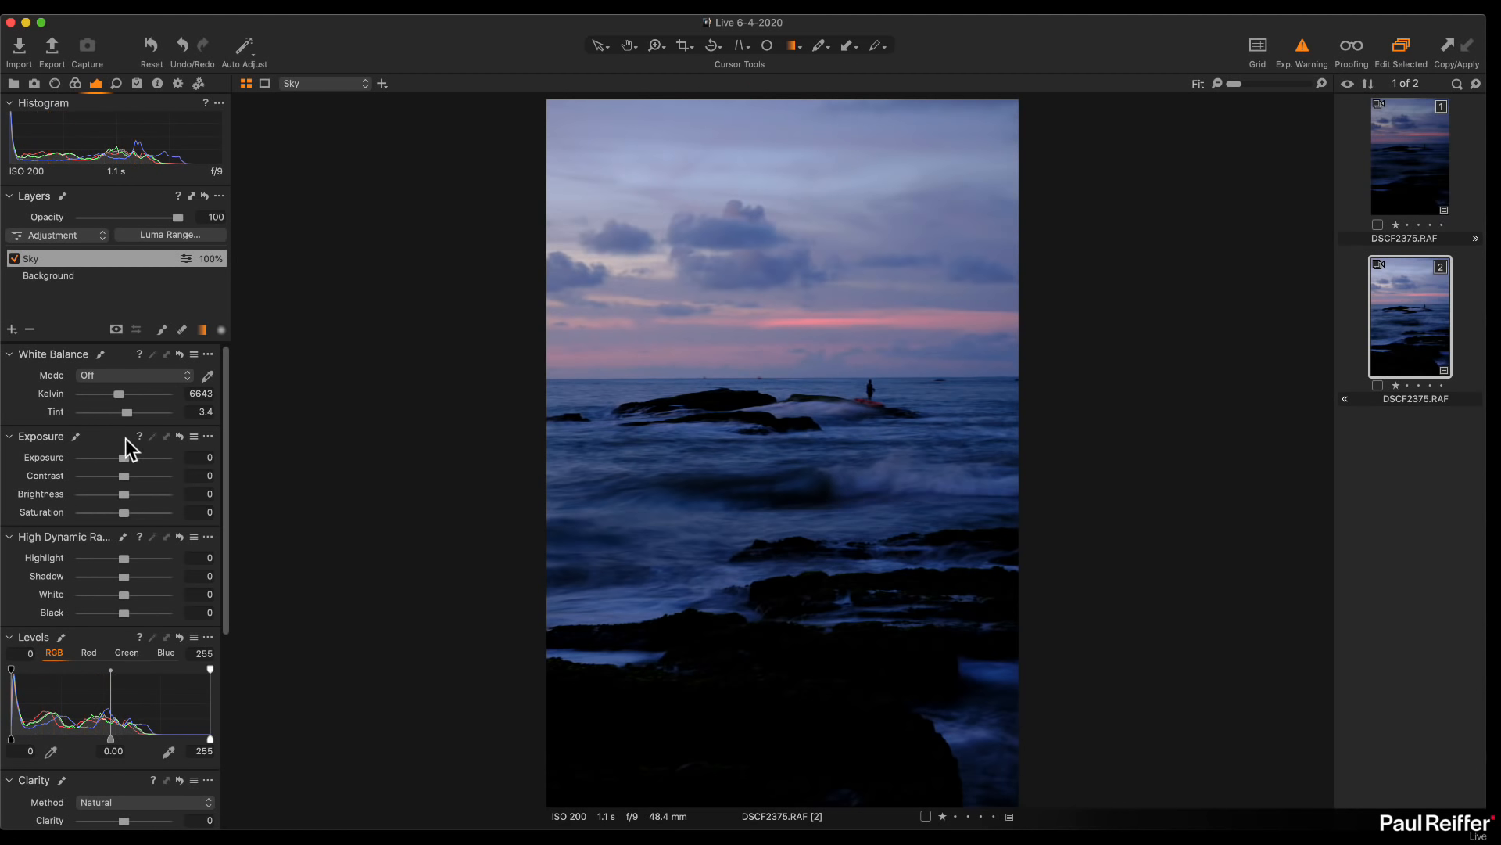
drag(124, 458, 119, 459)
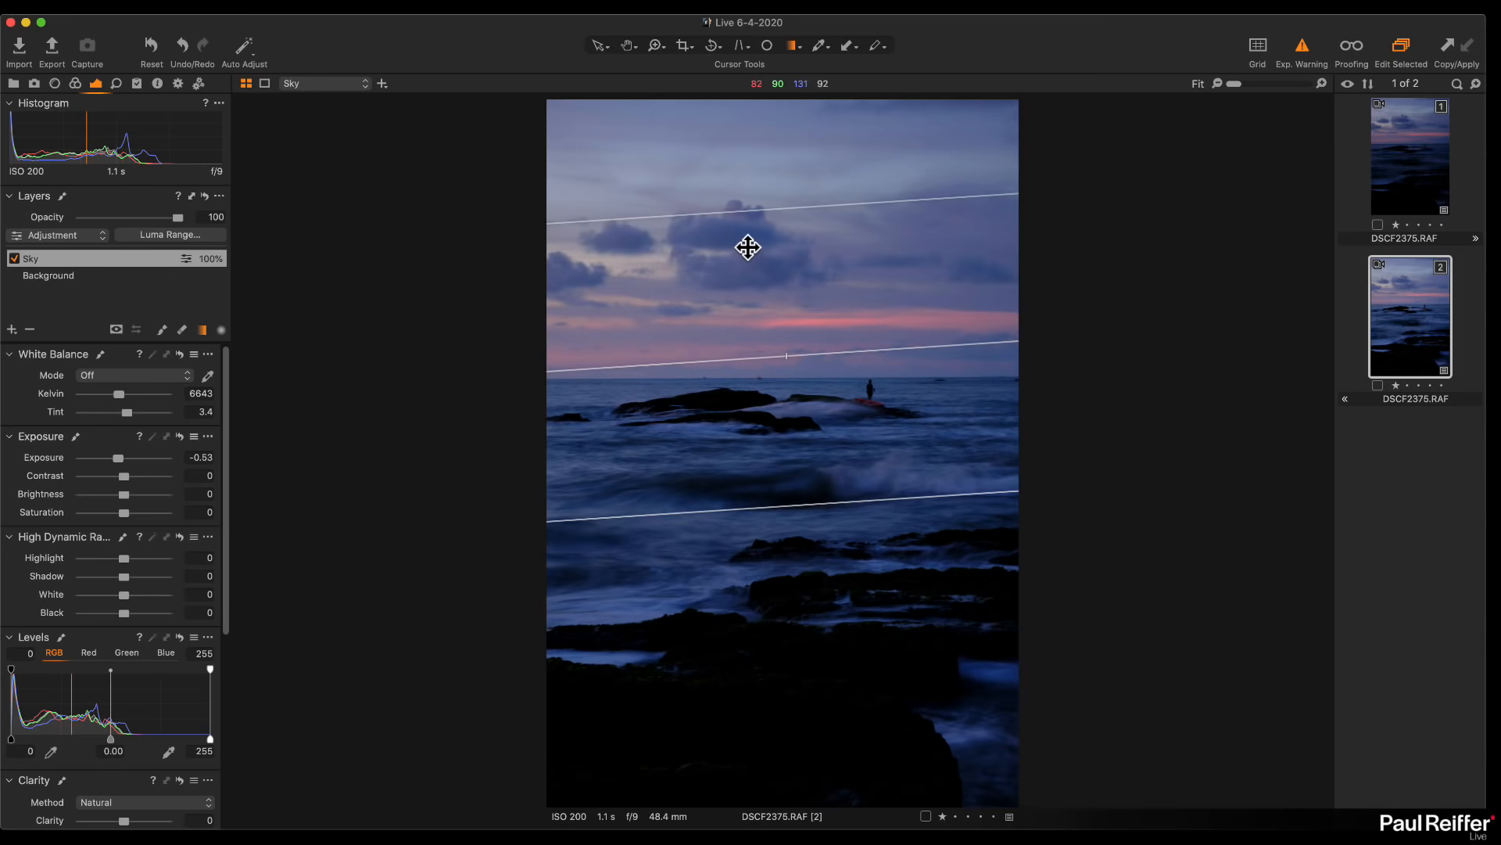
Add another adjustment layer above Sky and name it Rocks
click(11, 330)
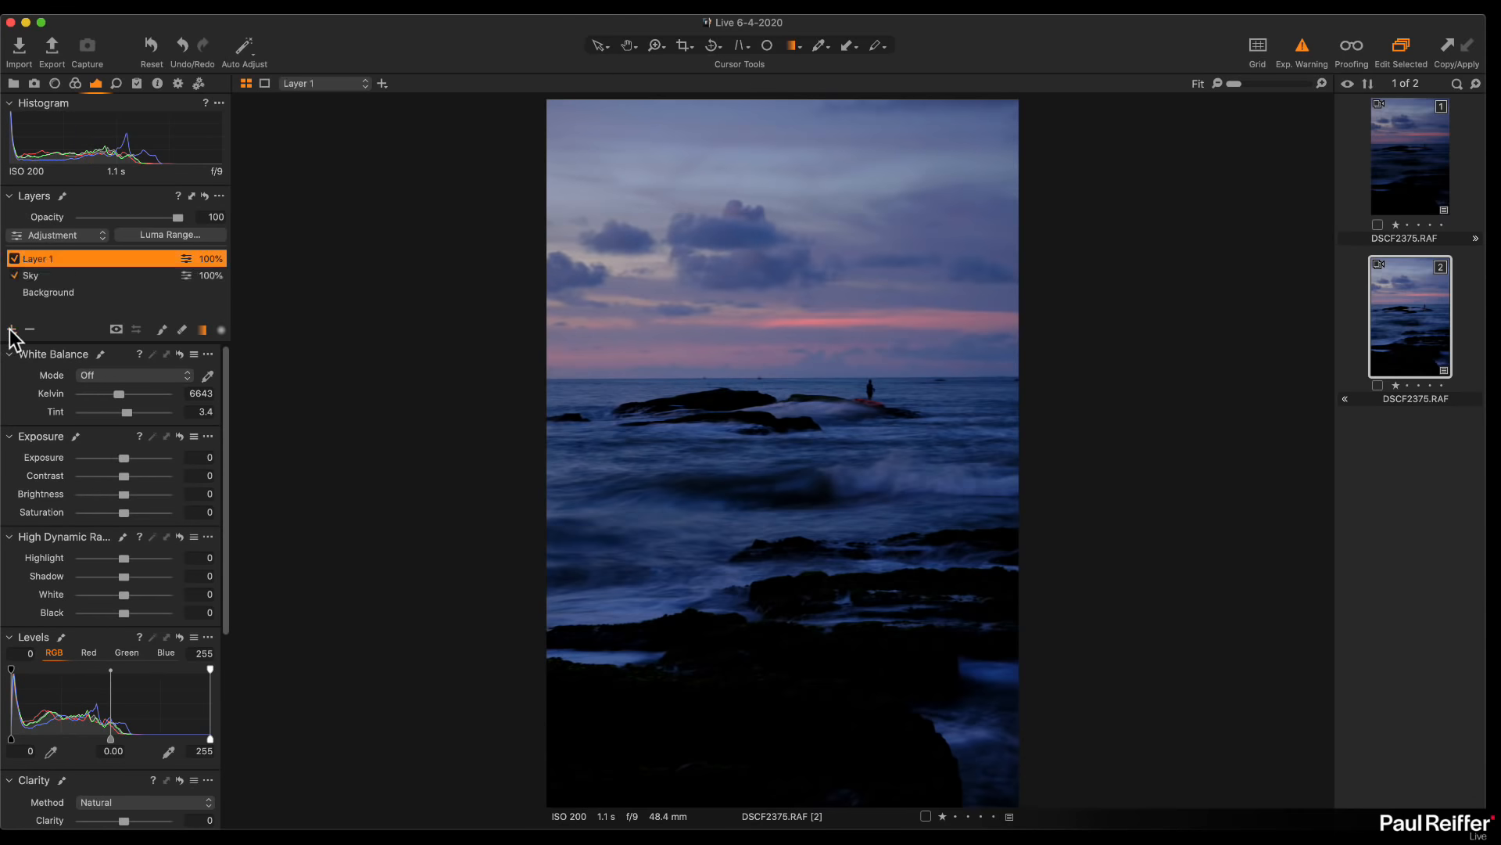
double_click(44, 260)
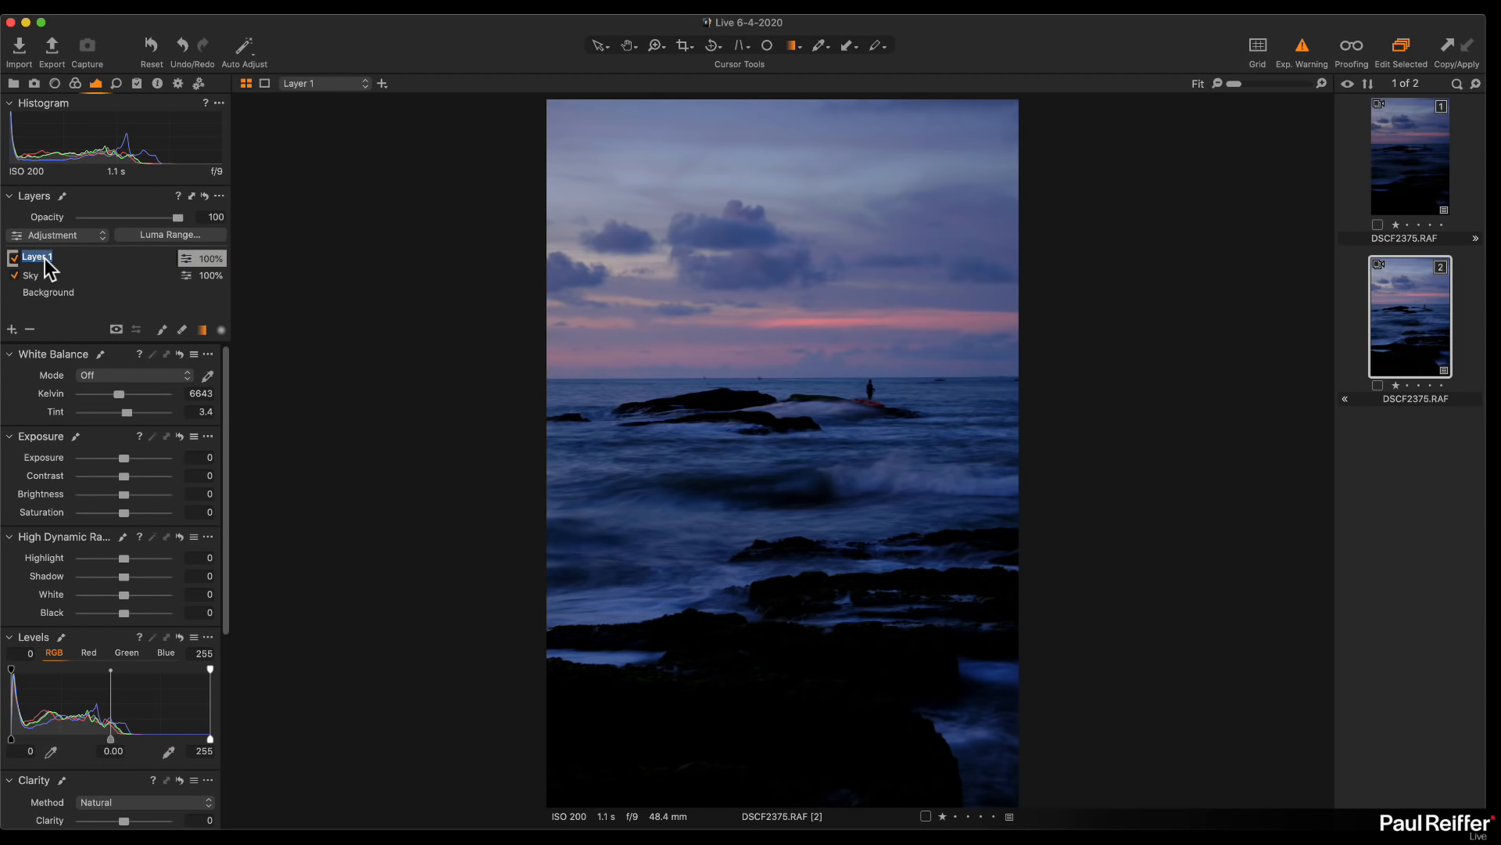
text(Rocks)
key(Return)
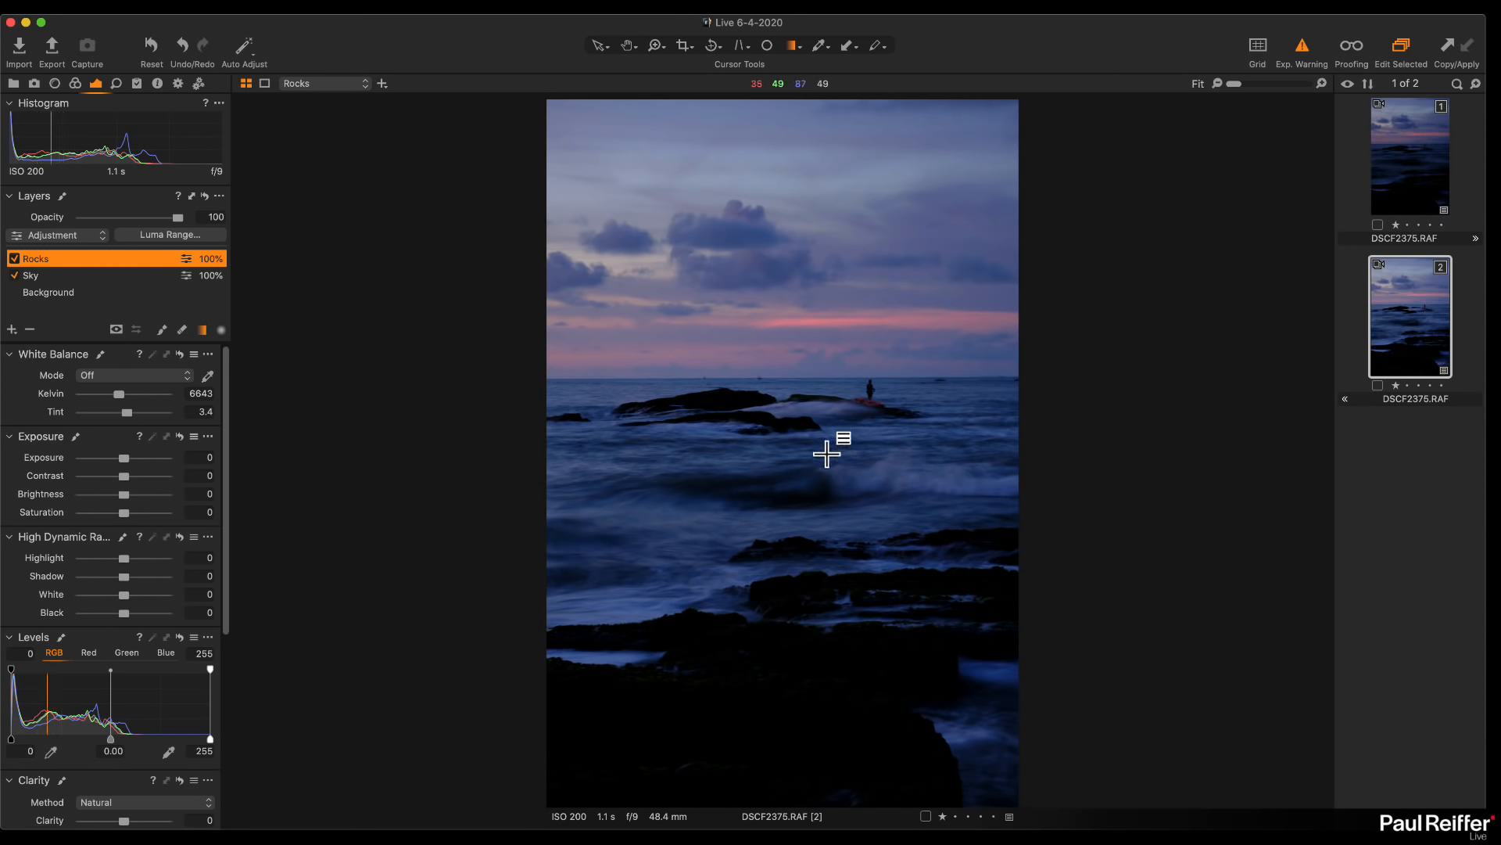
Mask the Rocks layer with an upward-fading linear gradient from the foreground rocks into the lower sky, and compare it with the Sky mask
drag(830, 571, 809, 282)
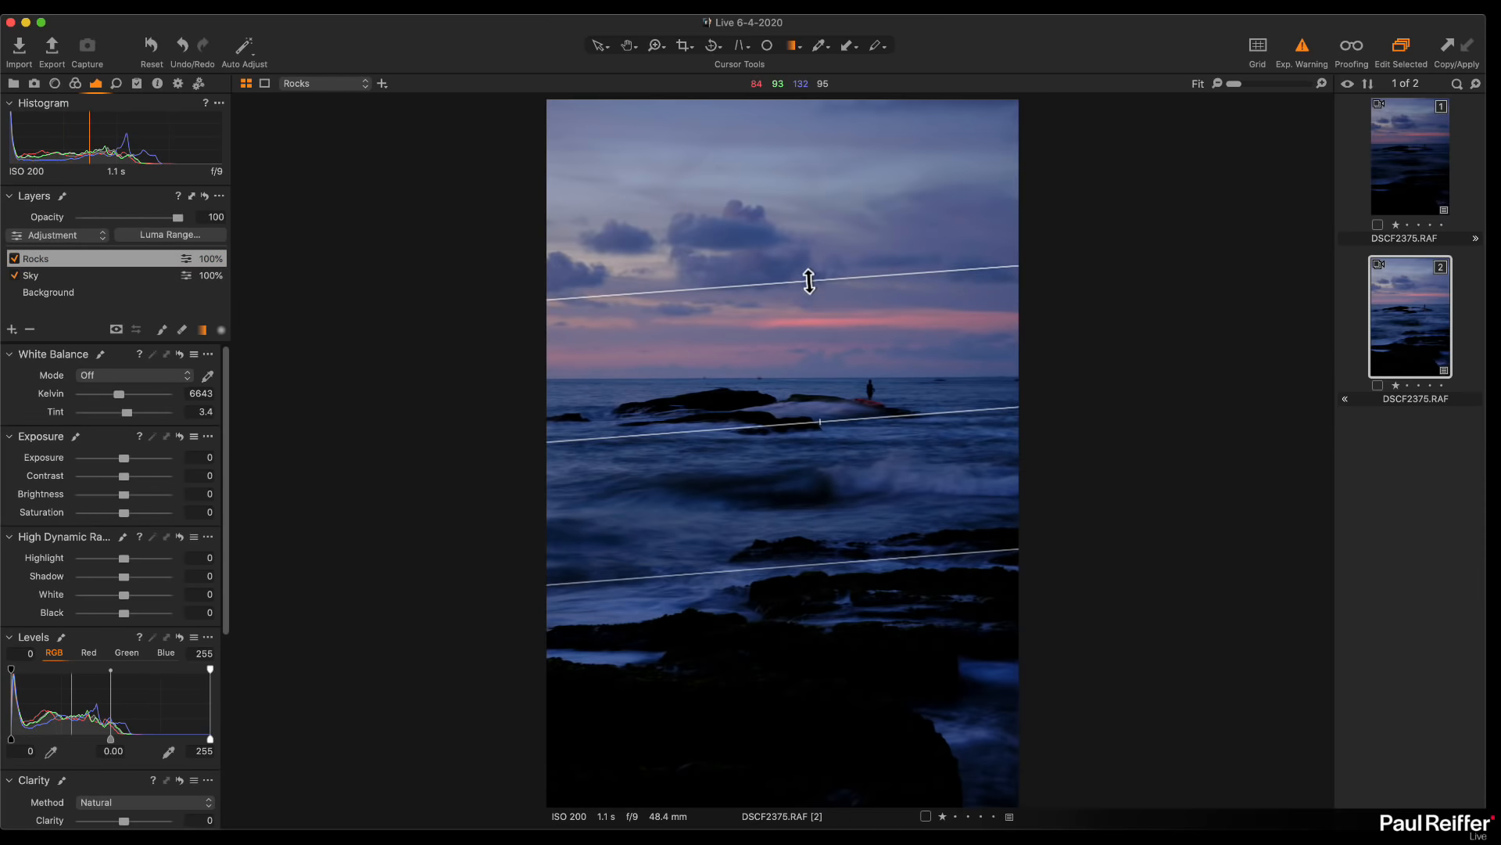
key(m)
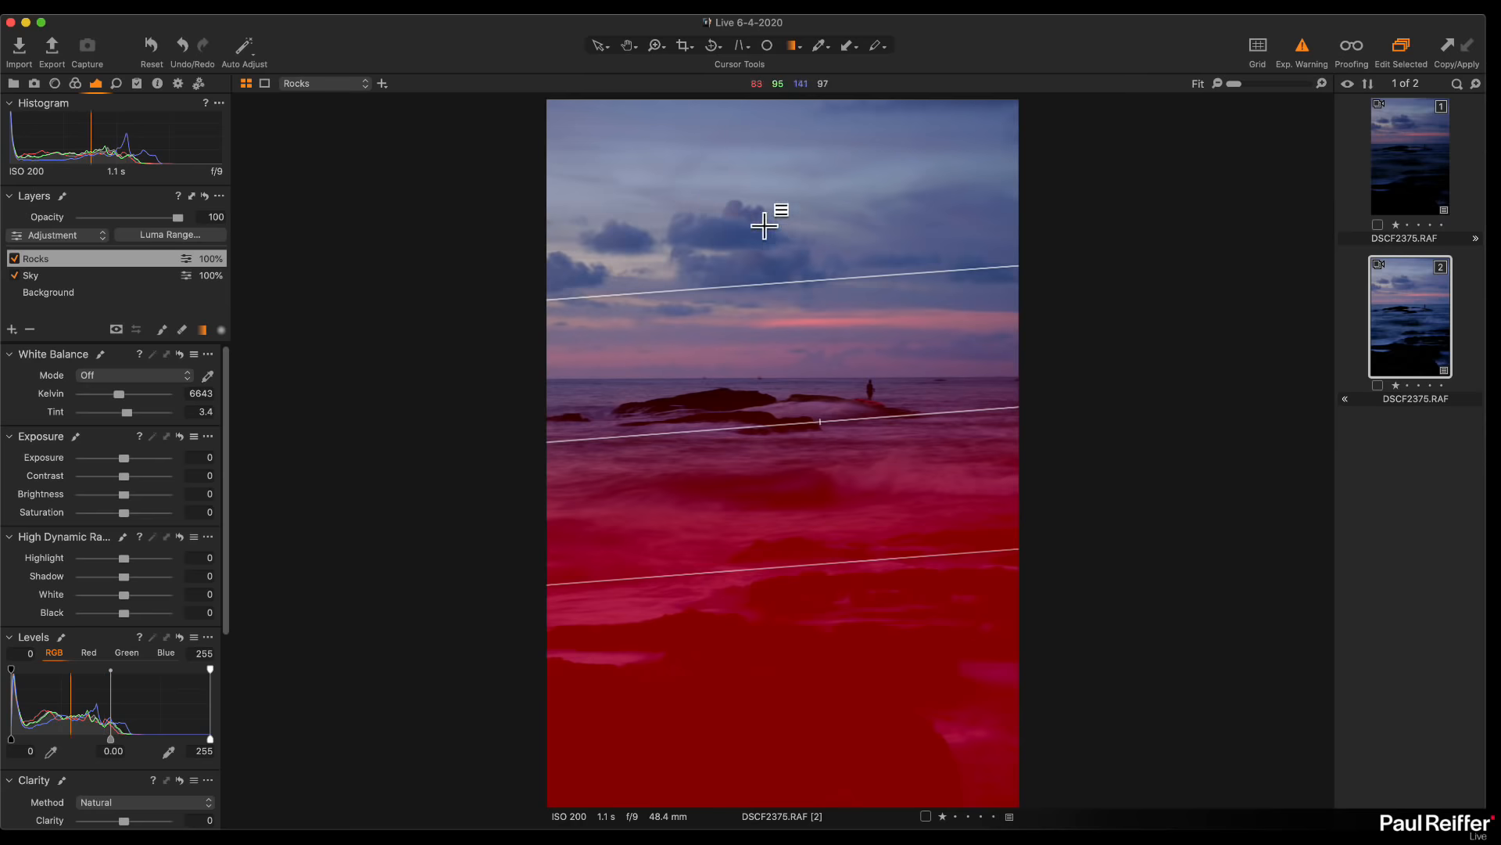
click(77, 279)
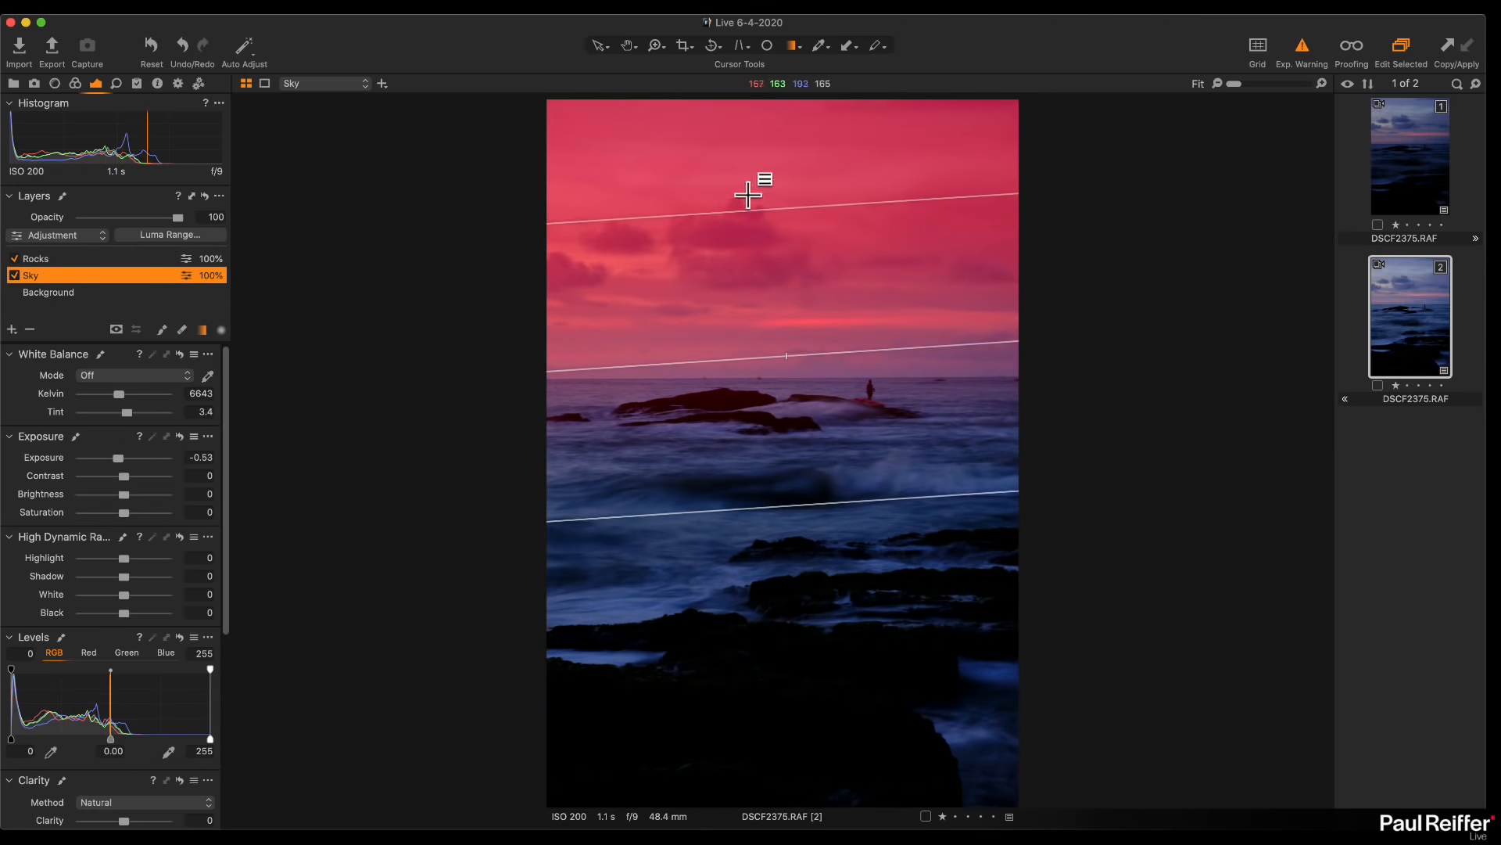
Try exposure 1.17 on the Rocks layer, reset it, and set the layer's Black value to 17 instead
click(67, 259)
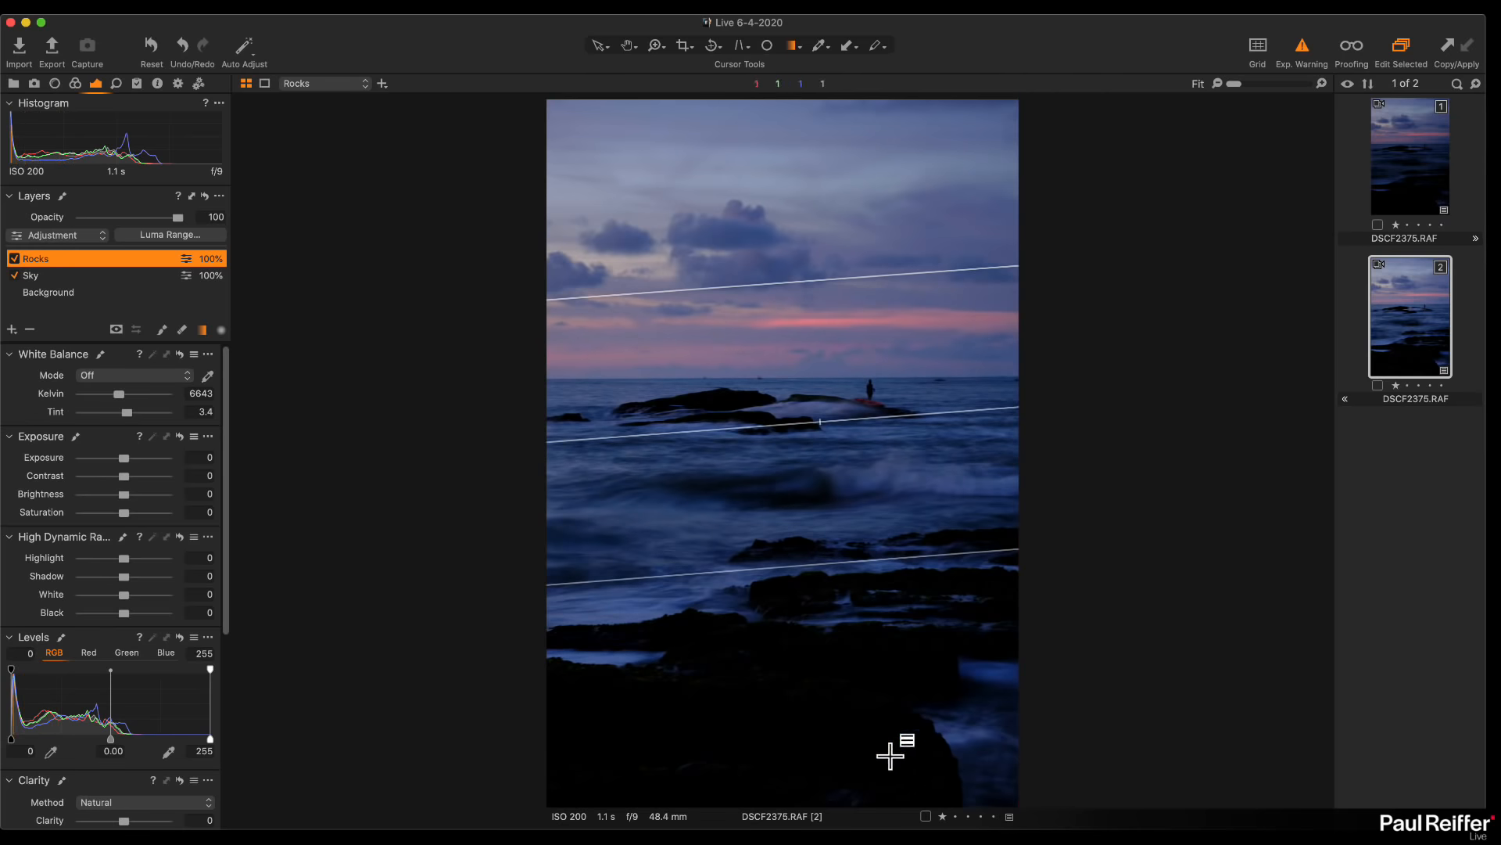
drag(122, 458, 133, 459)
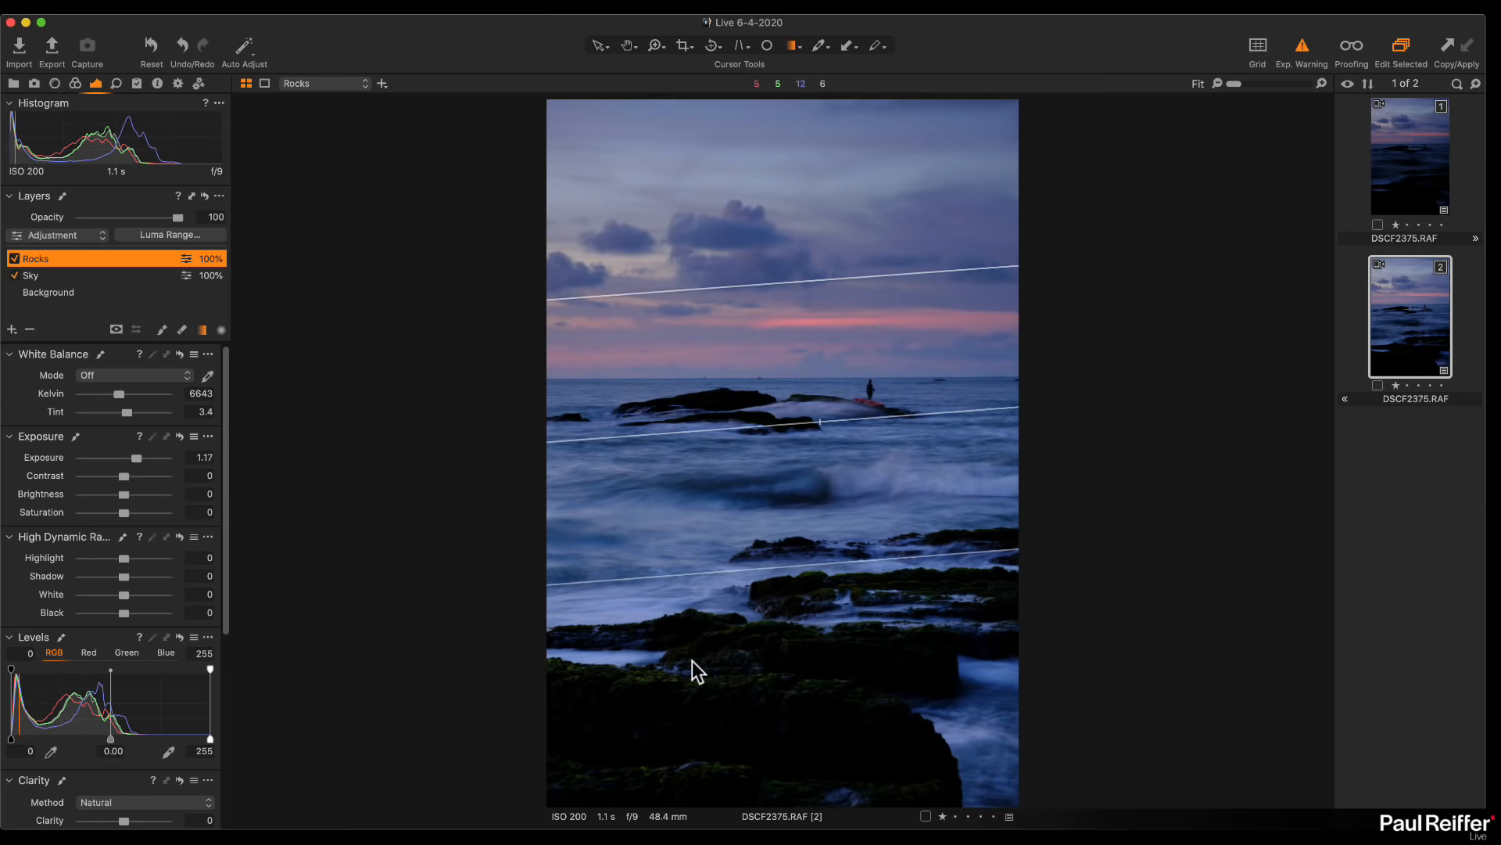
double_click(137, 459)
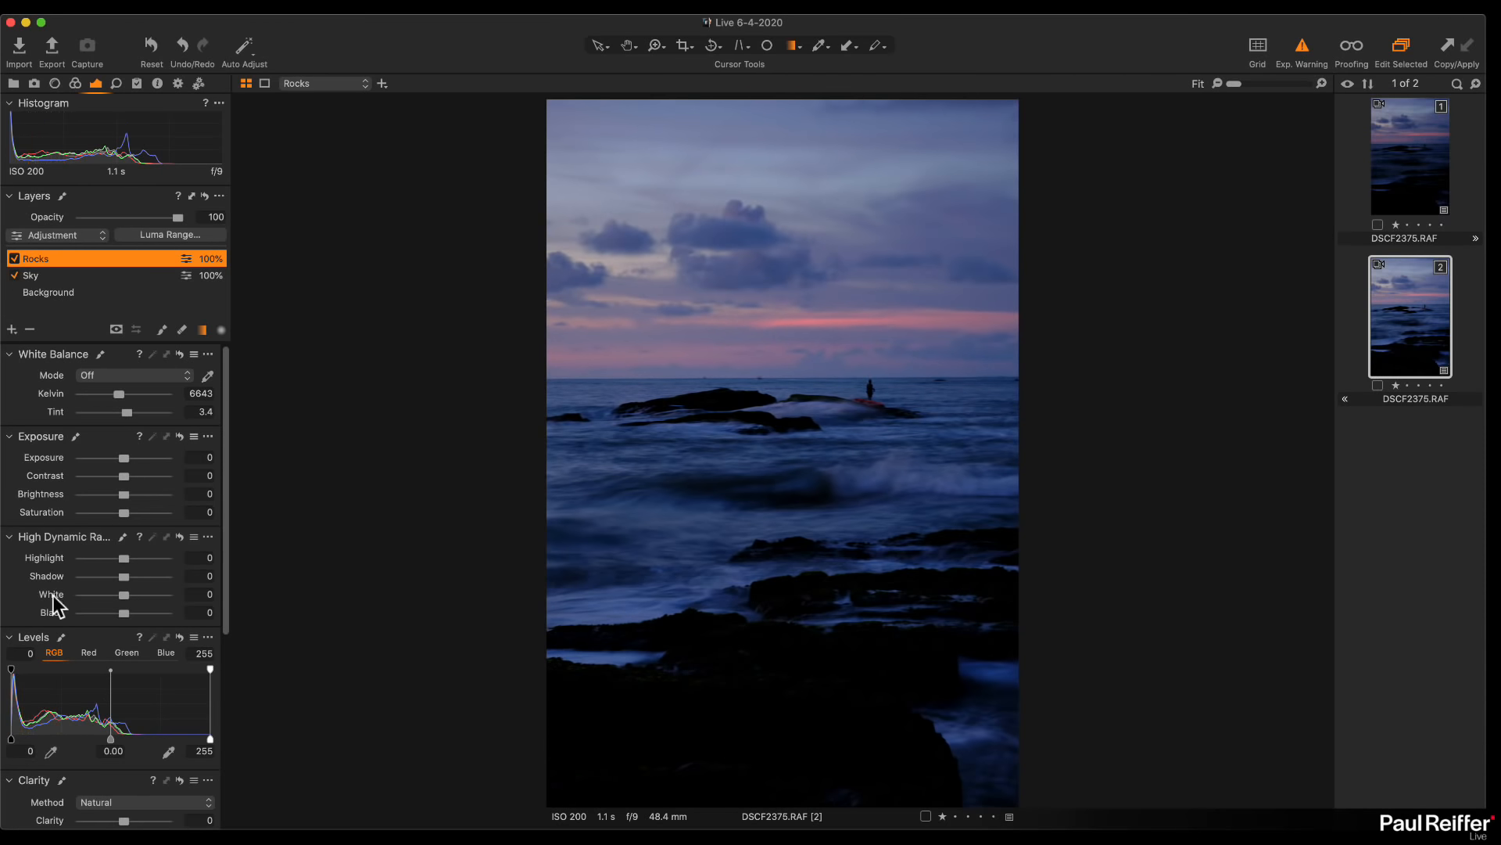
drag(125, 615, 128, 614)
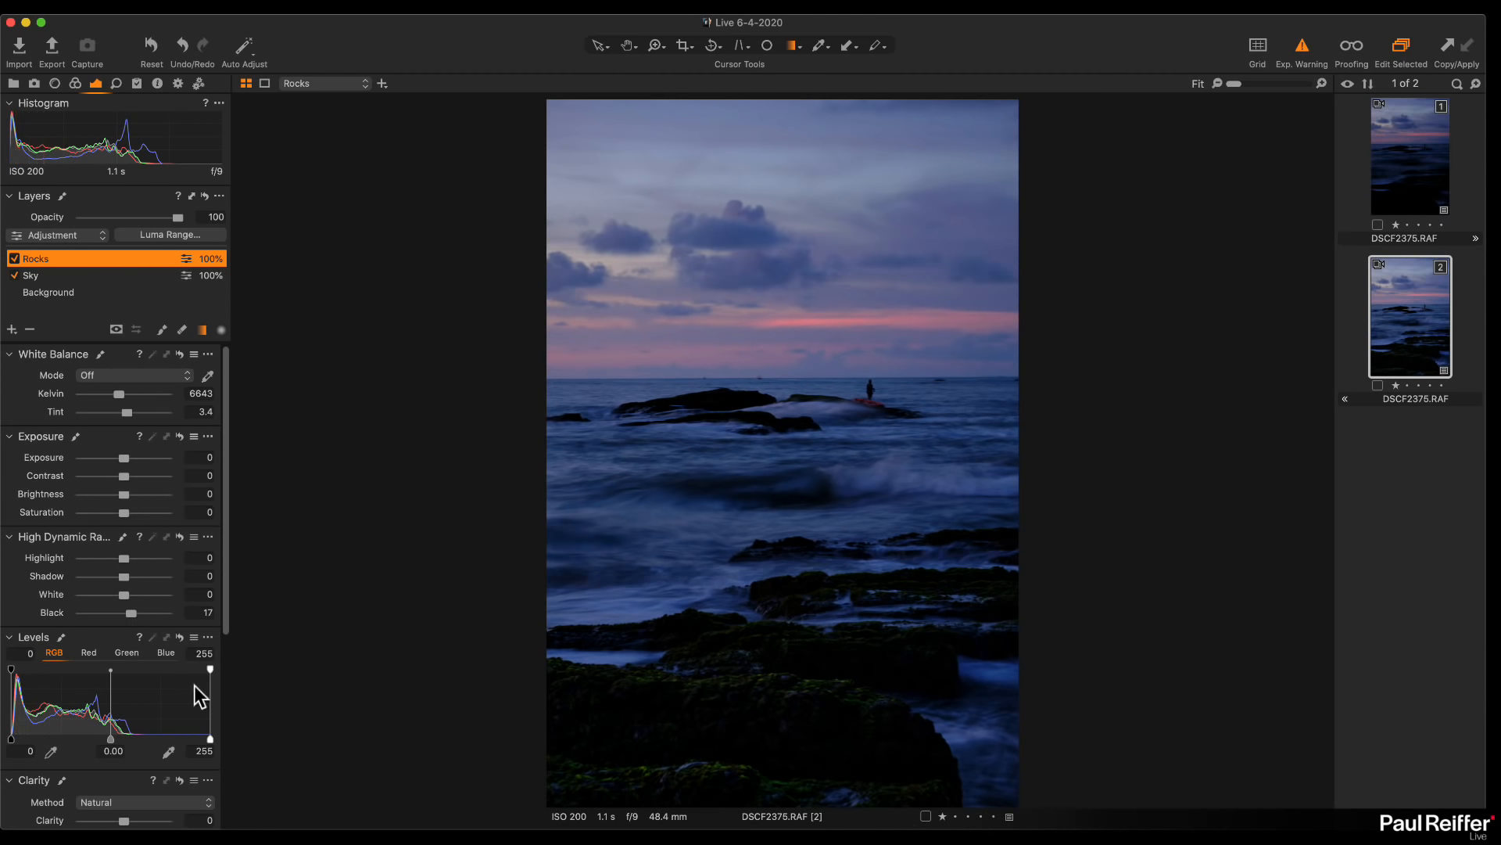
Fine-tune the Rocks layer by setting Black to 14 and Shadow to 10, and display its gradient lines
drag(131, 614, 127, 620)
drag(124, 576, 129, 580)
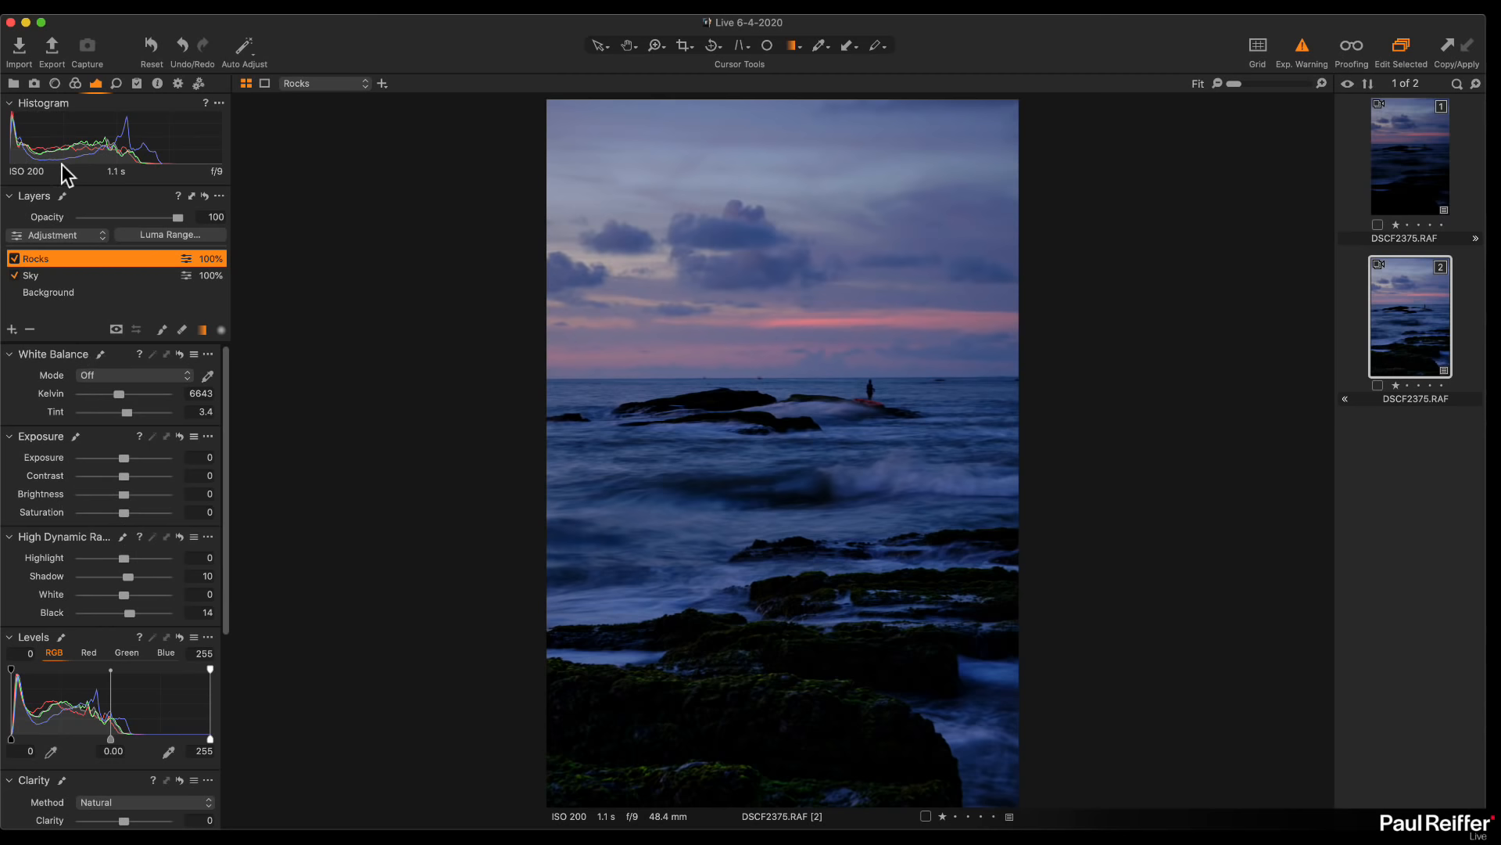
key(l)
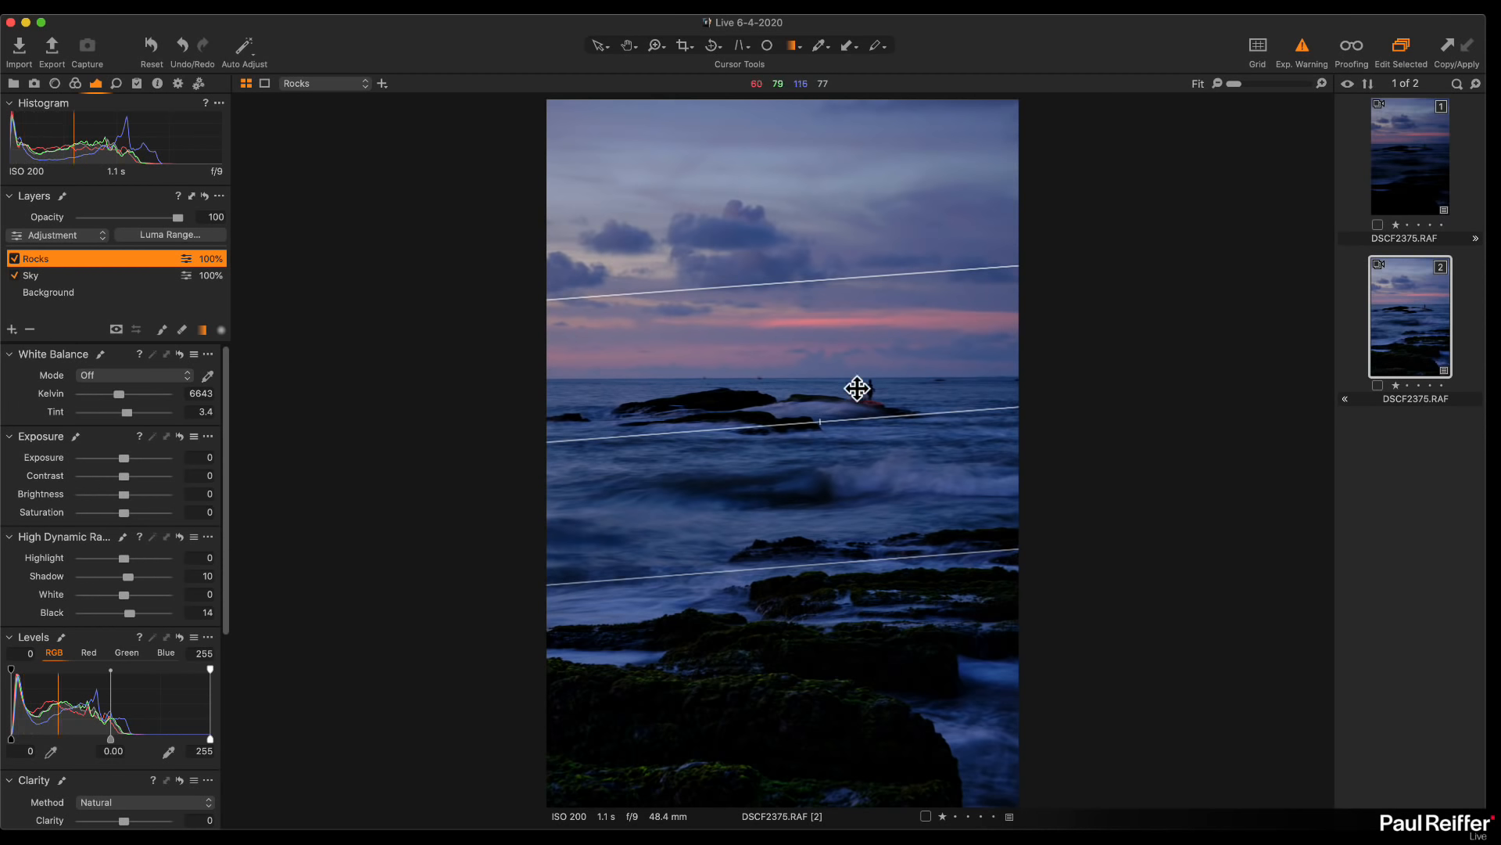
Set the Sky layer's exposure to -1.02, and the Background's exposure to 1.22 and brightness to 6
click(78, 276)
drag(119, 458, 114, 459)
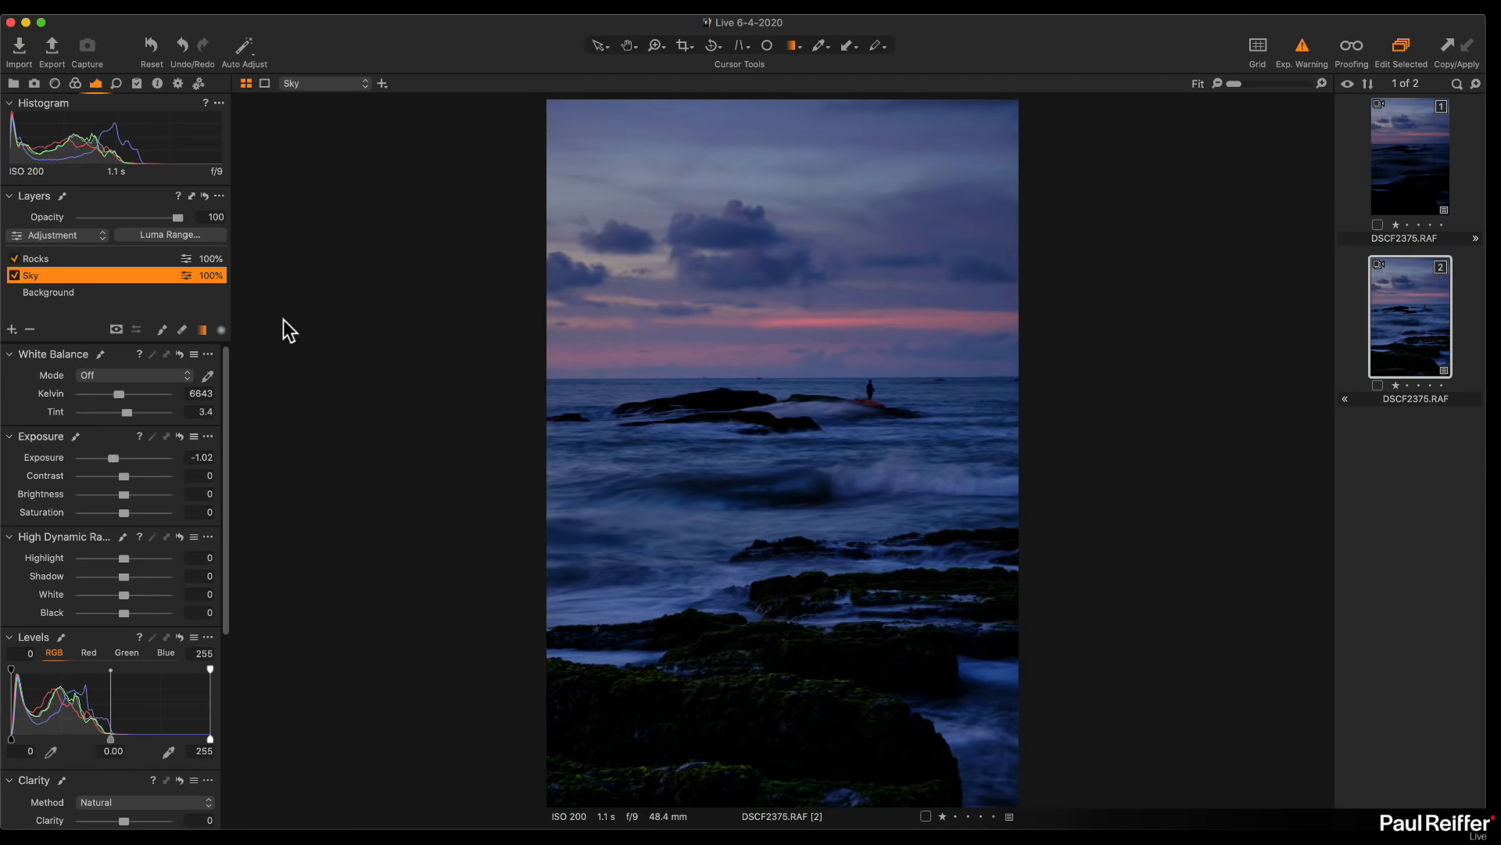
click(63, 295)
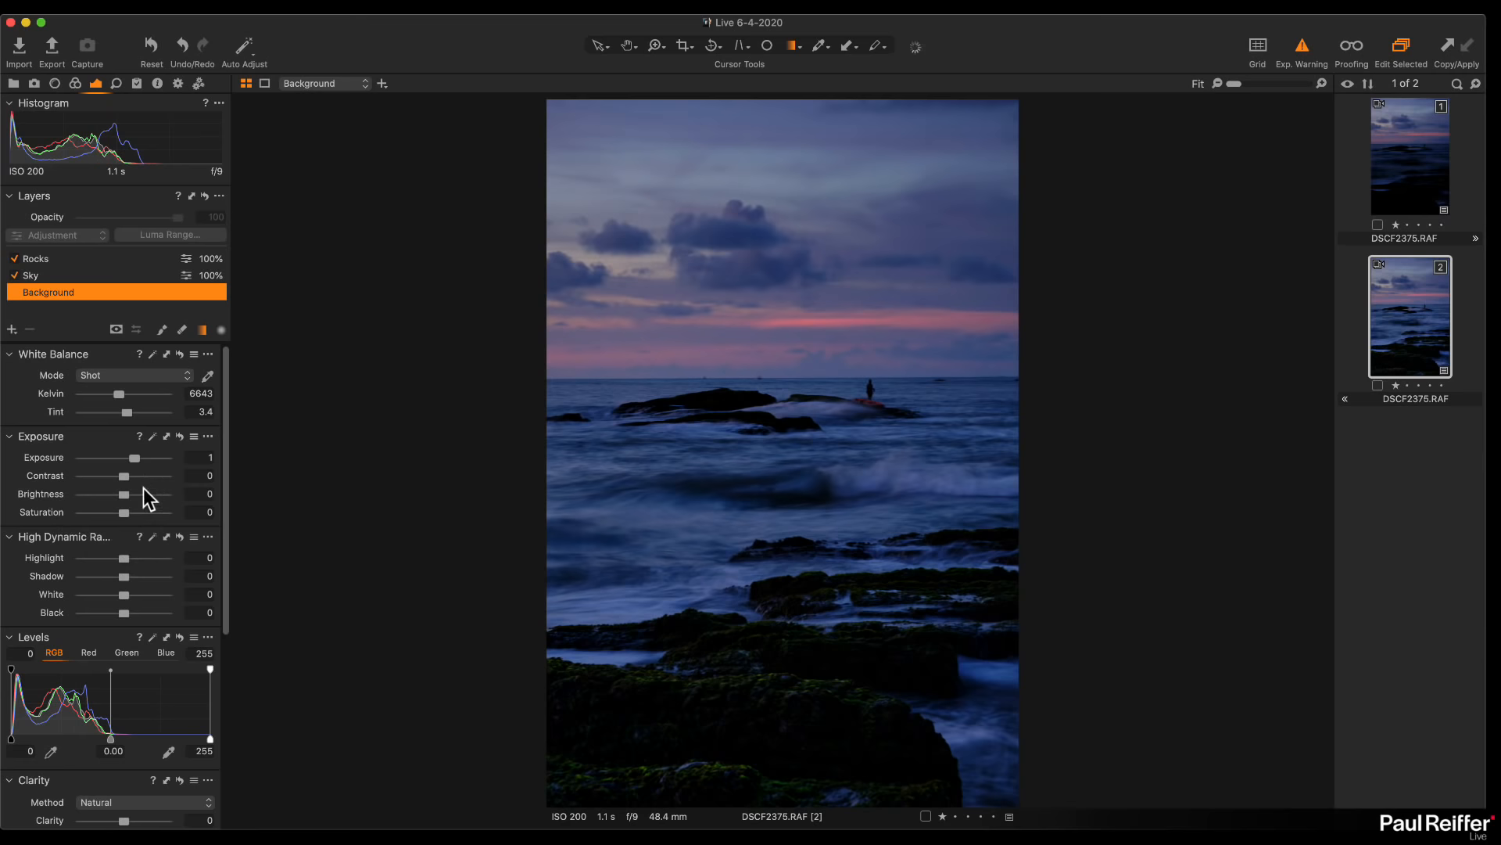
drag(128, 495, 141, 463)
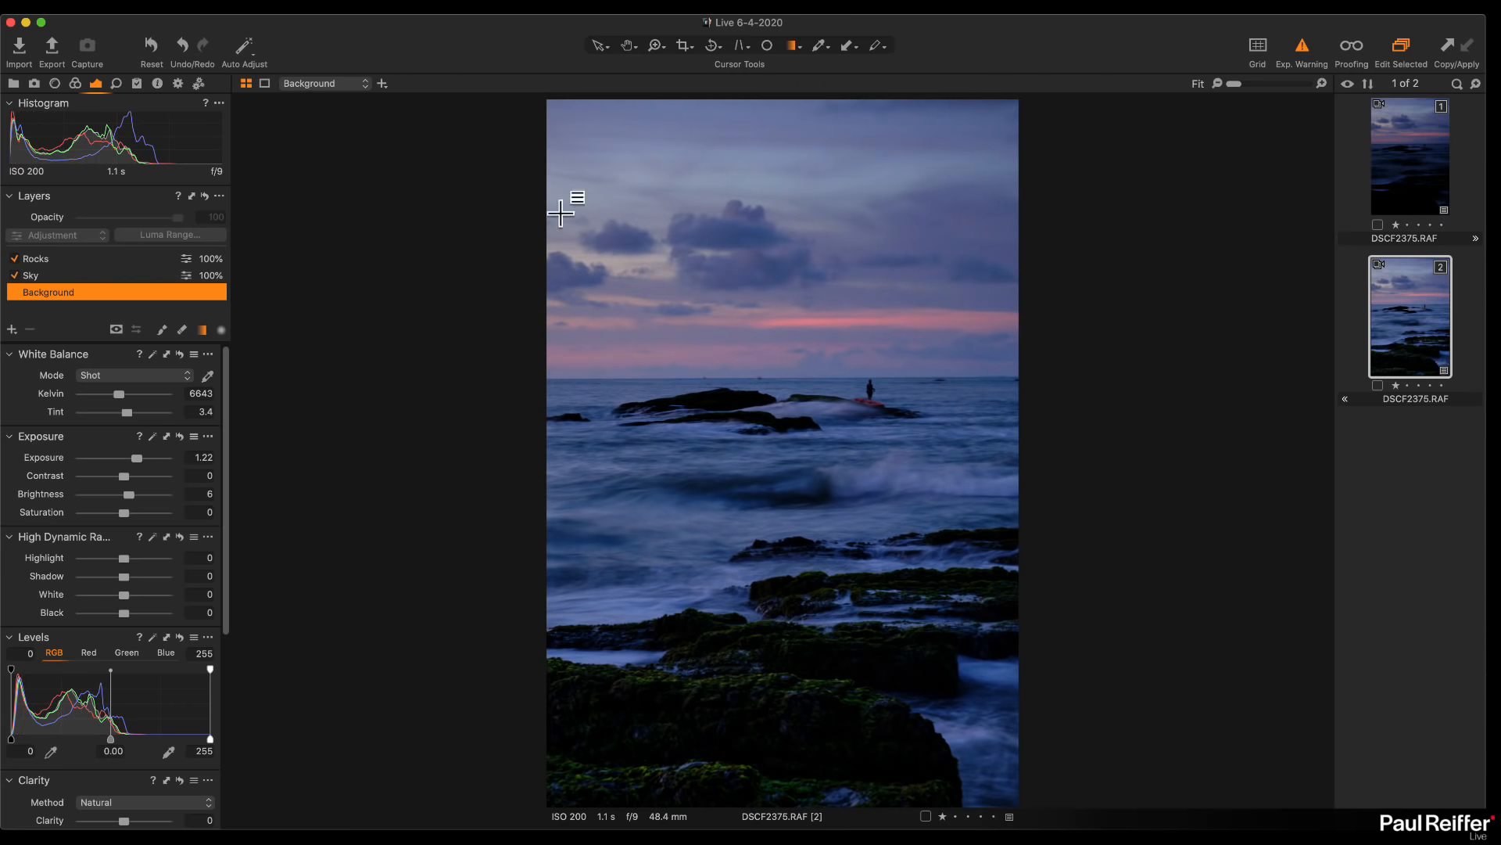
Try elliptic vignetting amounts of -1.43 and -2.21 on the Background, and reset the amount
scroll(105, 787, down, 10)
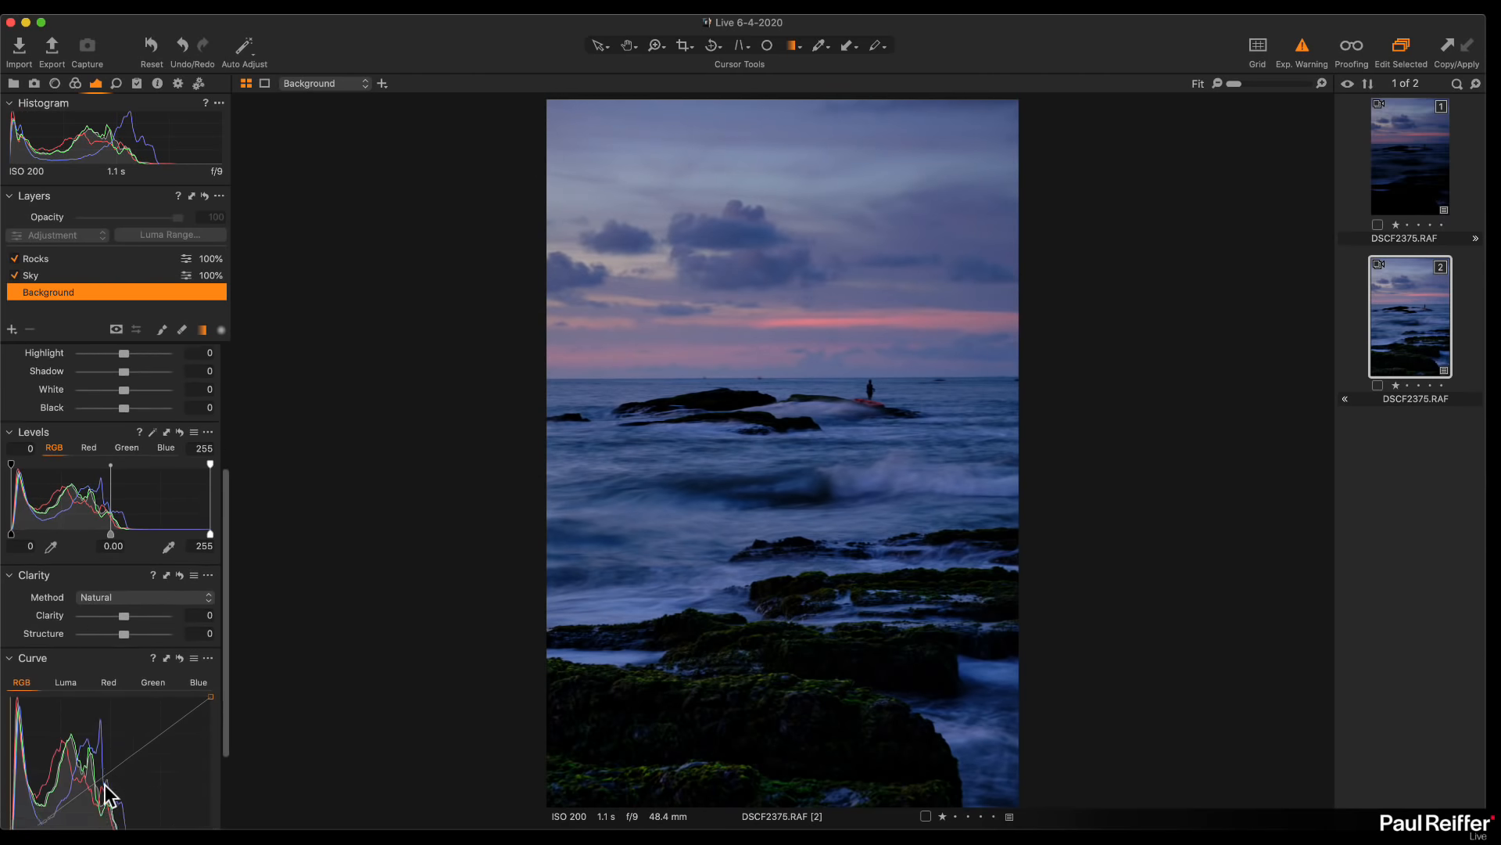
scroll(106, 786, up, 1)
drag(123, 799, 109, 800)
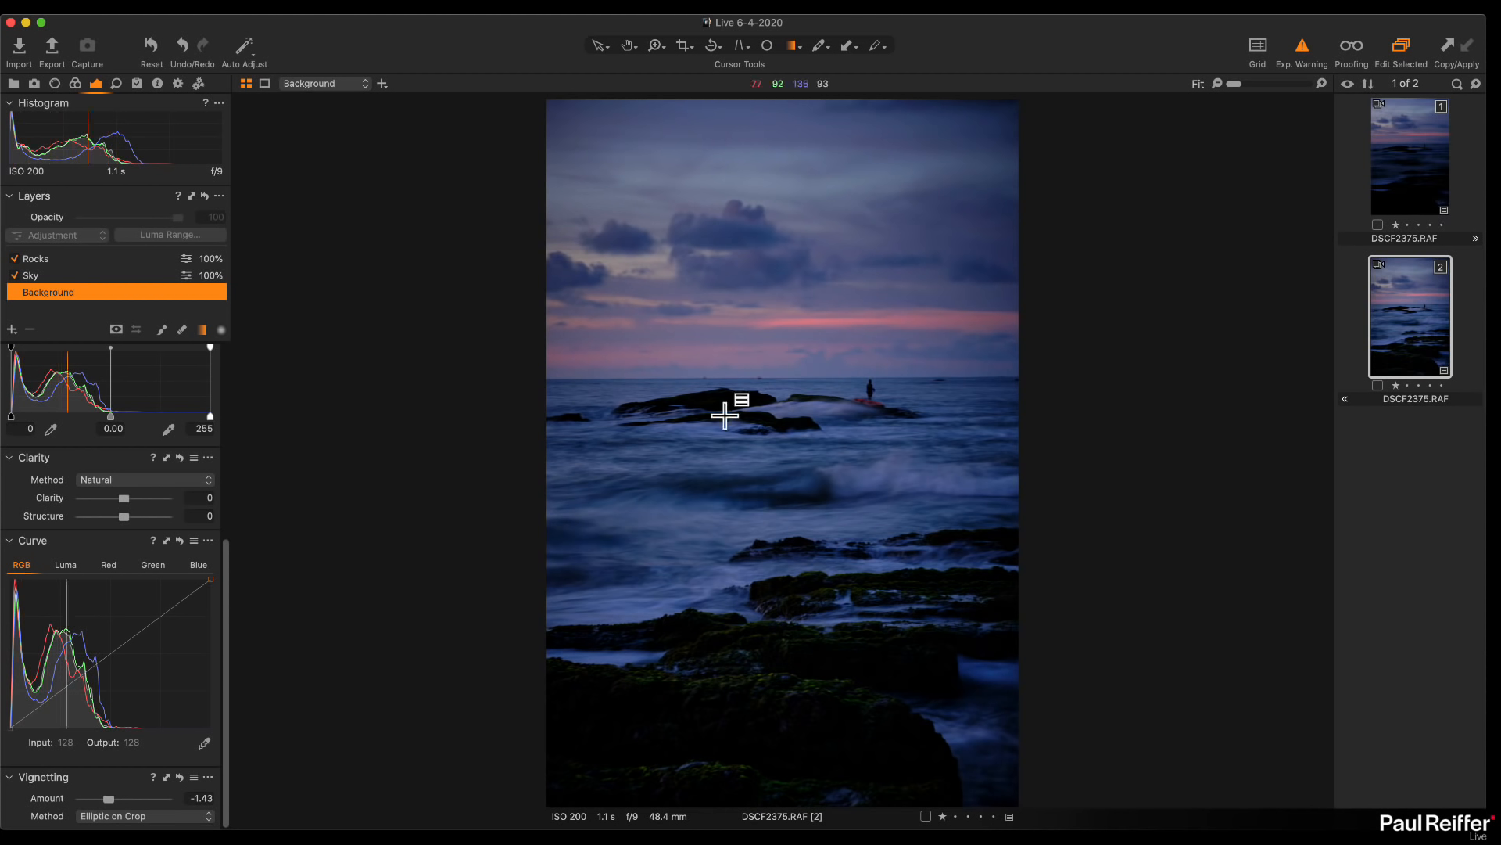
drag(108, 799, 101, 801)
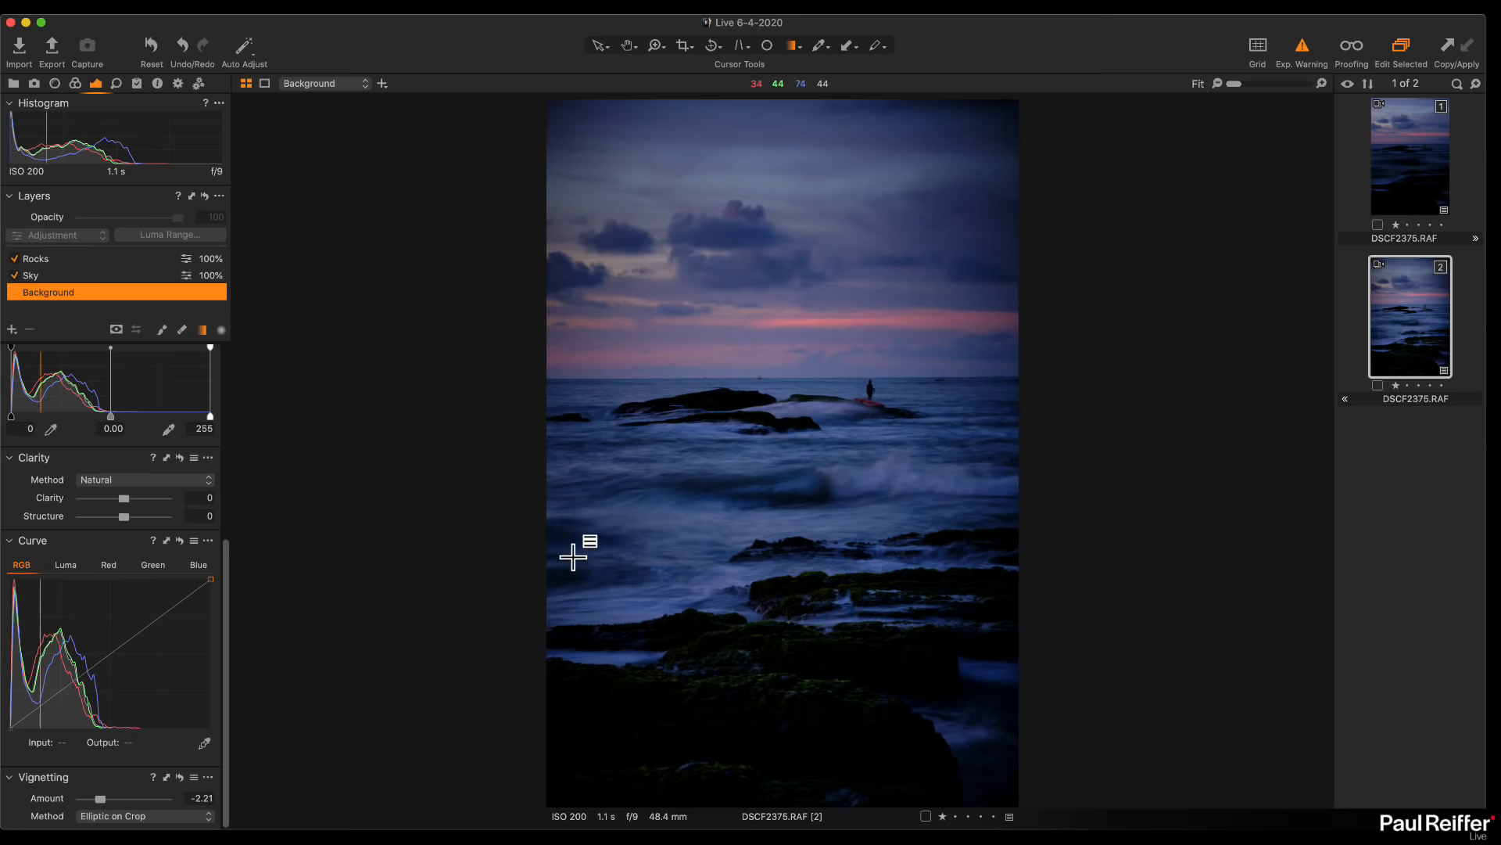
double_click(125, 800)
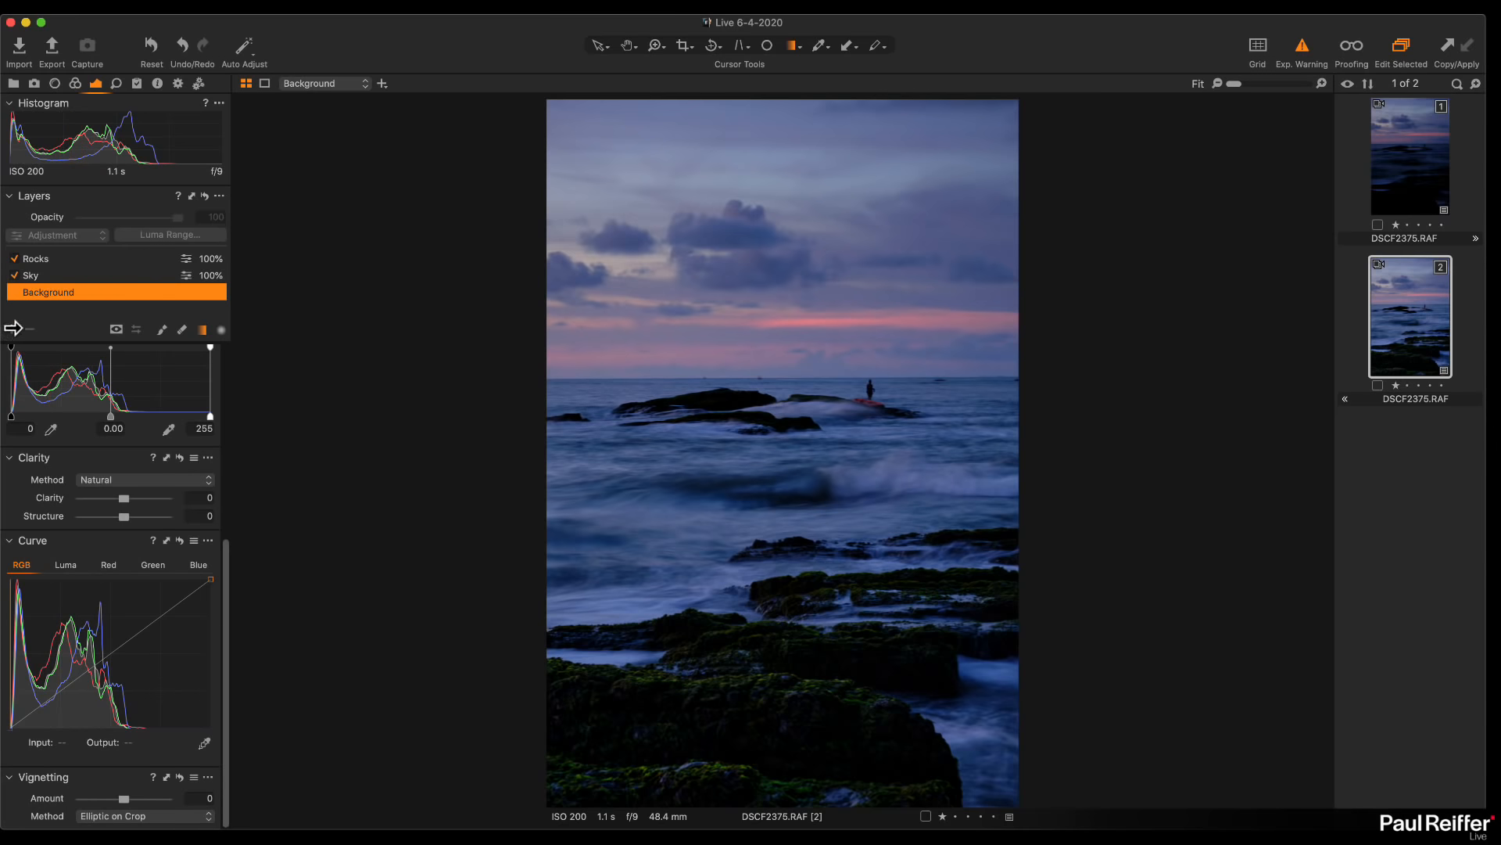
Add an adjustment layer above Rocks and name it Vignette
click(13, 329)
double_click(44, 258)
text(Vi)
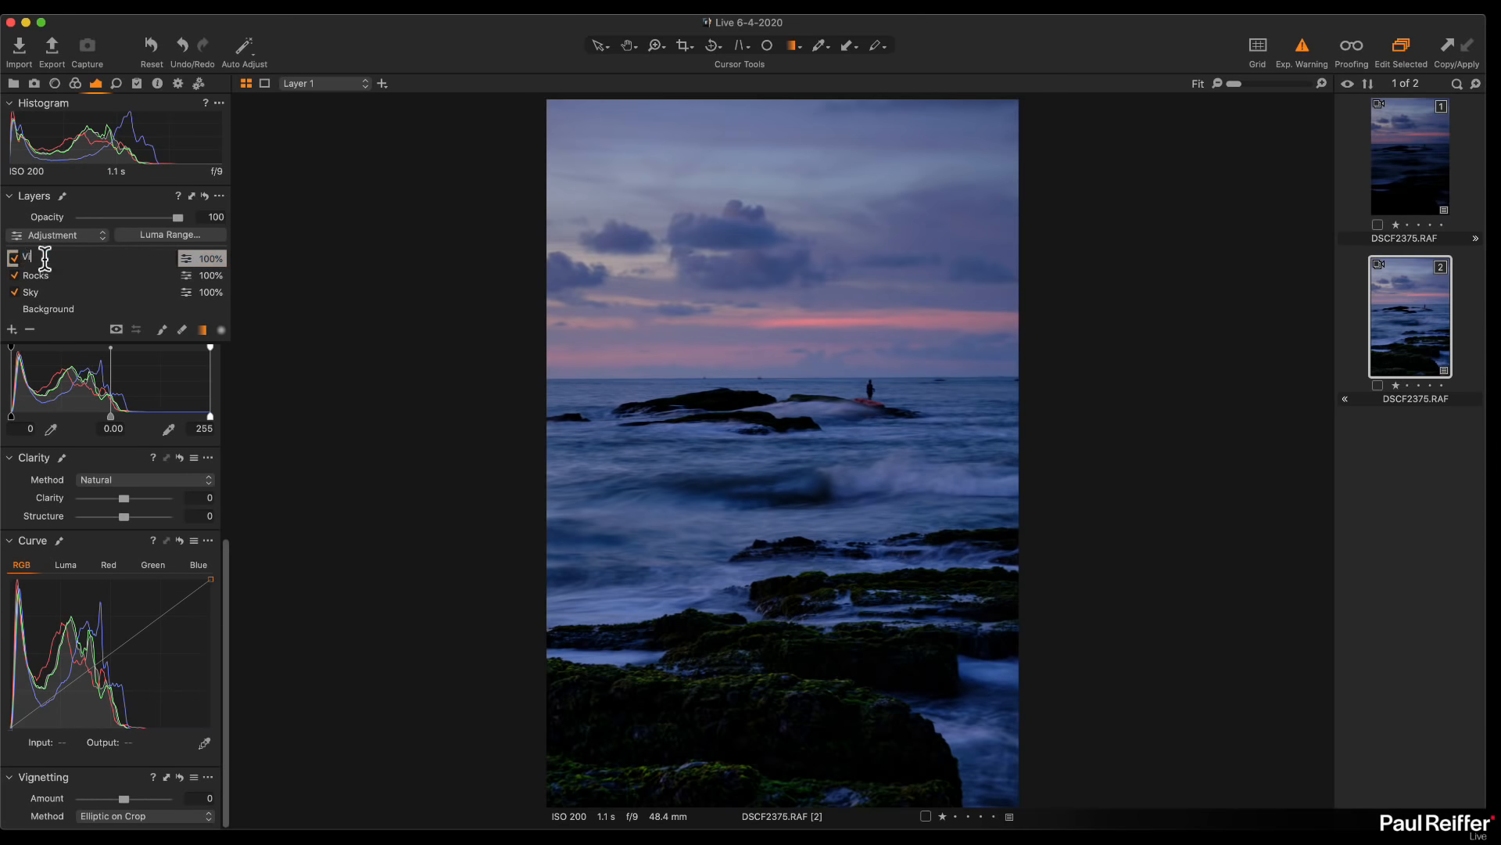
text(gnette)
key(Return)
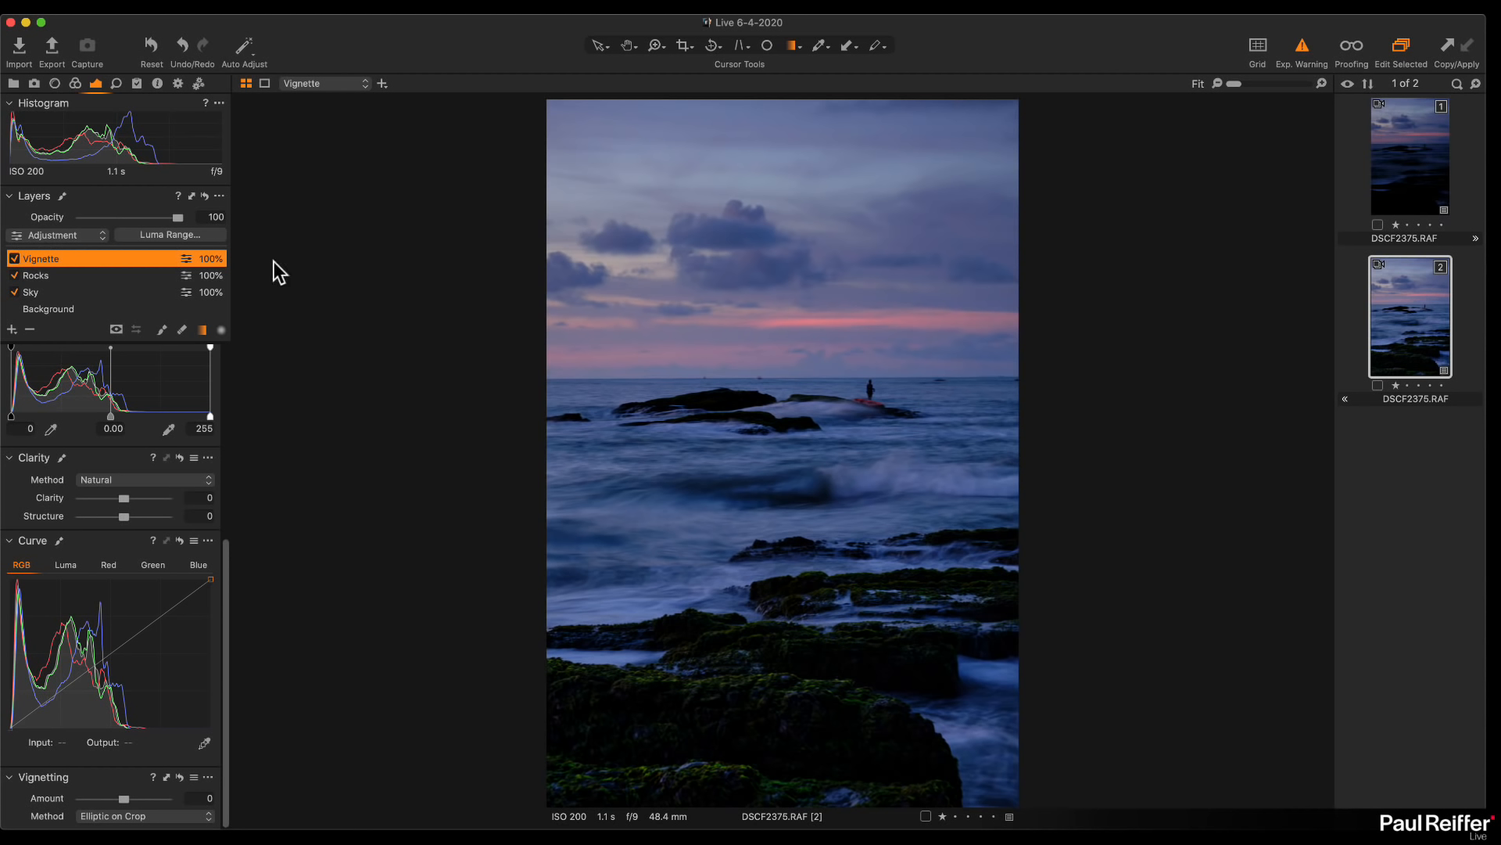
Mask the Vignette layer with a radial gradient centred near the figure on the rock, softening and widening its falloff with the mask shown
click(222, 330)
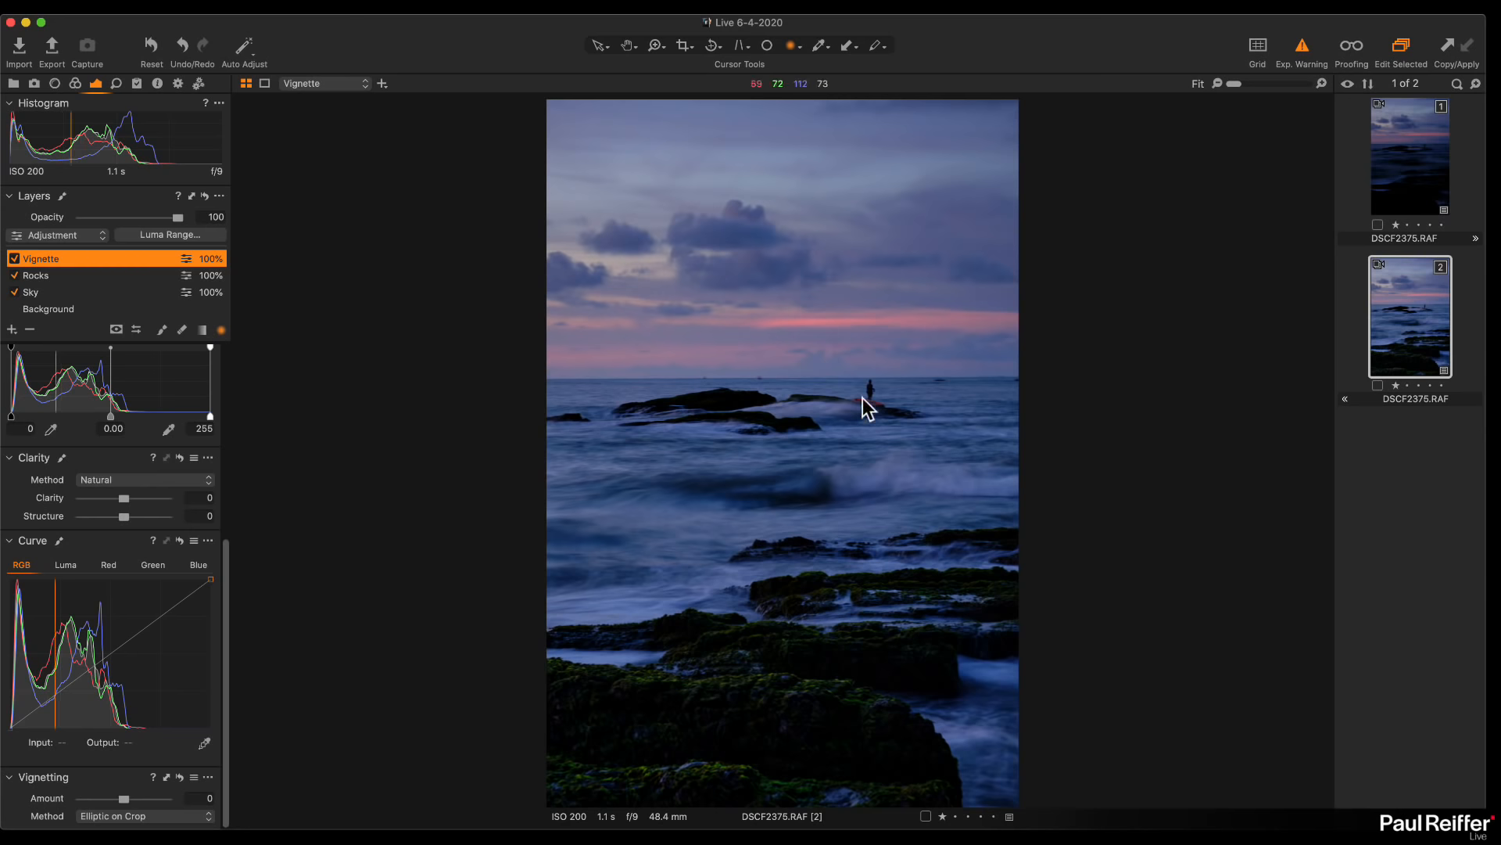
drag(878, 391, 1126, 692)
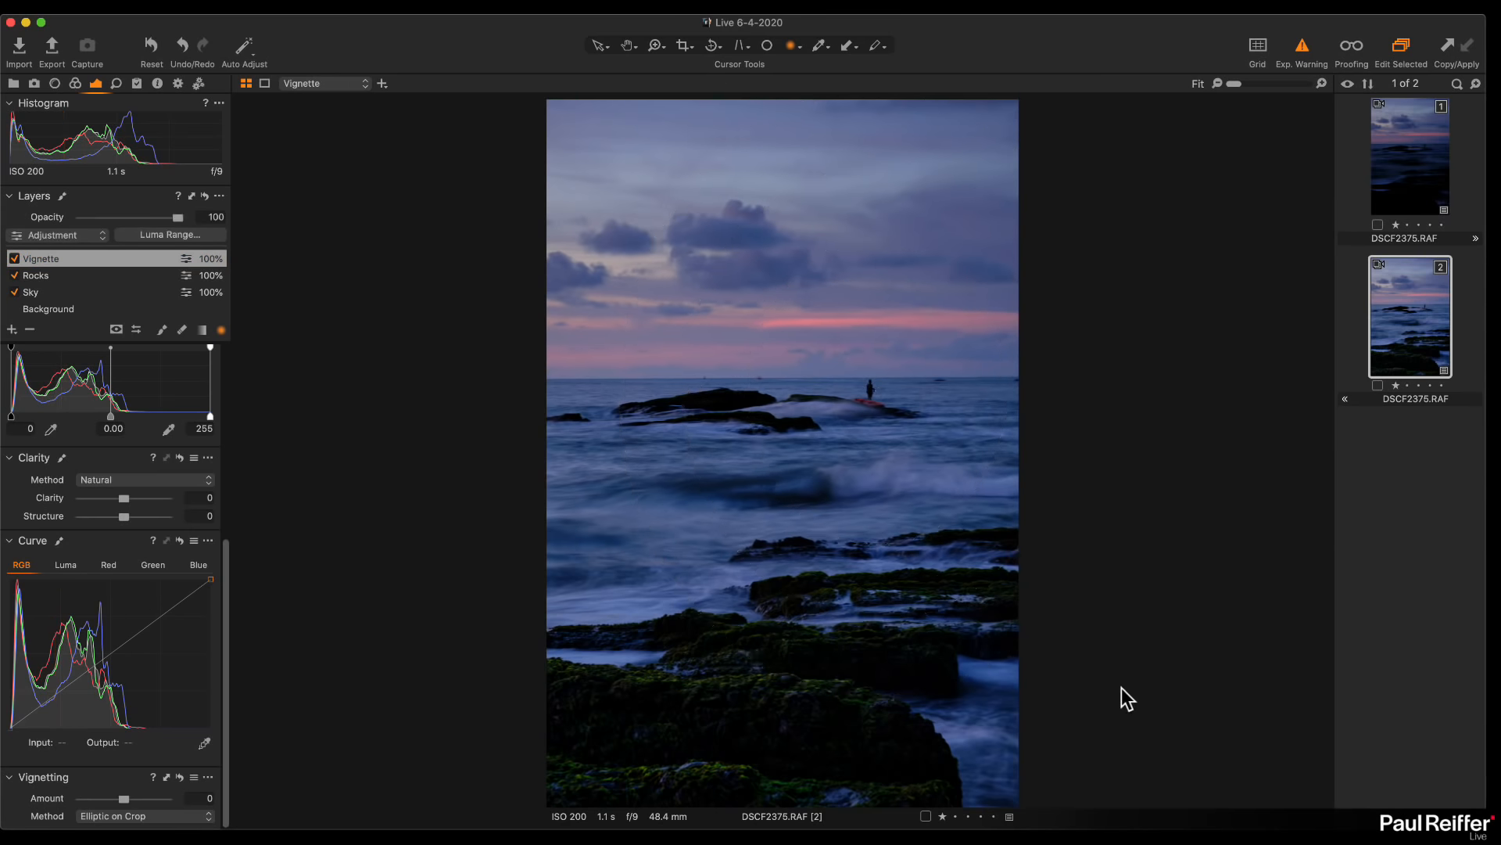
key(m)
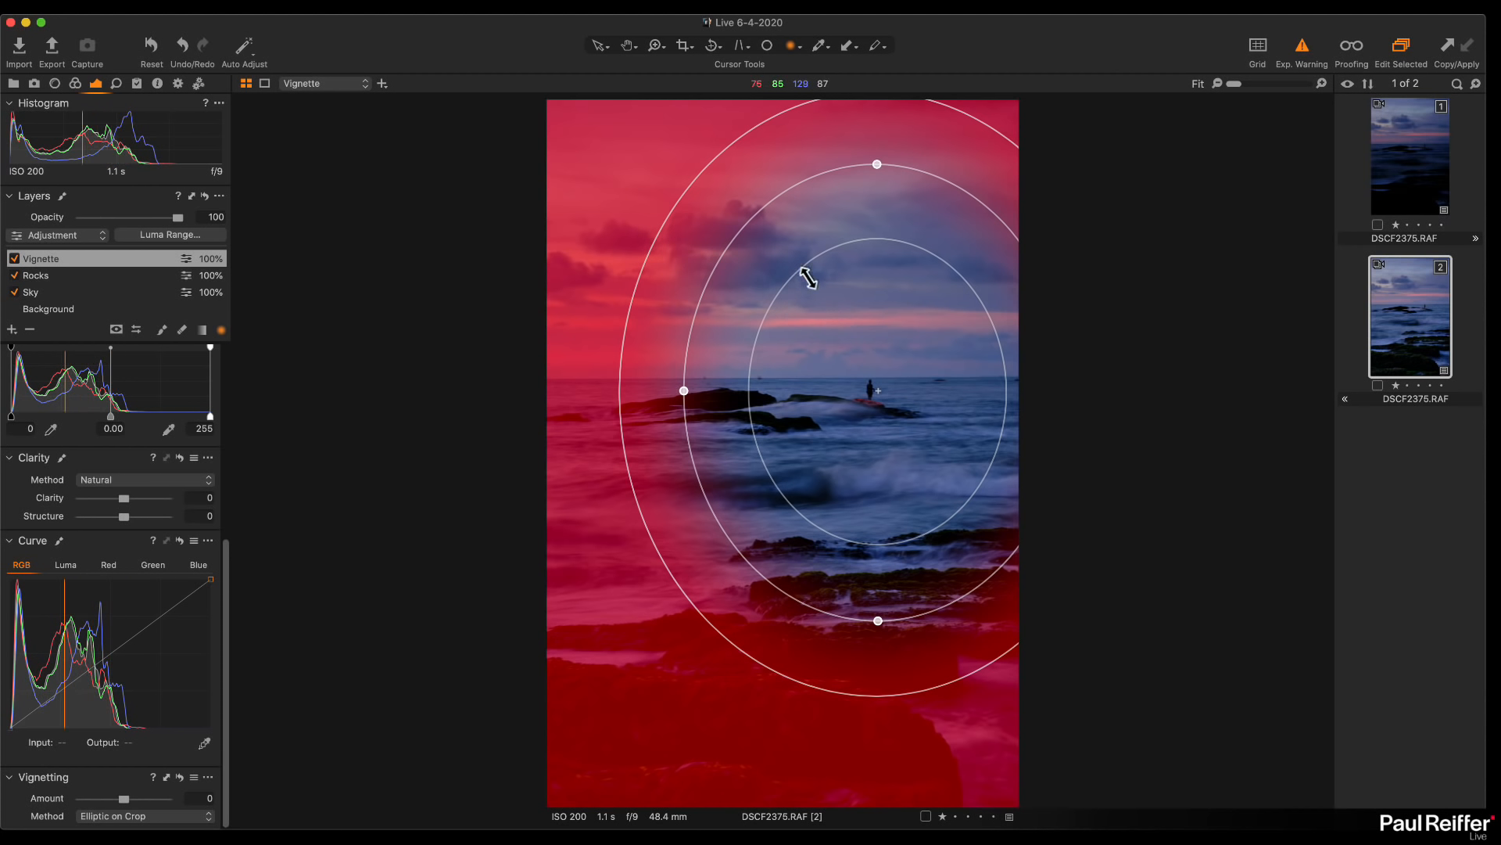
drag(805, 270, 860, 391)
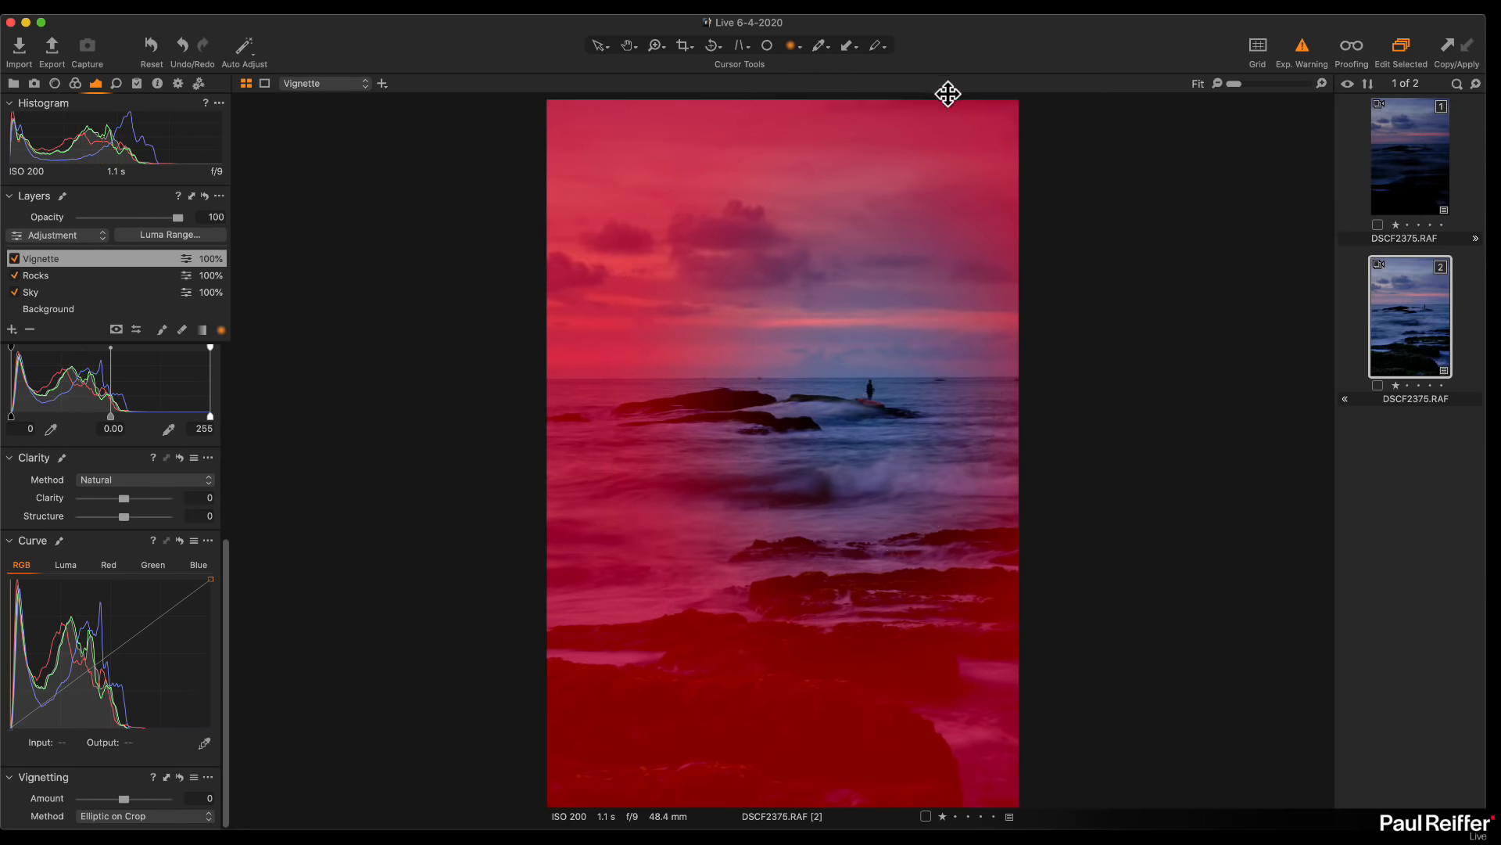
drag(601, 391, 426, 404)
drag(790, 399, 801, 409)
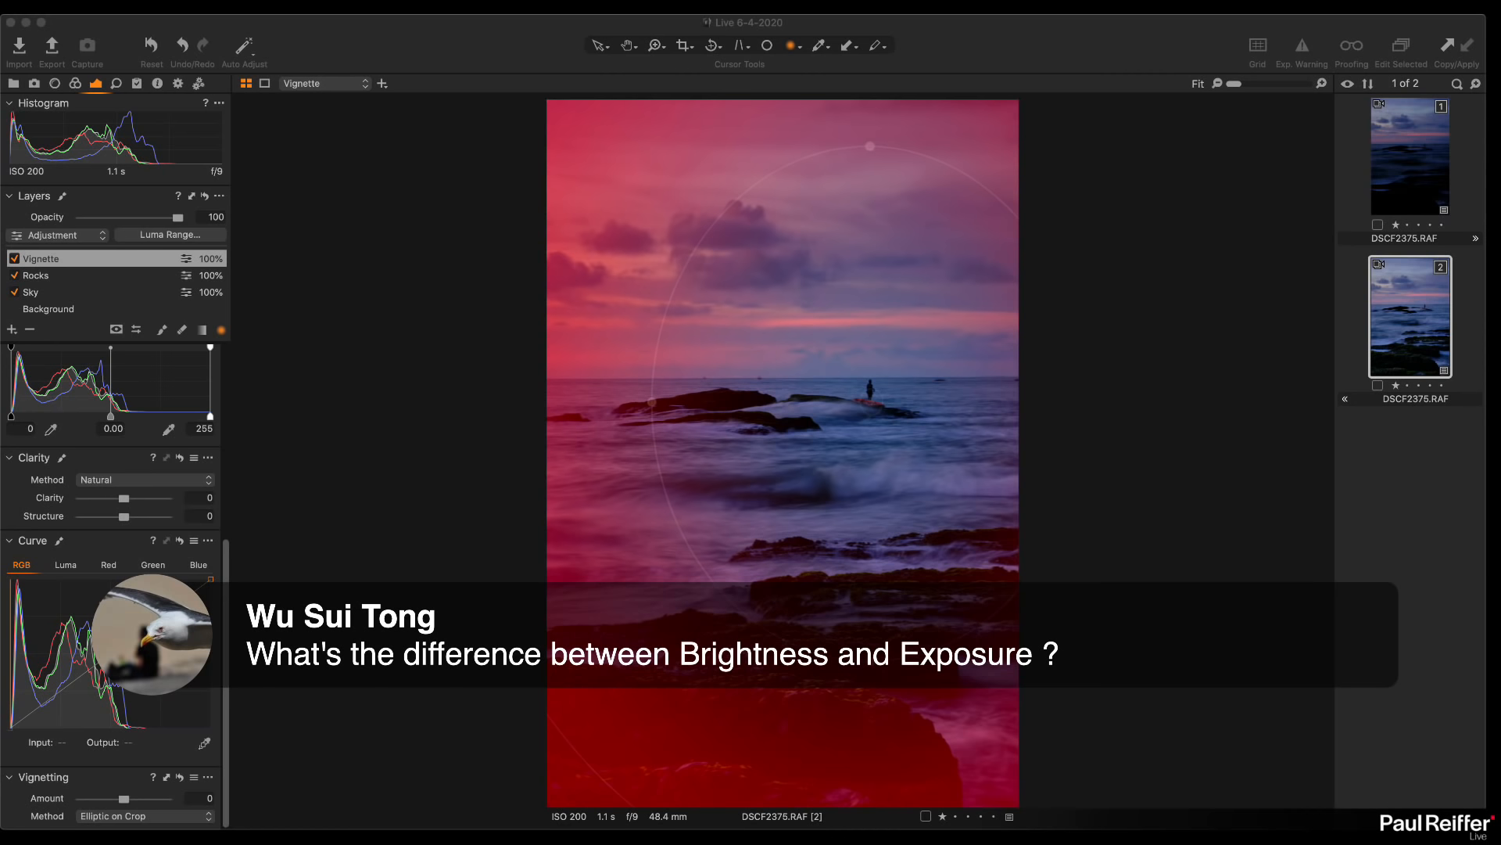
scroll(110, 587, up, 5)
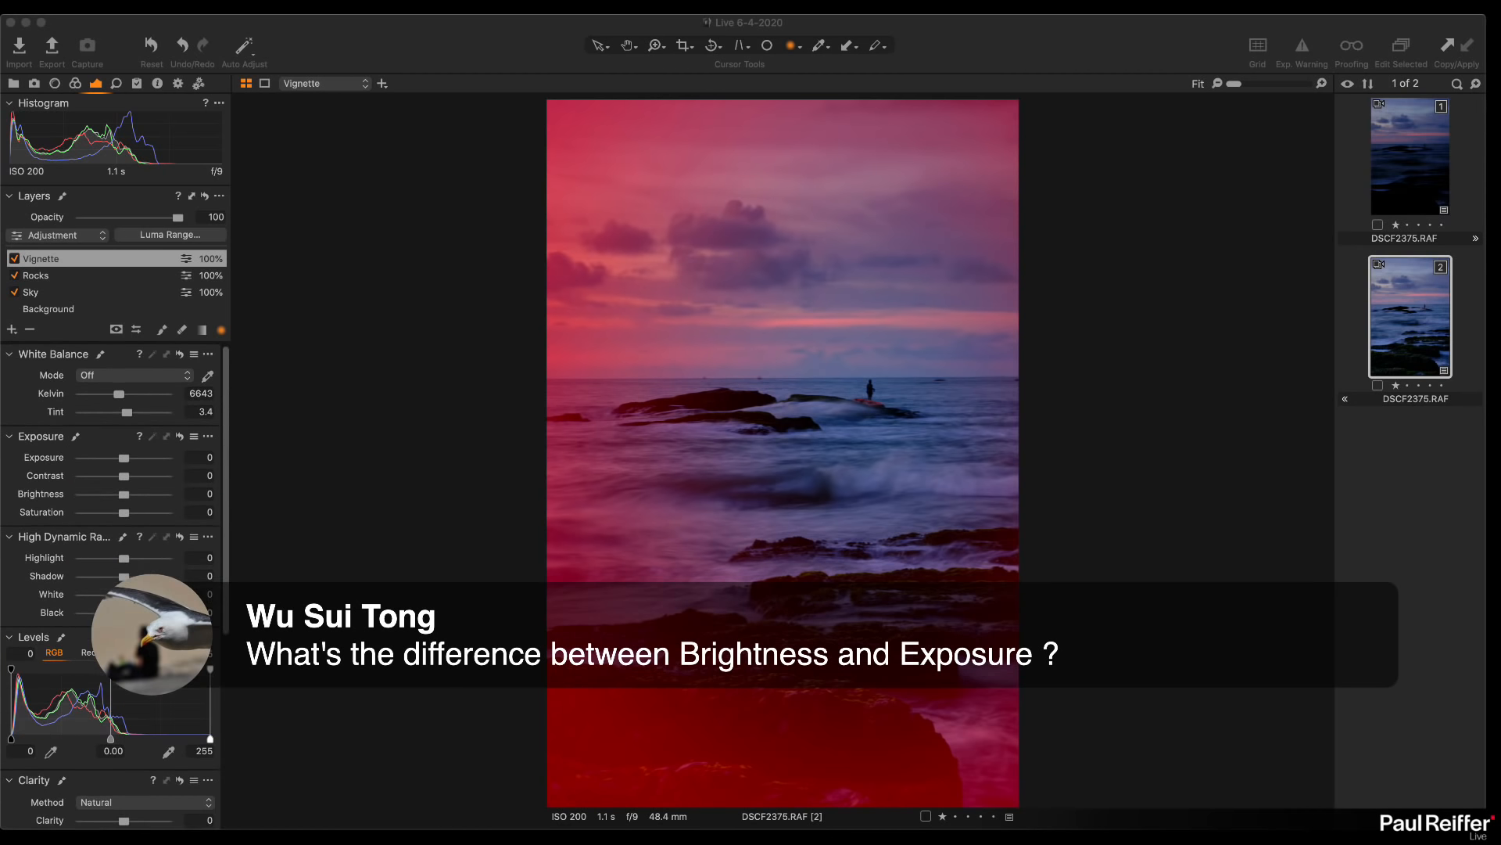
click(57, 309)
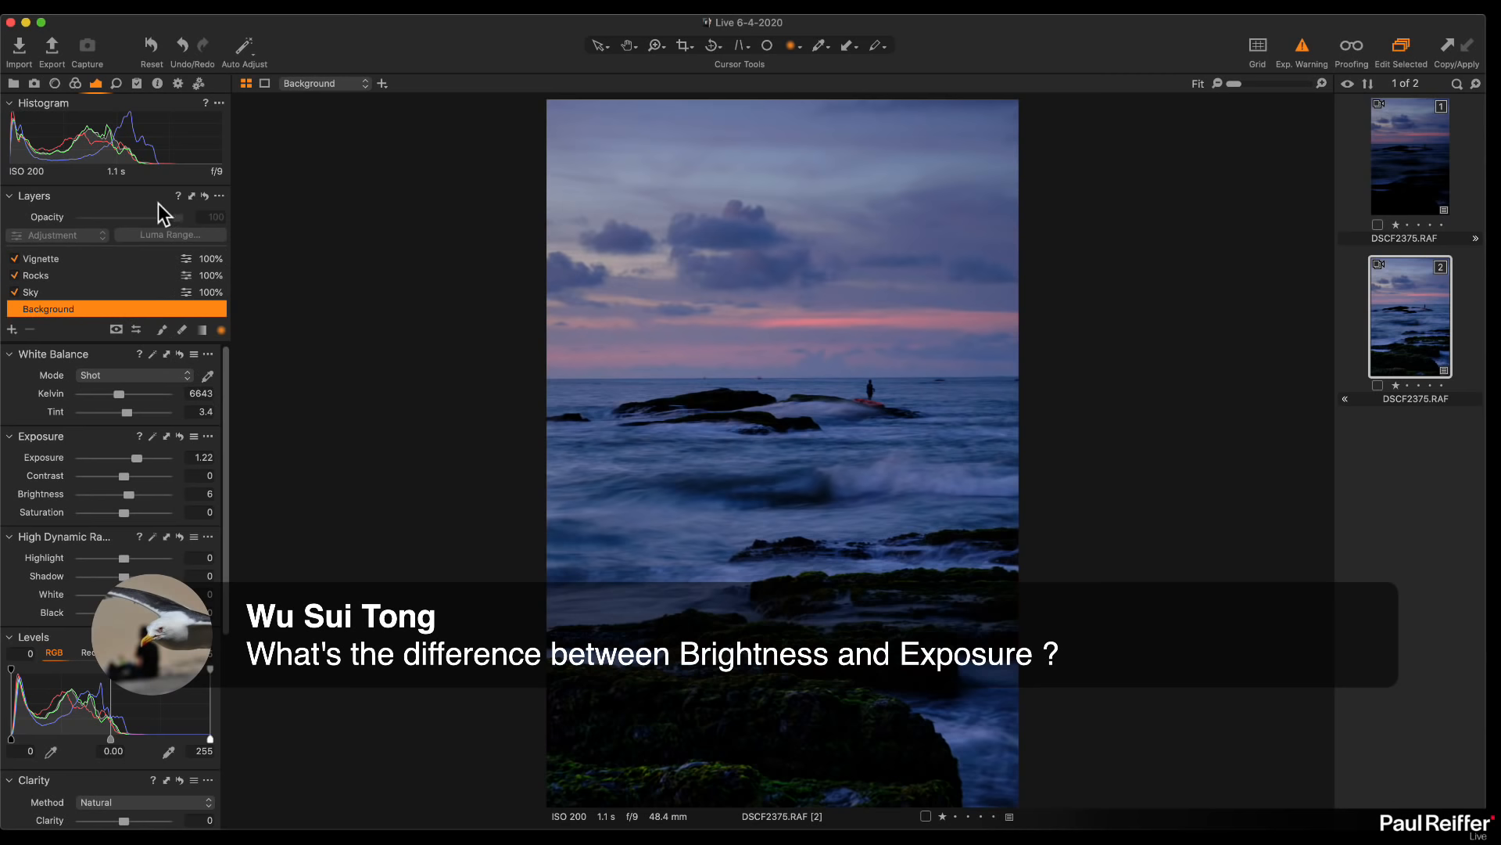
click(12, 329)
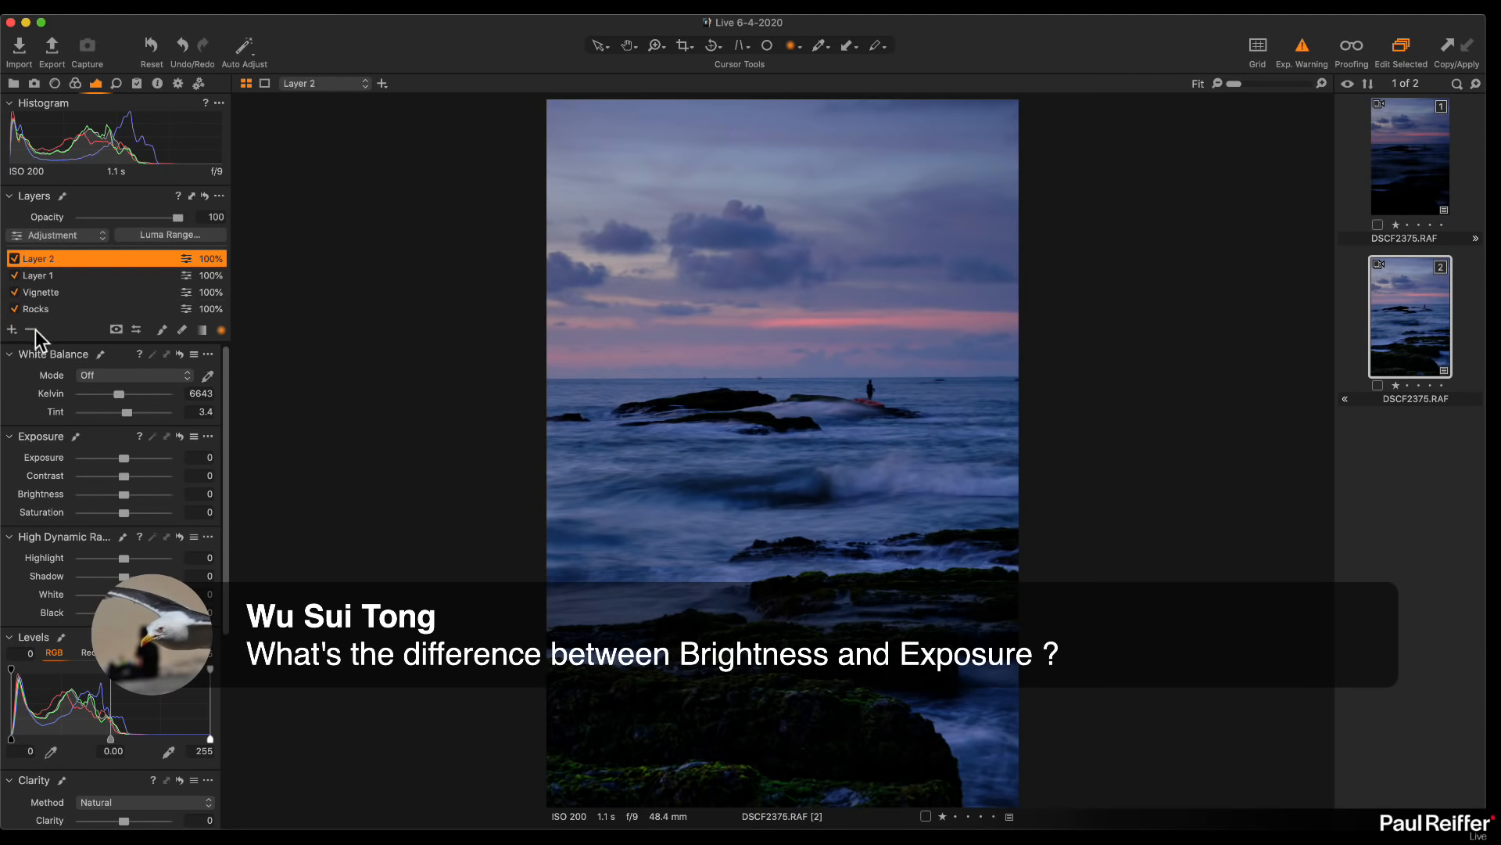
click(33, 330)
click(12, 329)
click(40, 260)
double_click(39, 261)
text(Brightness)
key(Return)
Add a new filled layer at the top of the stack and delete the empty Brightness layer beneath it
click(12, 329)
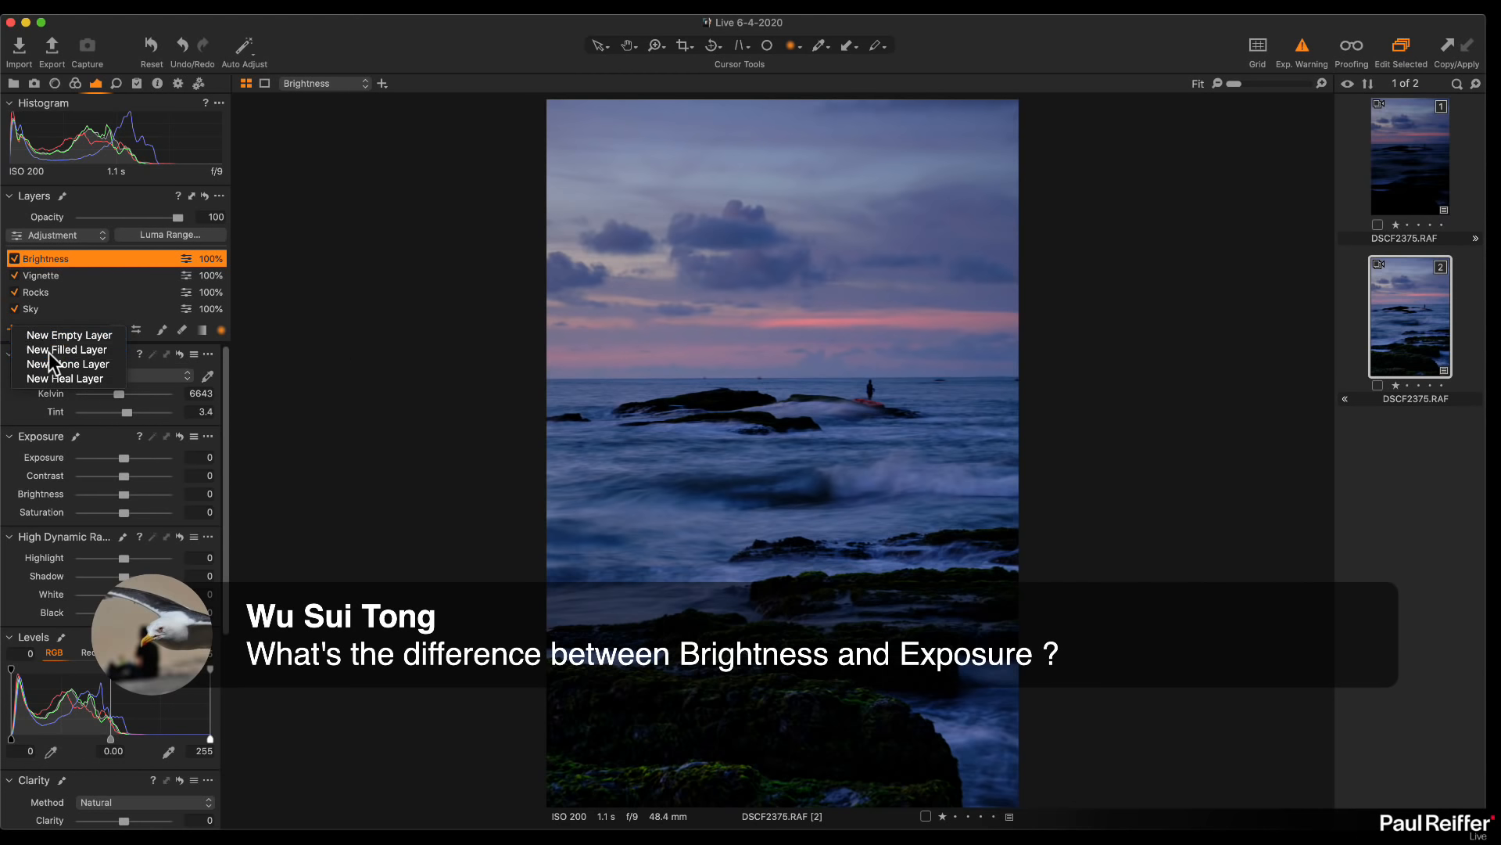
click(48, 350)
click(54, 279)
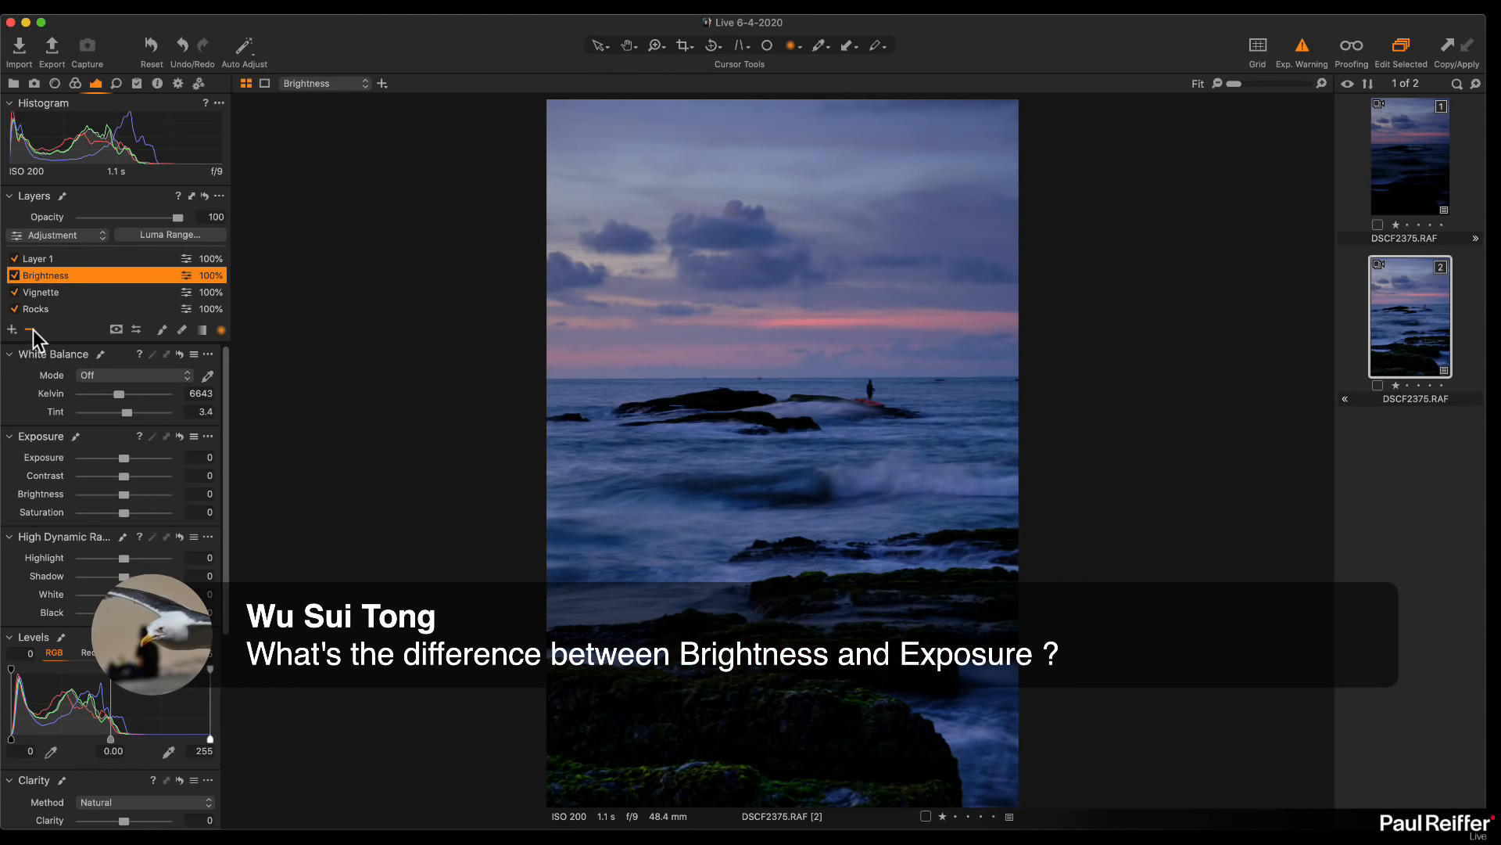
click(30, 329)
Add a second filled layer at the top of the stack and name it Exposure
click(12, 329)
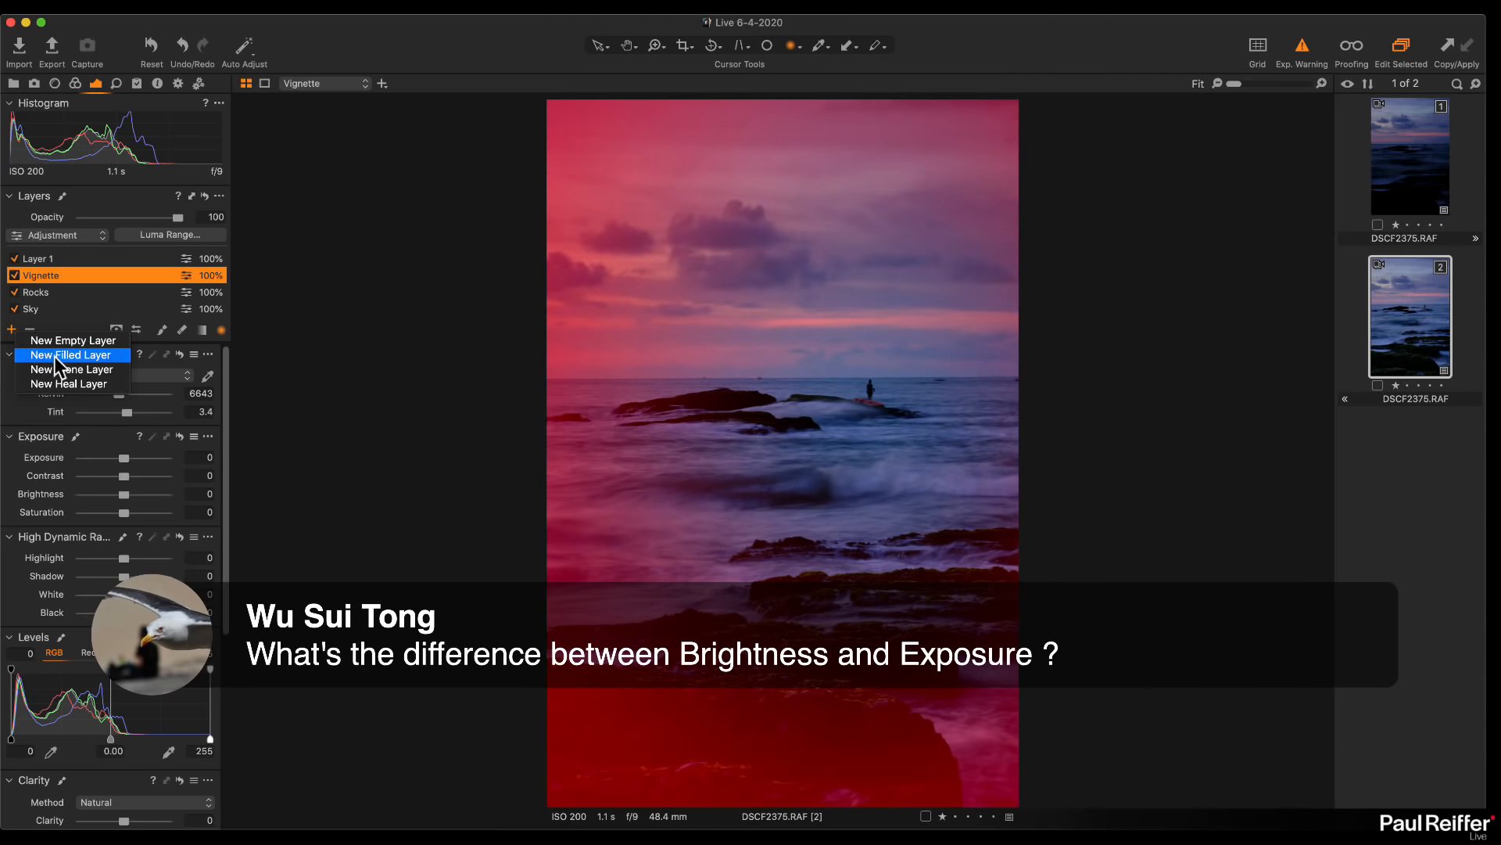
click(54, 353)
double_click(43, 261)
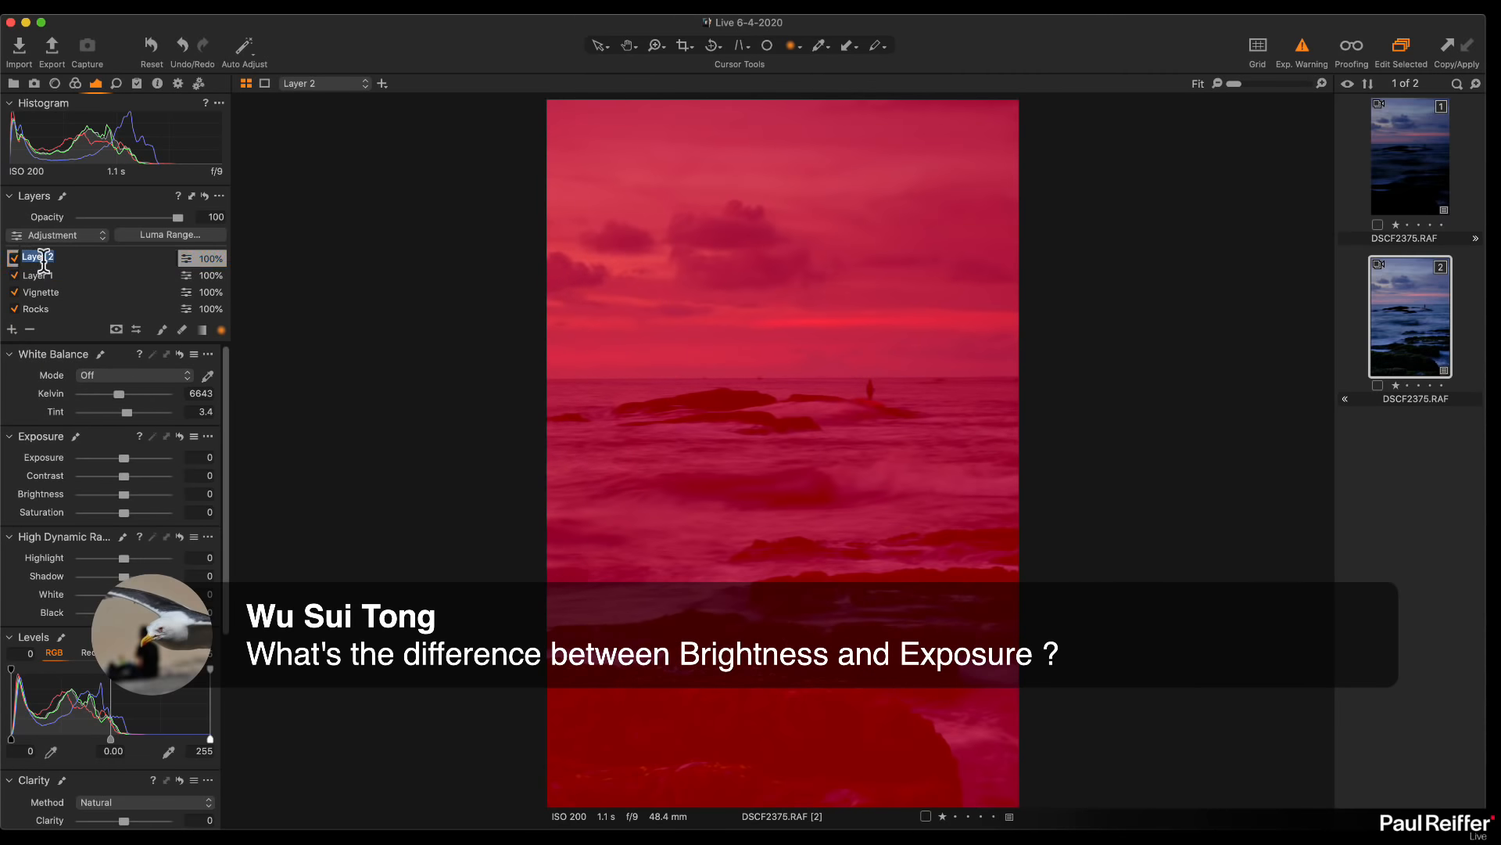
text(Exposure)
key(Return)
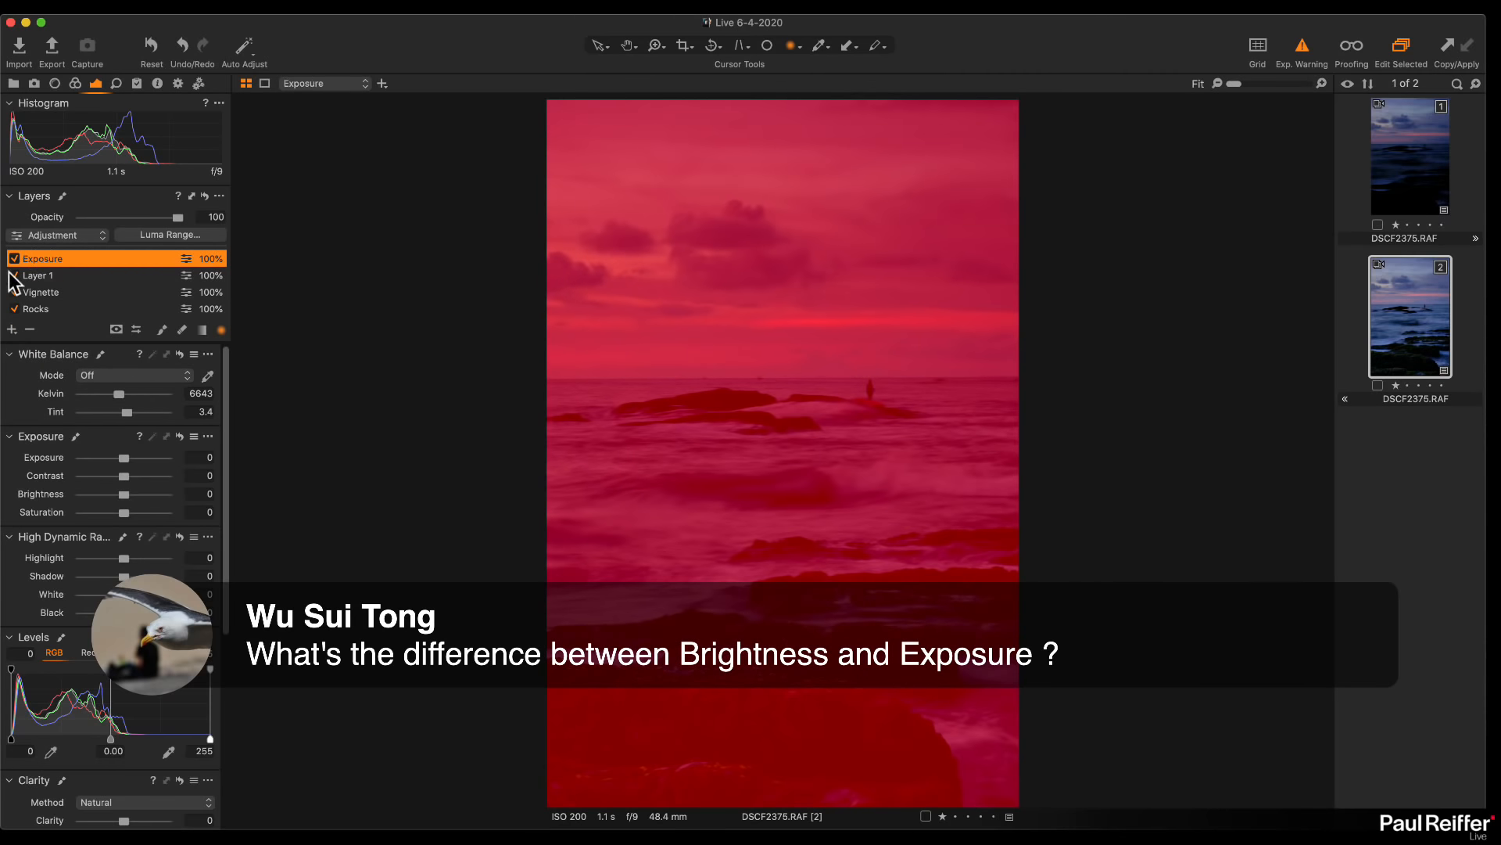
Rename the filled layer below Exposure as Brightness
double_click(40, 274)
text(Brightn)
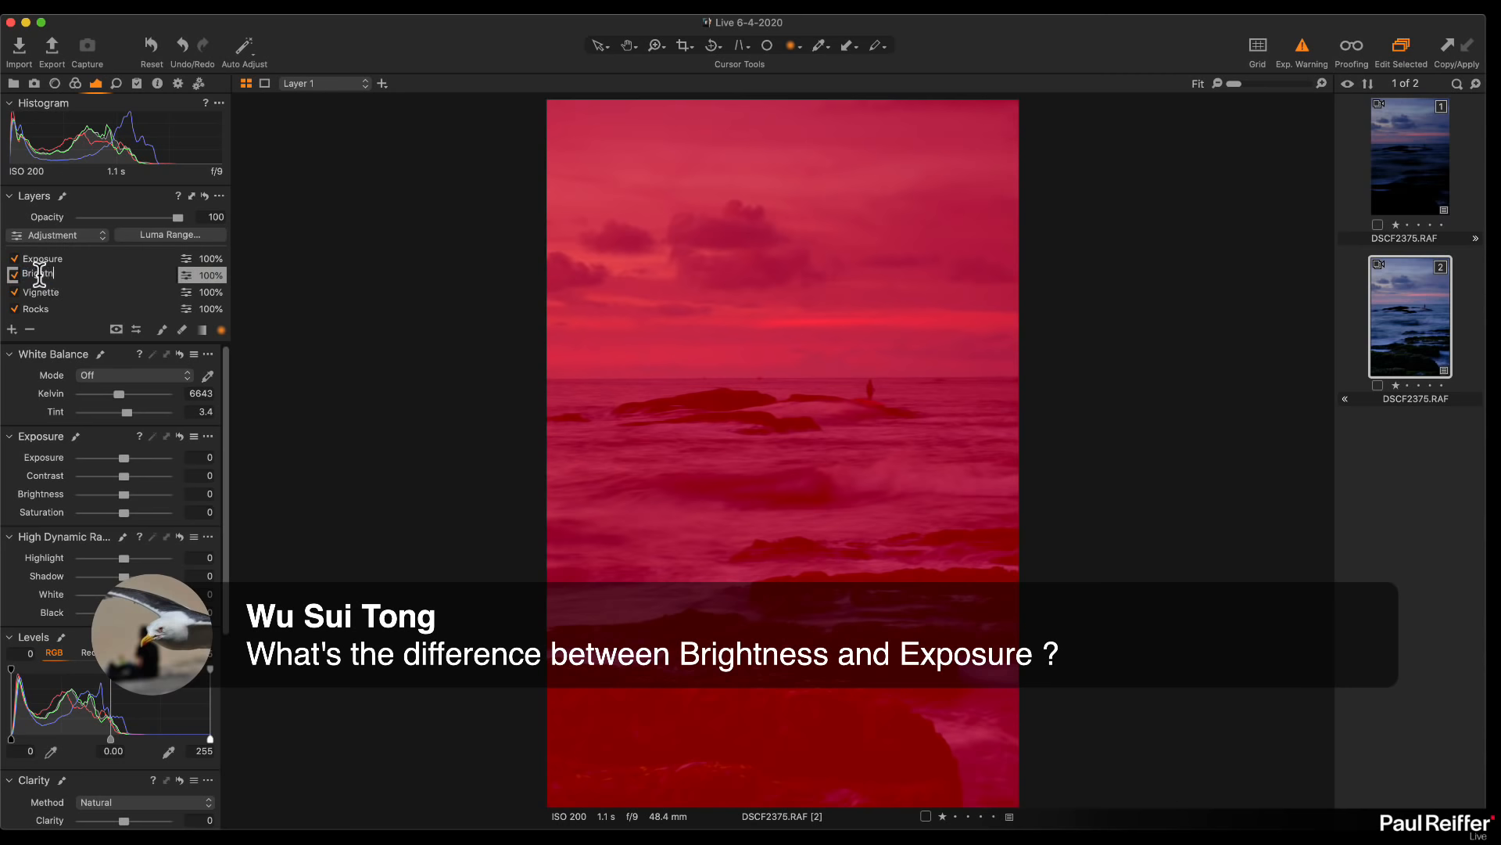
text(ess)
key(Return)
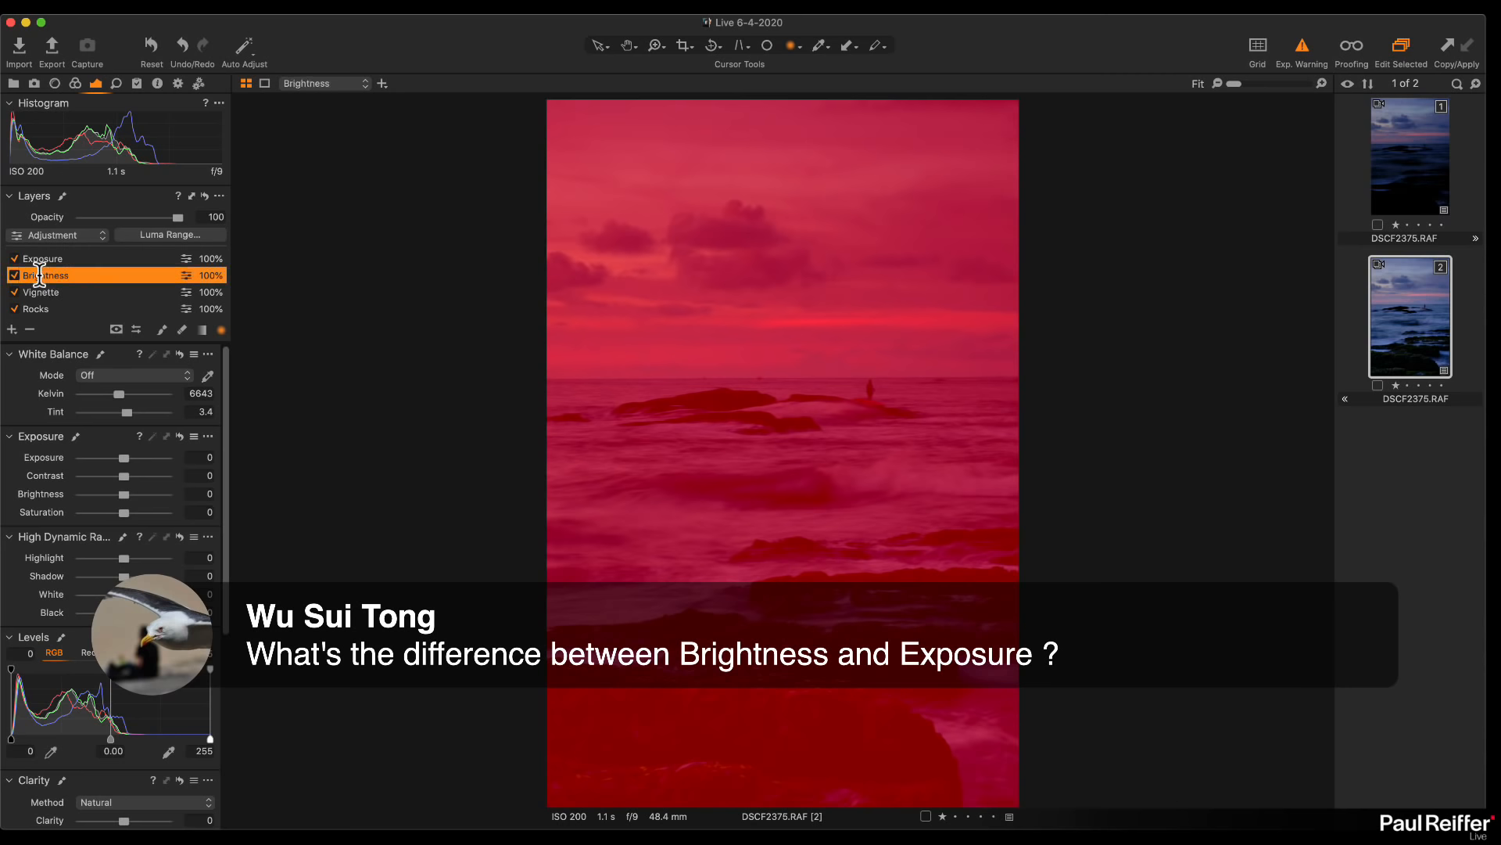
Try an exposure of 0.95 on the Exposure layer to watch the histogram shift, and reset it
click(124, 261)
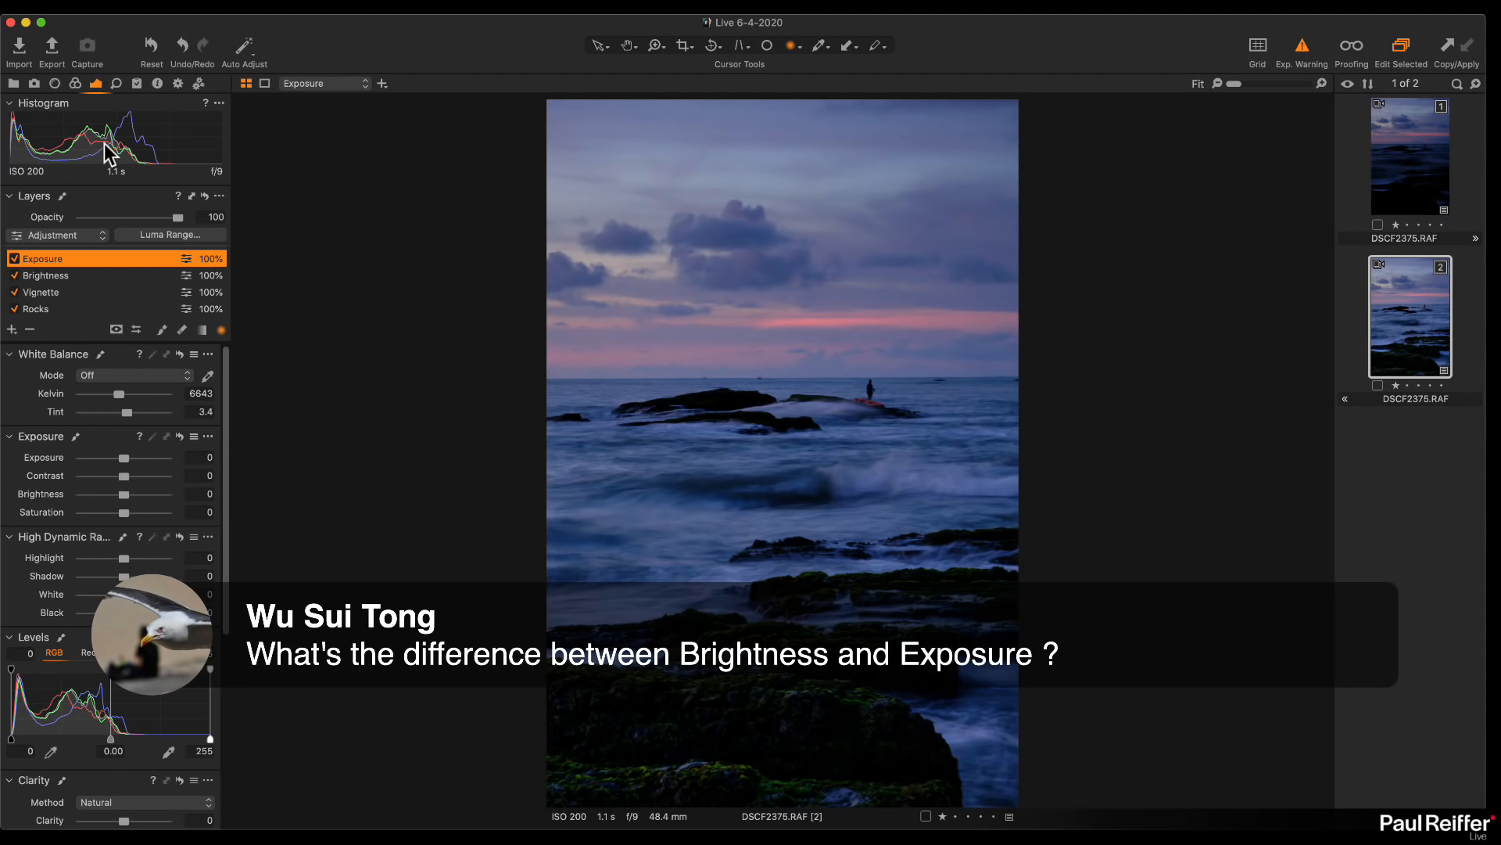
drag(125, 457, 126, 460)
mouse_move(133, 463)
mouse_down()
mouse_move(117, 463)
mouse_move(134, 462)
mouse_up()
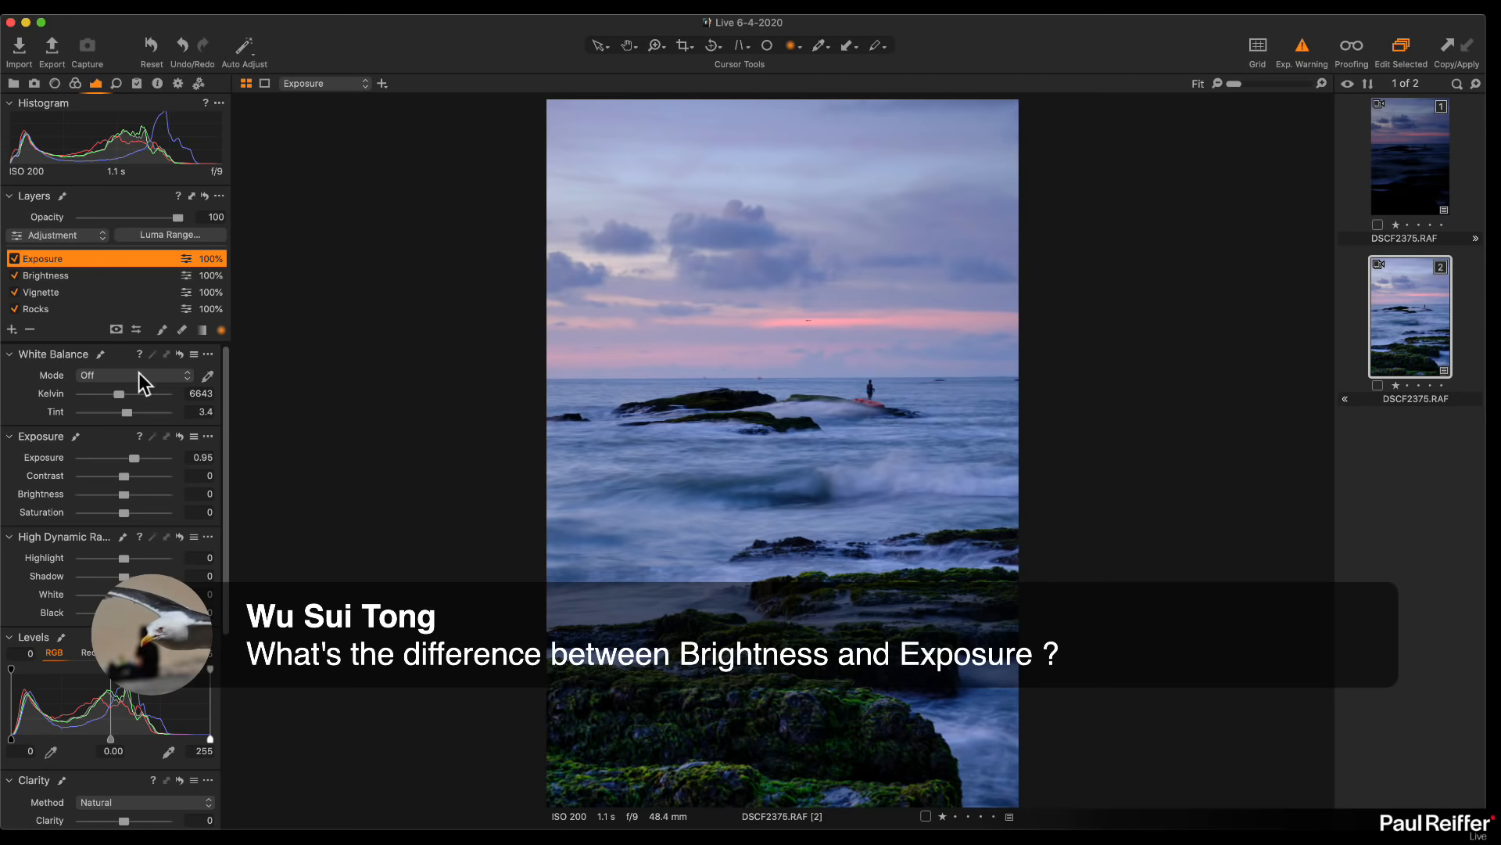
drag(133, 458, 132, 457)
double_click(132, 458)
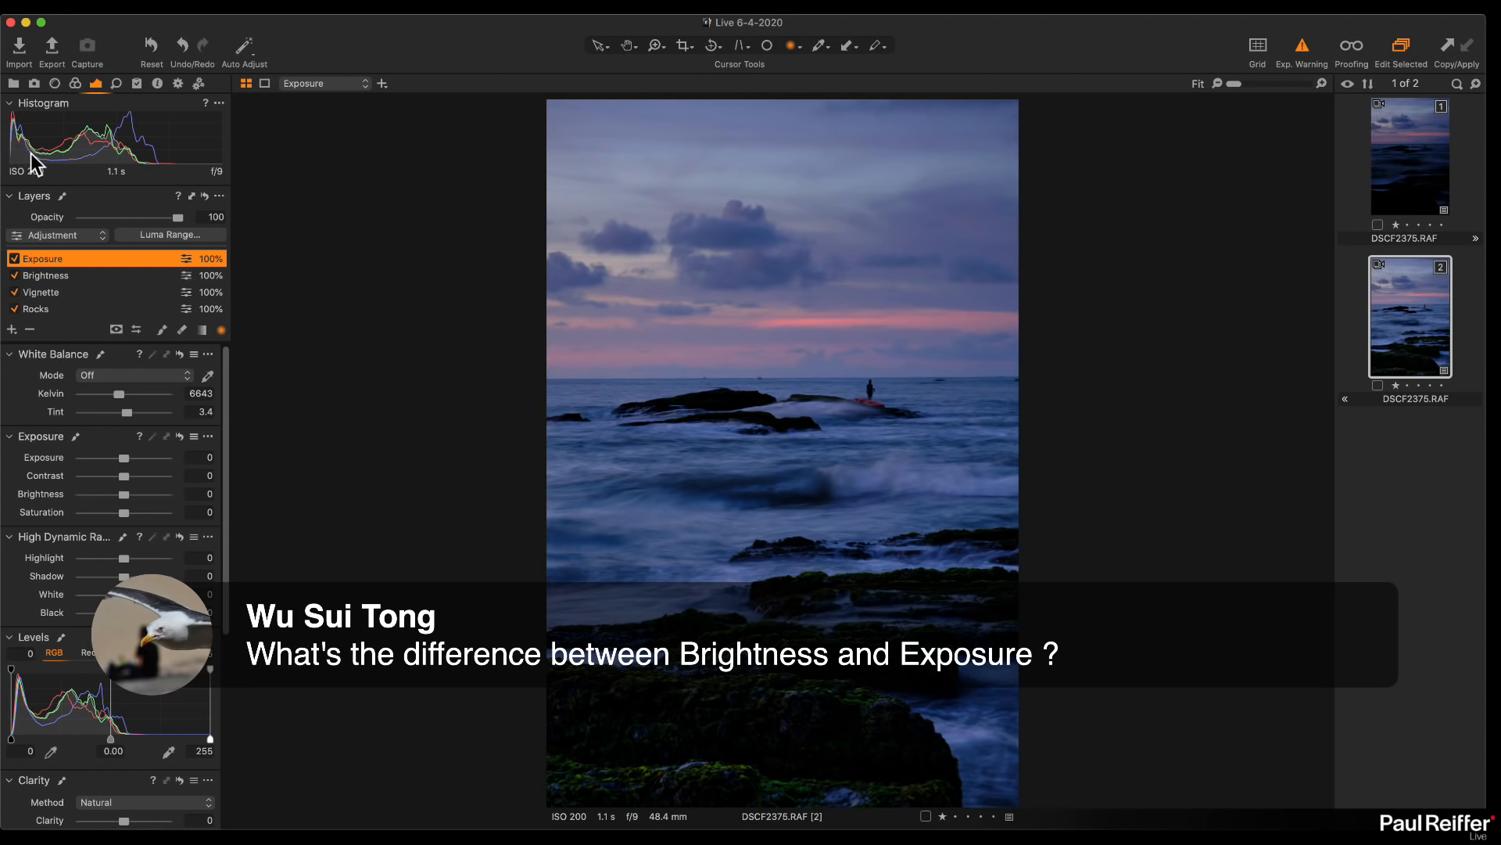
Compare exposures of 2.11 and -0.61 on the Exposure layer, and reset the exposure
drag(122, 456, 146, 460)
click(138, 459)
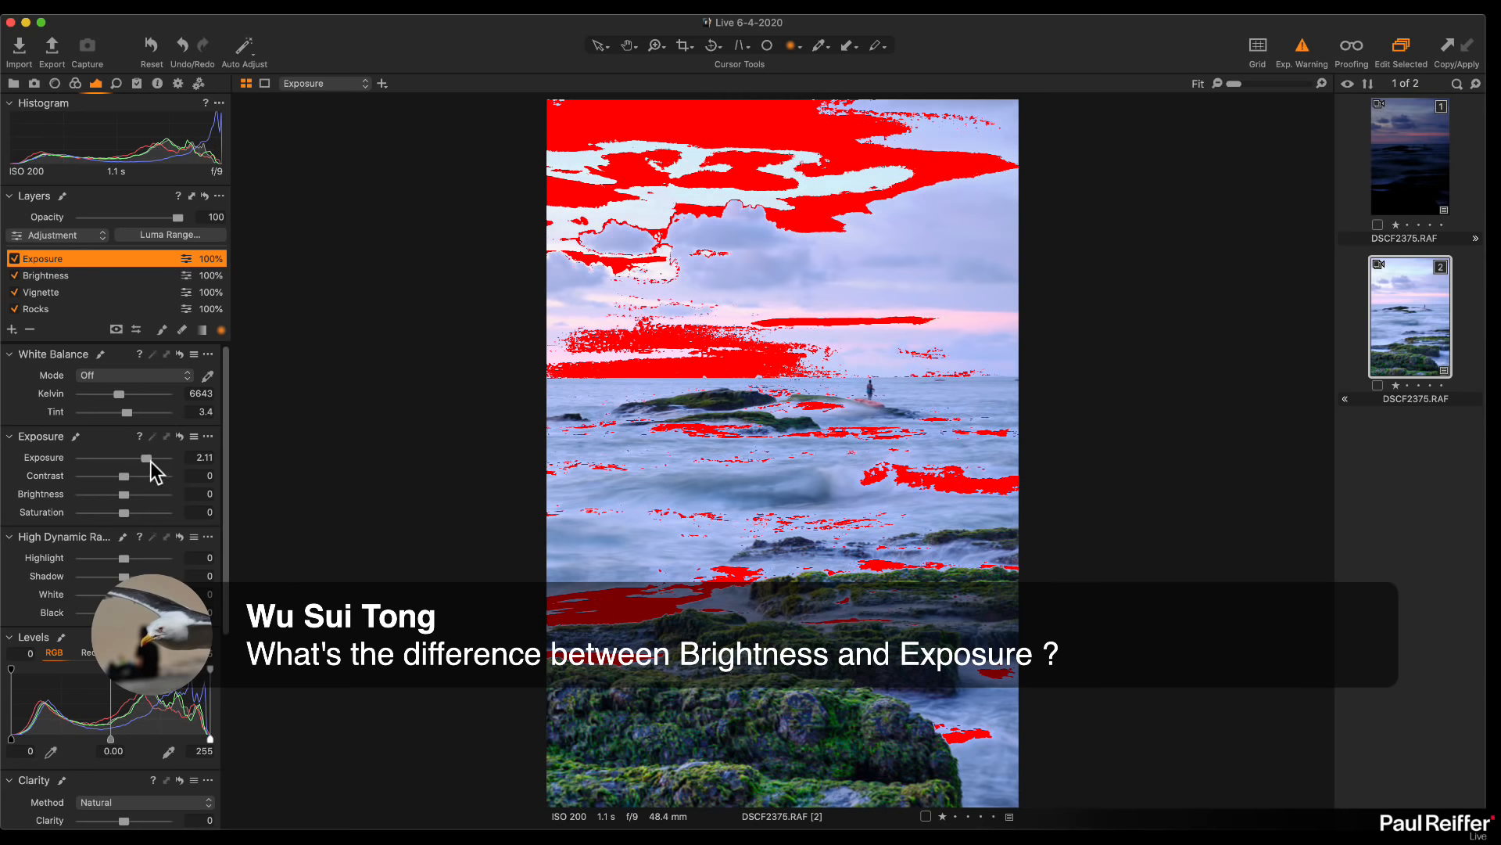
drag(145, 457, 116, 465)
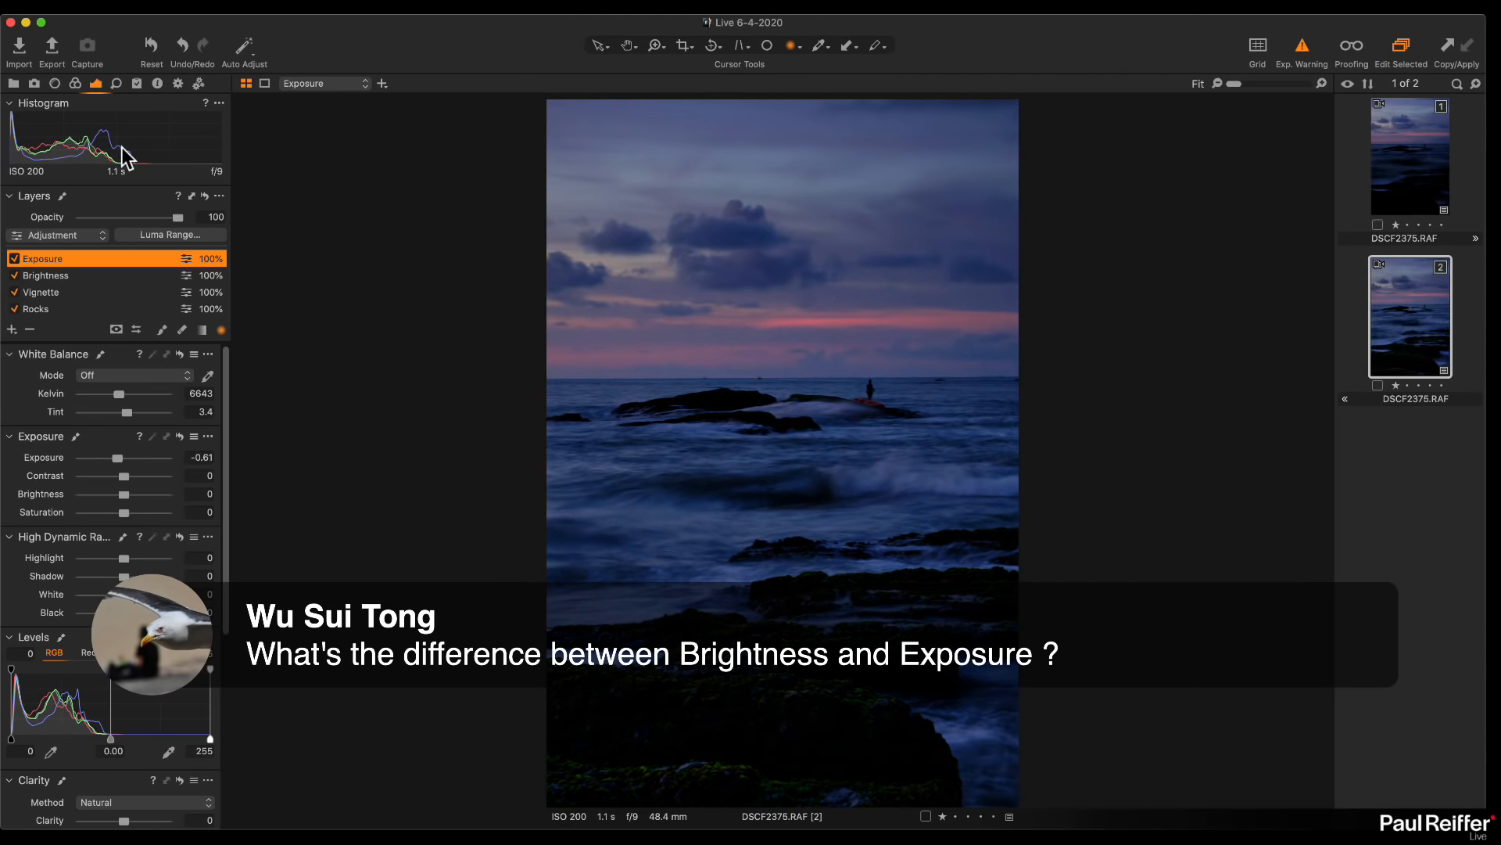
double_click(119, 458)
Try brightness values of 50, -18 and 6 on the Brightness layer to compare the histogram, and leave it at 50
click(27, 274)
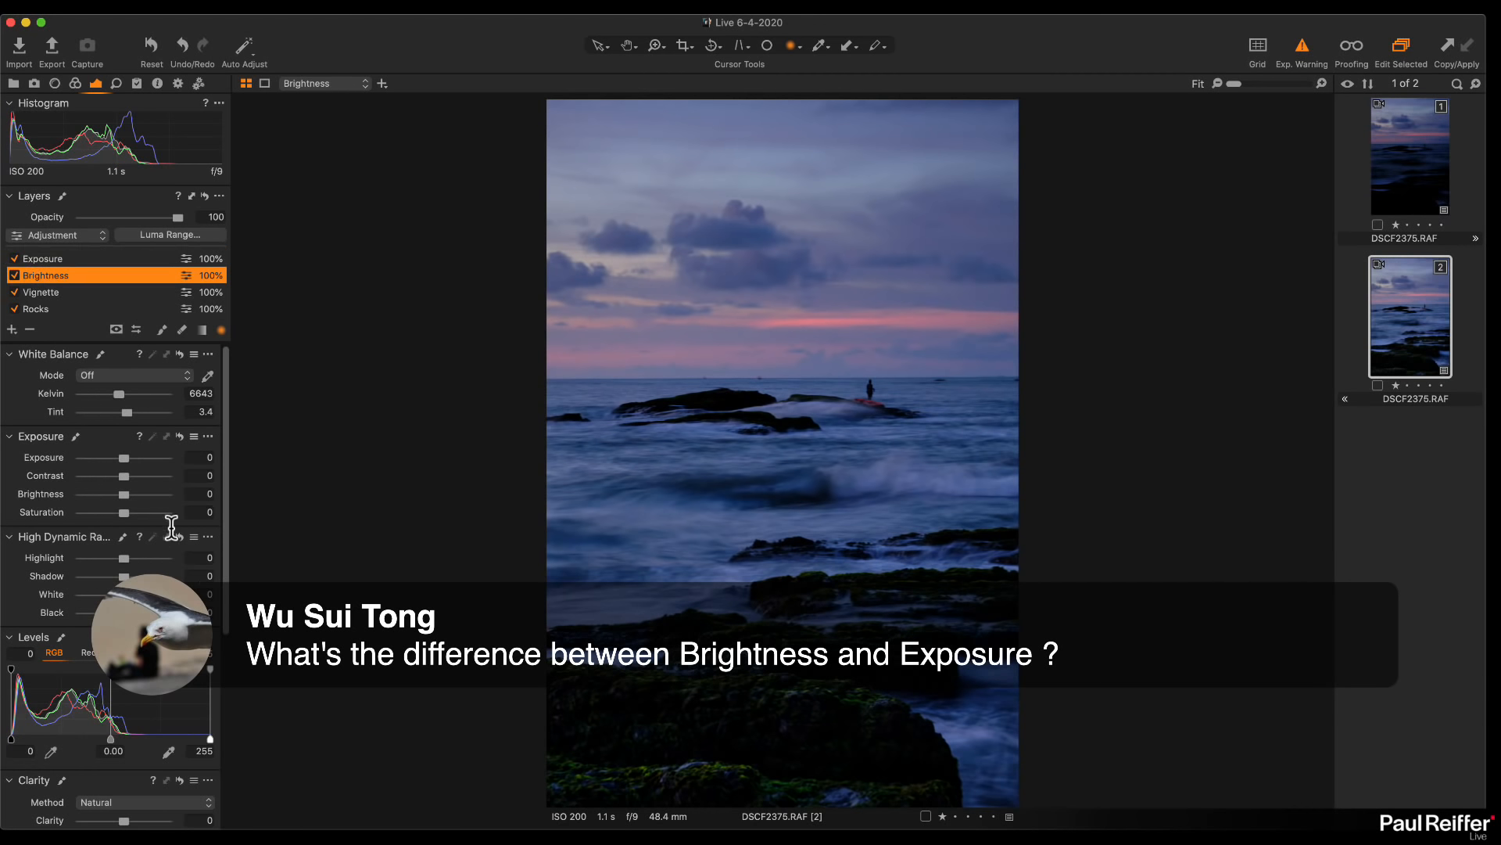
drag(123, 495, 178, 503)
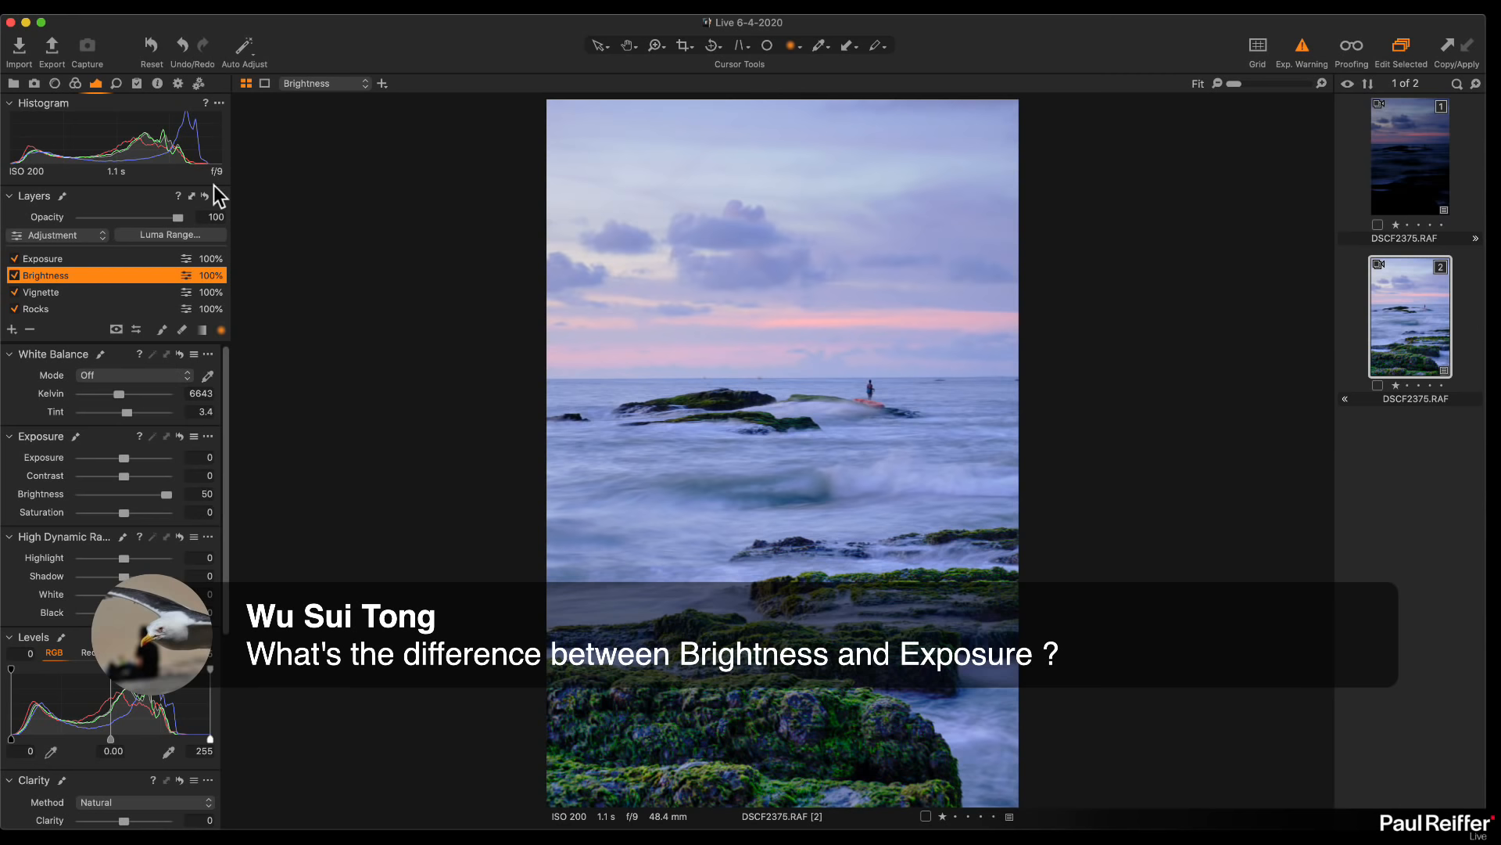
drag(166, 497, 108, 497)
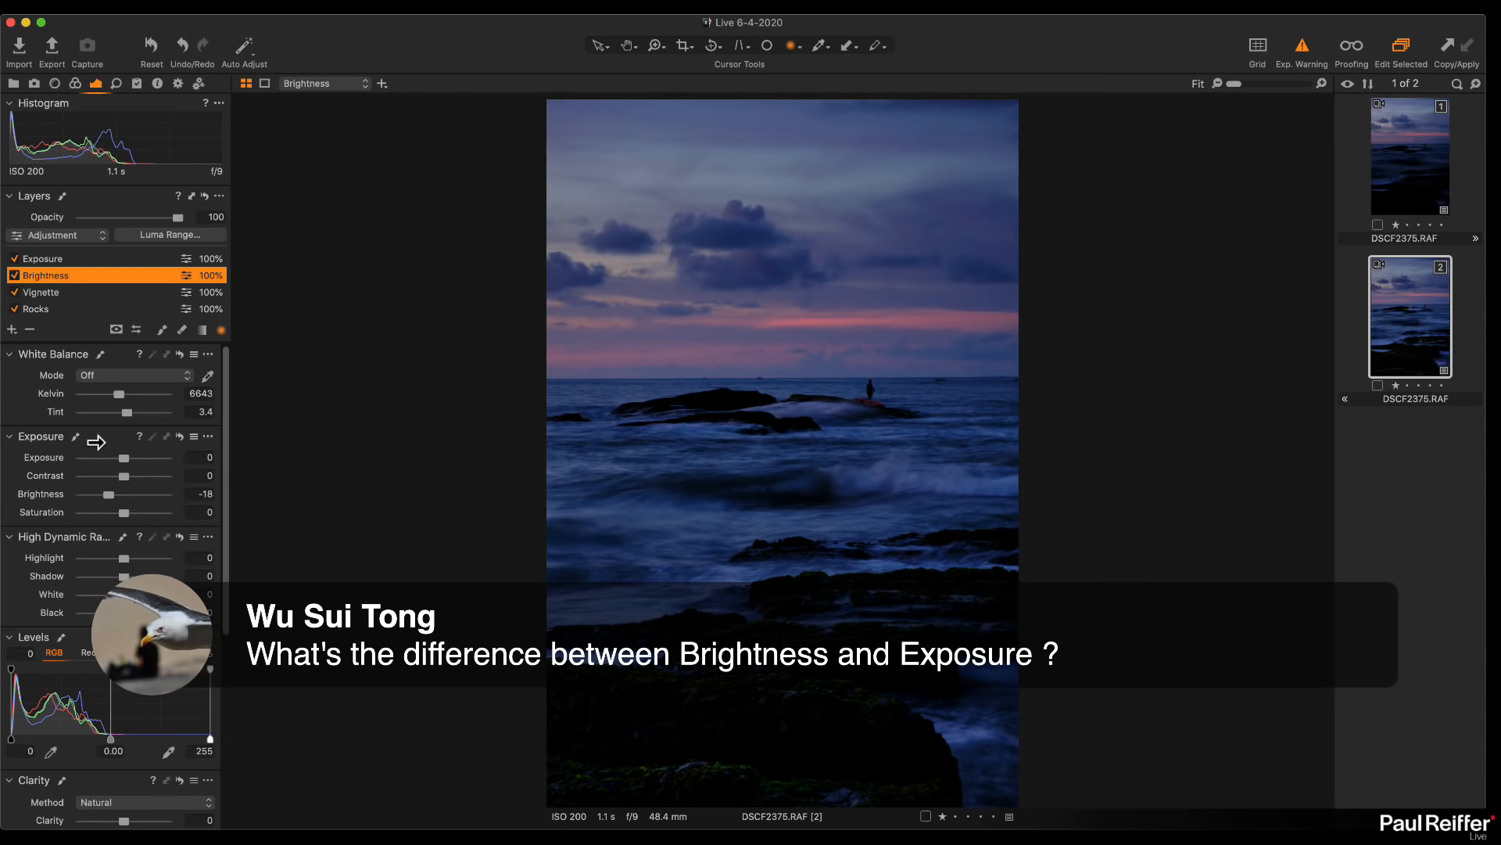
drag(110, 497, 122, 496)
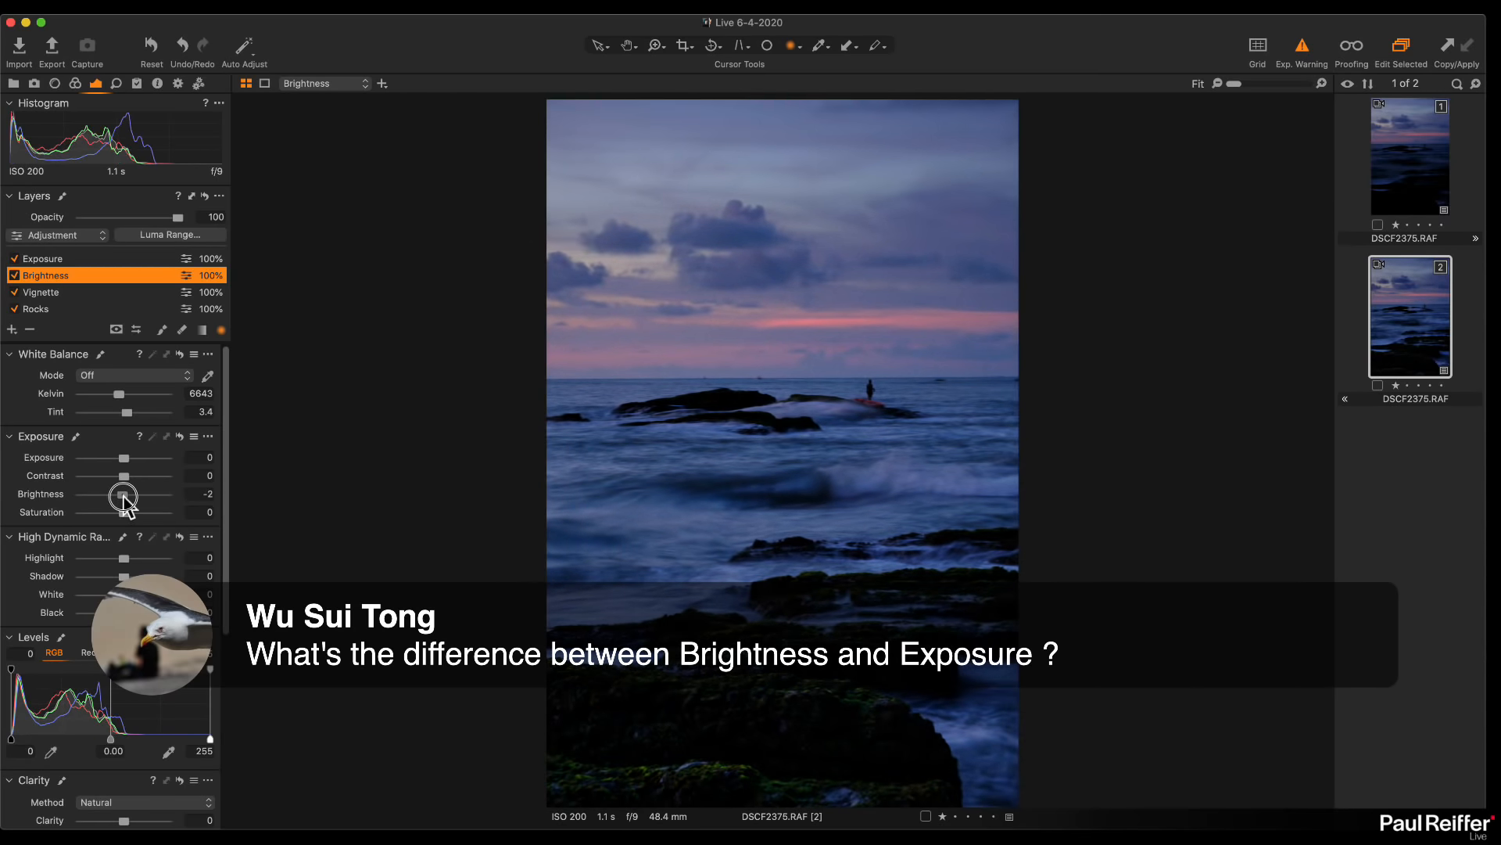
drag(123, 496, 169, 496)
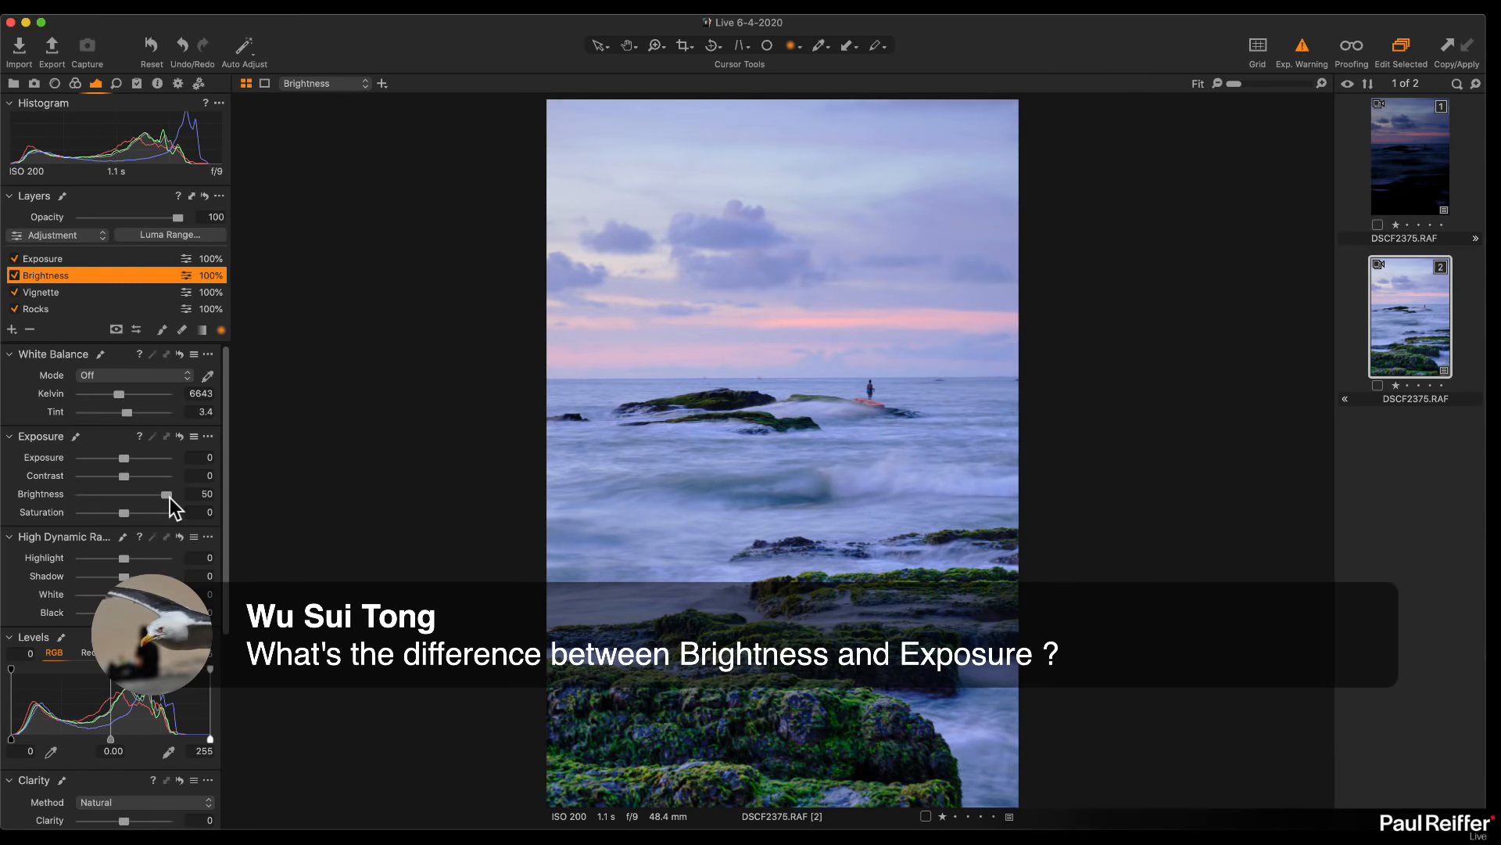
drag(167, 495, 129, 497)
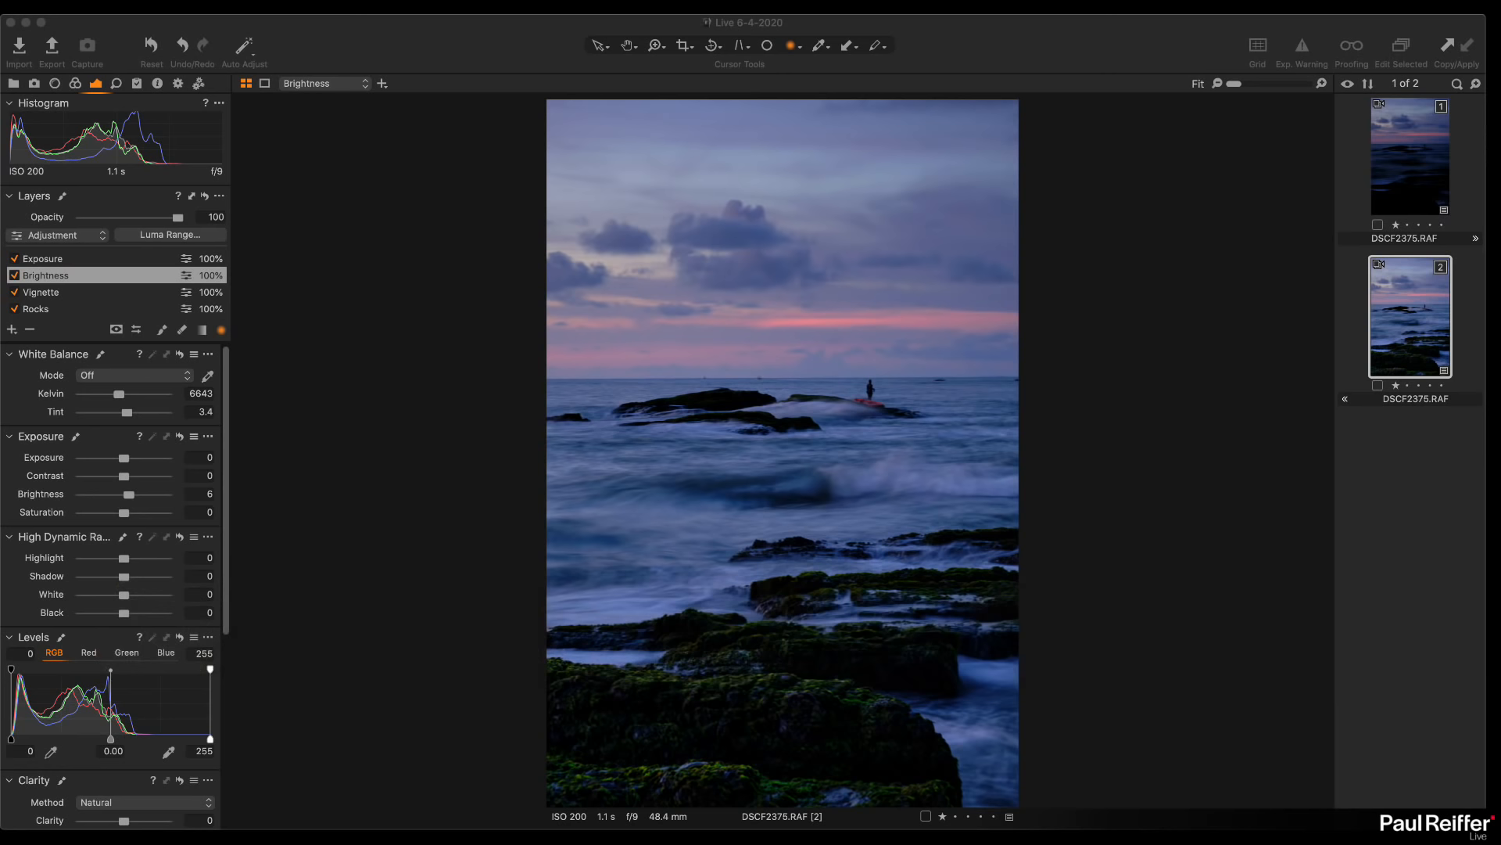
drag(129, 494, 171, 496)
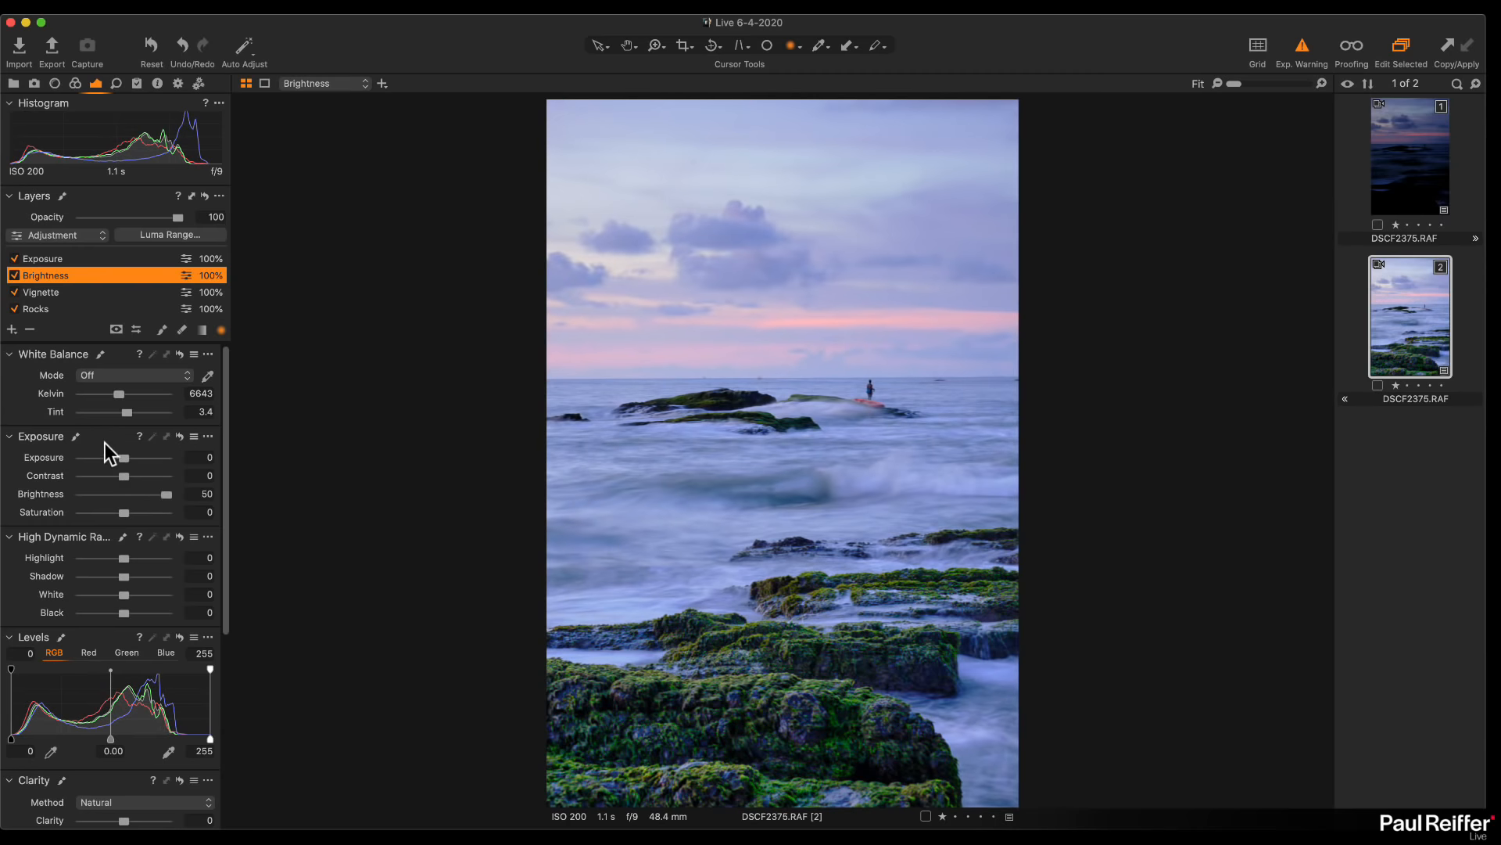
Raise the Exposure layer's exposure to 2.12, check it with the exposure warning off and on, and lower it to 1.87
click(50, 259)
drag(128, 457, 147, 458)
click(1301, 45)
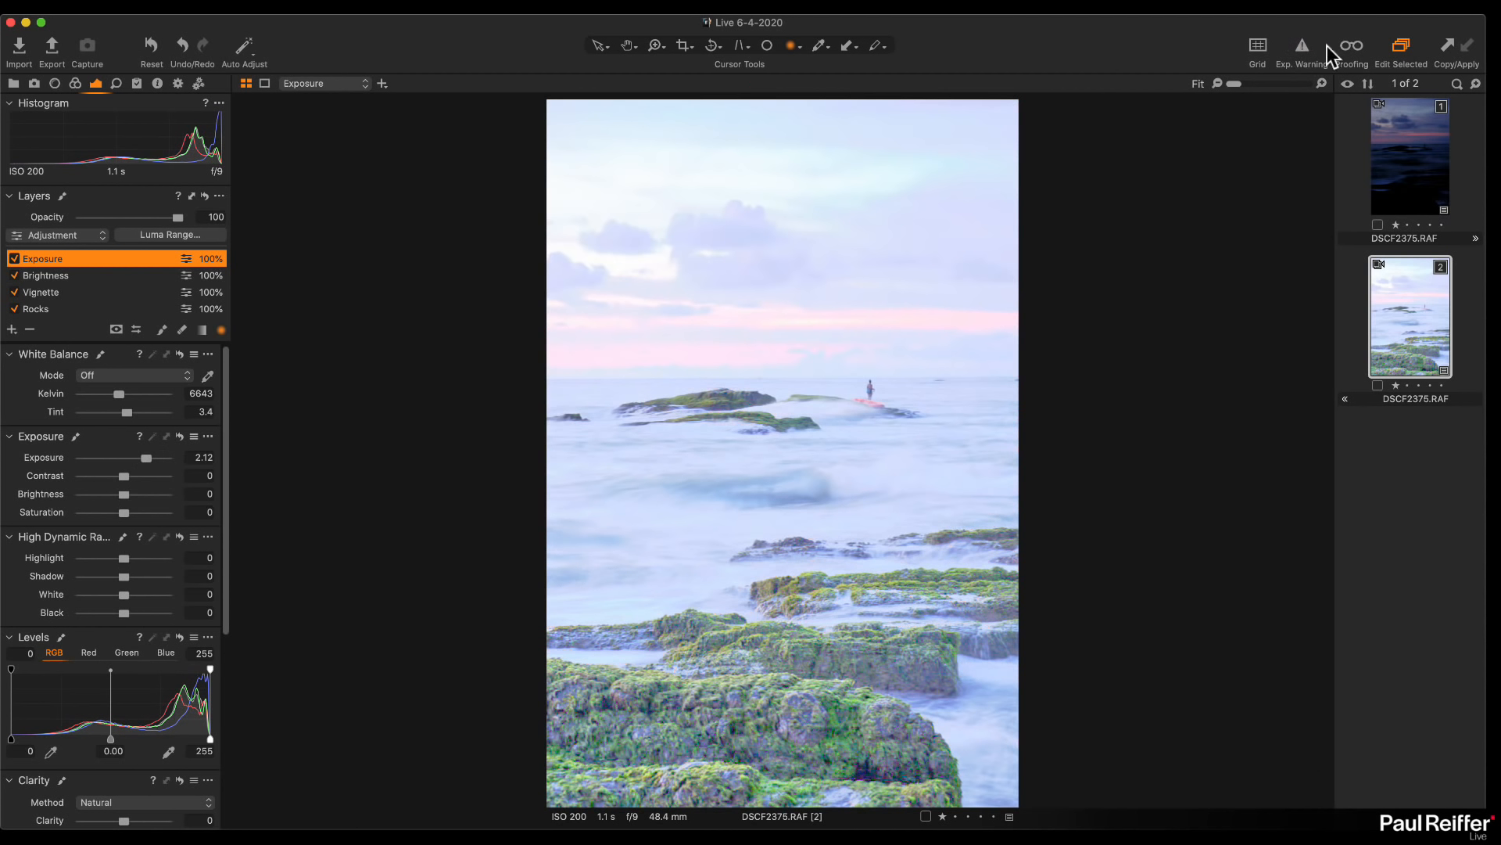
click(1302, 49)
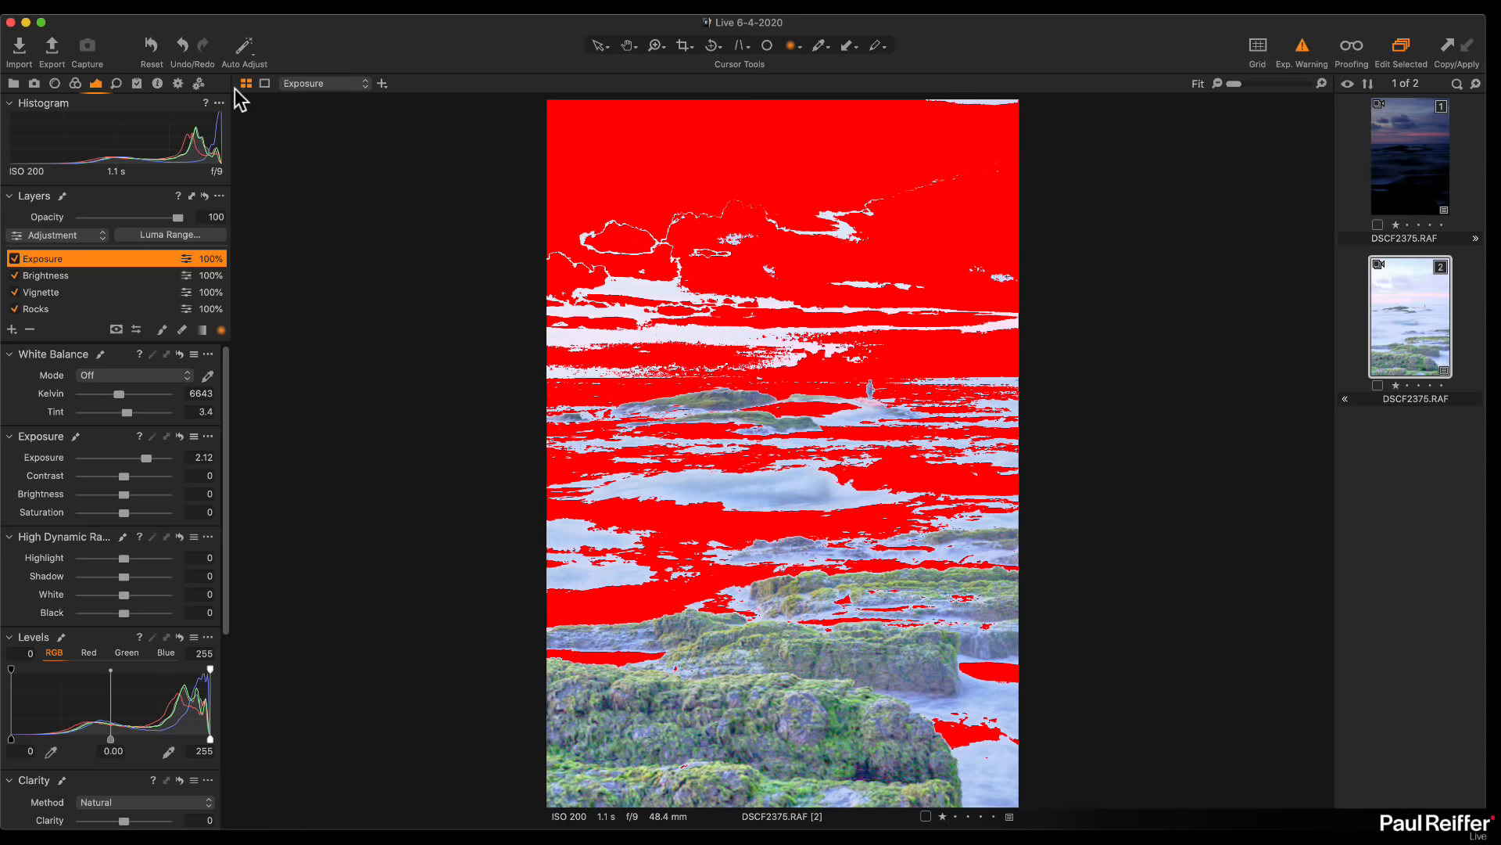
drag(147, 458, 141, 462)
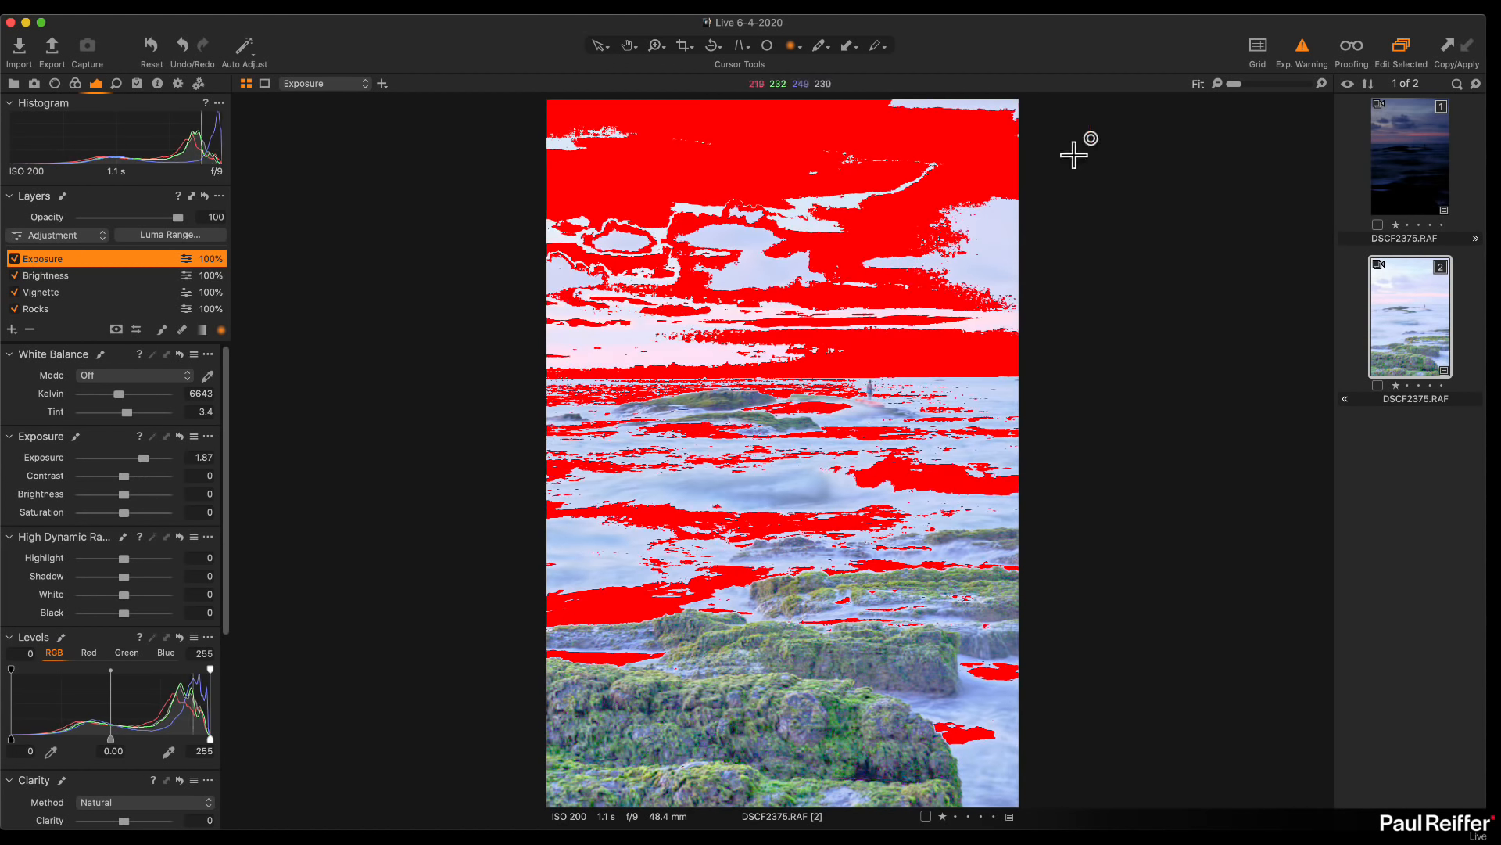
Compare the photo with the Exposure layer enabled and disabled, and disable both the Exposure and Brightness layers
click(14, 259)
click(39, 274)
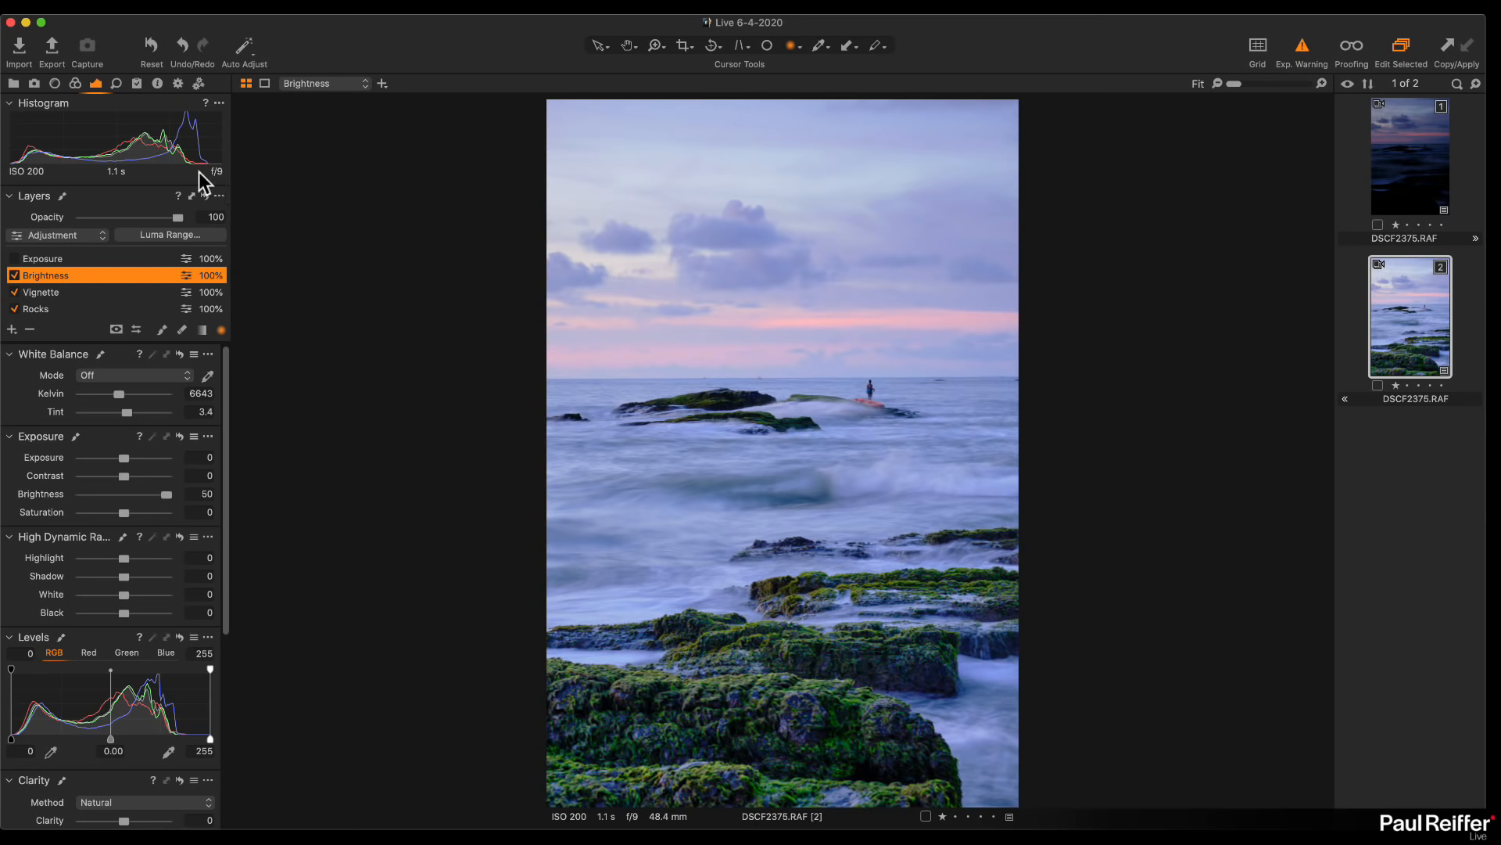
click(13, 259)
click(13, 261)
click(13, 261)
click(14, 276)
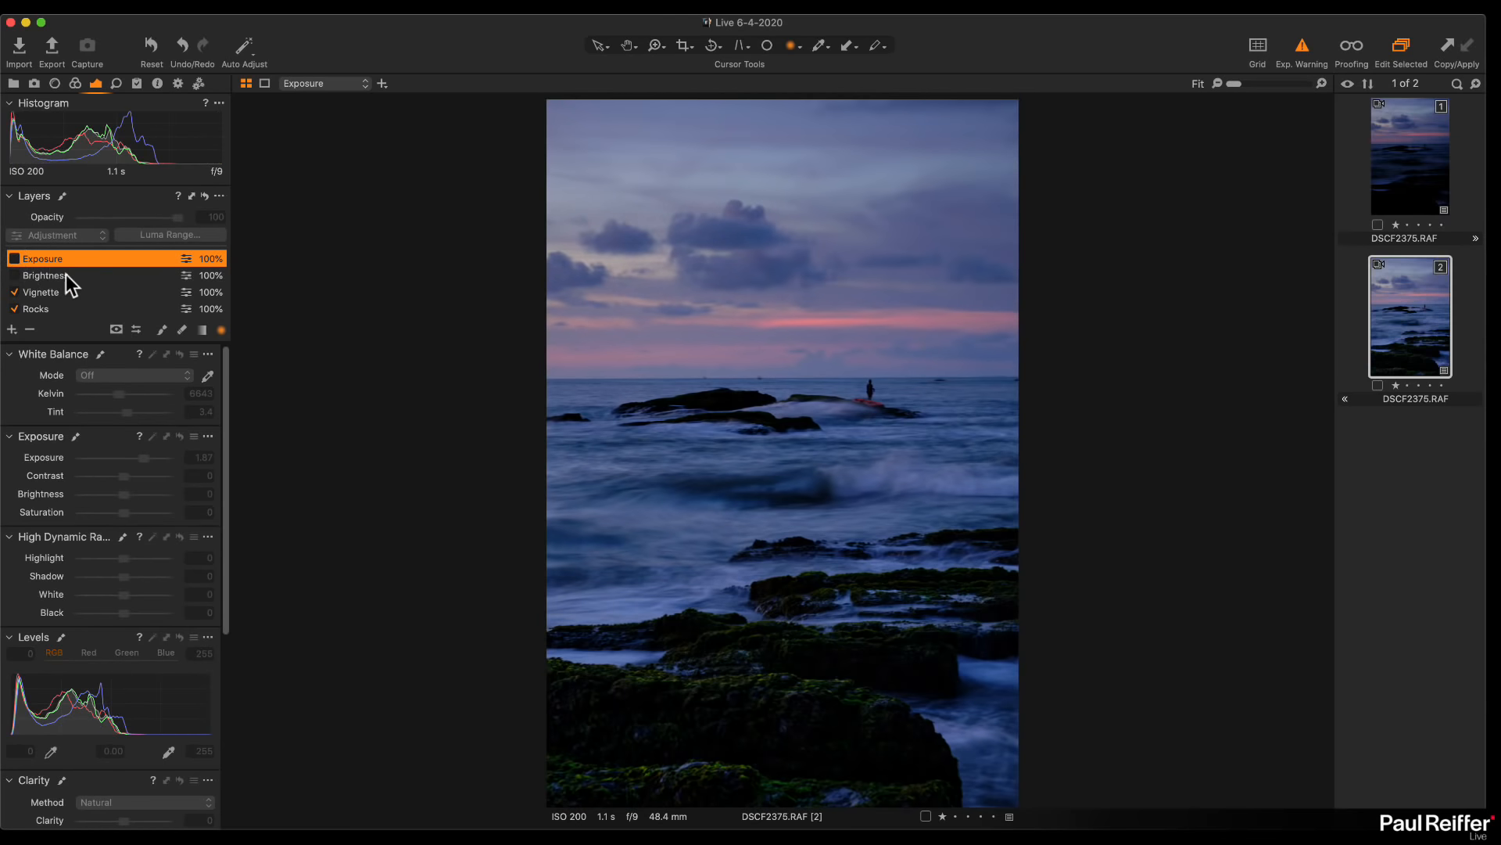
Raise the Background layer's exposure to 1.69 and its brightness to 12
click(114, 292)
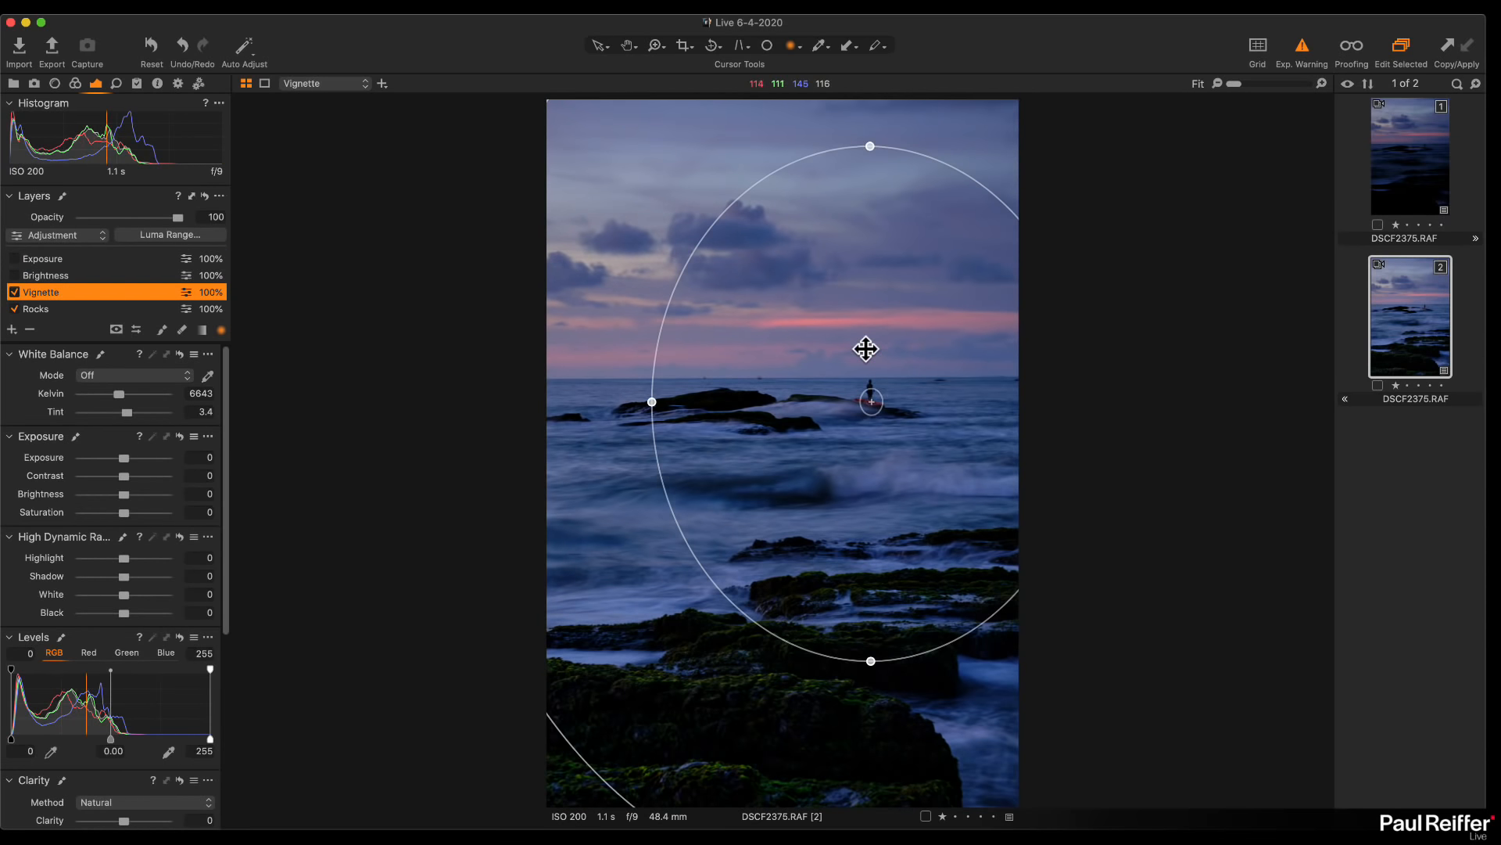
scroll(81, 299, down, 2)
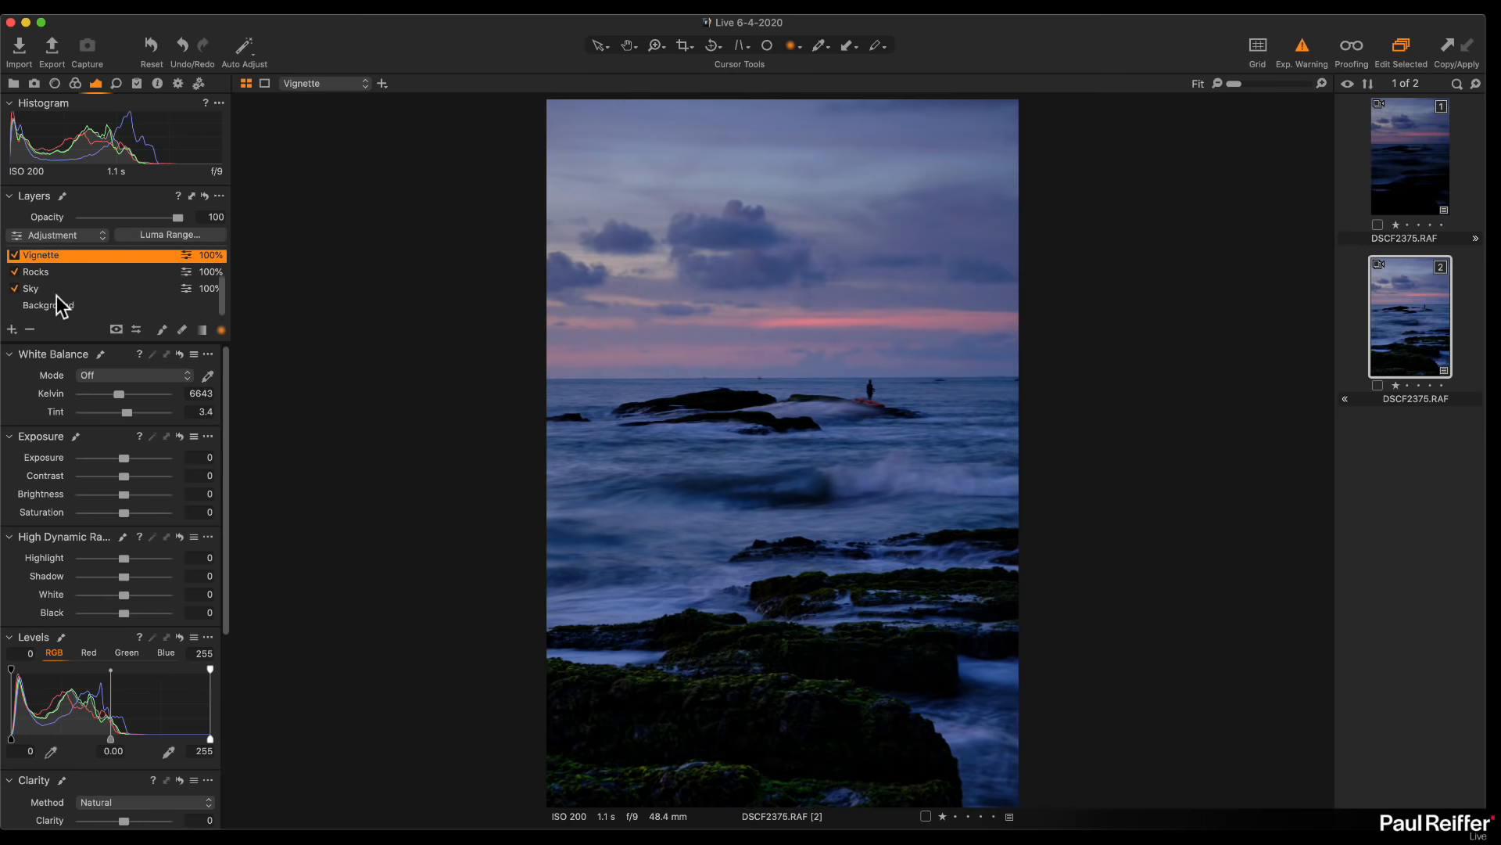
click(66, 308)
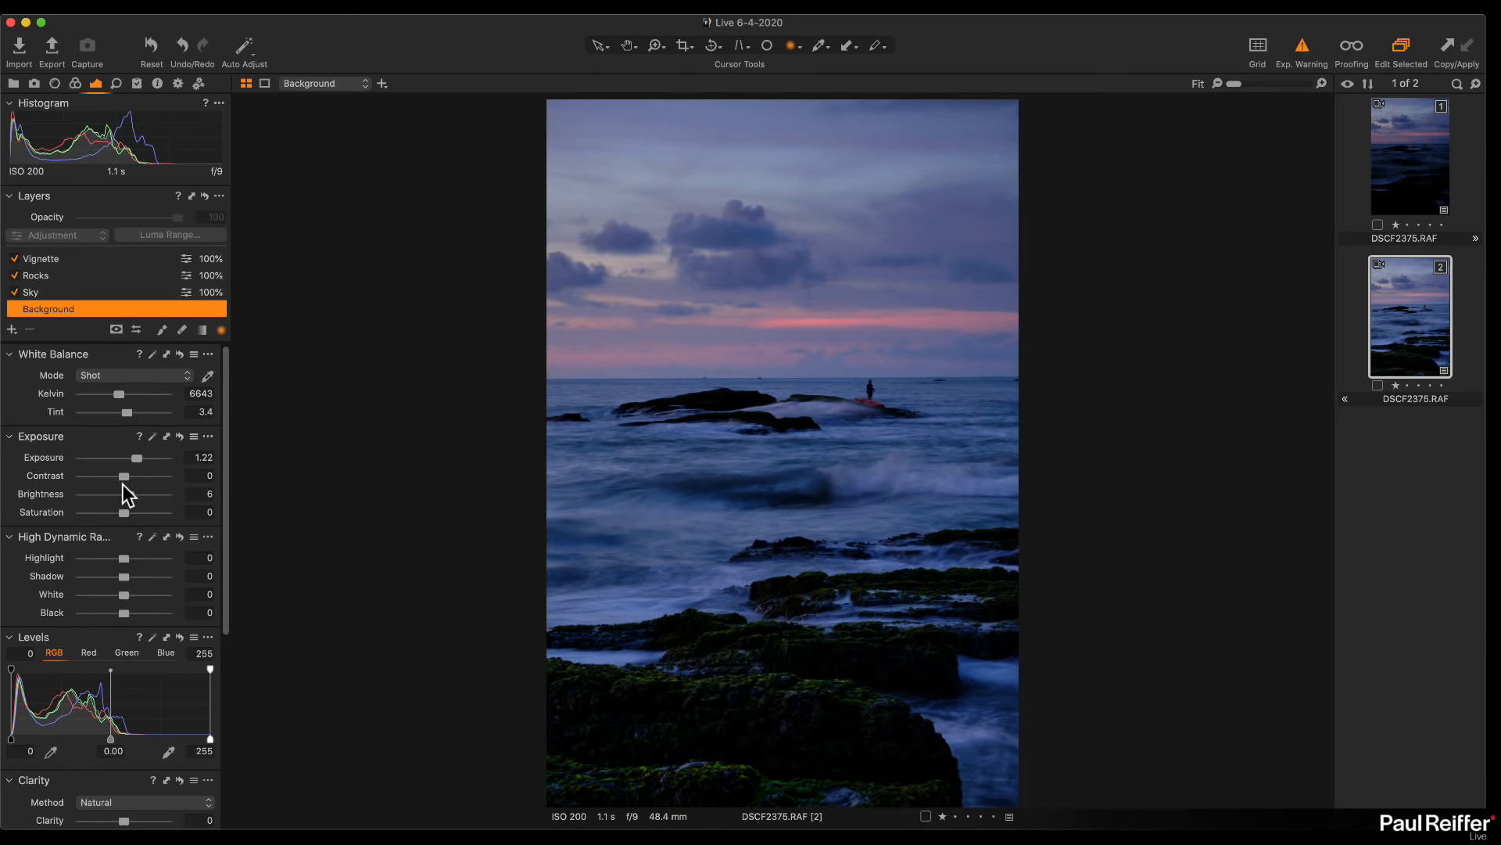
drag(131, 495, 140, 458)
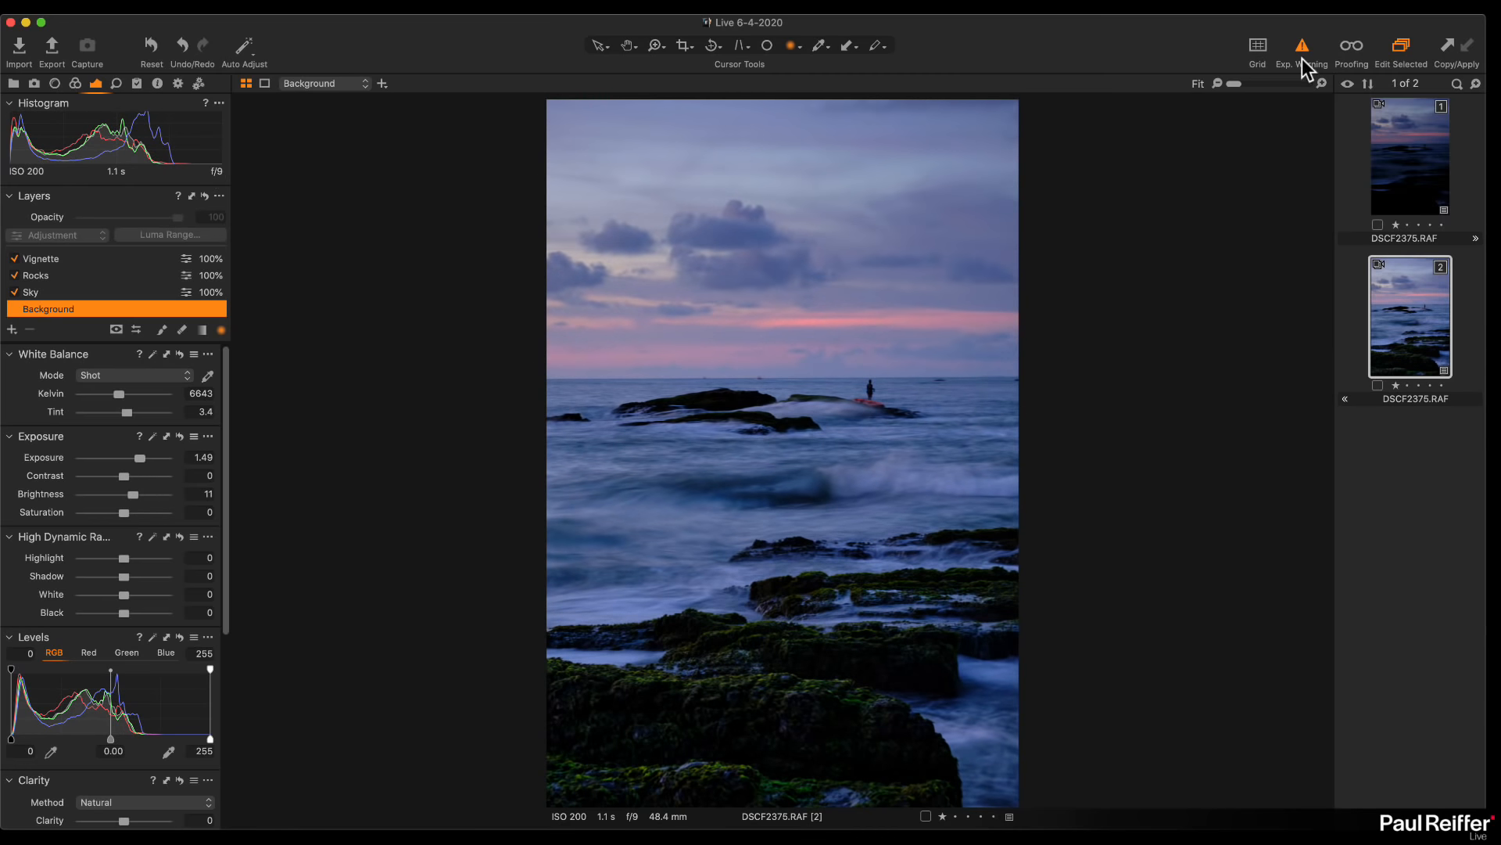
drag(139, 462, 141, 459)
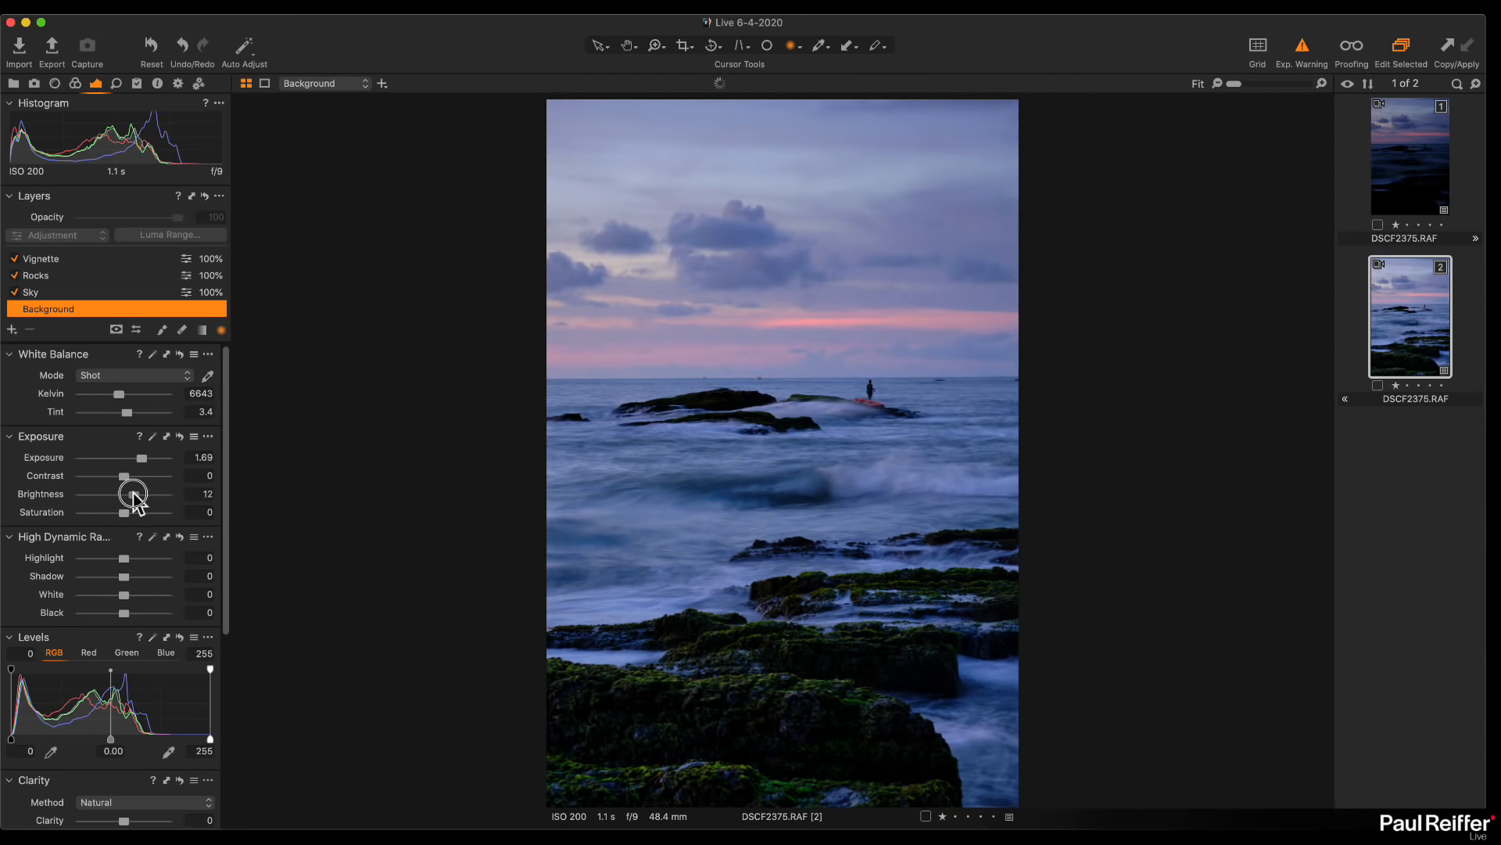
Set the Vignette layer's exposure to -0.82, and fine-tune the Background layer to an exposure of 1.38 and brightness of 11
click(54, 258)
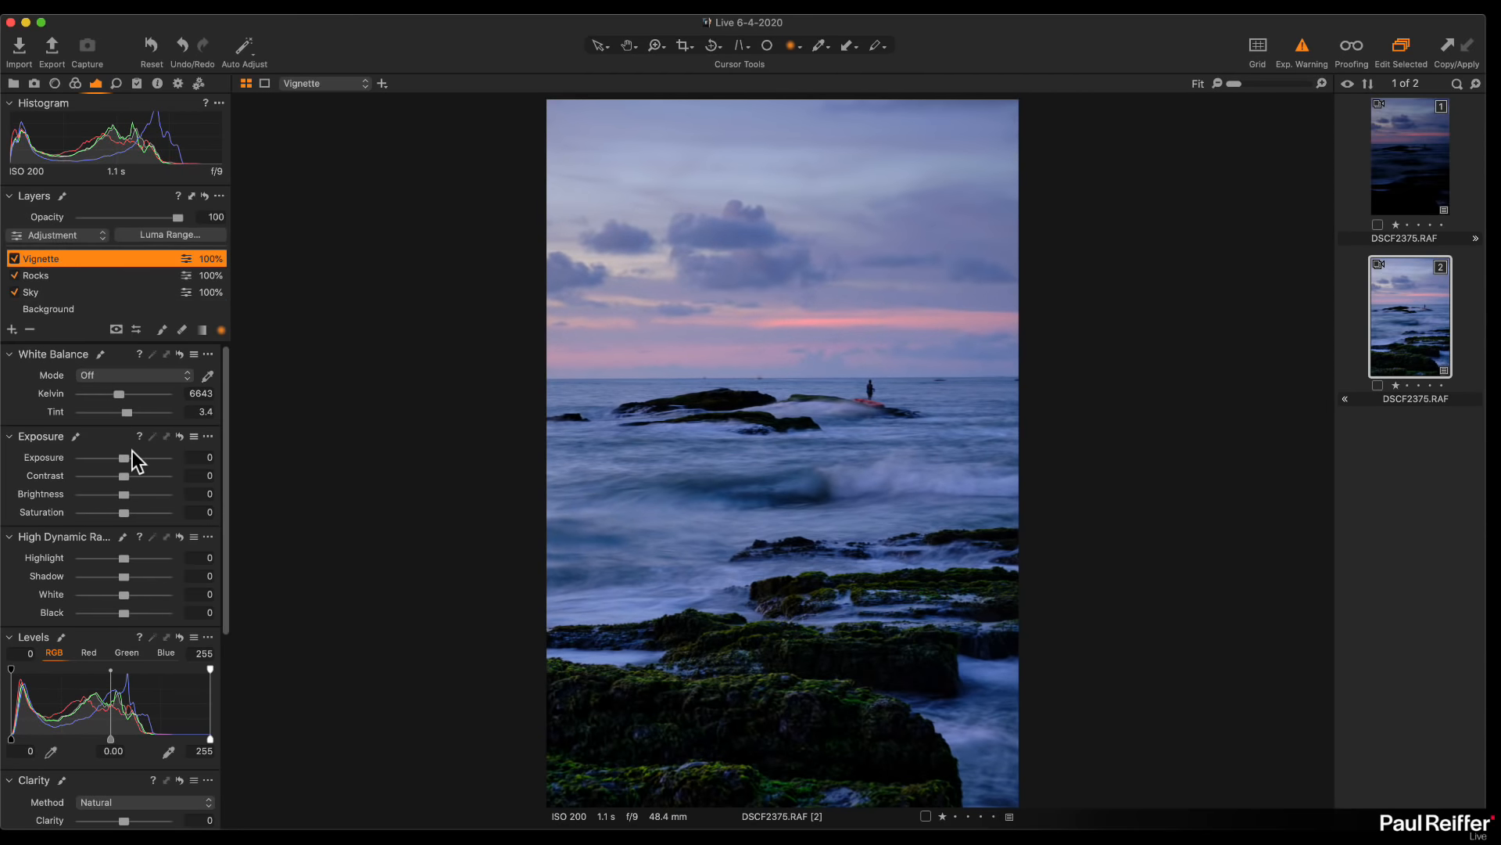
drag(124, 460, 116, 461)
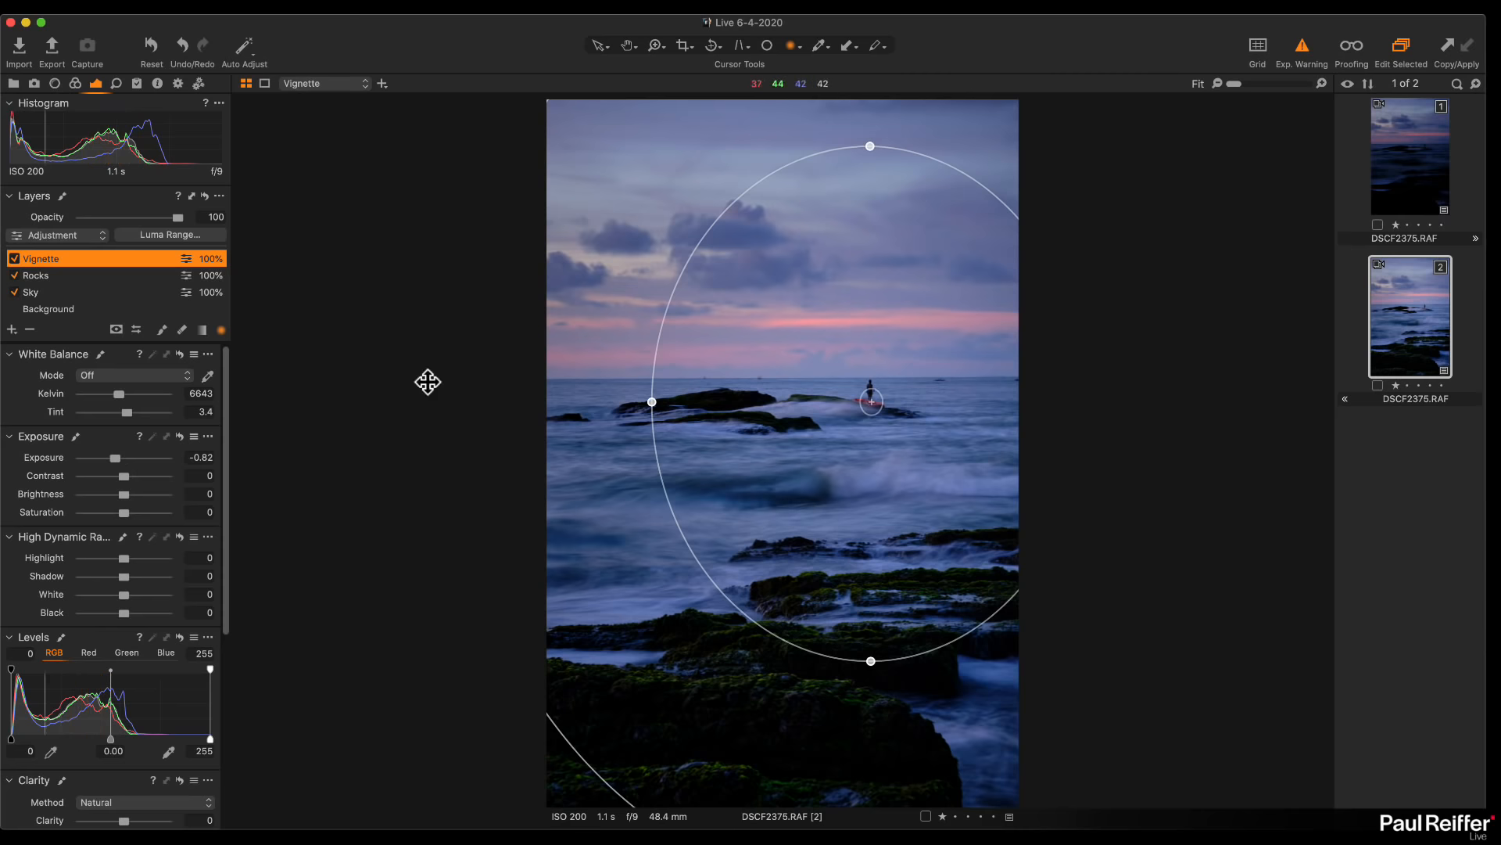
click(48, 309)
drag(139, 458, 137, 502)
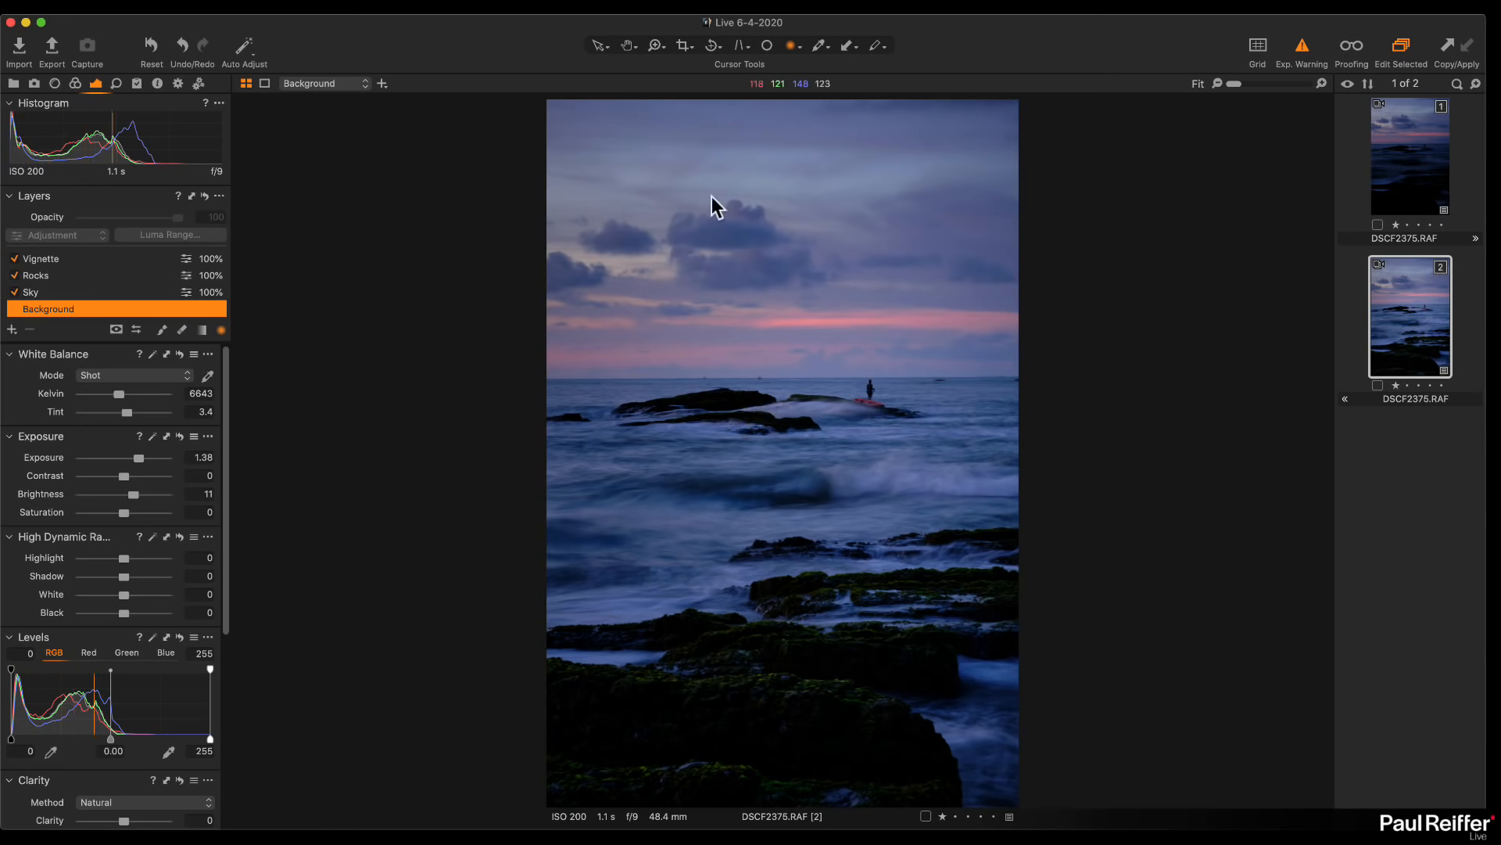
Delete the disabled Brightness and Exposure layers from the stack
scroll(86, 519, down, 3)
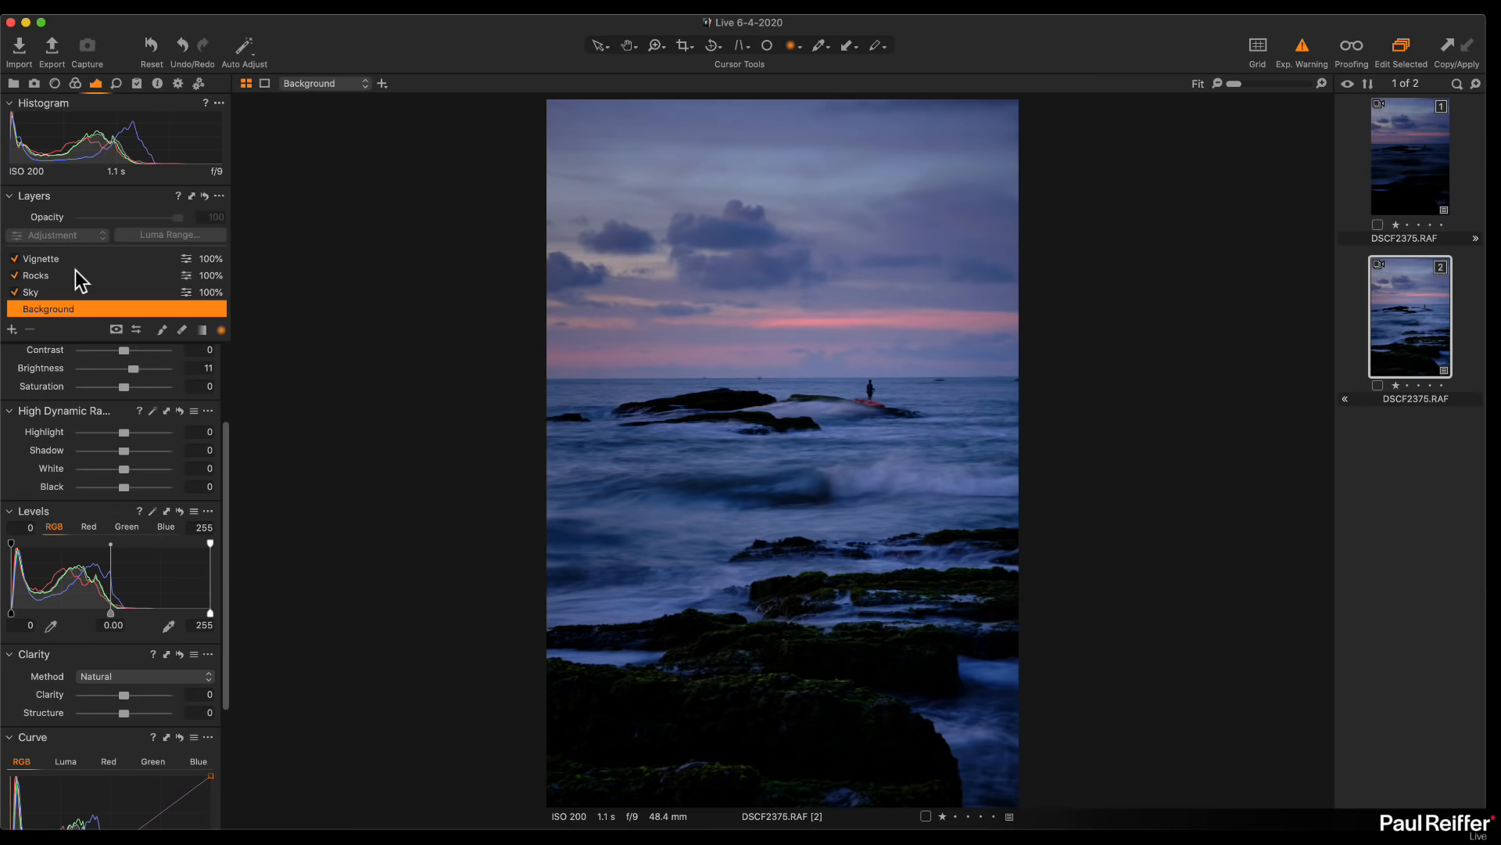
scroll(74, 278, up, 2)
click(35, 274)
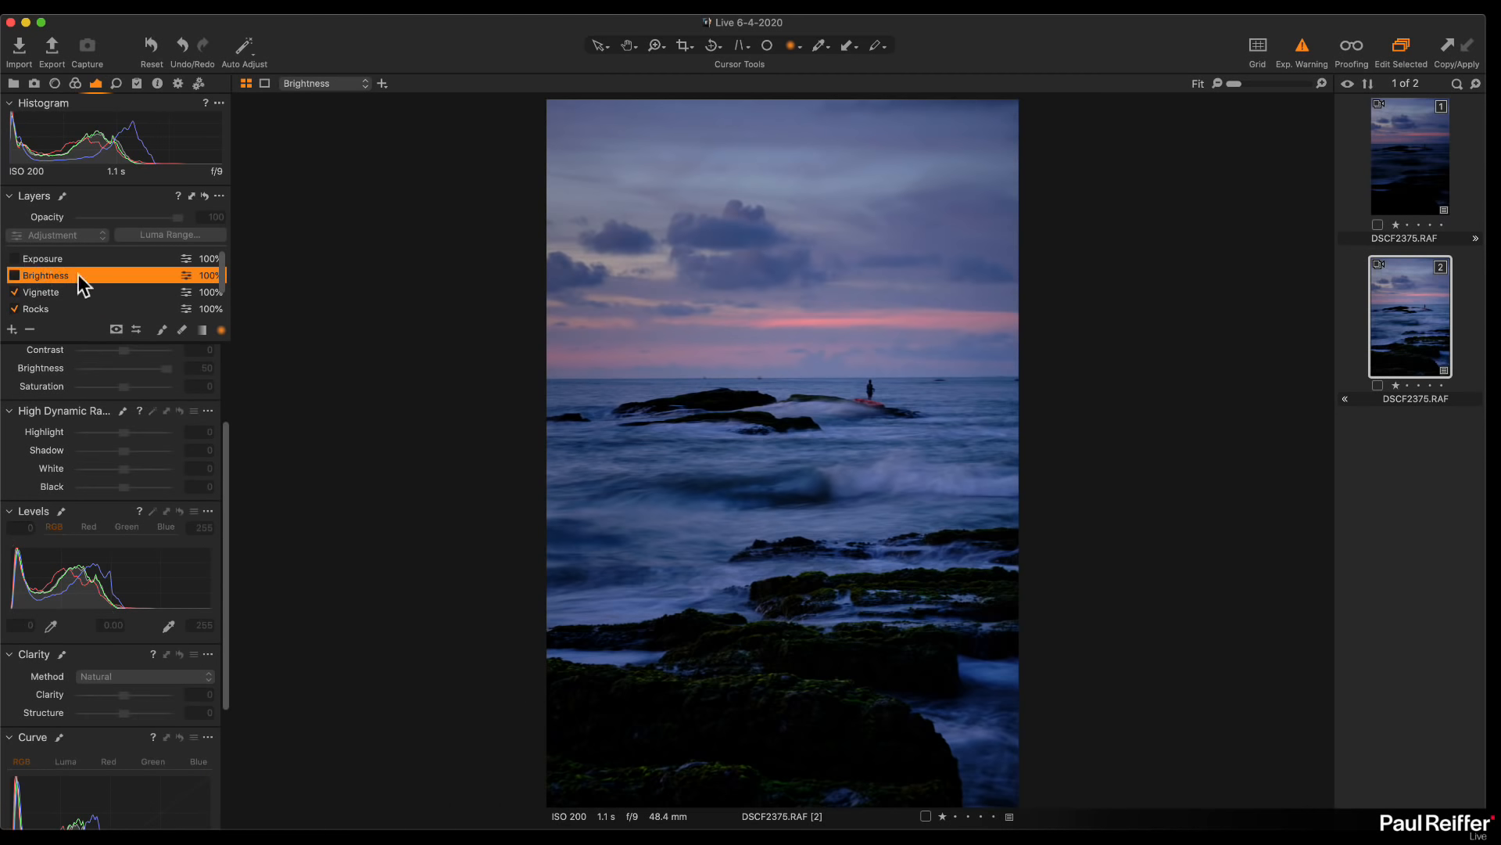
click(28, 329)
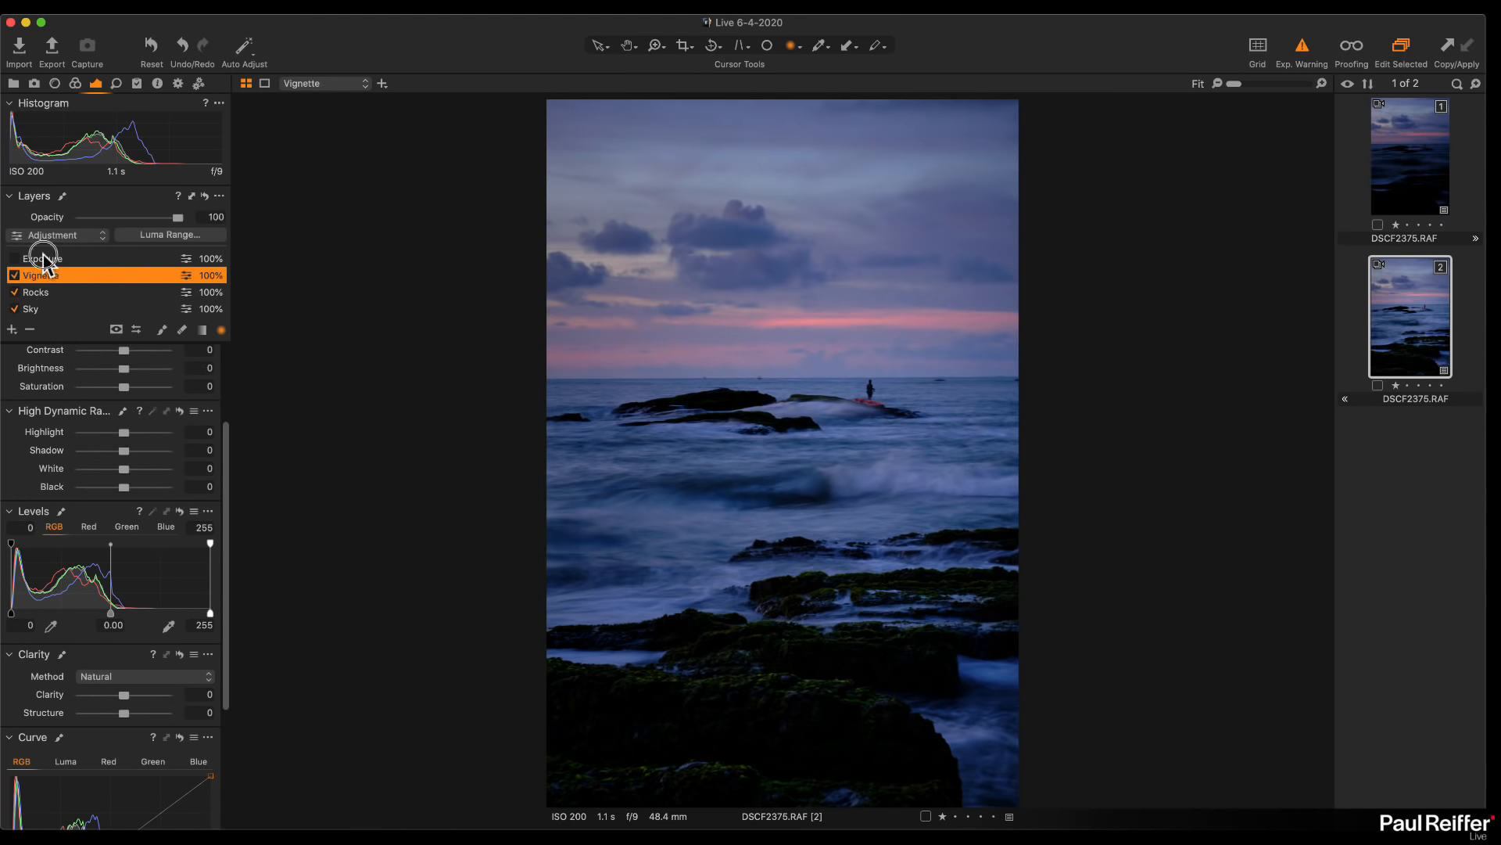
Add a new layer named Levels above the Vignette layer, and fill its mask
click(12, 329)
text(Levels)
key(Return)
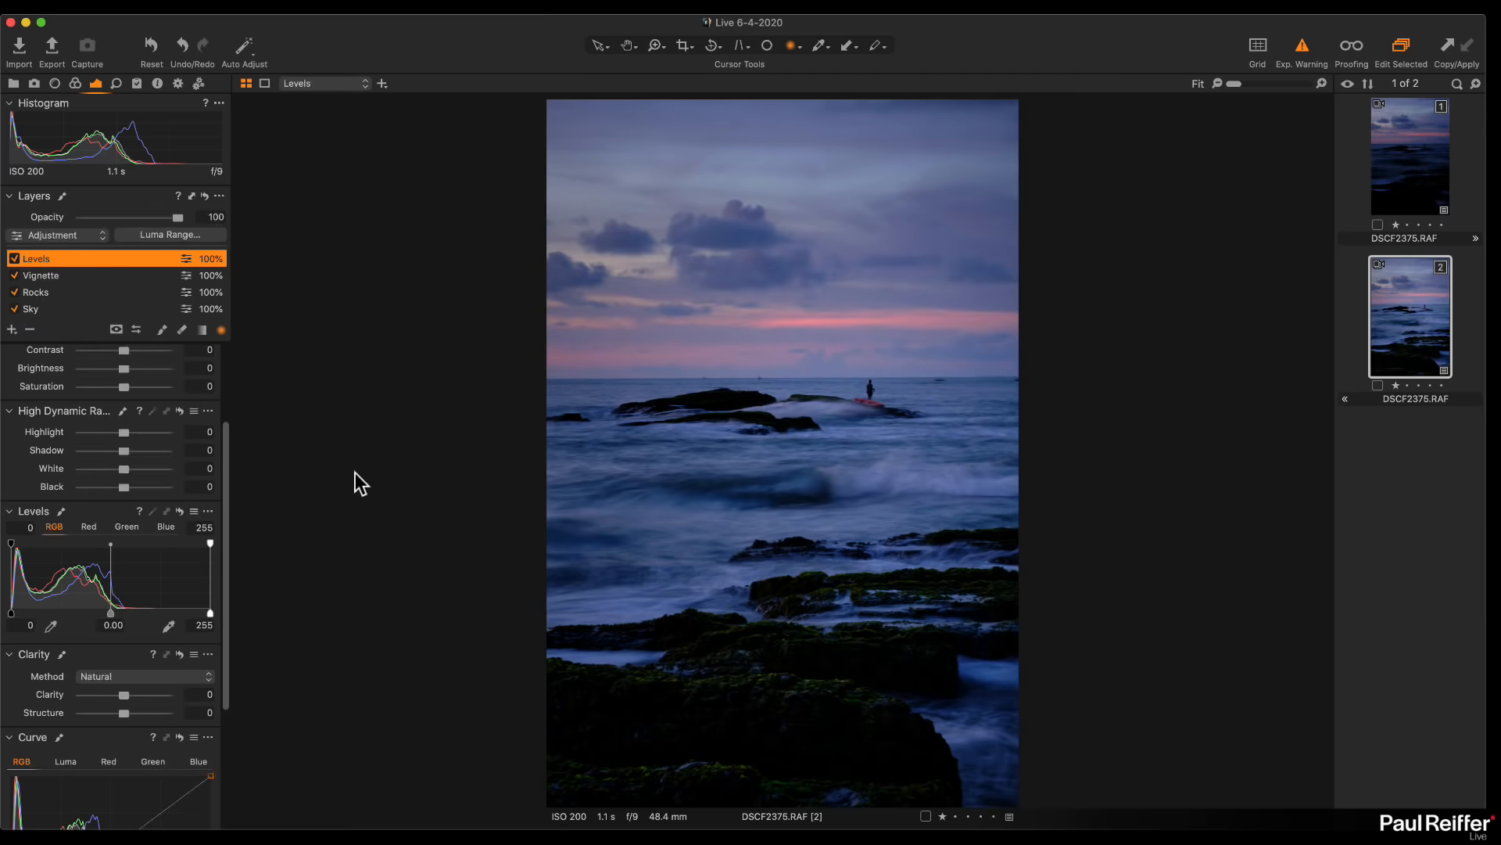
right_click(56, 258)
click(100, 300)
Detach the Levels tool as a floating window, widen it, and place it beside the foreground rocks
drag(82, 510, 422, 312)
drag(570, 443, 732, 444)
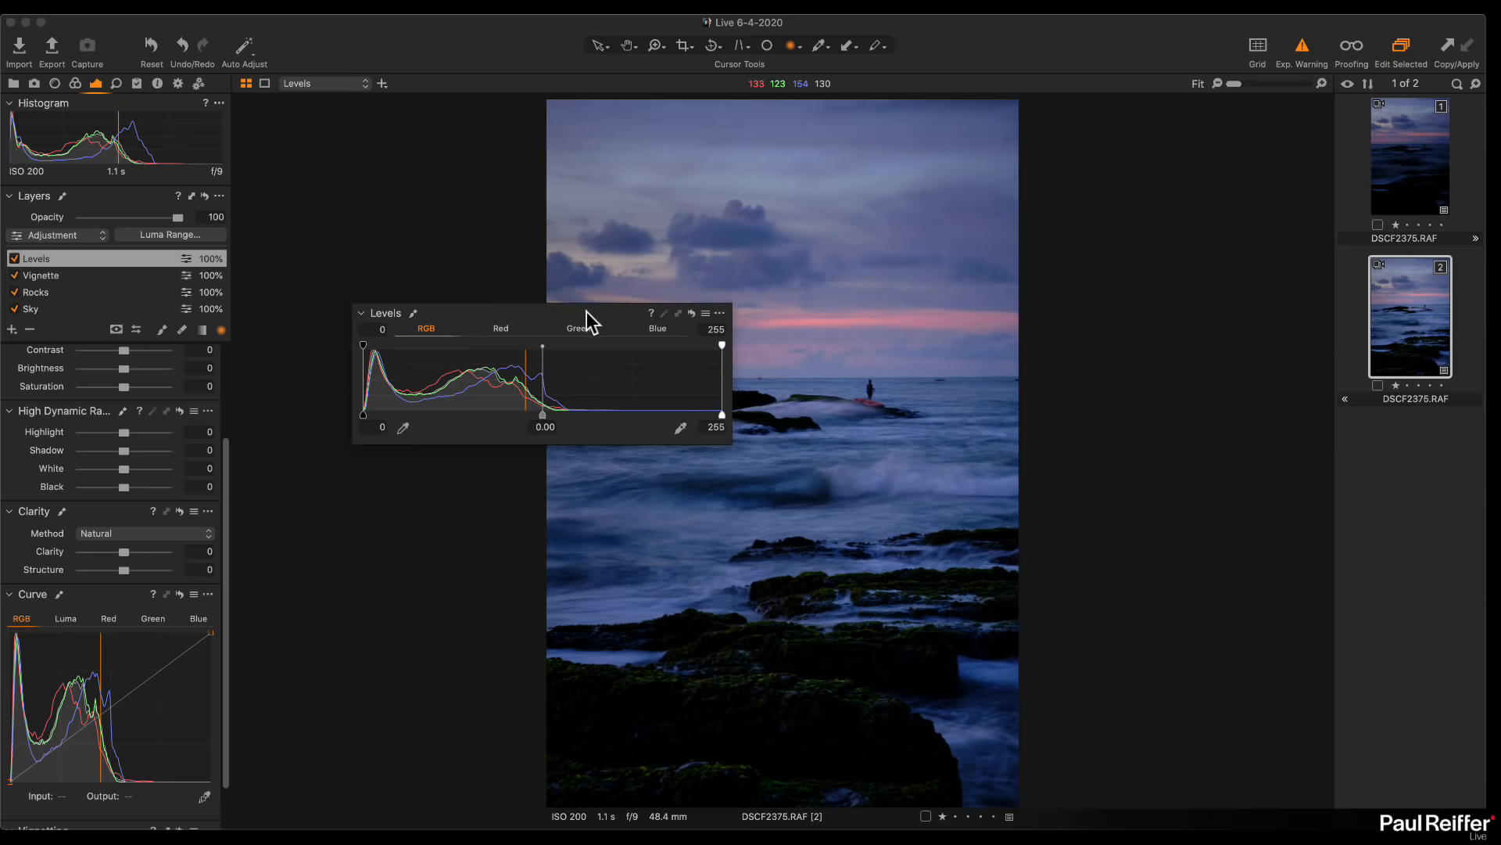
drag(586, 313, 505, 463)
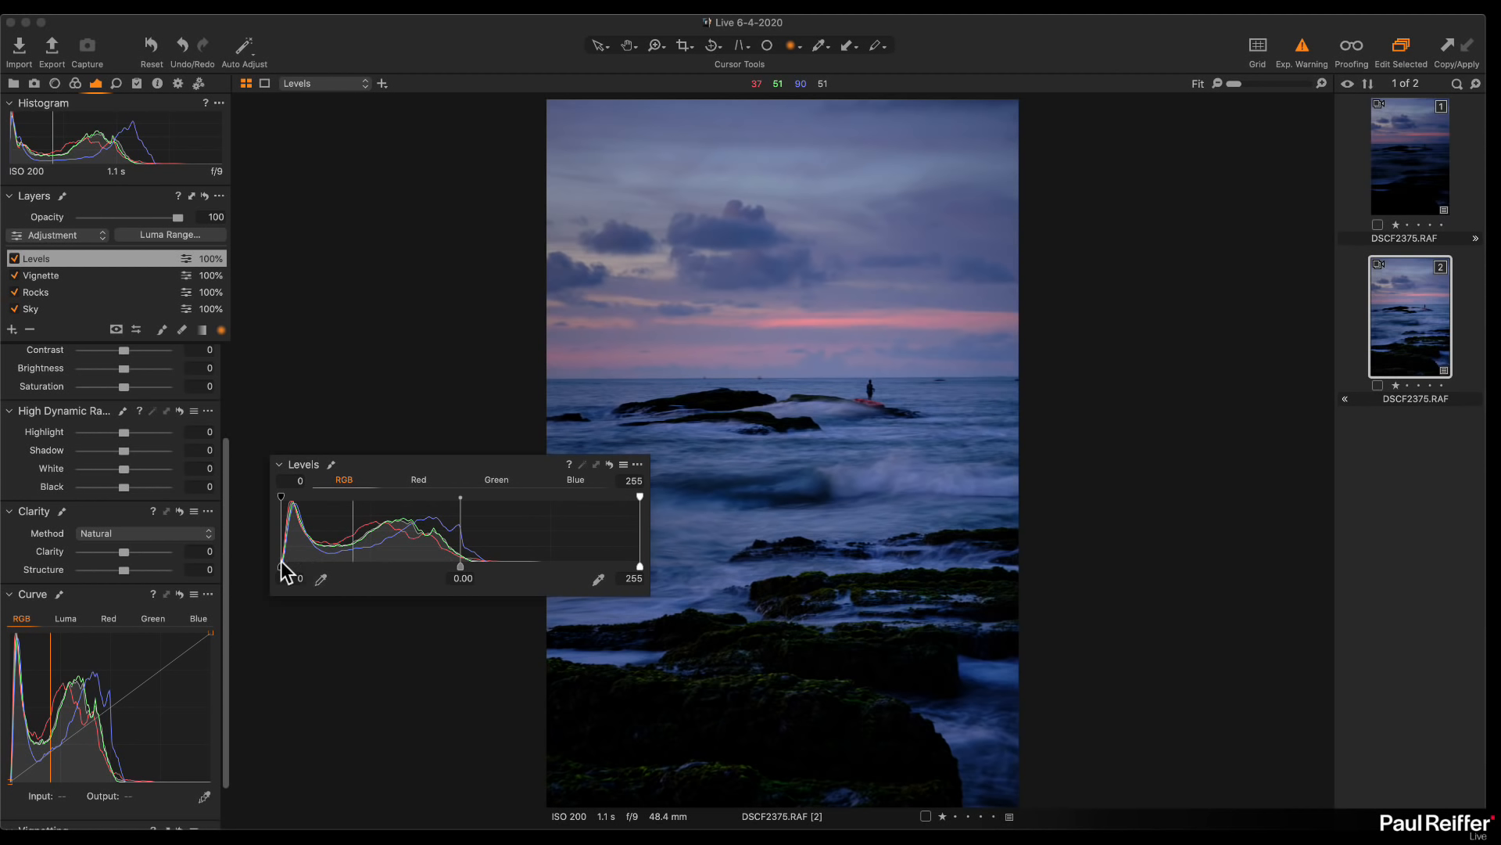
Test the input shadow and highlight points in Levels, and raise the RGB target shadow level to 2
mouse_move(280, 564)
mouse_down()
mouse_move(301, 565)
mouse_move(268, 568)
mouse_up()
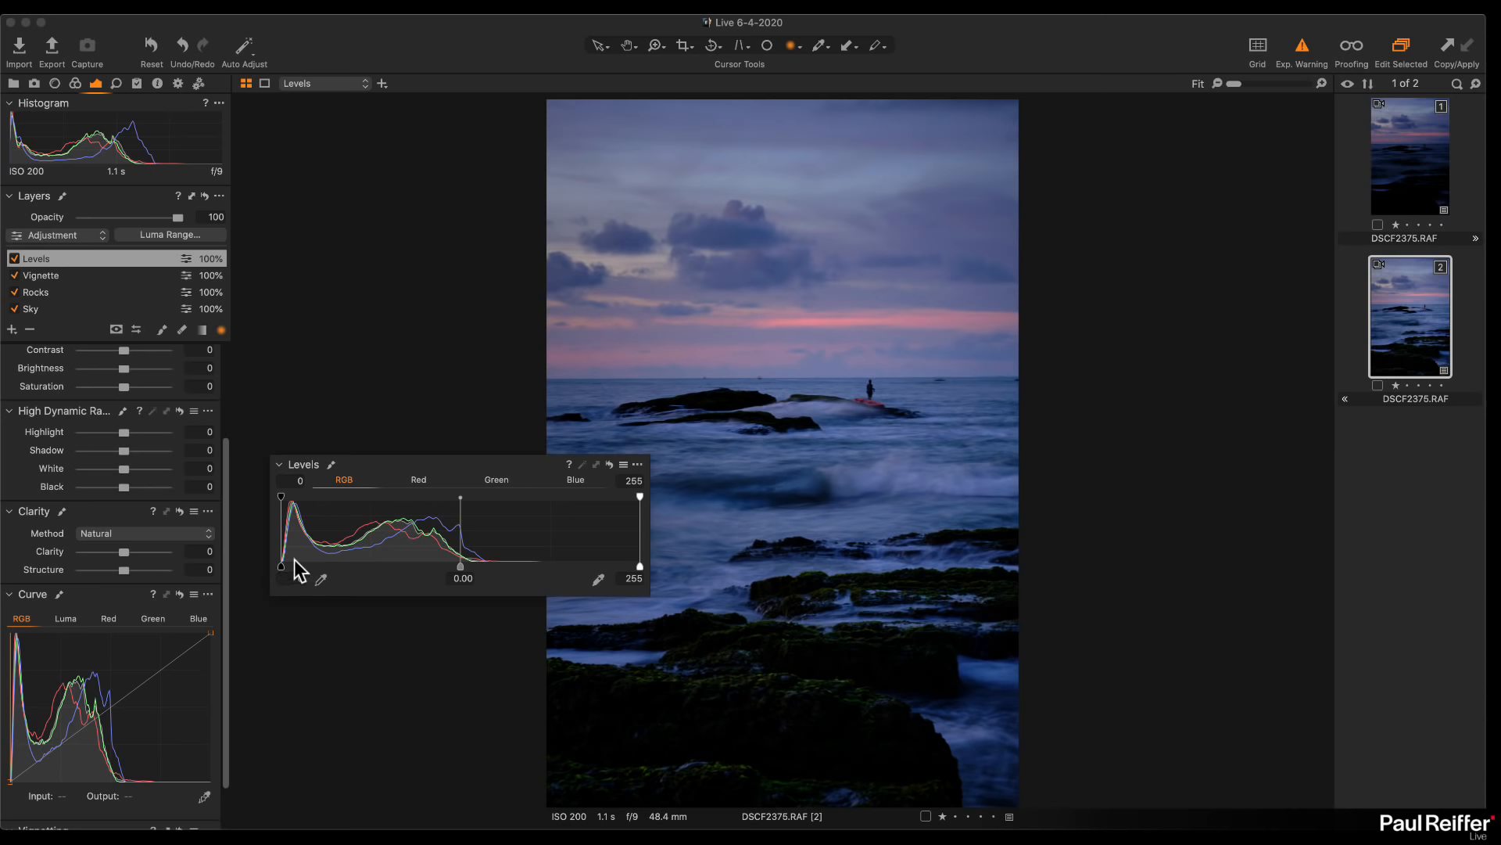
mouse_move(281, 496)
mouse_down()
mouse_move(302, 496)
mouse_move(285, 496)
mouse_up()
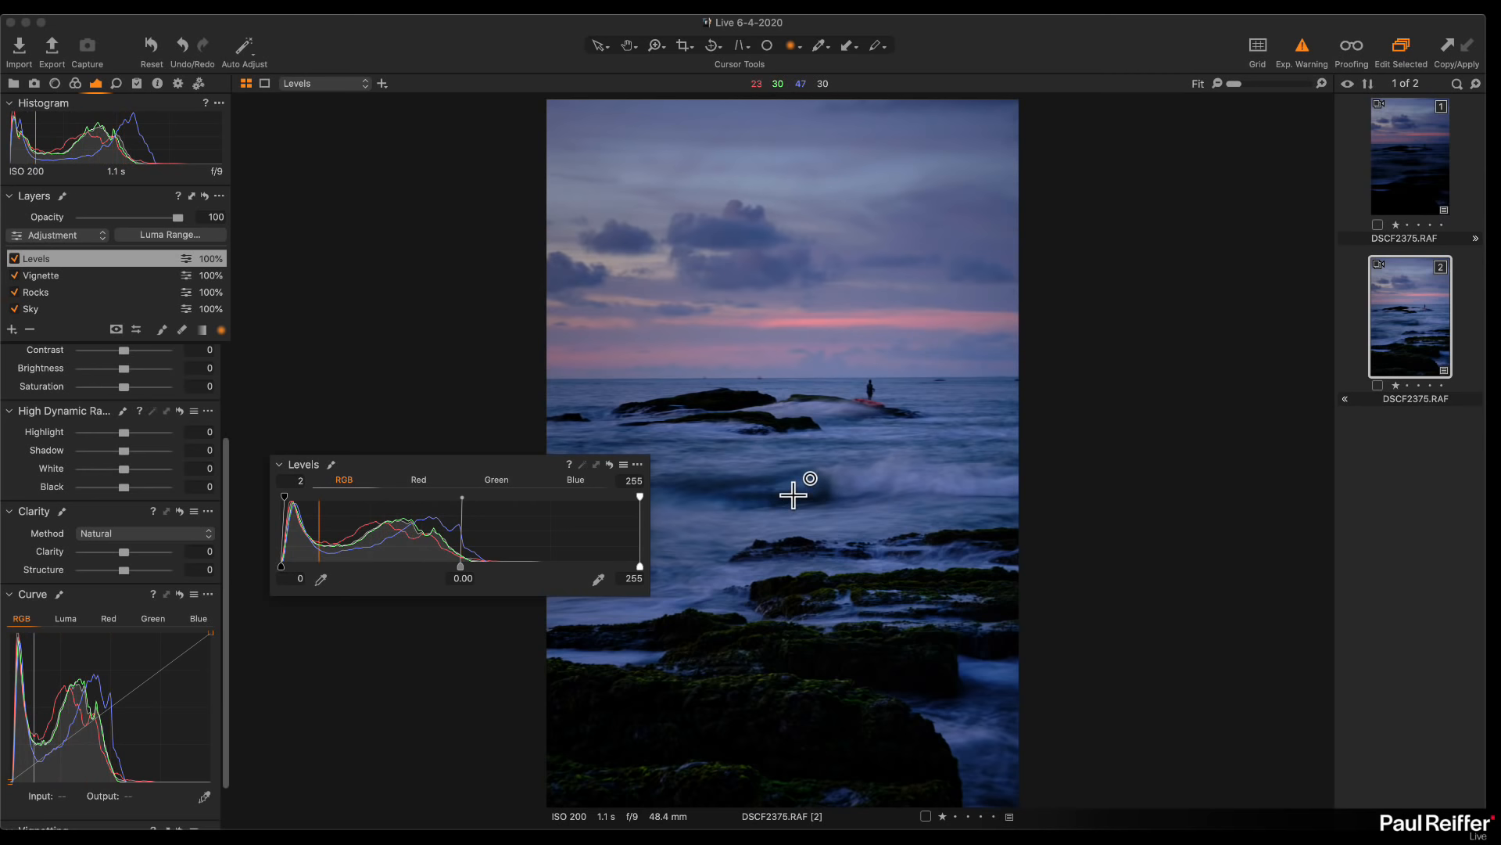
mouse_move(639, 566)
mouse_down()
mouse_move(555, 571)
mouse_move(629, 568)
mouse_up()
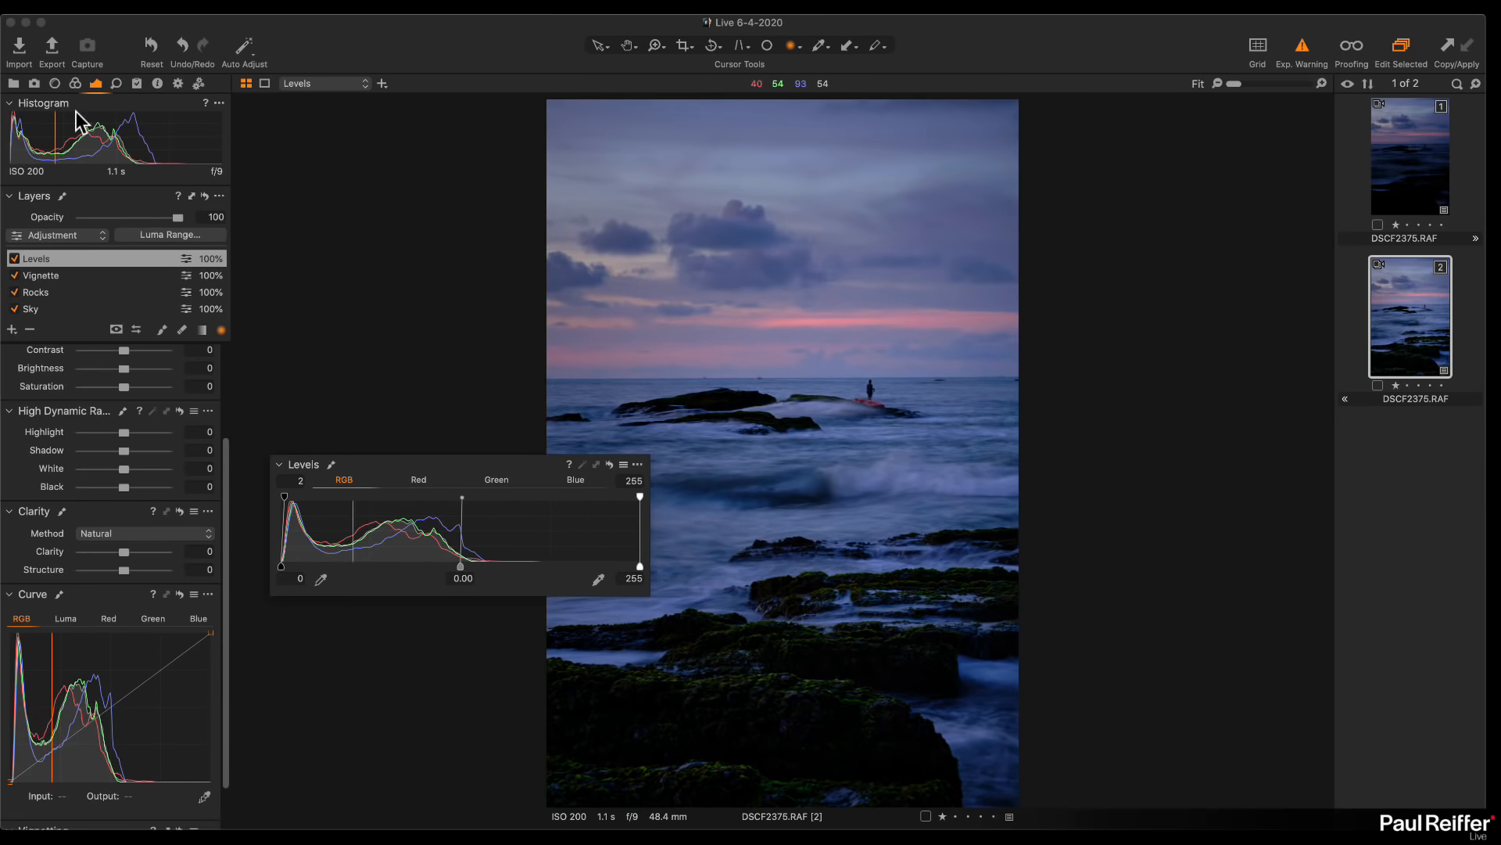
Place the floating Levels tool beside the histogram, try an RGB input highlight level of 130, and set it to 204
drag(453, 467, 416, 159)
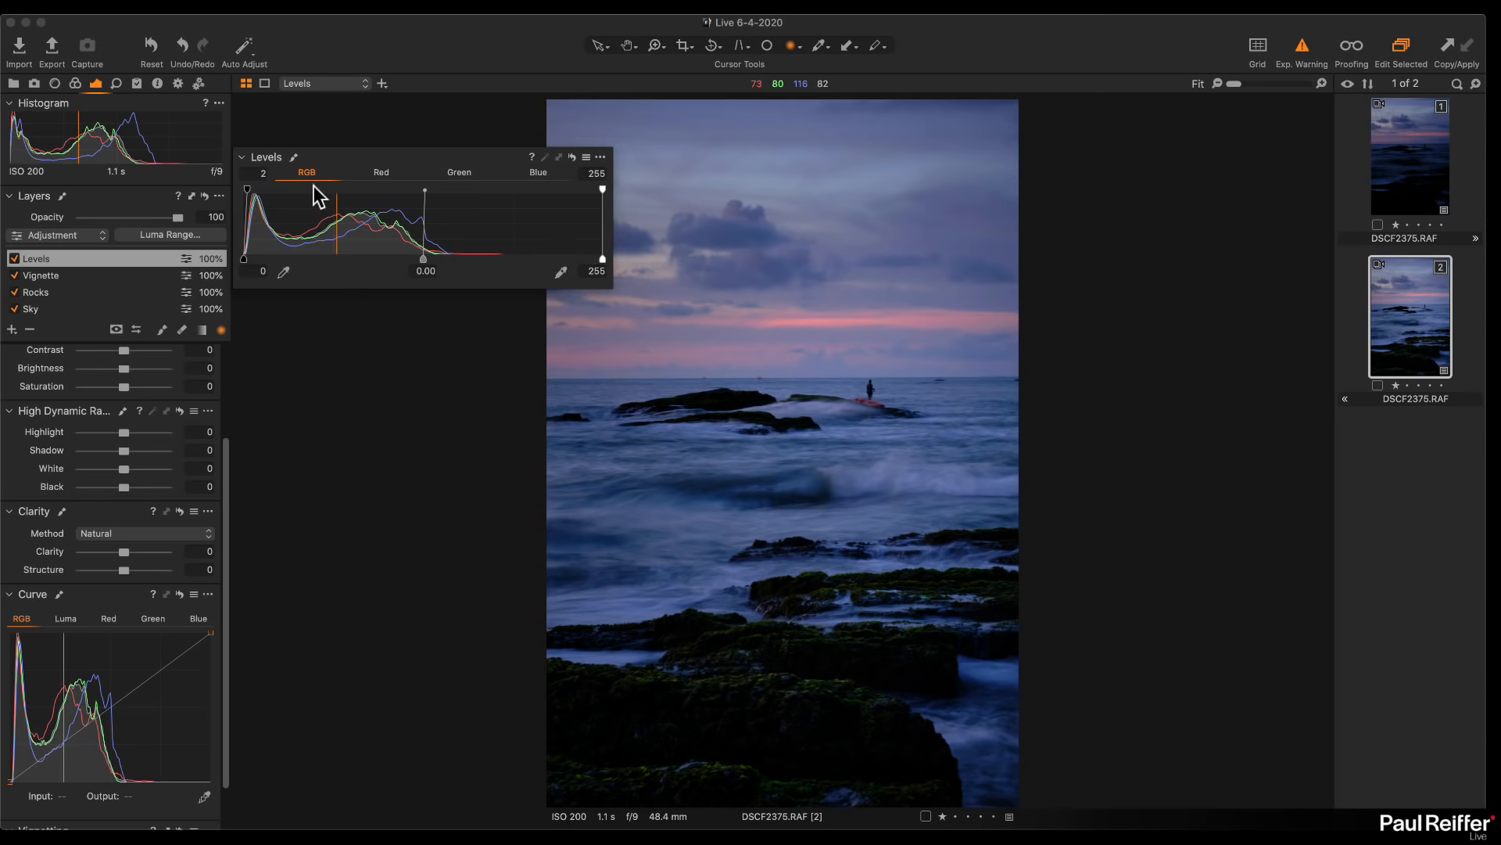
drag(600, 258, 426, 258)
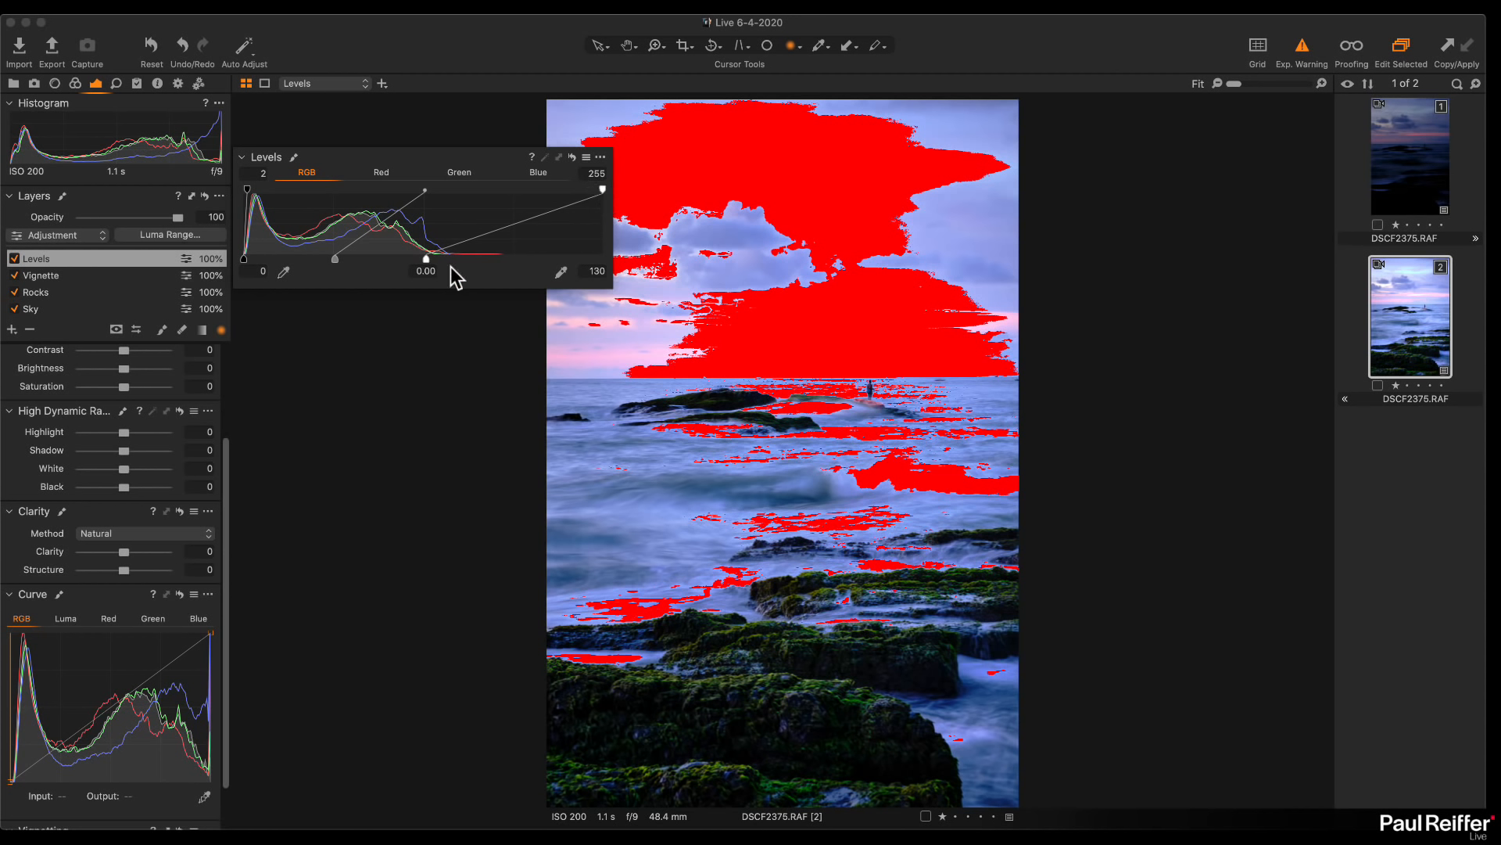
drag(427, 261, 530, 264)
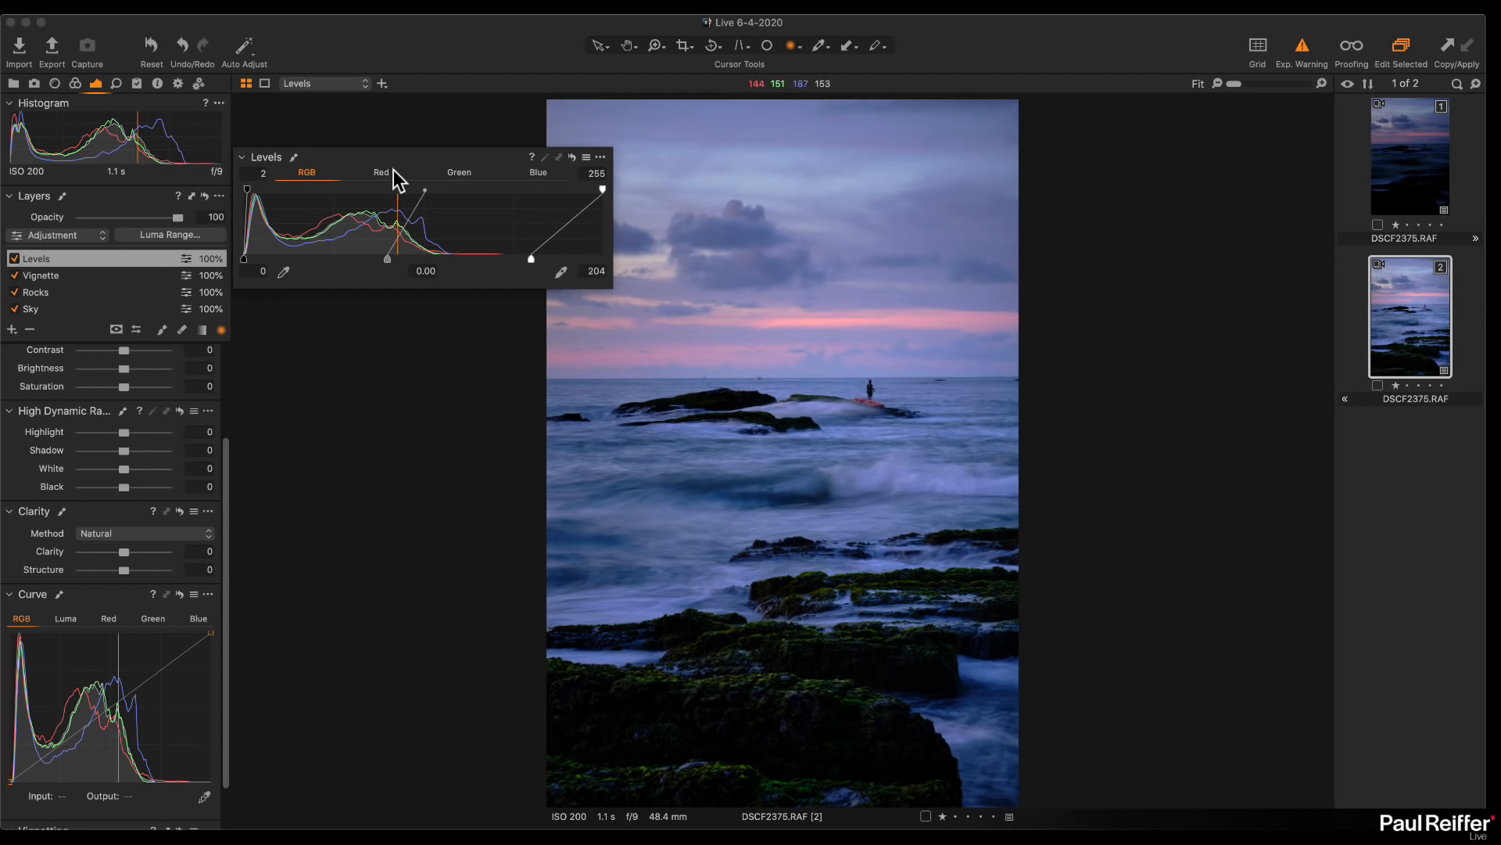
Dock the floating Levels tool between the Exposure and High Dynamic Range tools
scroll(129, 404, up, 3)
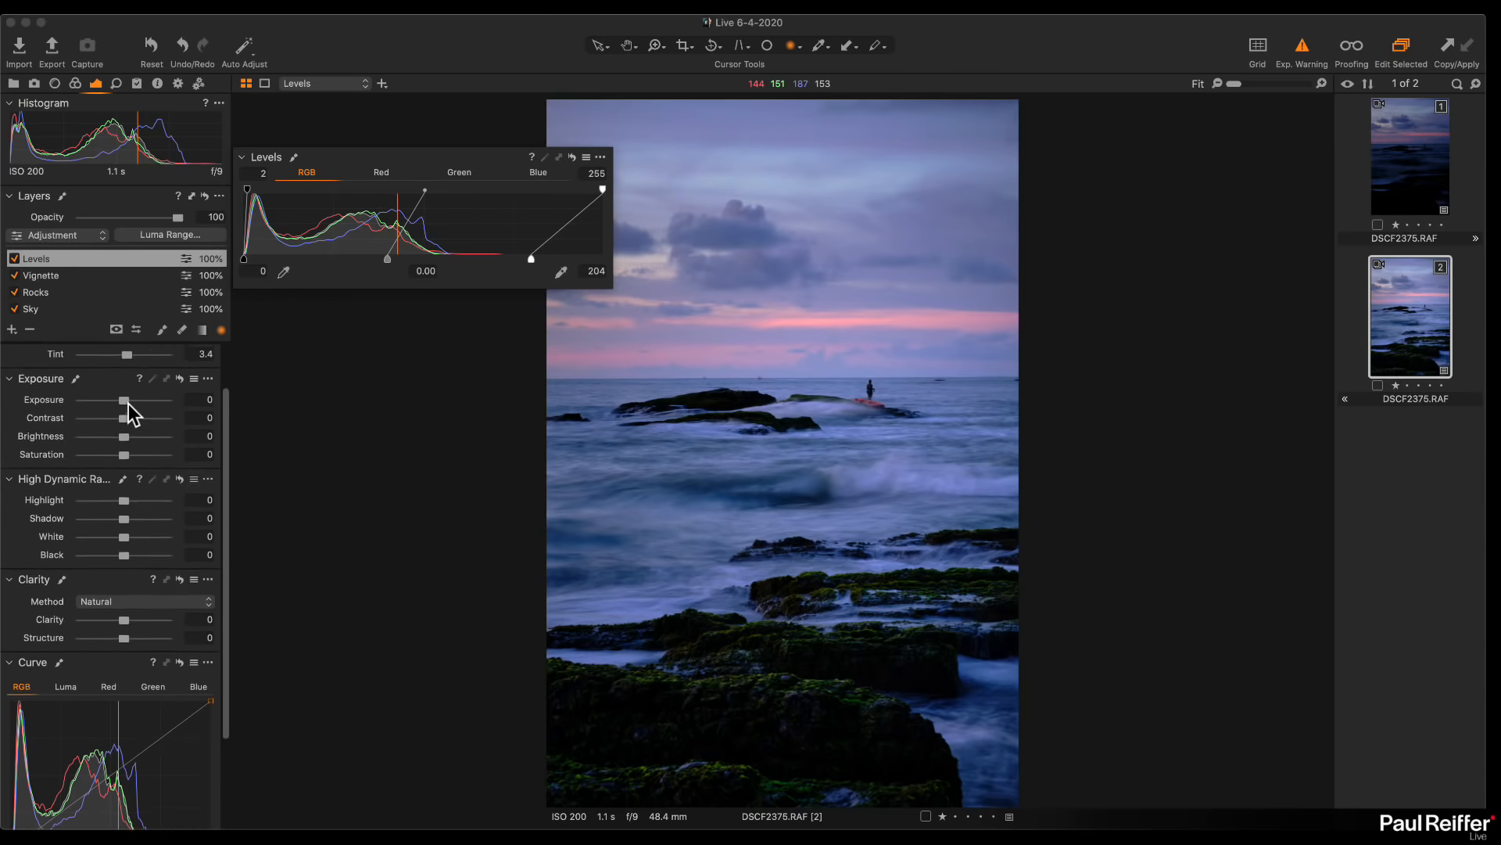
scroll(130, 406, up, 1)
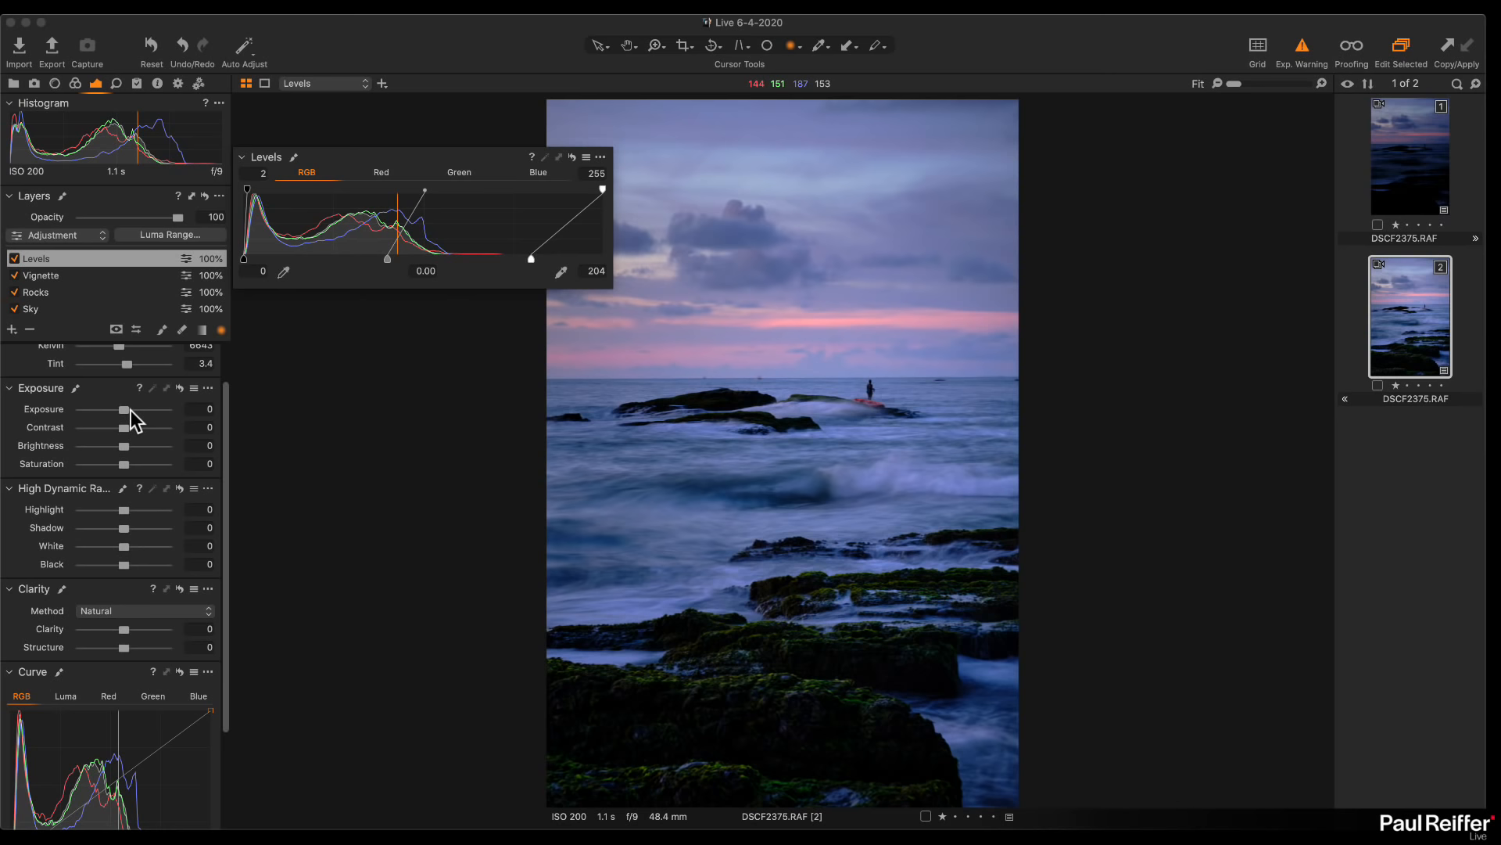
drag(415, 157, 127, 491)
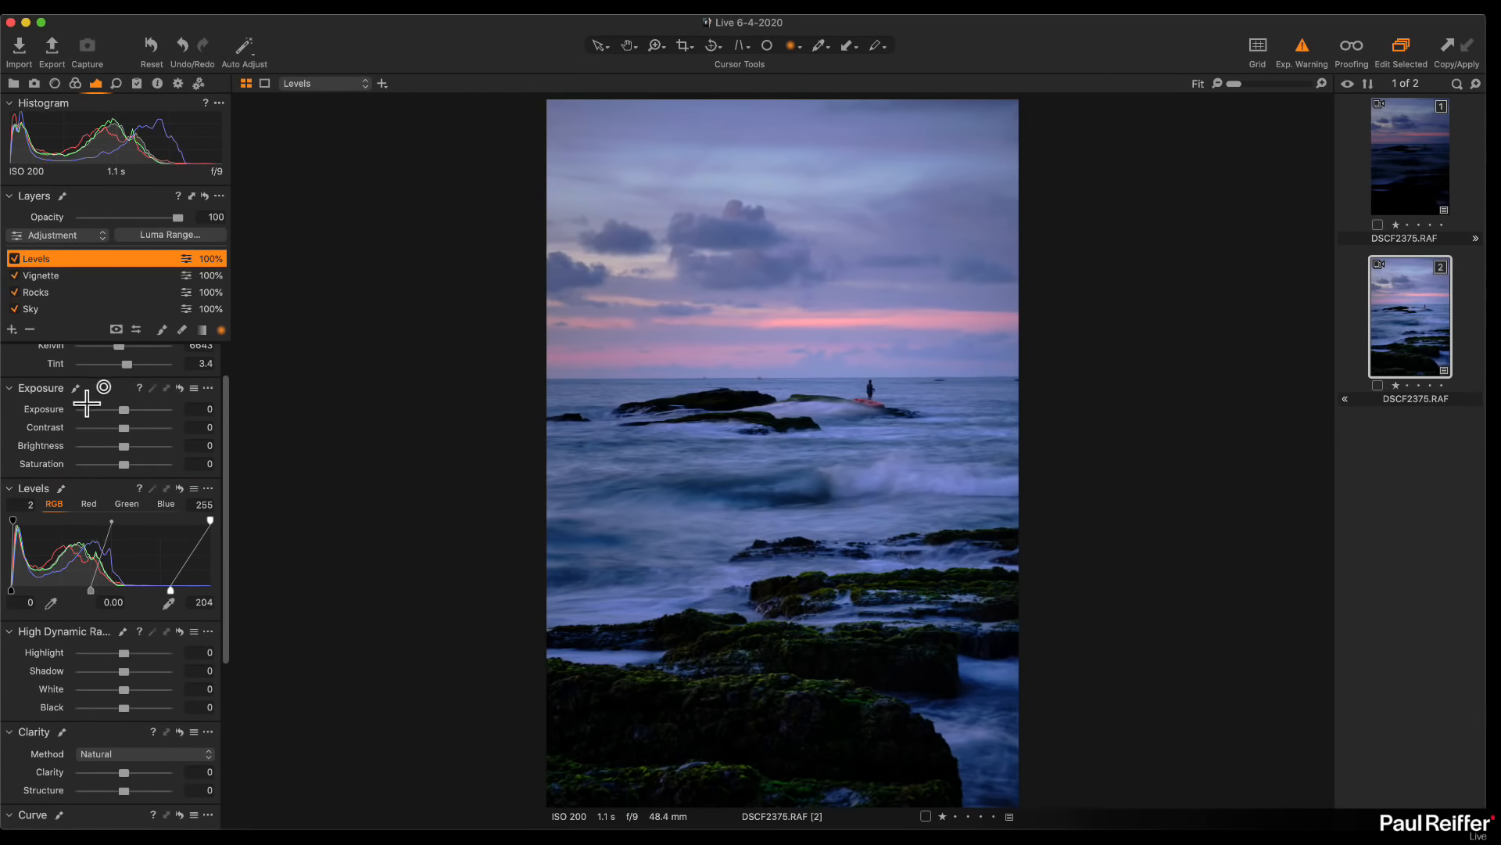
Warm the Background layer's white balance to Kelvin 7746 and tint 12.5
scroll(91, 396, up, 3)
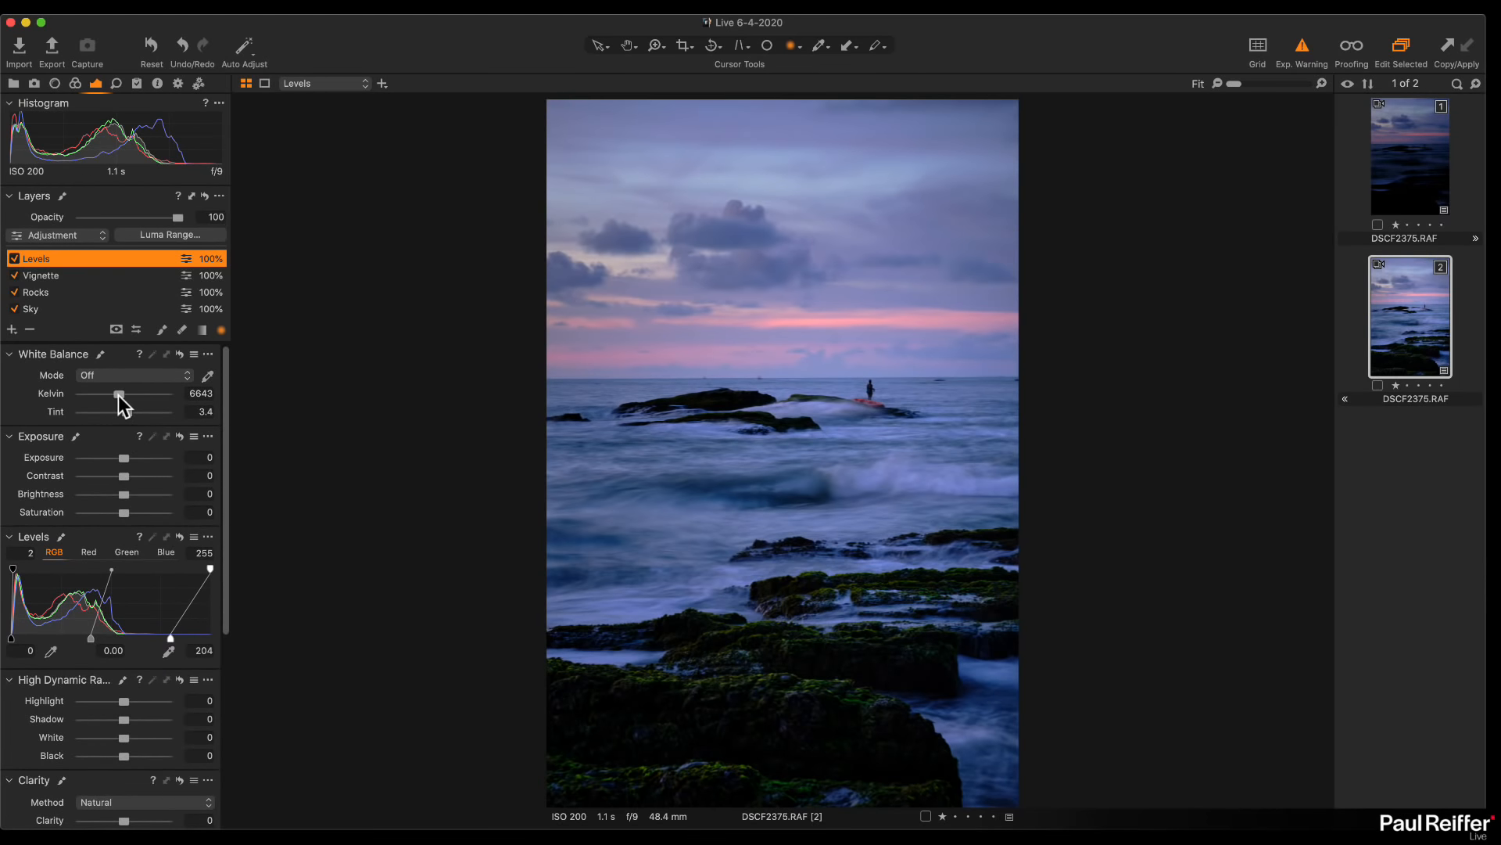
click(67, 309)
scroll(69, 309, down, 1)
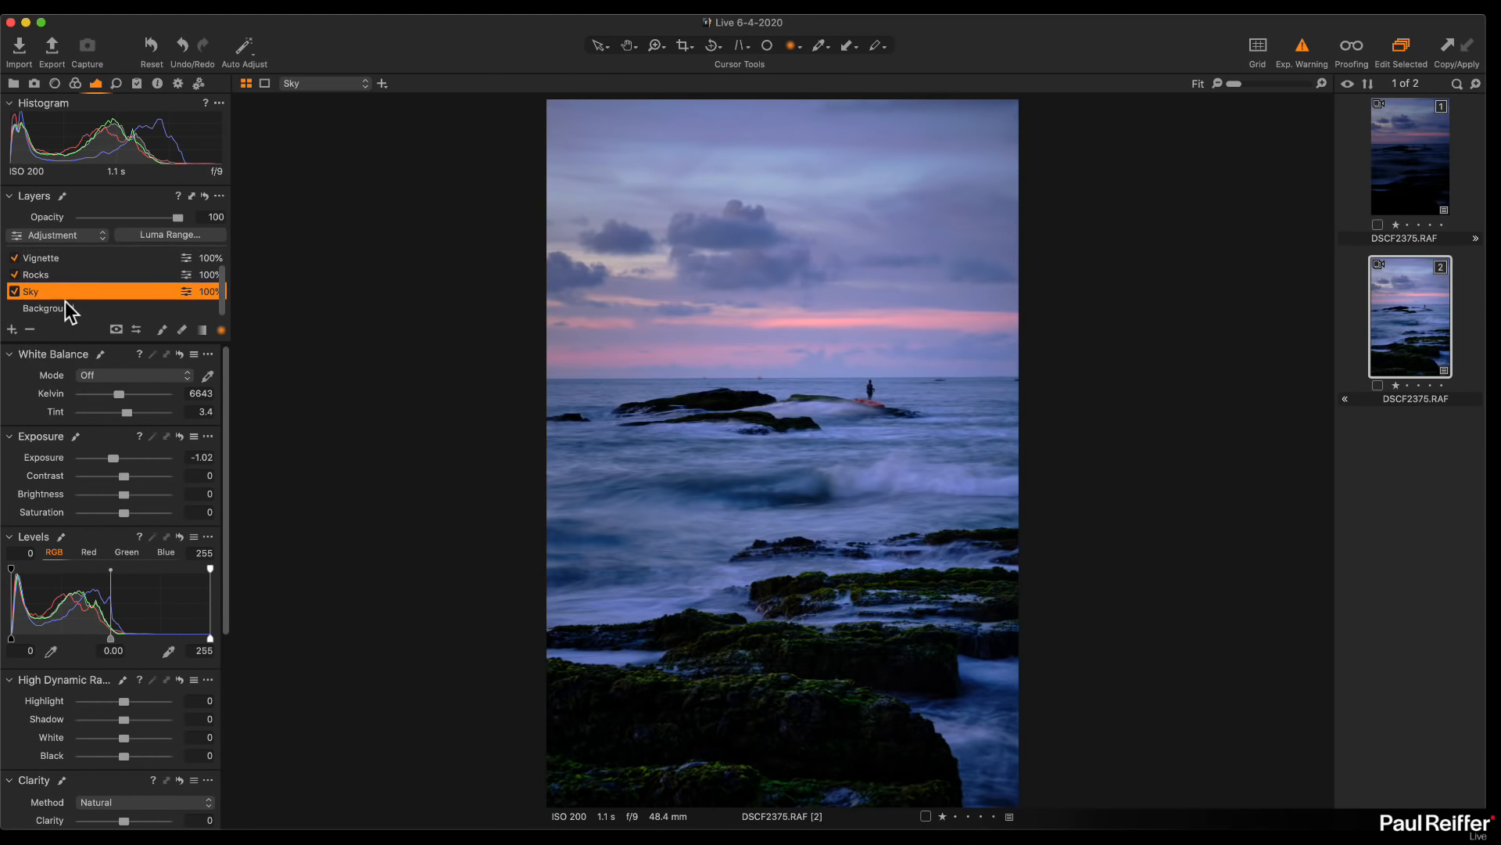
click(68, 309)
drag(119, 395, 136, 413)
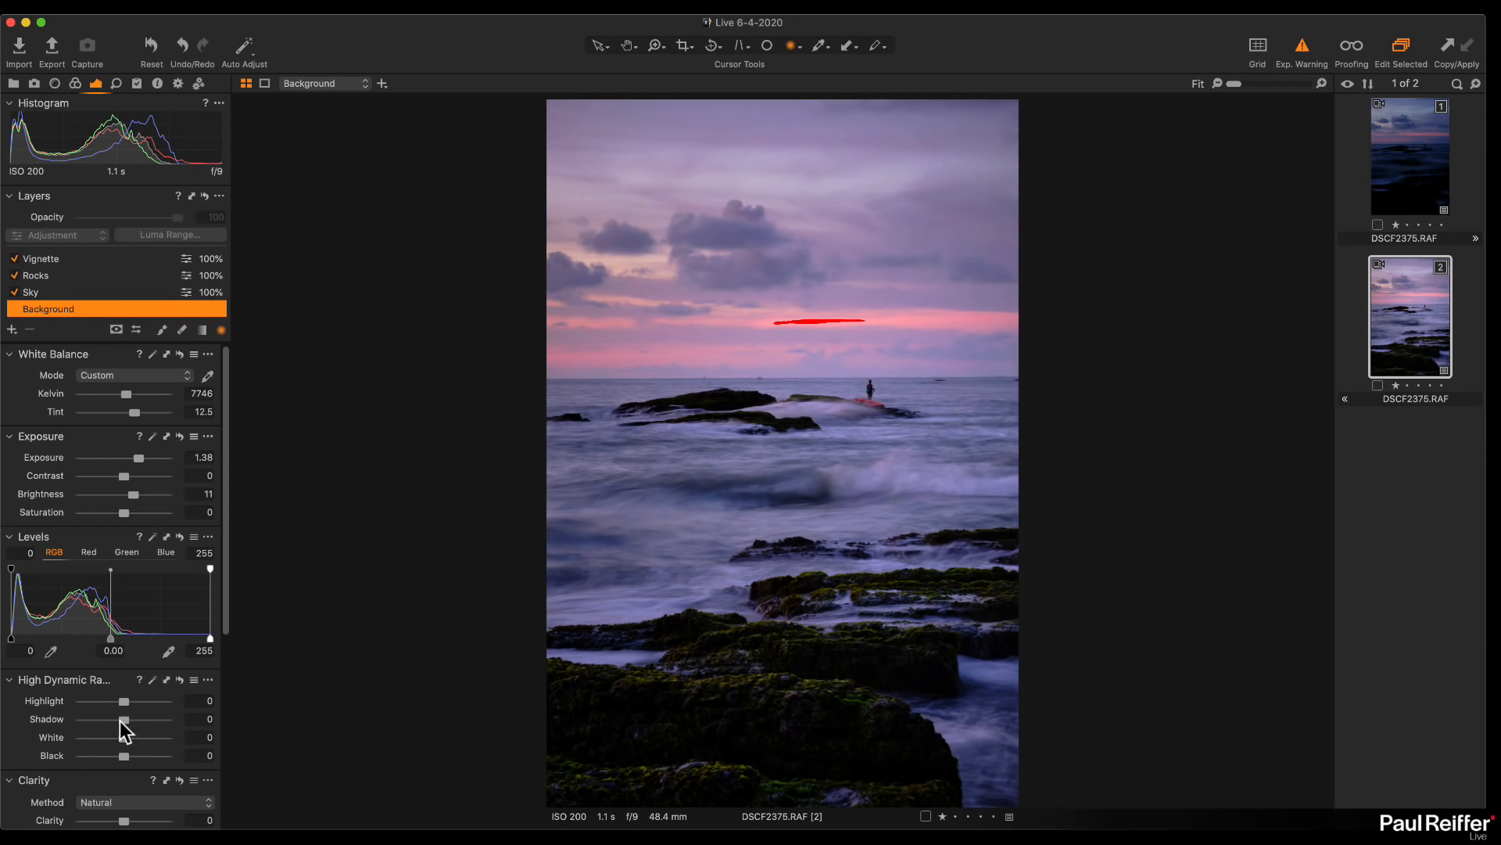
In High Dynamic Range, set Highlight -57 and White -36 on the Background, and Highlight -67 and White -39 on the Sky layer
mouse_move(124, 738)
mouse_down()
mouse_move(110, 738)
mouse_move(99, 702)
mouse_move(104, 740)
mouse_up()
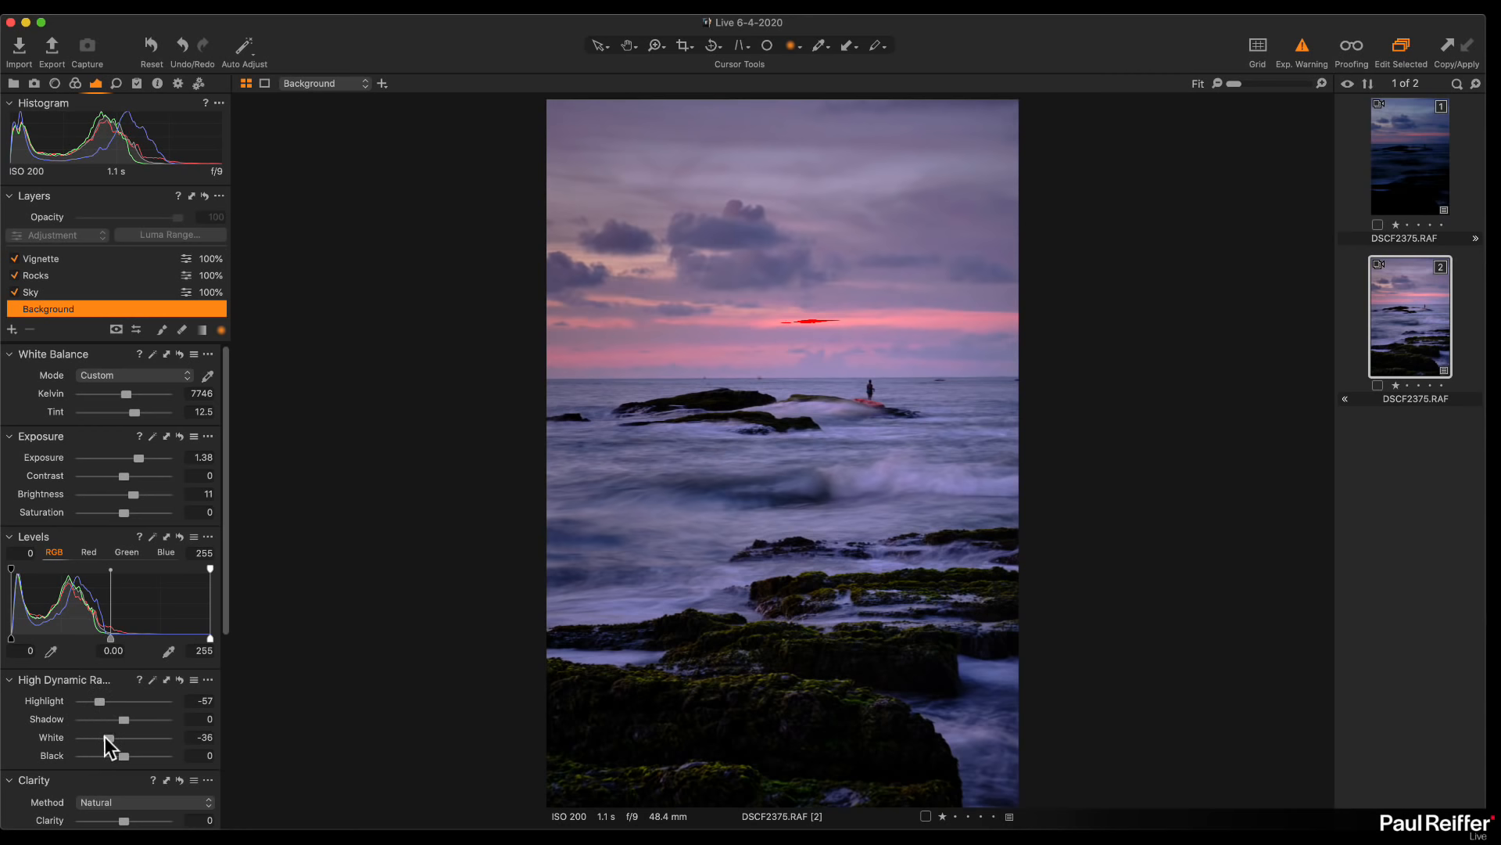
click(69, 290)
mouse_move(123, 701)
mouse_down()
mouse_move(109, 702)
mouse_move(111, 740)
mouse_move(96, 701)
mouse_up()
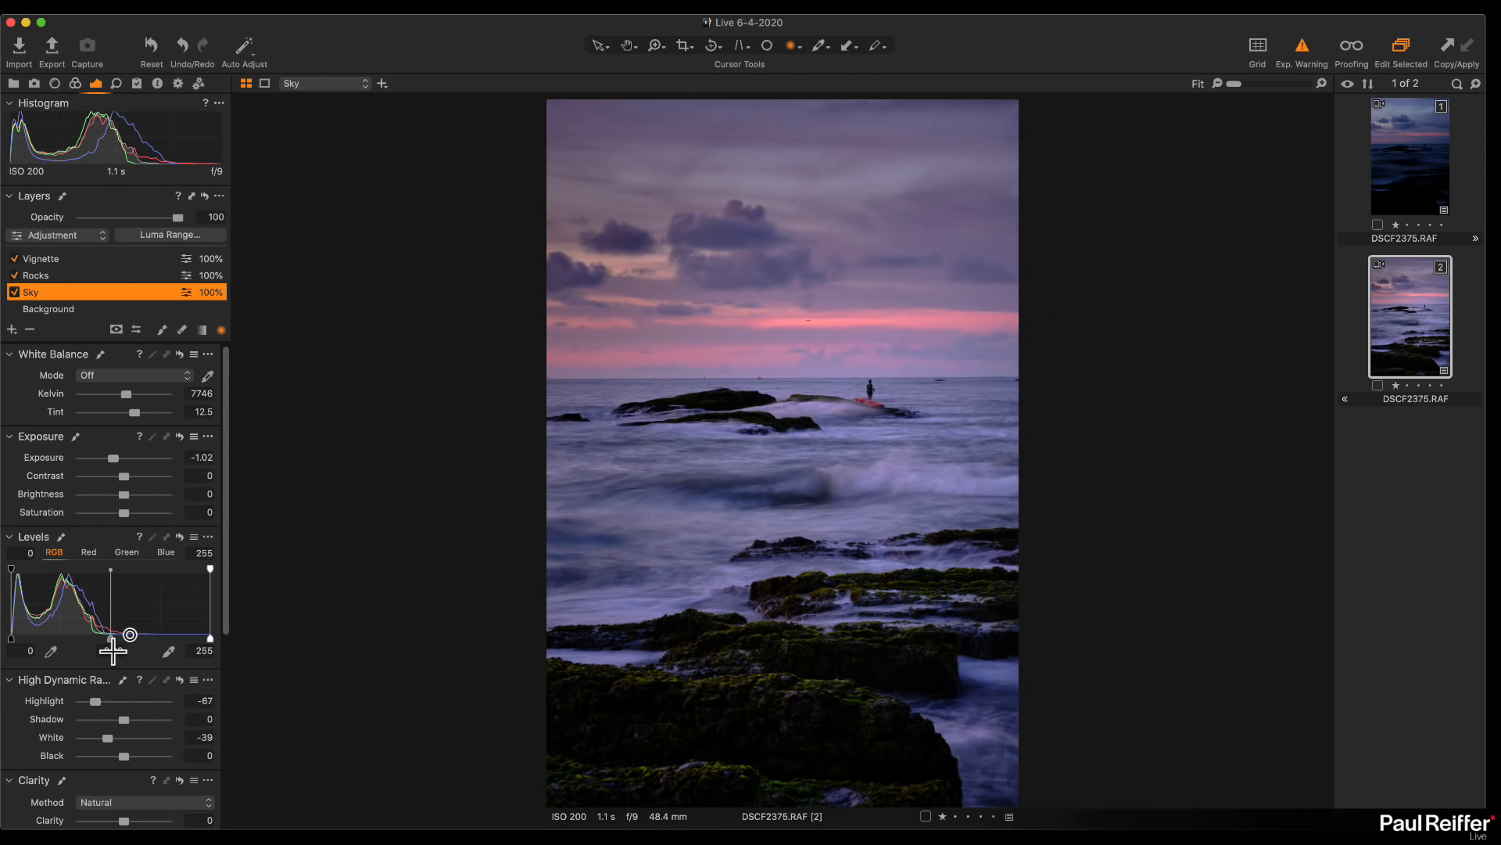
Check the Sky layer's mask and compare the original and edited seascape variants side by side
key(m)
key(m)
click(1418, 171)
super+click(1400, 306)
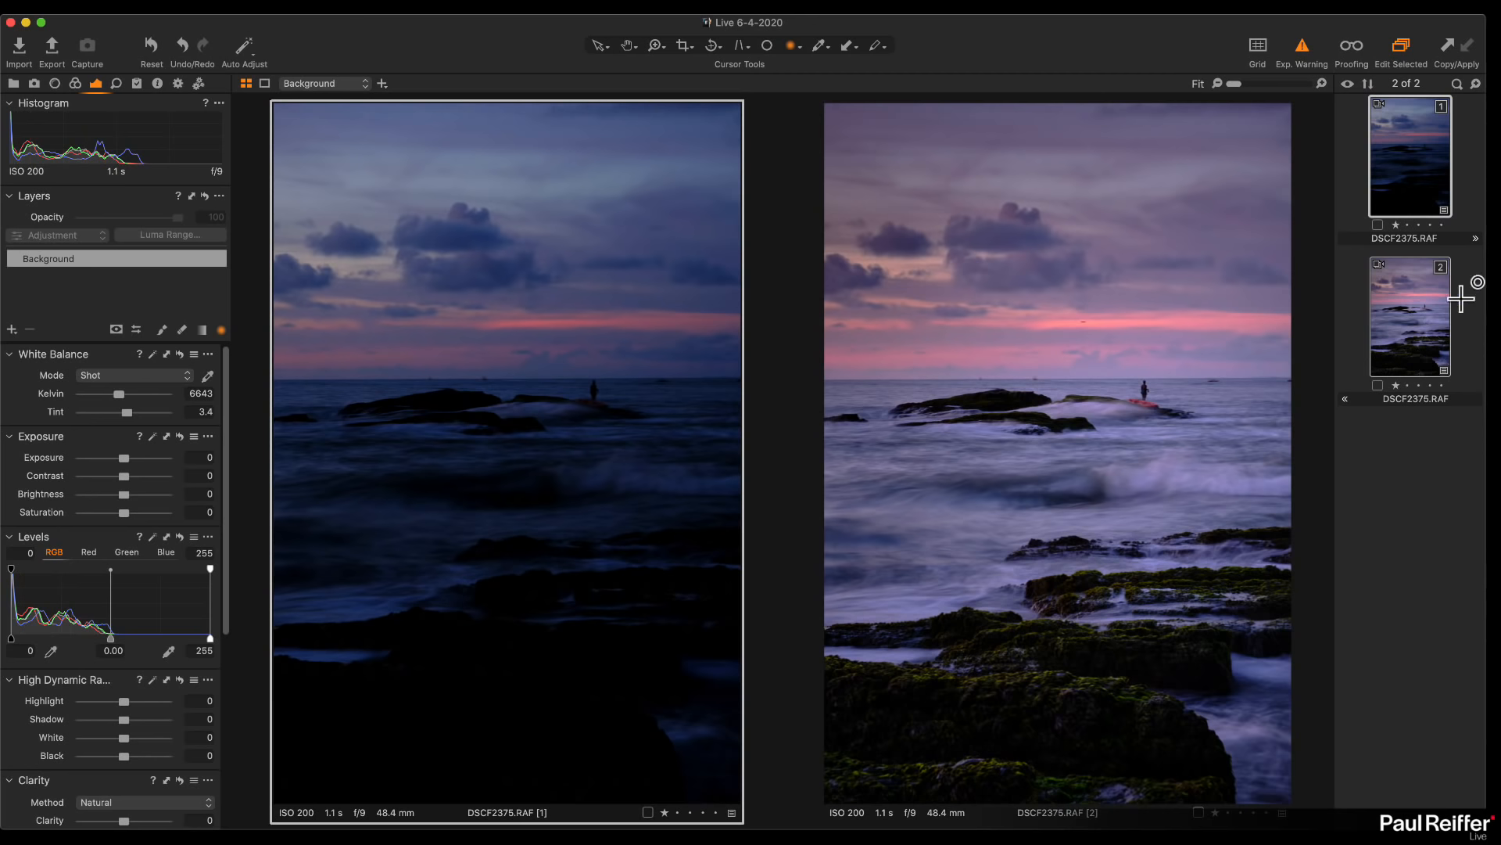
Make the edited variant active and set the Sky layer's Clarity to 25
click(1411, 319)
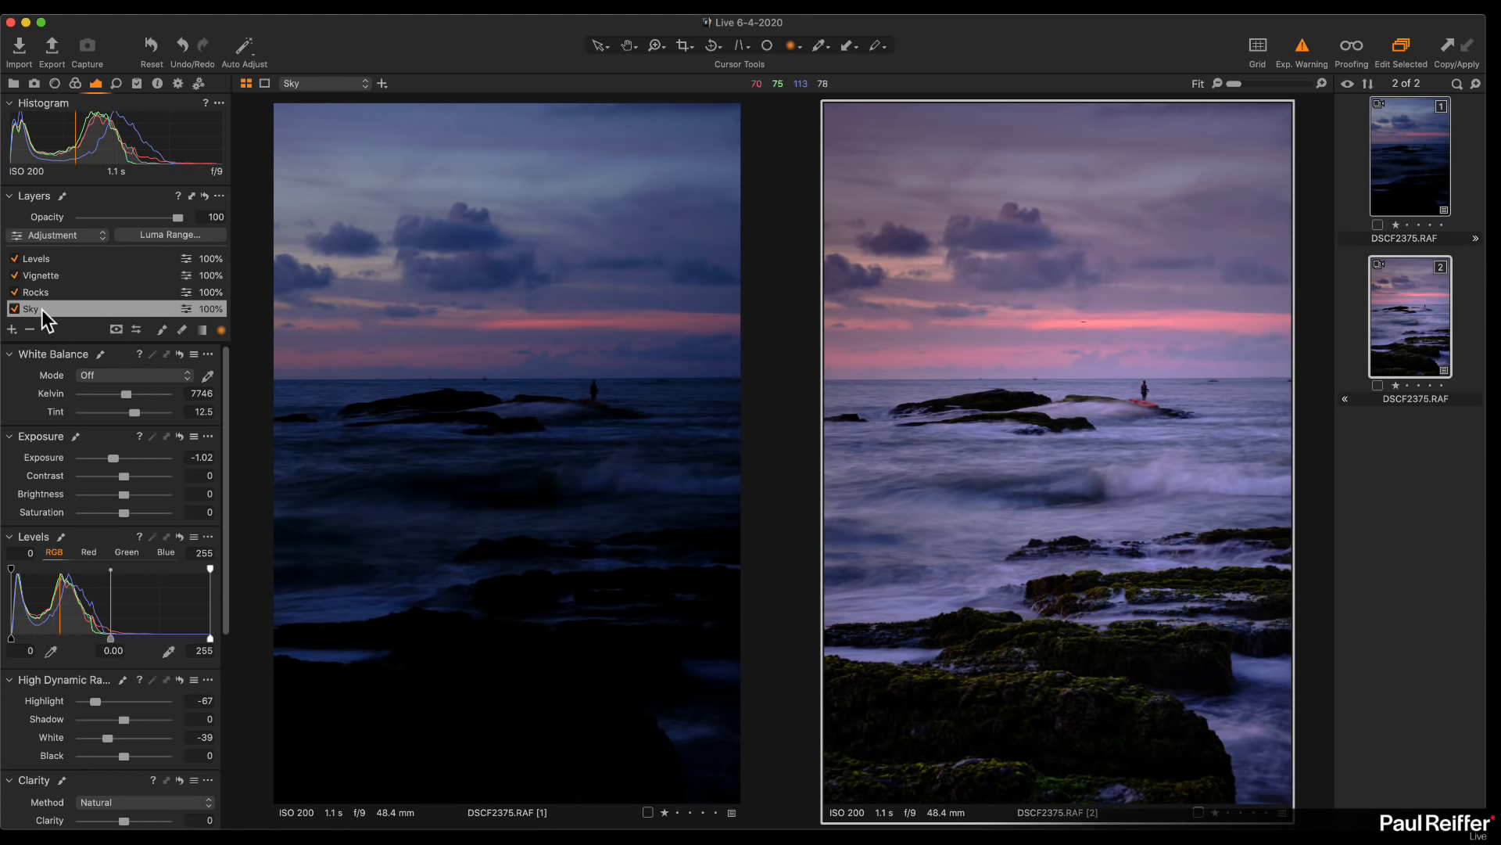
scroll(108, 456, down, 5)
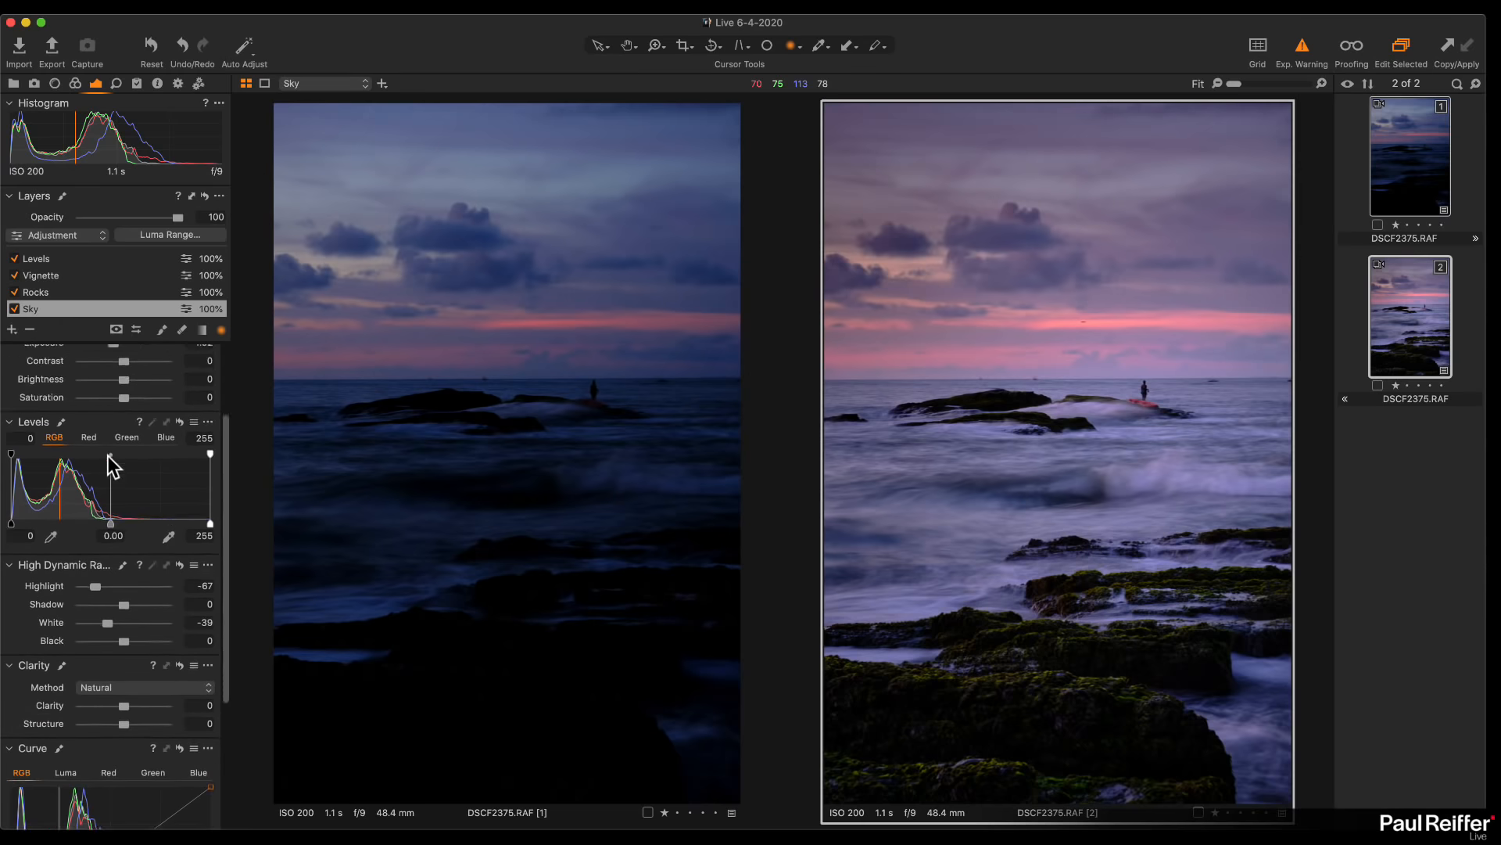
scroll(108, 457, down, 2)
scroll(108, 457, up, 2)
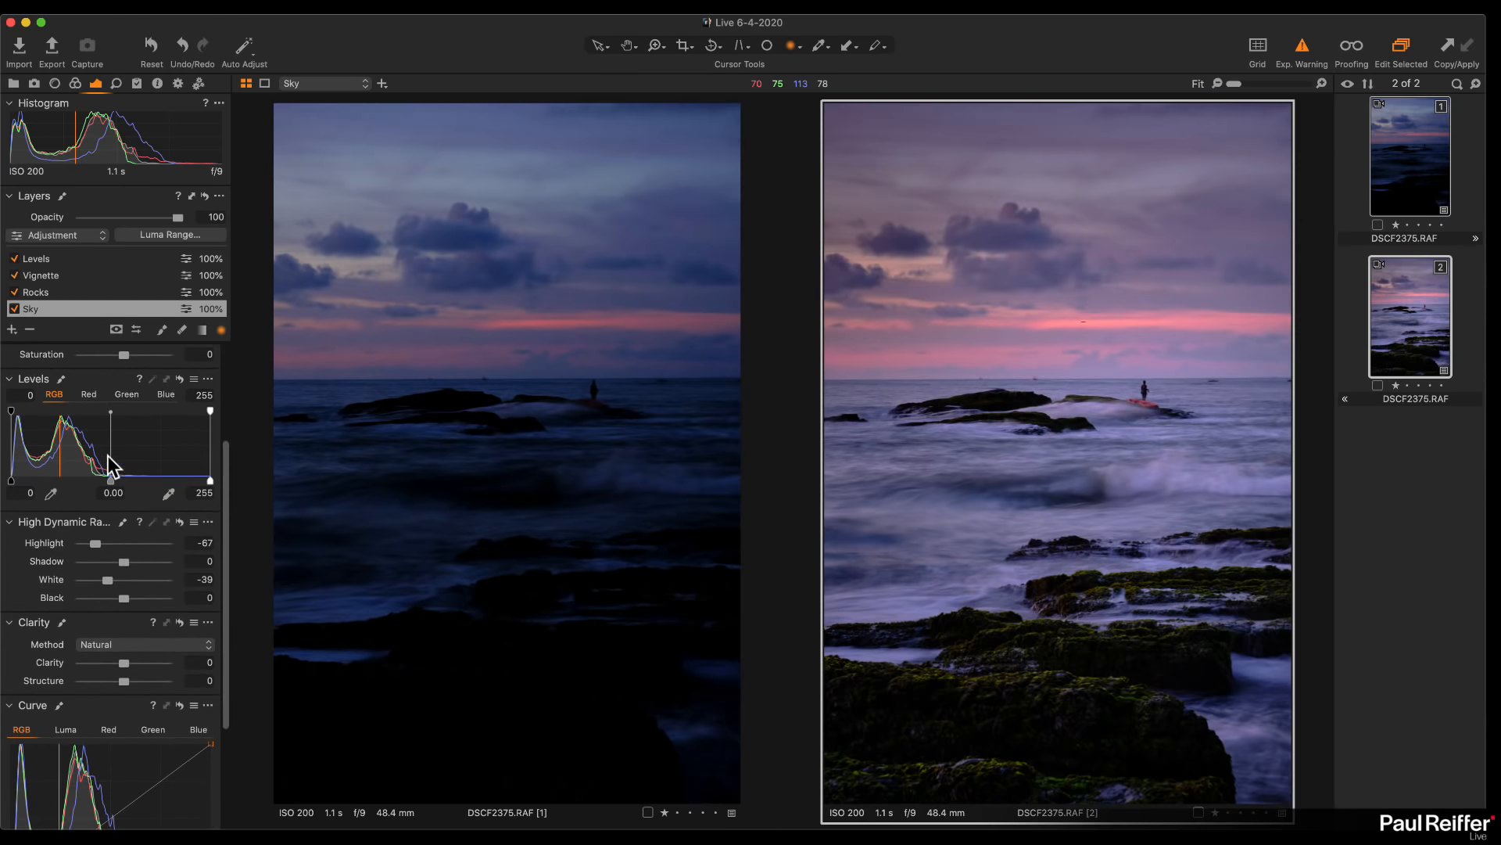
drag(125, 662, 125, 663)
drag(130, 661, 135, 663)
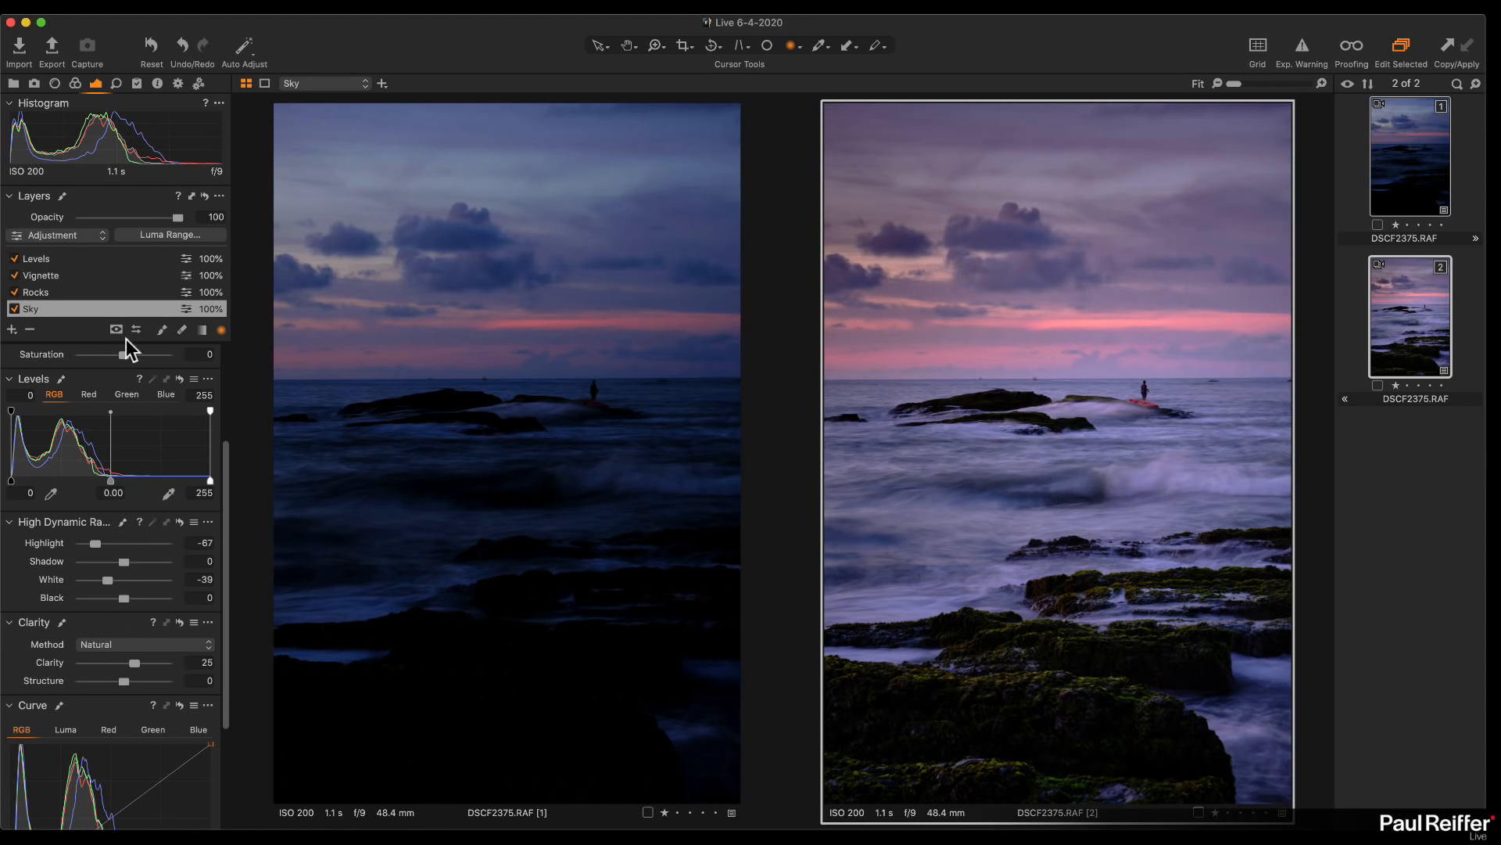
Try a custom white balance on the Sky layer with Kelvin 6643 and tint 18, and undo the changes
scroll(101, 456, up, 3)
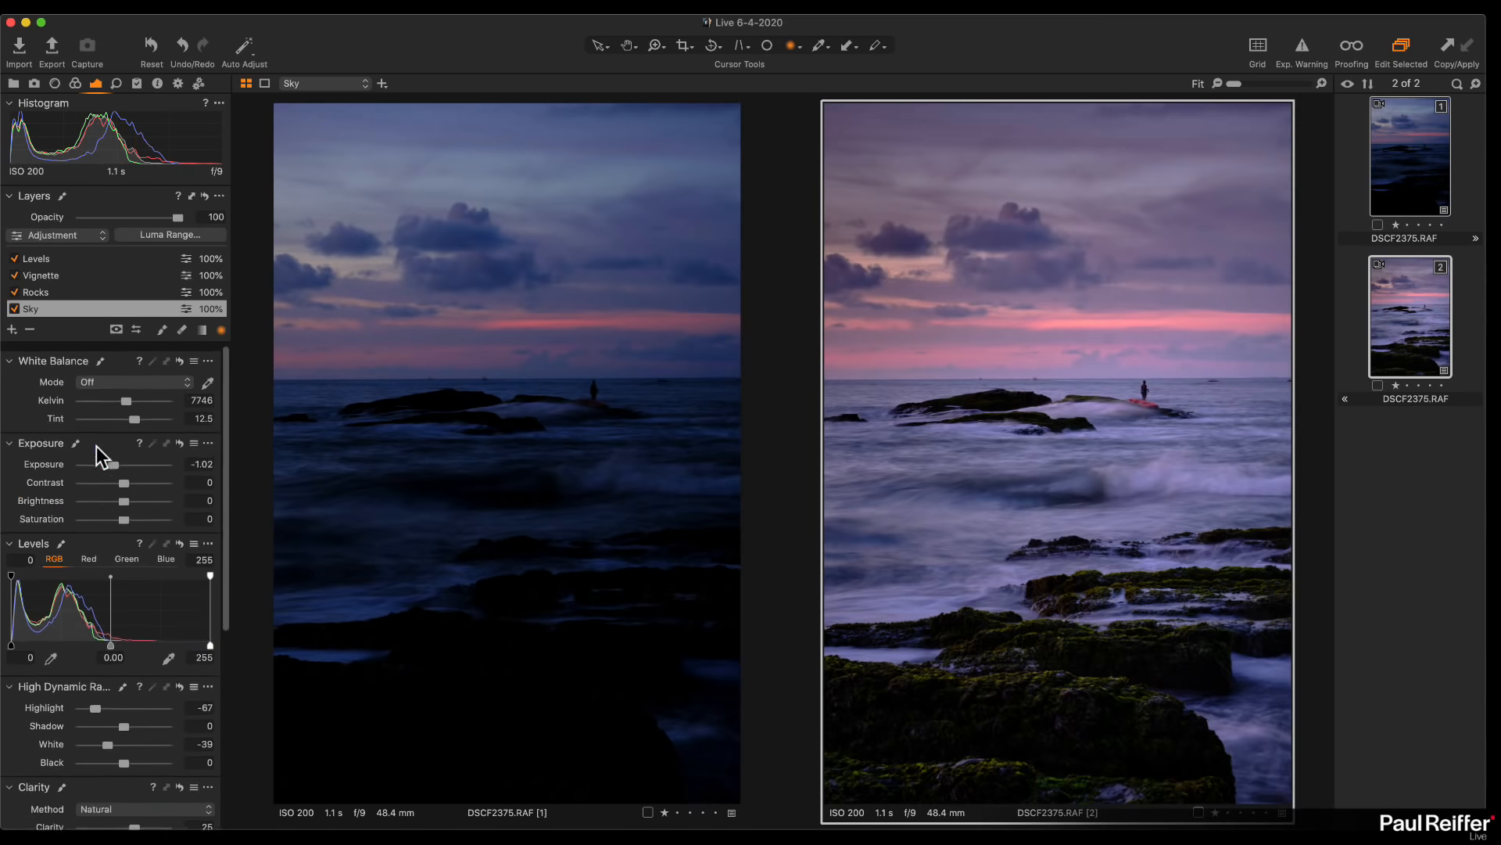
mouse_move(126, 395)
mouse_down()
mouse_move(144, 391)
mouse_move(140, 411)
mouse_move(141, 394)
mouse_move(119, 393)
mouse_up()
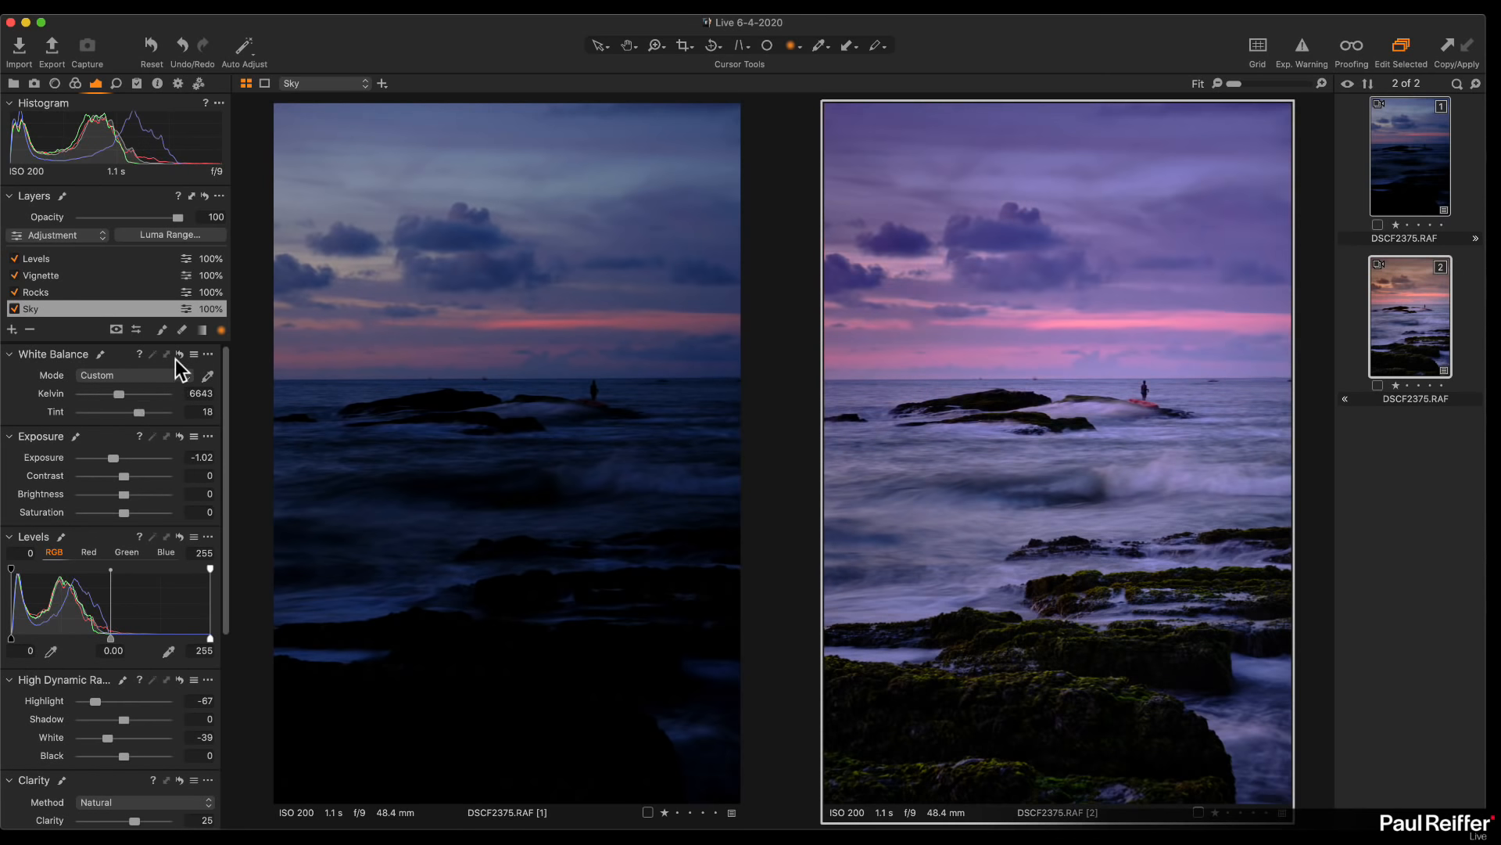
key(super+z)
key(super+z)
key(super+z)
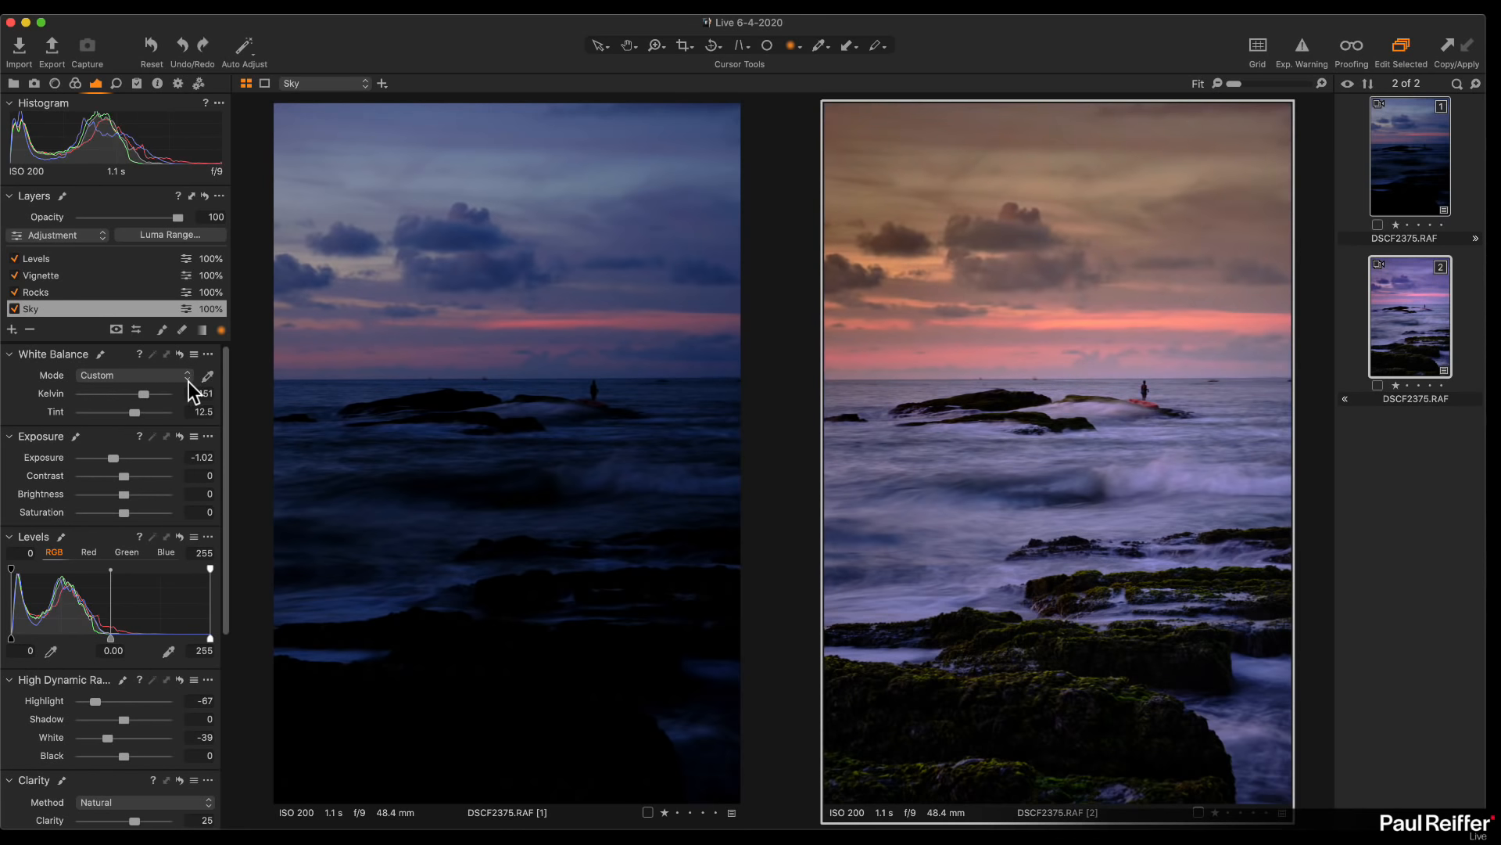
Test cooler and warmer white balances on the Background, including Kelvin 5242 with tint 22.9 and Kelvin 10128, and undo them
scroll(95, 293, down, 1)
click(61, 311)
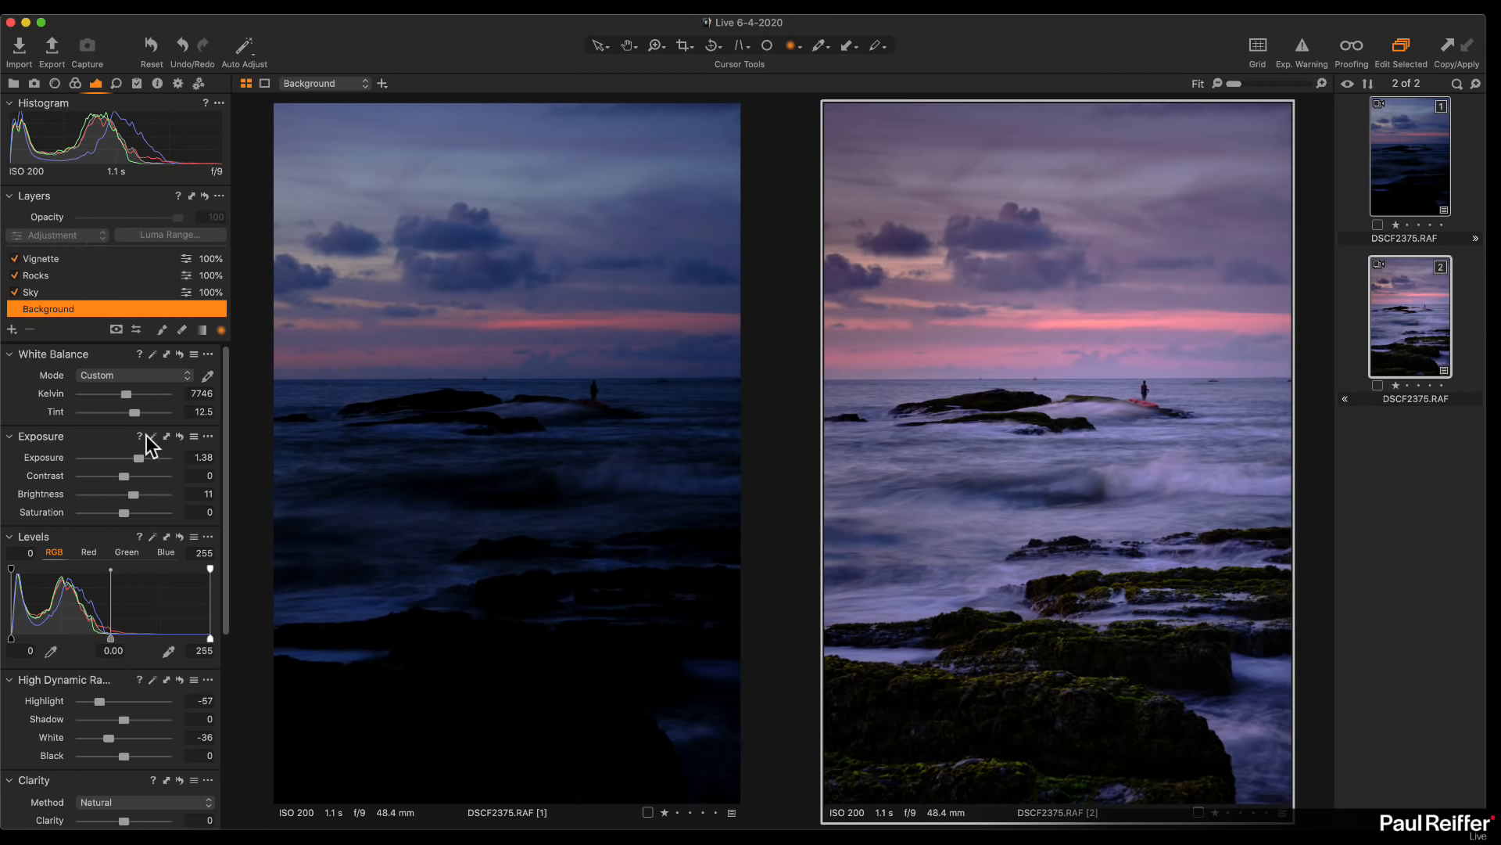
mouse_move(127, 396)
mouse_down()
mouse_move(144, 415)
mouse_move(110, 394)
mouse_move(125, 418)
mouse_move(121, 393)
mouse_up()
key(super+z)
key(super+z)
key(super+z)
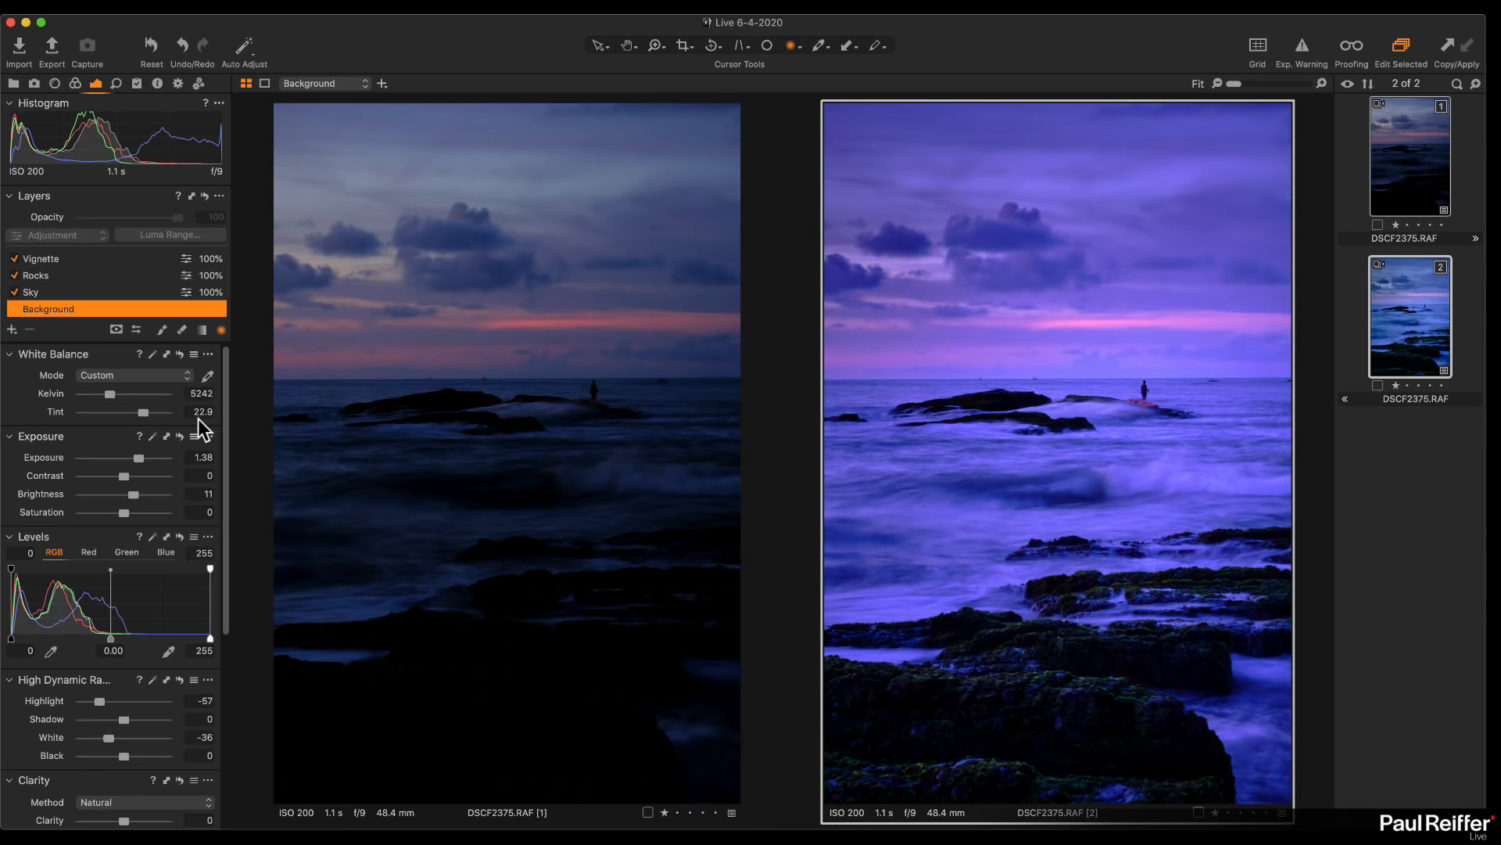
key(super+z)
key(super+z)
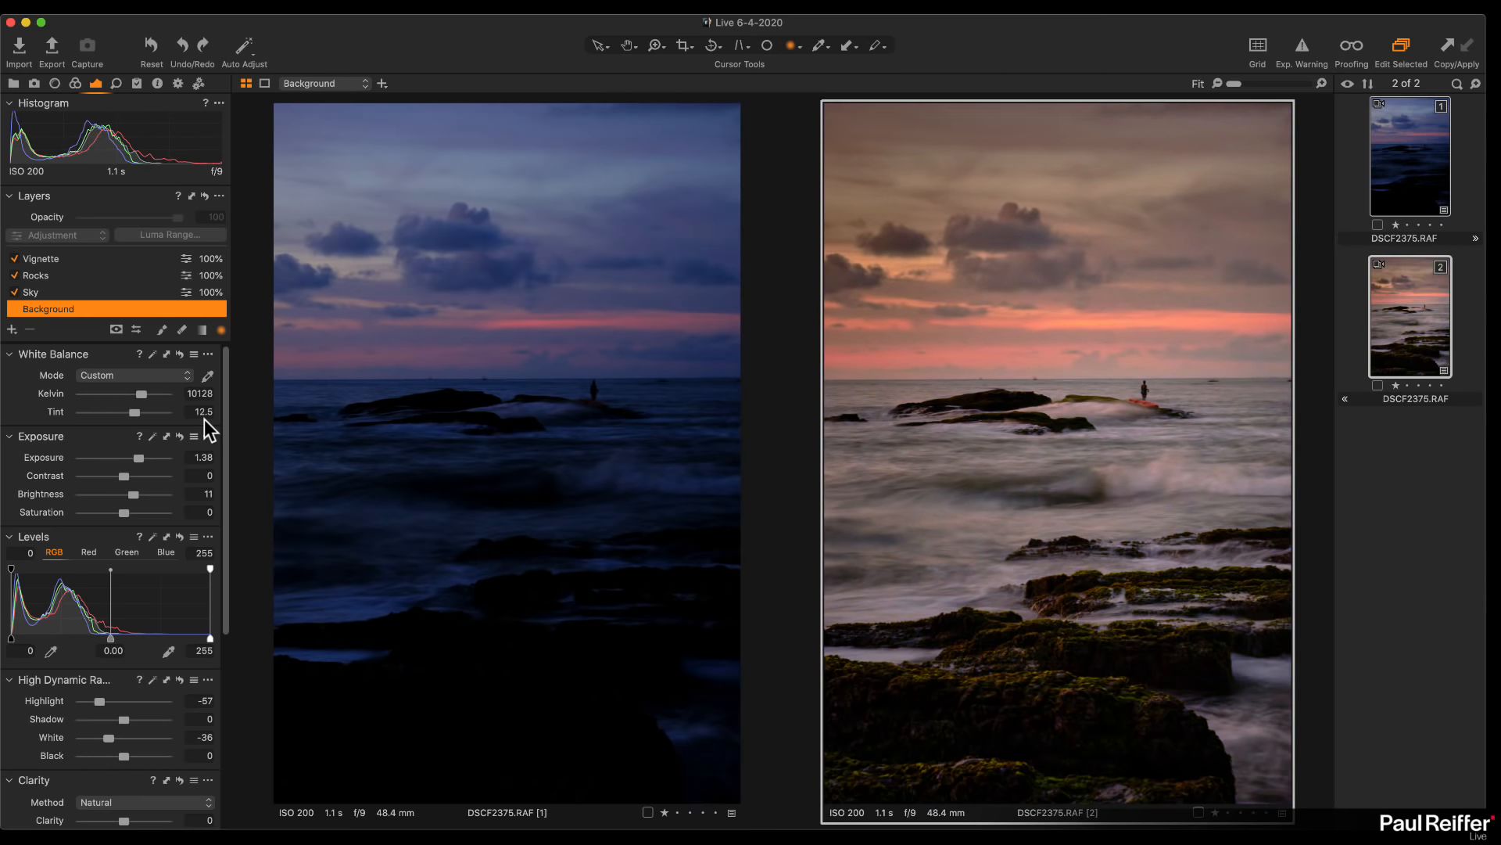
key(super+z)
key(super+z)
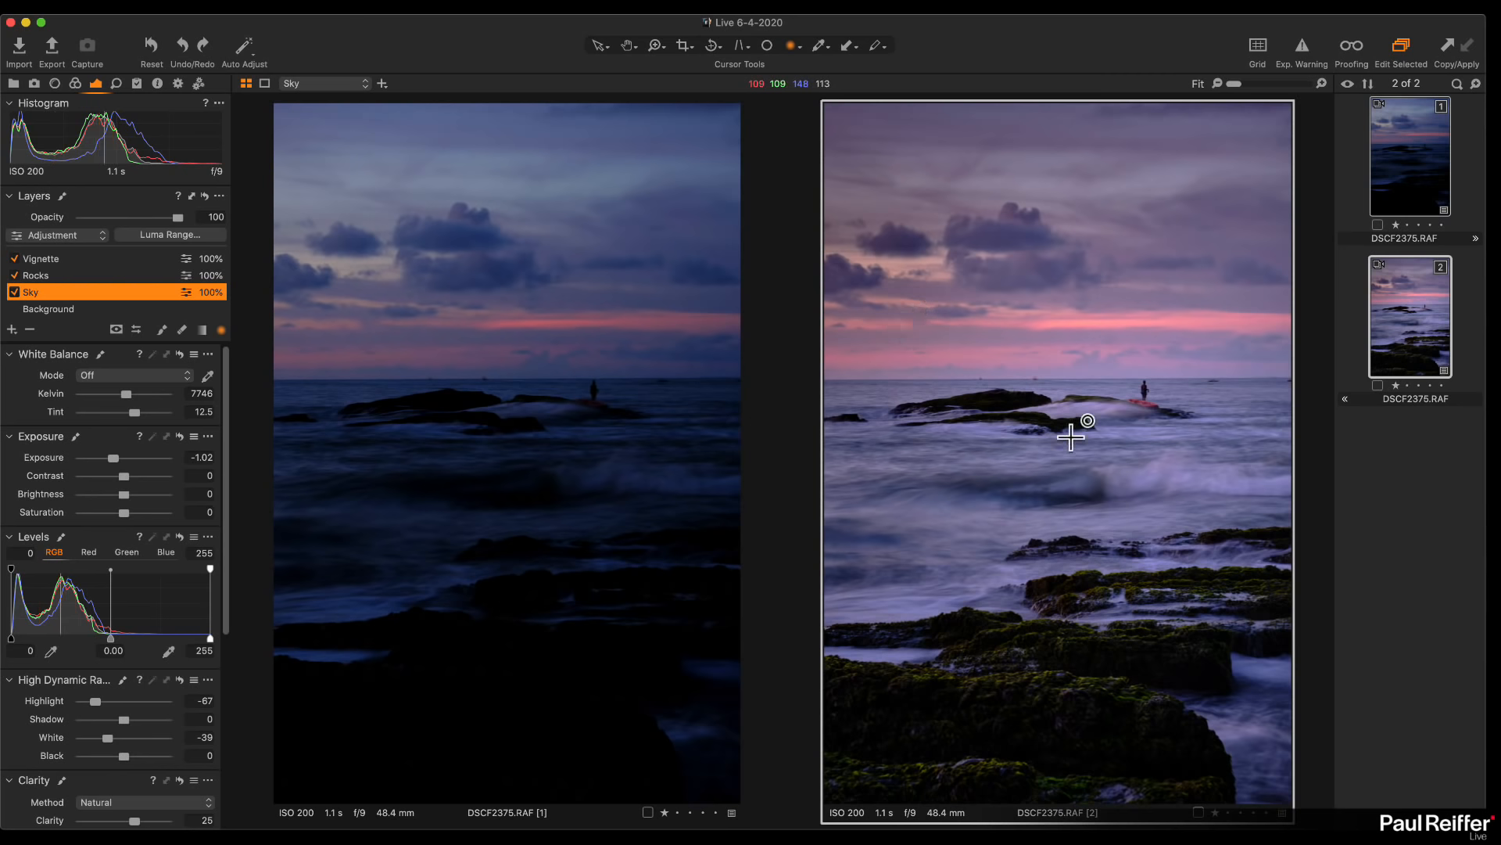
End the side-by-side comparison and show only the edited seascape variant
click(1418, 166)
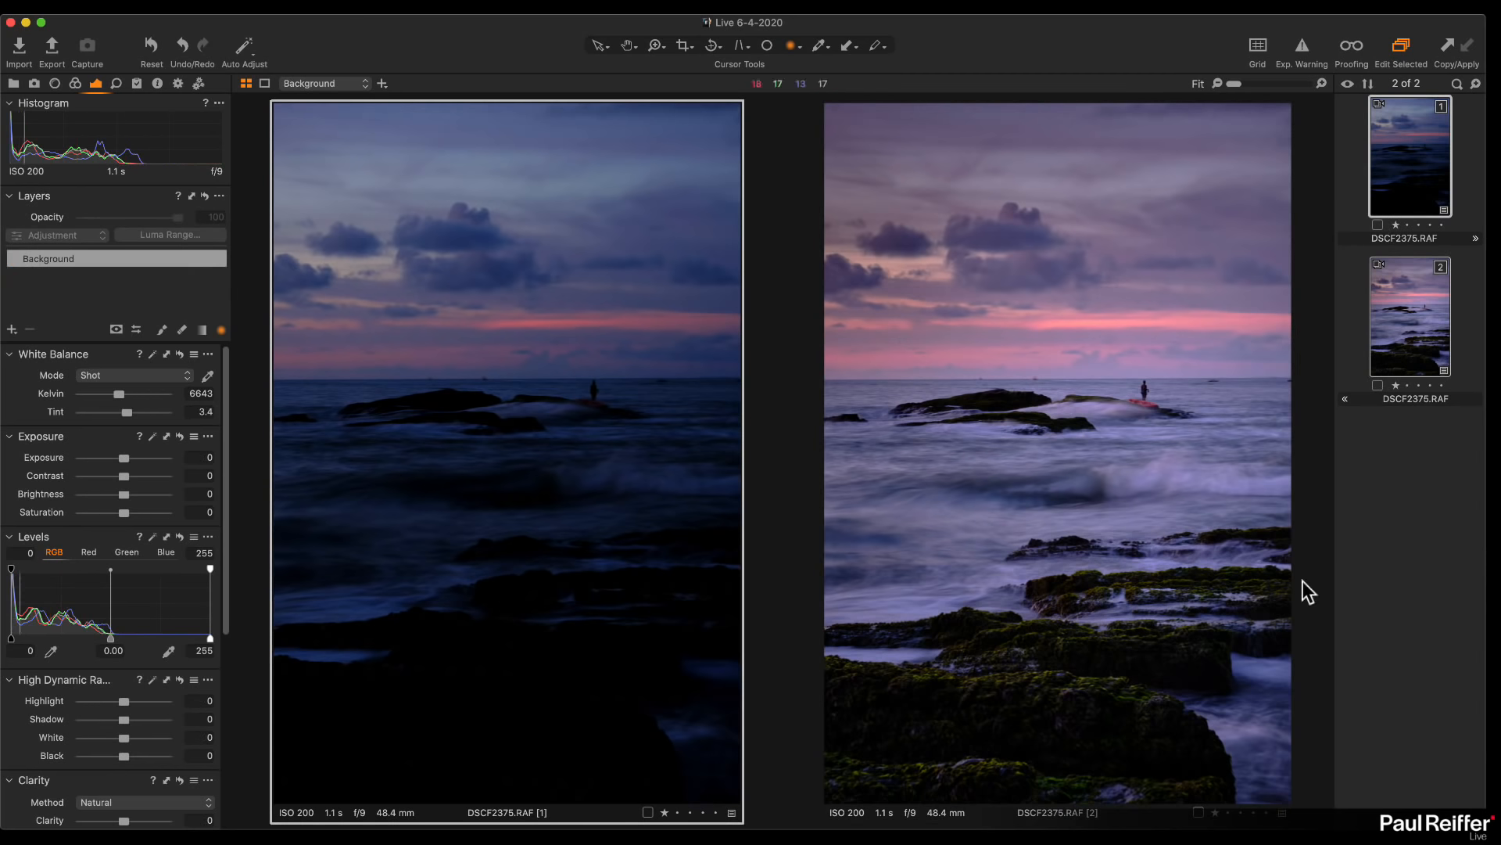
click(1414, 552)
click(1403, 270)
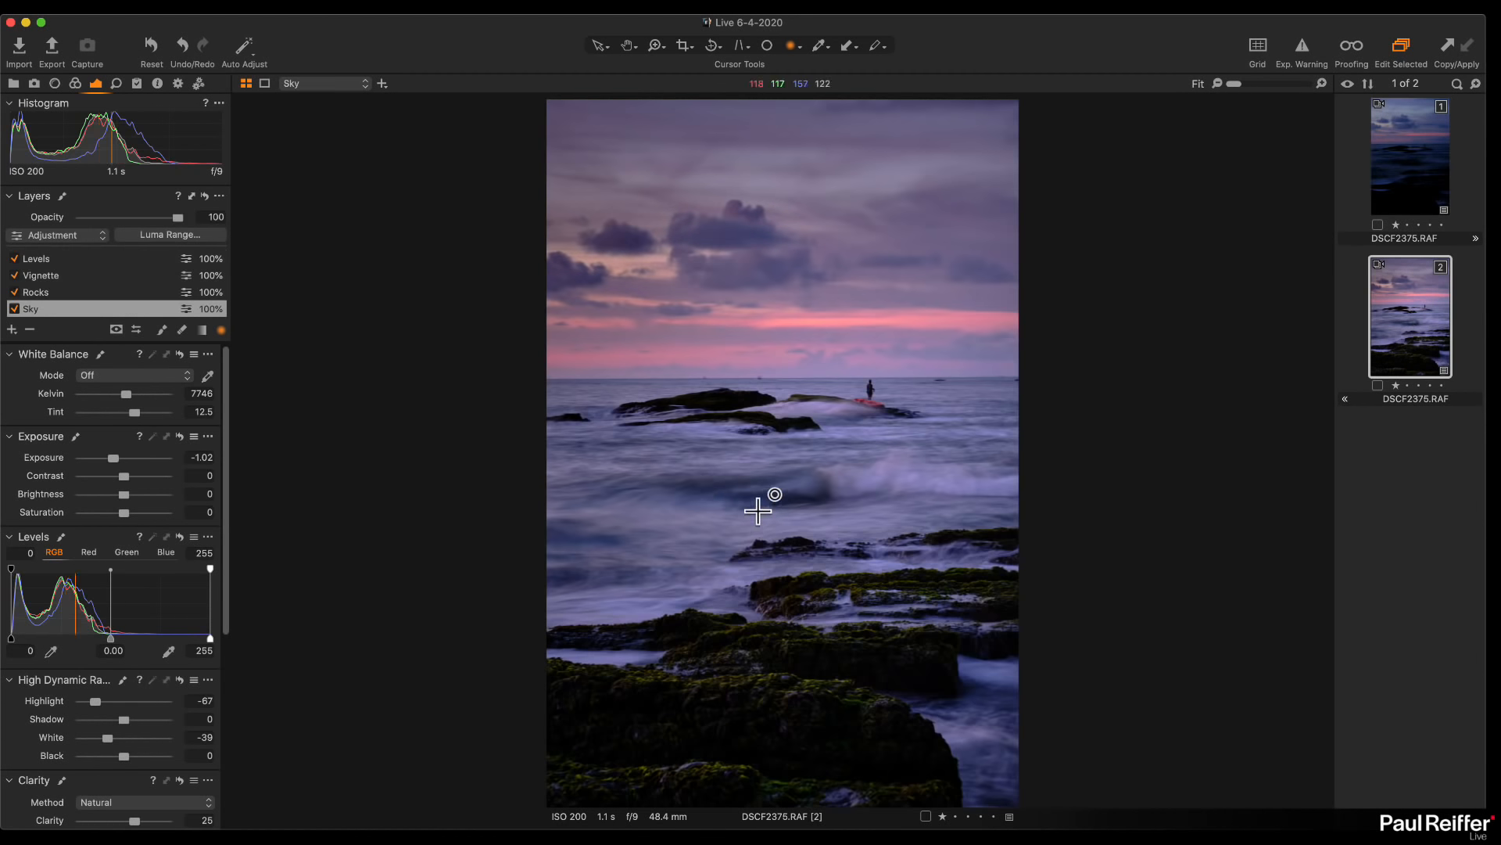
Open the user collection with the night waterfront photo and magnify its lit shoreline
click(15, 84)
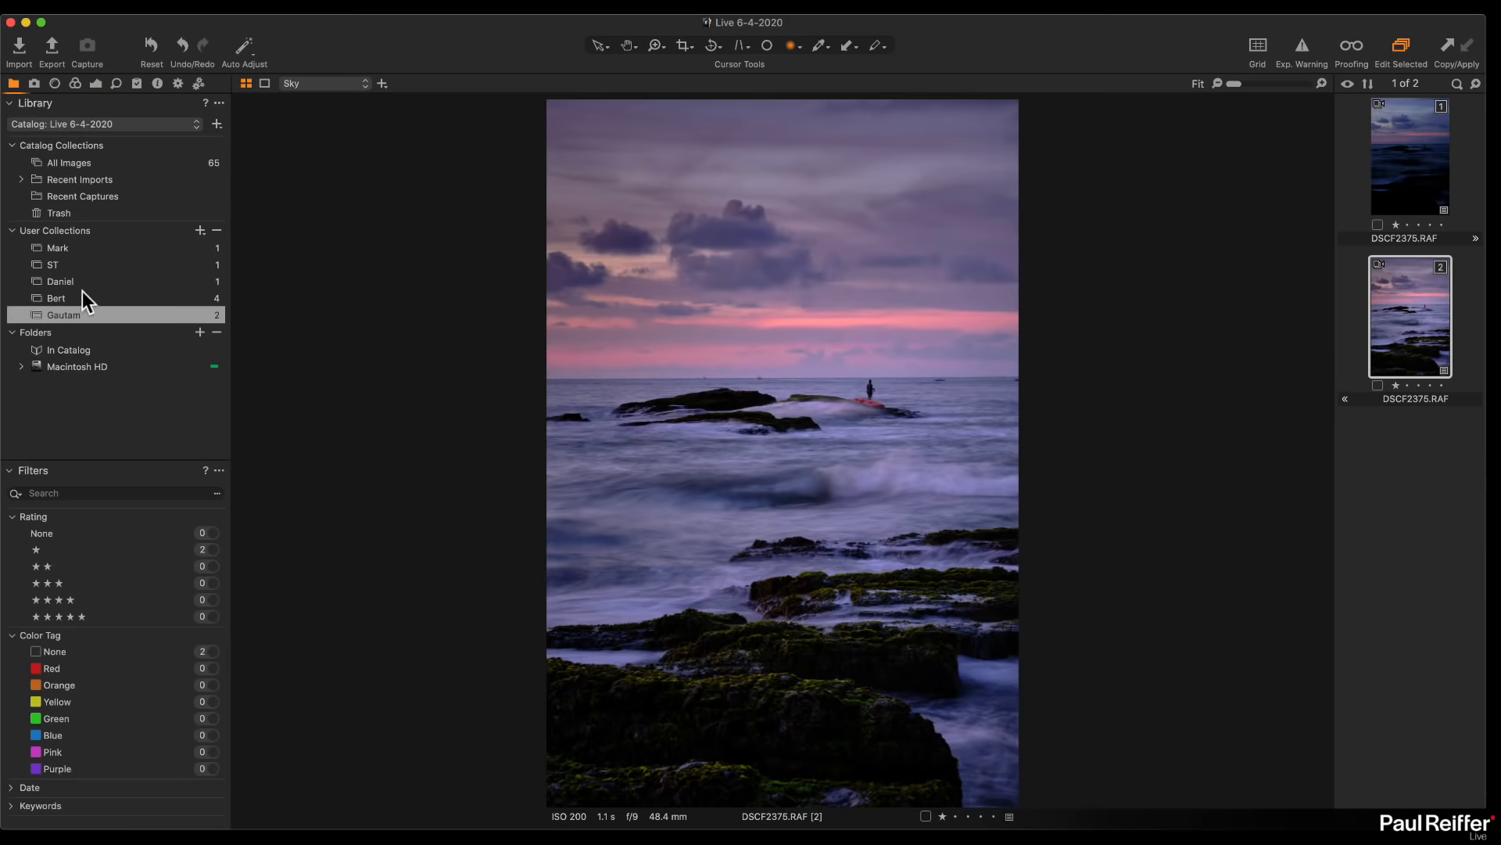
click(85, 284)
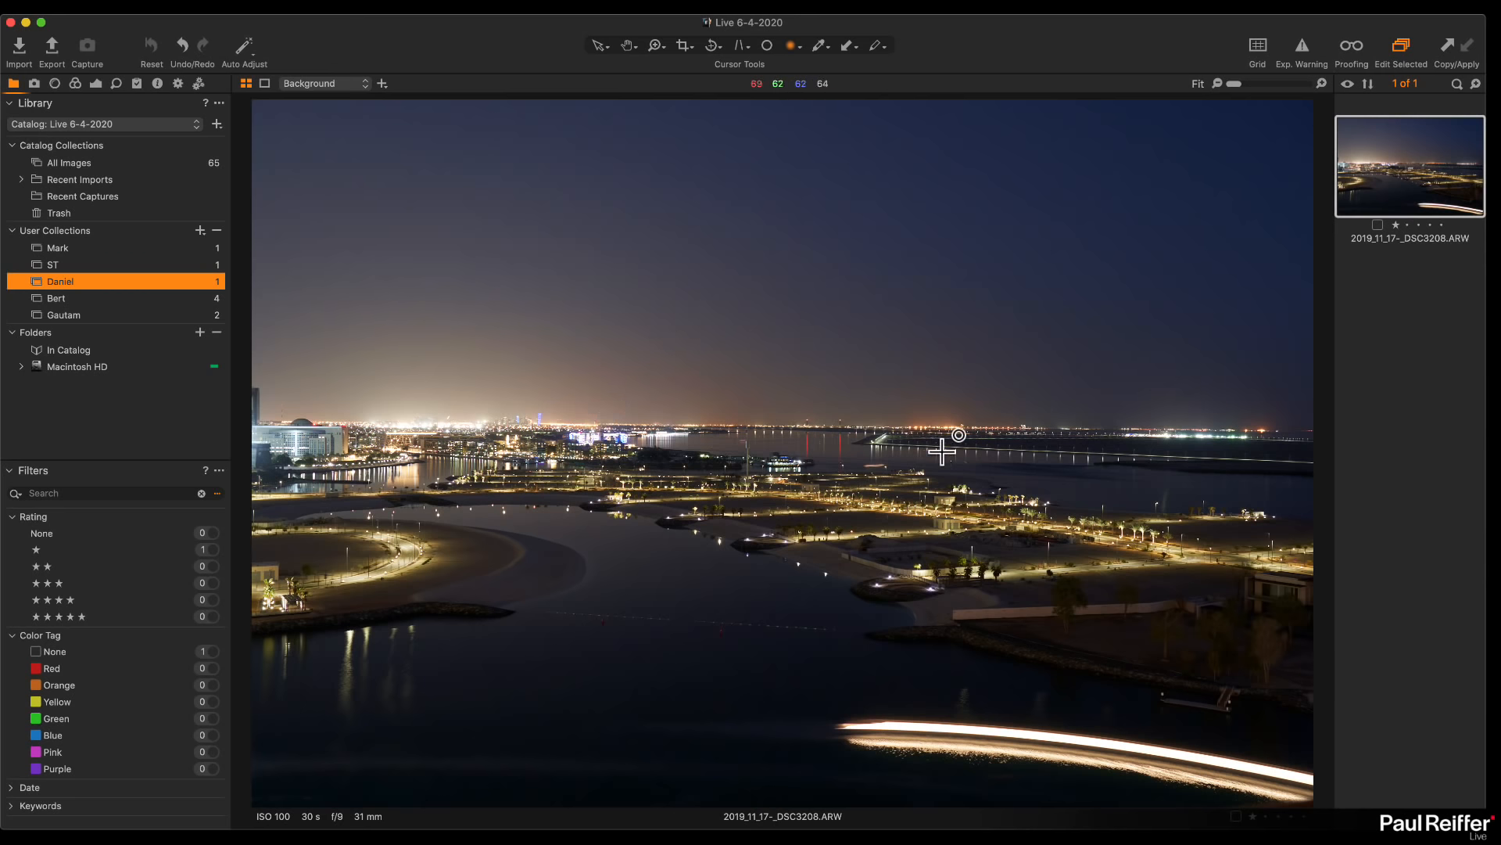
key(z)
click(1022, 496)
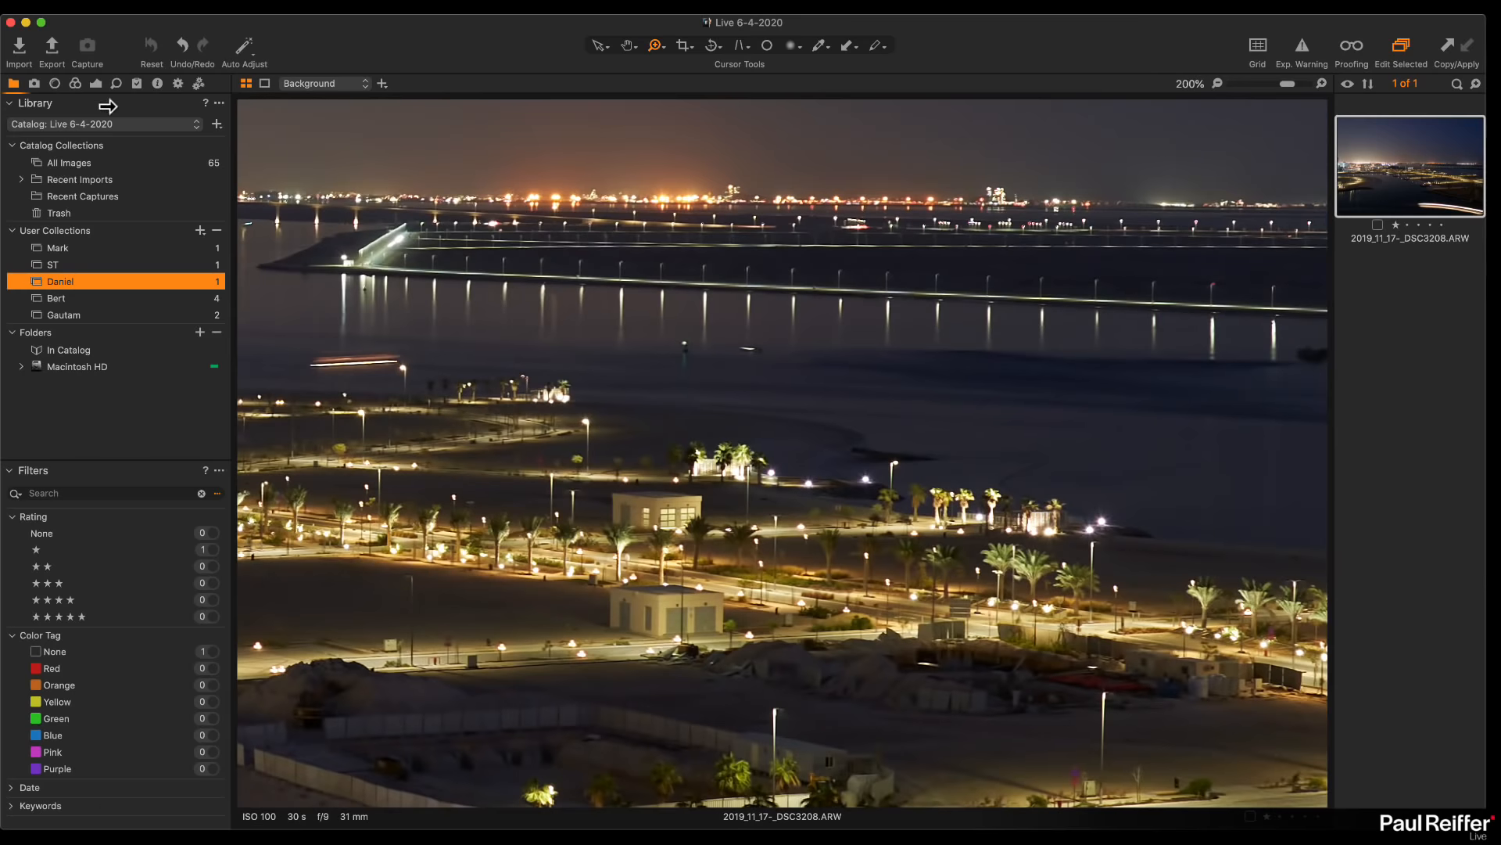
Review the night photo's metadata, including its lens, camera and exposure details
click(157, 83)
scroll(201, 350, down, 5)
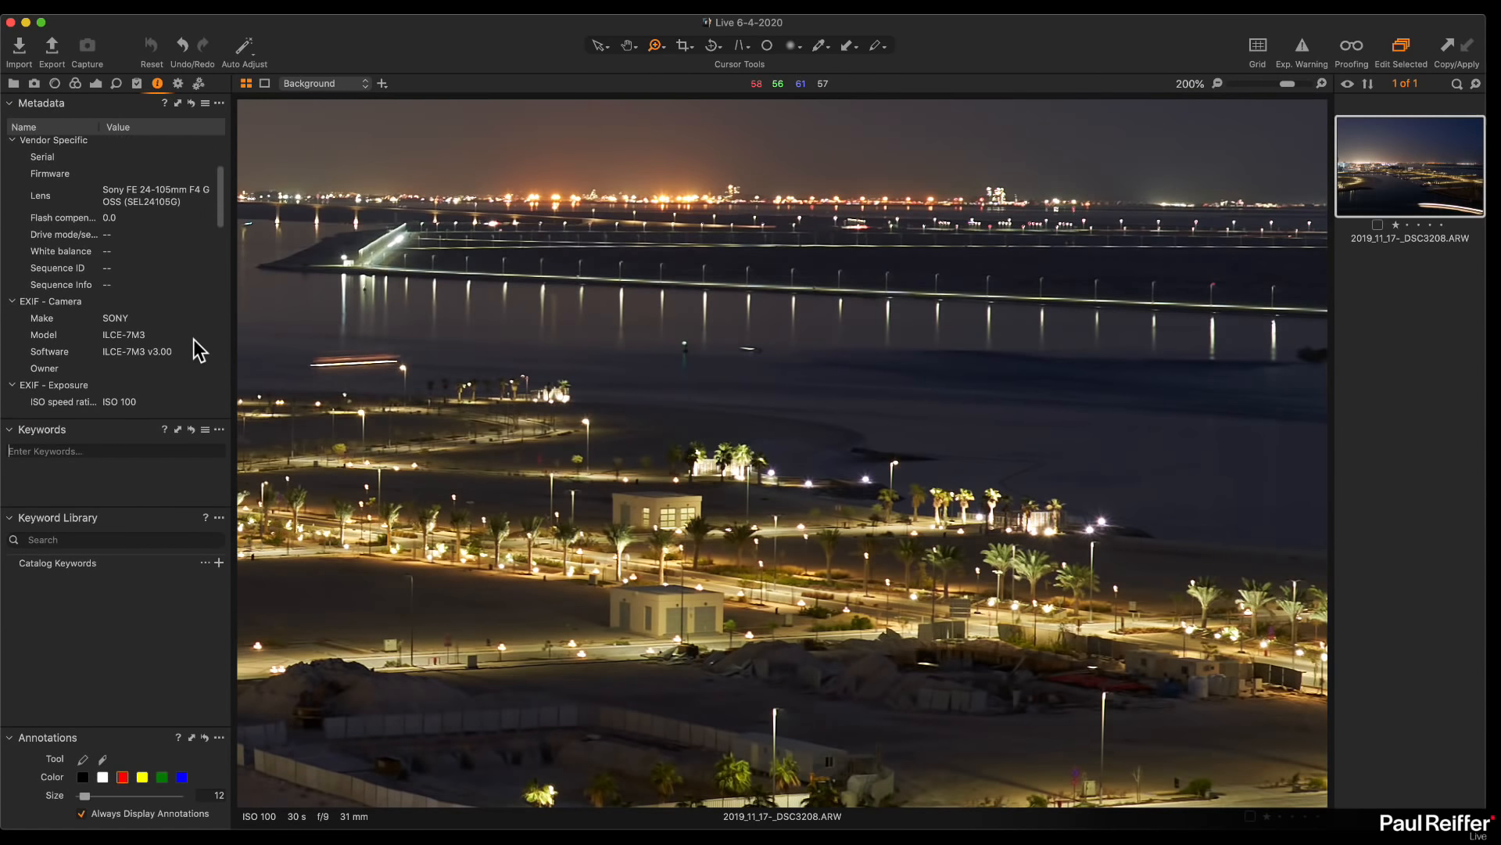
scroll(199, 350, up, 5)
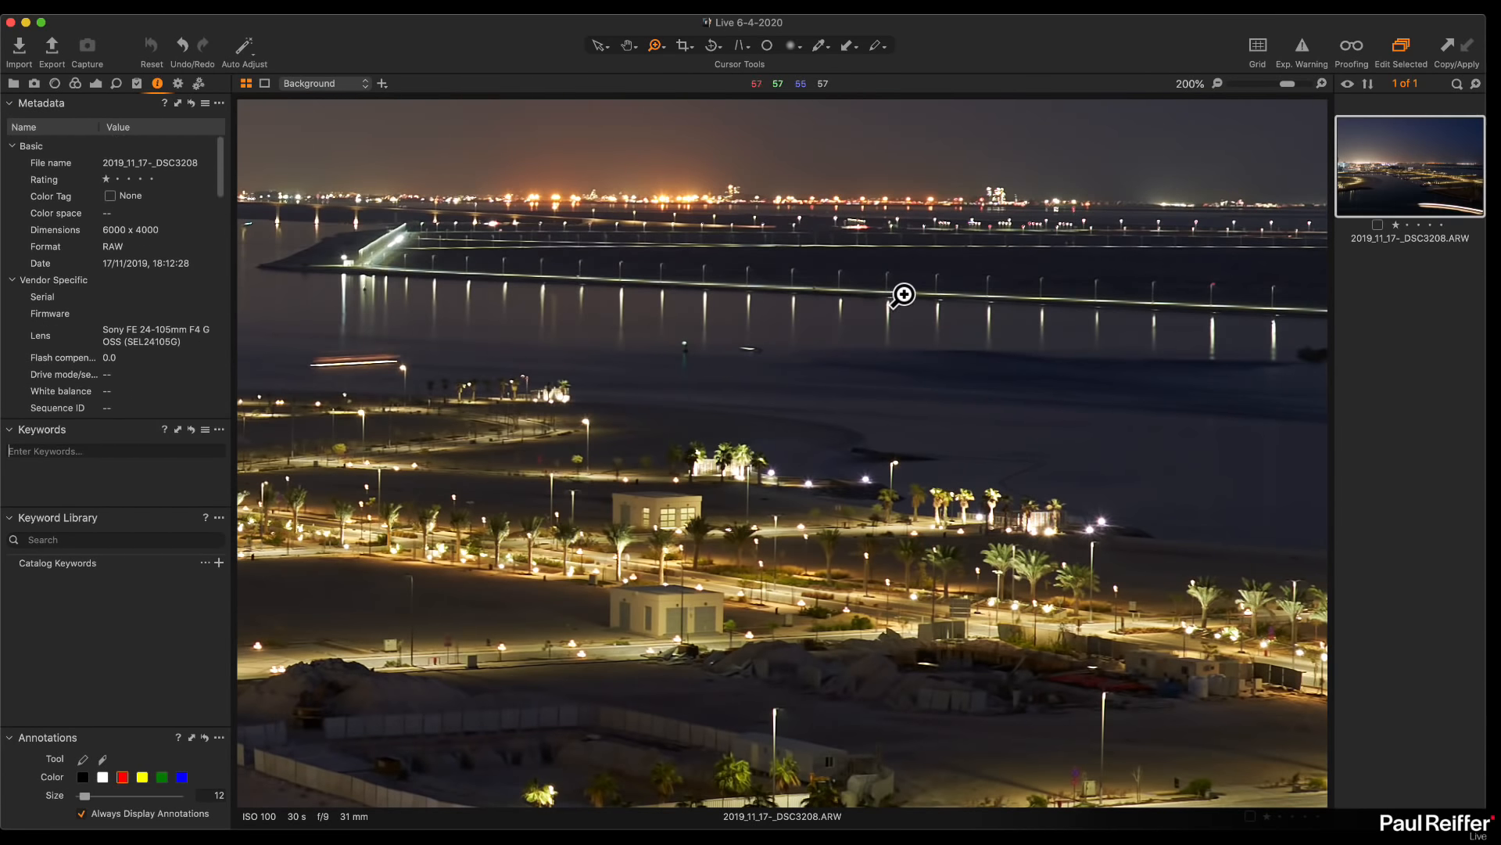
Inspect the bright lights along the far shore of the night photo up close
alt+click(892, 298)
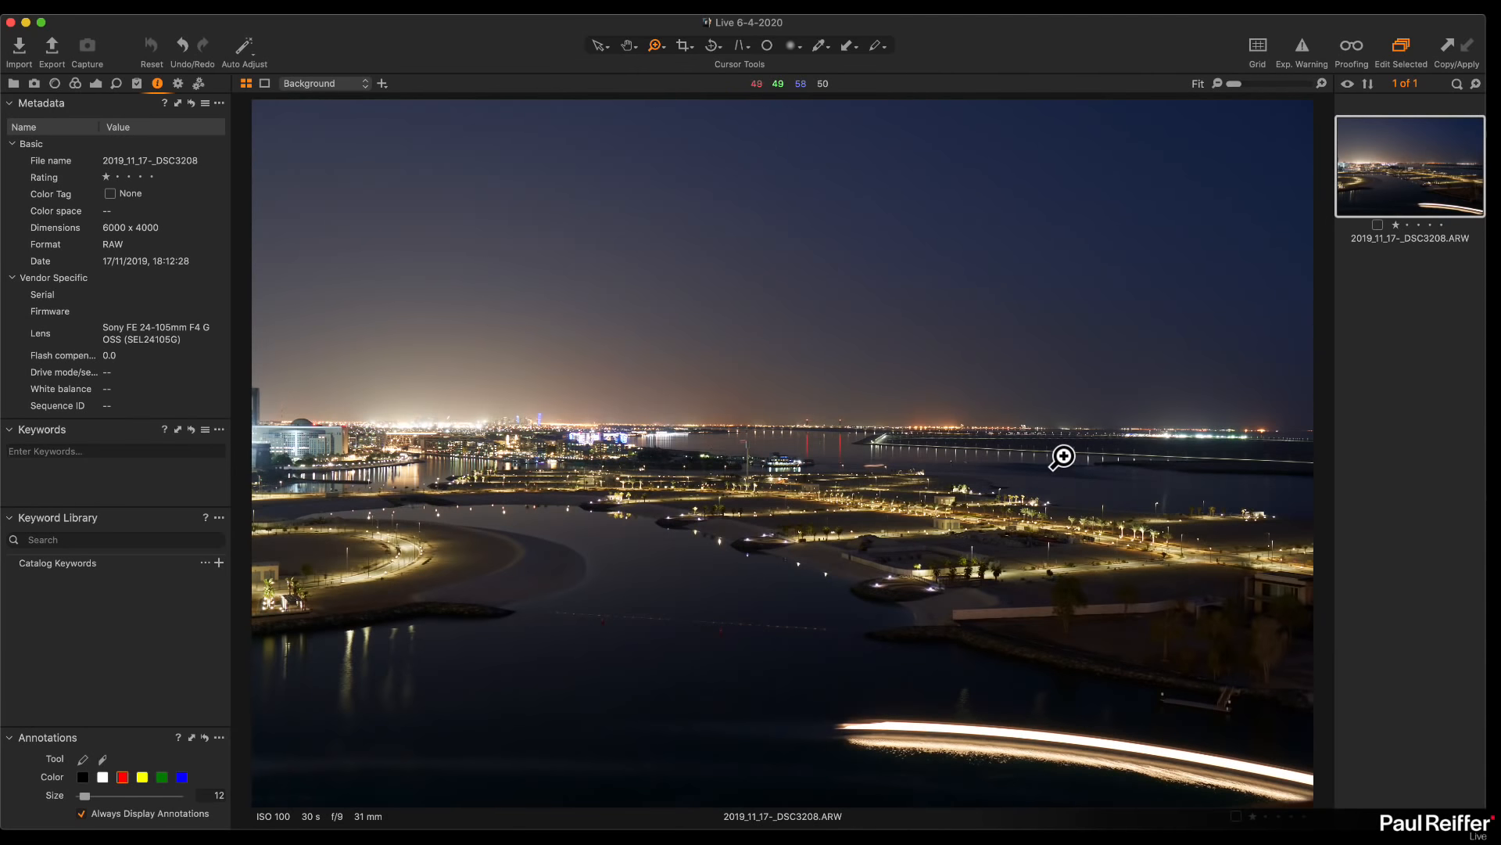
scroll(1016, 458, up, 4)
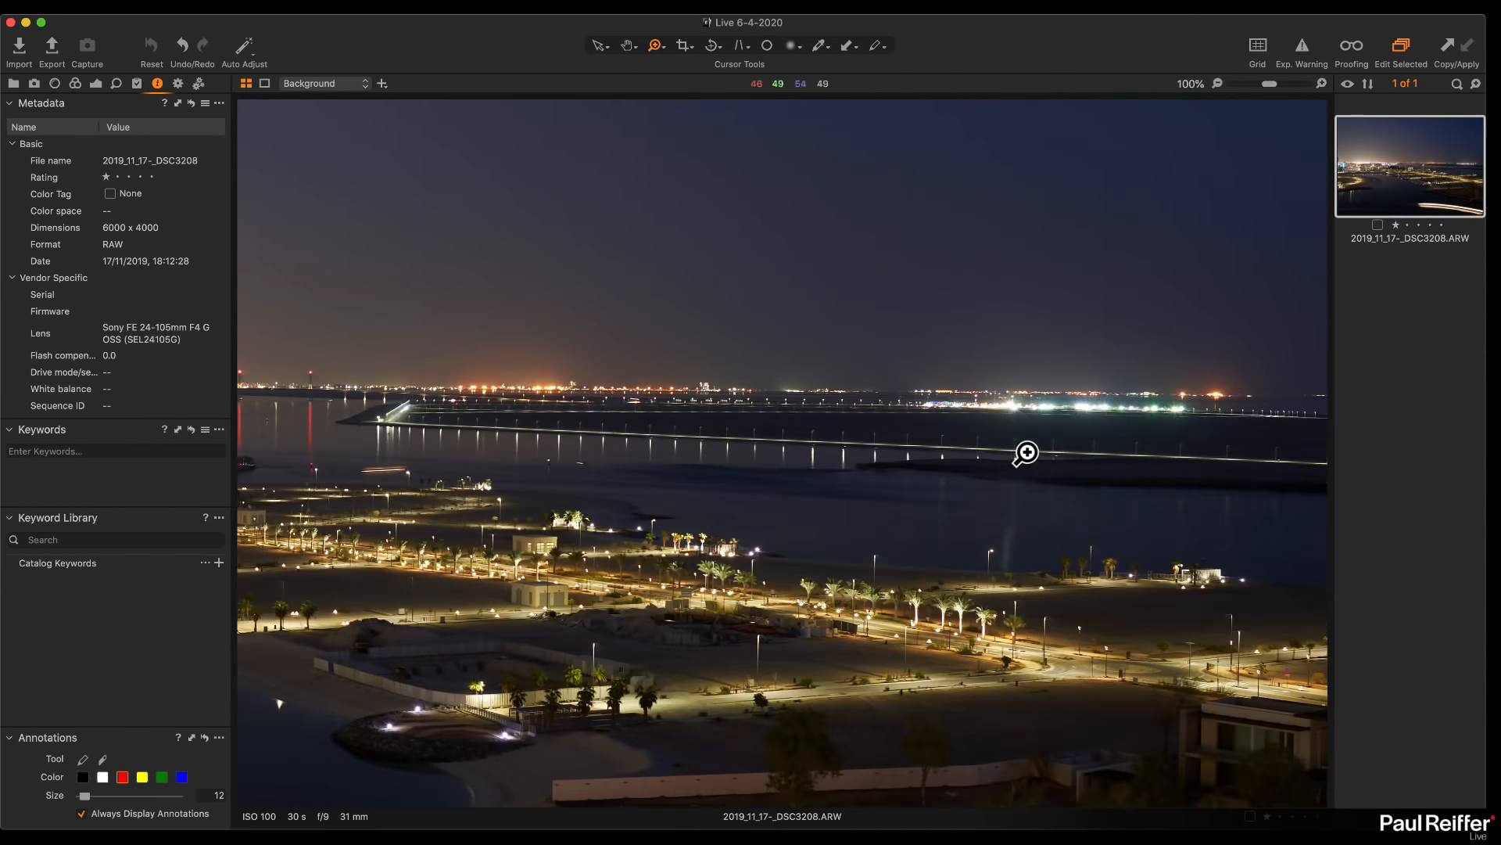
scroll(1345, 435, up, 1)
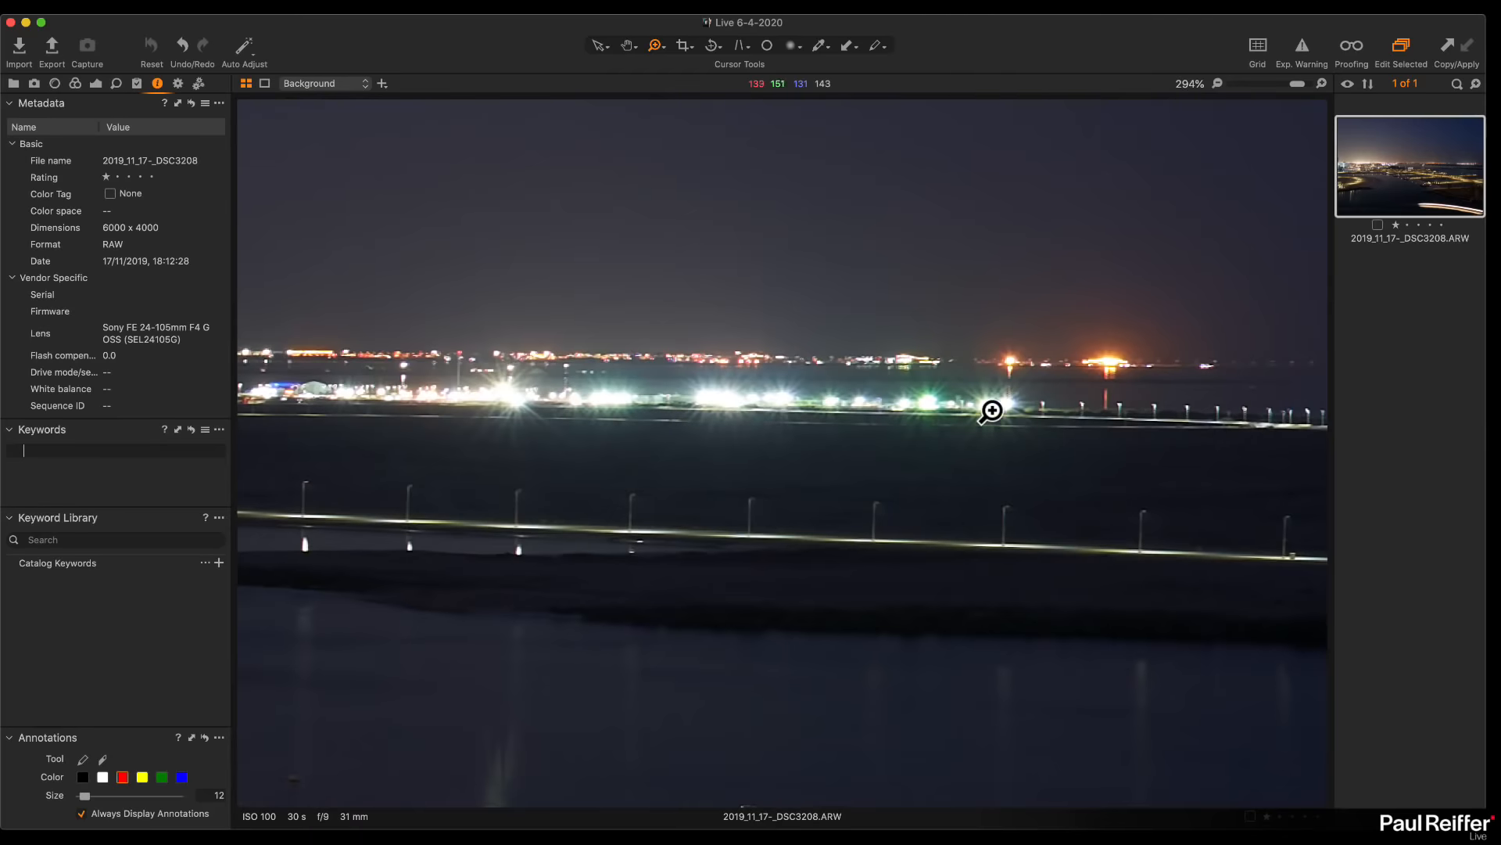
double_click(956, 415)
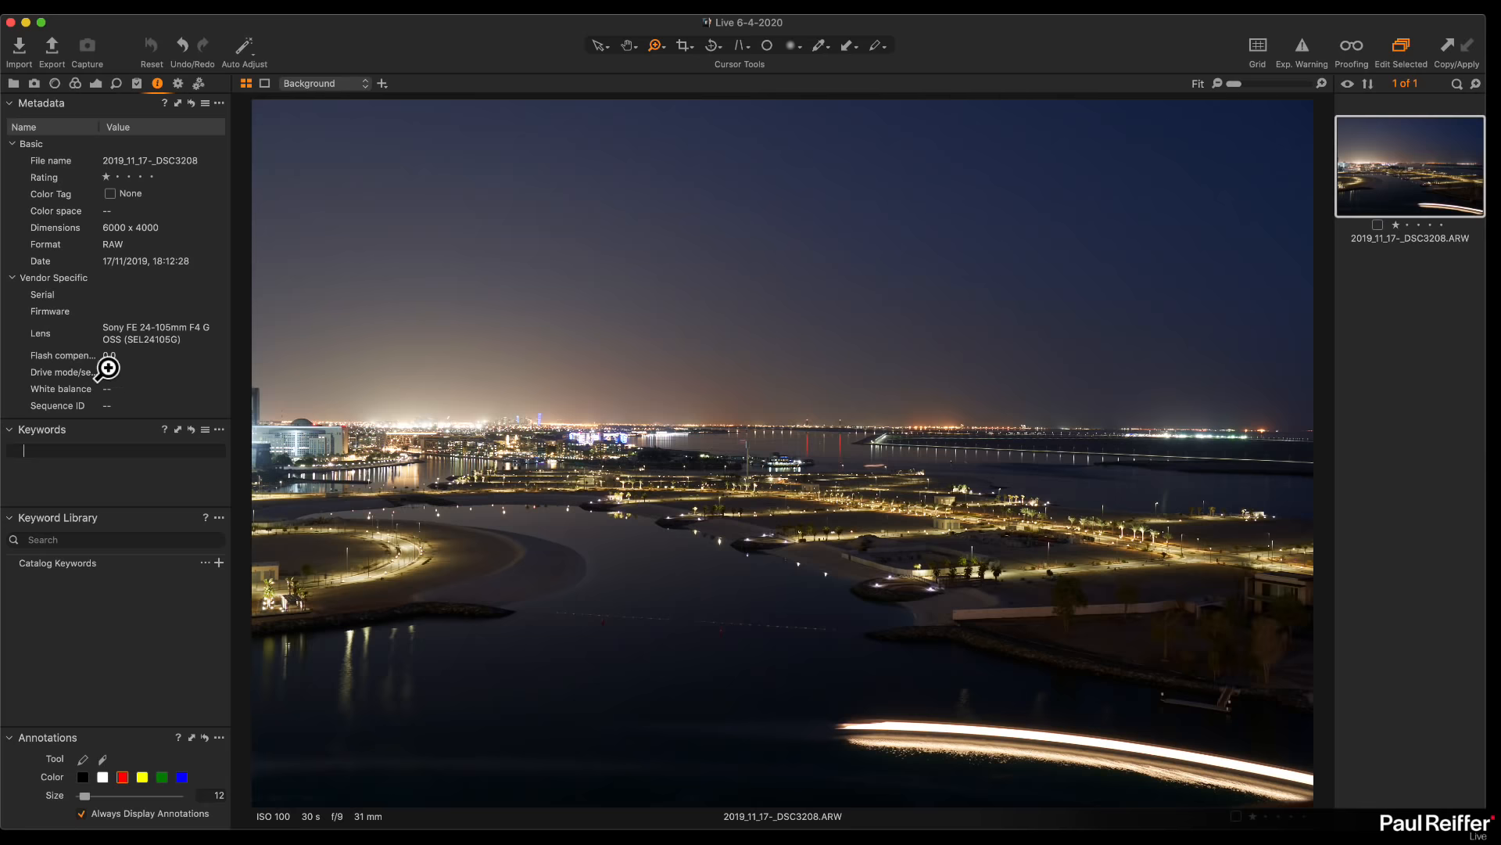
Inspect the domed building and the surrounding city lights up close, and return to the full image
click(328, 437)
click(329, 440)
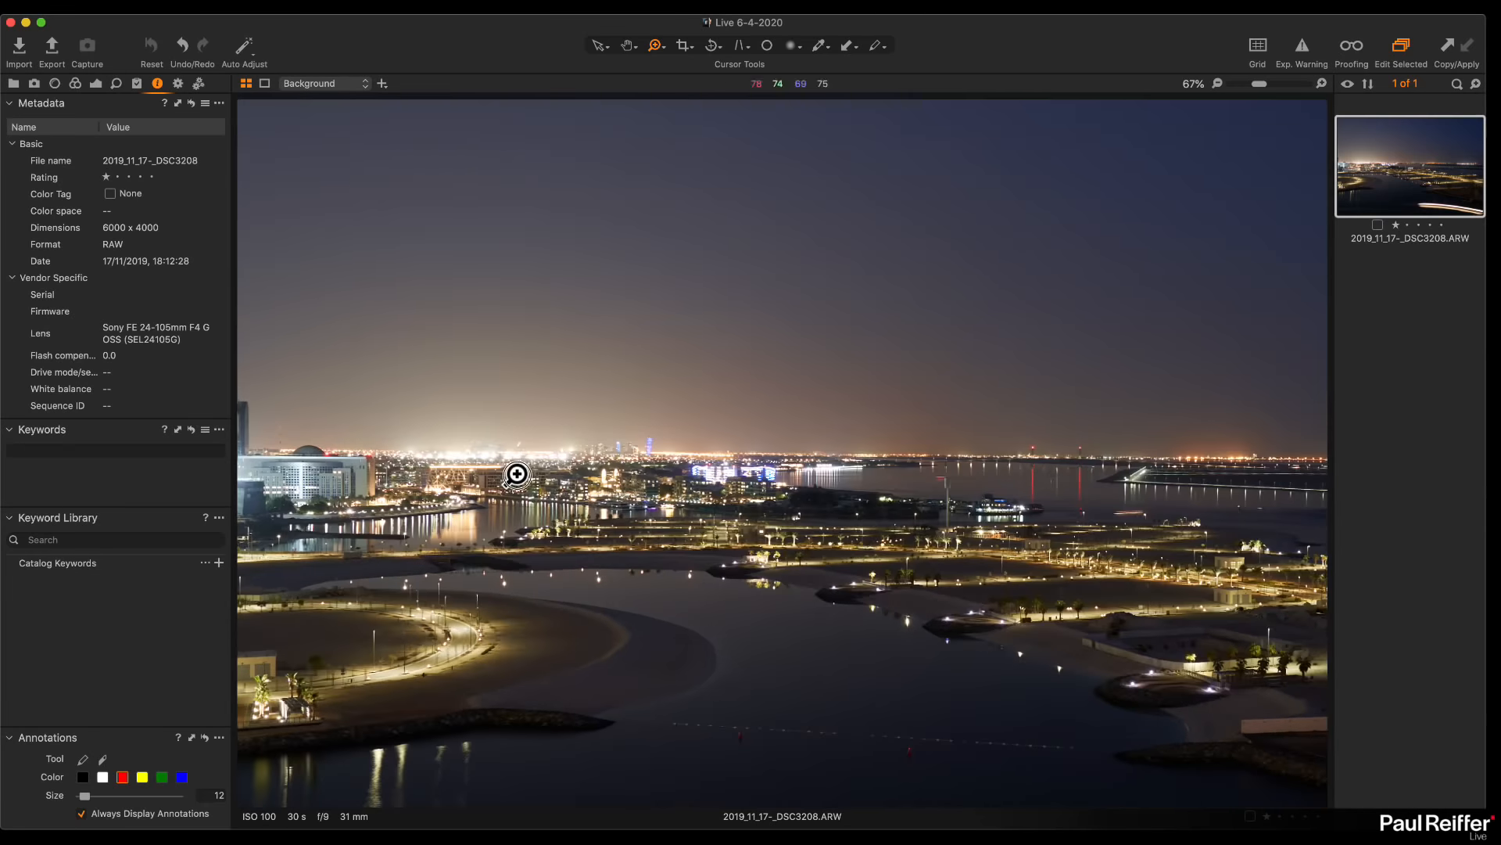
click(516, 473)
click(473, 431)
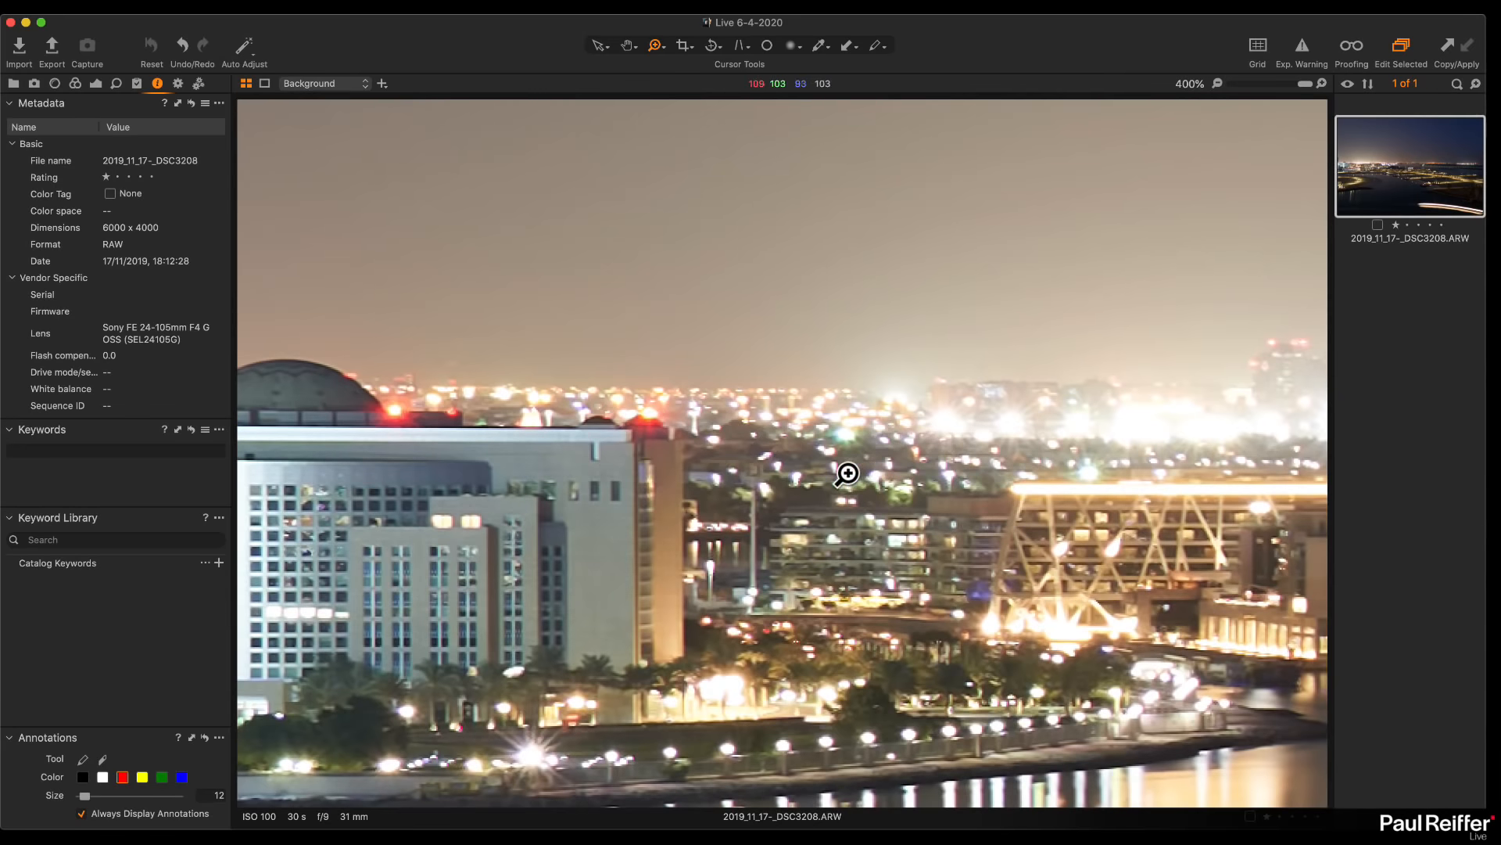
click(1218, 83)
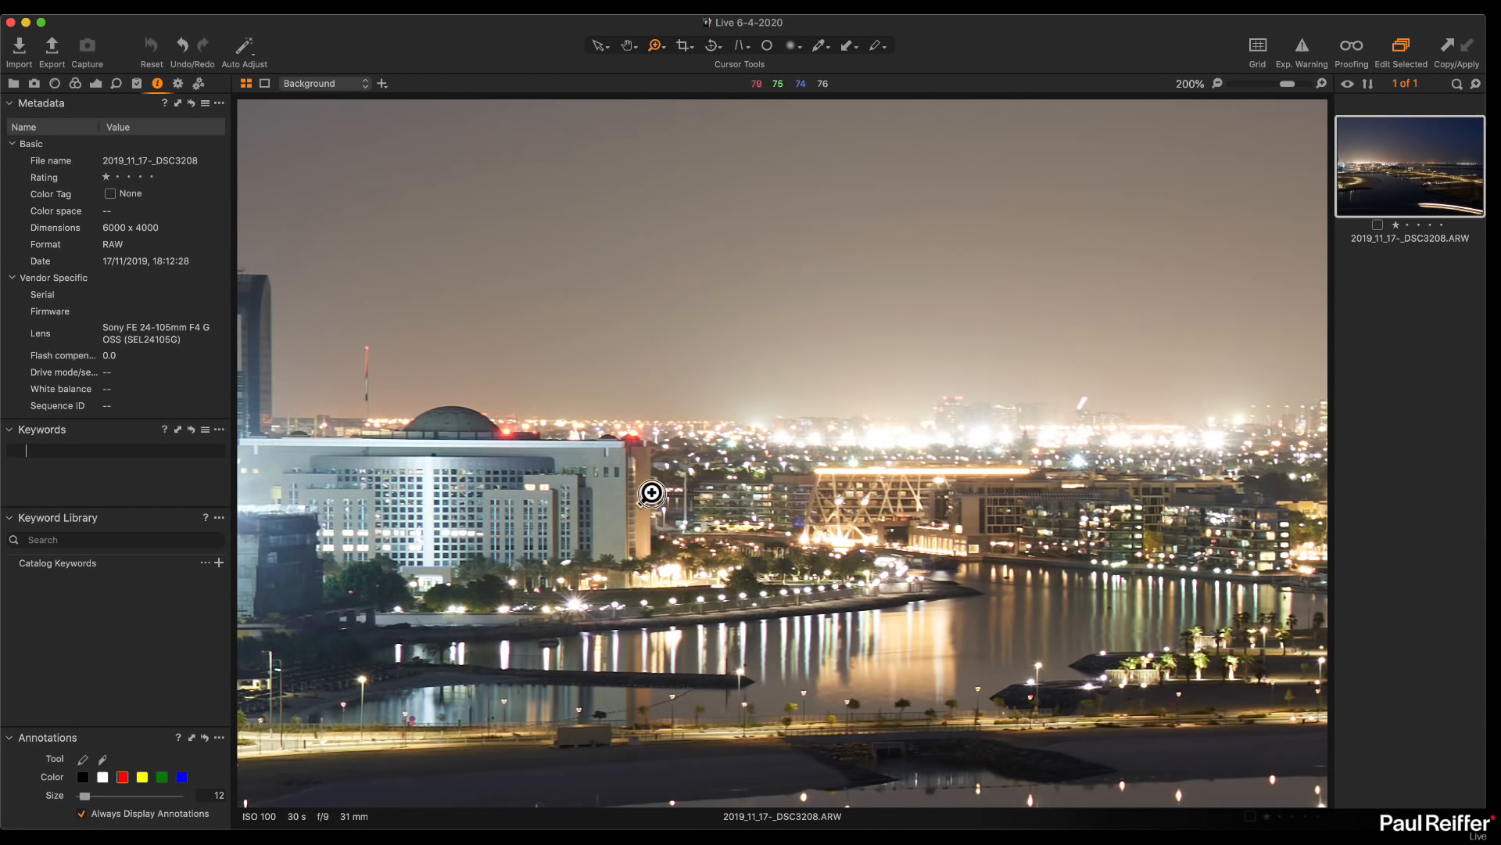
key(super+minus)
key(super+minus)
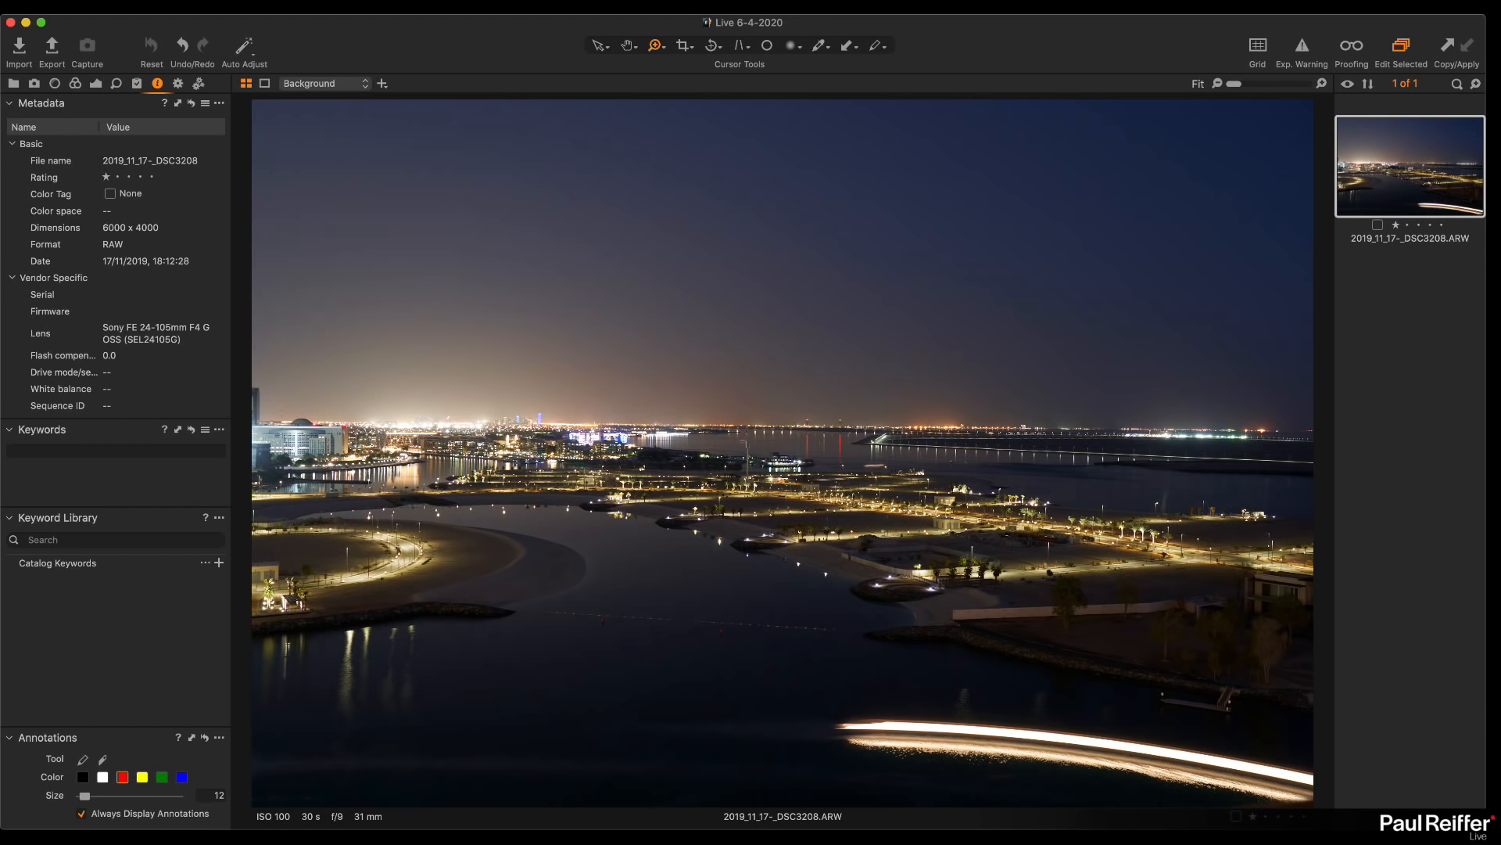
Return to the seascape collection, select the edited variant, and bring back its layer and exposure tools
click(13, 83)
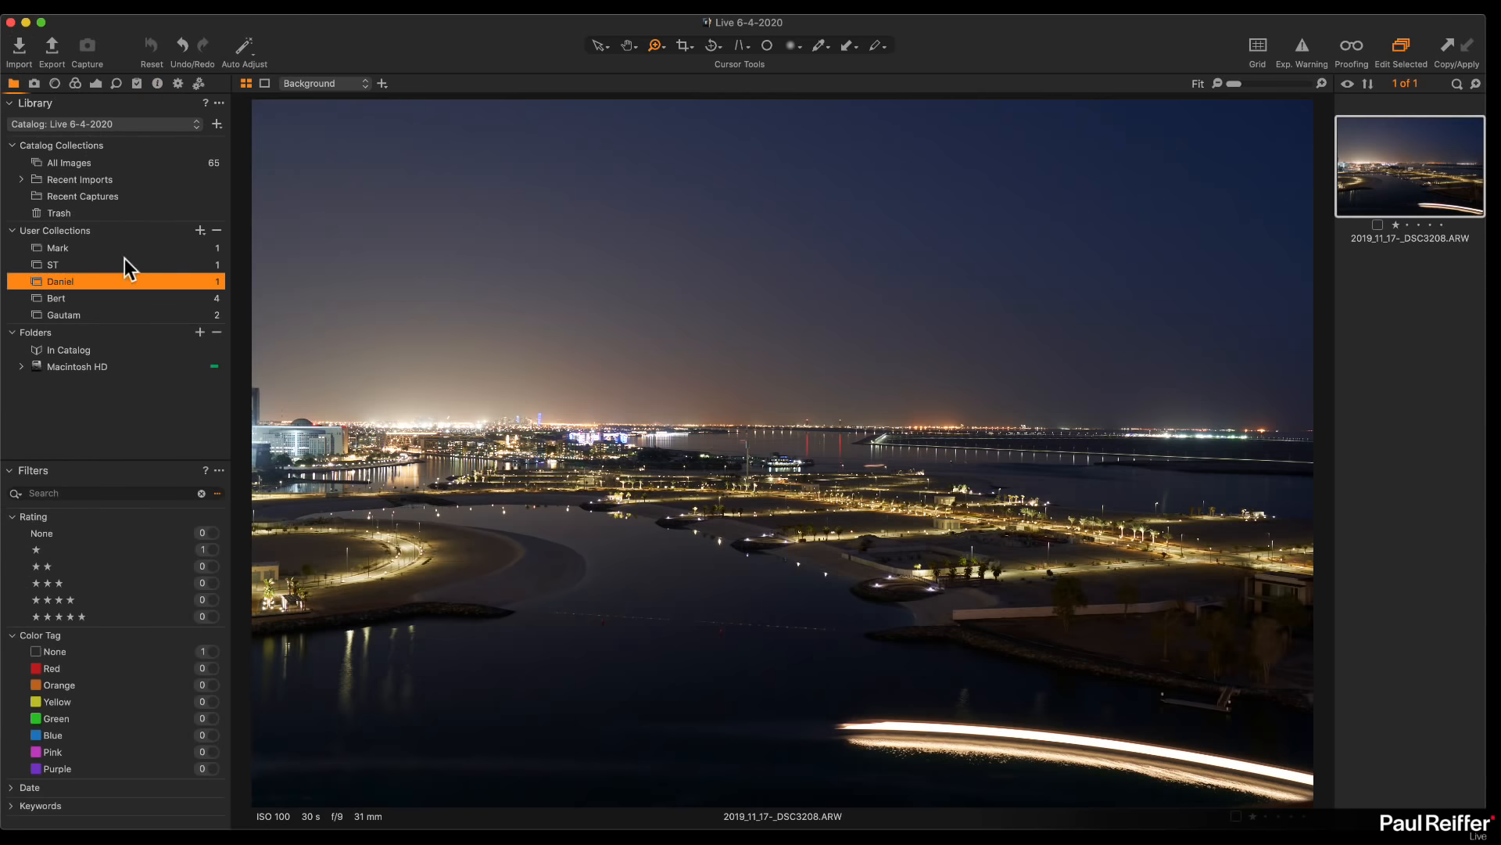
click(79, 298)
key(Down)
click(1400, 328)
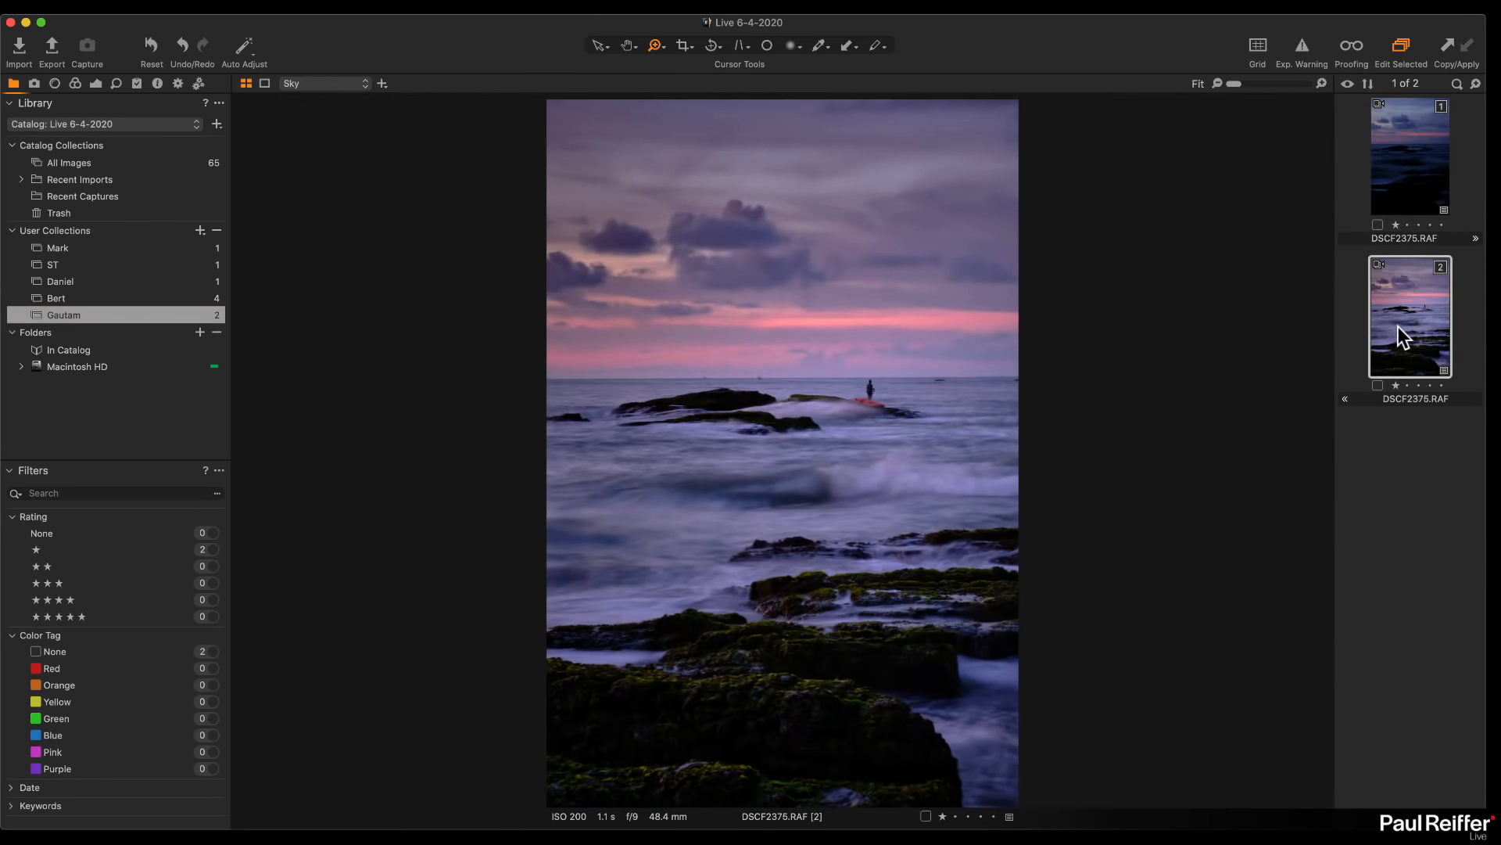
click(94, 84)
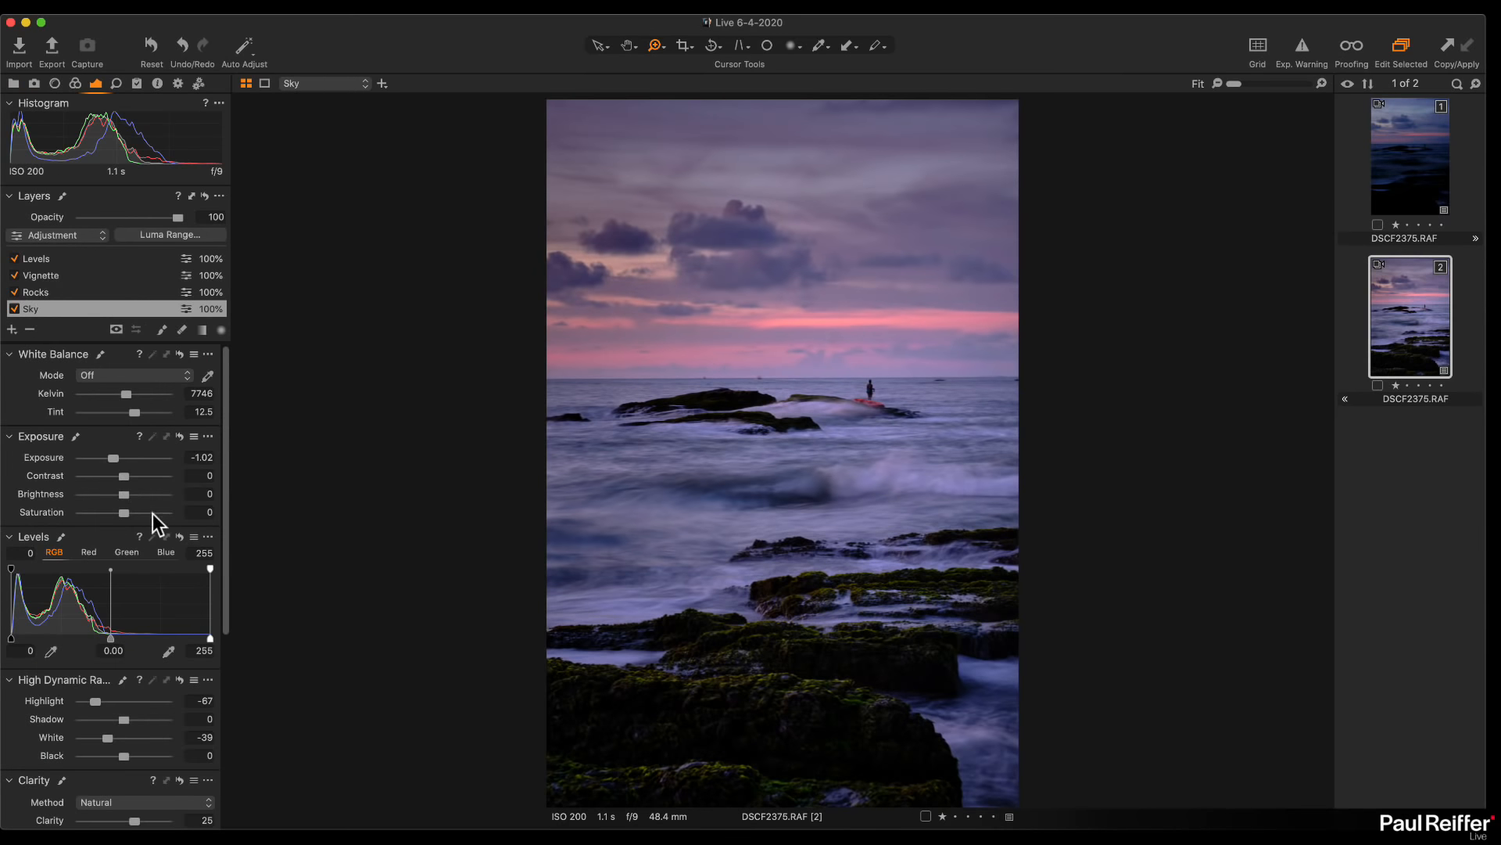
Check the Levels and Background layer settings, and add a filled layer above the Vignette layer with its brightness set to 21
click(48, 258)
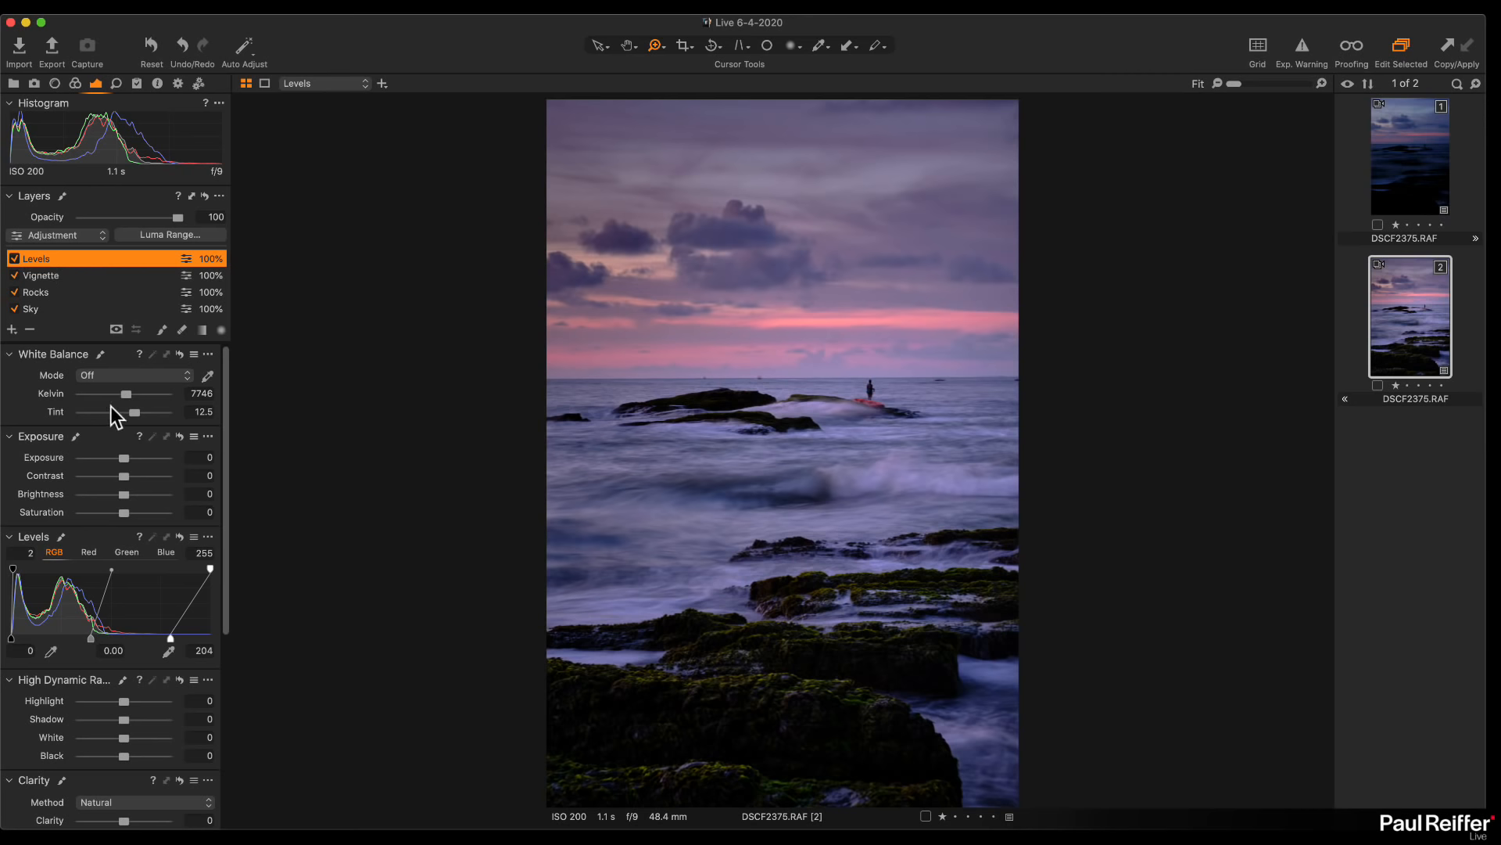
scroll(113, 302, down, 2)
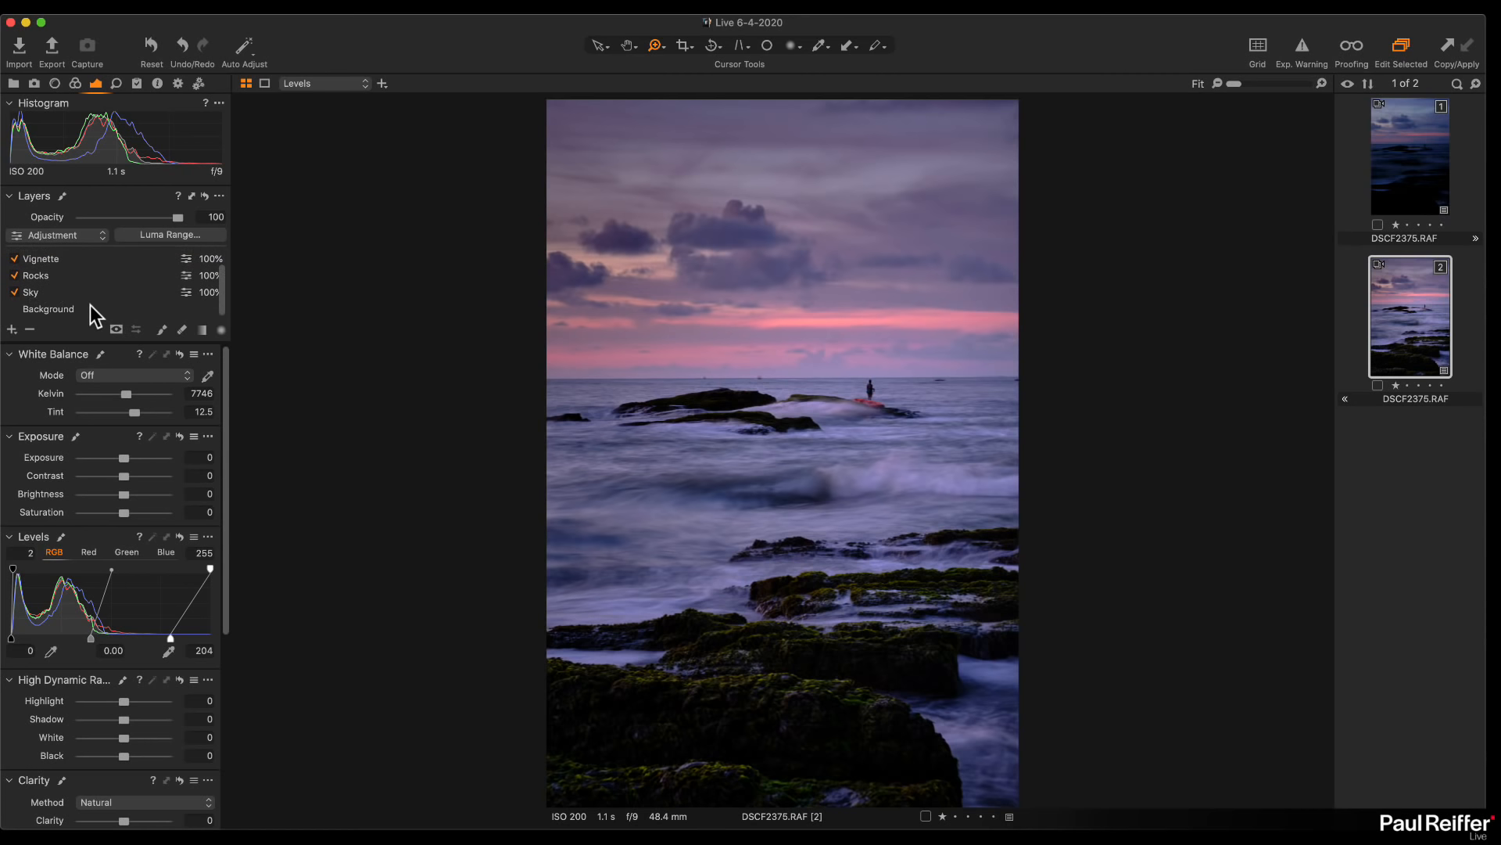
click(92, 310)
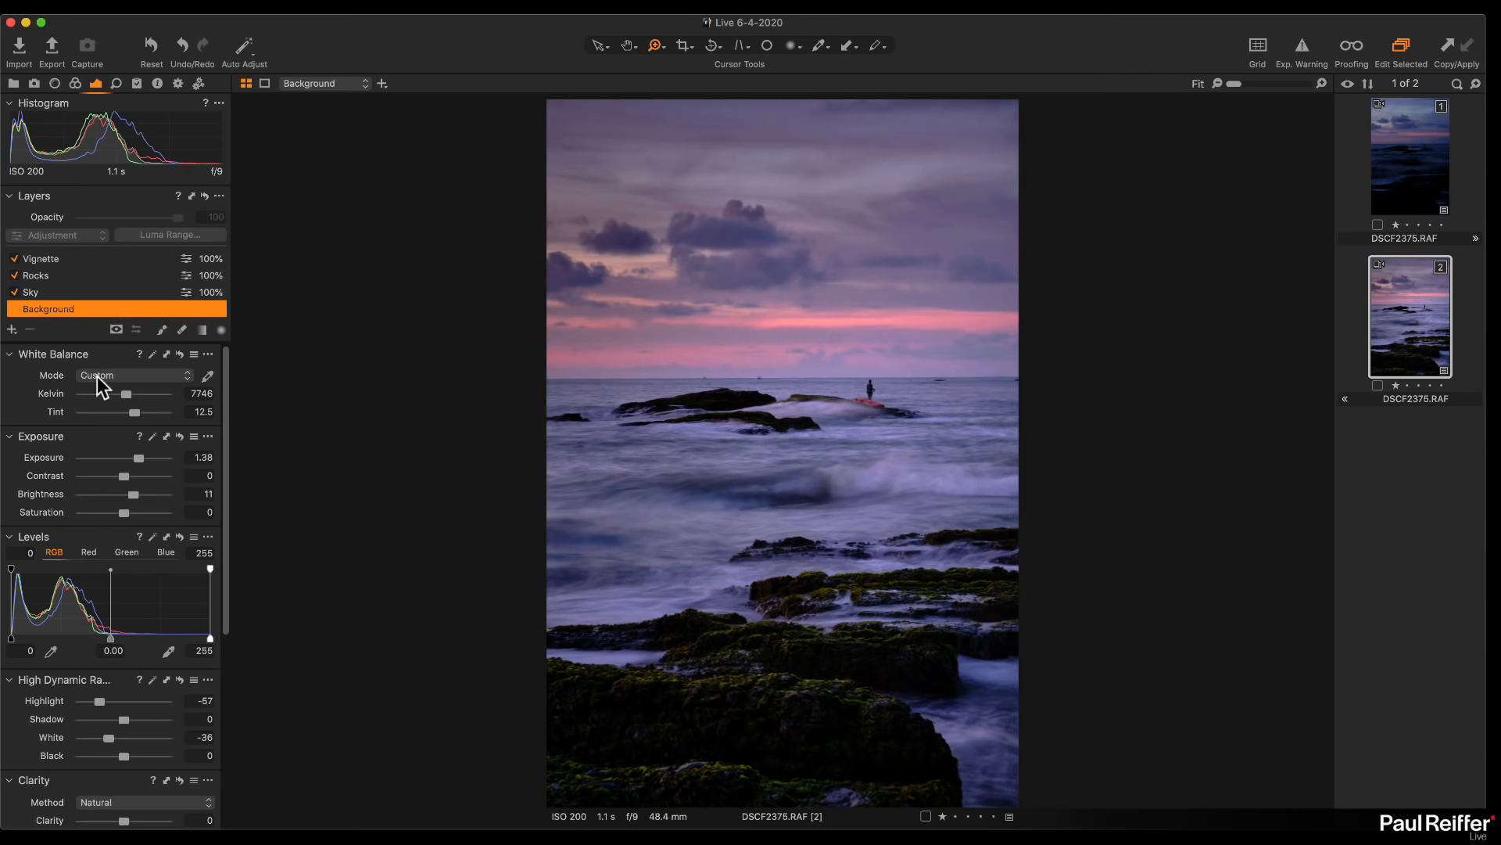
scroll(96, 302, up, 1)
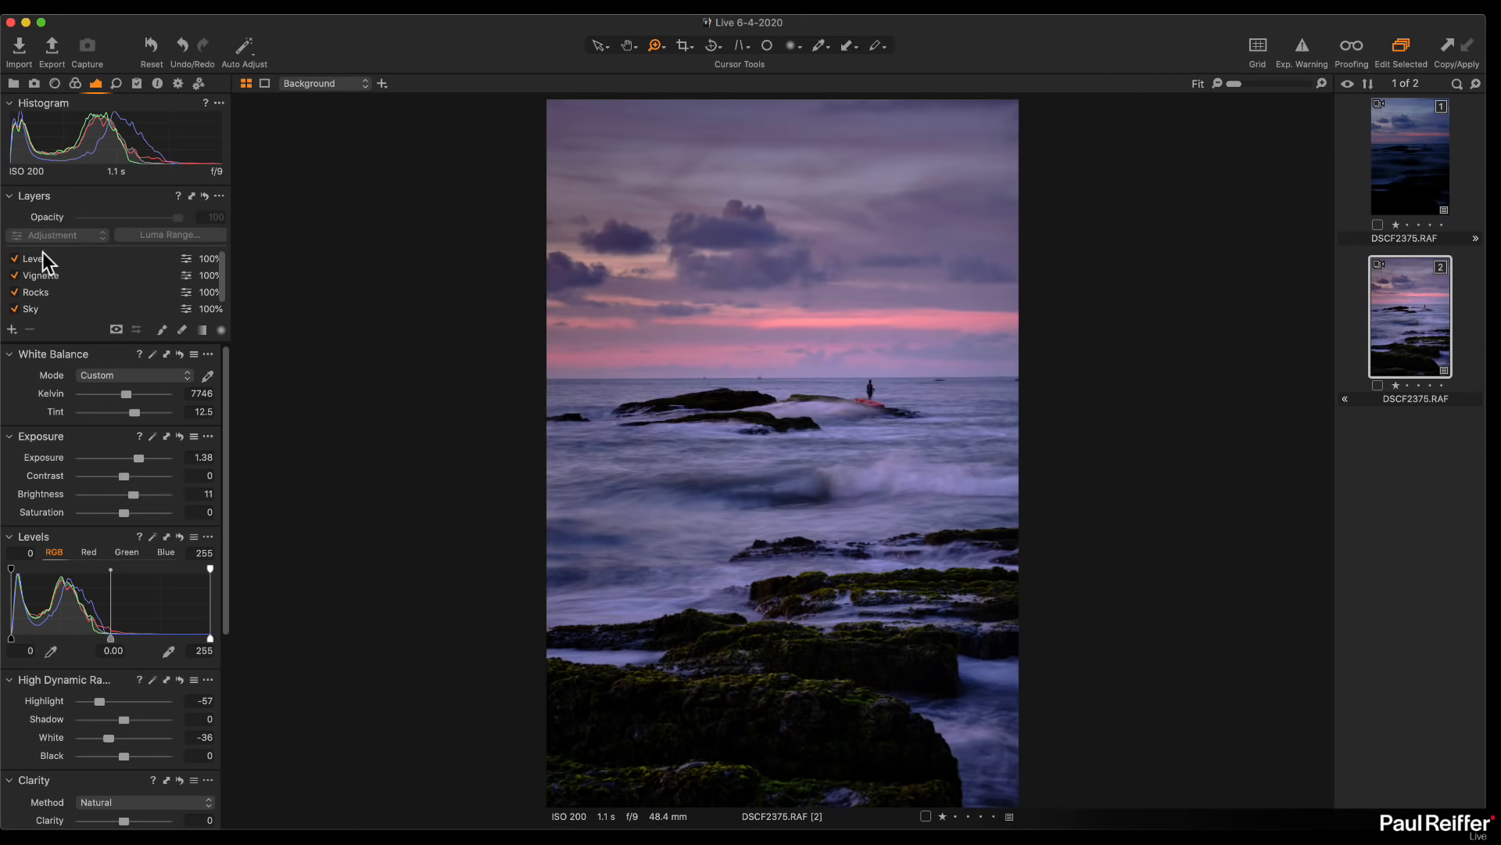
click(78, 275)
click(12, 328)
click(102, 283)
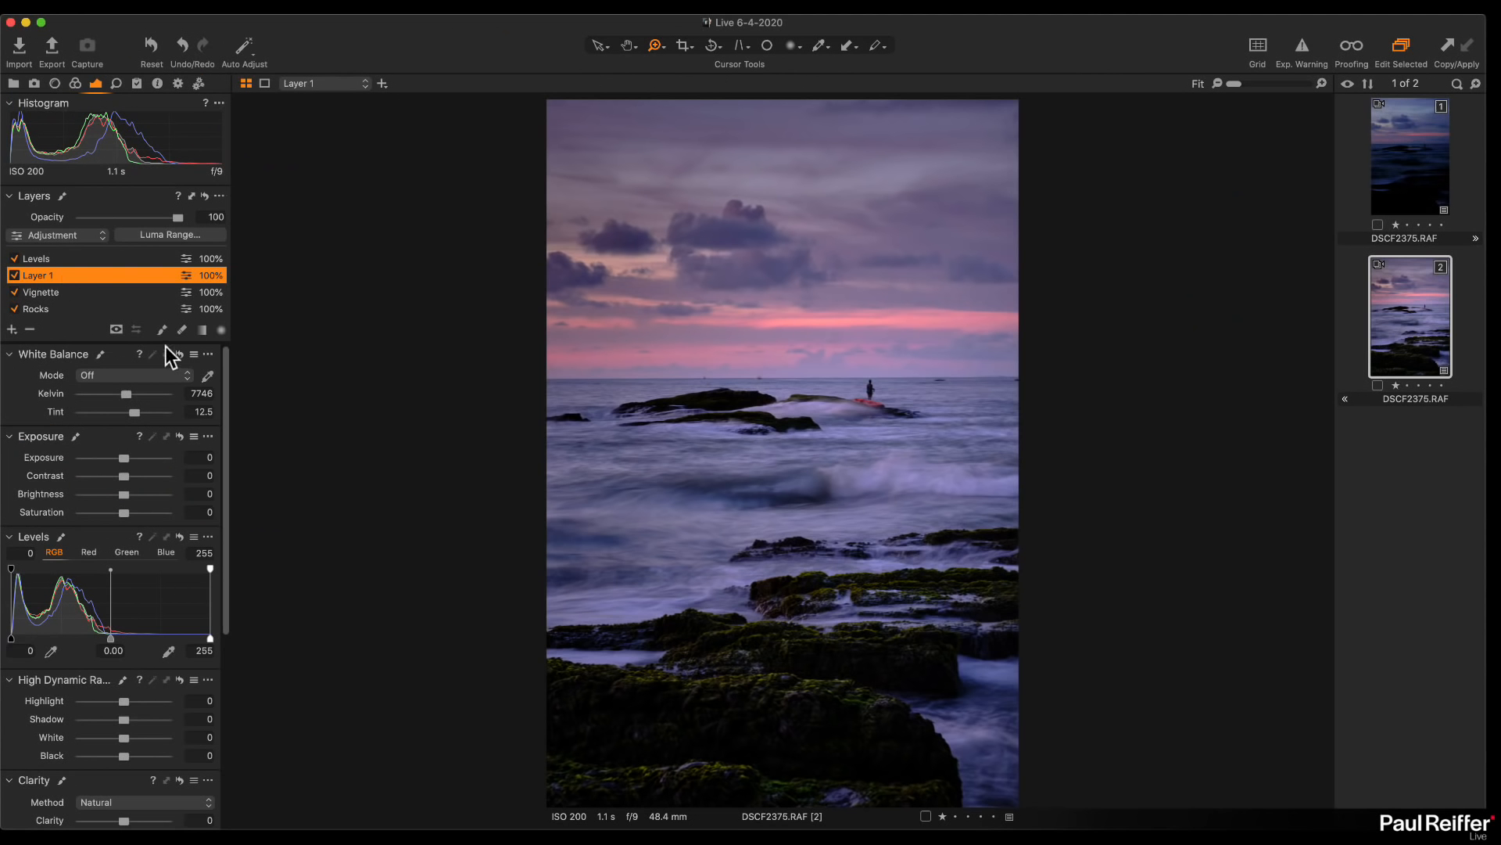
drag(123, 495, 141, 494)
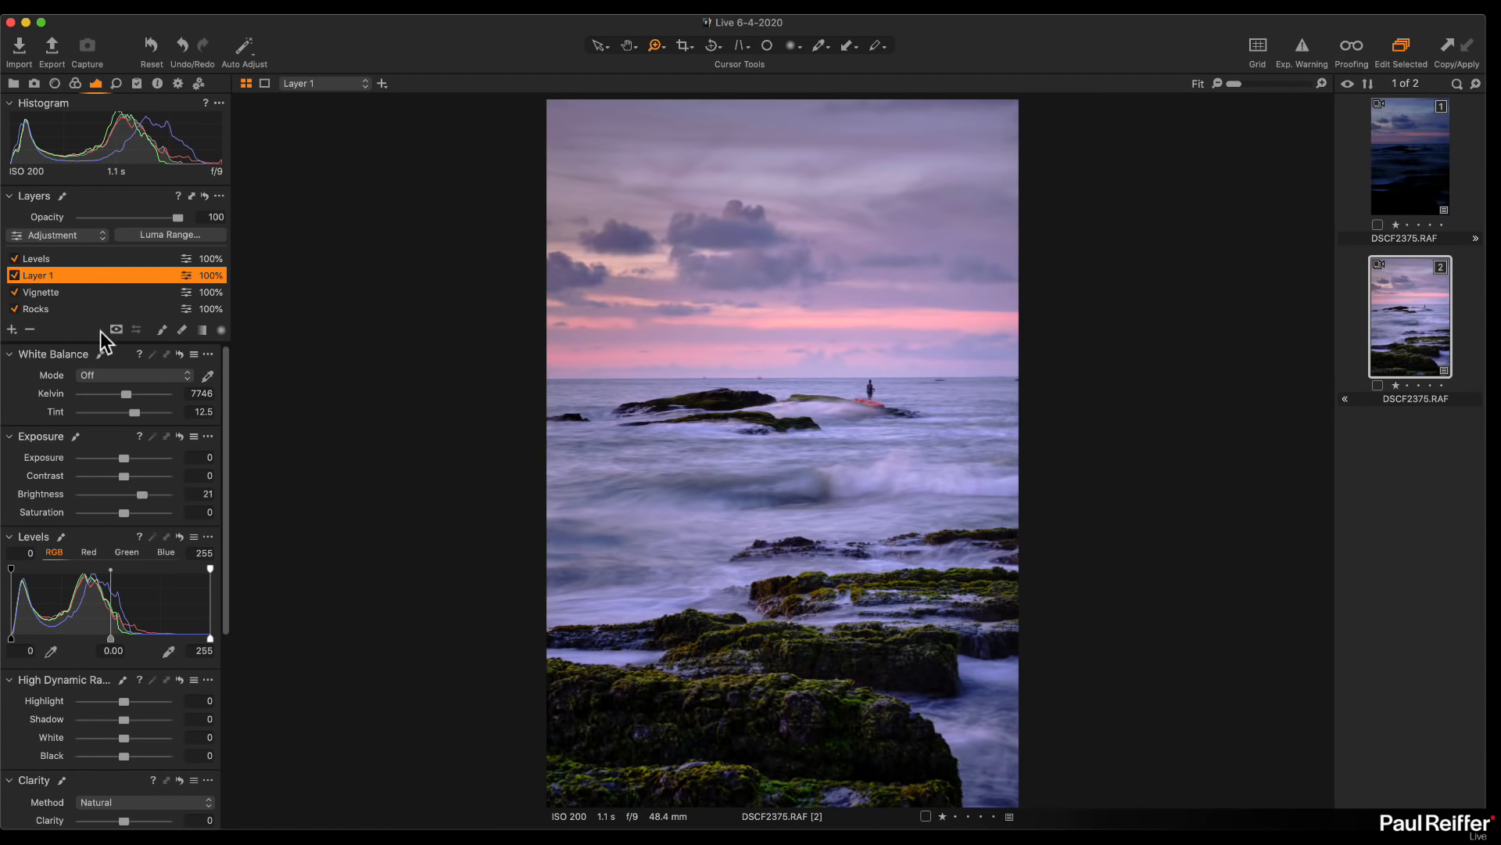
Check the seascape with the exposure warning, and set the input white point on the Levels layer to 225
click(1302, 48)
click(1305, 53)
click(60, 258)
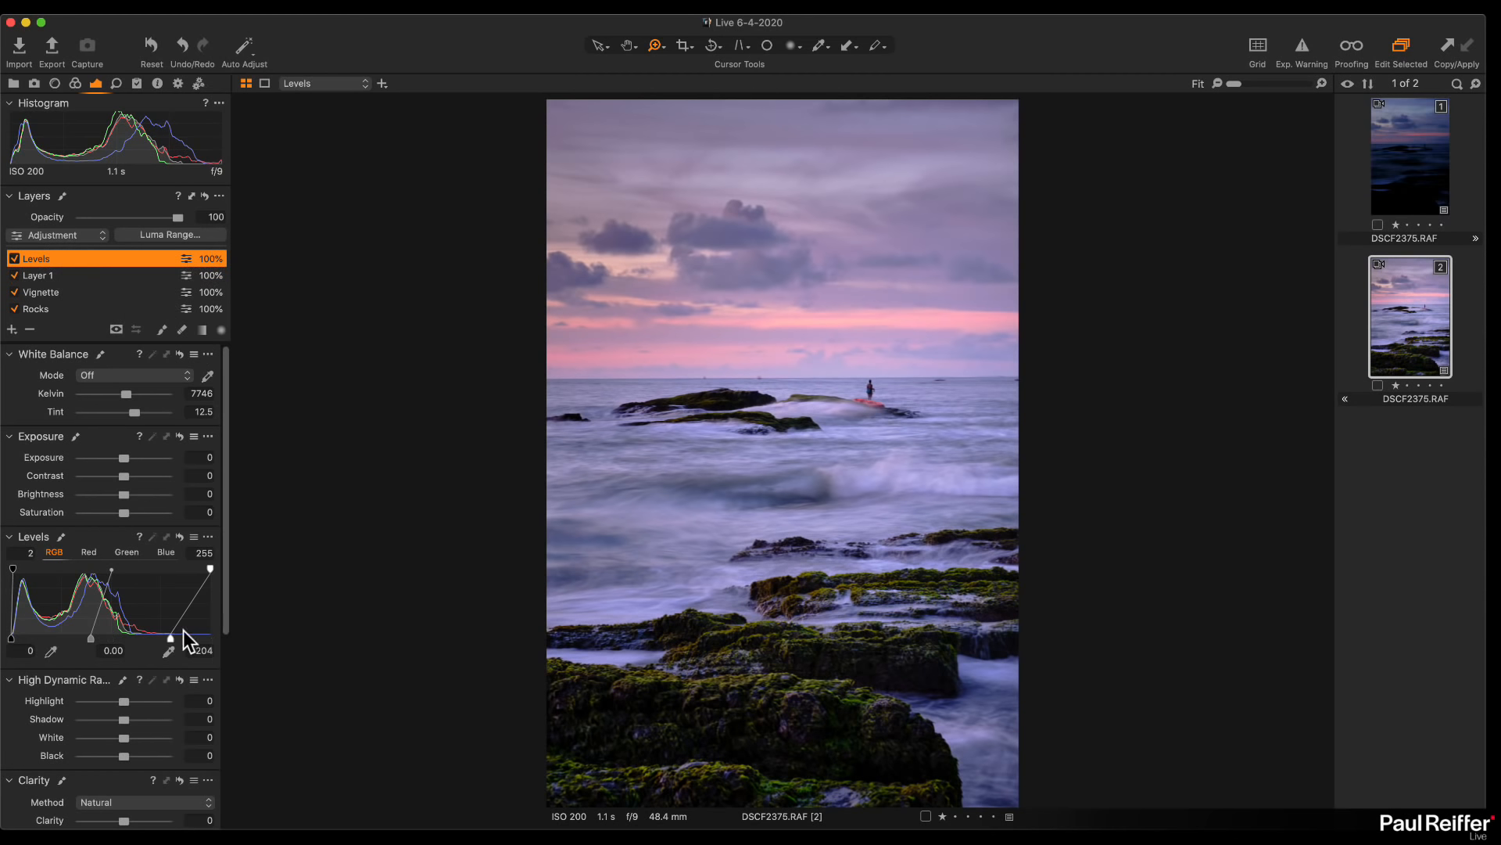
drag(167, 637, 187, 638)
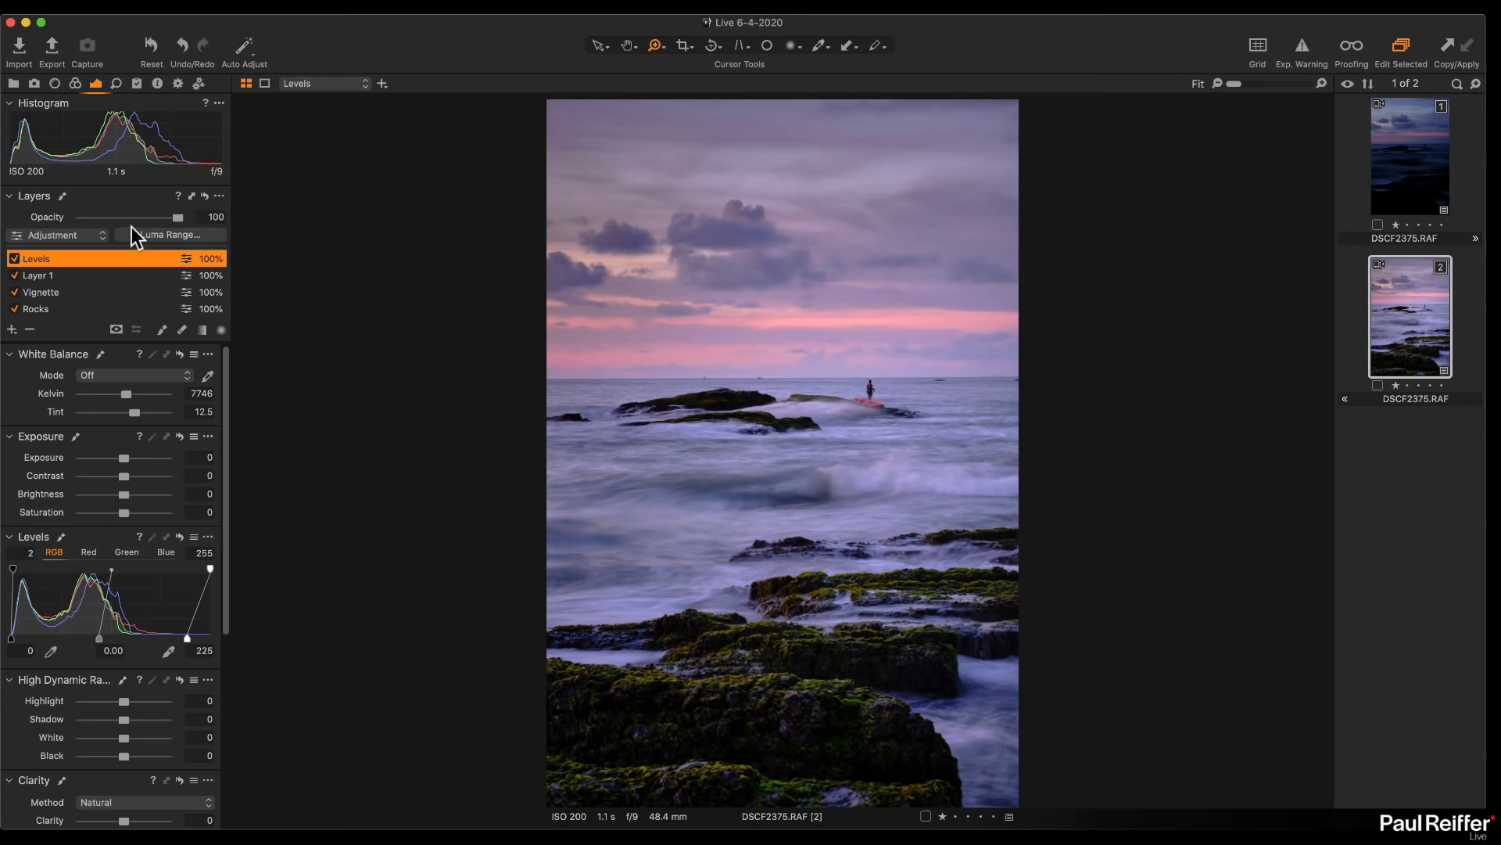
Open the night city photo from its collection and adjust its chromatic aberration correction
click(13, 83)
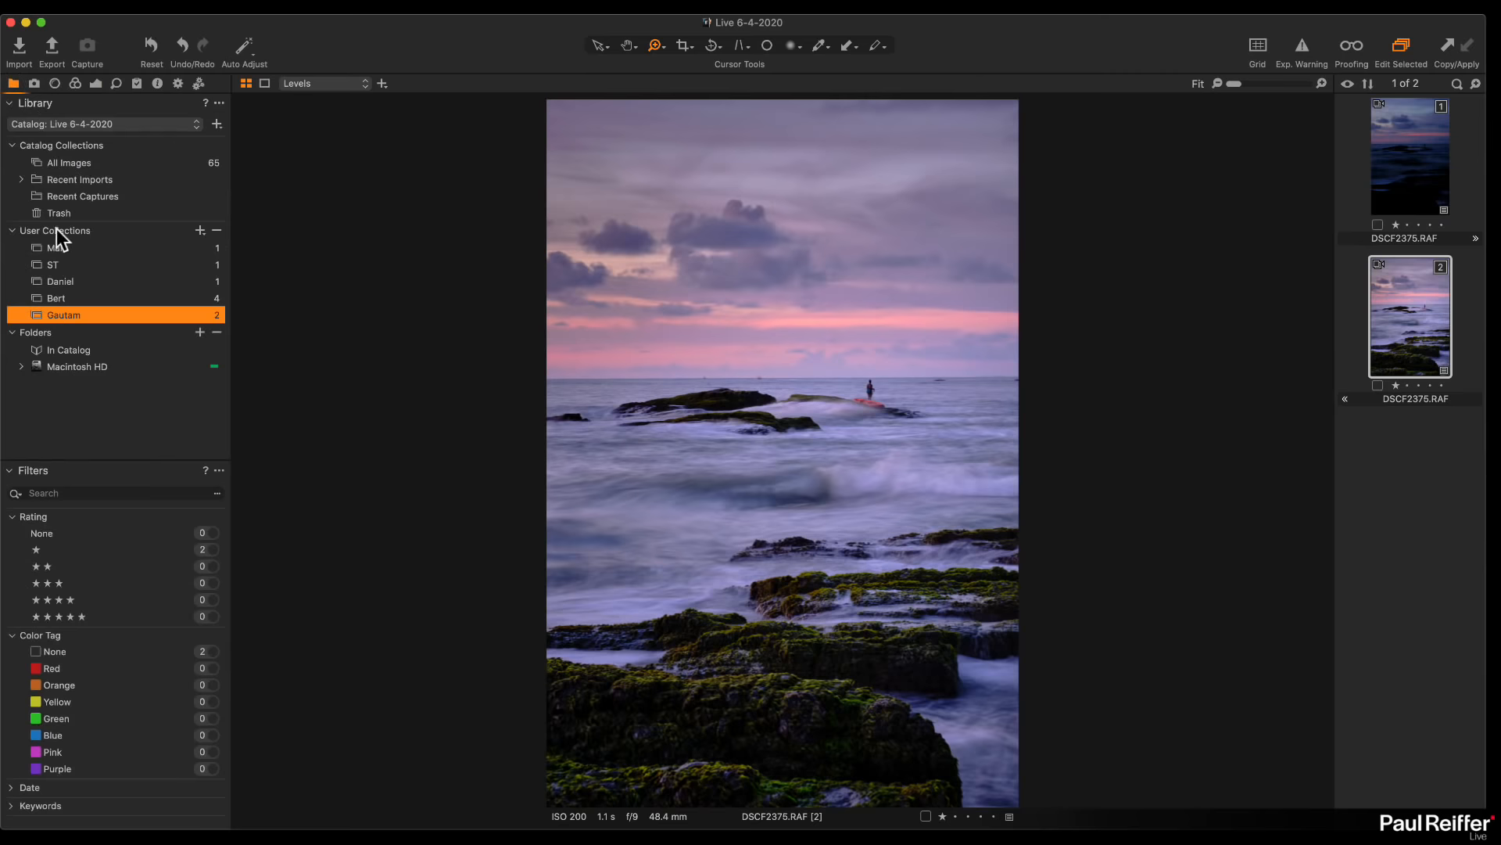
click(62, 297)
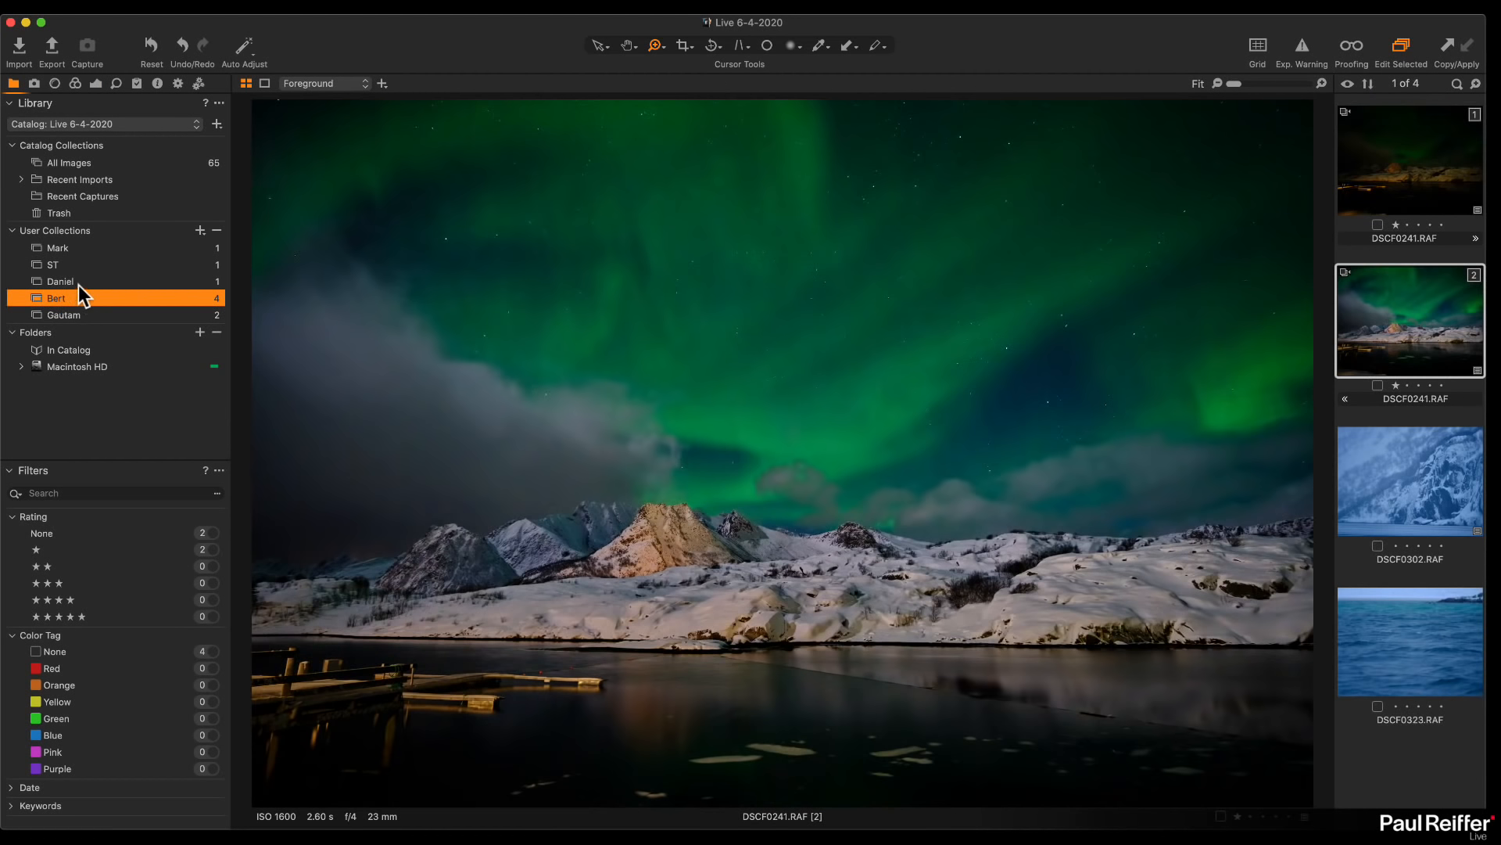
click(78, 282)
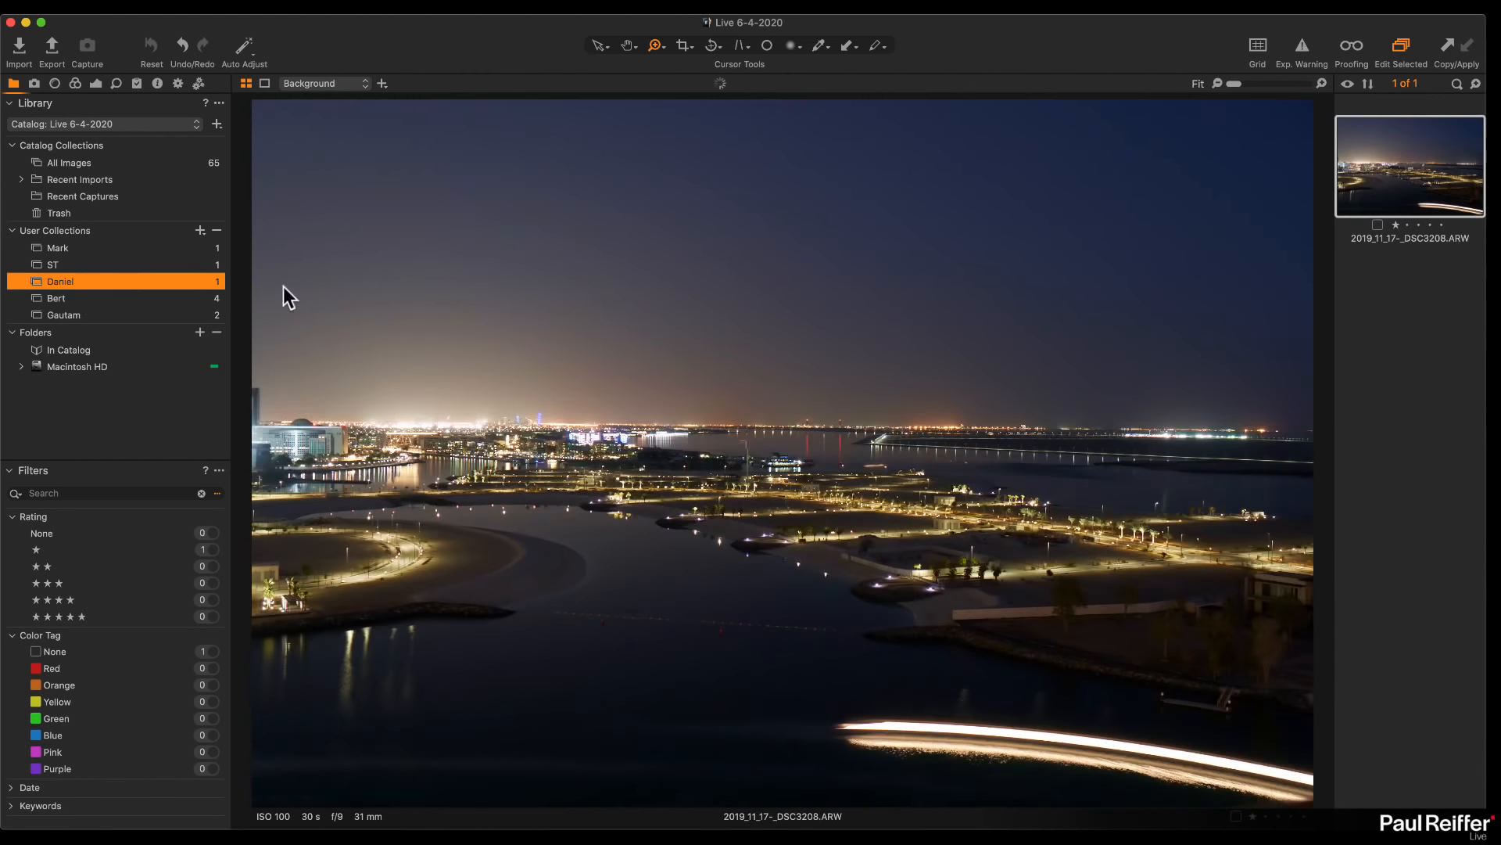
click(56, 83)
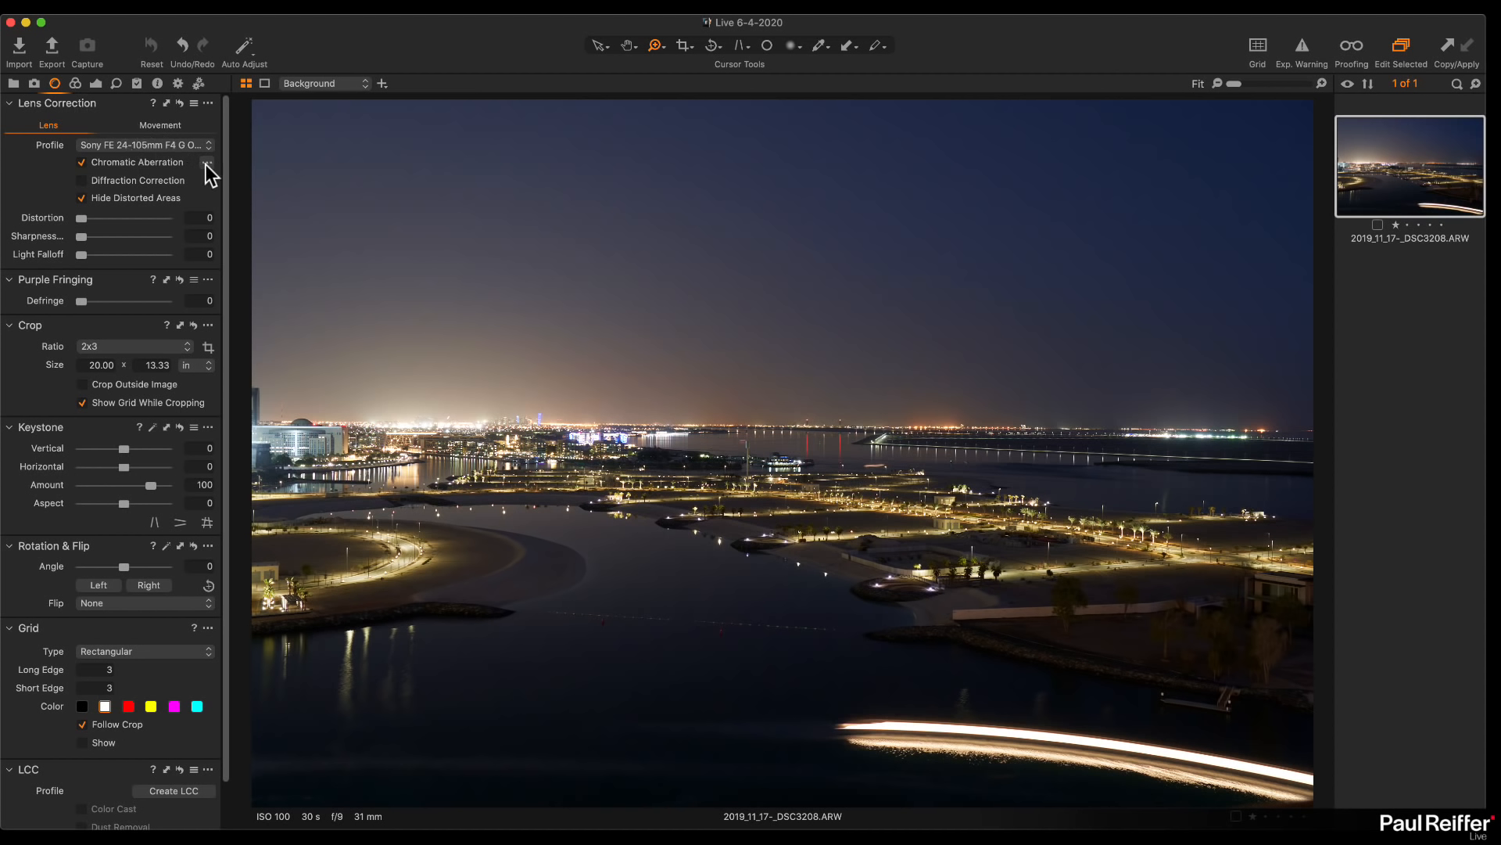
click(252, 173)
Sample a neutral white balance from the lit curved road up close, and fine-tune it to 3144 Kelvin and 12.9 tint
click(75, 83)
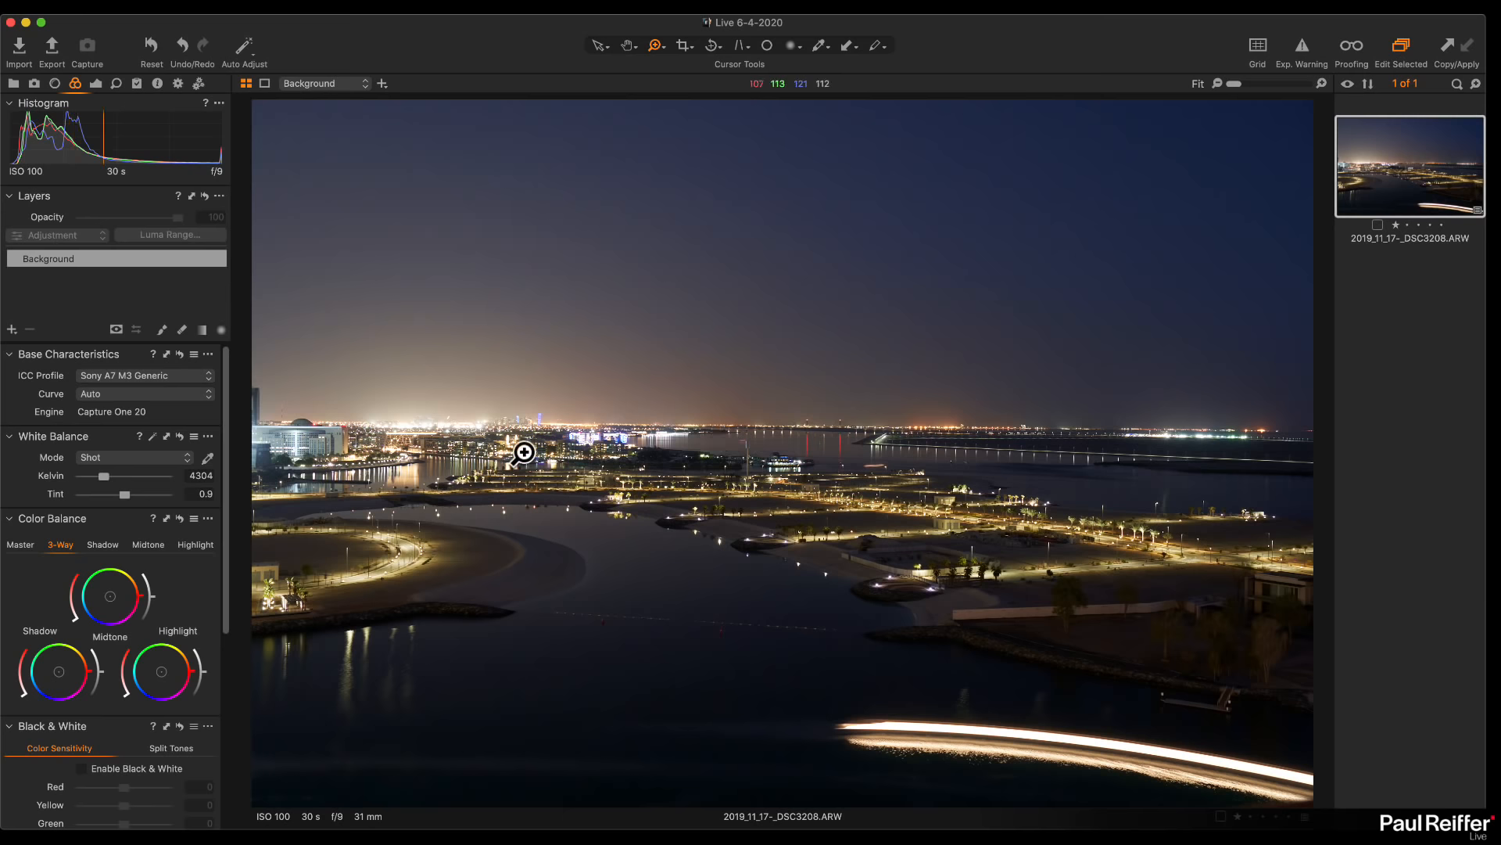
click(481, 443)
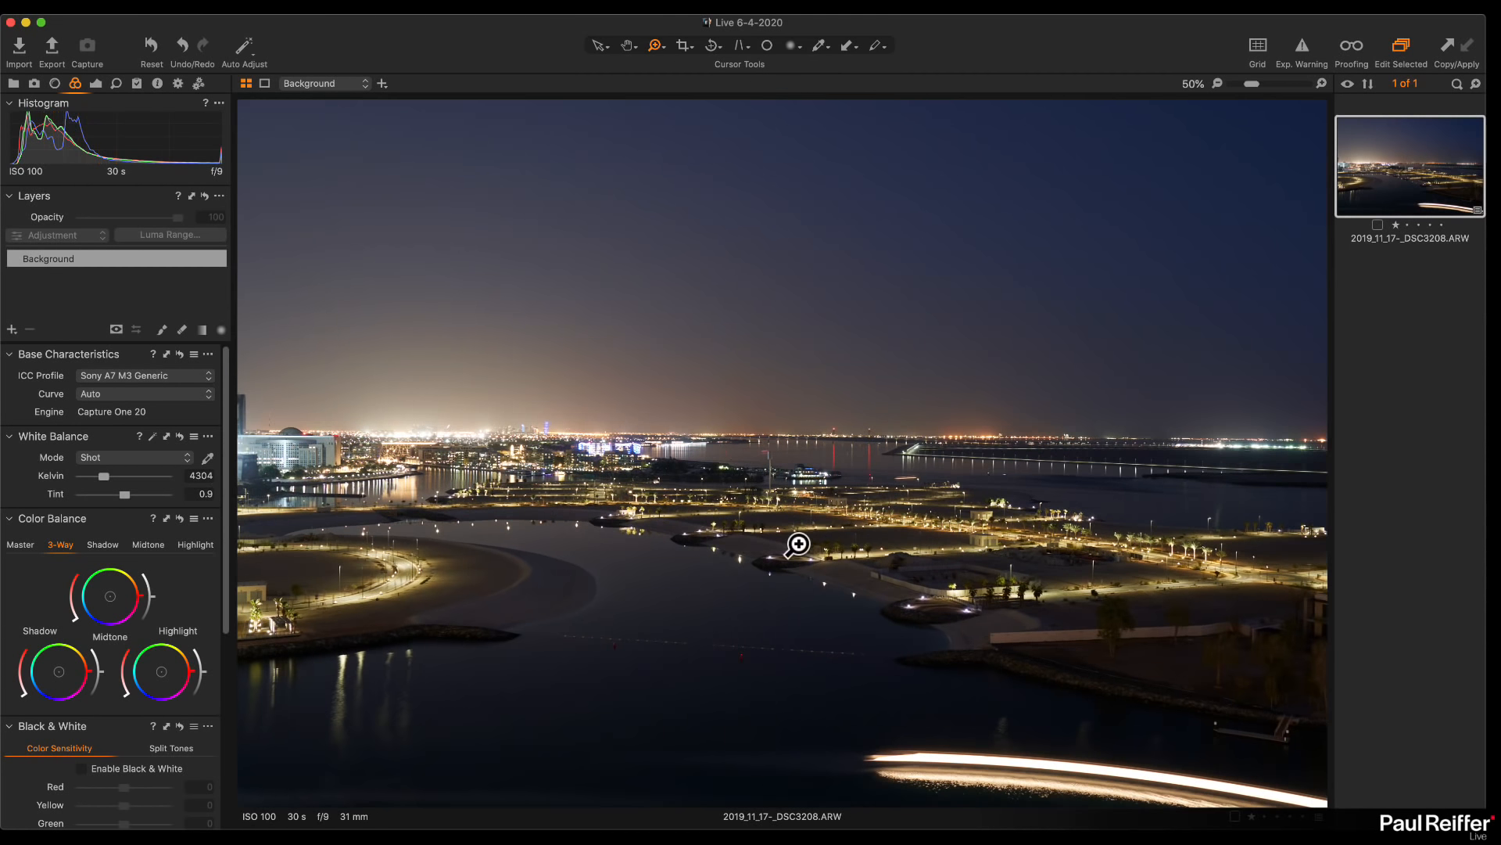
click(439, 516)
scroll(635, 422, up, 3)
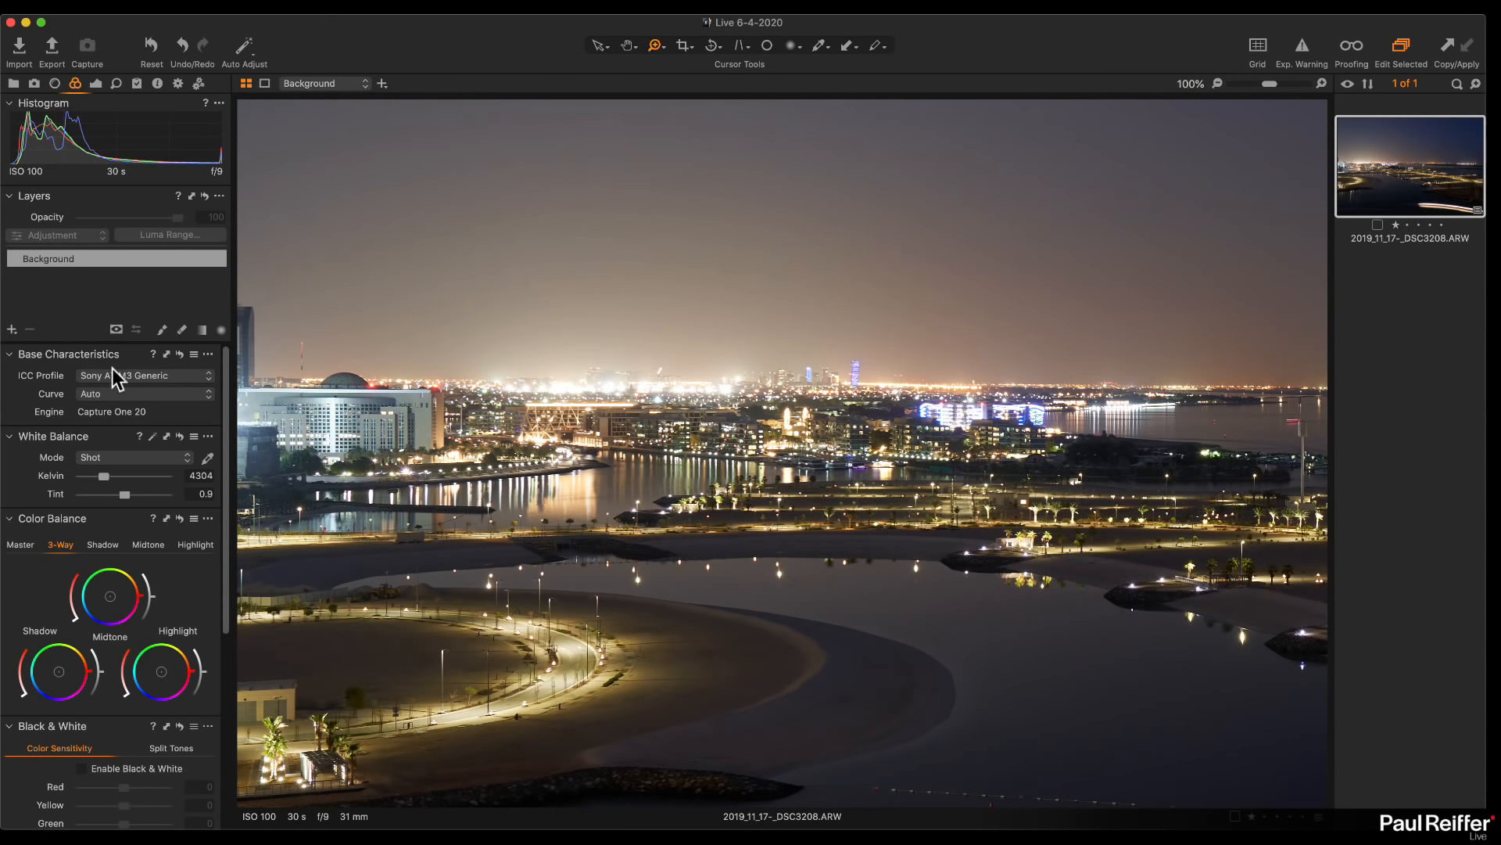
click(95, 83)
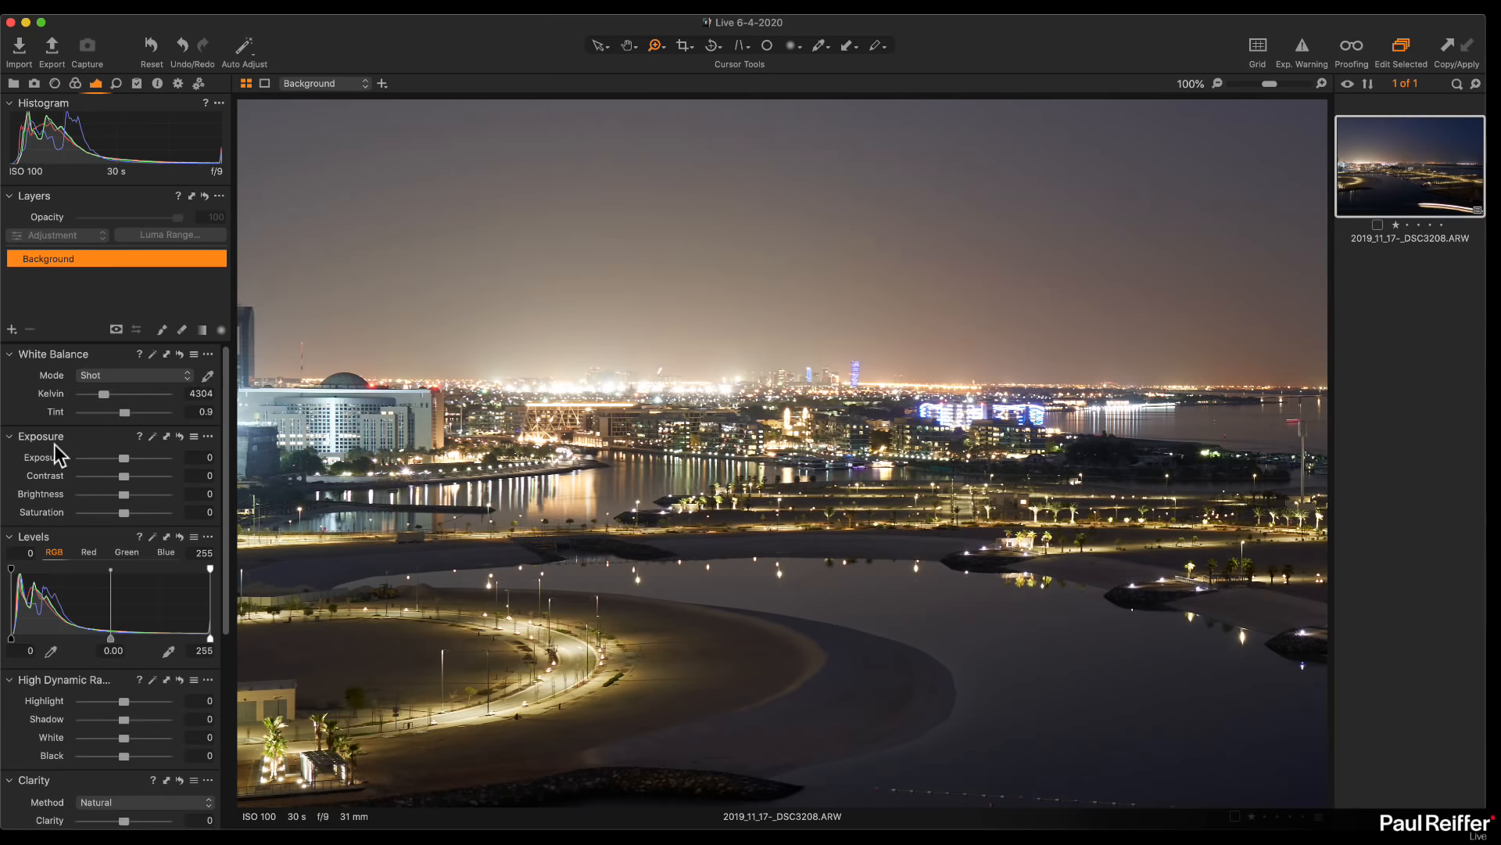
click(571, 649)
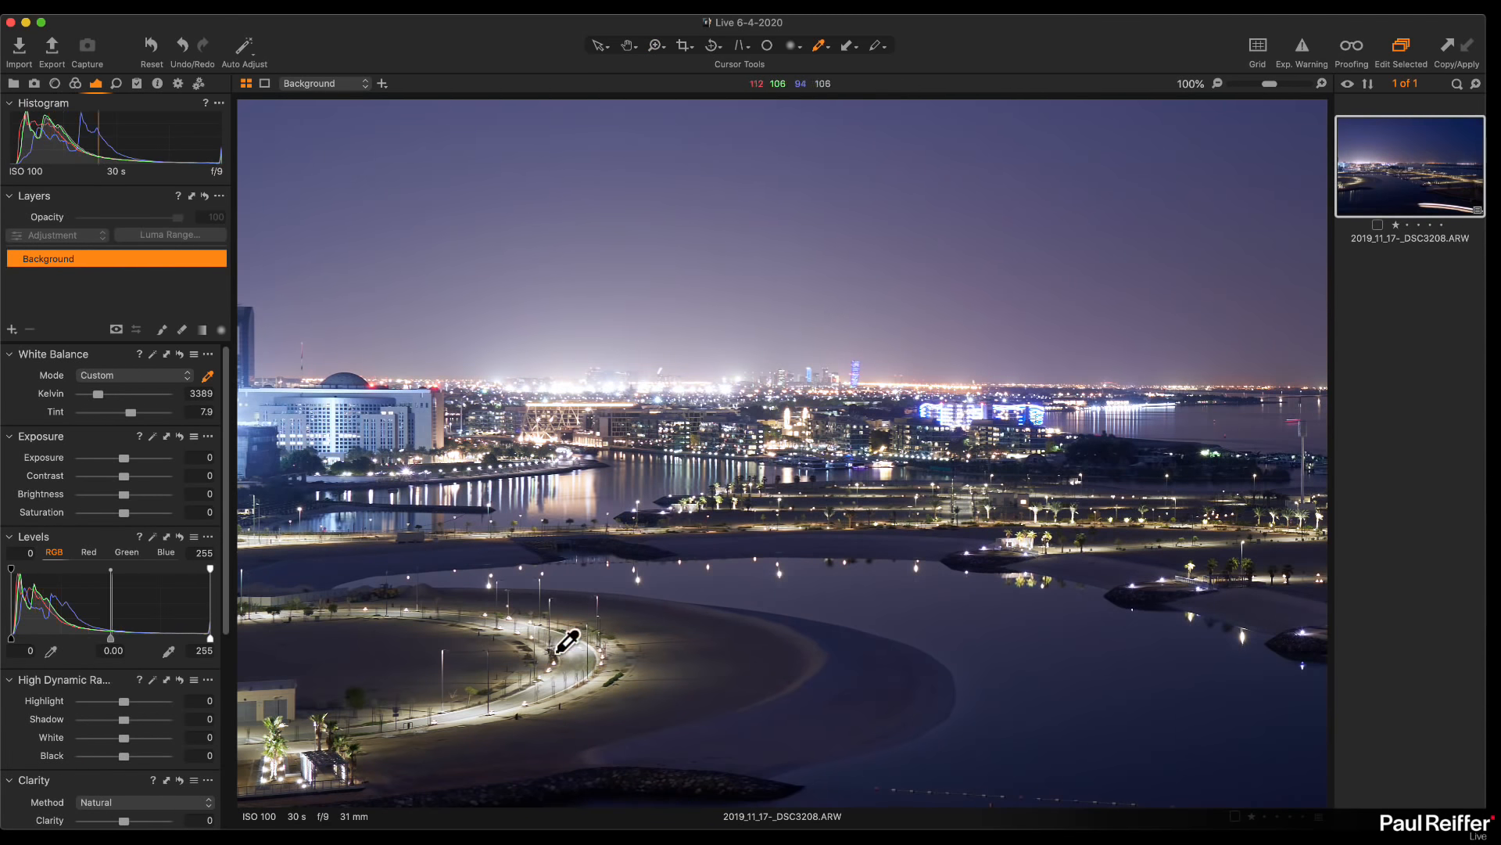
click(598, 638)
click(580, 637)
click(584, 640)
click(581, 644)
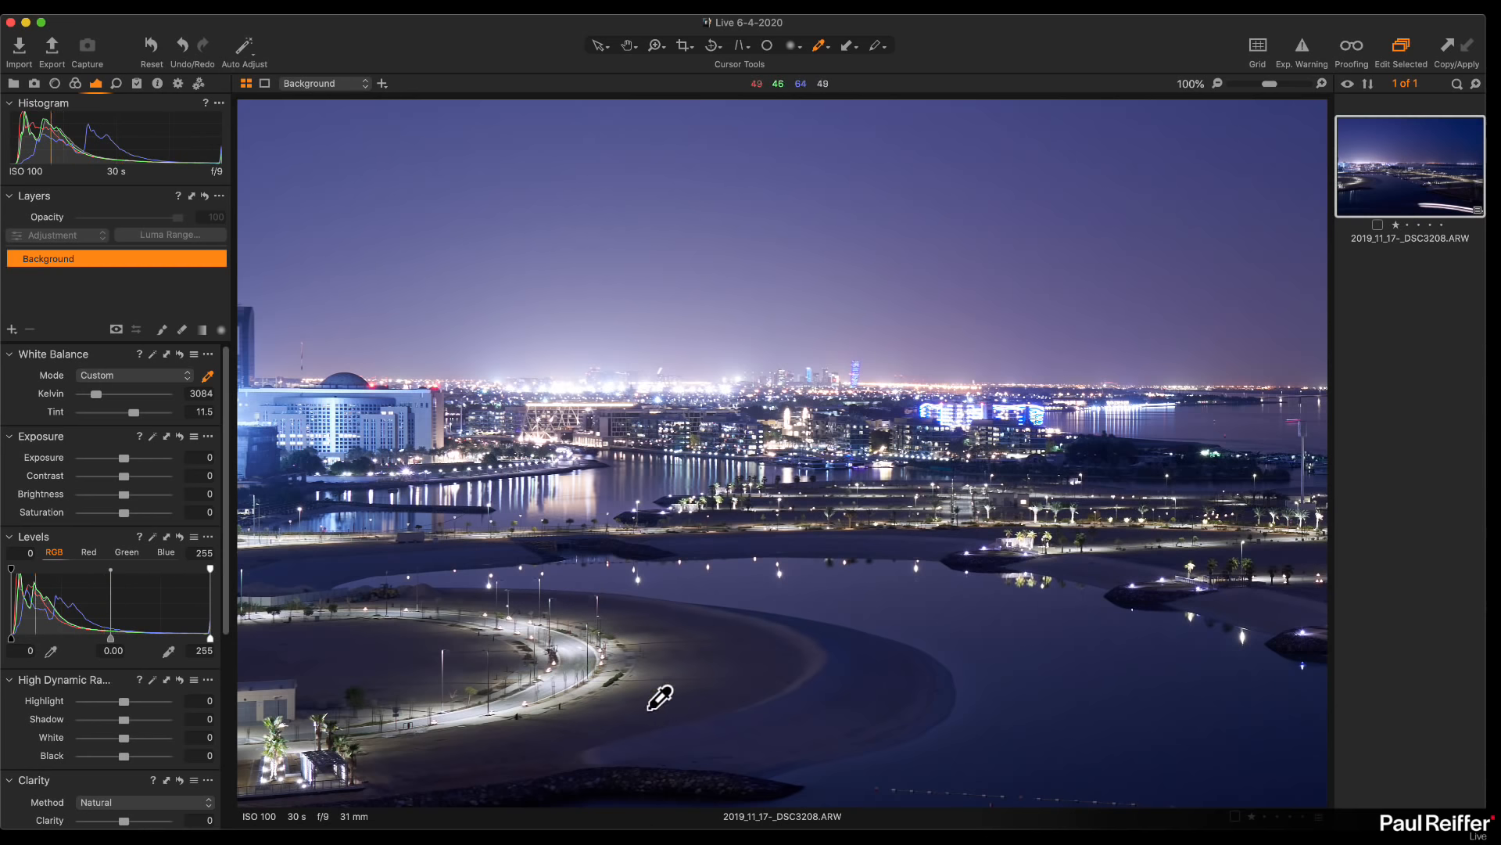
key(super+0)
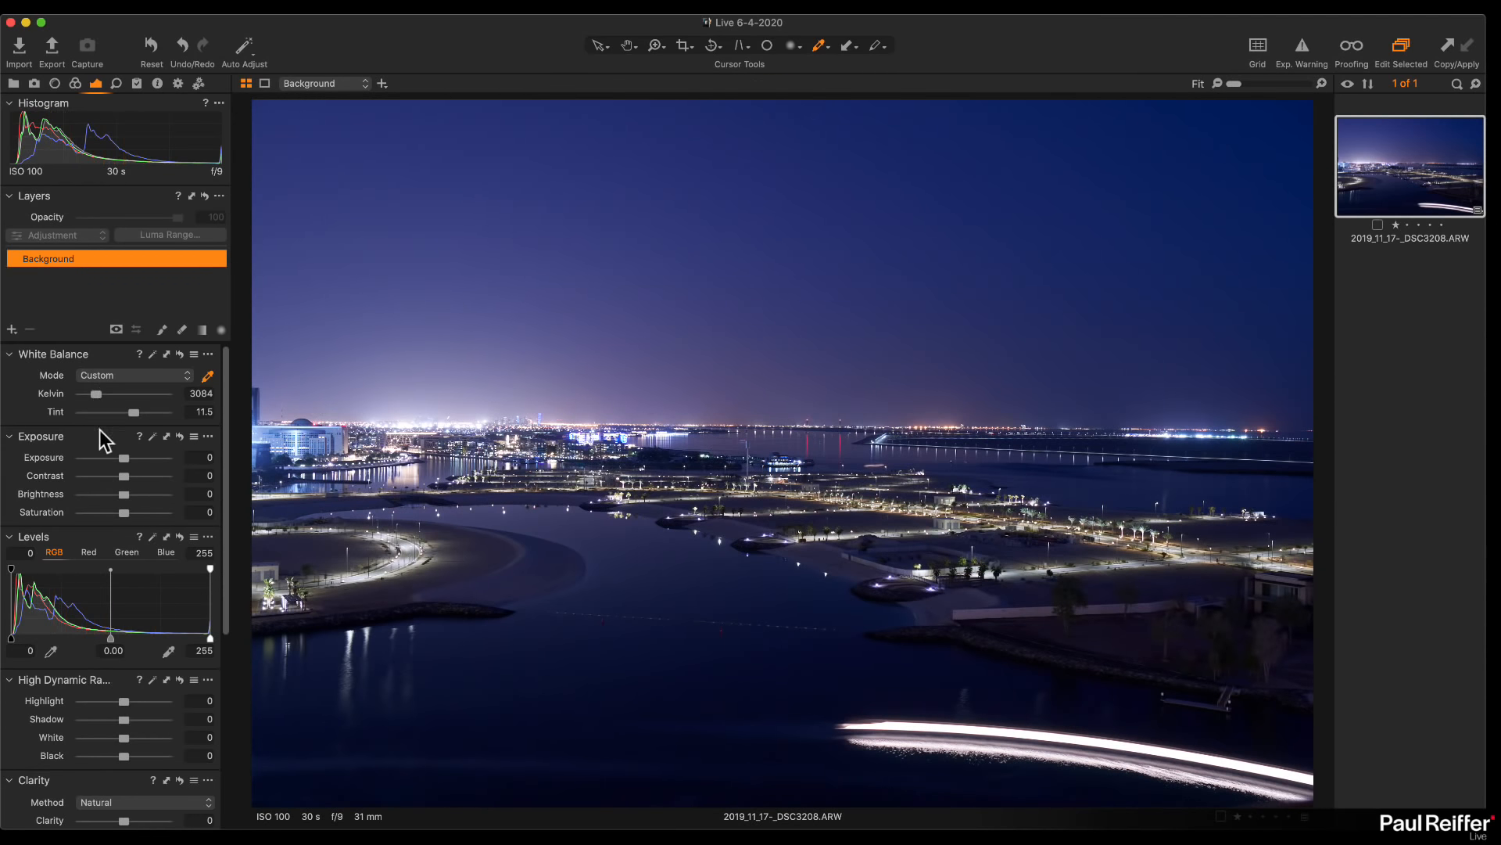
drag(95, 396, 135, 414)
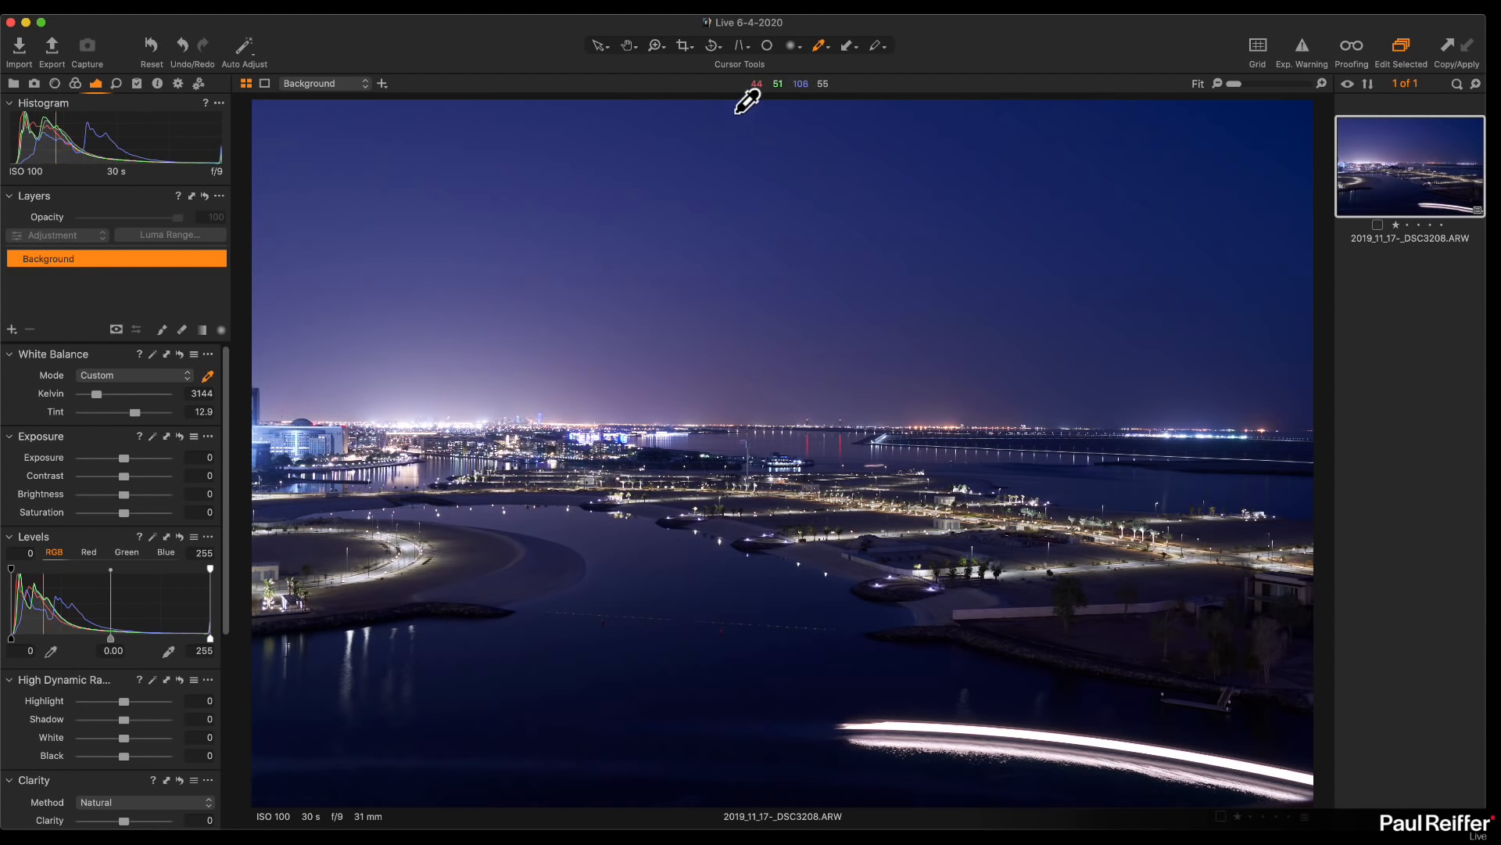
Straighten the night photo along its distant horizon line
click(713, 45)
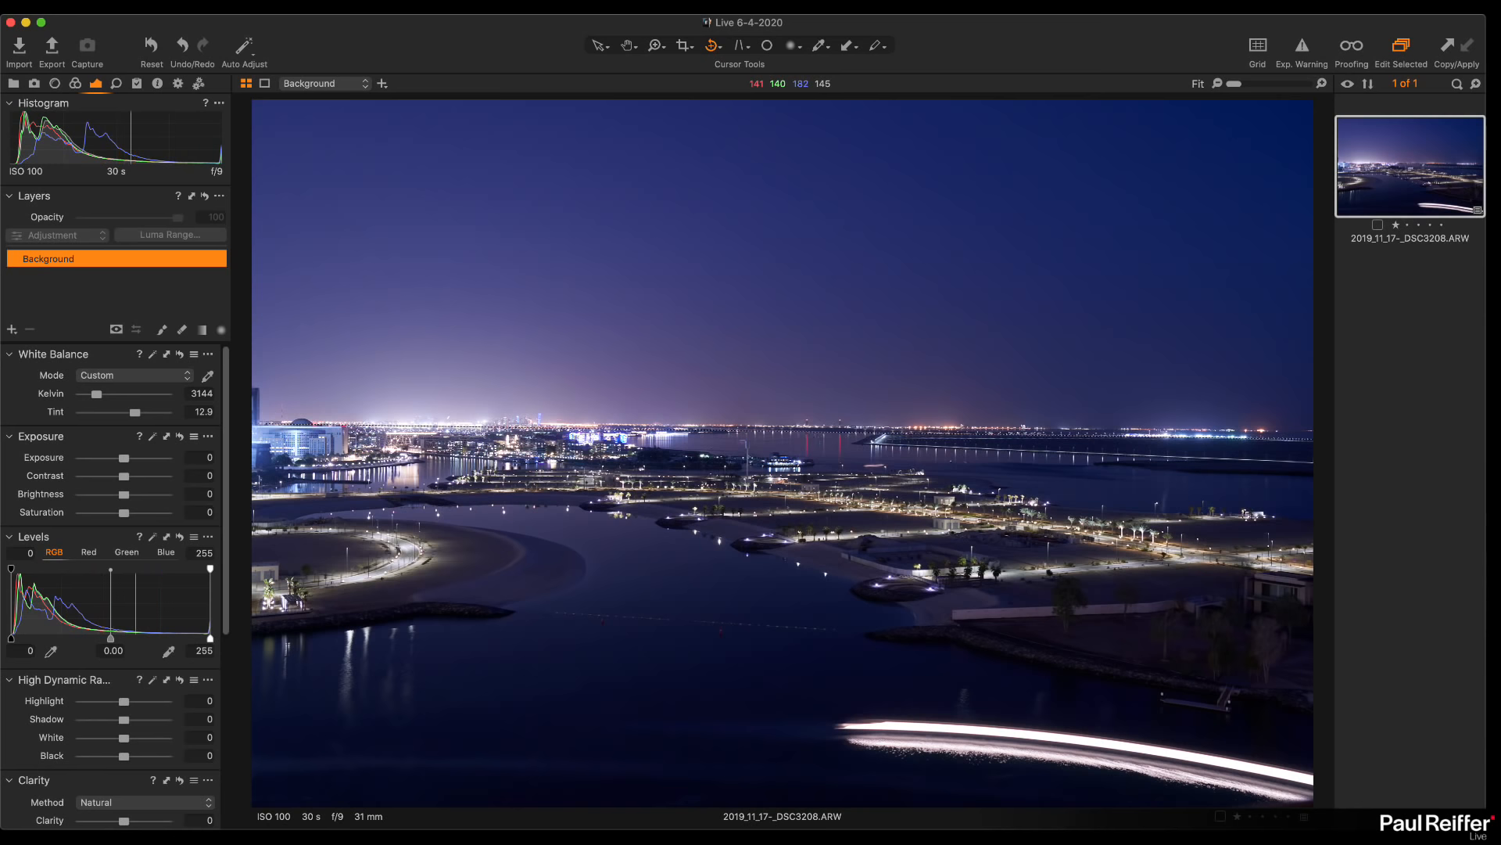
drag(1188, 442, 1316, 434)
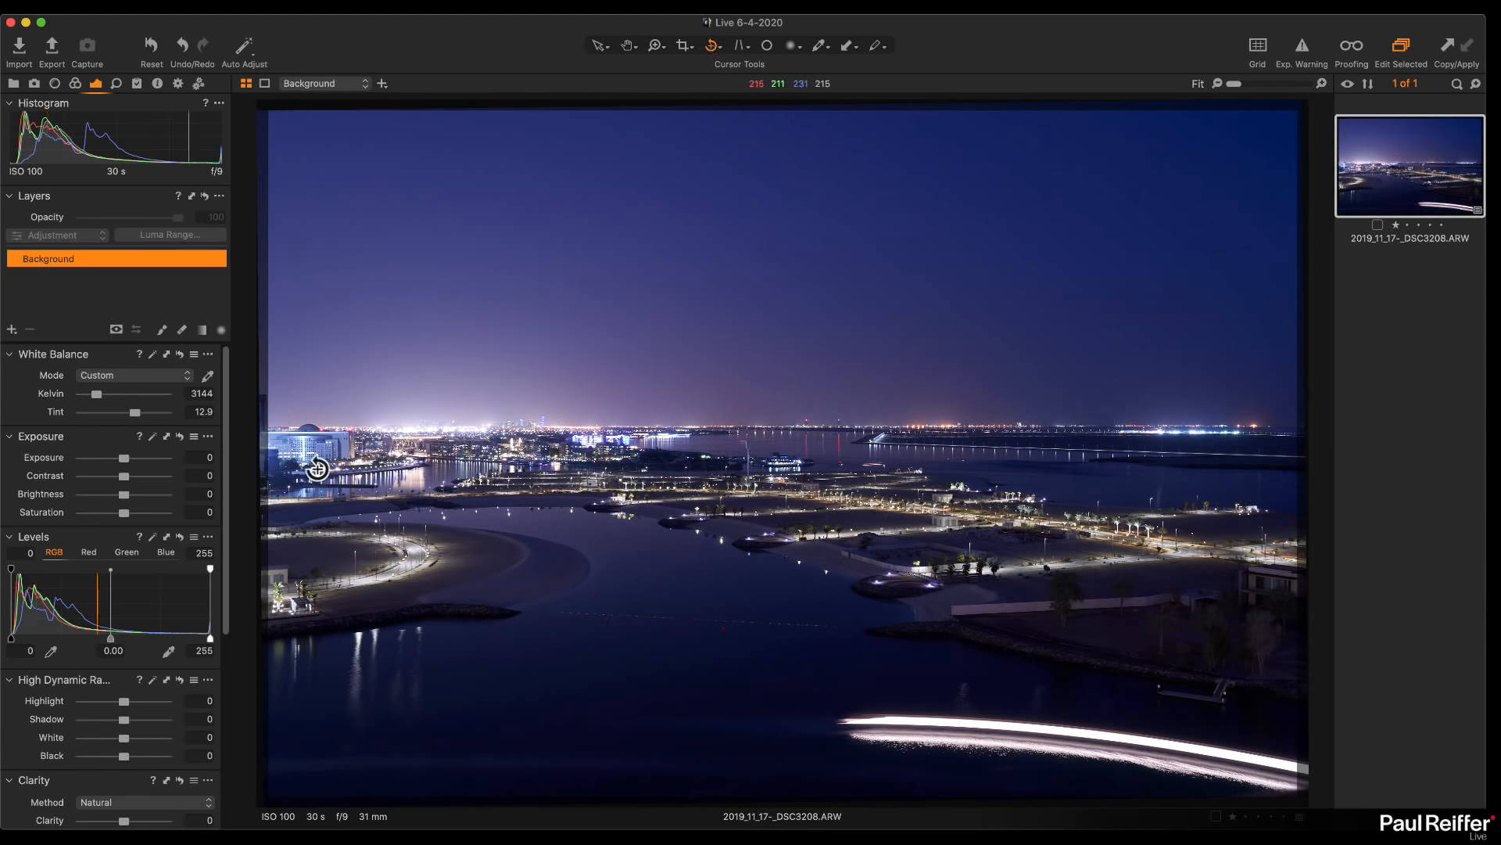
mouse_move(272, 428)
mouse_down()
mouse_move(1295, 416)
mouse_move(1308, 429)
mouse_up()
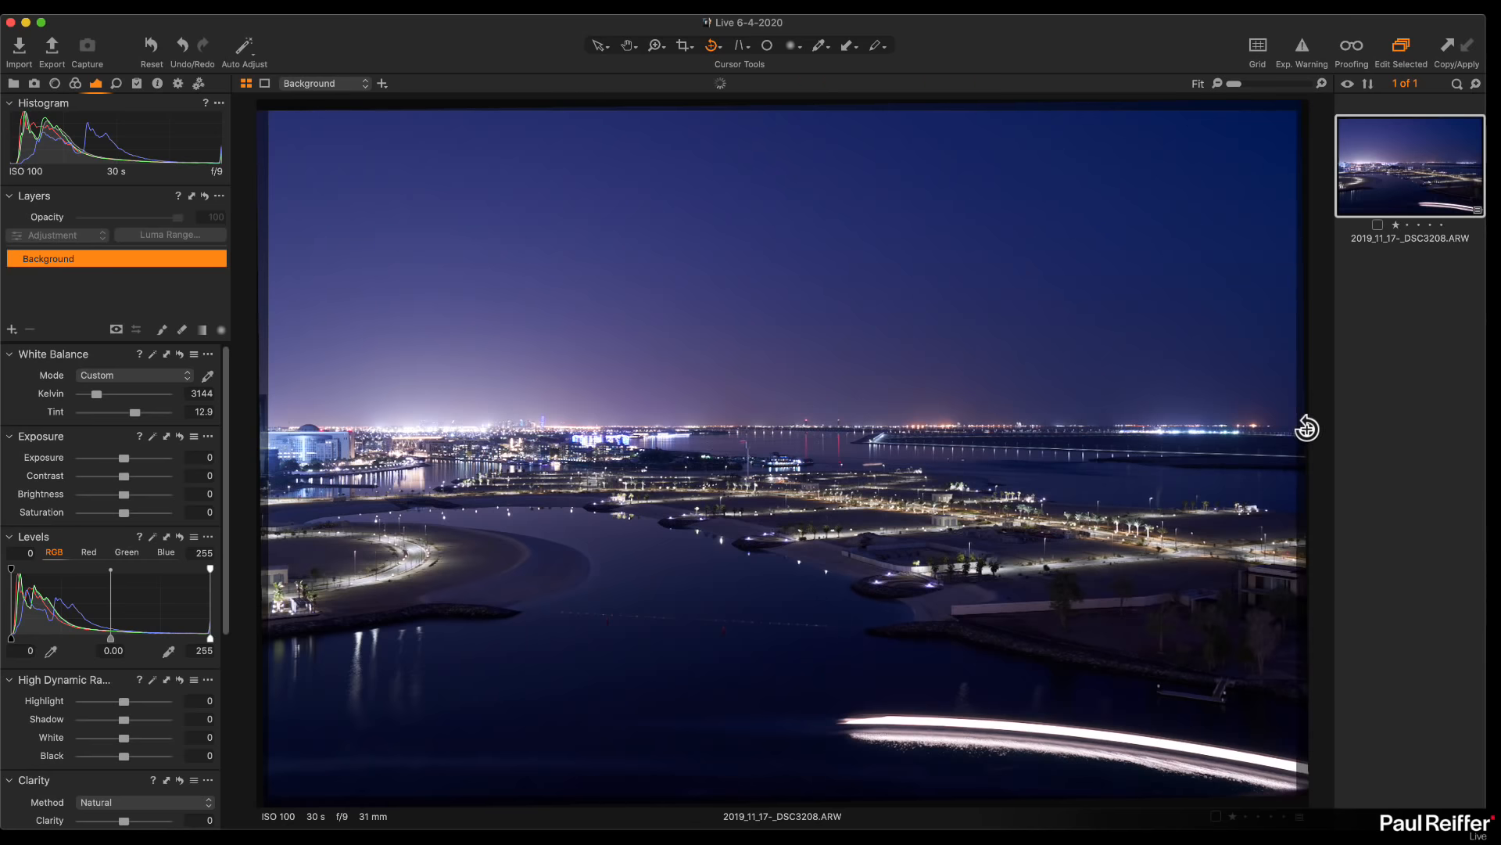
click(600, 47)
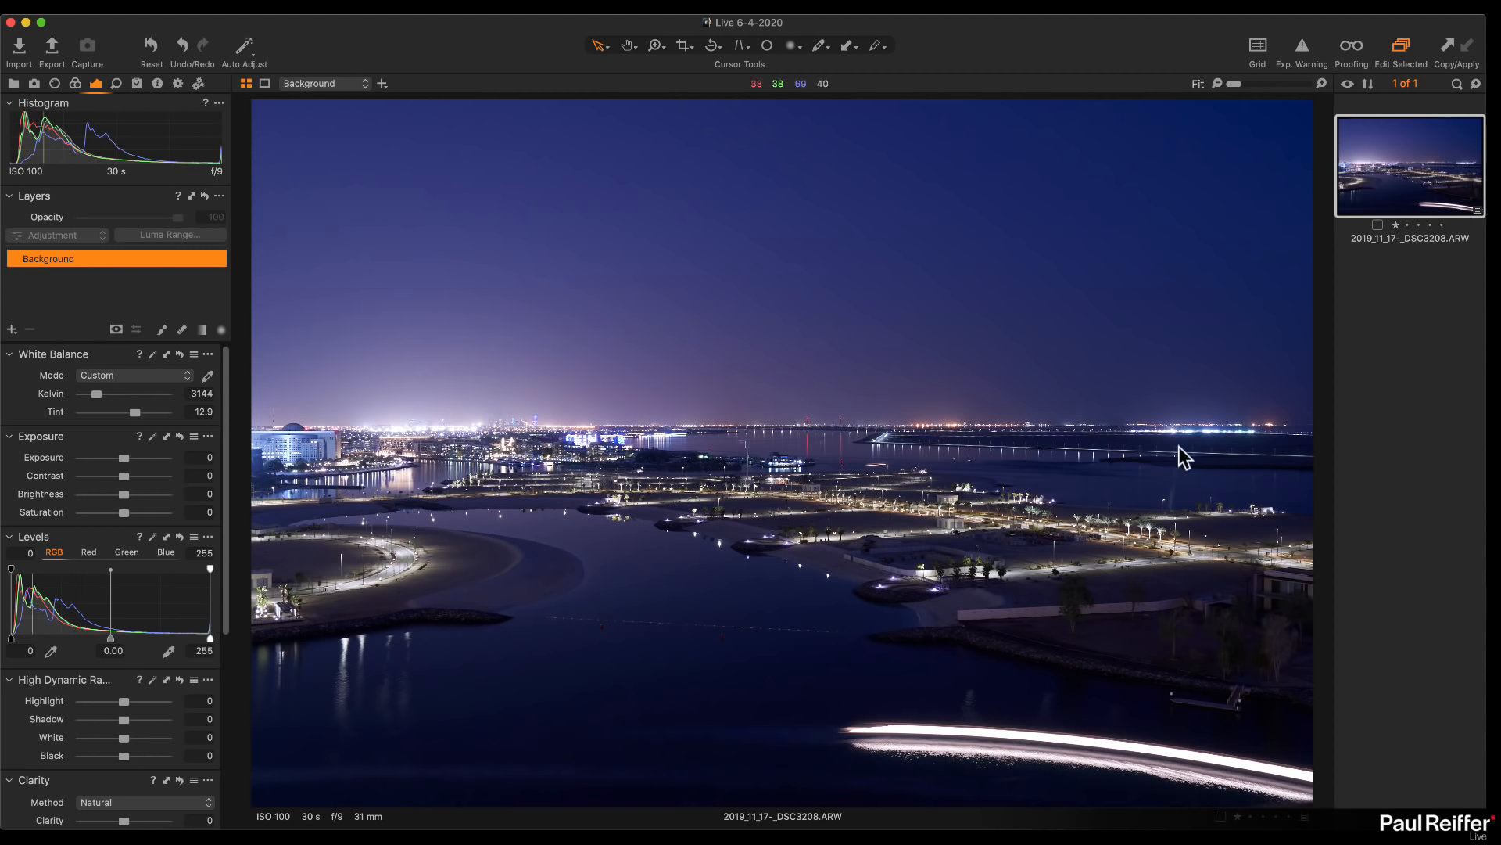
Add a filled layer named Highlights to the night photo and set its Highlight and White values to -100
scroll(82, 544, down, 1)
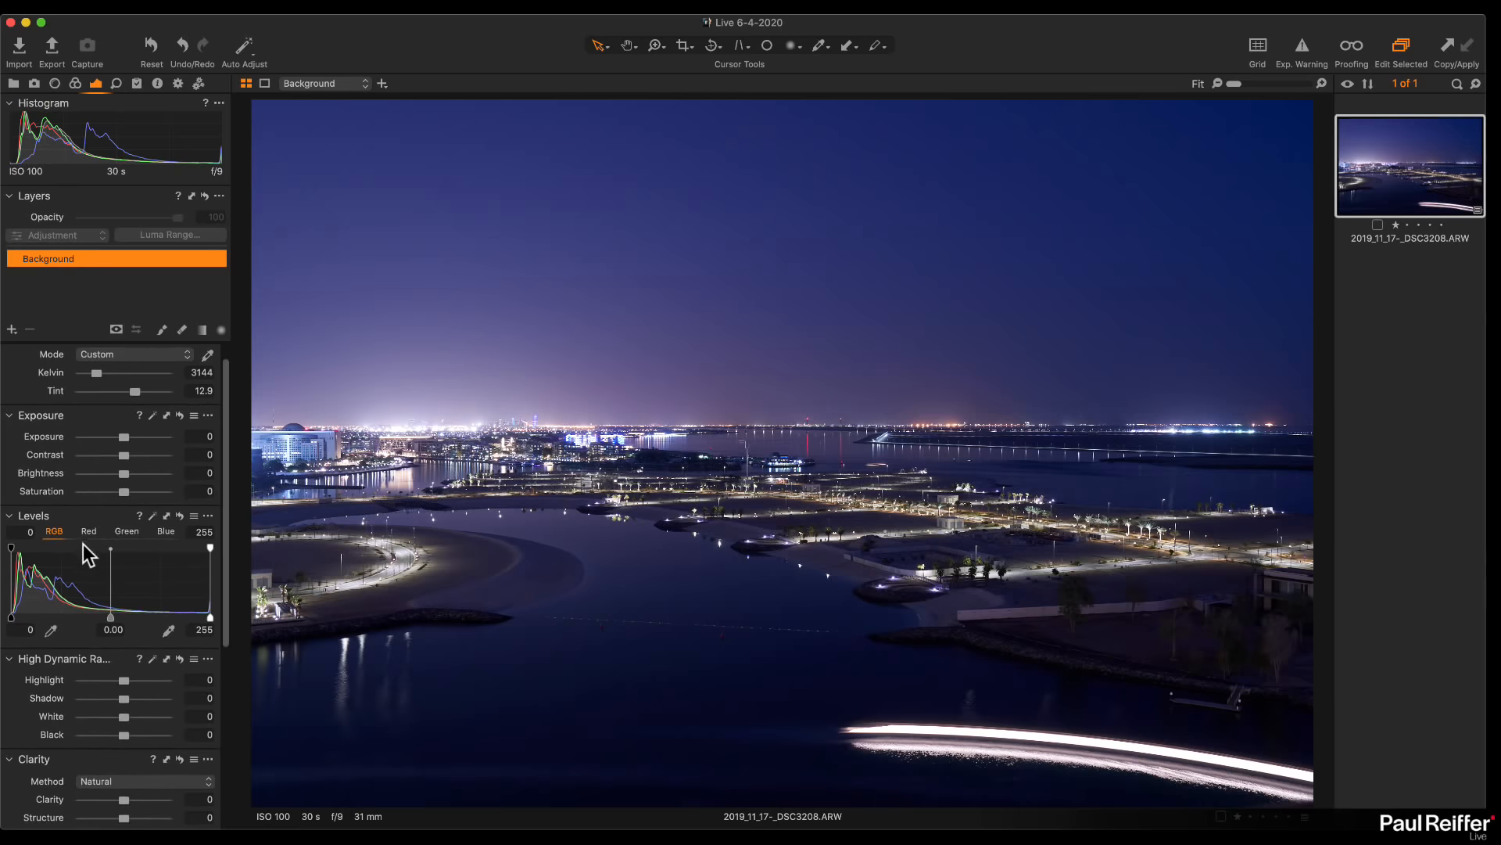
click(11, 330)
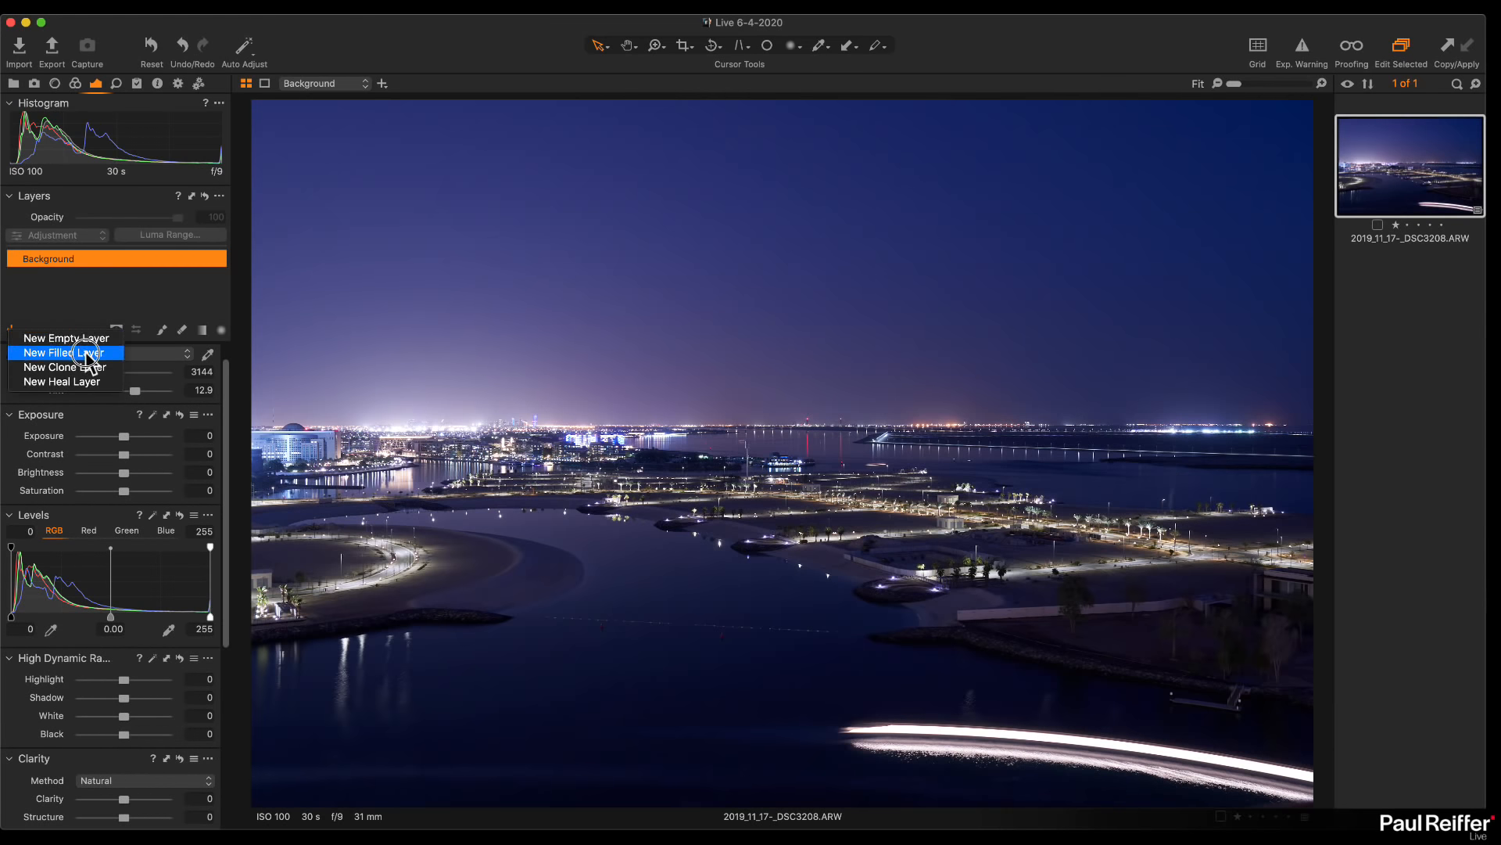
click(86, 354)
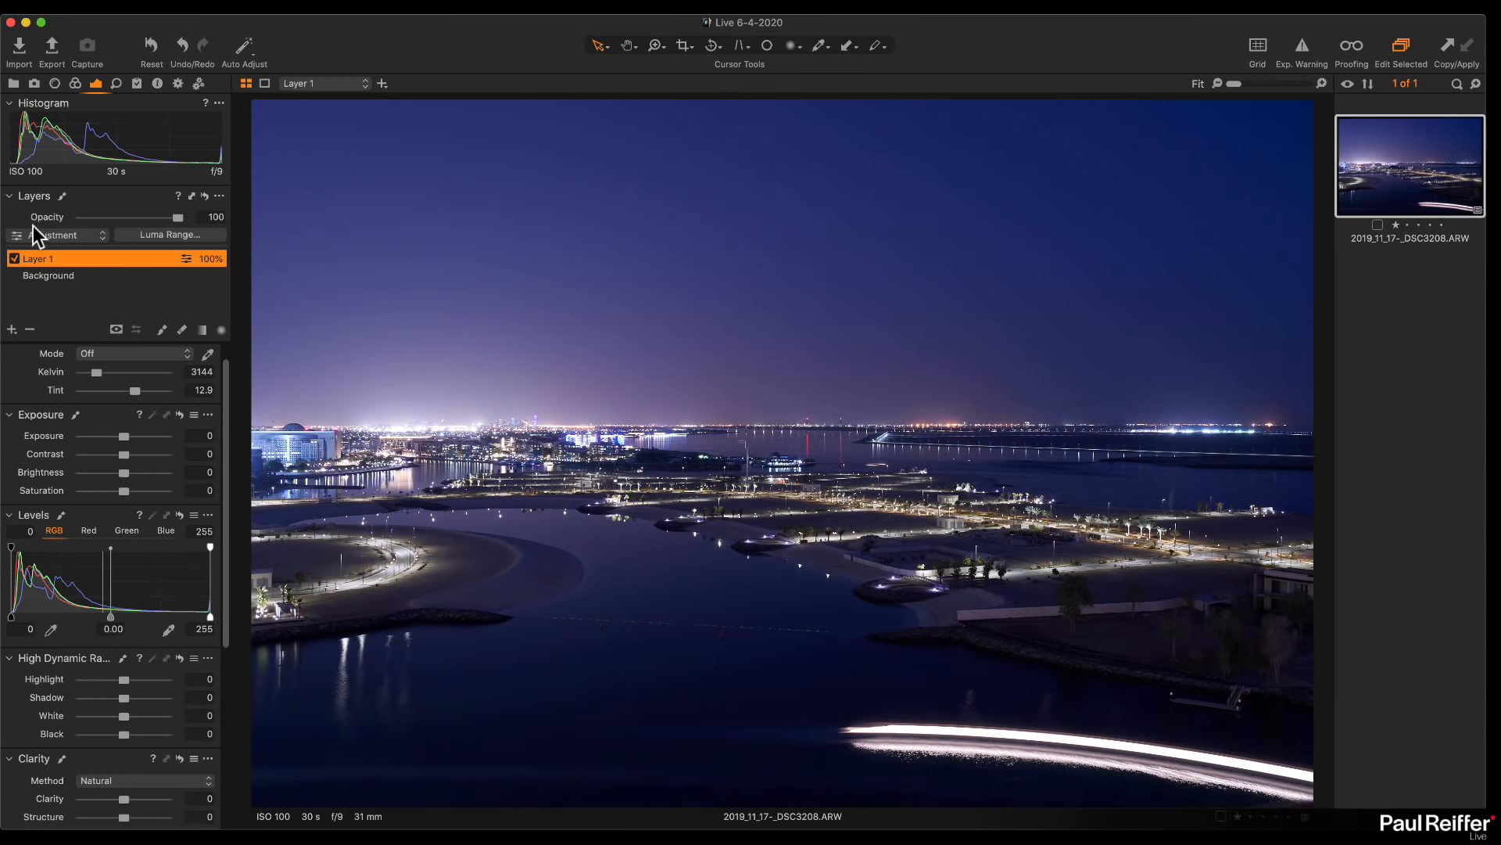
double_click(48, 259)
text(Highlights)
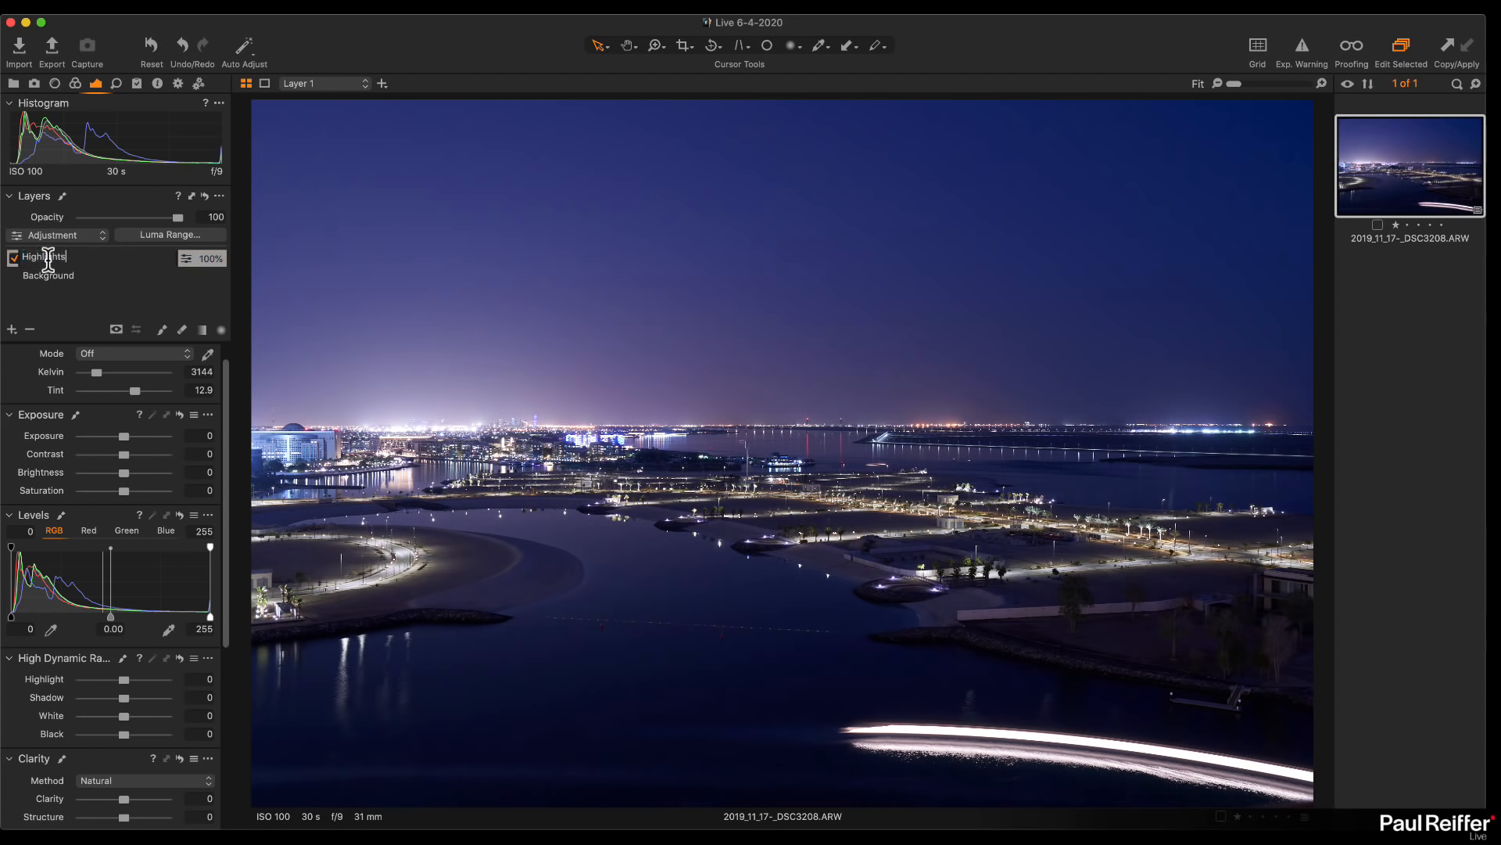
key(Return)
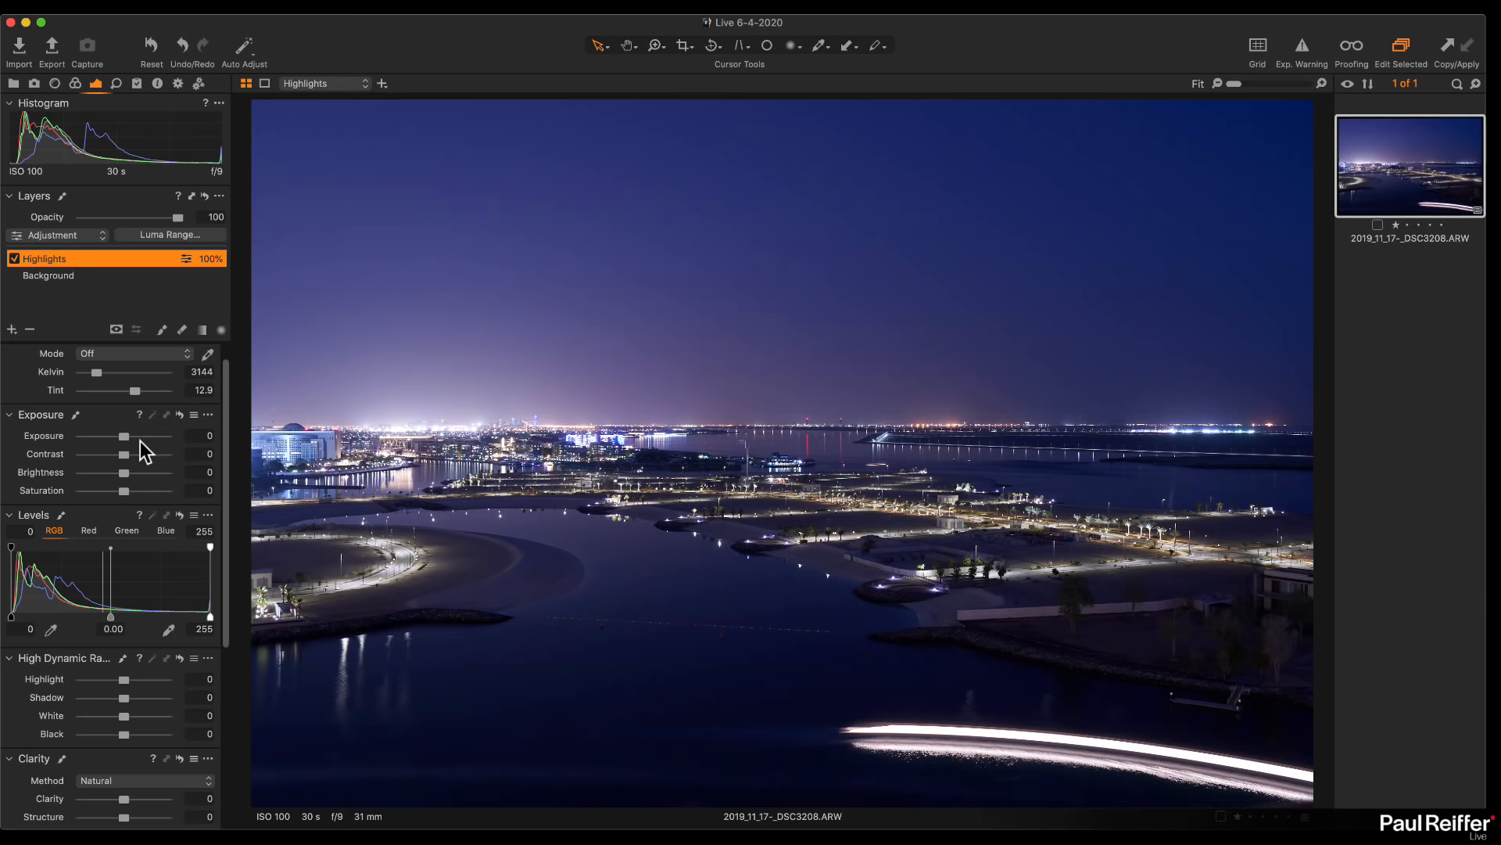
scroll(122, 501, down, 5)
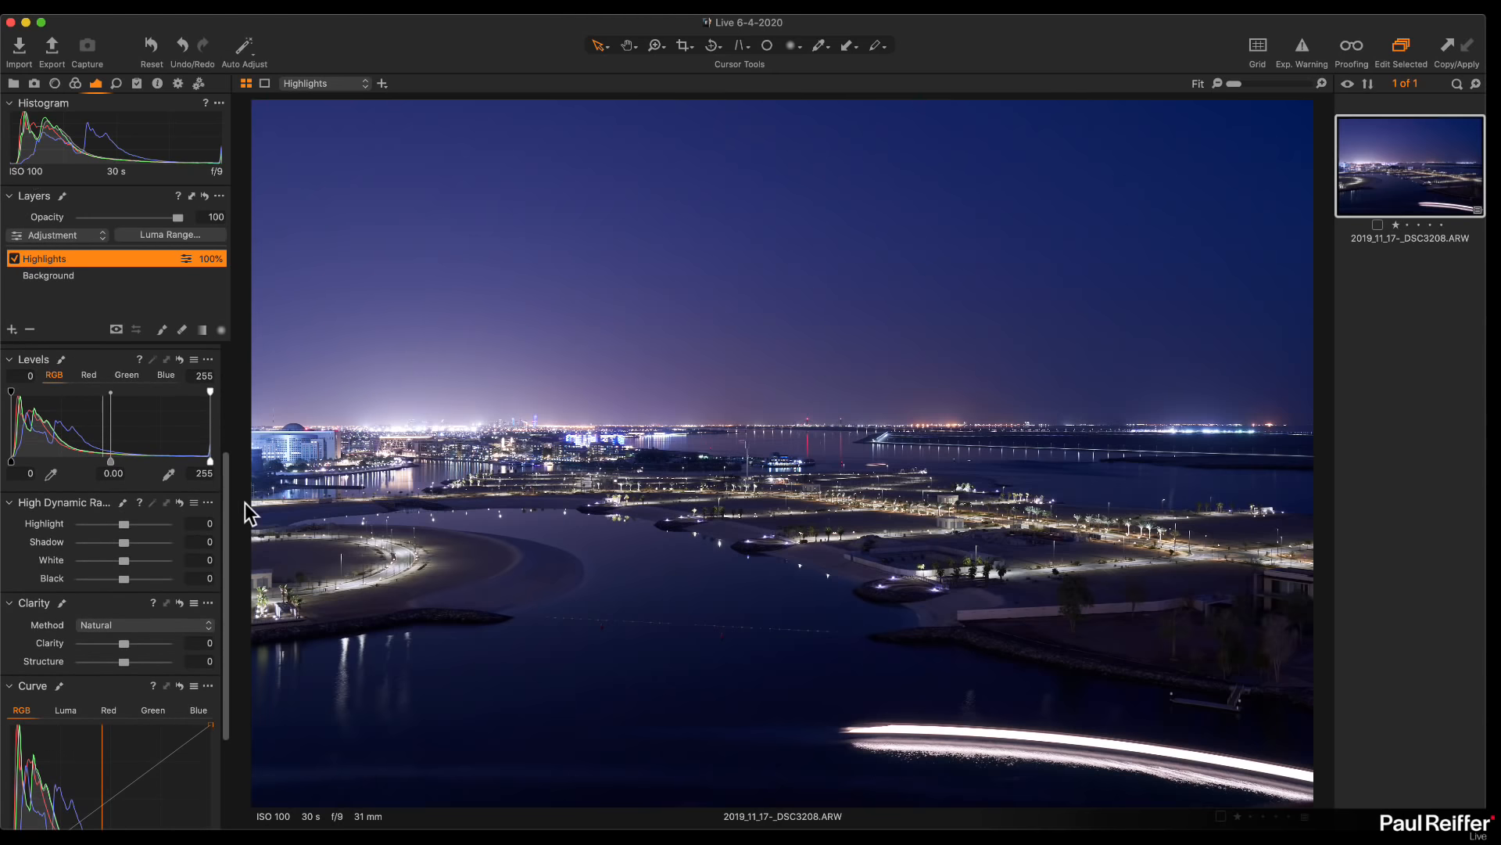
drag(121, 522, 44, 570)
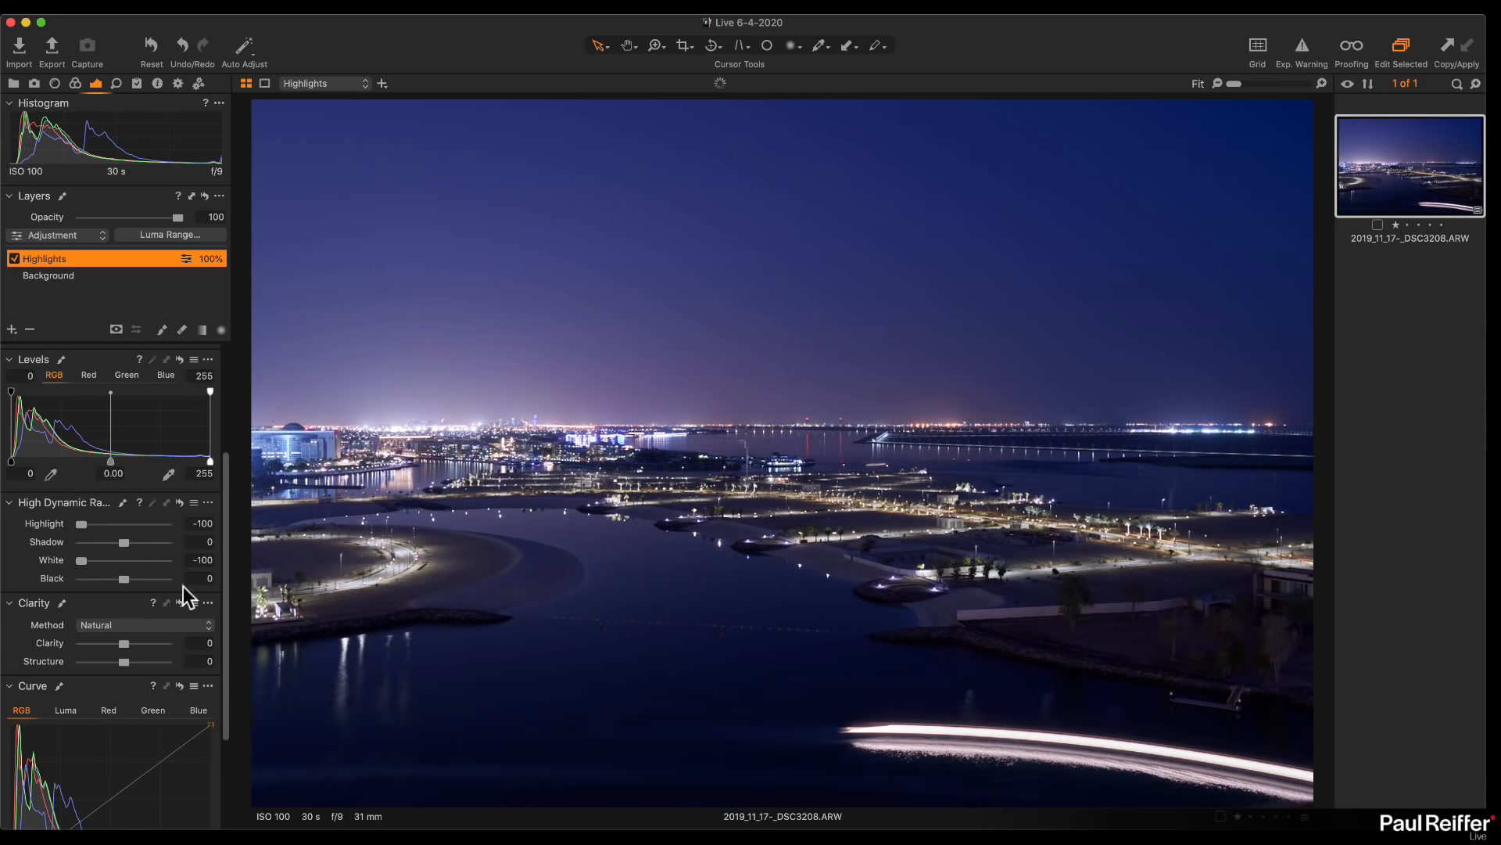
Inspect the bright lights on the far shore at 200% and hide the Highlights layer for comparison
key(z)
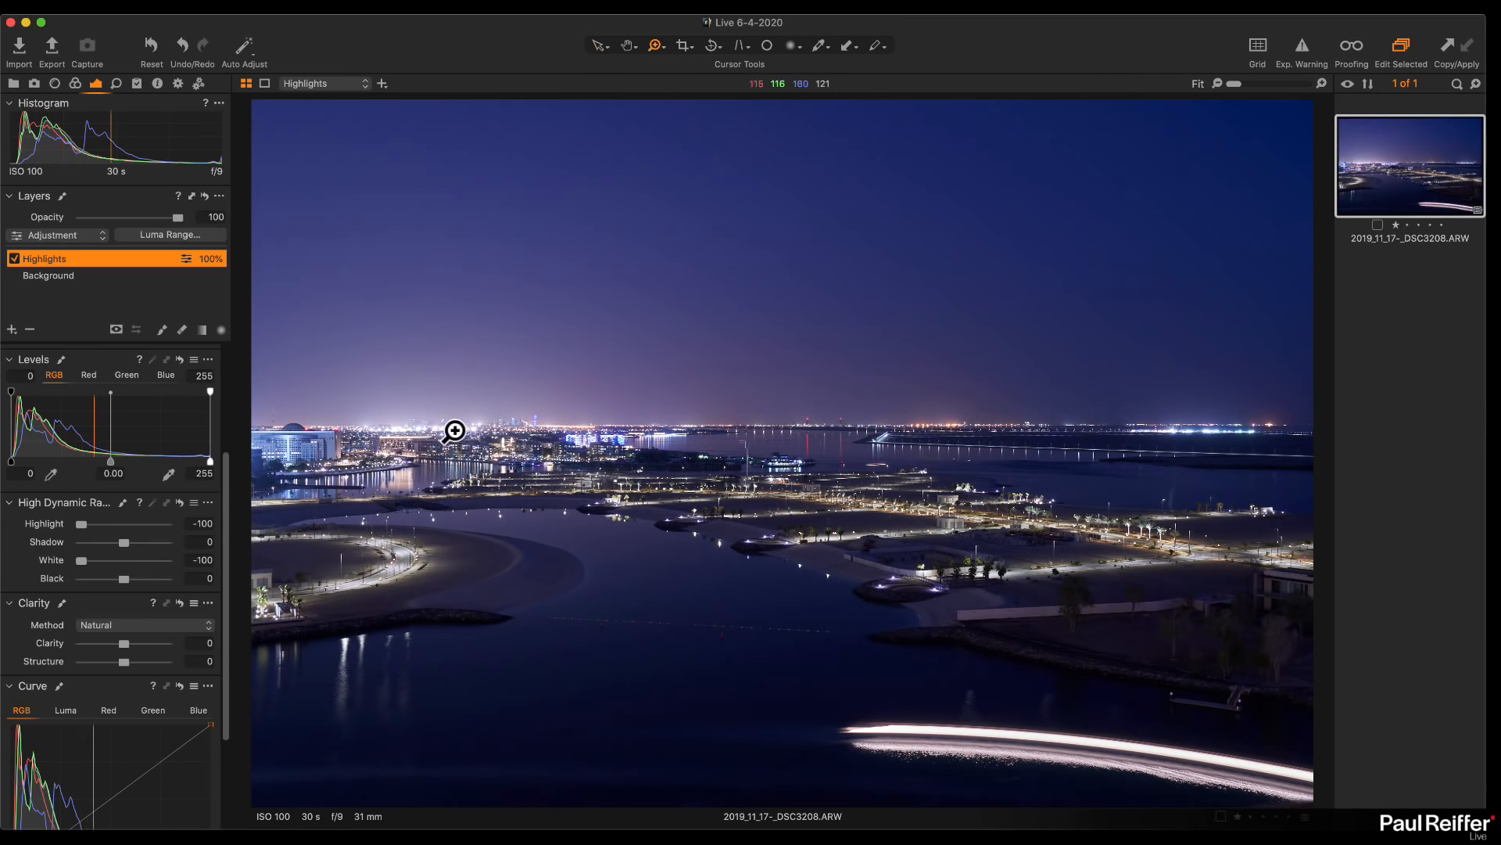
click(422, 410)
click(419, 467)
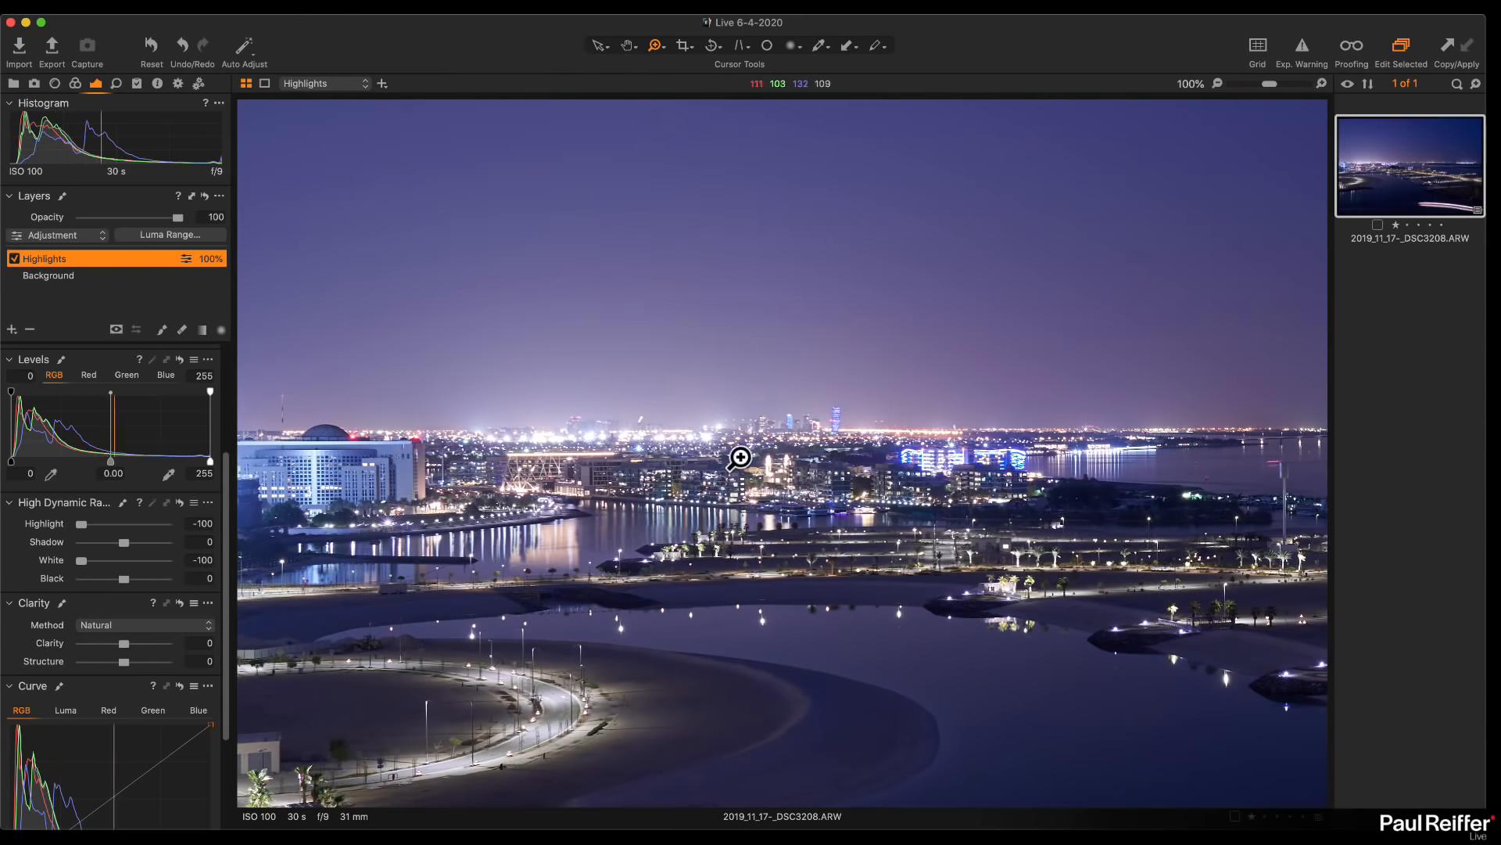
click(678, 438)
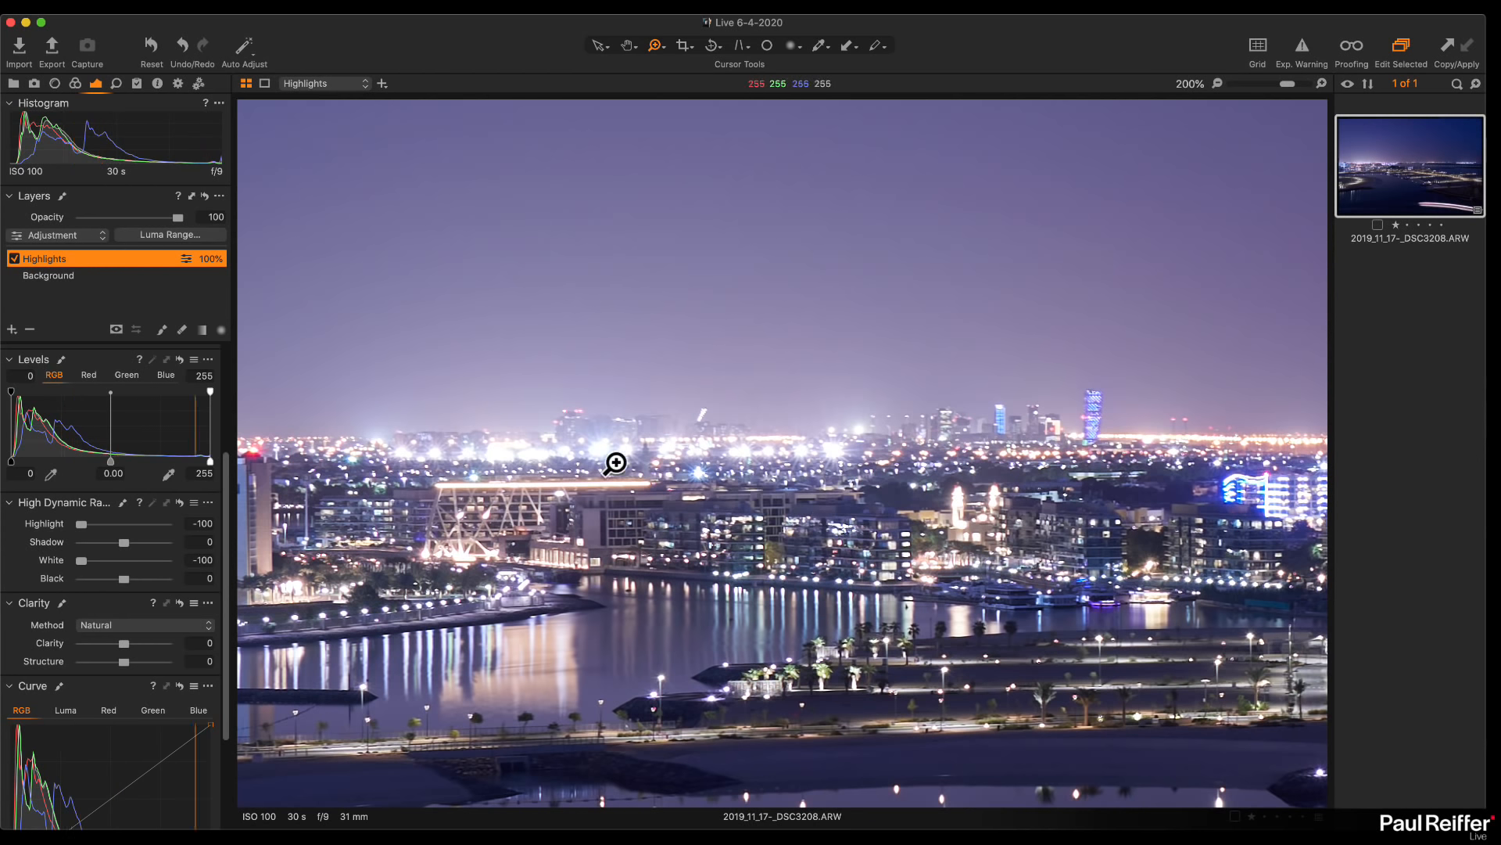
click(12, 259)
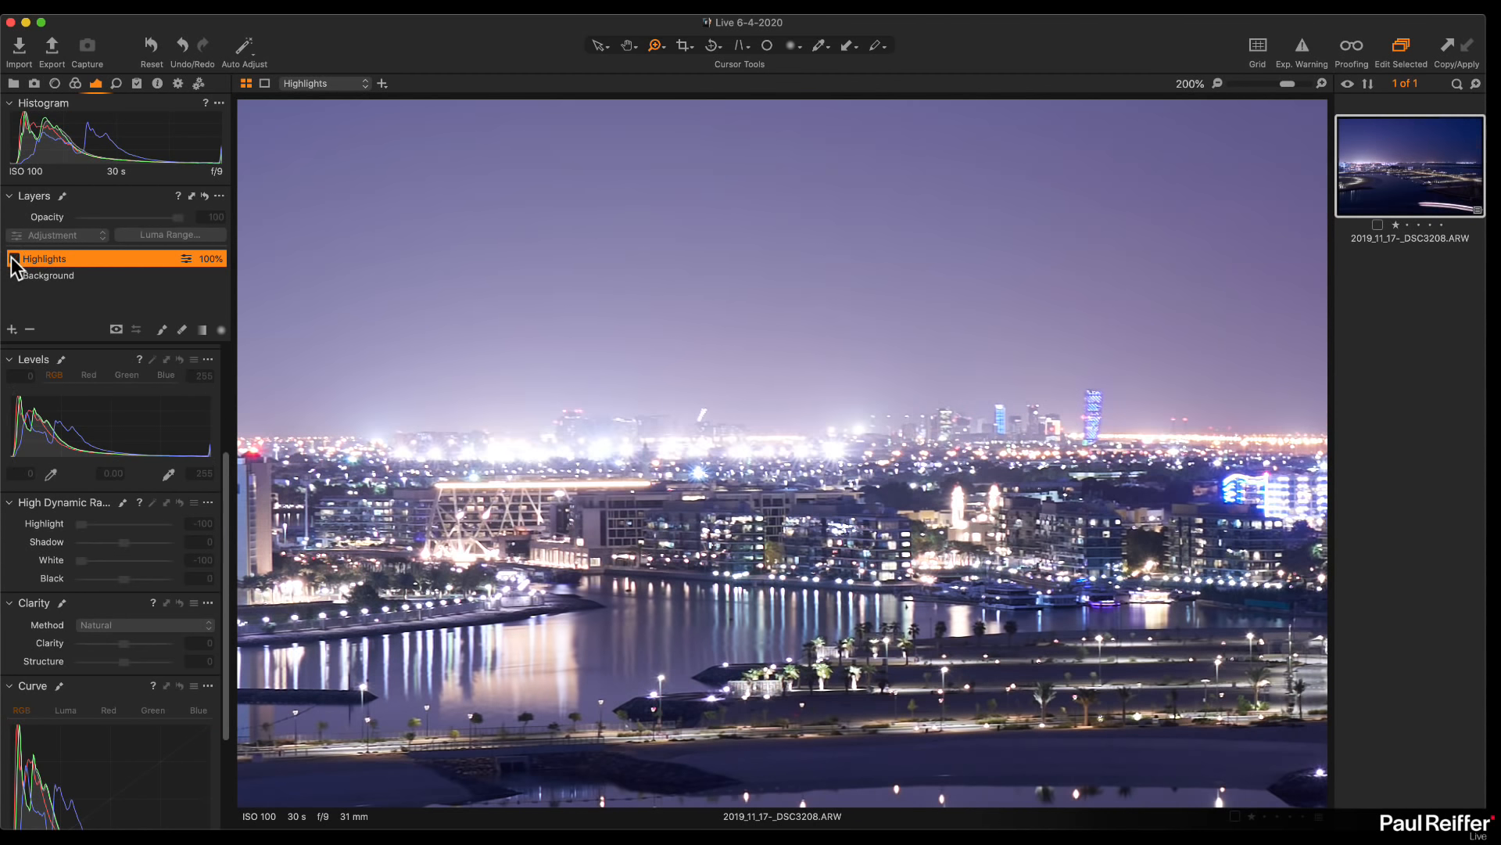
Compare the far-shore lights with and without the Highlights layer, leaving the layer visible
click(12, 259)
click(13, 259)
click(13, 259)
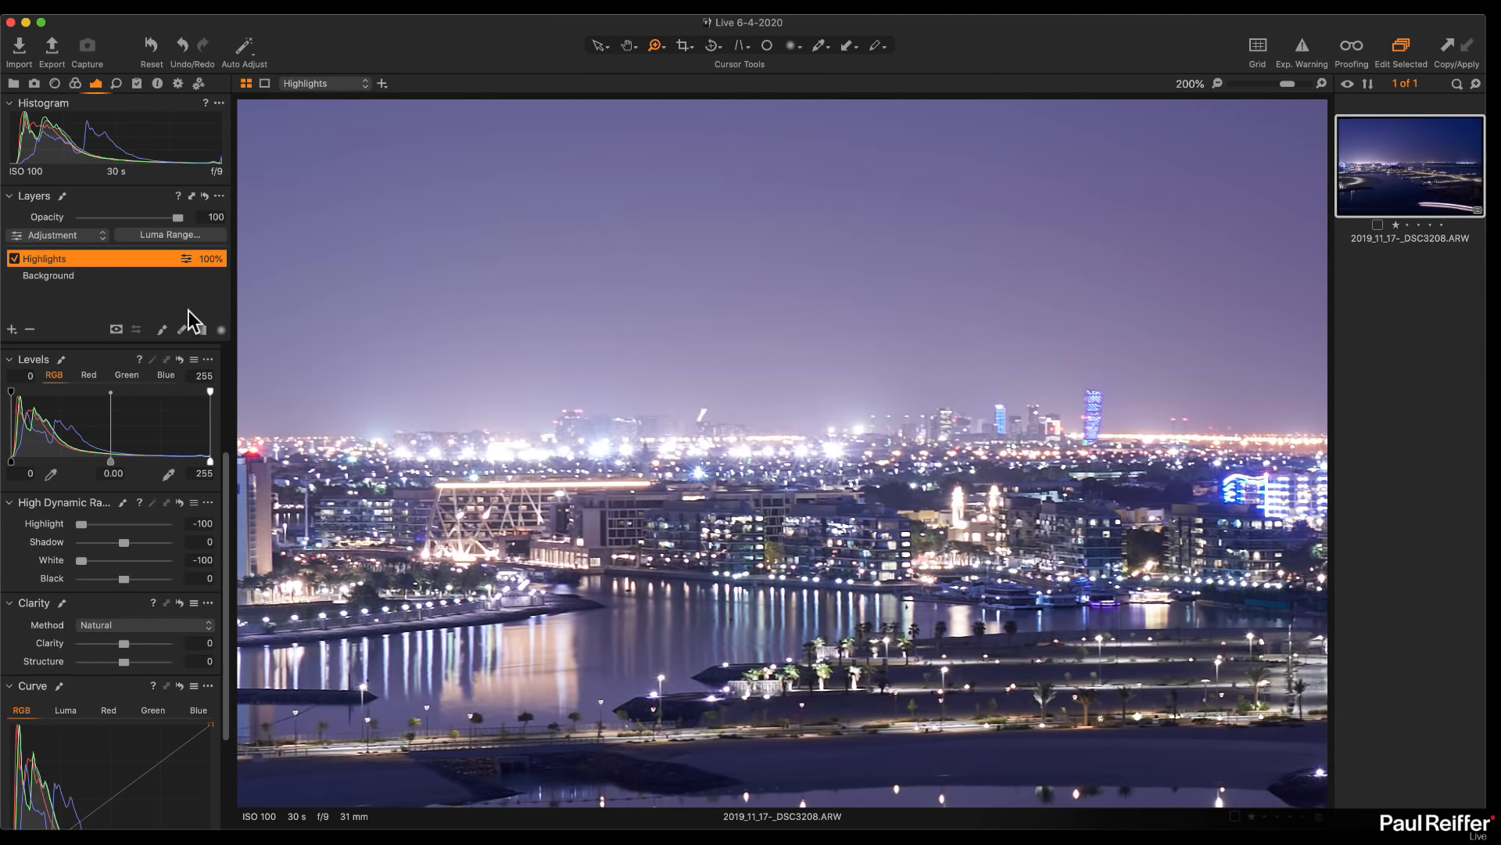
Add a second filled layer named More Highlights, with Highlight at -100 and White at -94
click(12, 333)
click(43, 353)
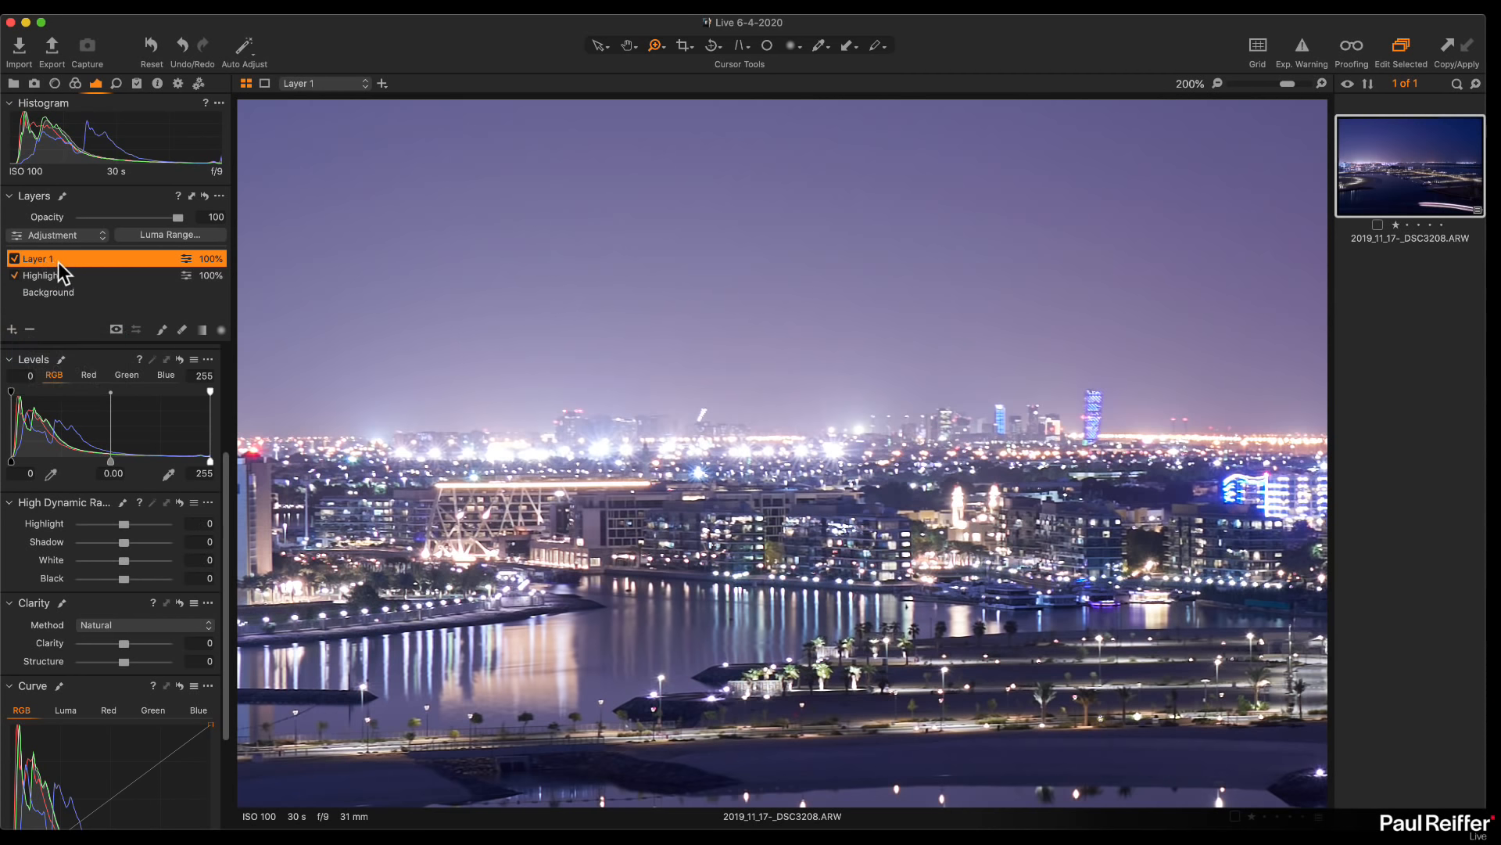
double_click(53, 260)
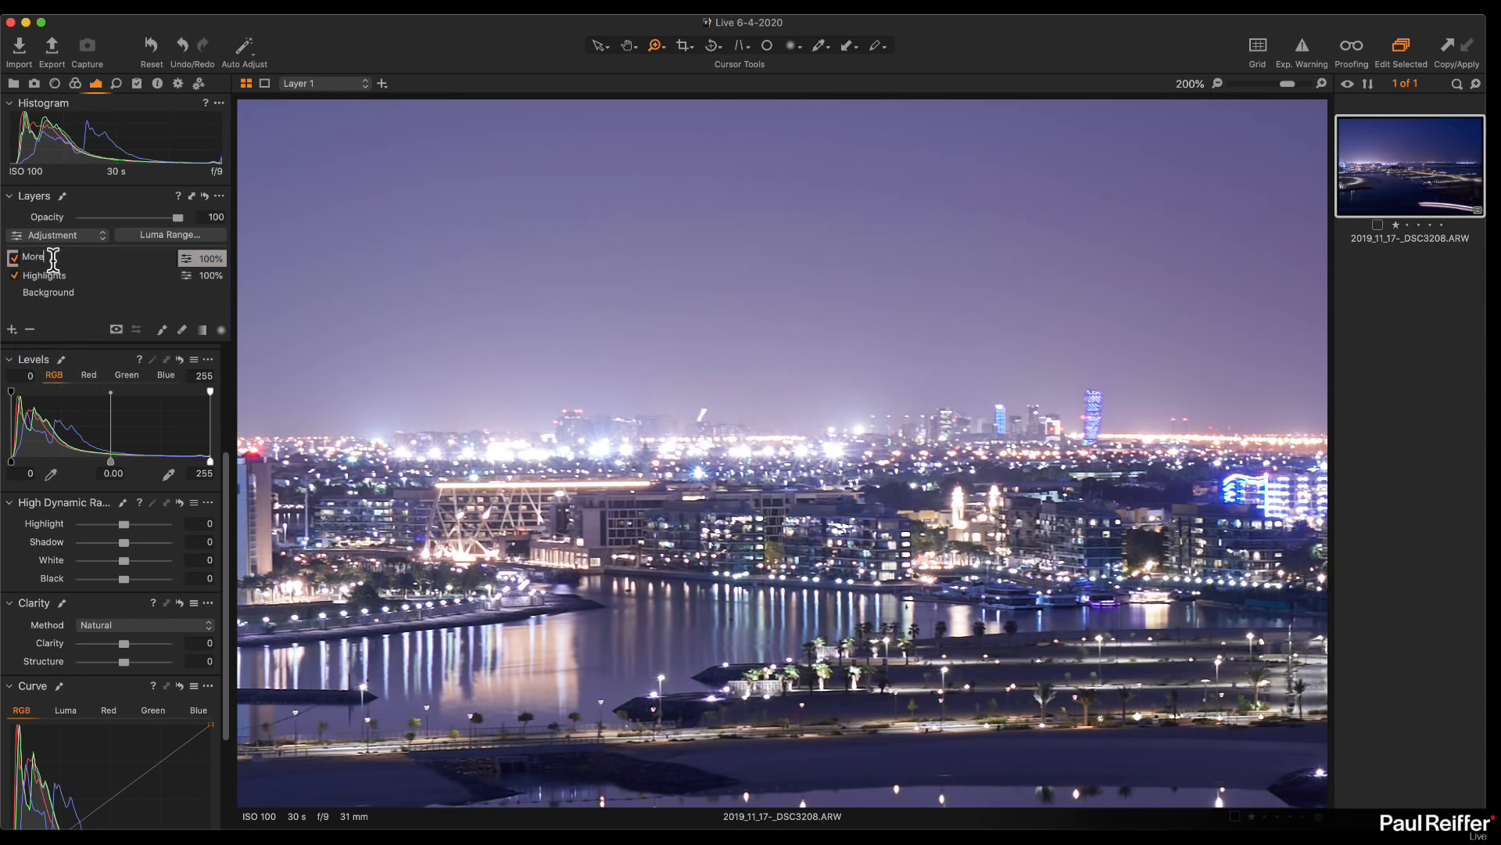
key(Return)
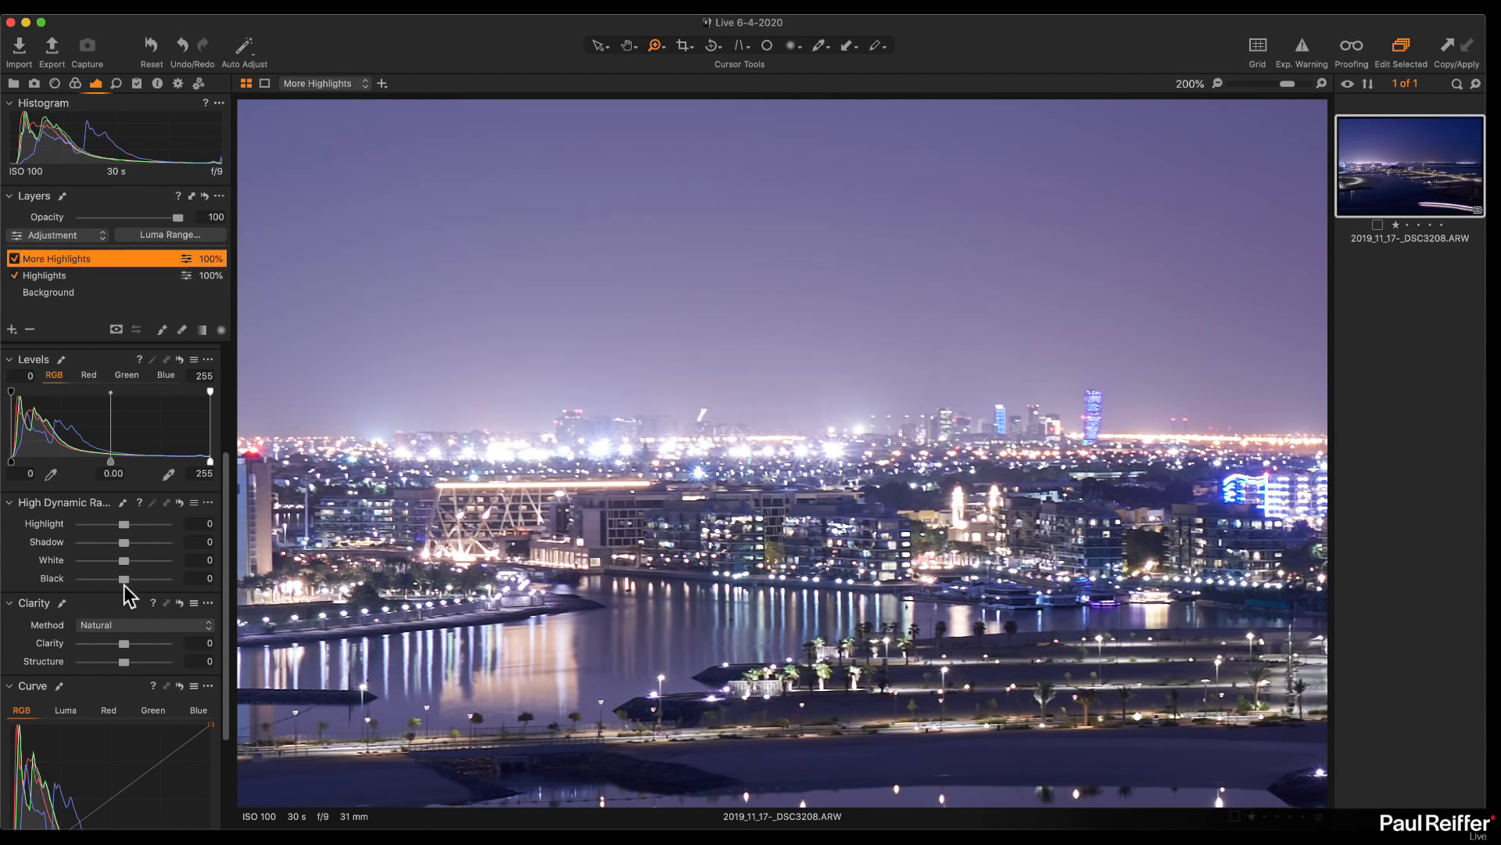
drag(124, 524, 51, 525)
drag(120, 562, 90, 561)
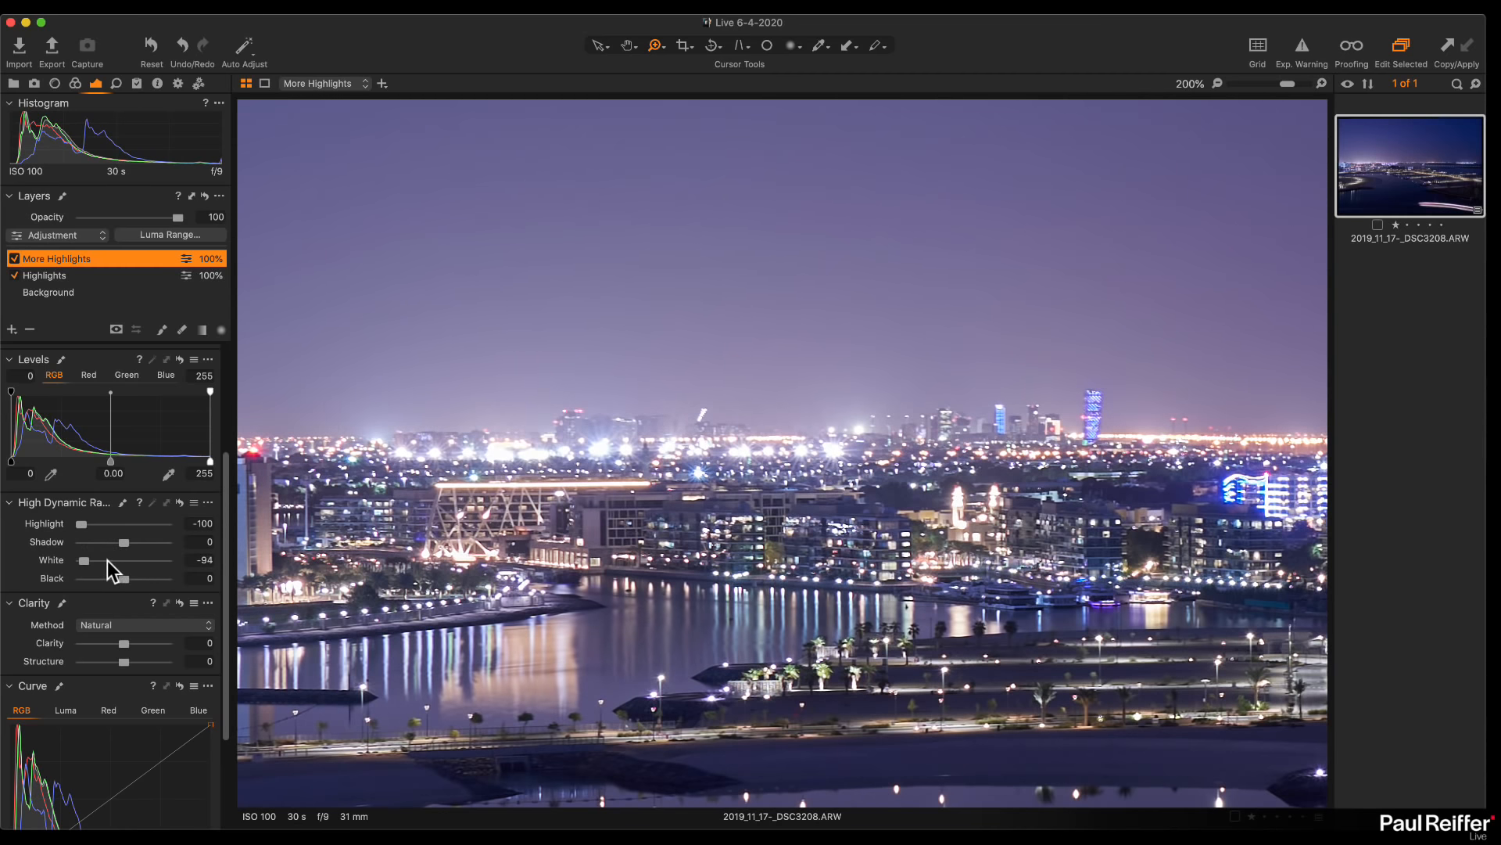
Compare the city lights with the More Highlights and Highlights layers off and on, both up close and in the full view
click(14, 259)
click(14, 258)
click(14, 259)
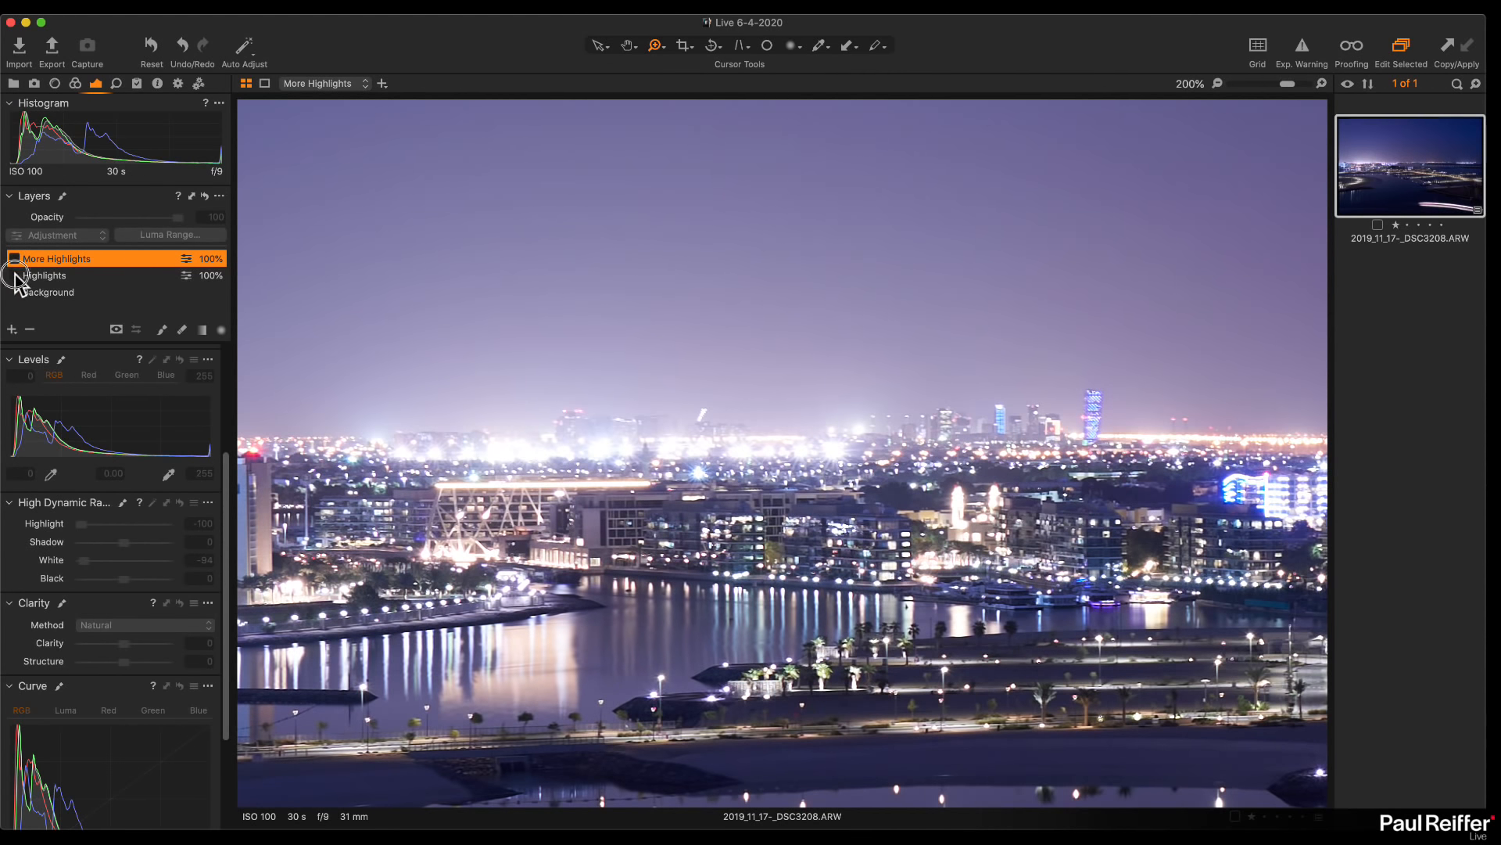
click(14, 276)
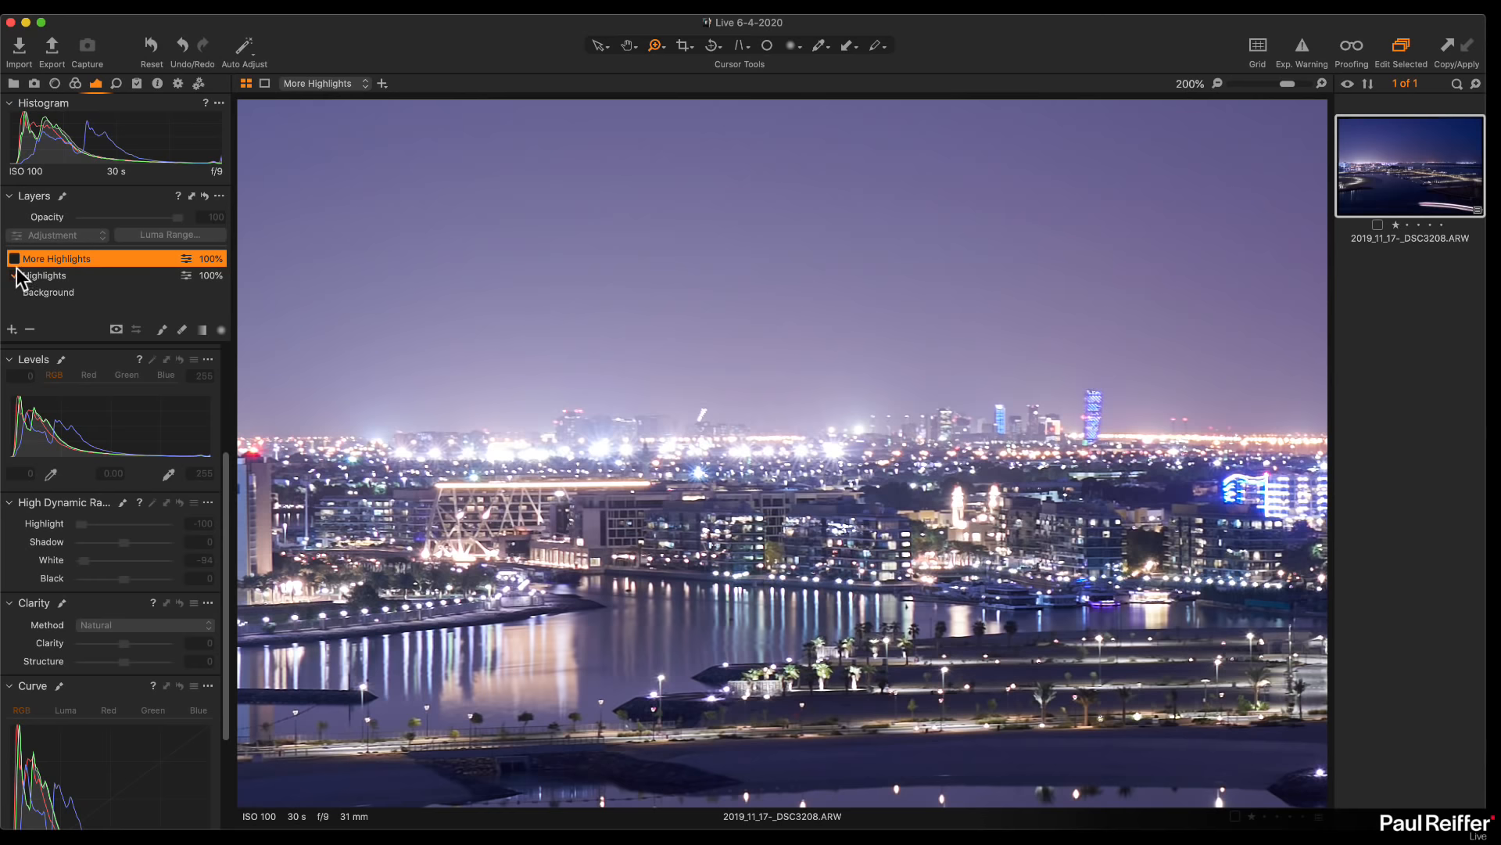
click(14, 259)
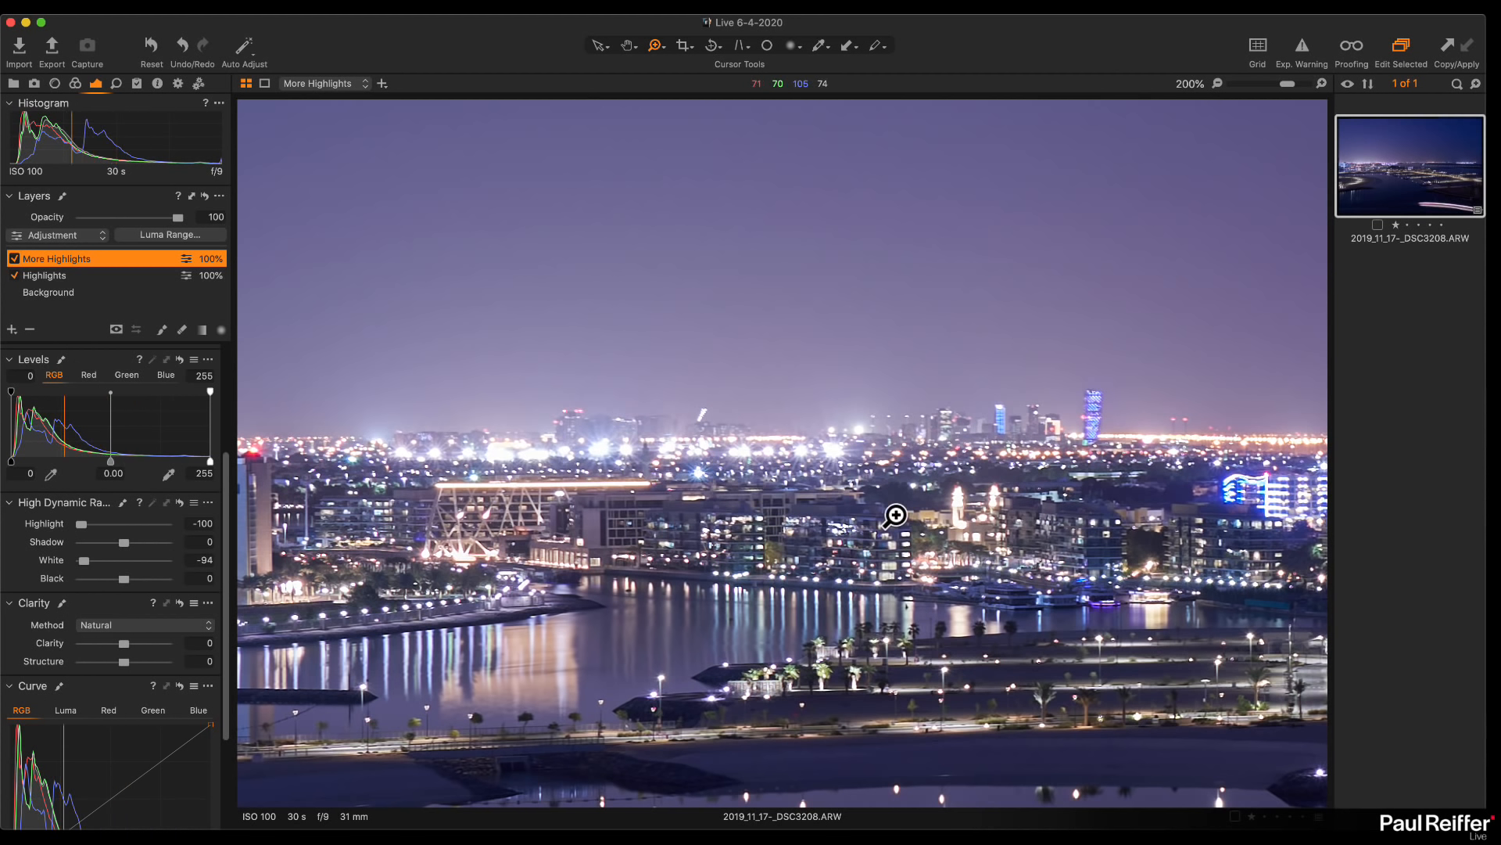
key(super+0)
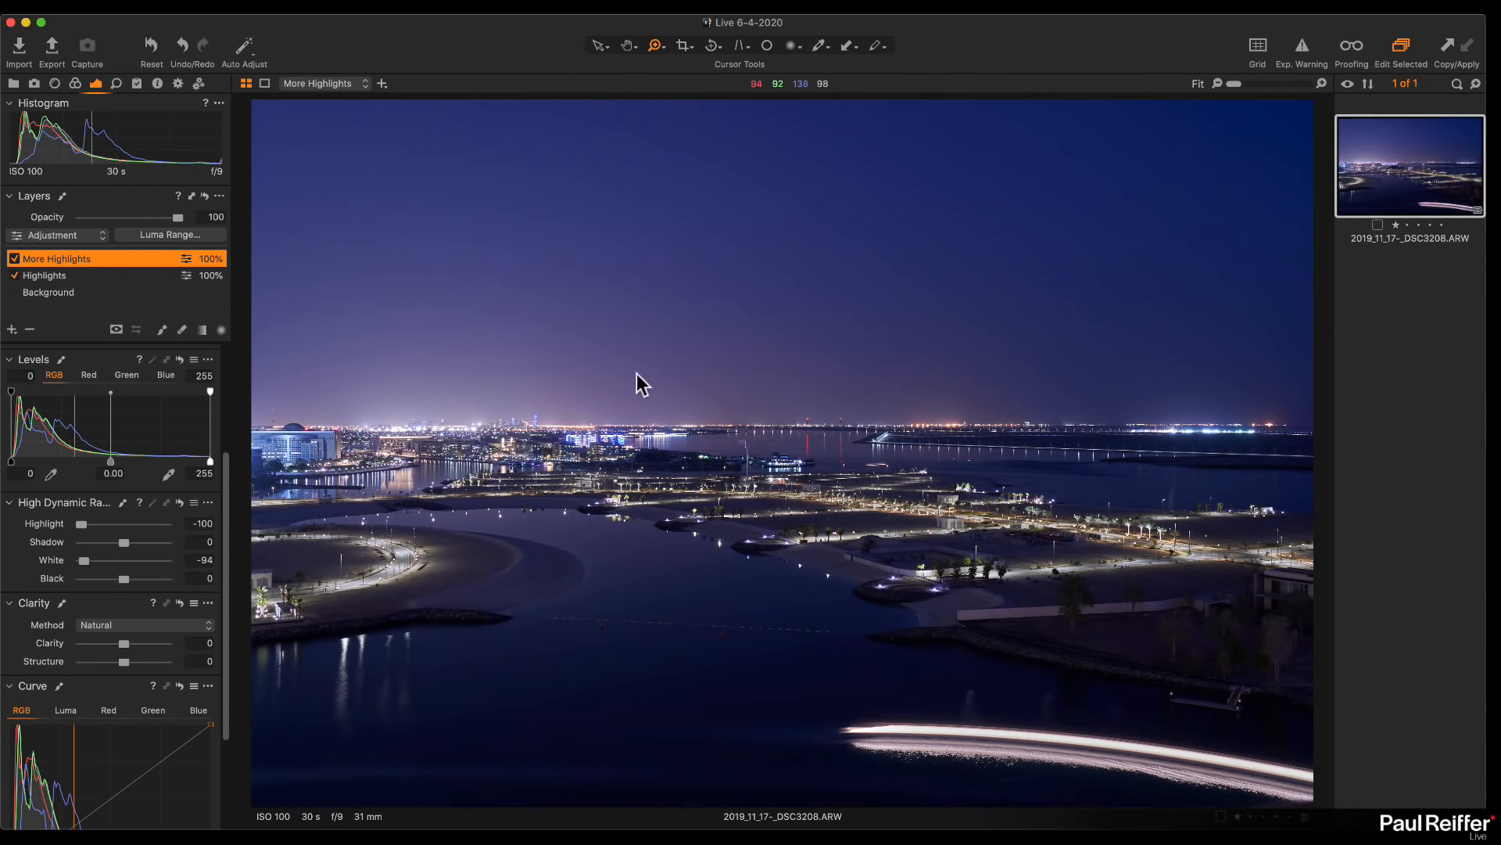
click(15, 259)
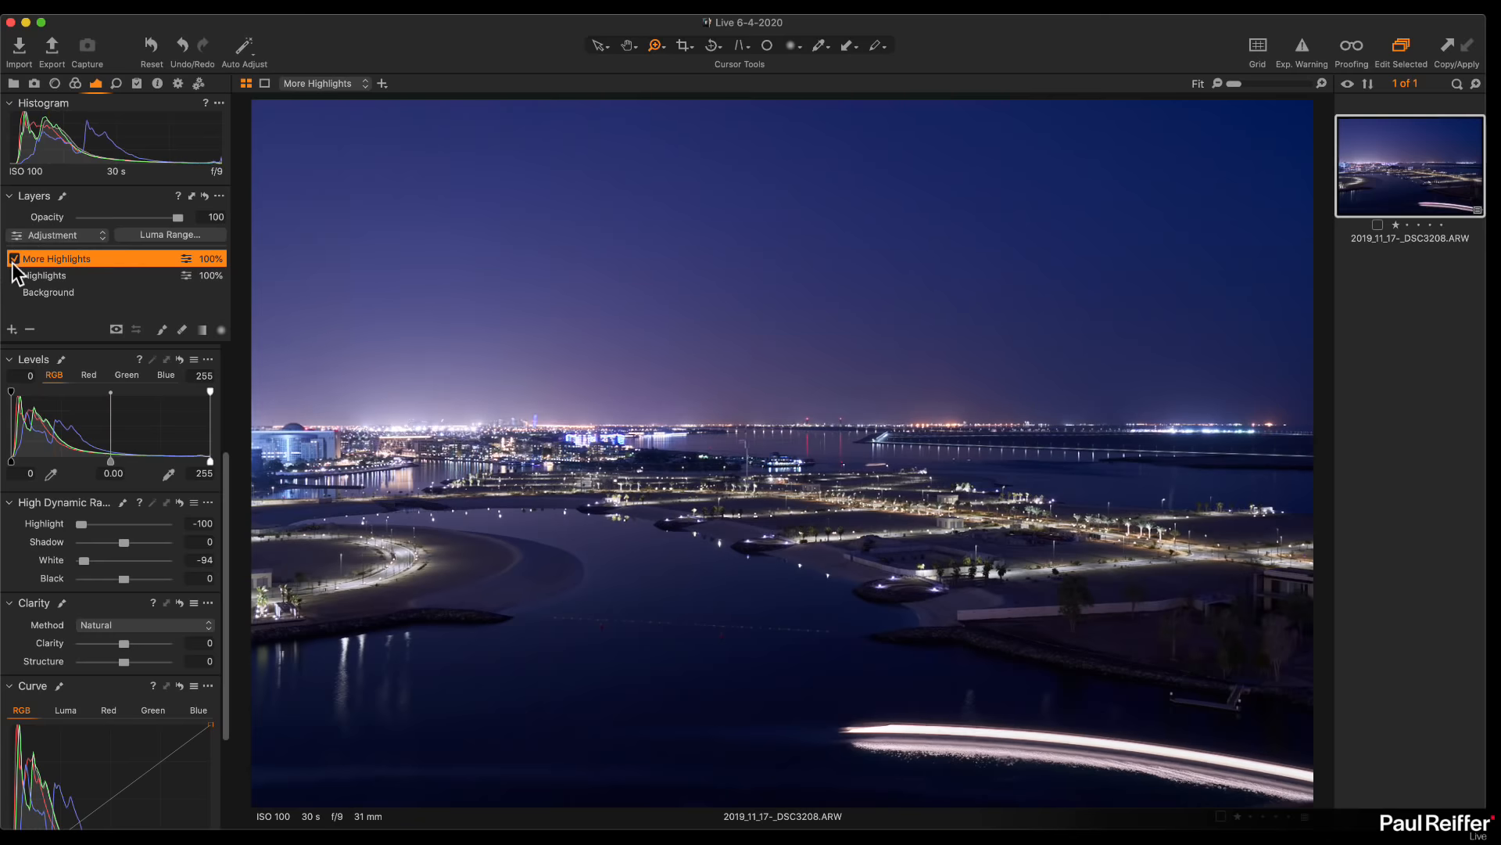
click(15, 259)
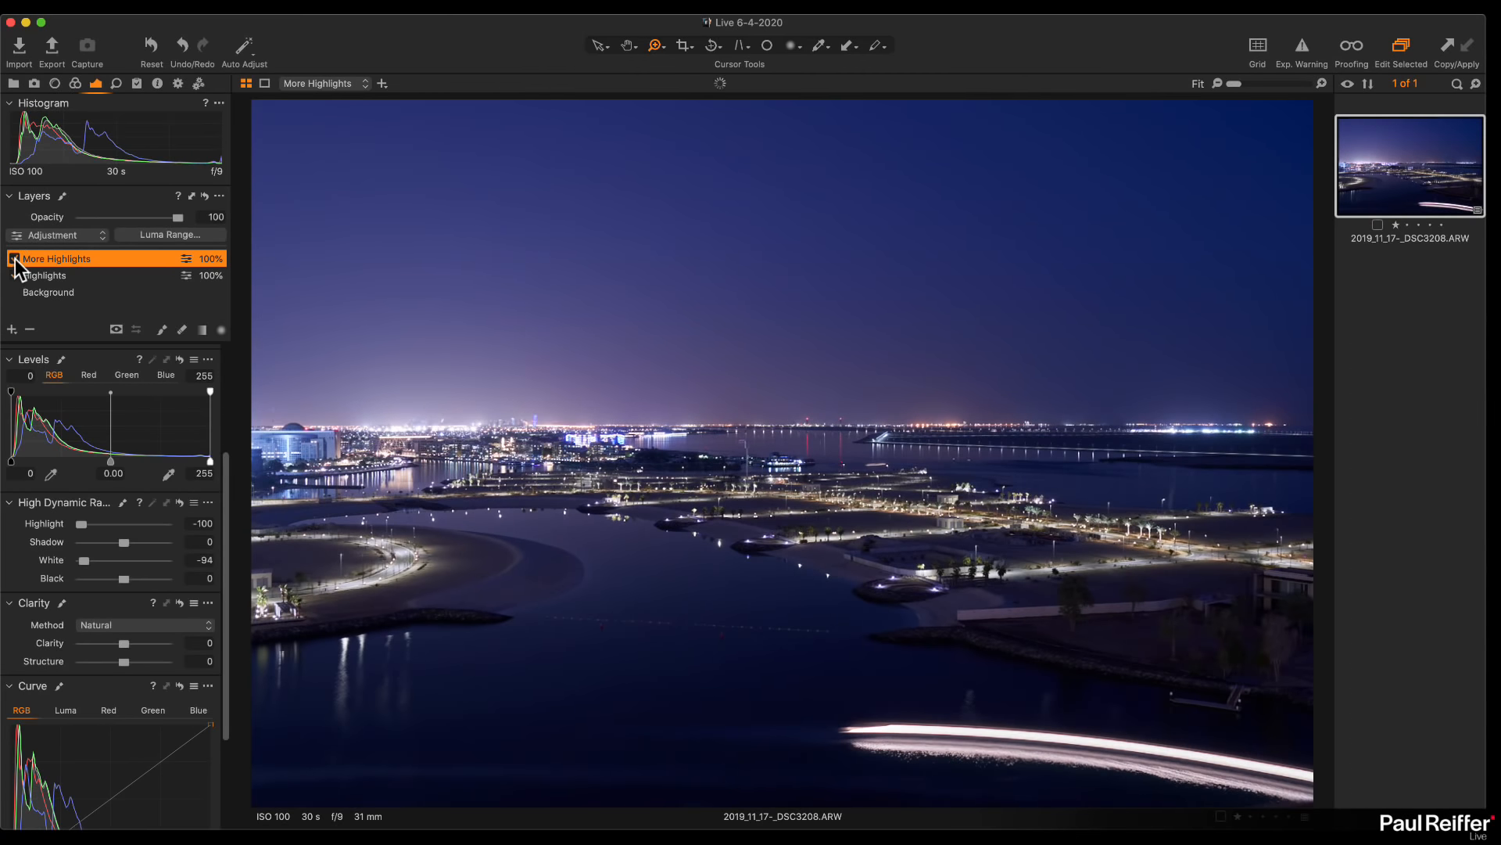
Set the Background layer's Clarity to 25, judging the effect on the waterfront buildings at 200%
click(386, 435)
click(512, 481)
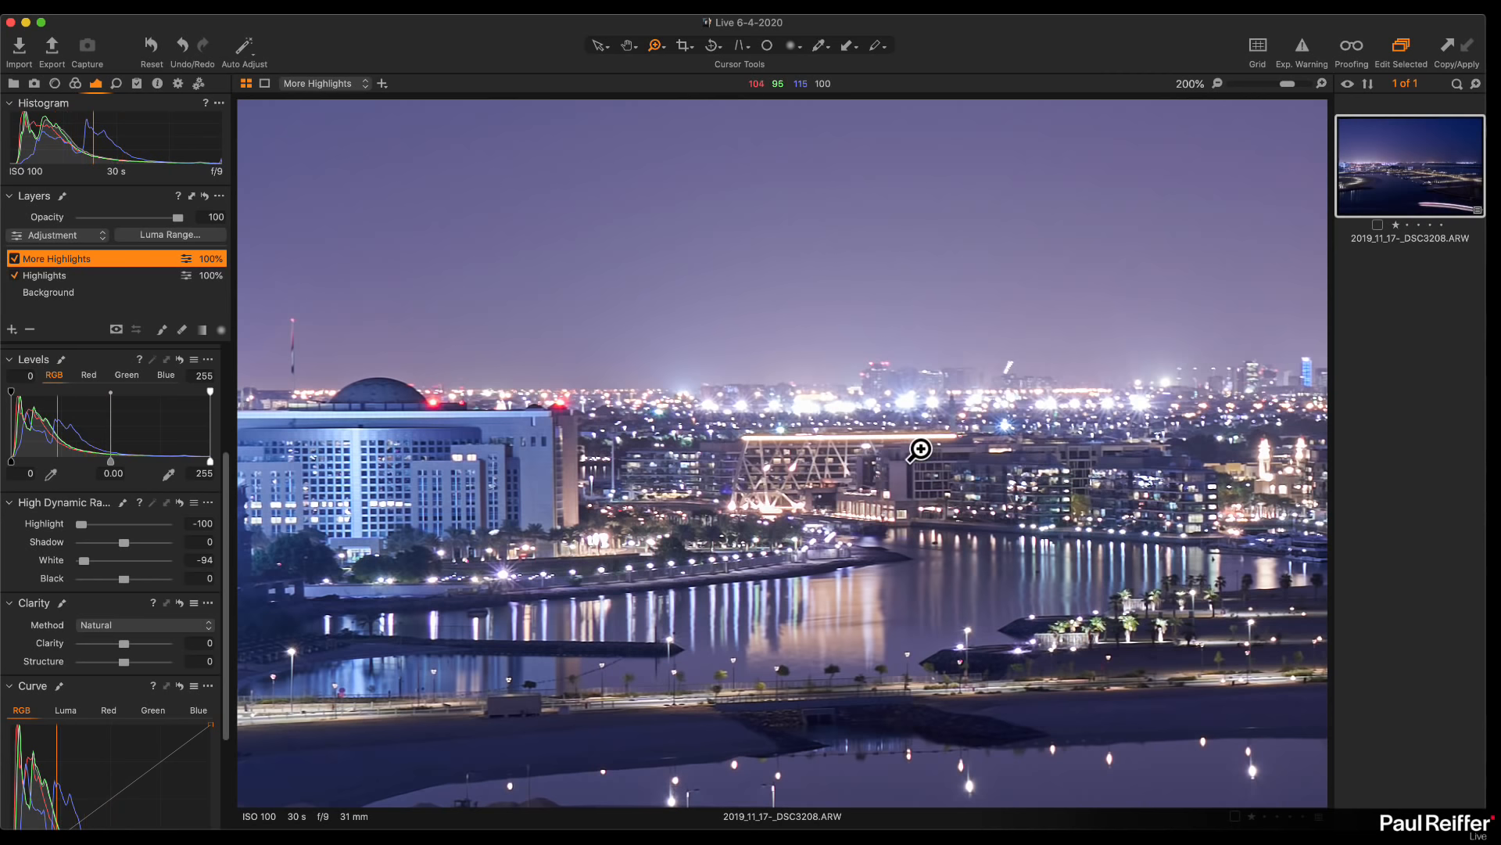
click(86, 296)
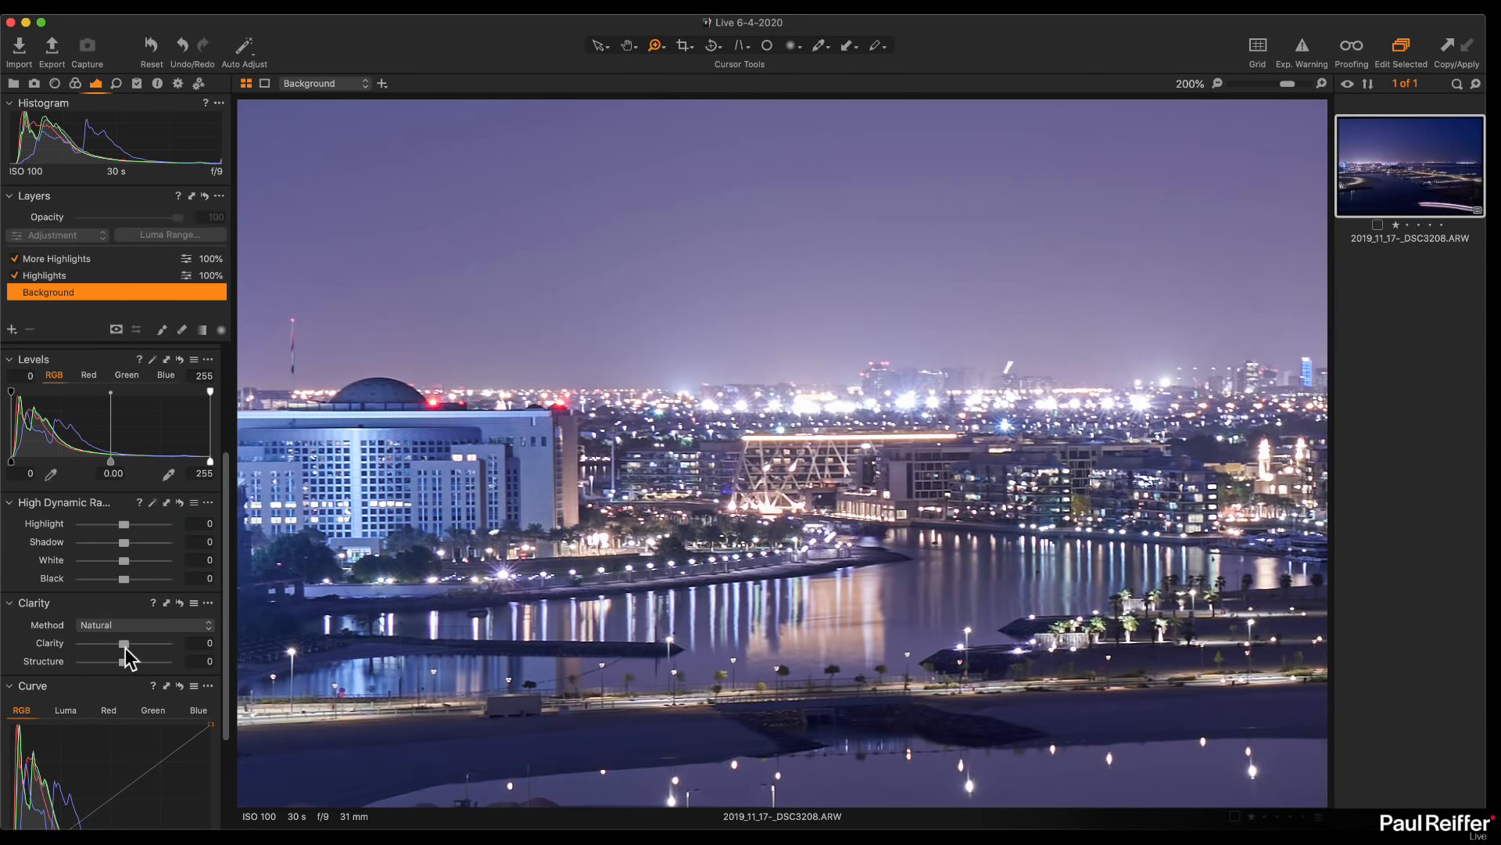
drag(128, 646, 139, 651)
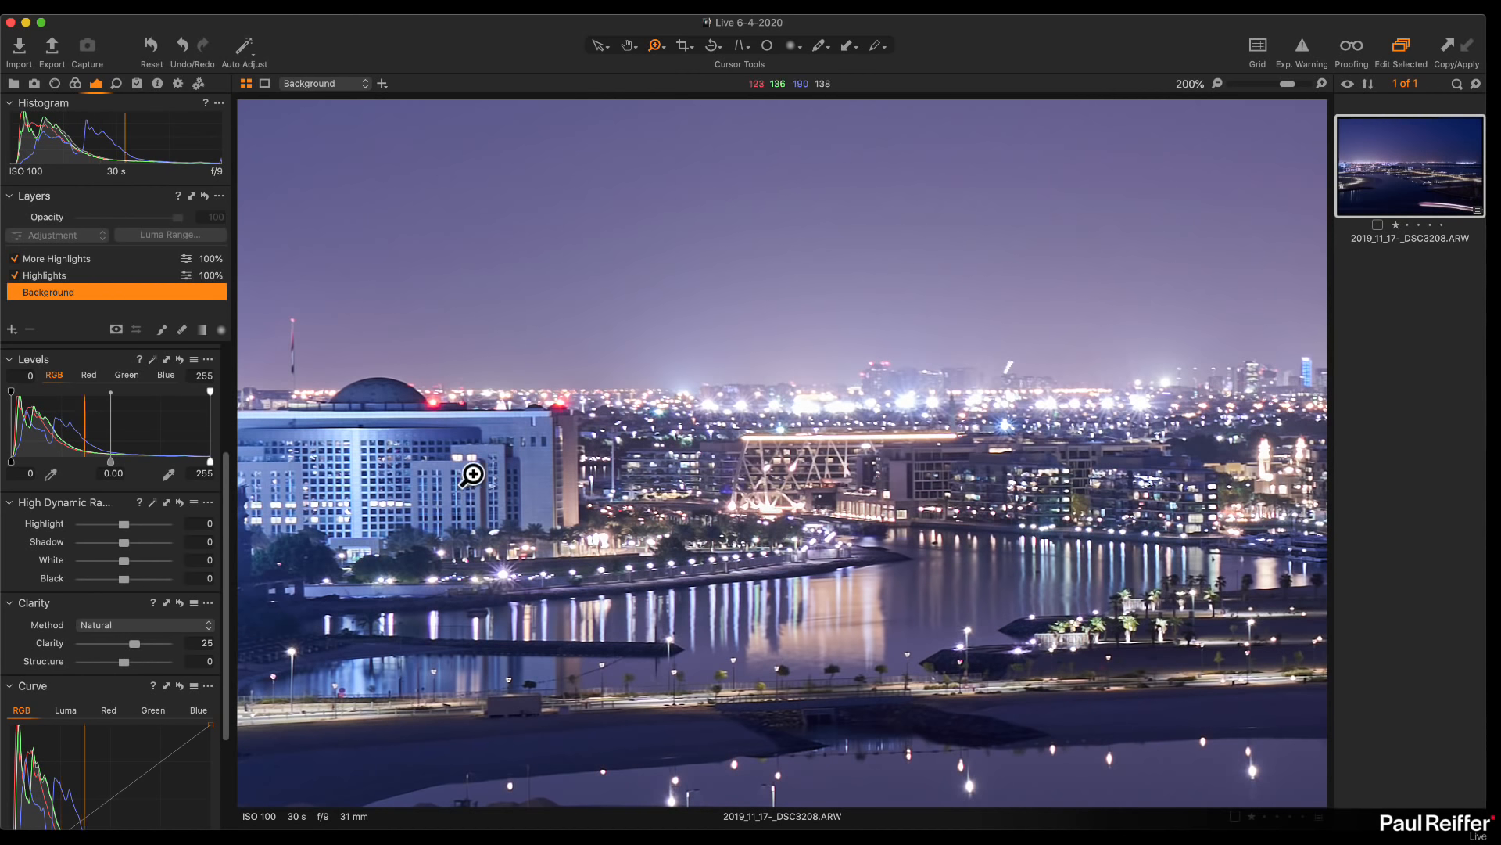
Set the Background layer's Structure to 7 using the domed building's detail at 400%, and check the shoreline at lower magnifications
click(504, 473)
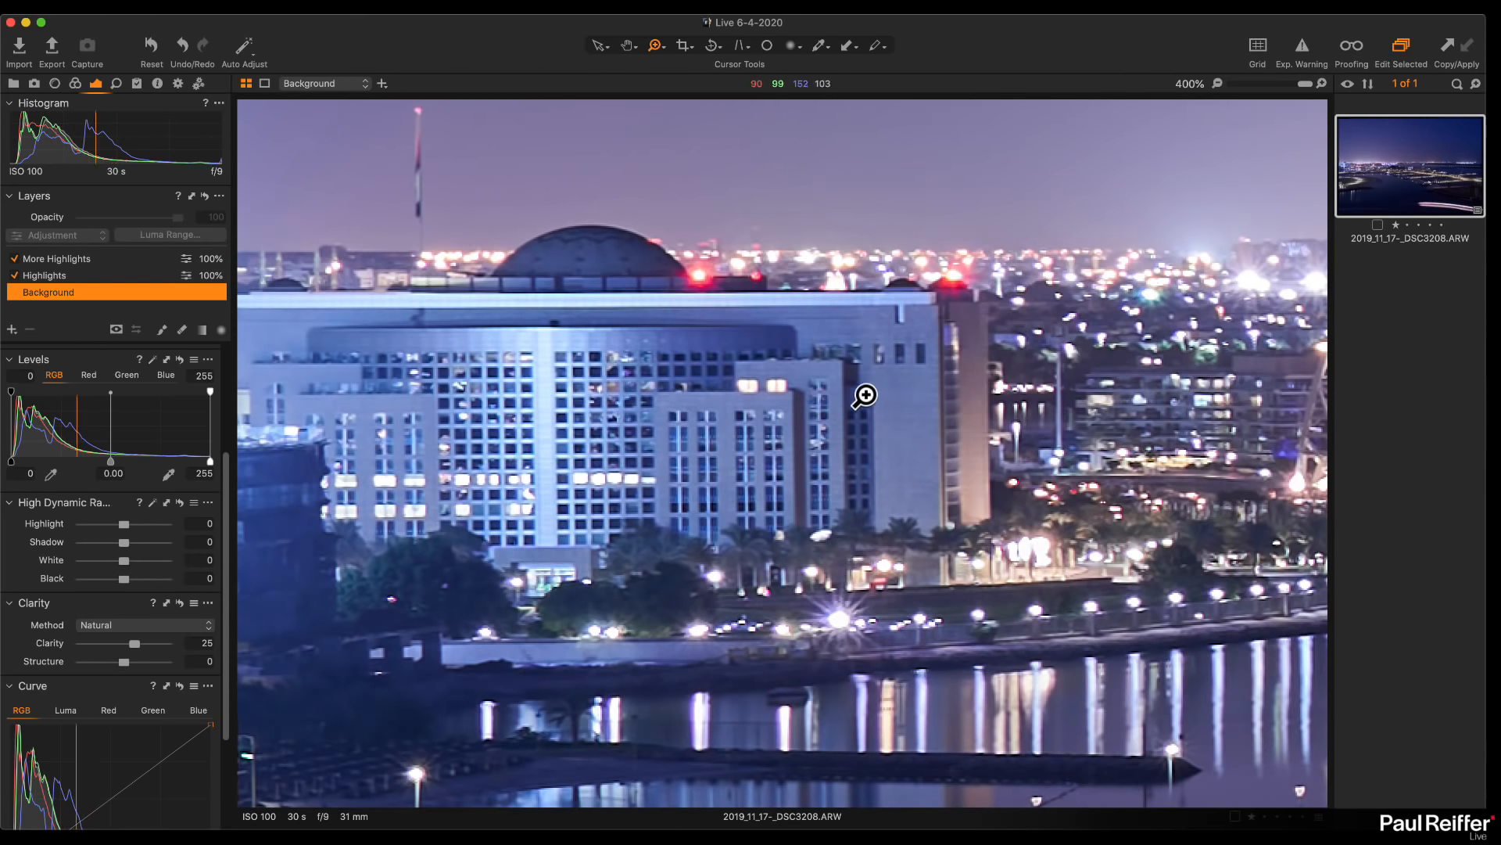
click(164, 661)
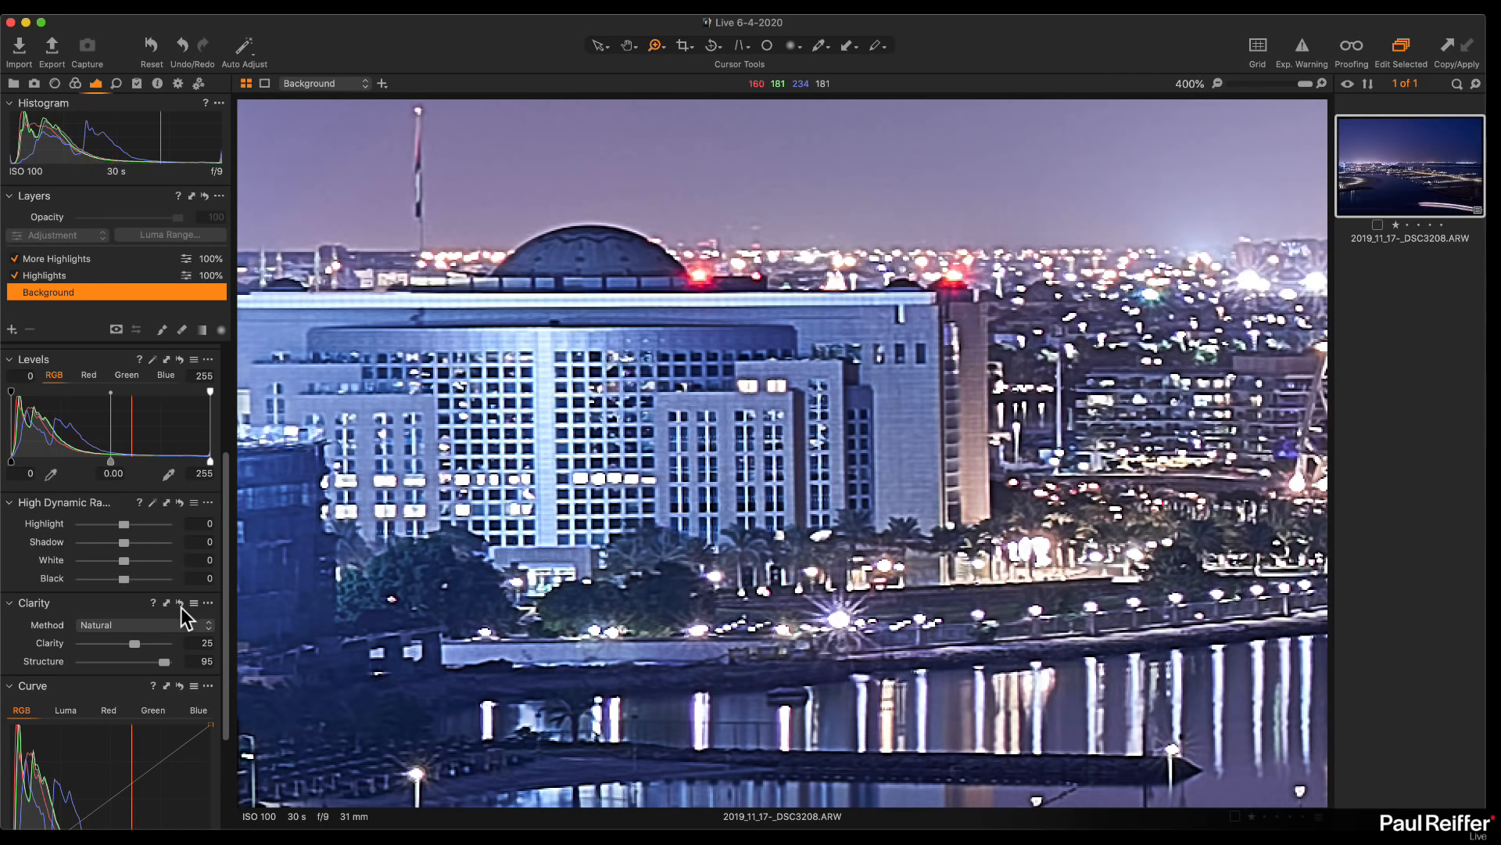
drag(163, 661, 127, 665)
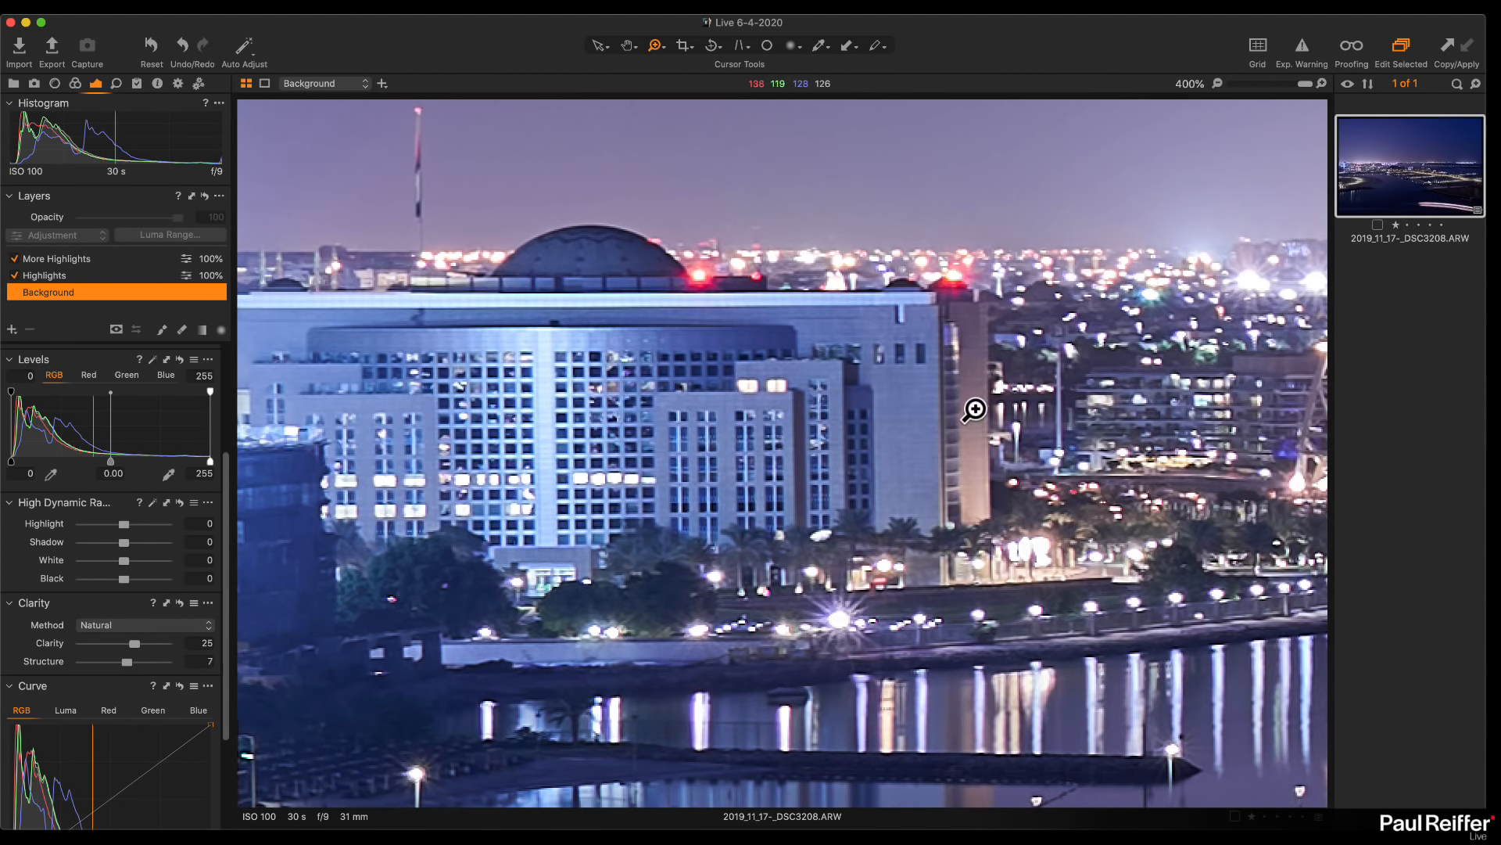
key(super+0)
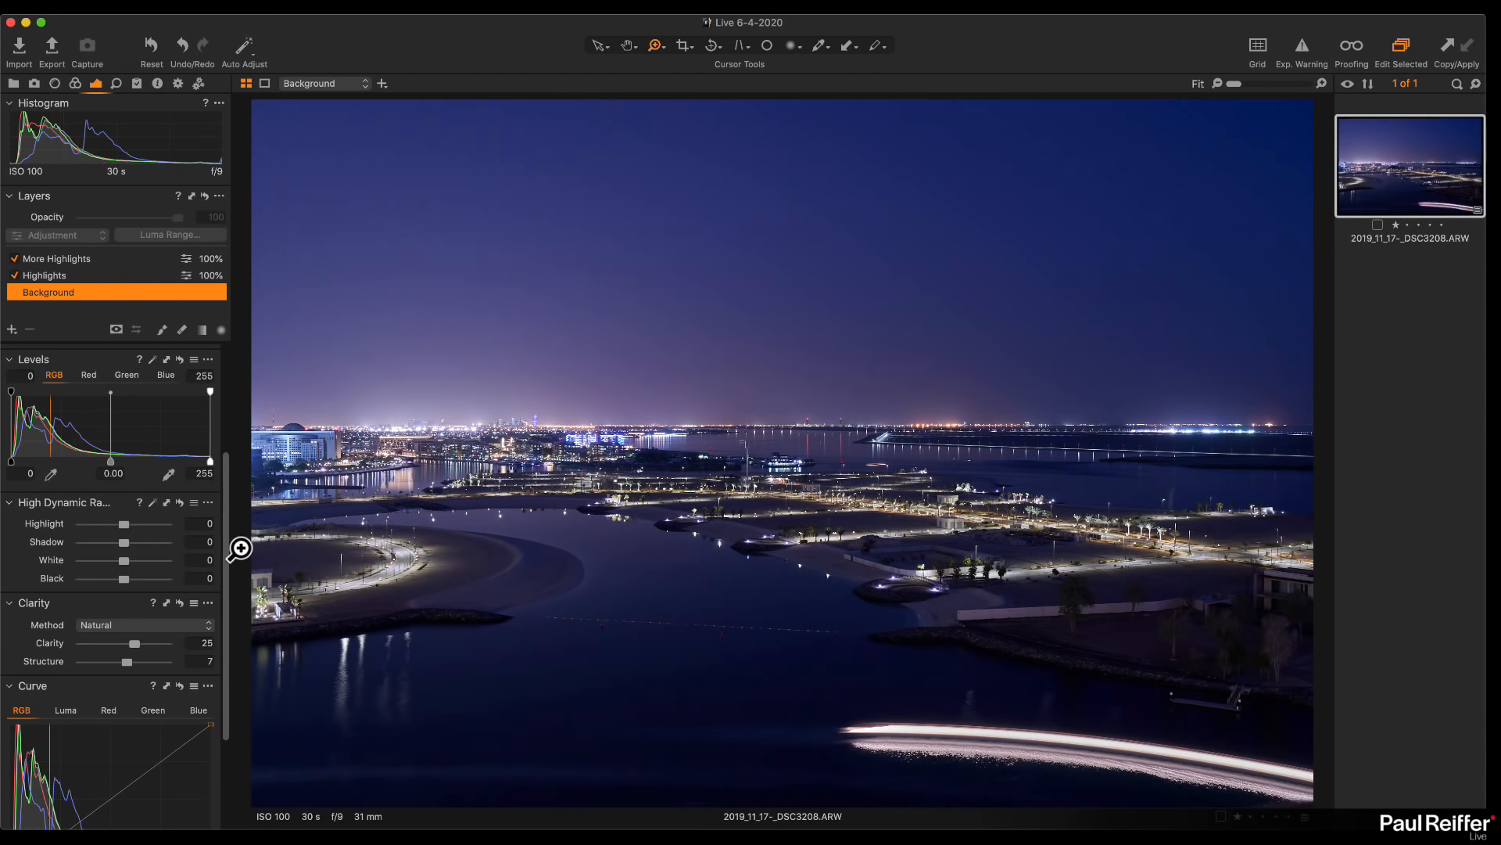
click(348, 455)
click(345, 462)
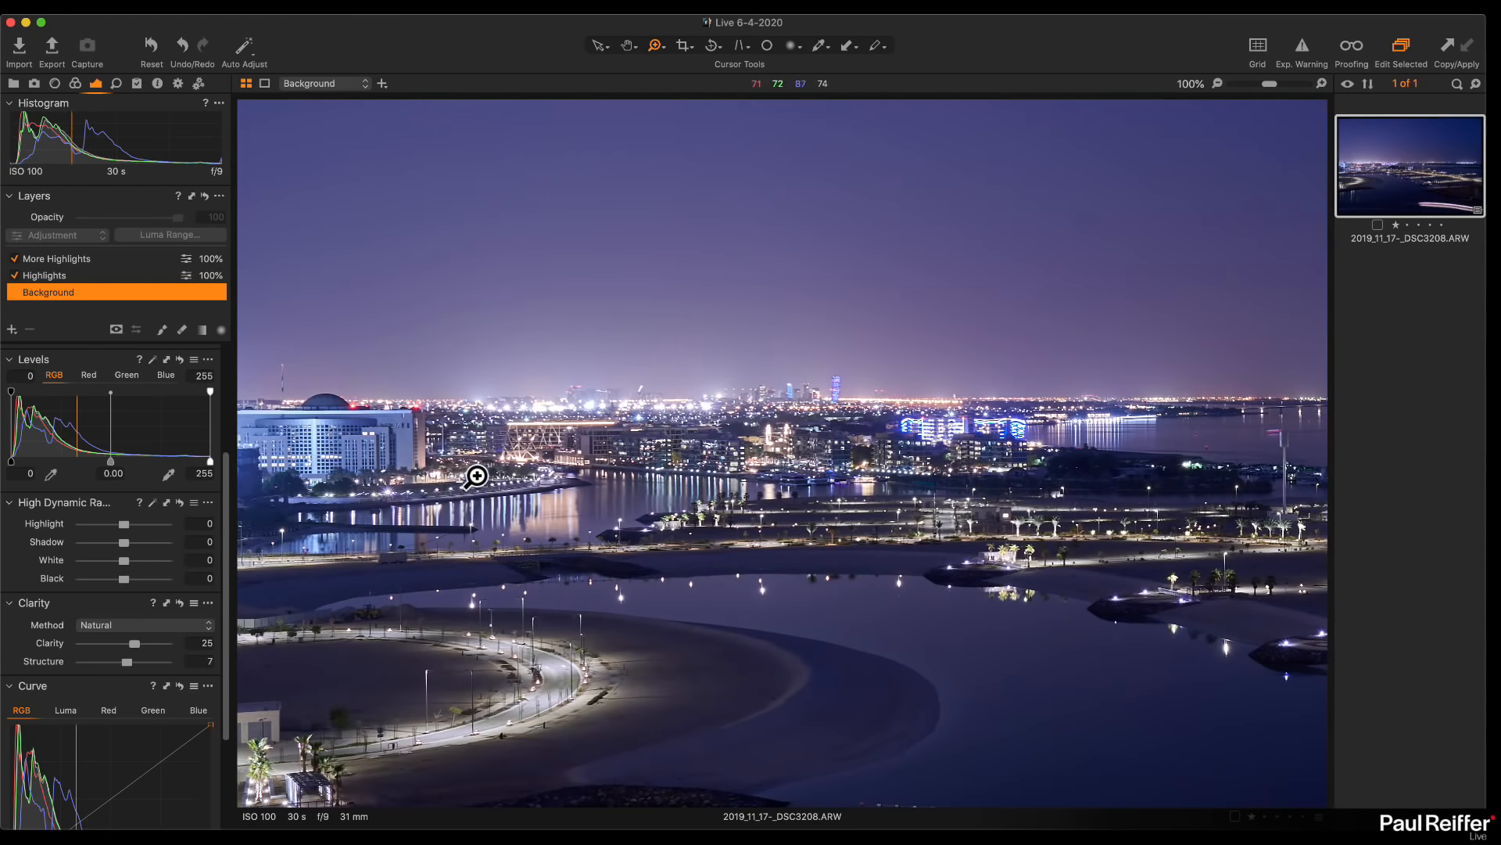
click(707, 504)
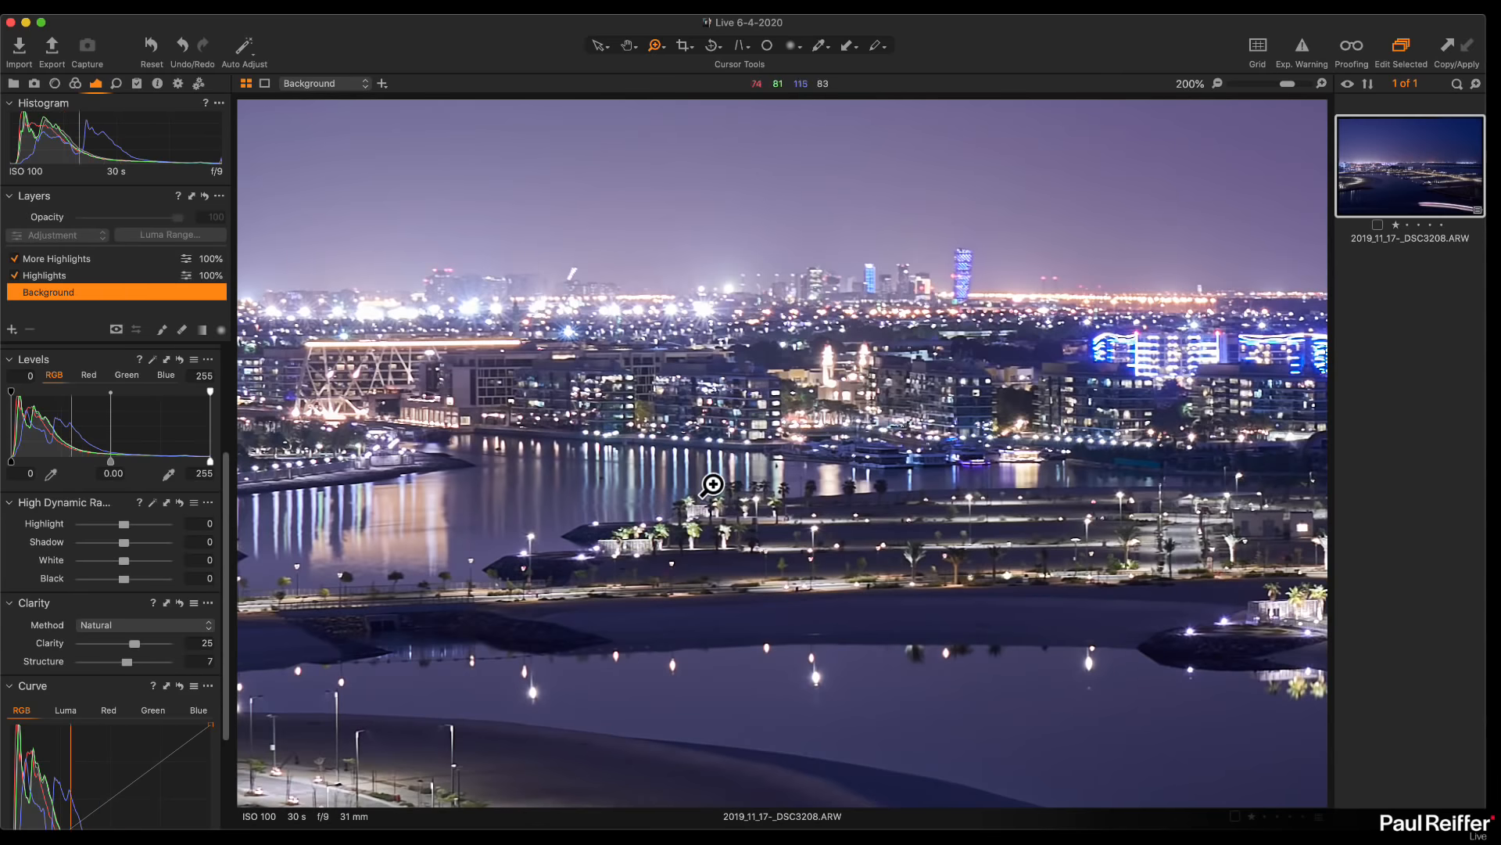
key(super+0)
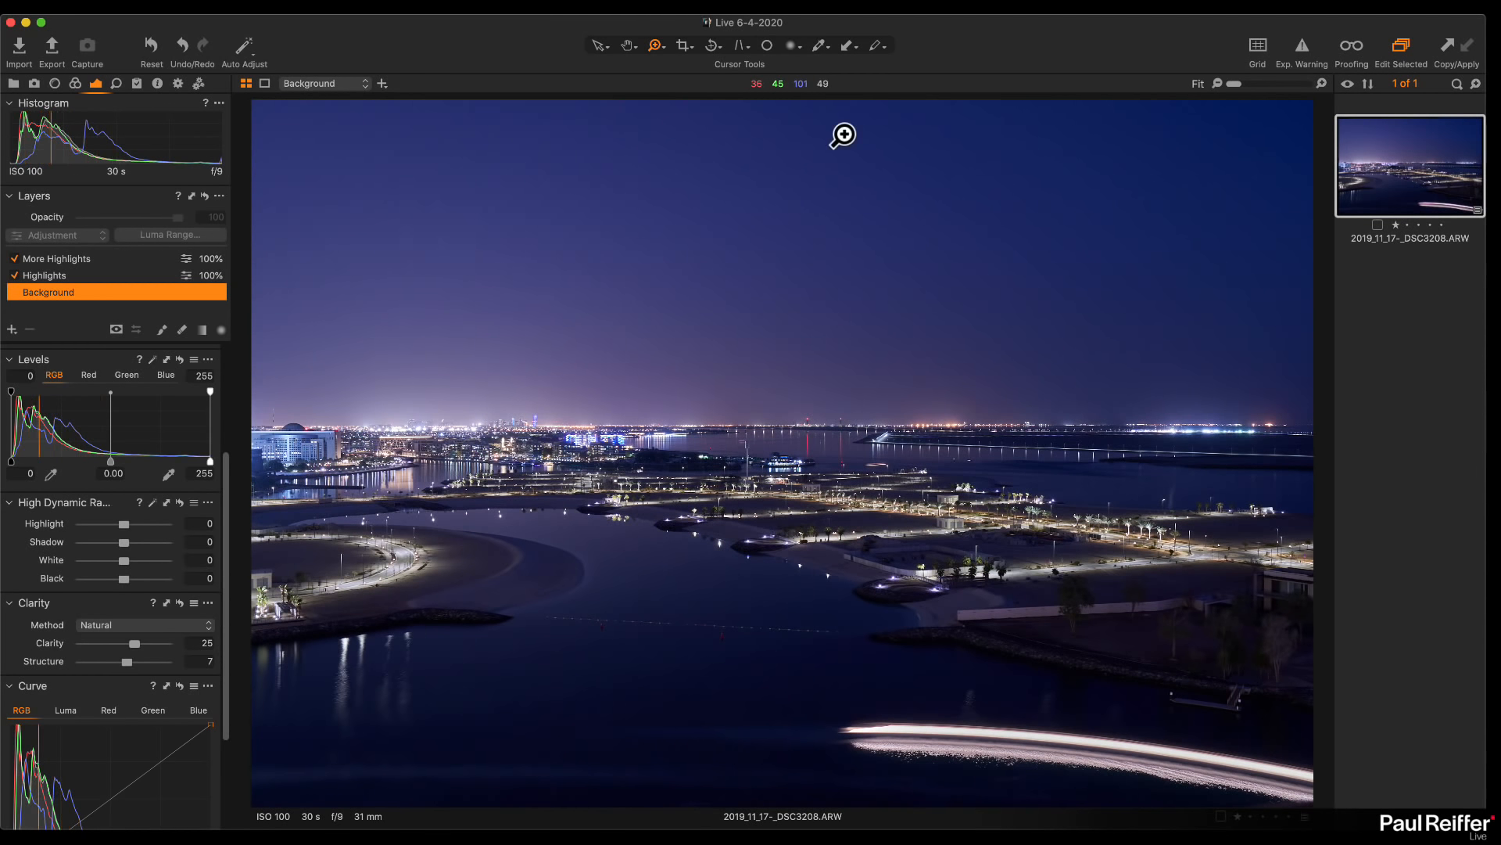
Add a layer named Sky and give it a diagonal linear gradient mask falling from the upper-left sky across the horizon
scroll(76, 288, up, 1)
click(11, 329)
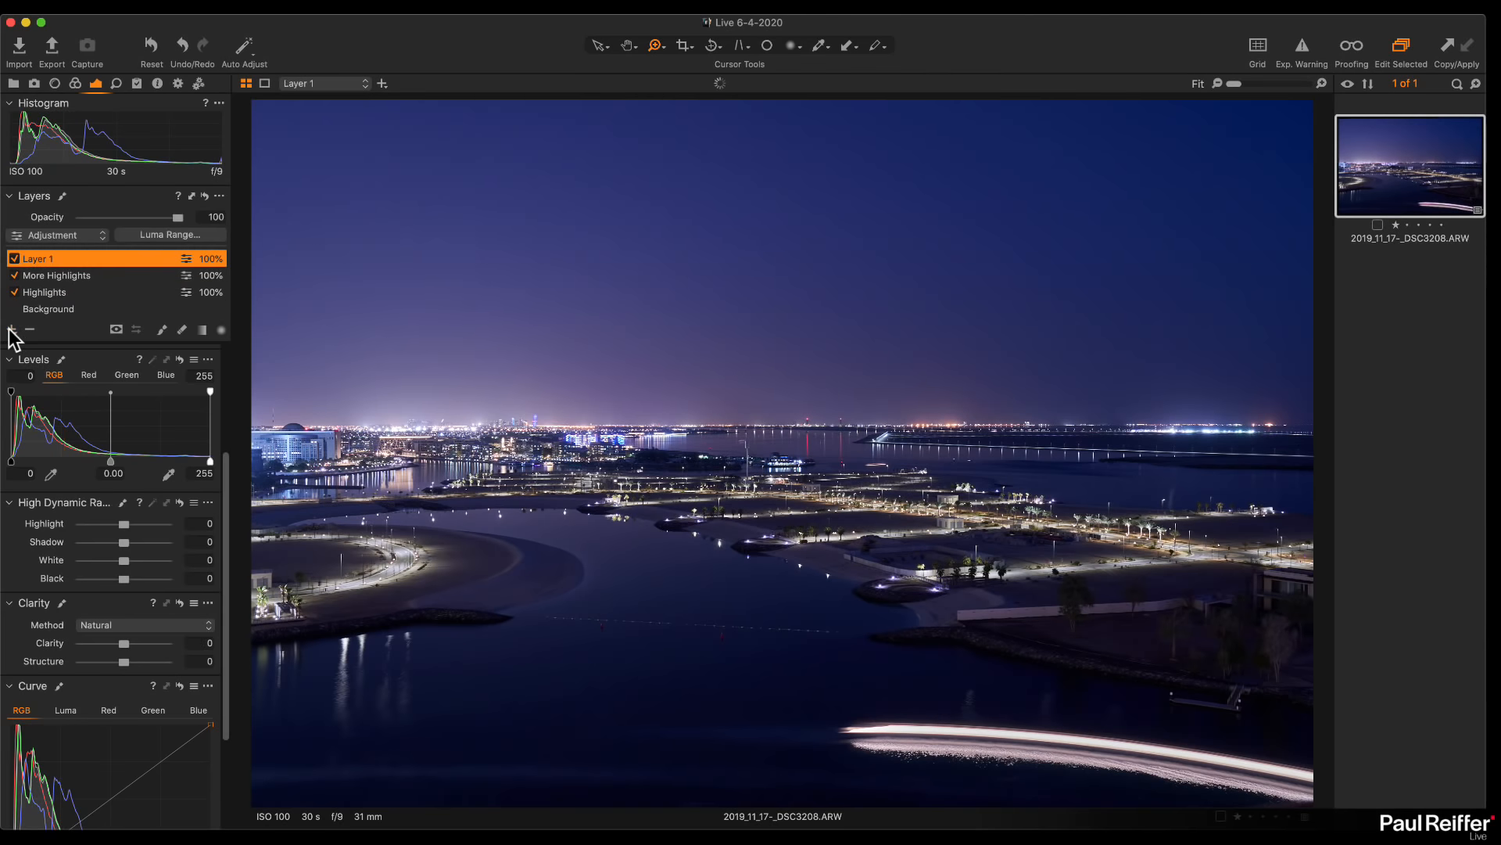
double_click(31, 258)
text(Sky)
key(Return)
key(l)
drag(590, 268, 687, 631)
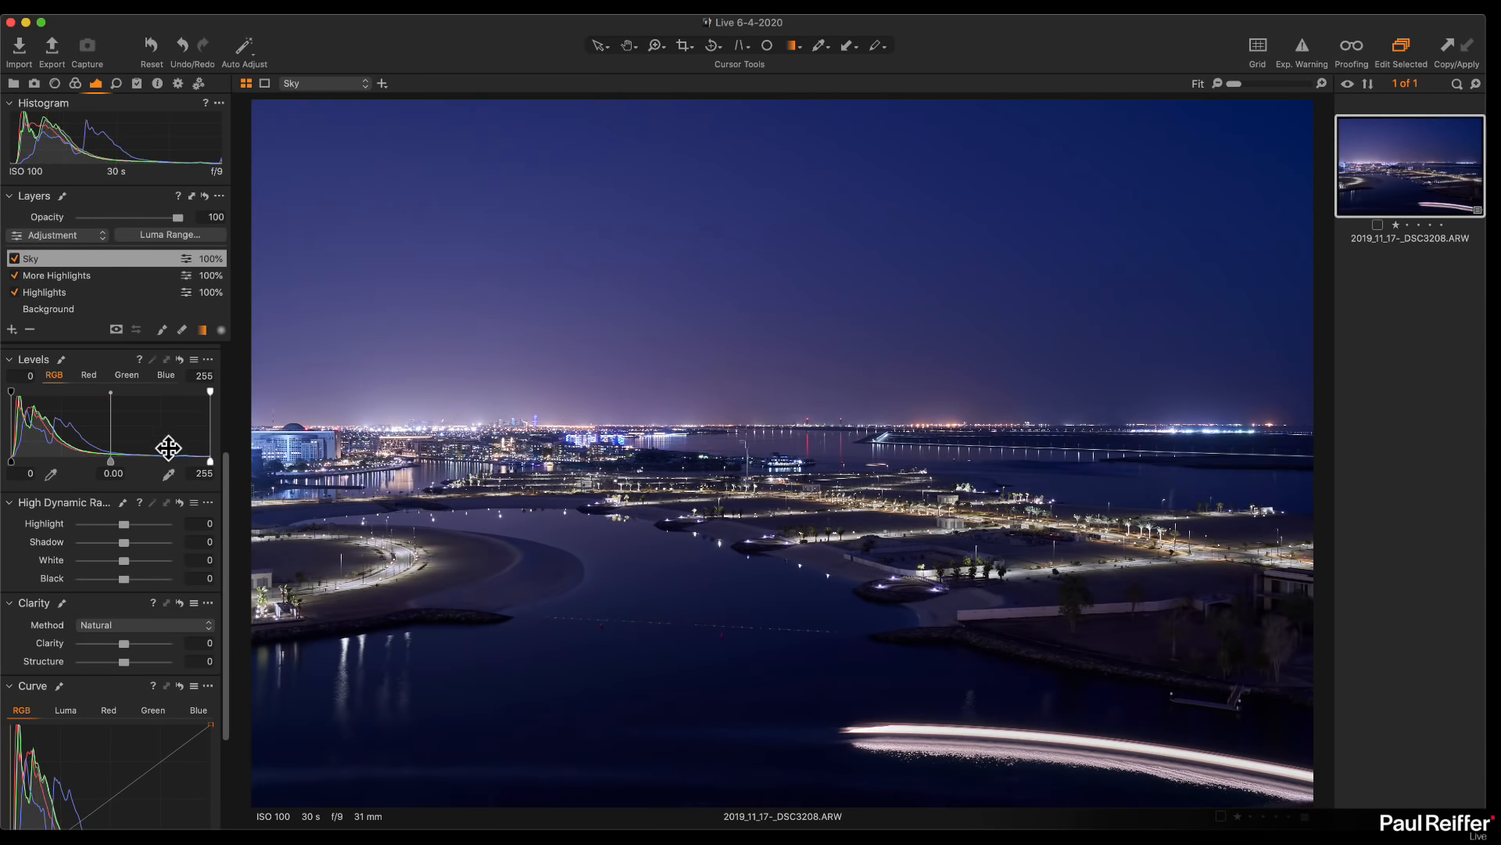
Set the Sky layer's Exposure to -0.52 and check the coverage of its mask
scroll(130, 533, up, 5)
drag(124, 463, 118, 463)
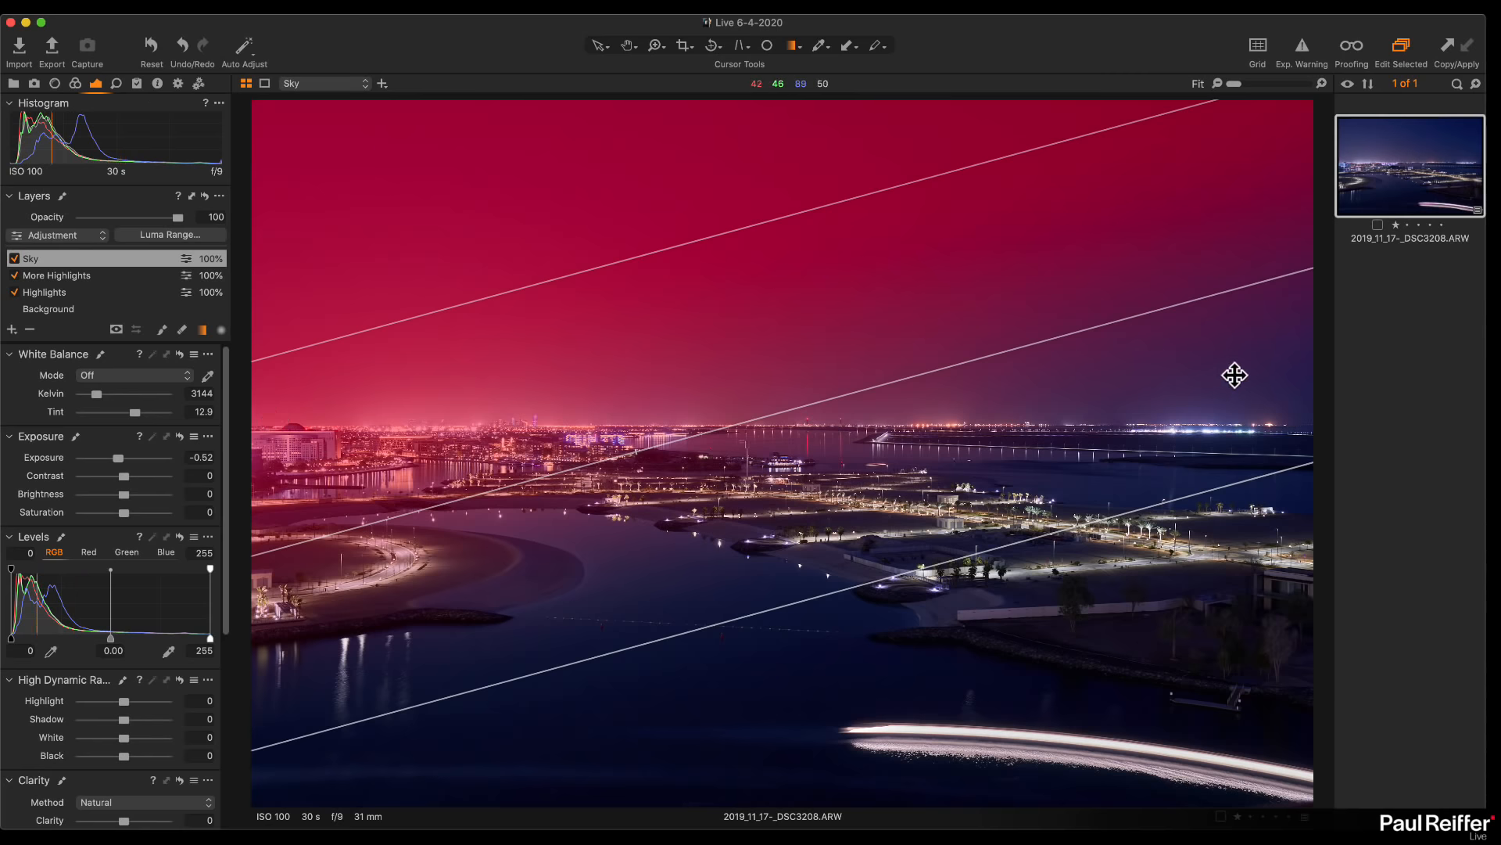
key(m)
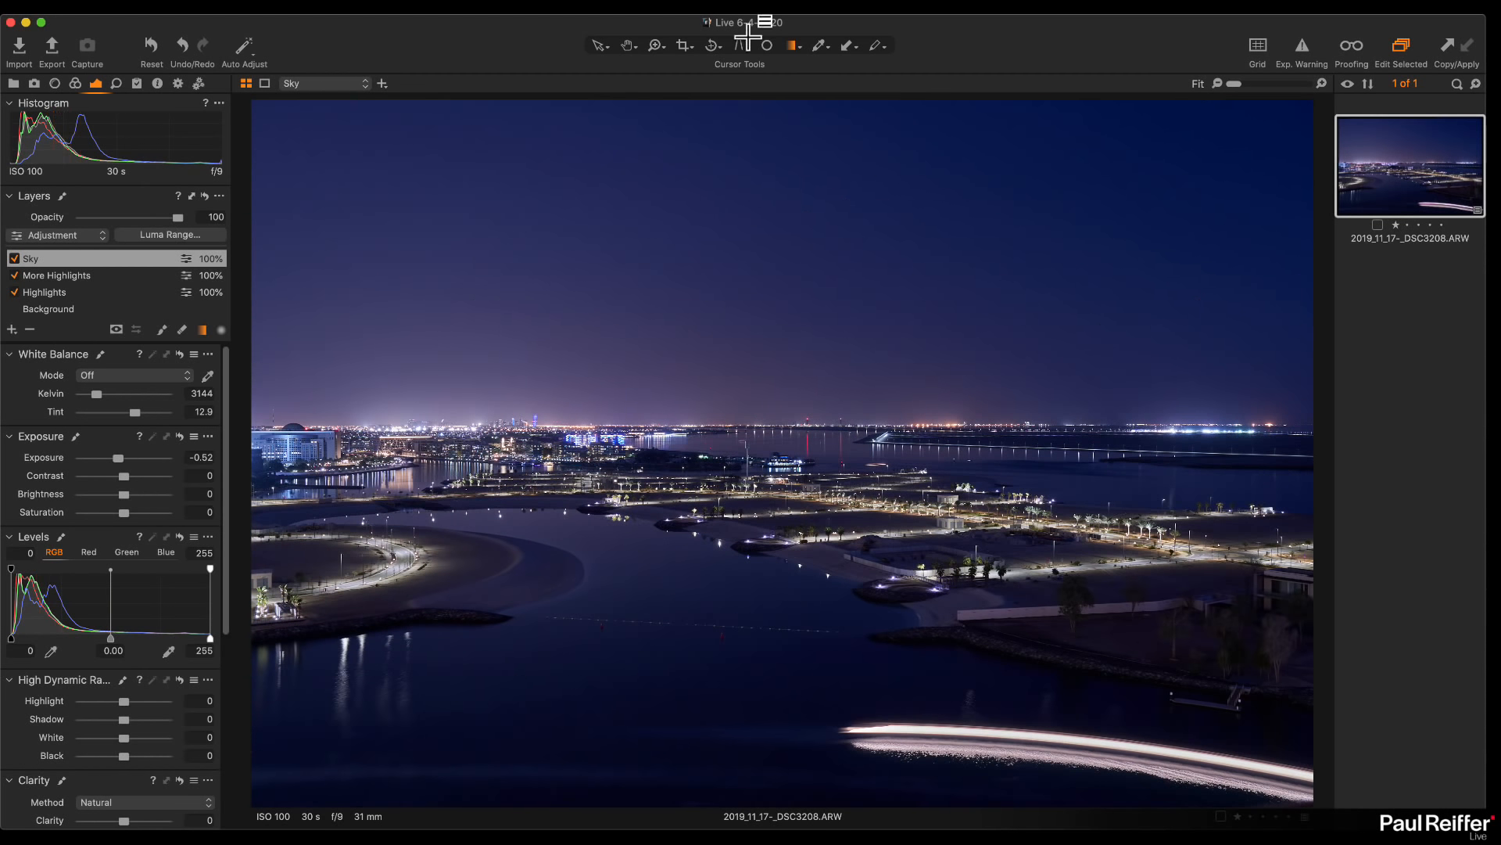
Crop the night photo to a 1x2 ratio at about full width, trimming the upper sky and keeping the light trail in the water
click(687, 46)
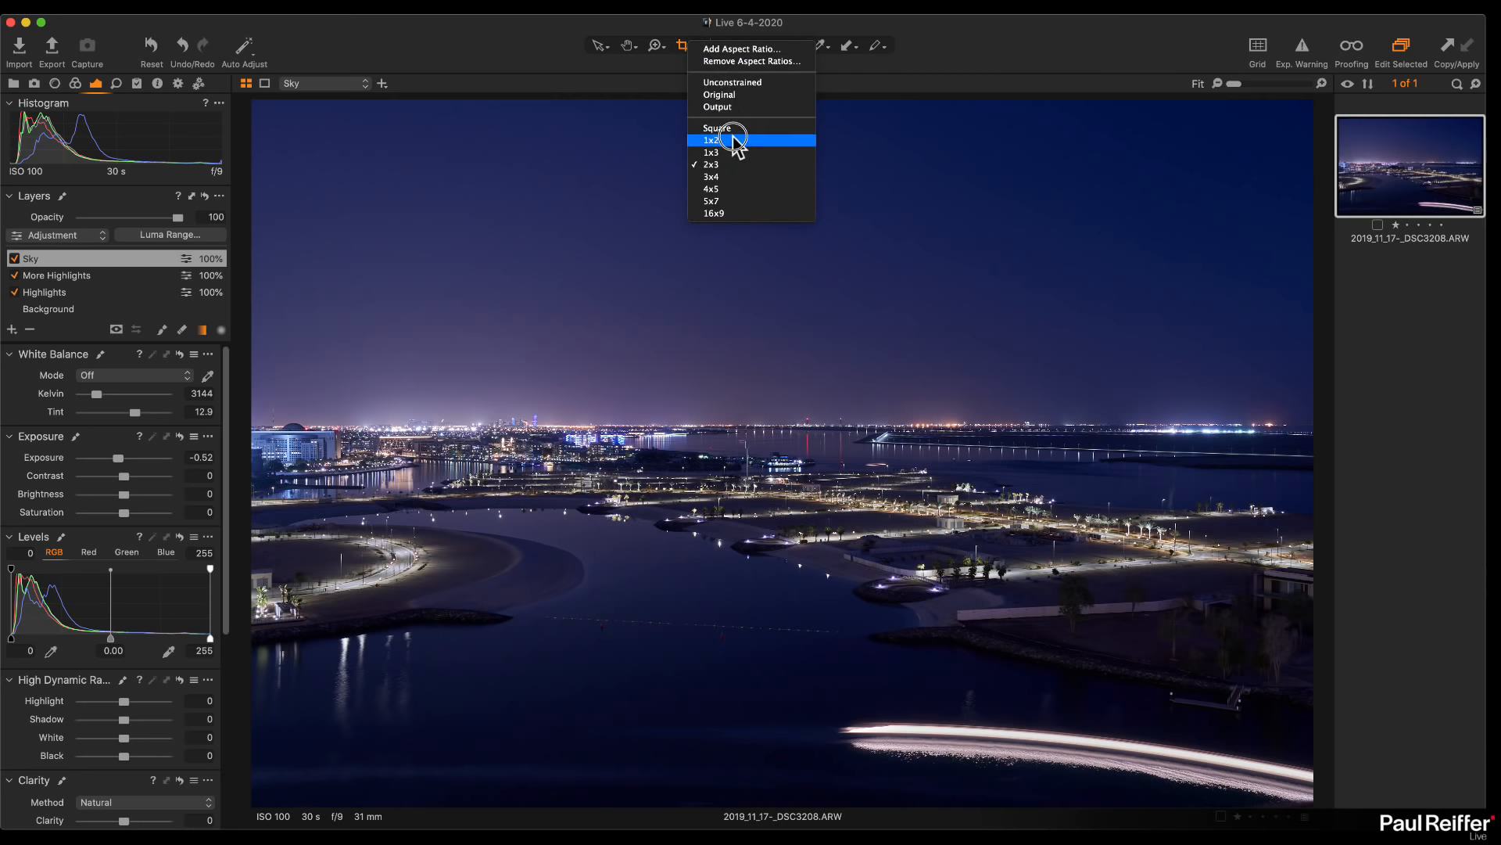
click(670, 44)
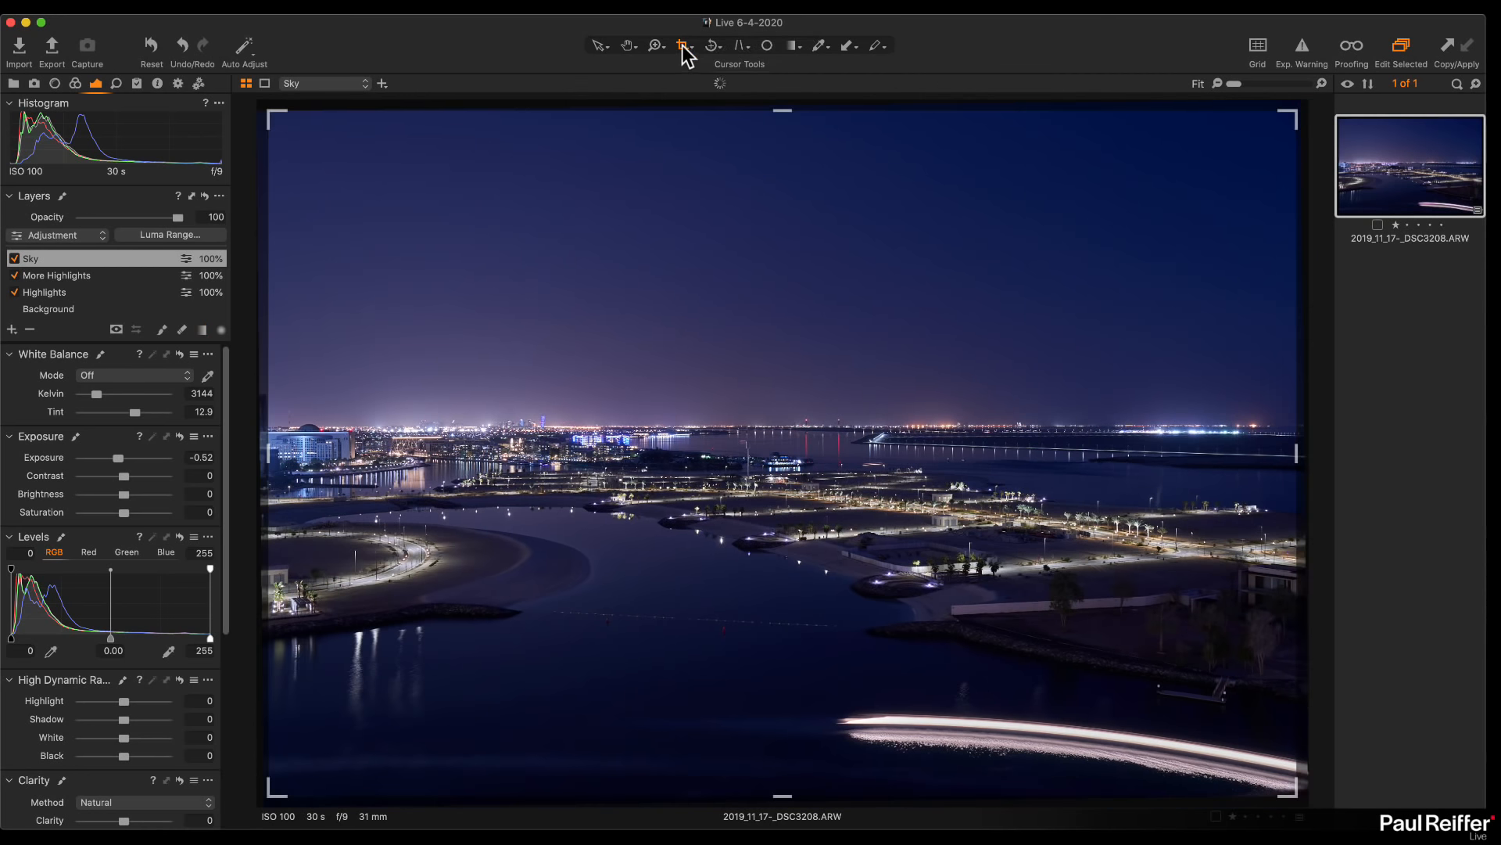
drag(1297, 114, 1383, 108)
mouse_move(964, 577)
mouse_down()
mouse_move(978, 570)
mouse_move(992, 594)
mouse_move(938, 590)
mouse_up()
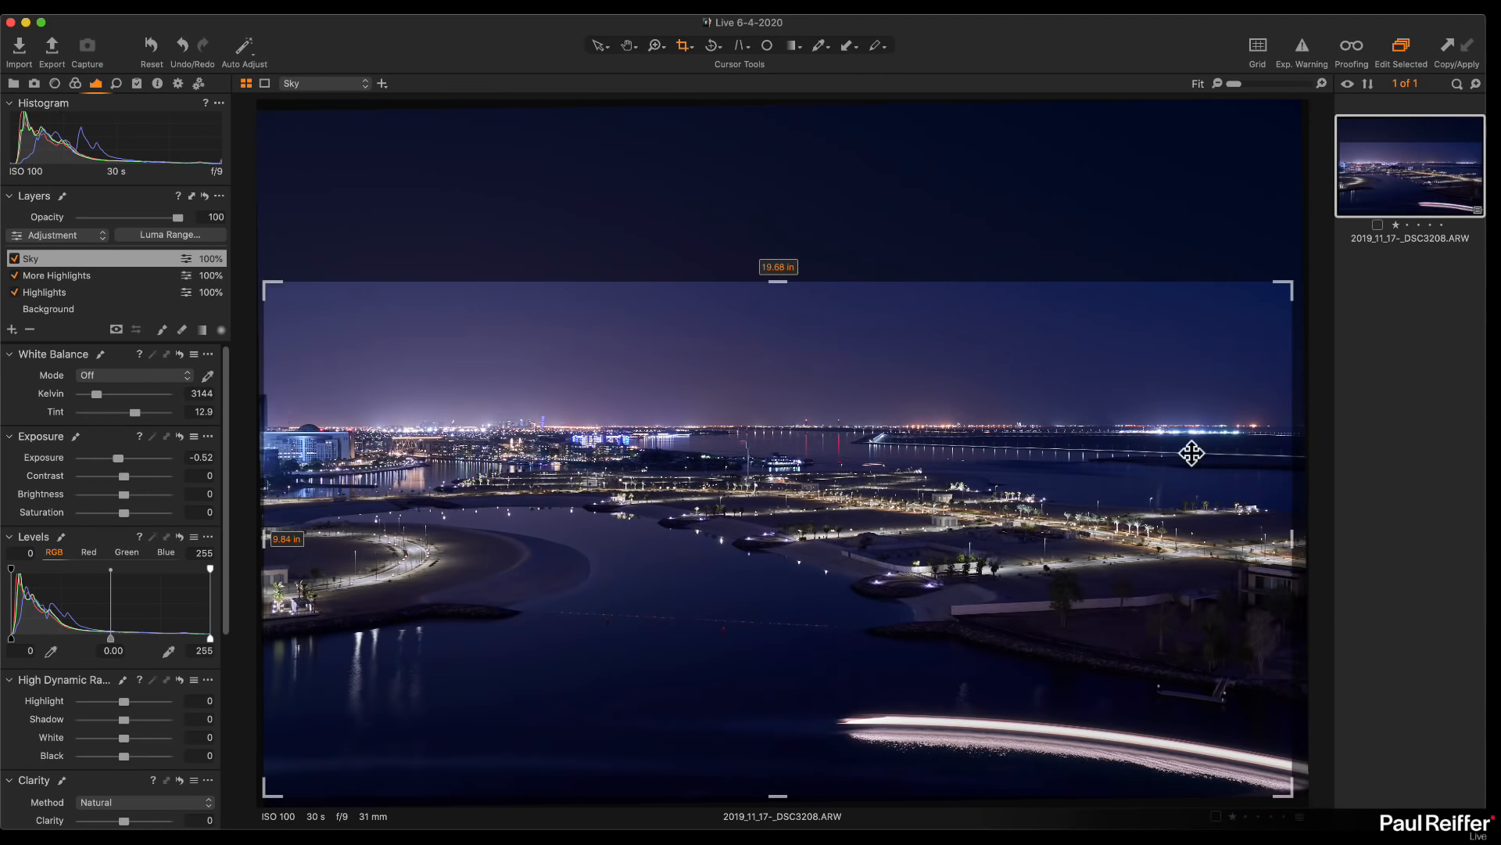
drag(1293, 292, 1329, 223)
click(1208, 363)
drag(1295, 286, 1296, 272)
drag(999, 492, 999, 492)
key(h)
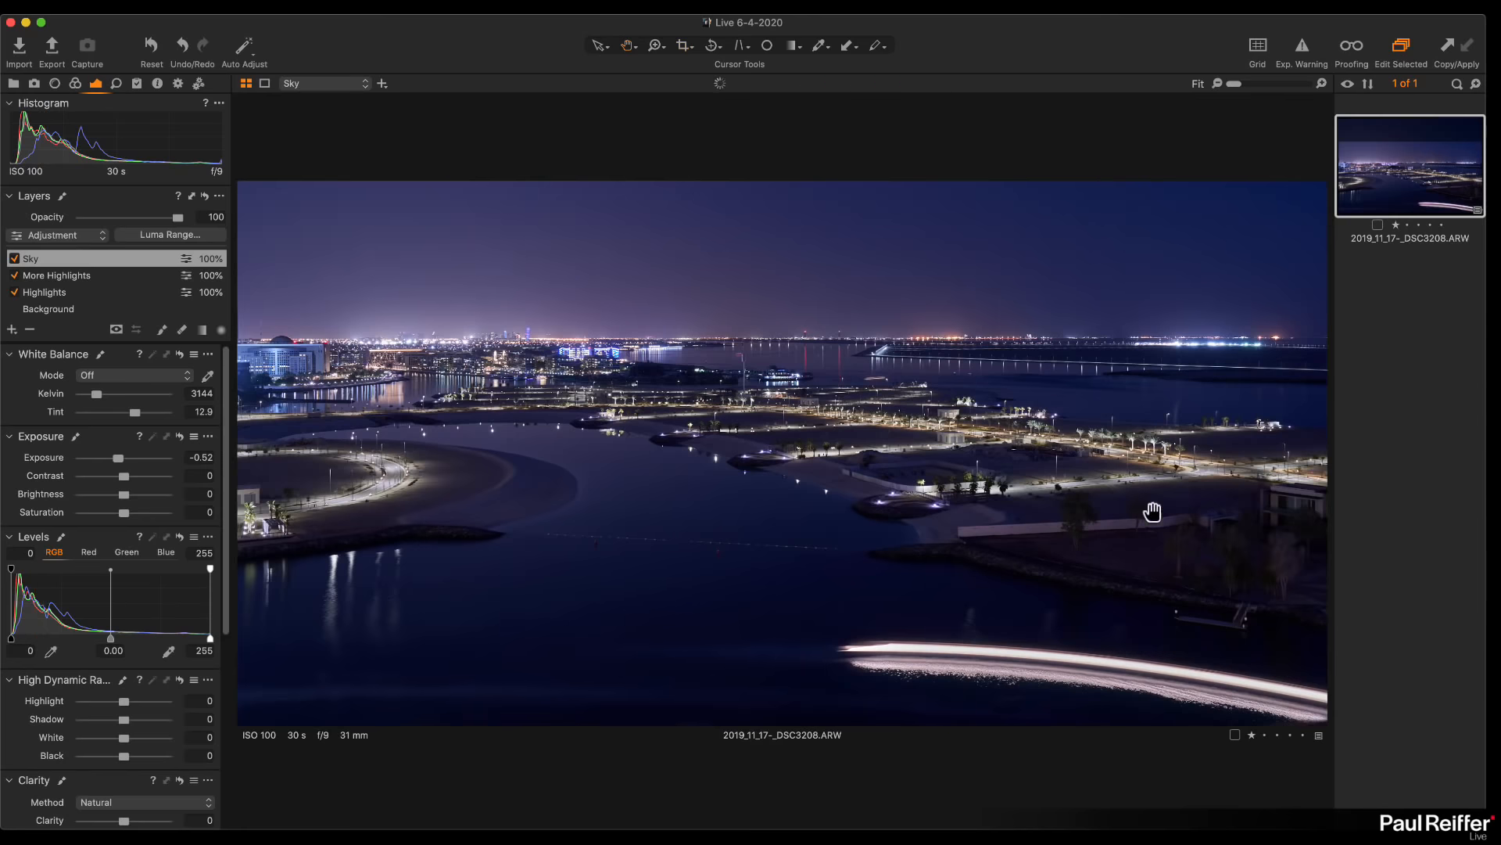
Clone the cropped variant, move the clone's crop up to leave out the light trail, and compare the two versions
right_click(1365, 207)
click(1368, 244)
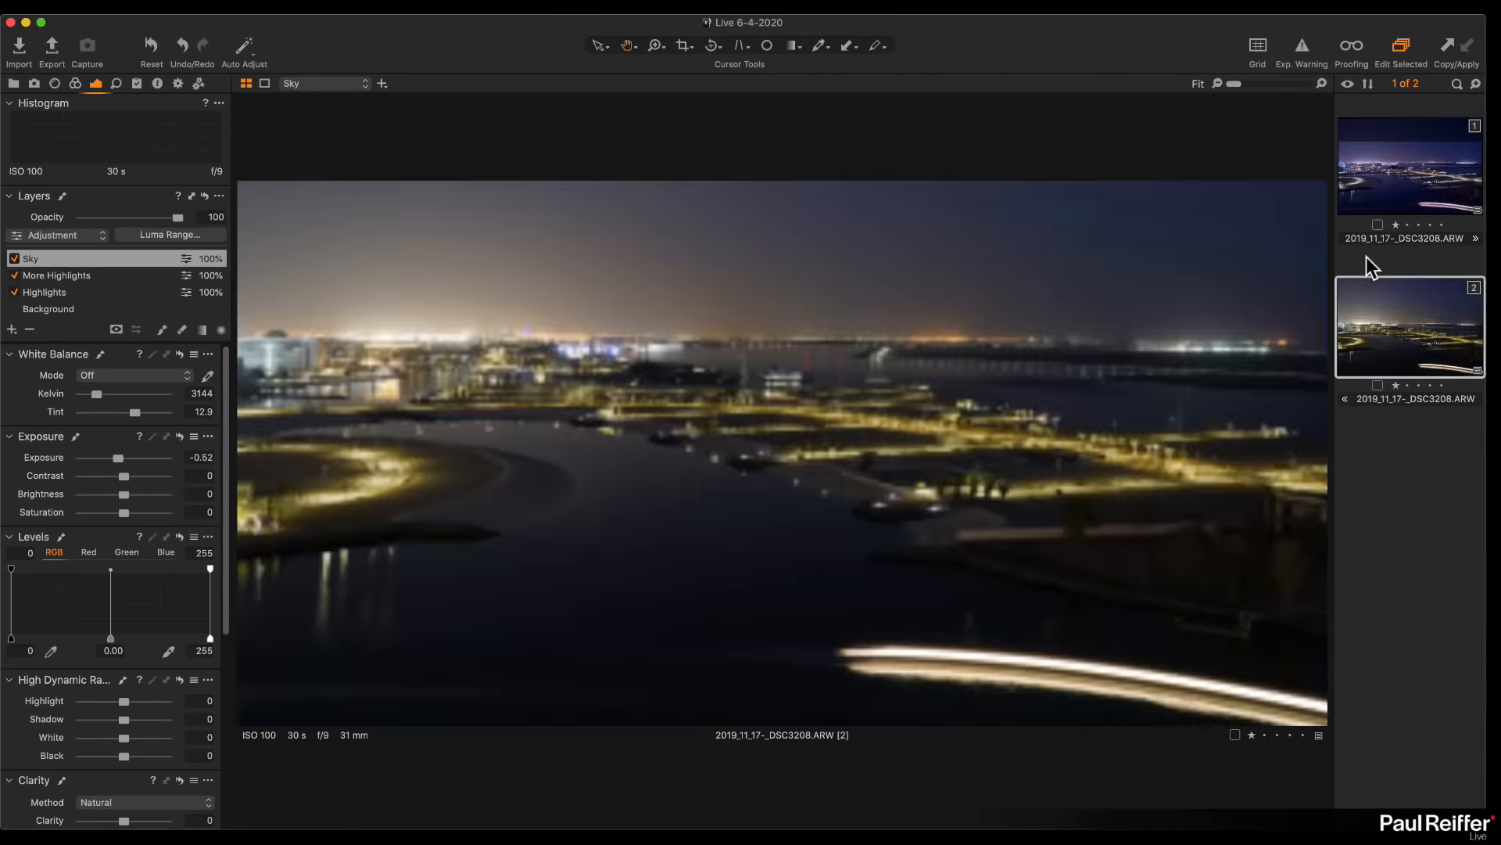
click(683, 47)
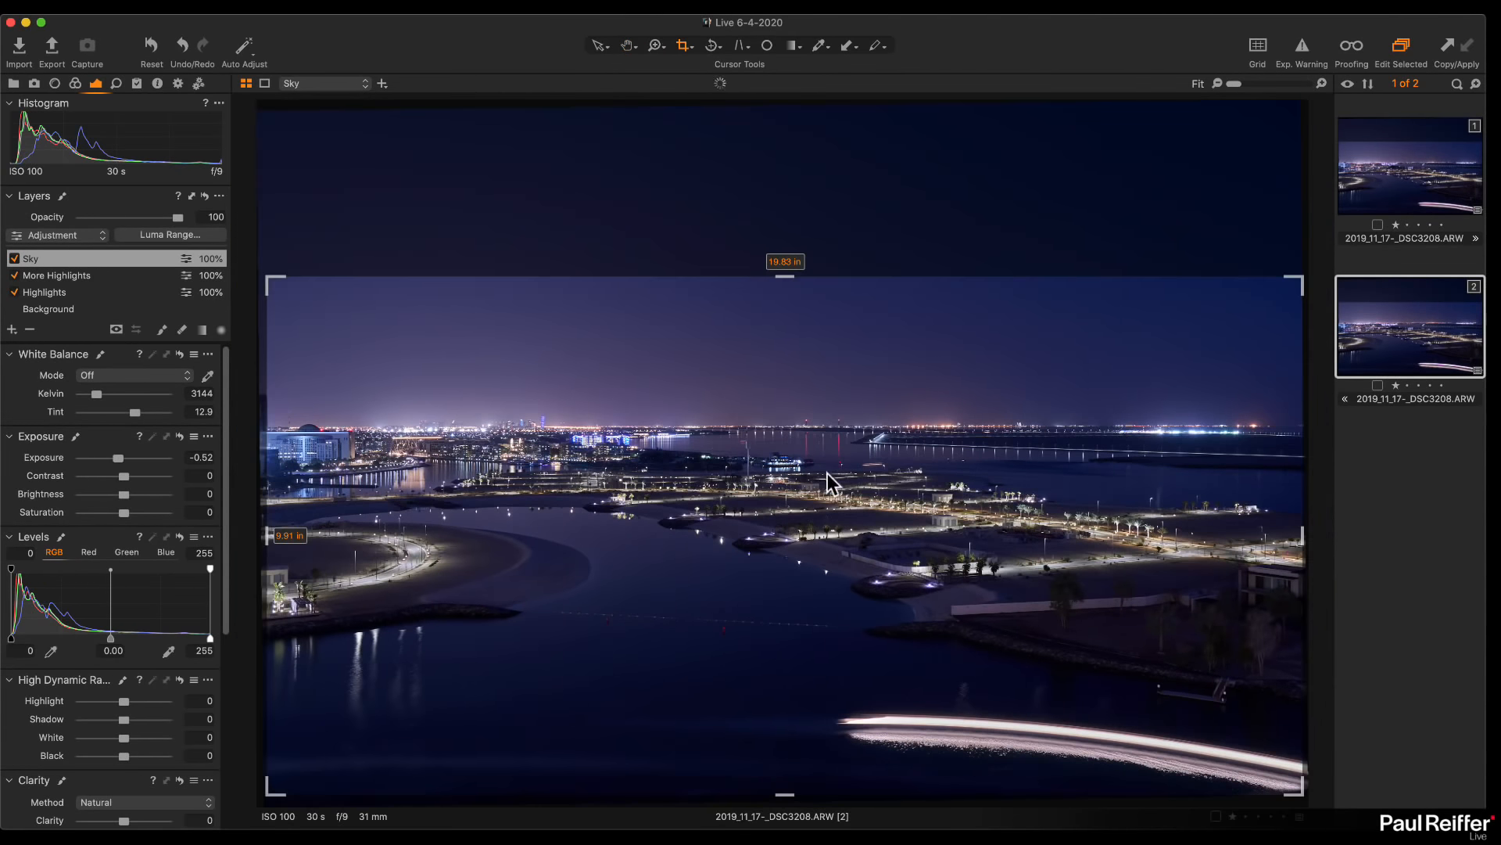
drag(706, 502, 711, 411)
click(599, 46)
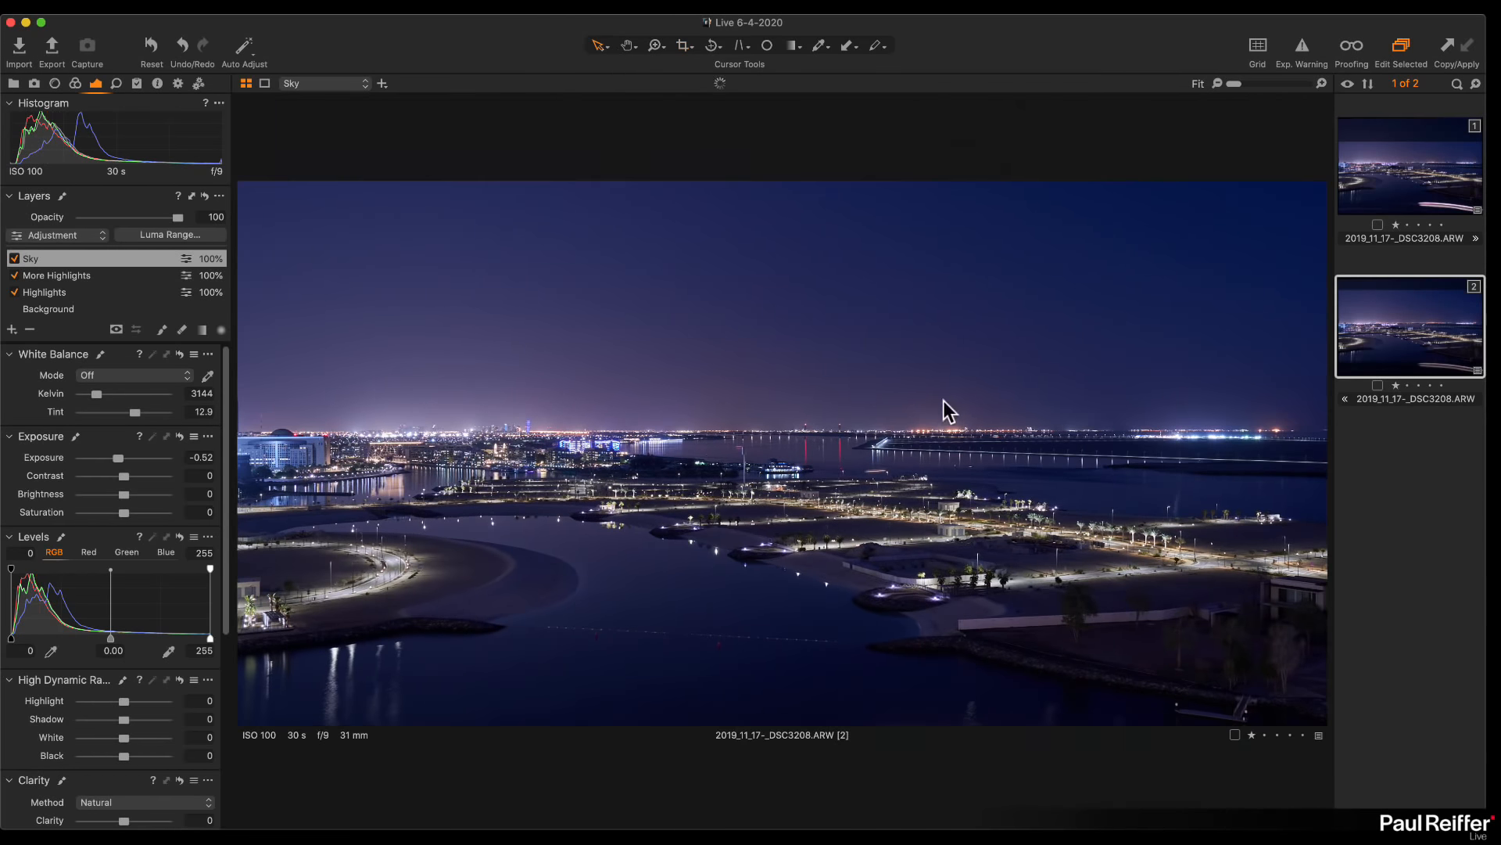
click(1388, 164)
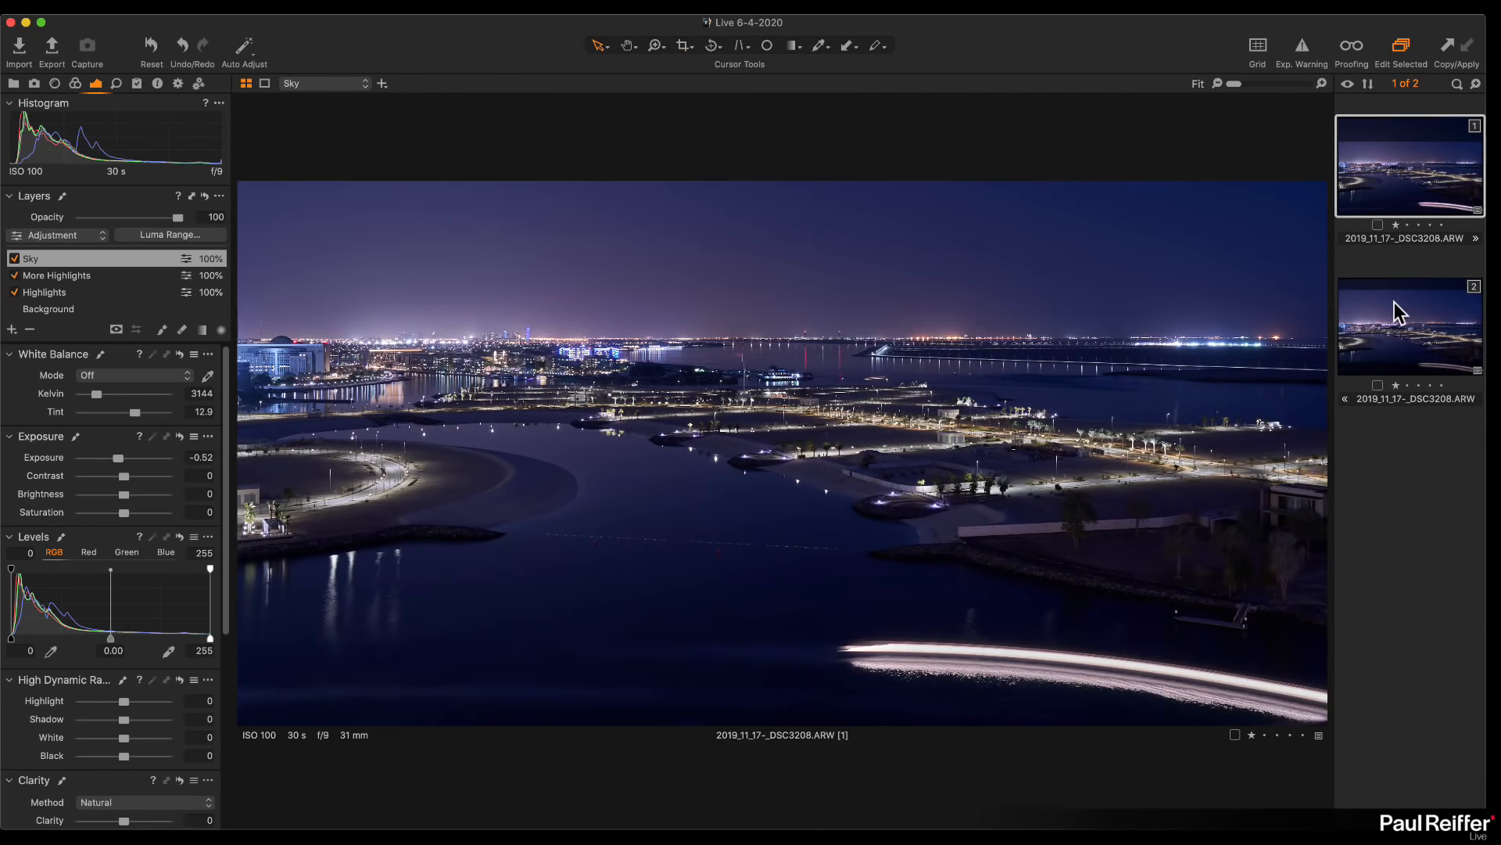
click(1395, 301)
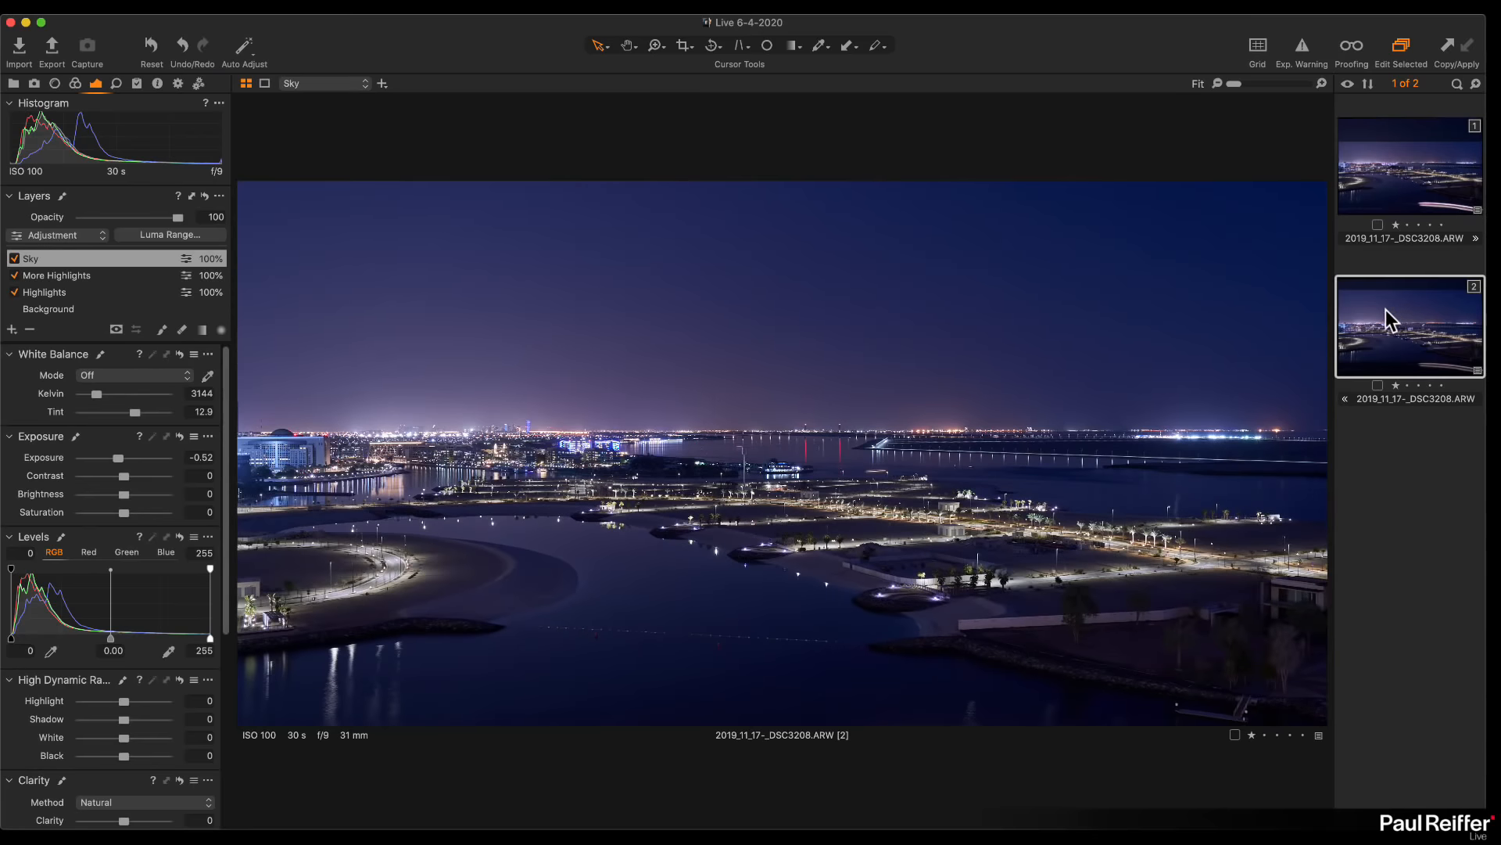
Clone the variant with the light trail and reset all adjustments on the first variant to serve as the unedited version
right_click(1385, 175)
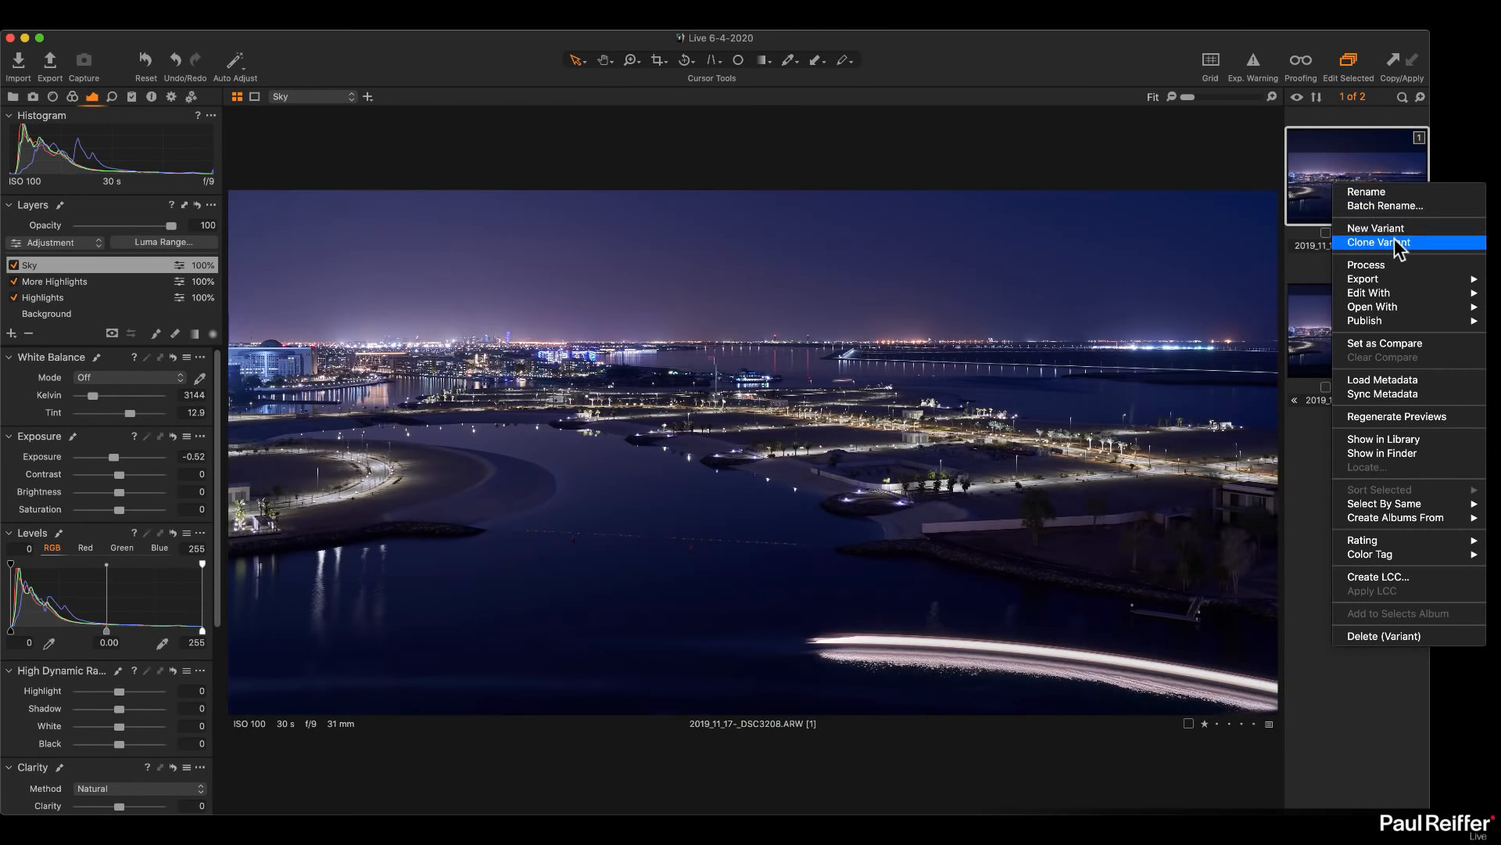
click(1397, 243)
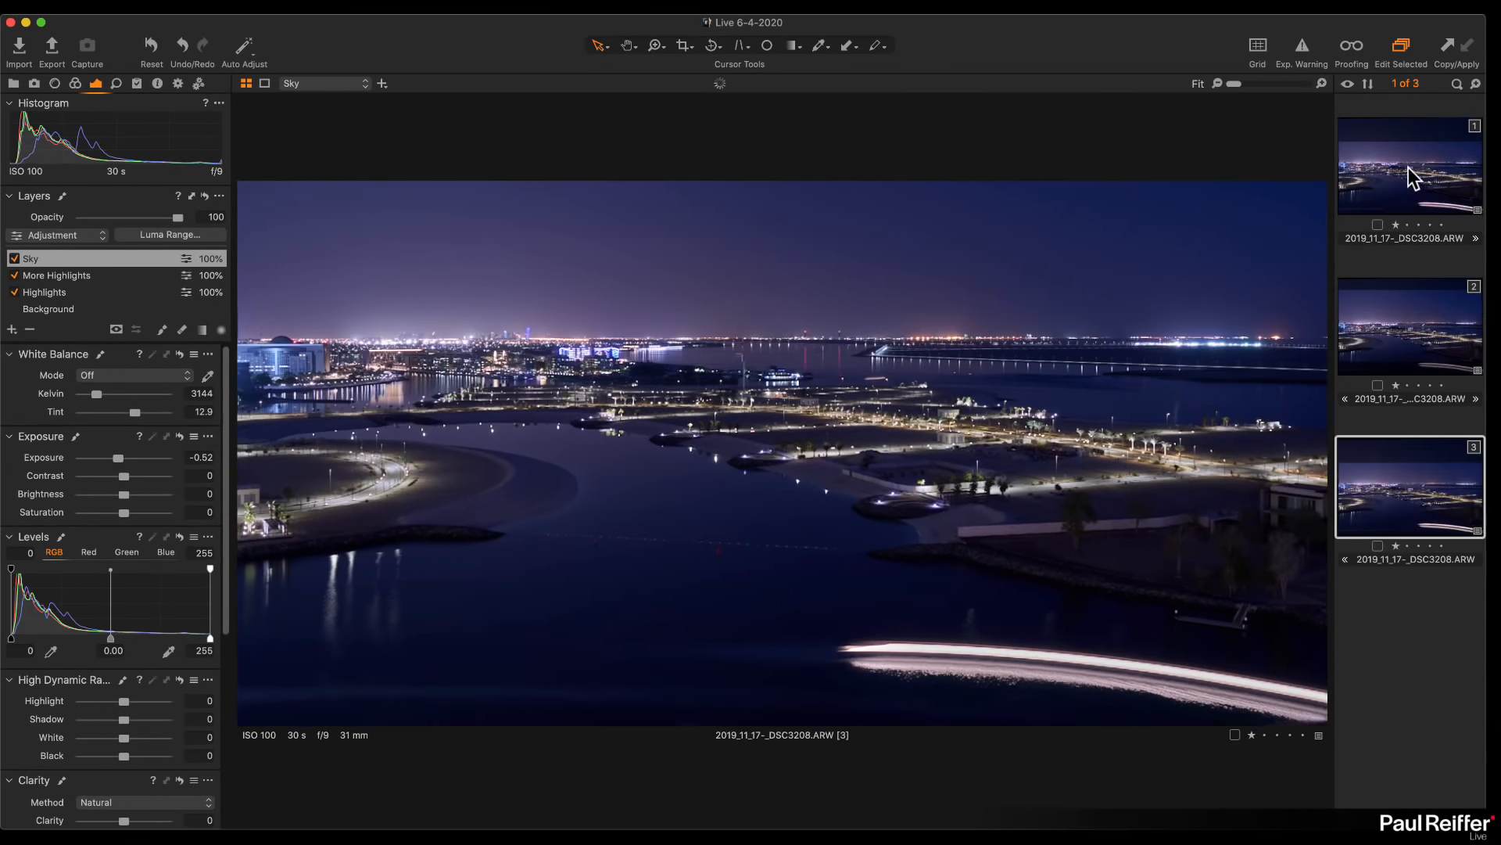
drag(1384, 473, 1325, 289)
drag(1062, 221, 1082, 147)
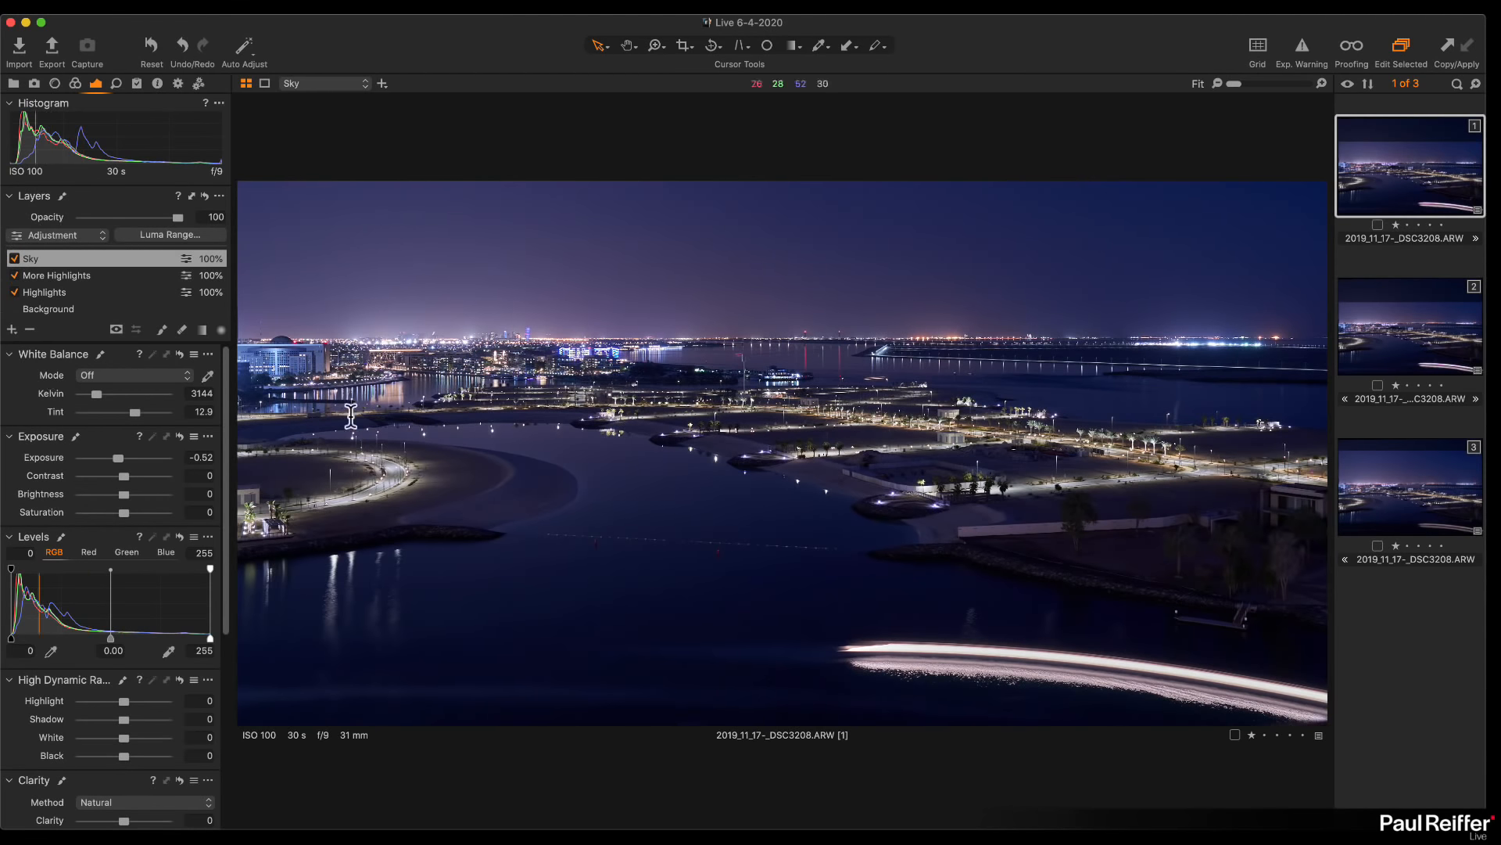
key(super+r)
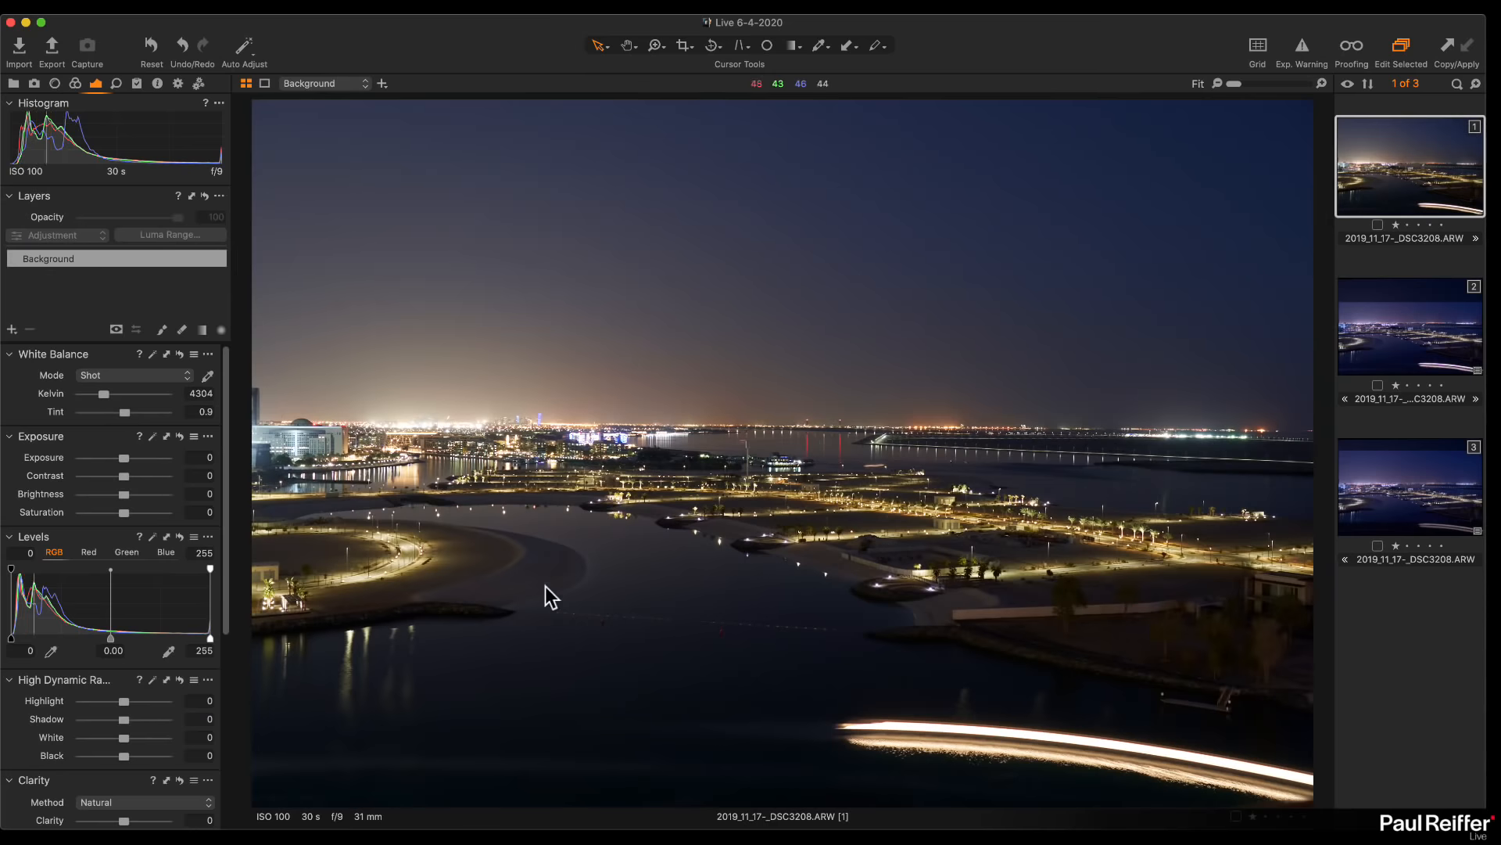
Compare the reset variant with both edited crops, checking the city skyline of the first two at 200%
click(1402, 355)
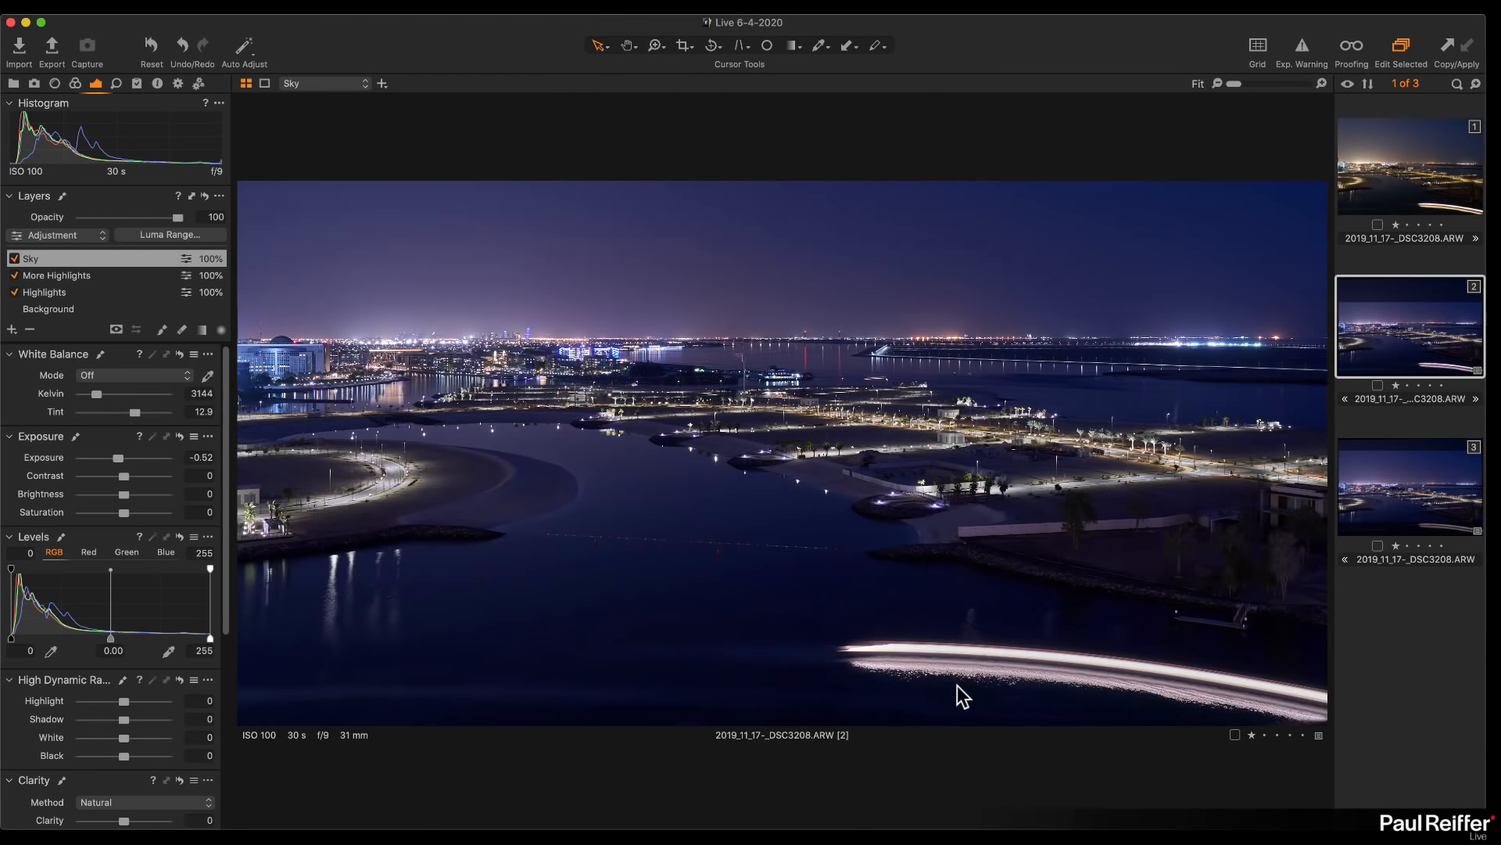
click(1384, 480)
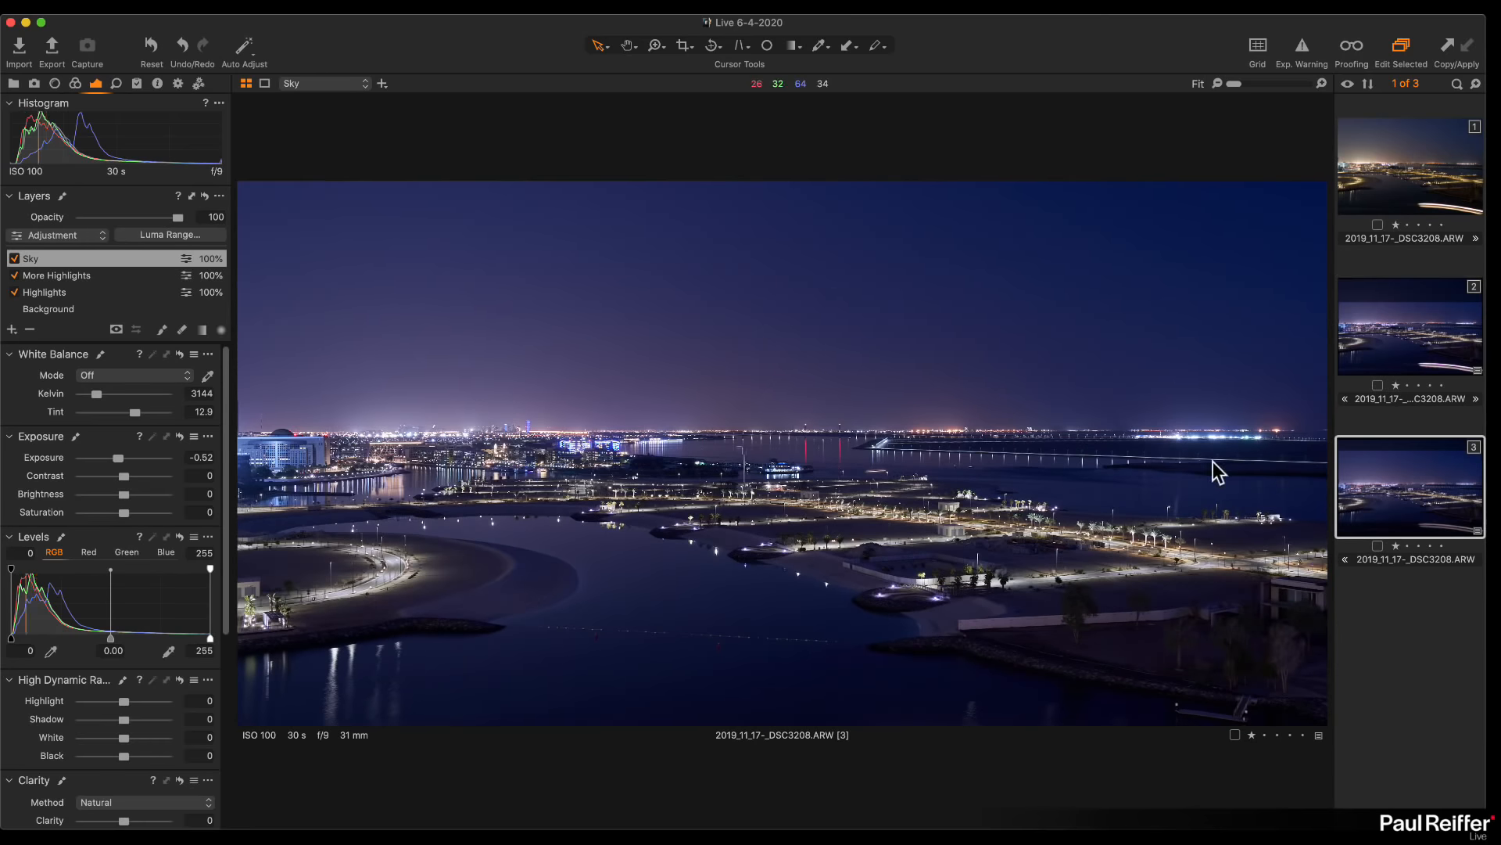
click(1398, 176)
key(z)
click(544, 504)
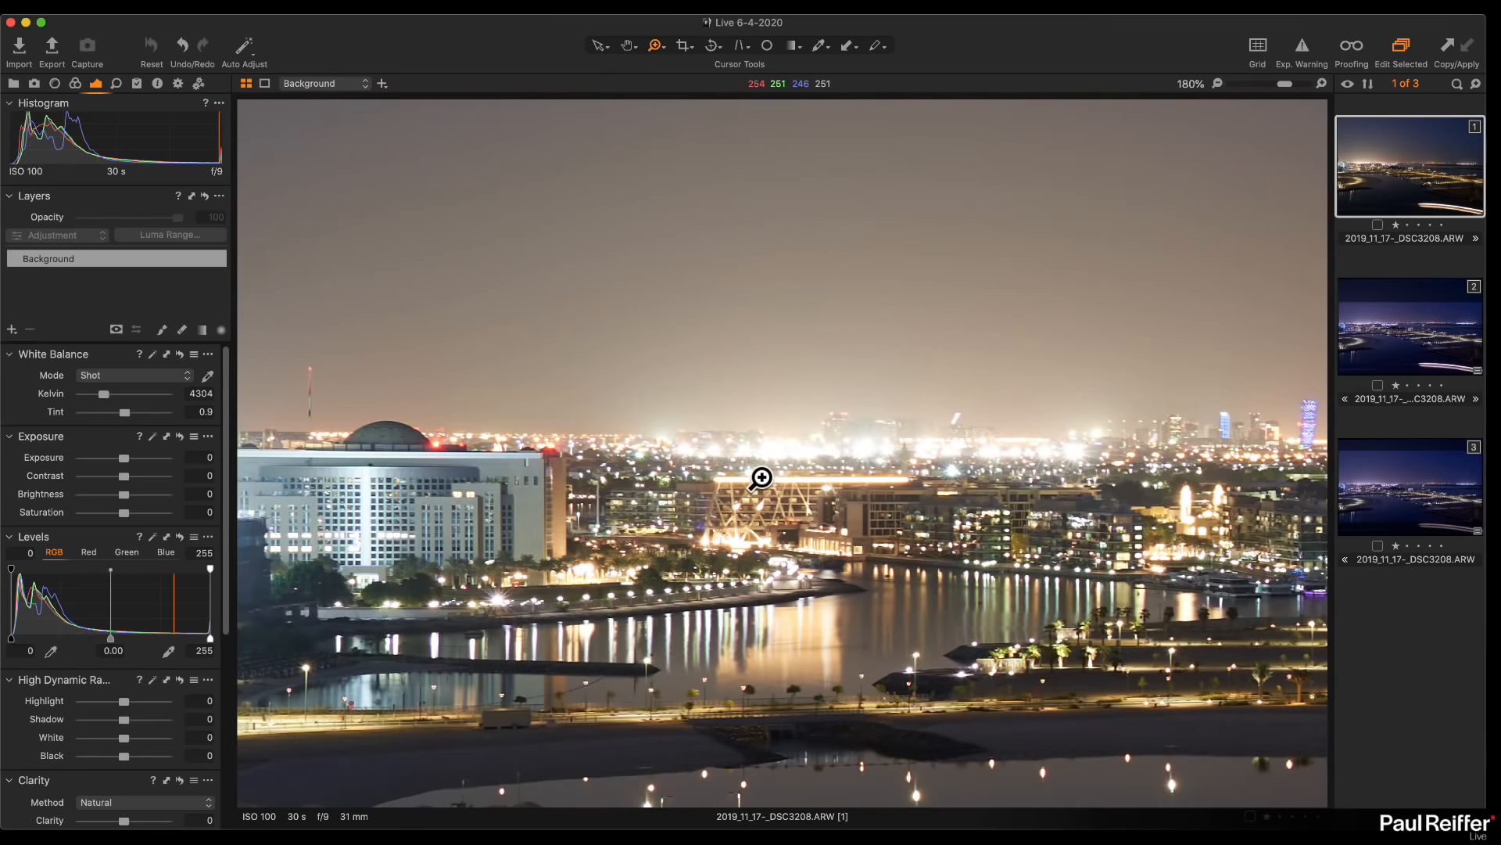
click(1322, 82)
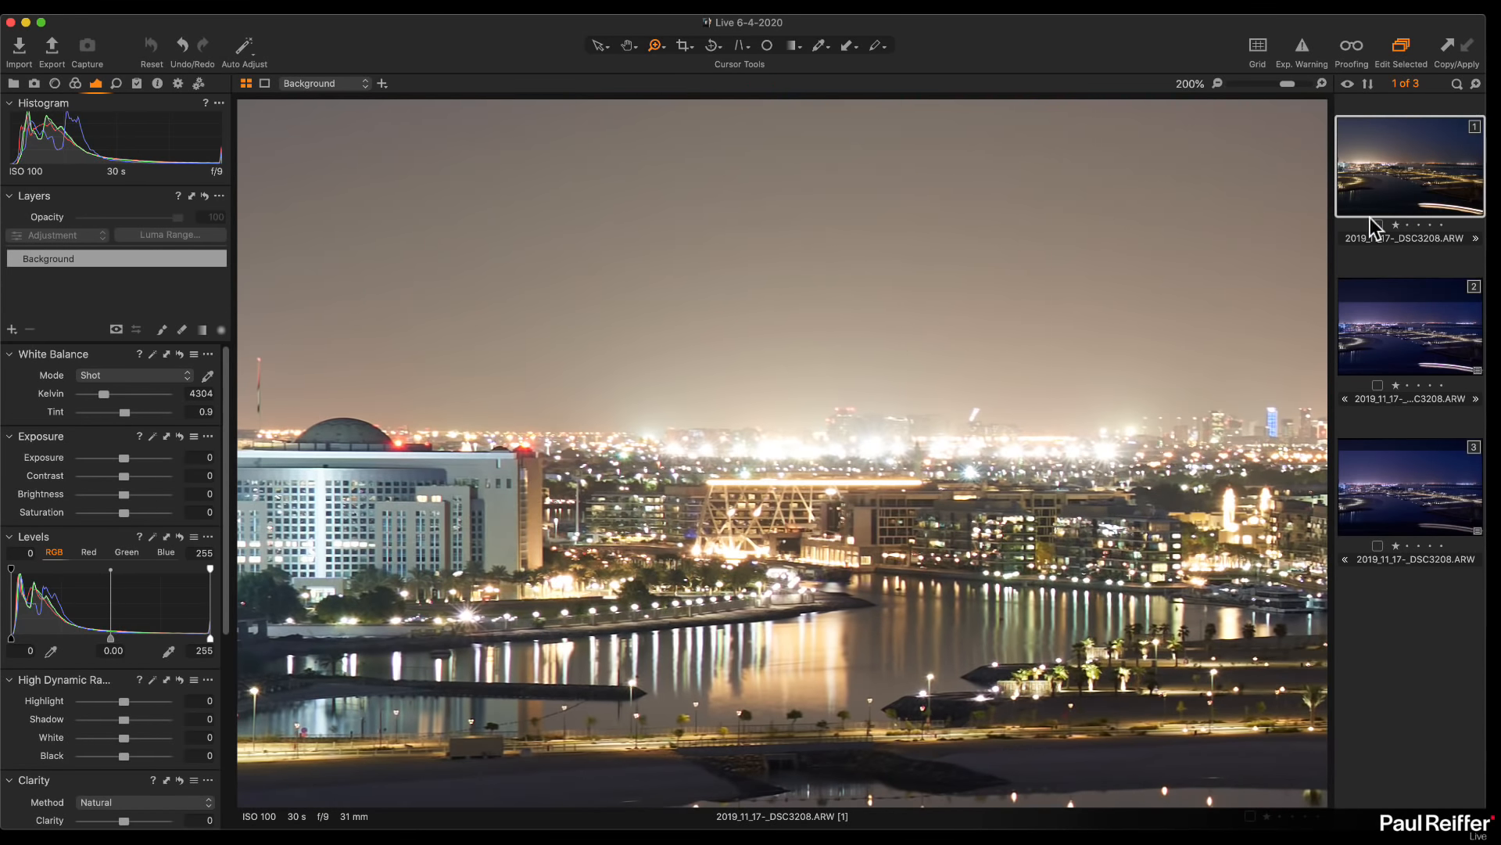
click(1400, 335)
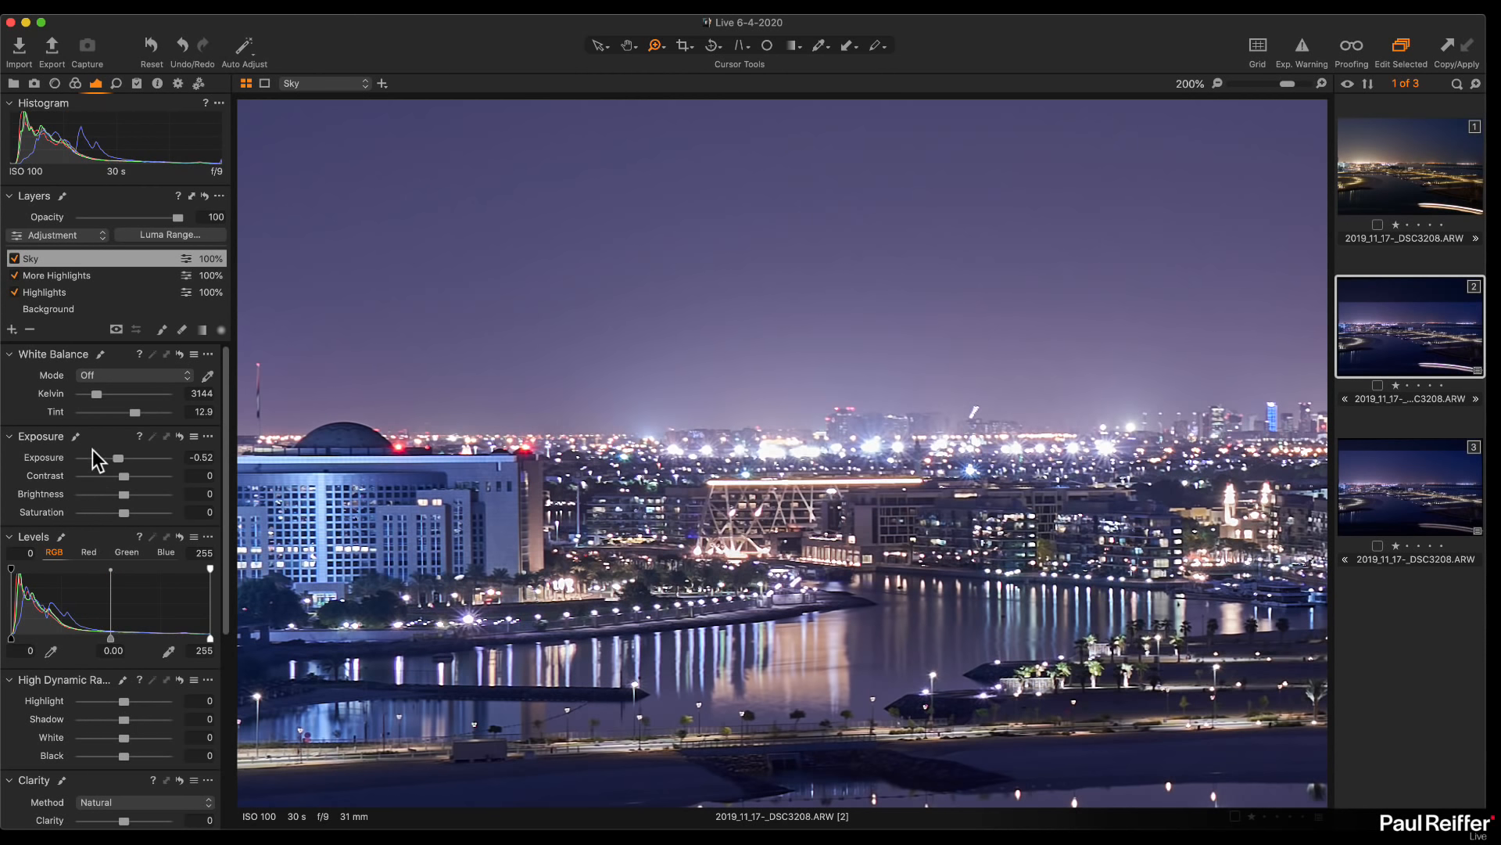
Disable the More Highlights and Highlights layers and re-enable them one at a time to check their effect on the city lights
click(67, 293)
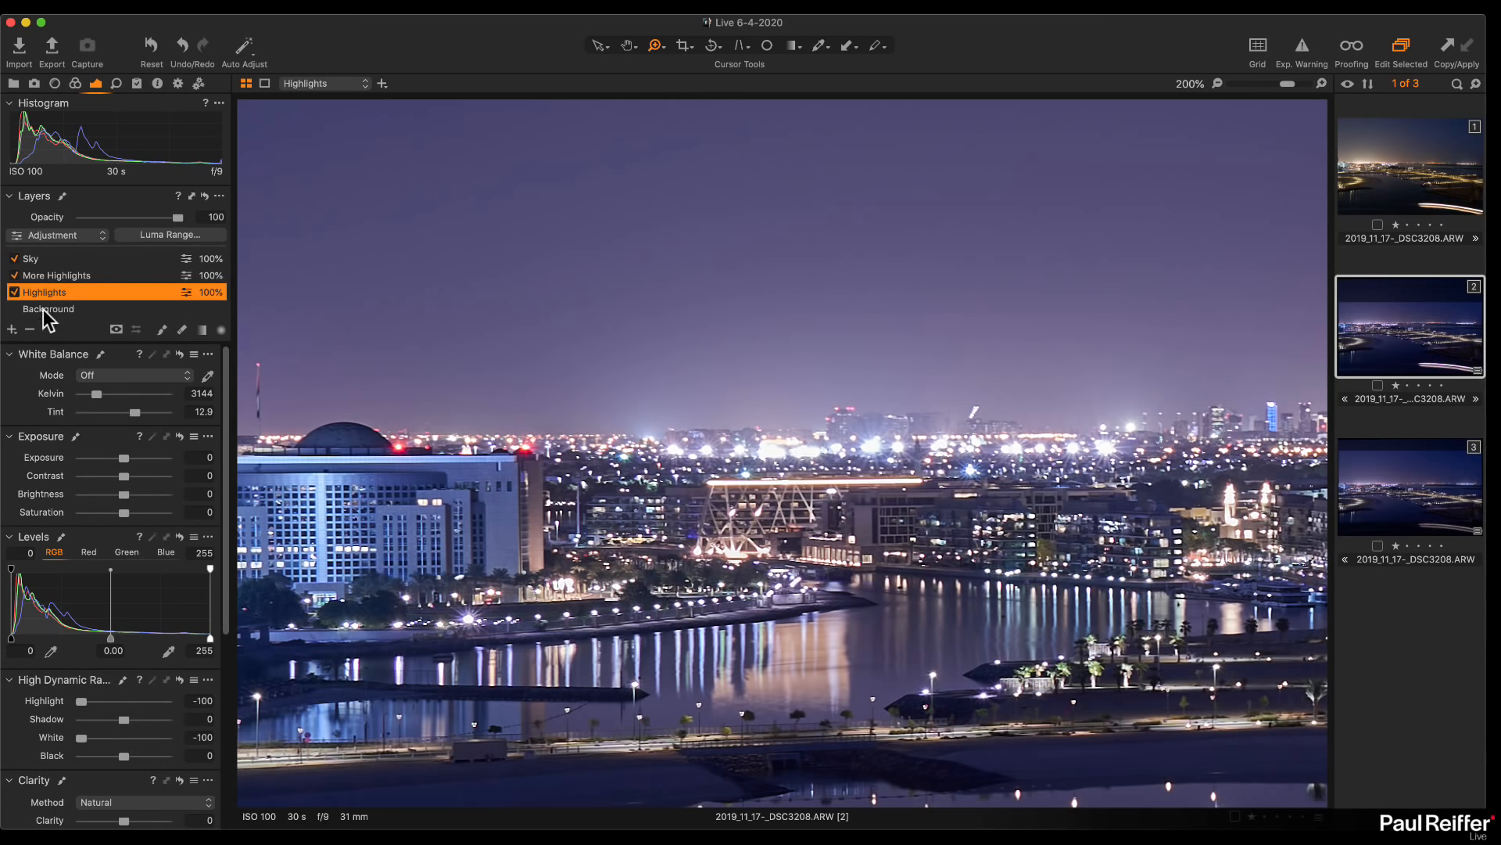
click(14, 275)
click(14, 292)
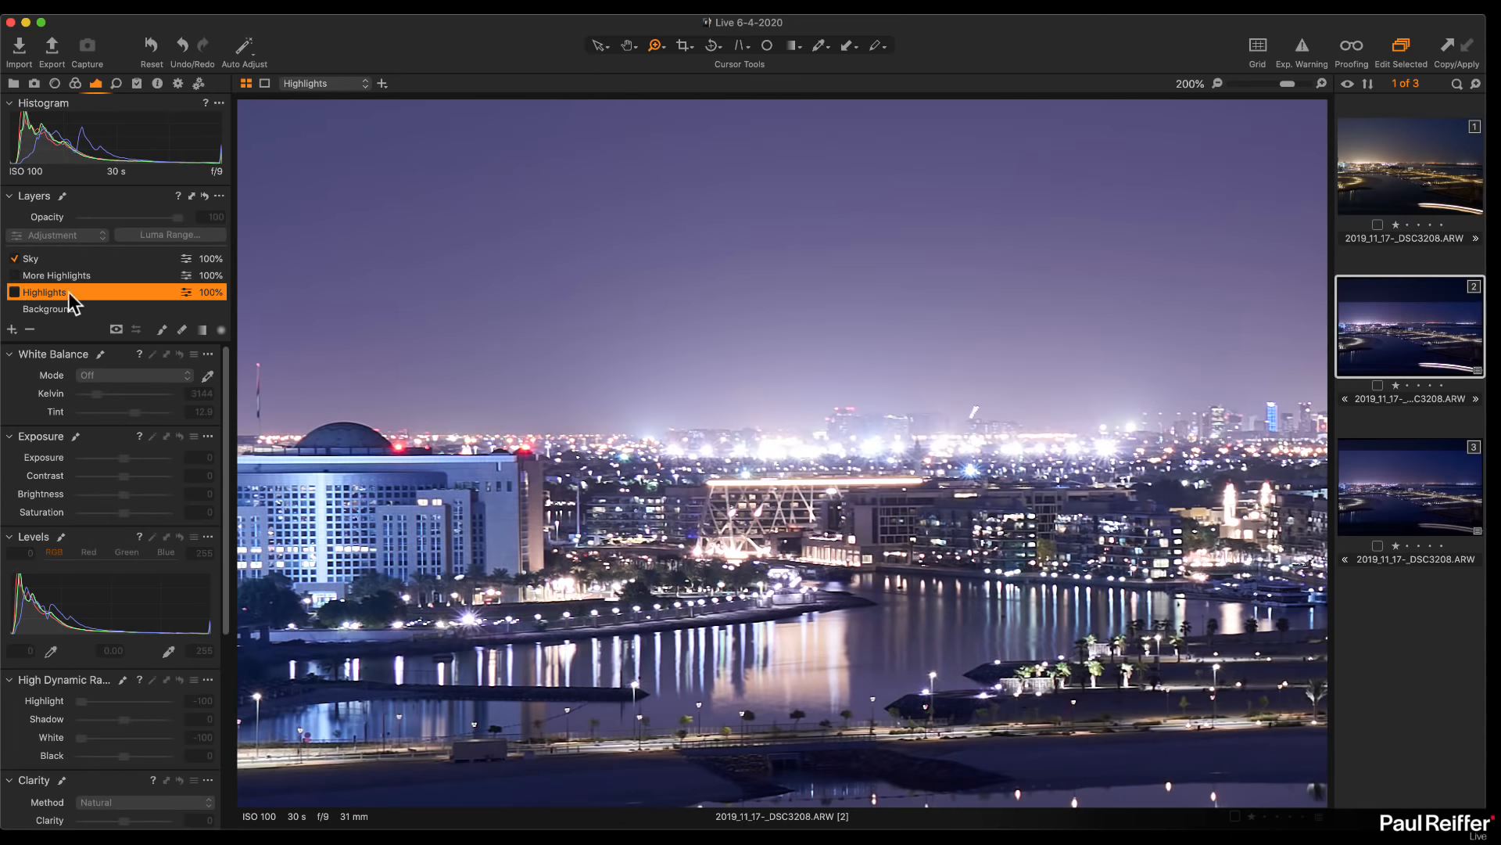
click(14, 292)
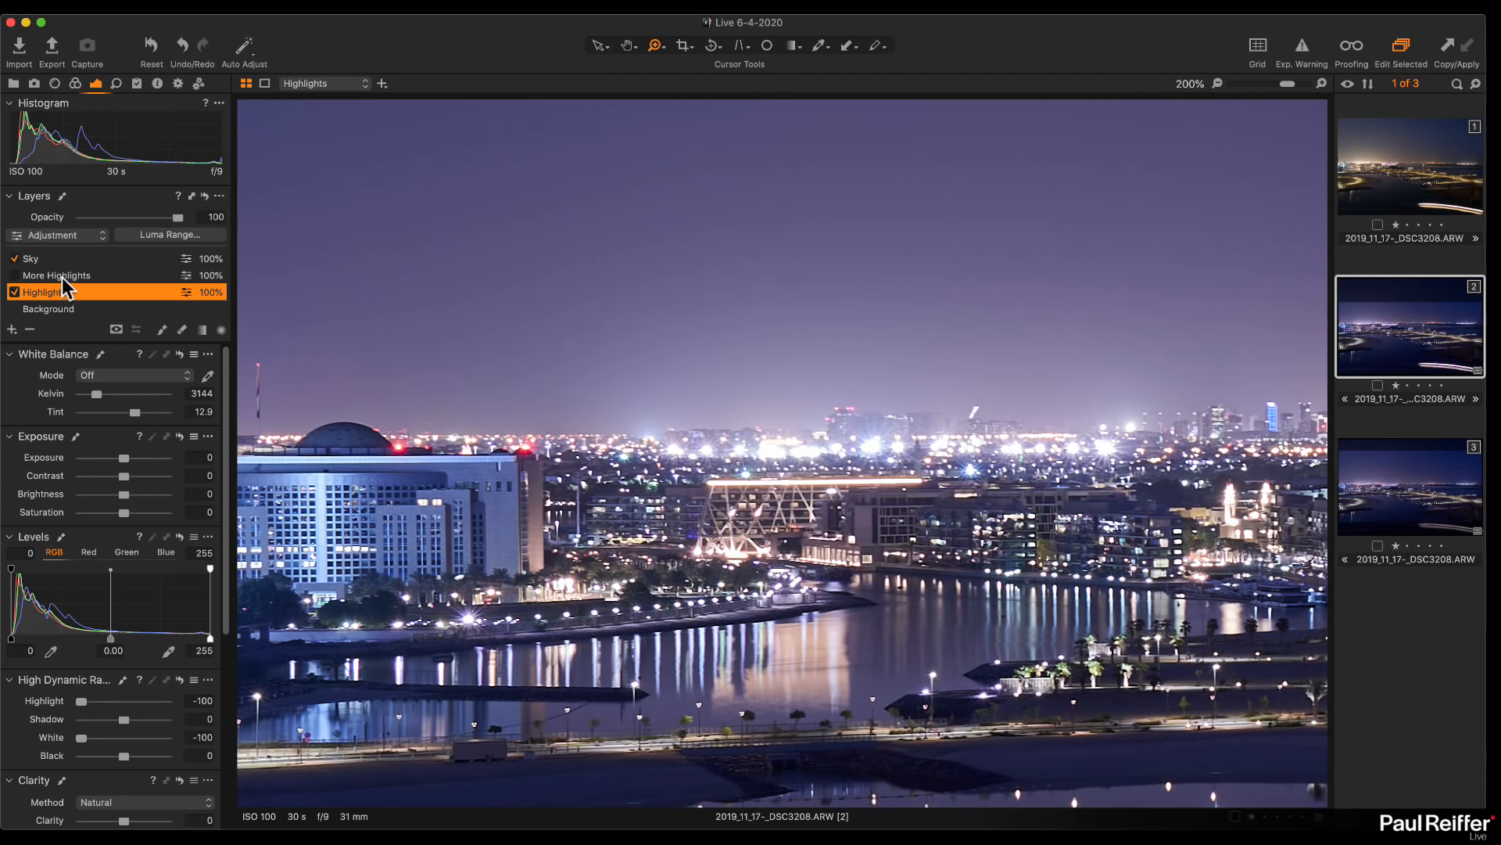
click(13, 275)
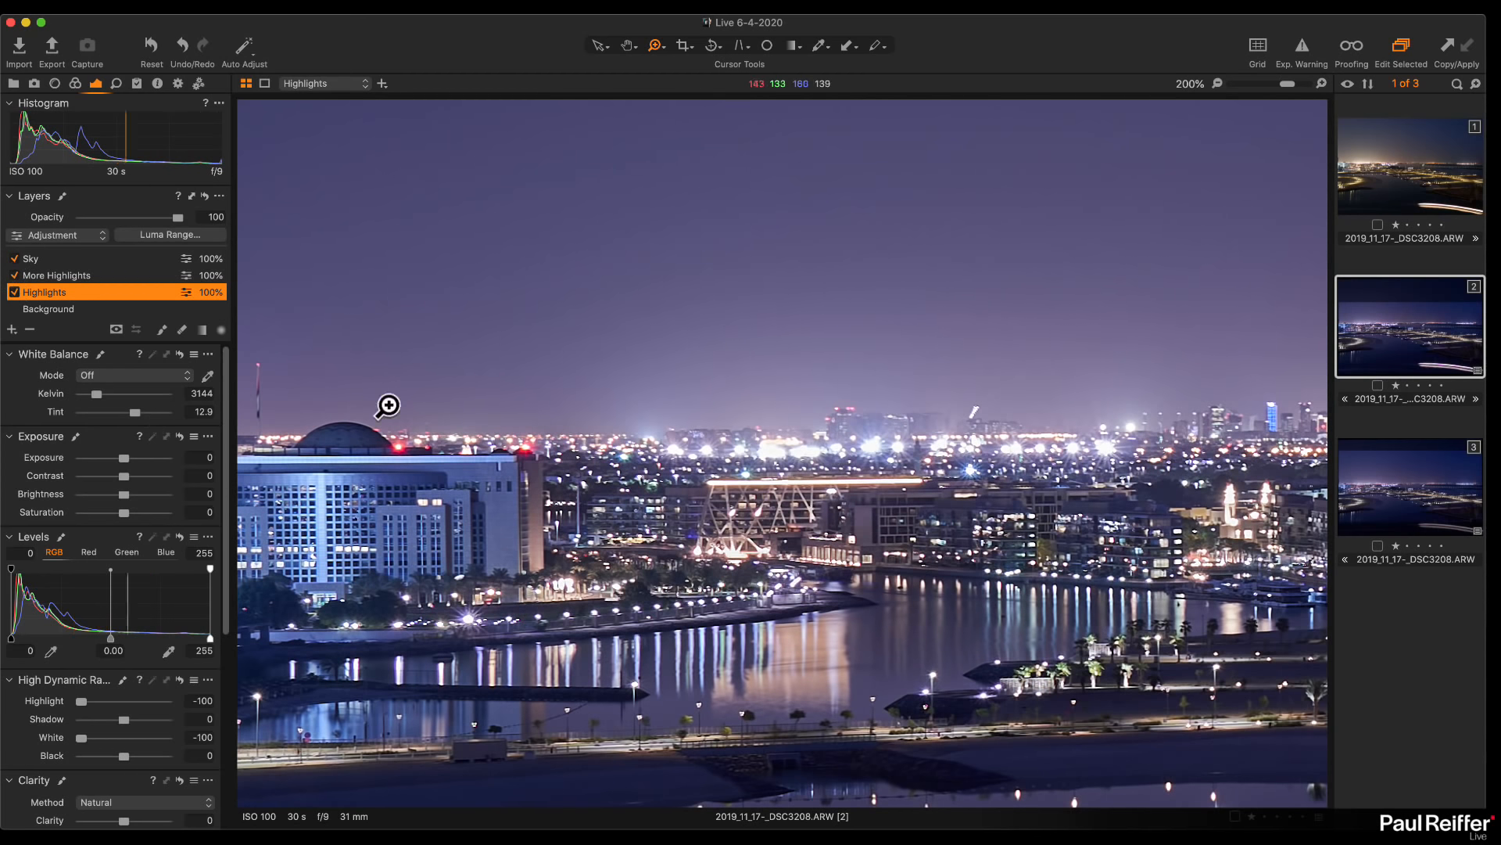
Compare the skyline in the unedited and second variants once more, and fit the edited photo in view
click(1415, 189)
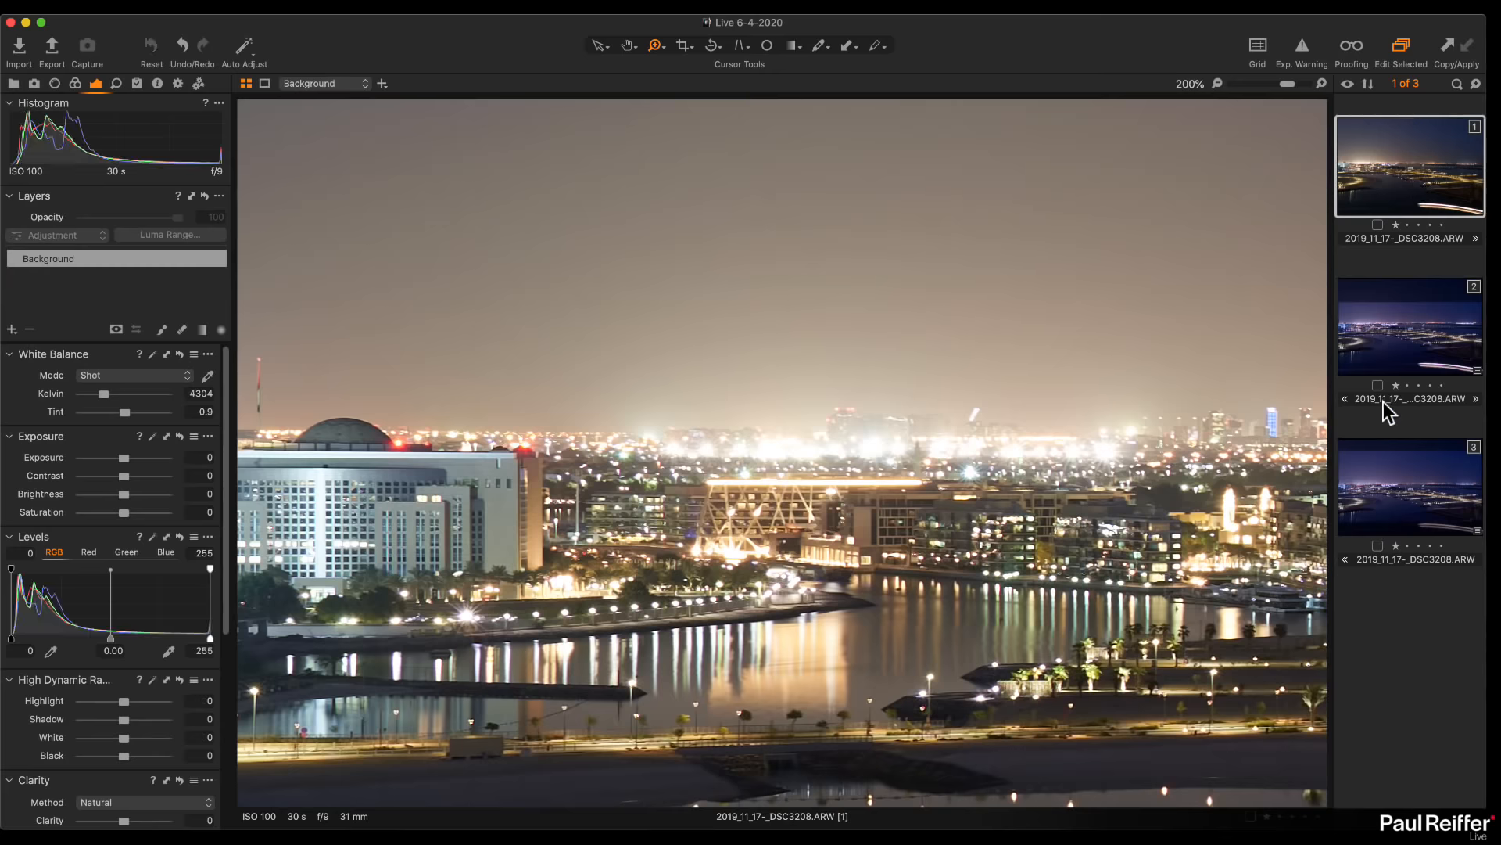
click(1400, 346)
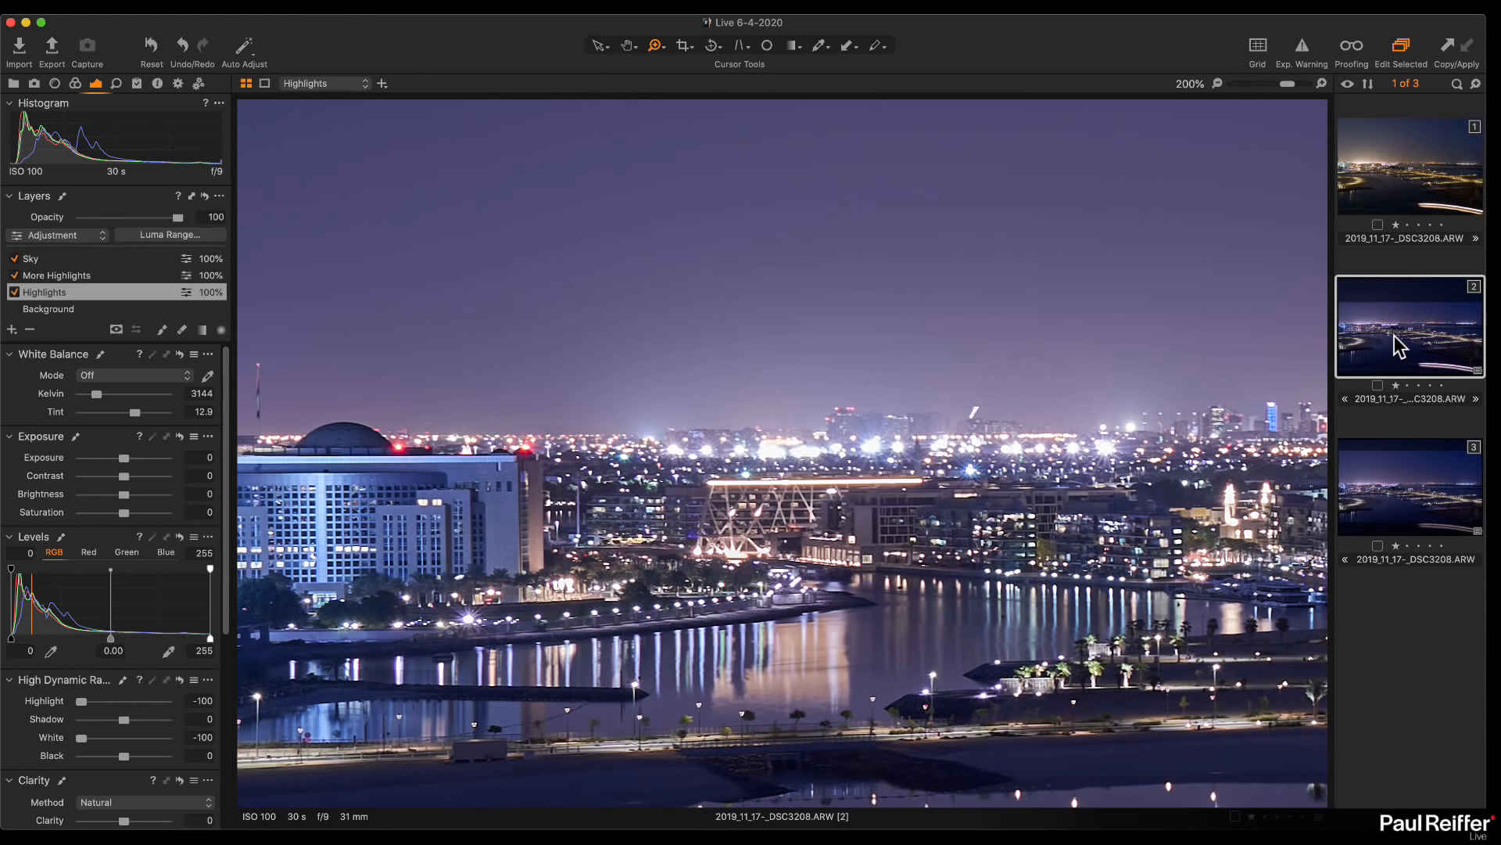
double_click(695, 449)
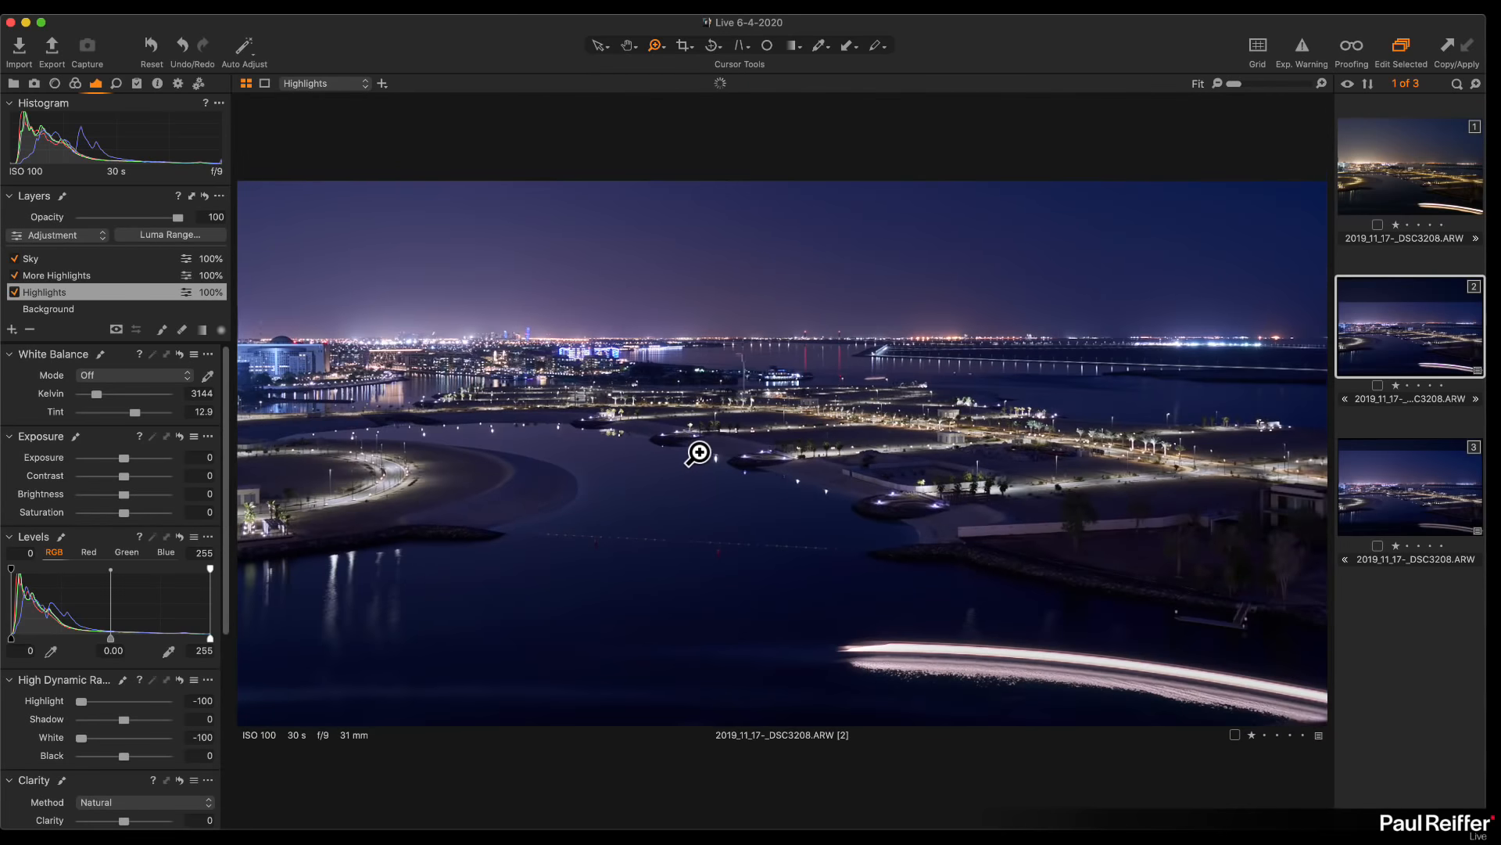